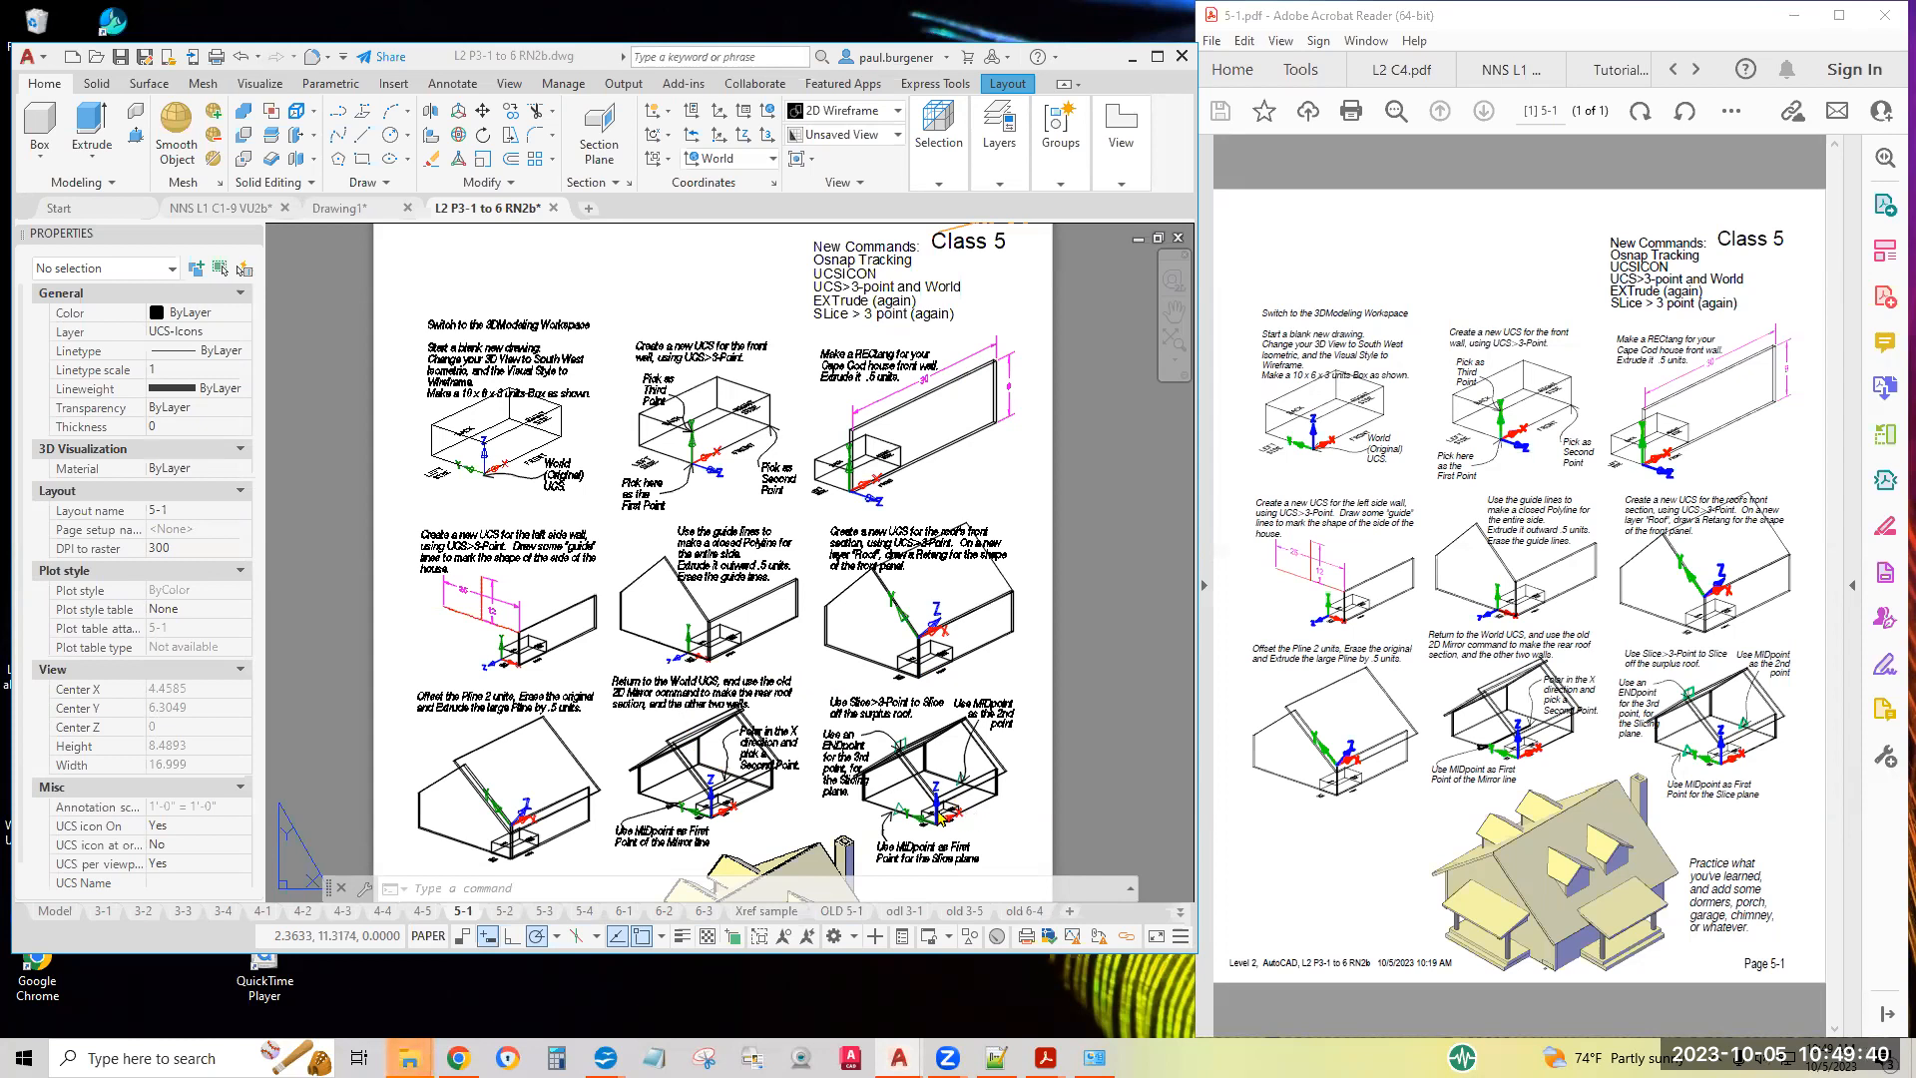
Review the Class 5 exercise sheet and highlight Osnap Tracking in its list of new commands
{"action": "middle_click_drag", "start_coordinate": [765, 695], "coordinate": [750, 630]}
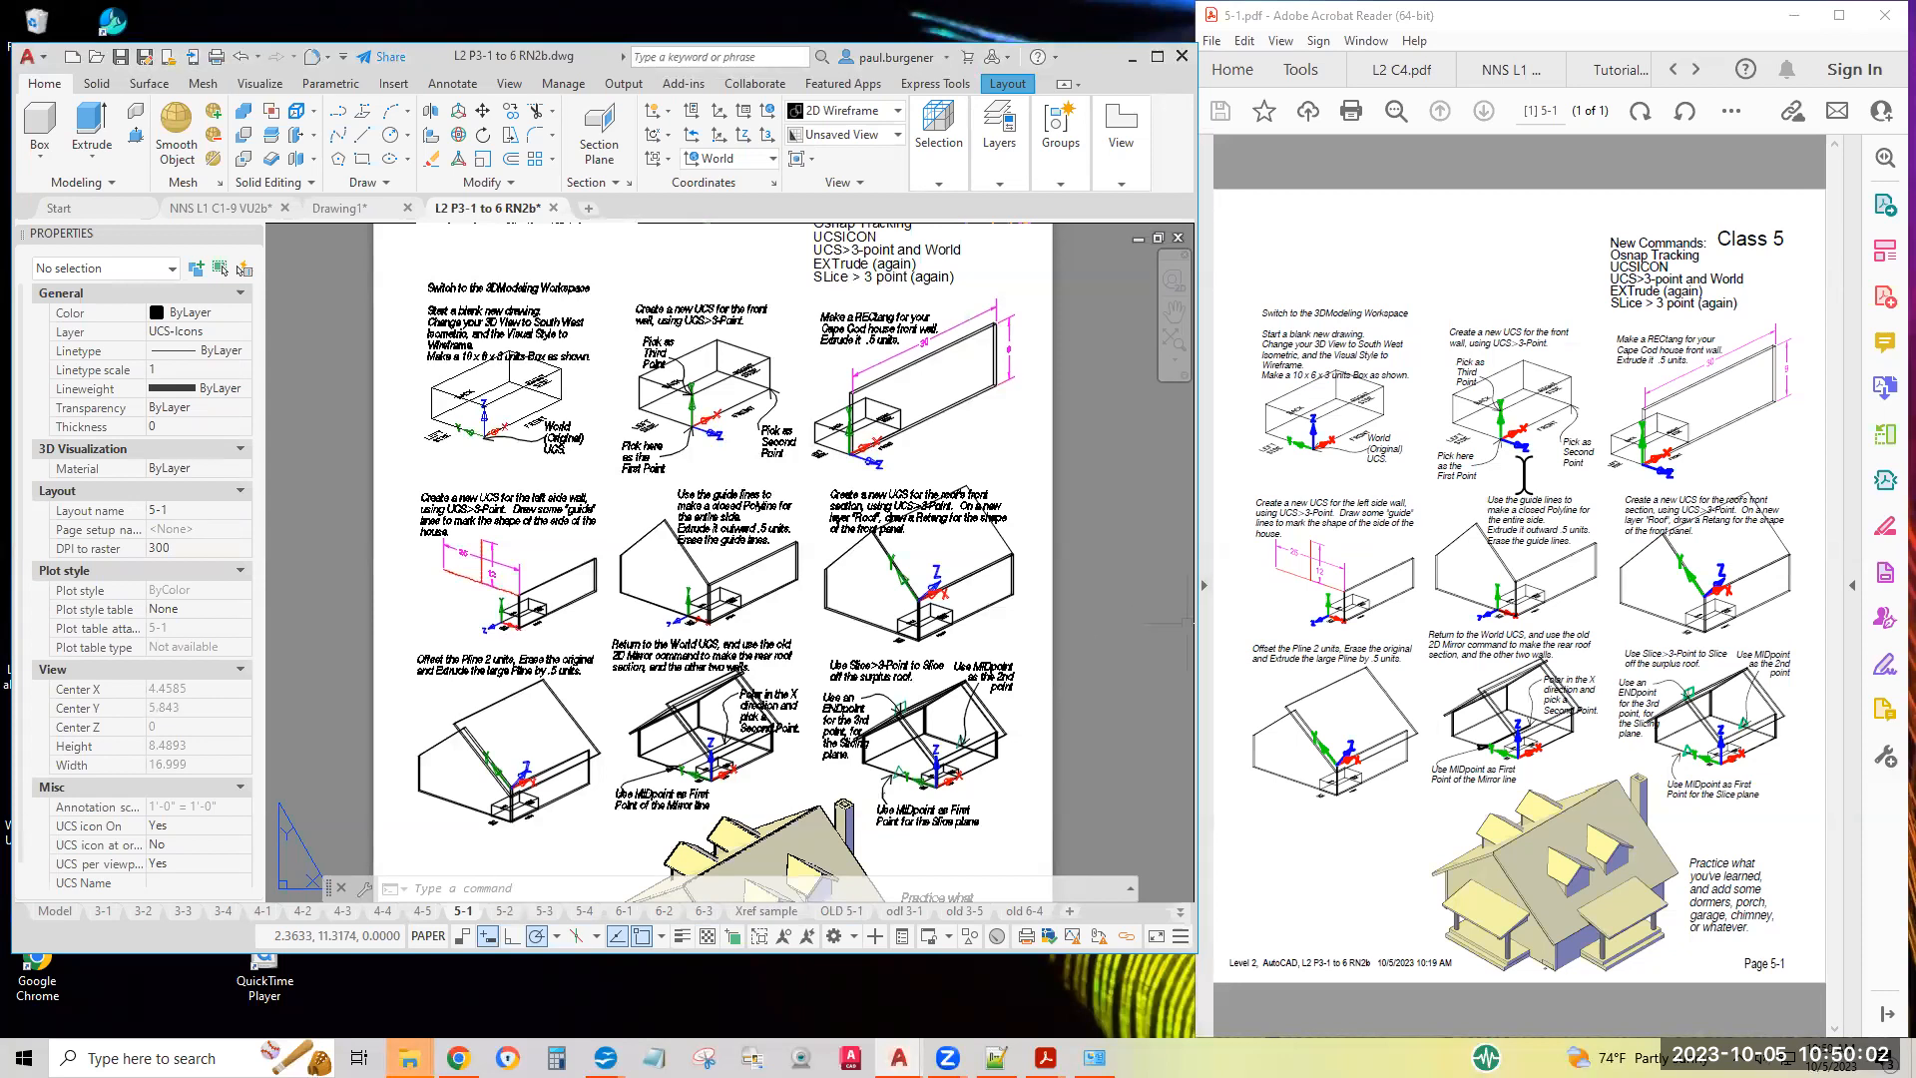
{"action": "left_click_drag", "start_coordinate": [1609, 257], "coordinate": [1702, 258]}
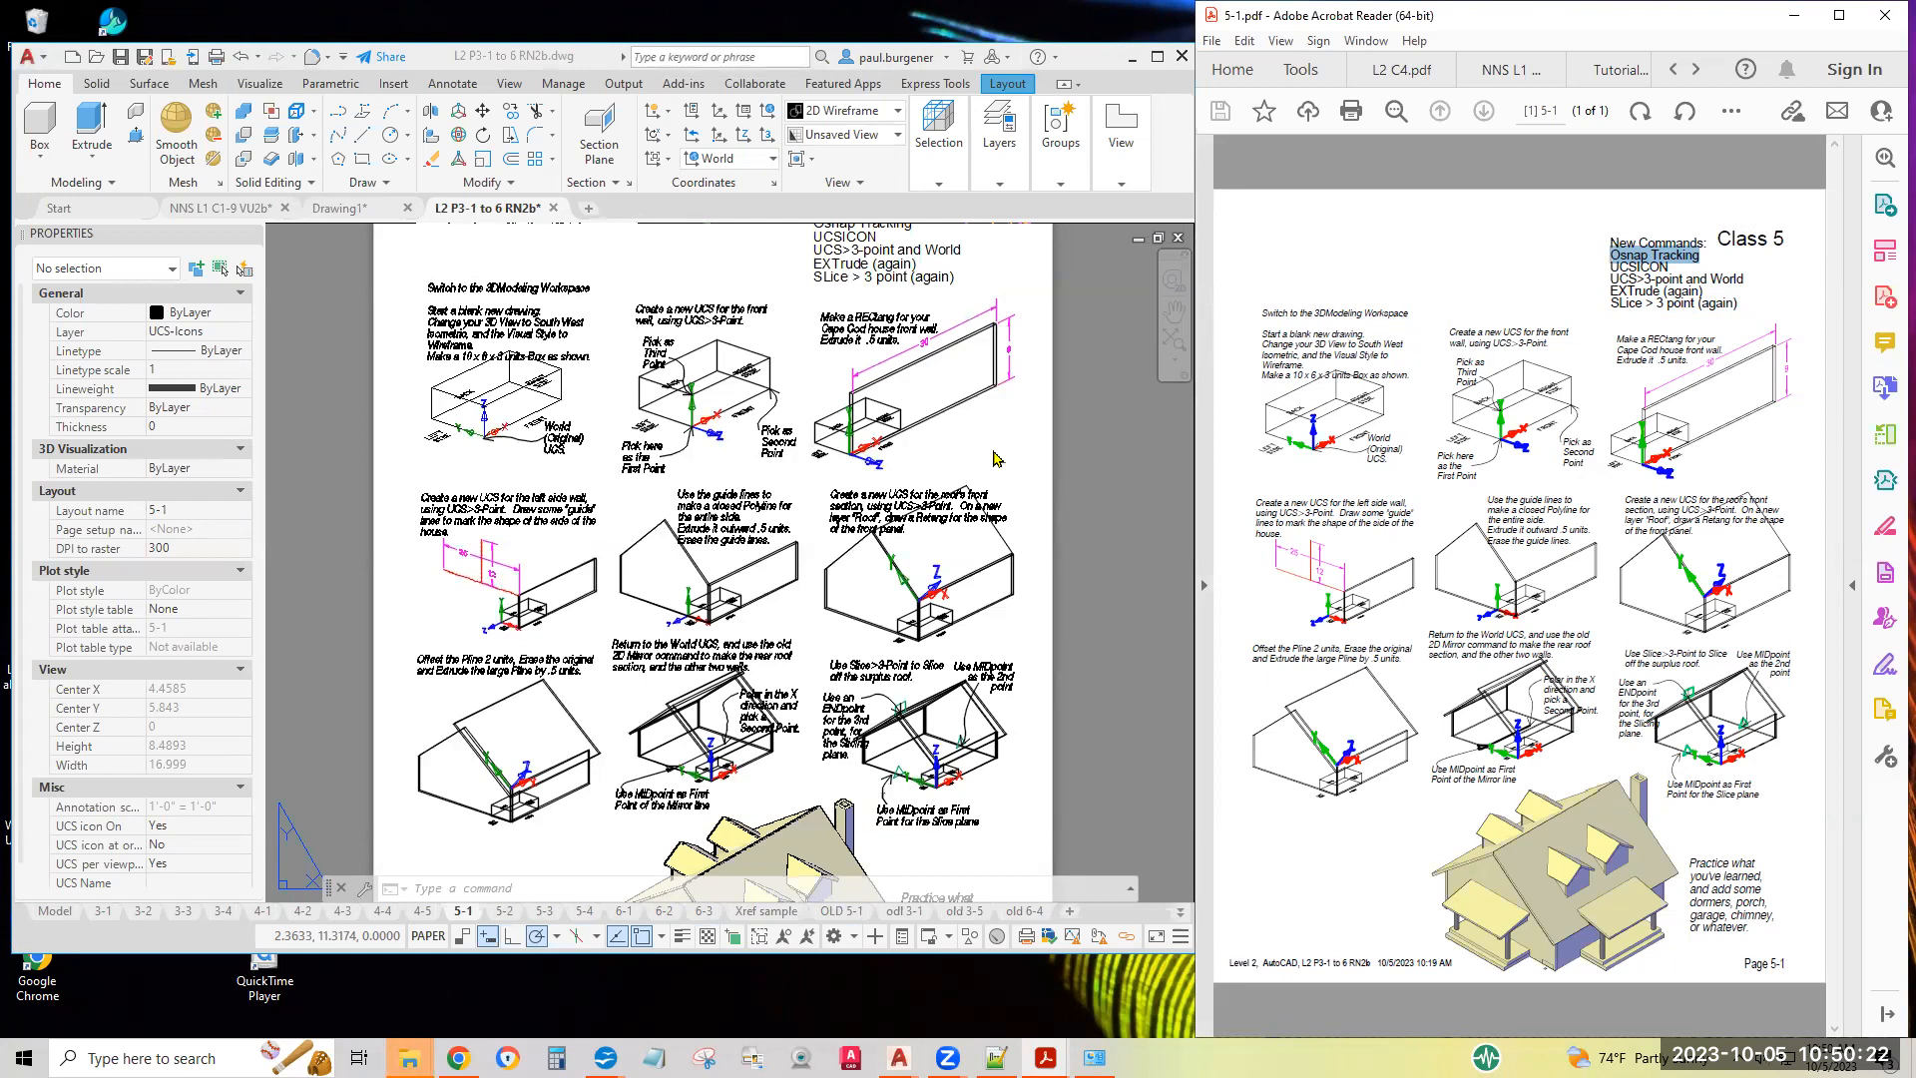
Start a new blank drawing and turn the grid off
{"action": "left_click", "coordinate": [593, 217]}
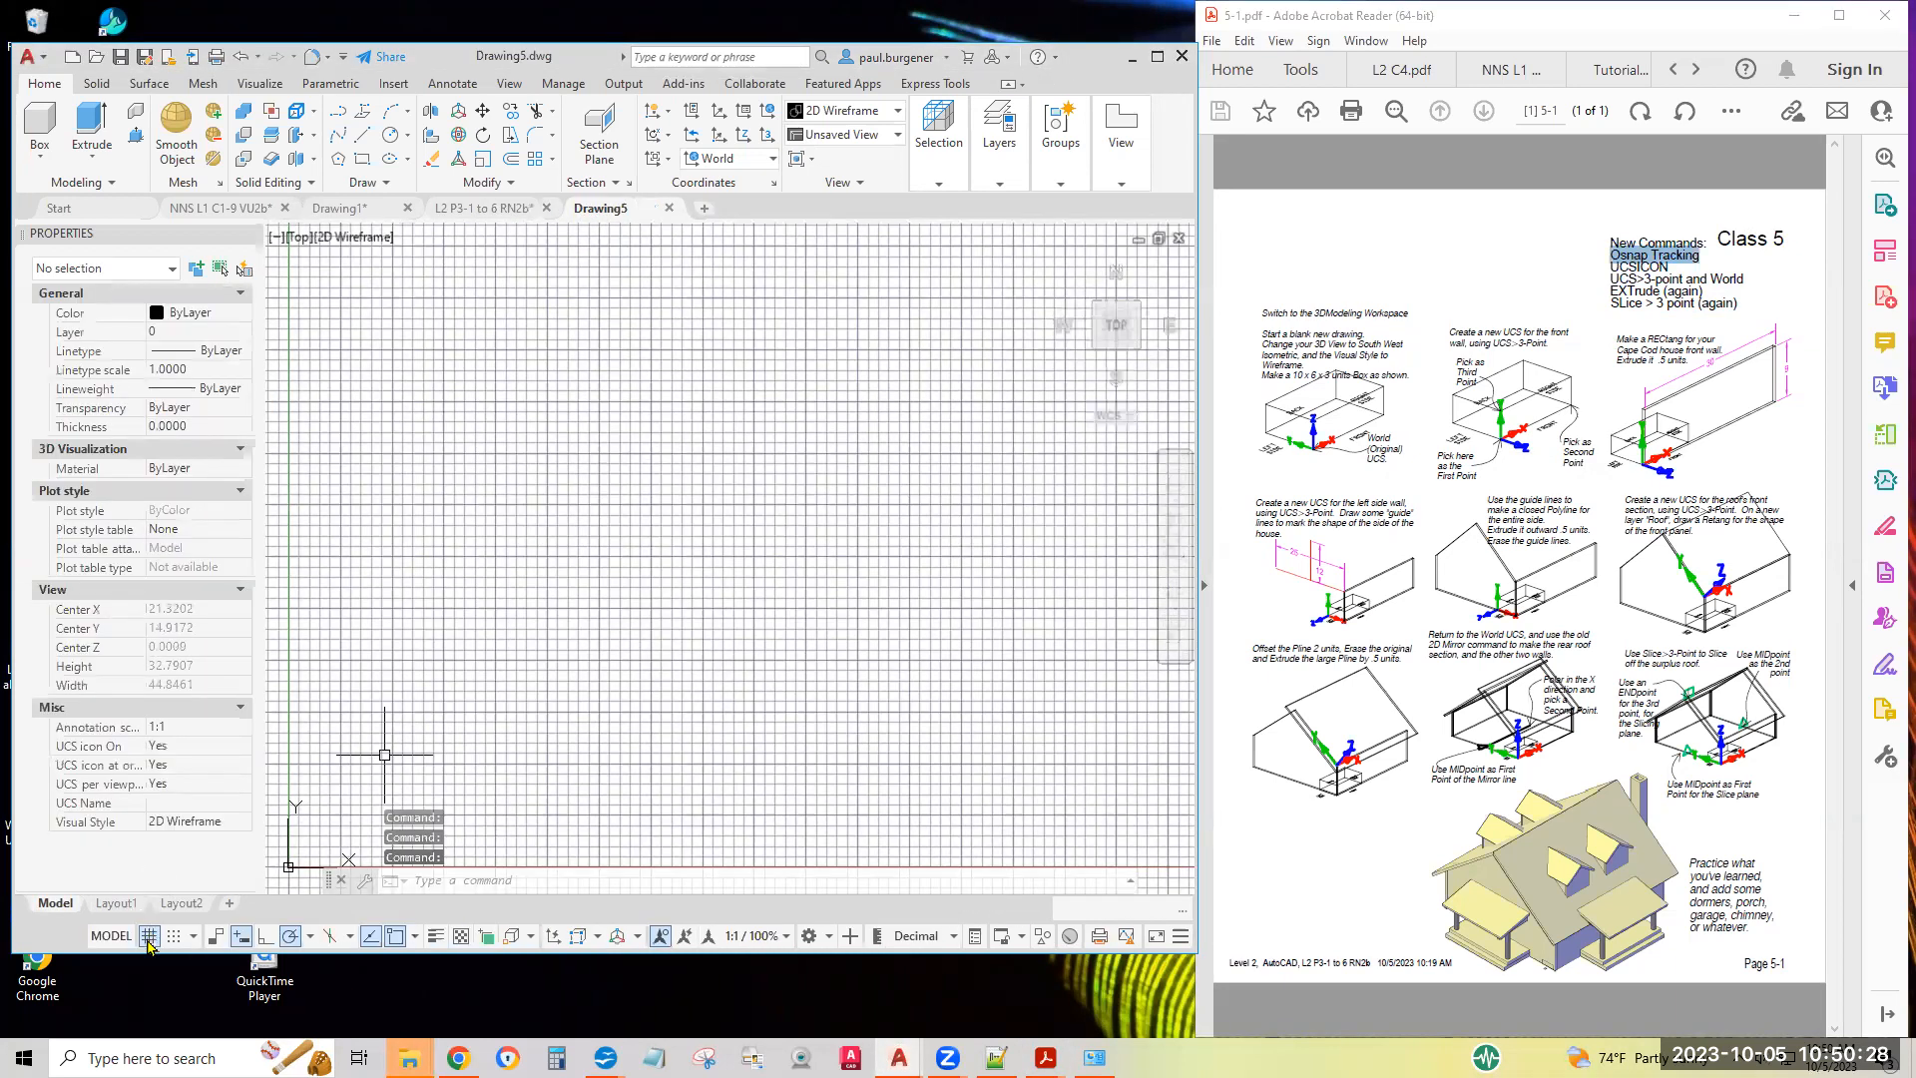
{"action": "key", "text": "F7"}
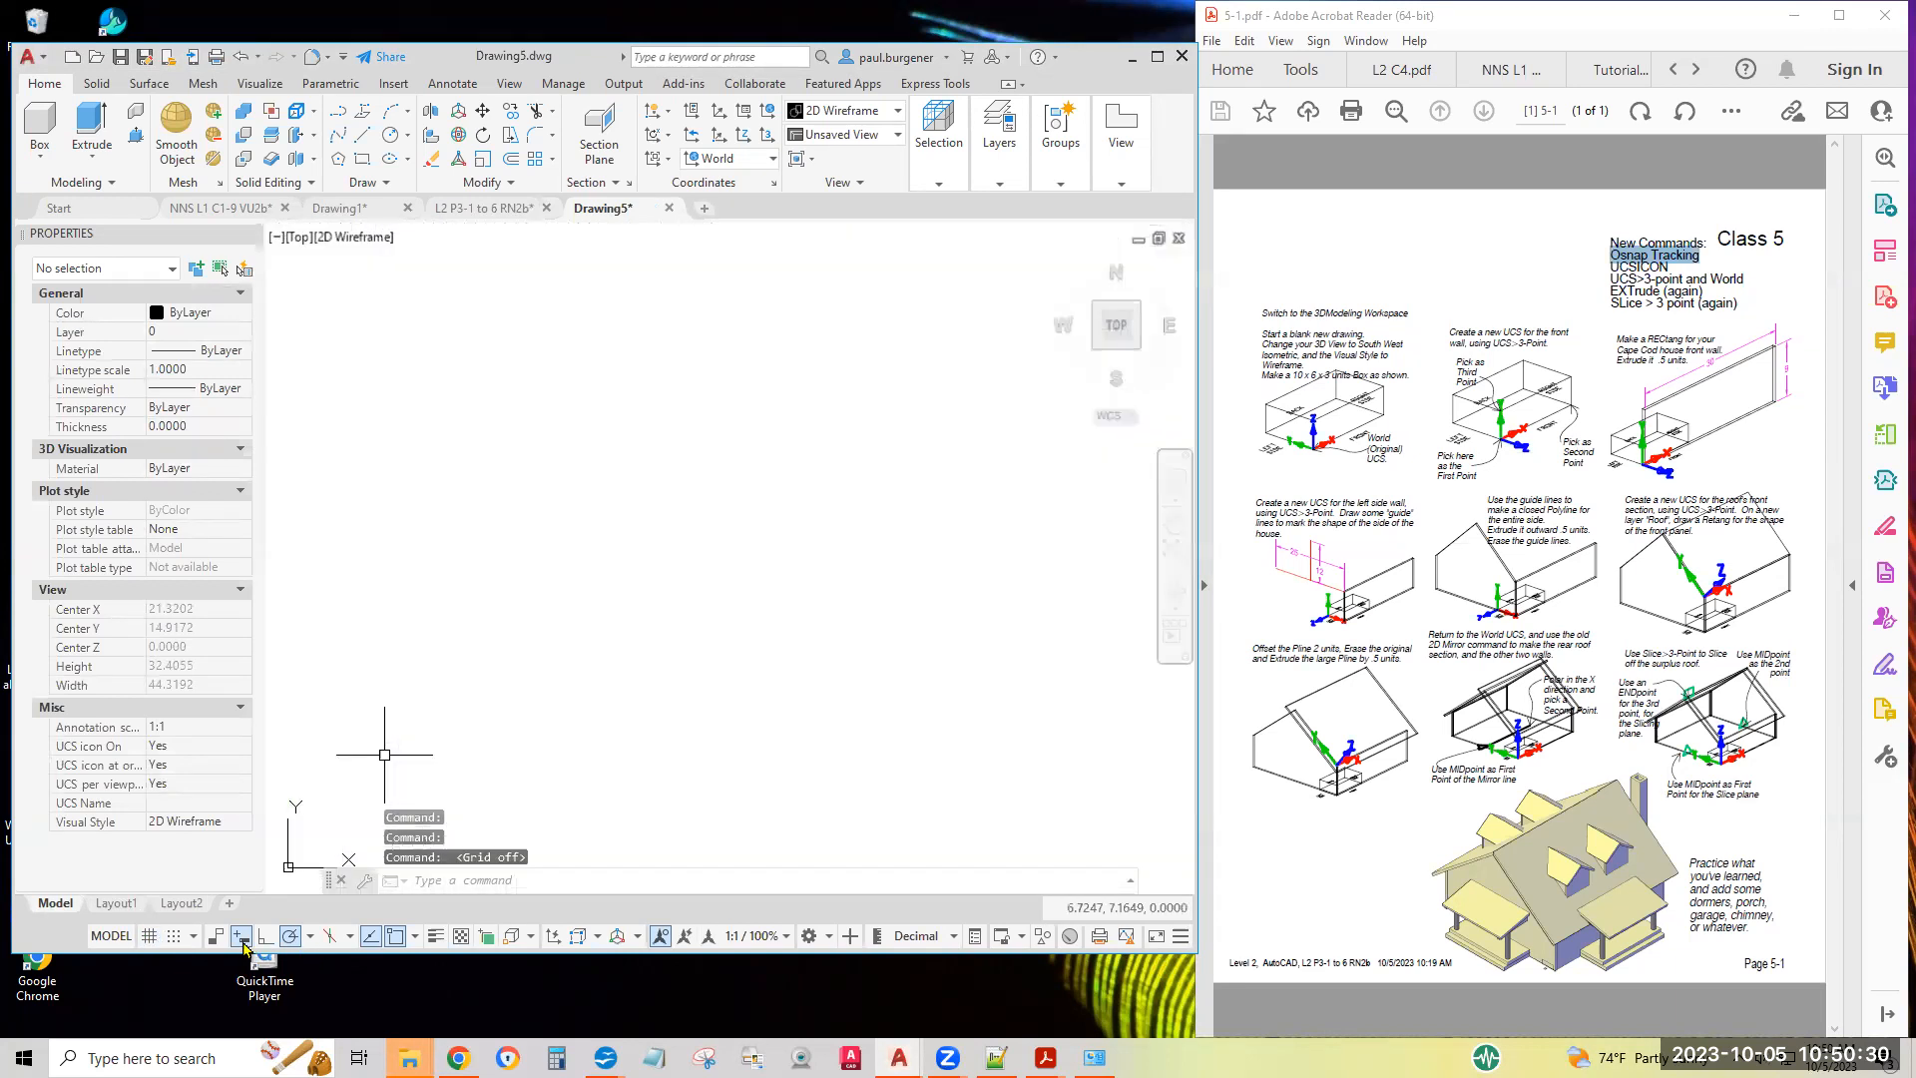
Check the polar tracking angles, running object snaps and available status toggles, and turn off annotation visibility for all scales
{"action": "left_click", "coordinate": [309, 938]}
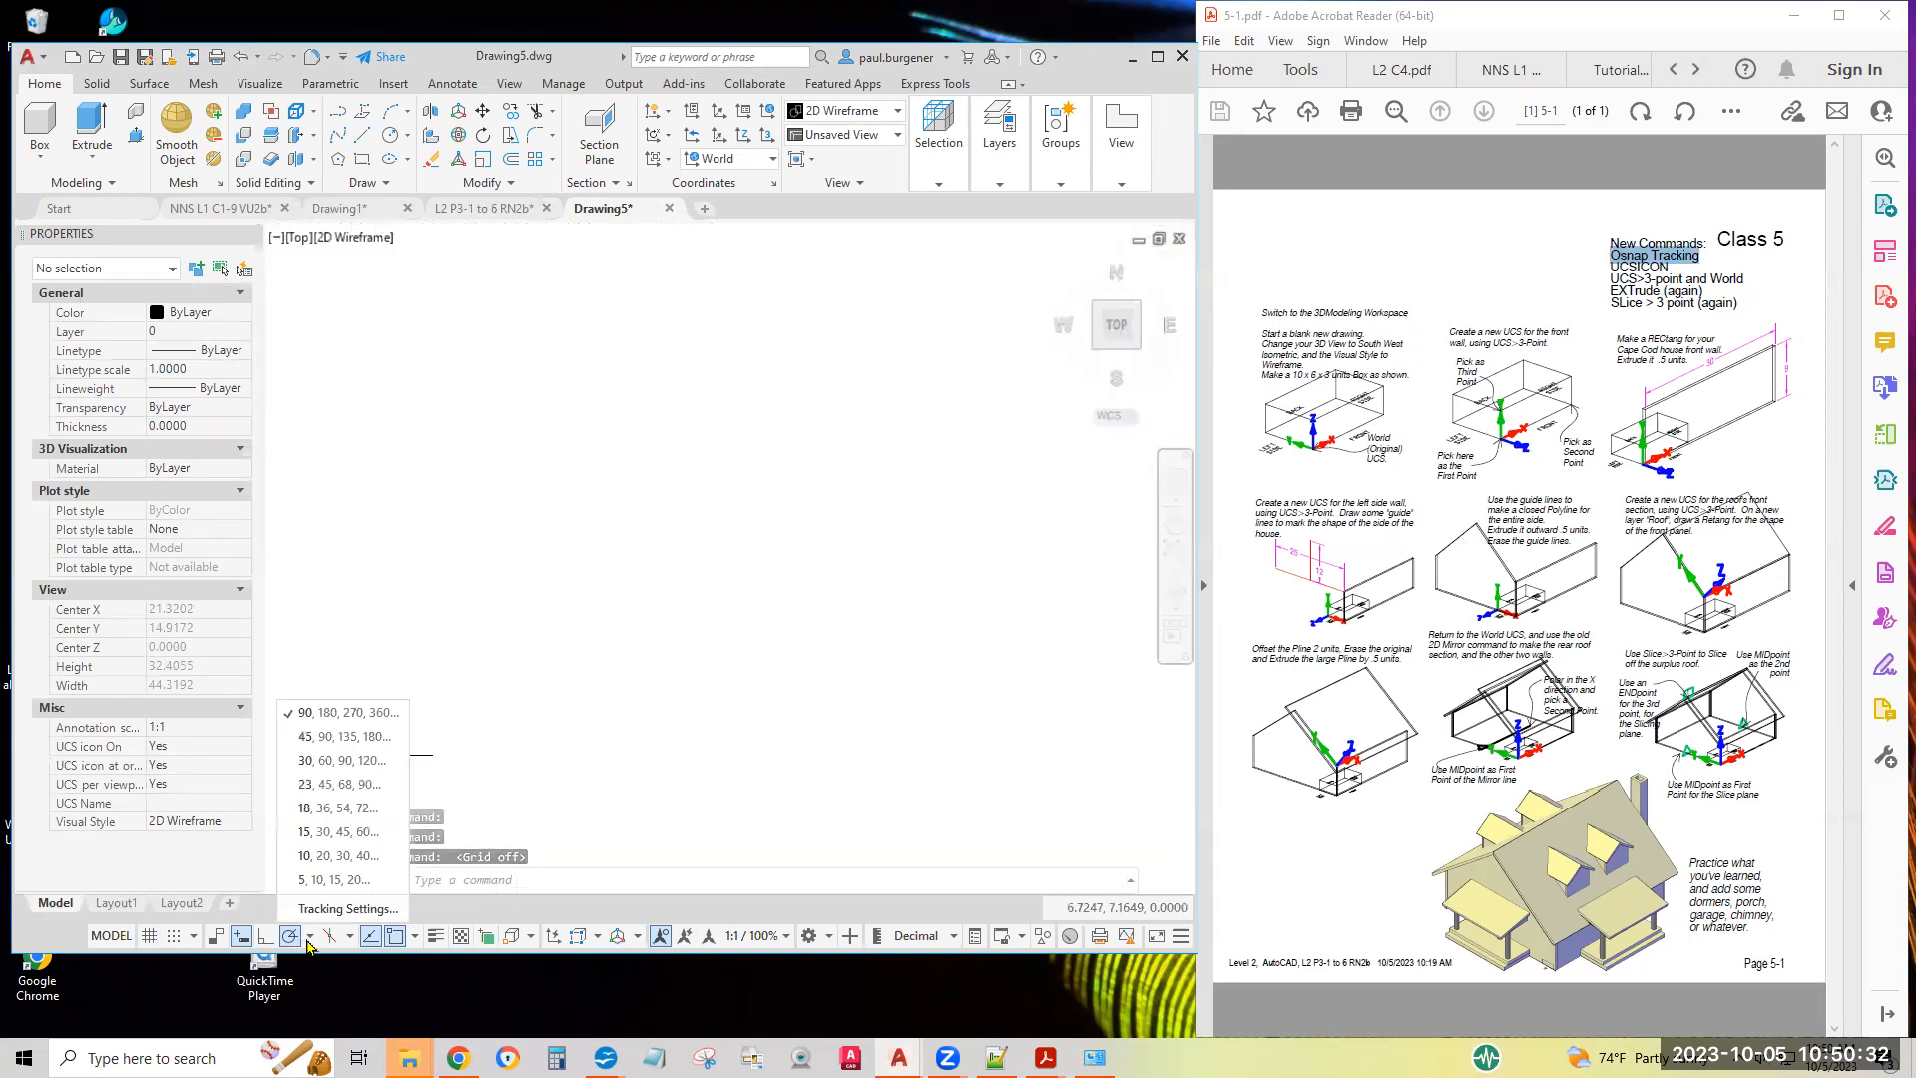
{"action": "left_click", "coordinate": [309, 943]}
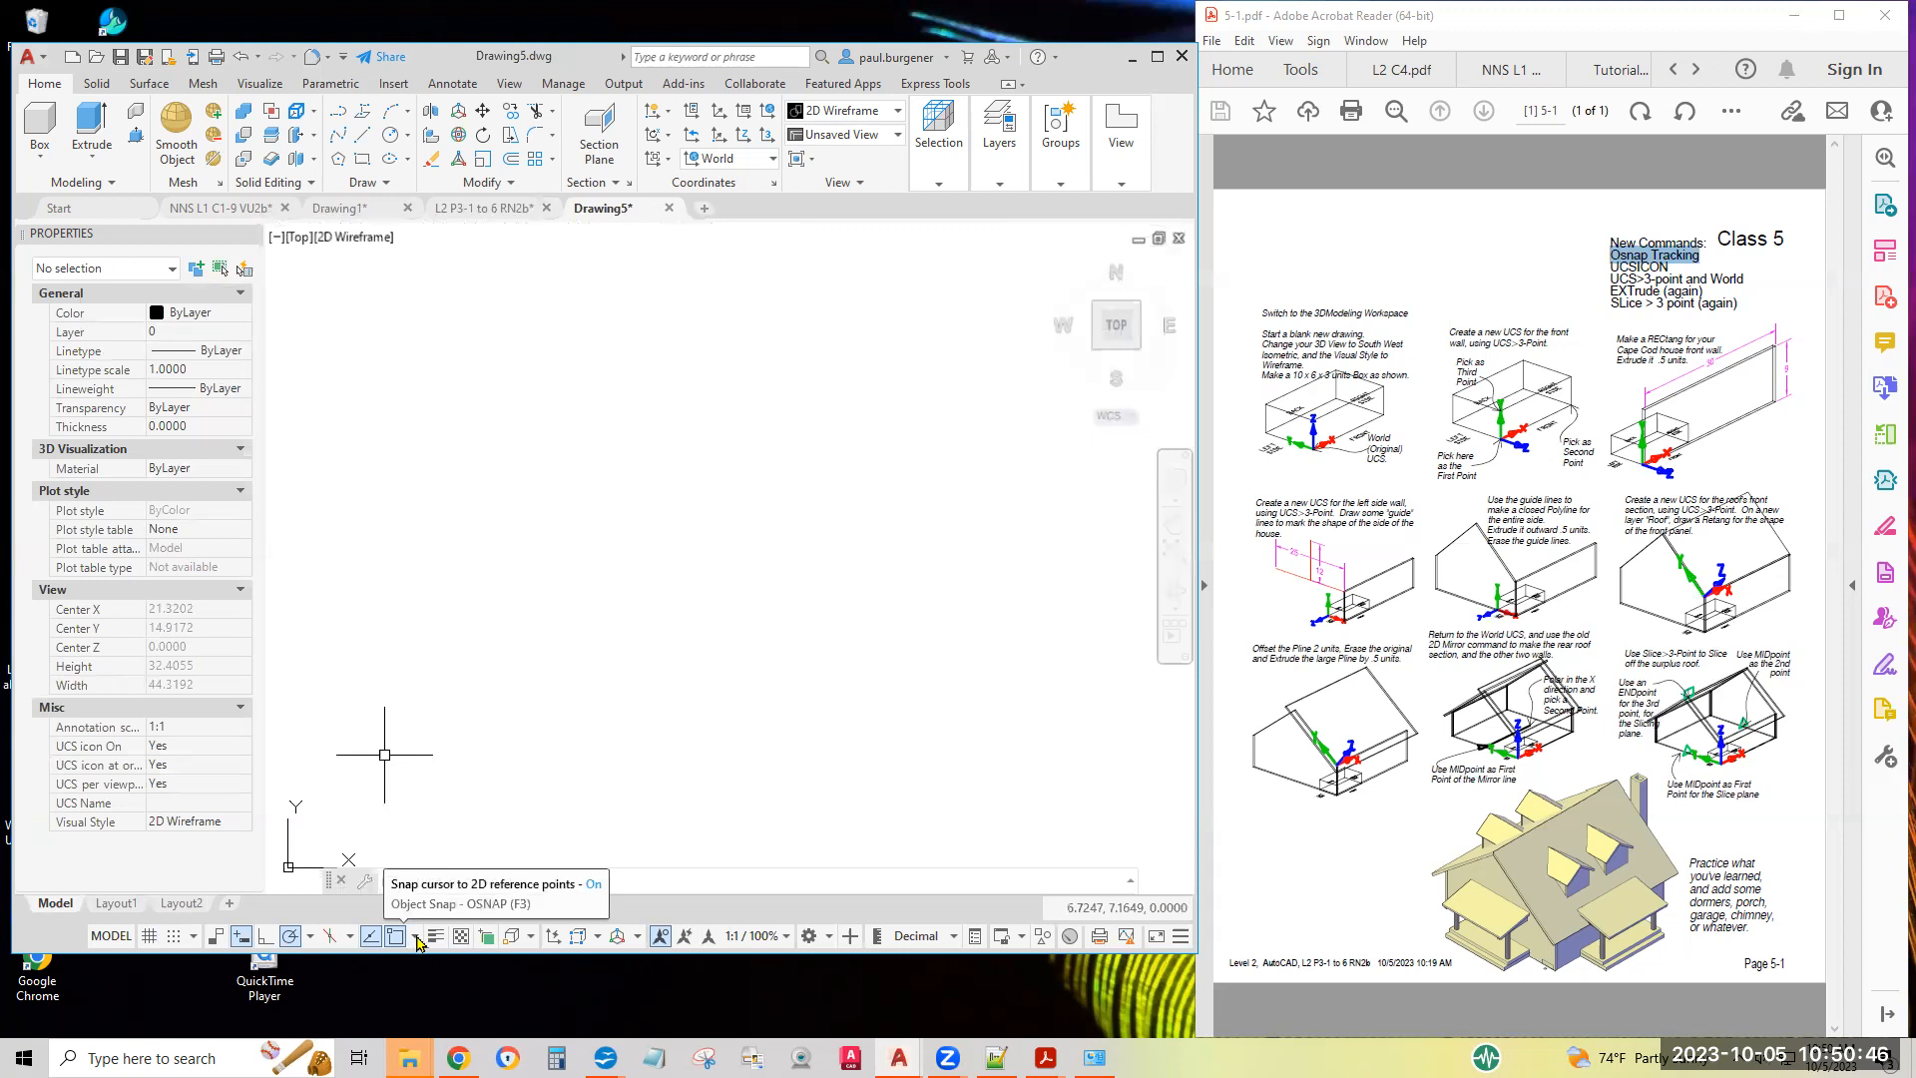
{"action": "left_click", "coordinate": [416, 936]}
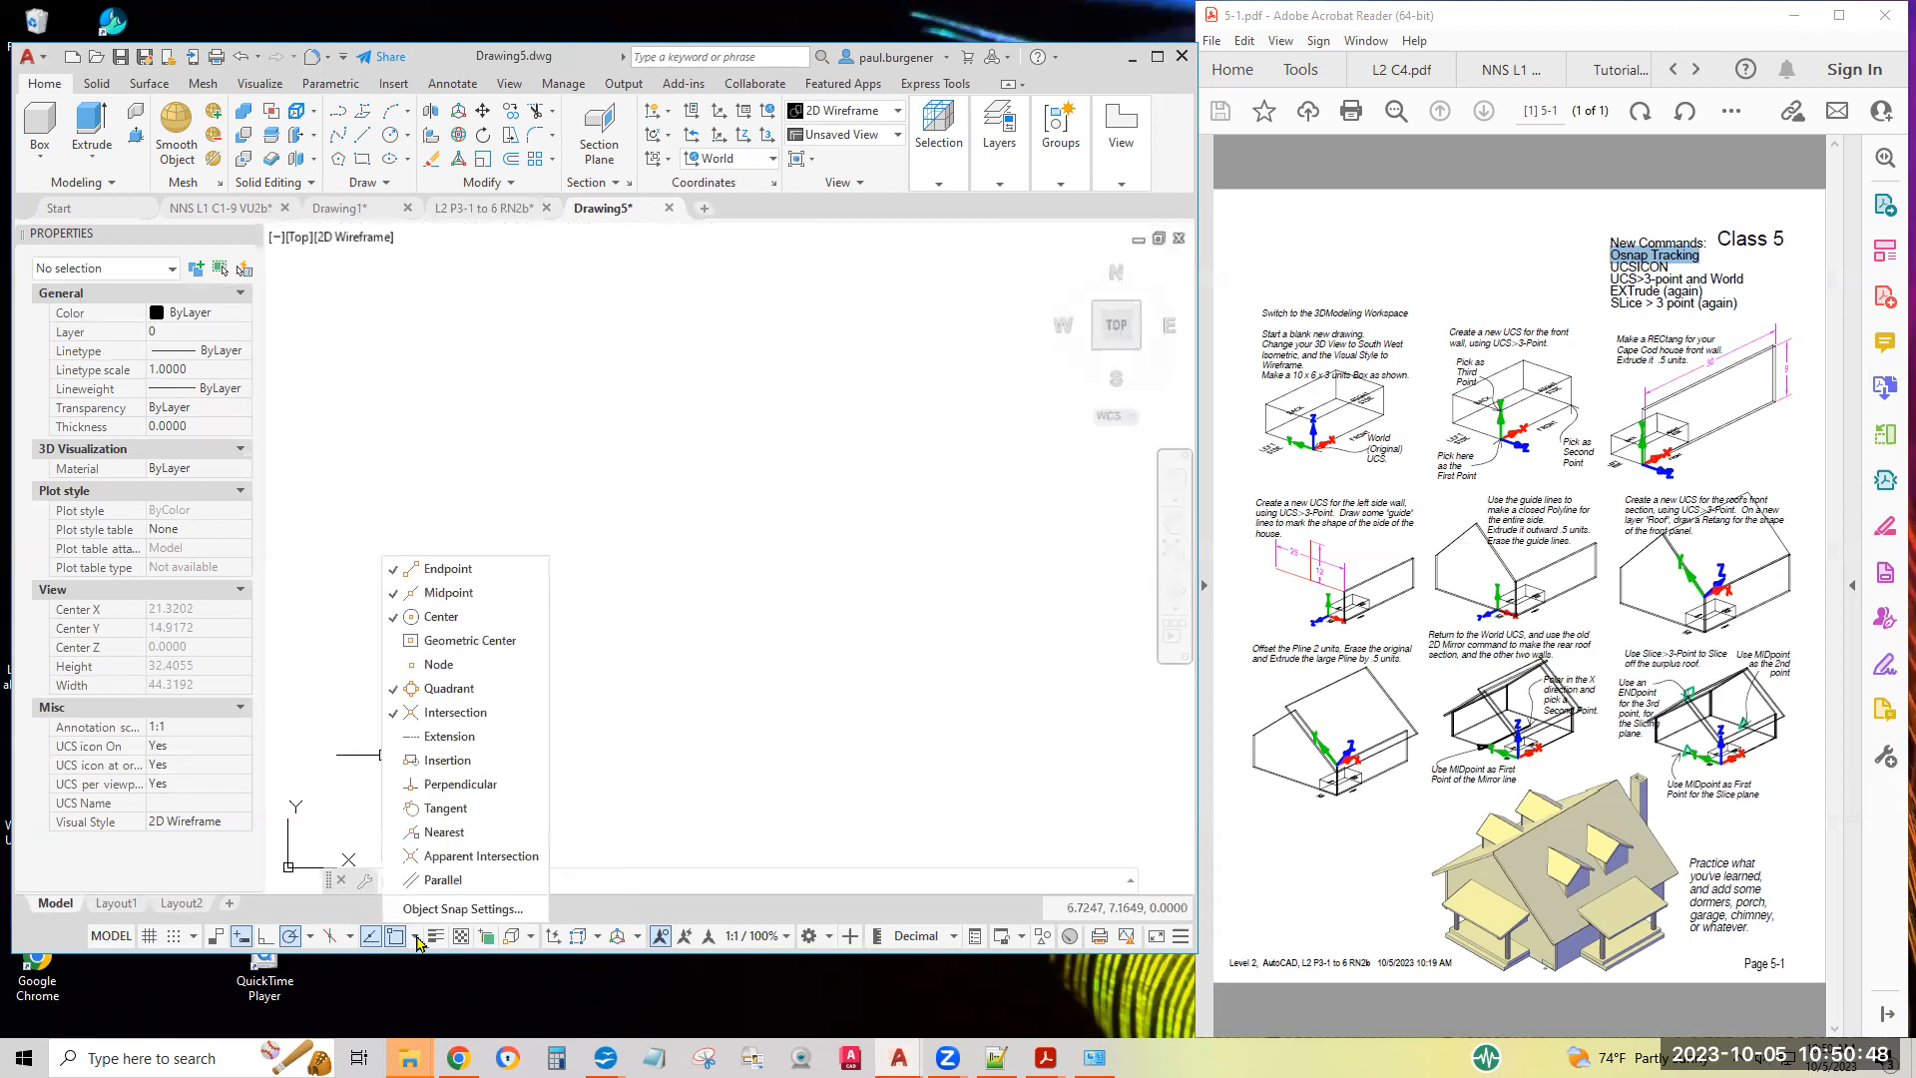
{"action": "left_click", "coordinate": [416, 940]}
{"action": "left_click", "coordinate": [661, 936]}
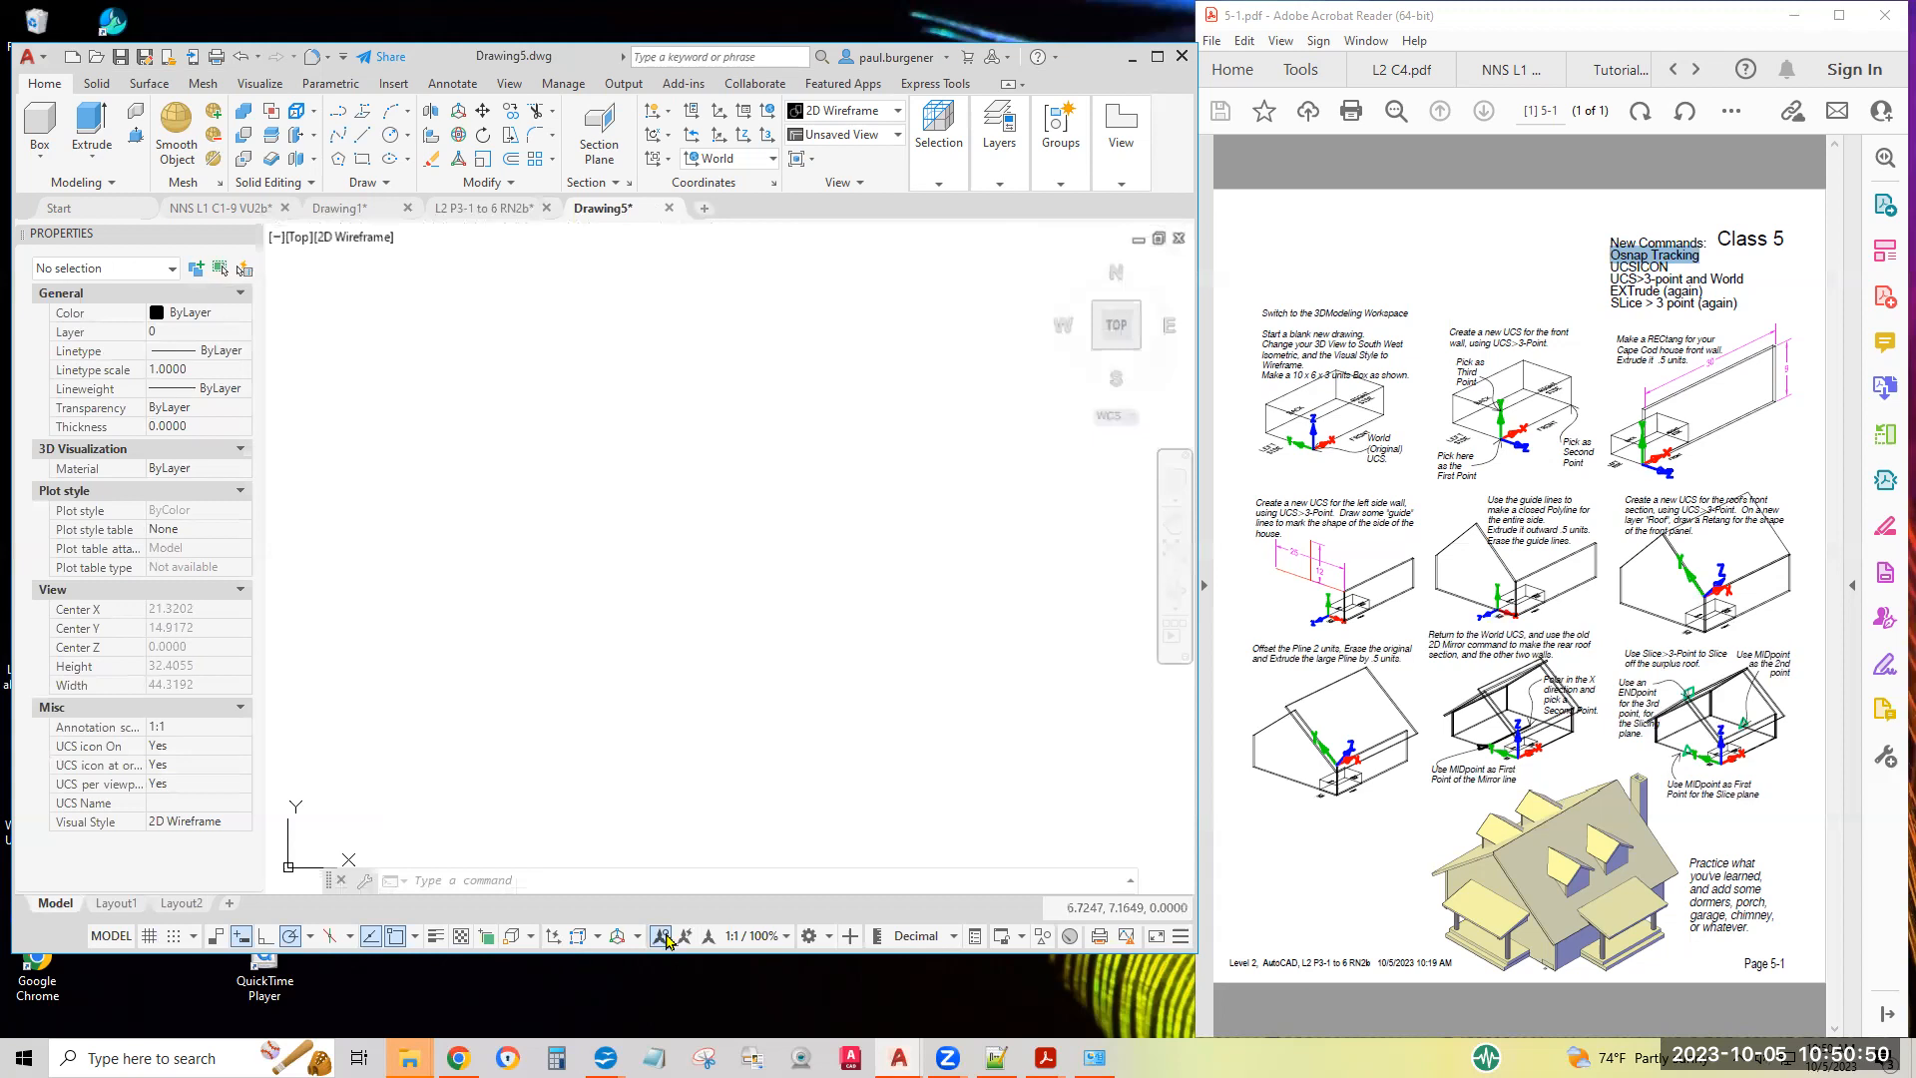
{"action": "left_click", "coordinate": [1182, 938]}
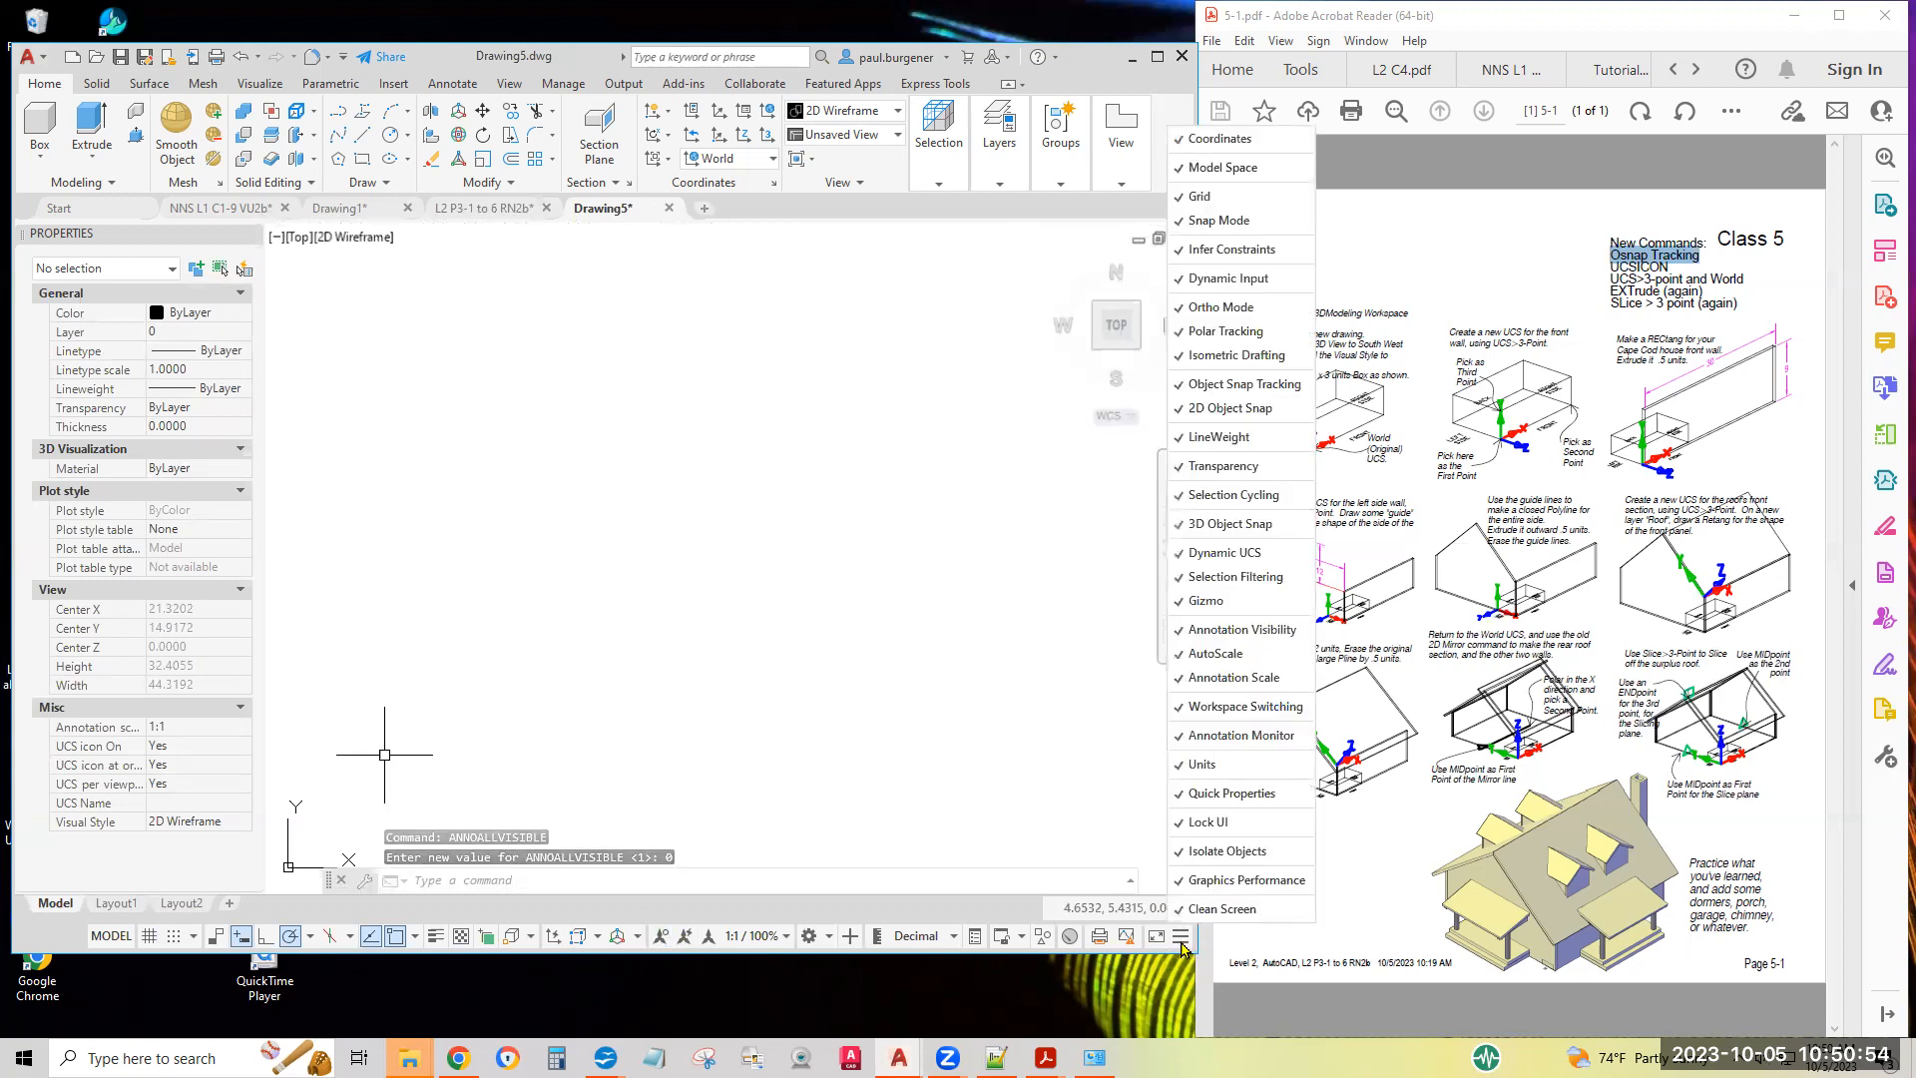
{"action": "left_click", "coordinate": [1182, 941]}
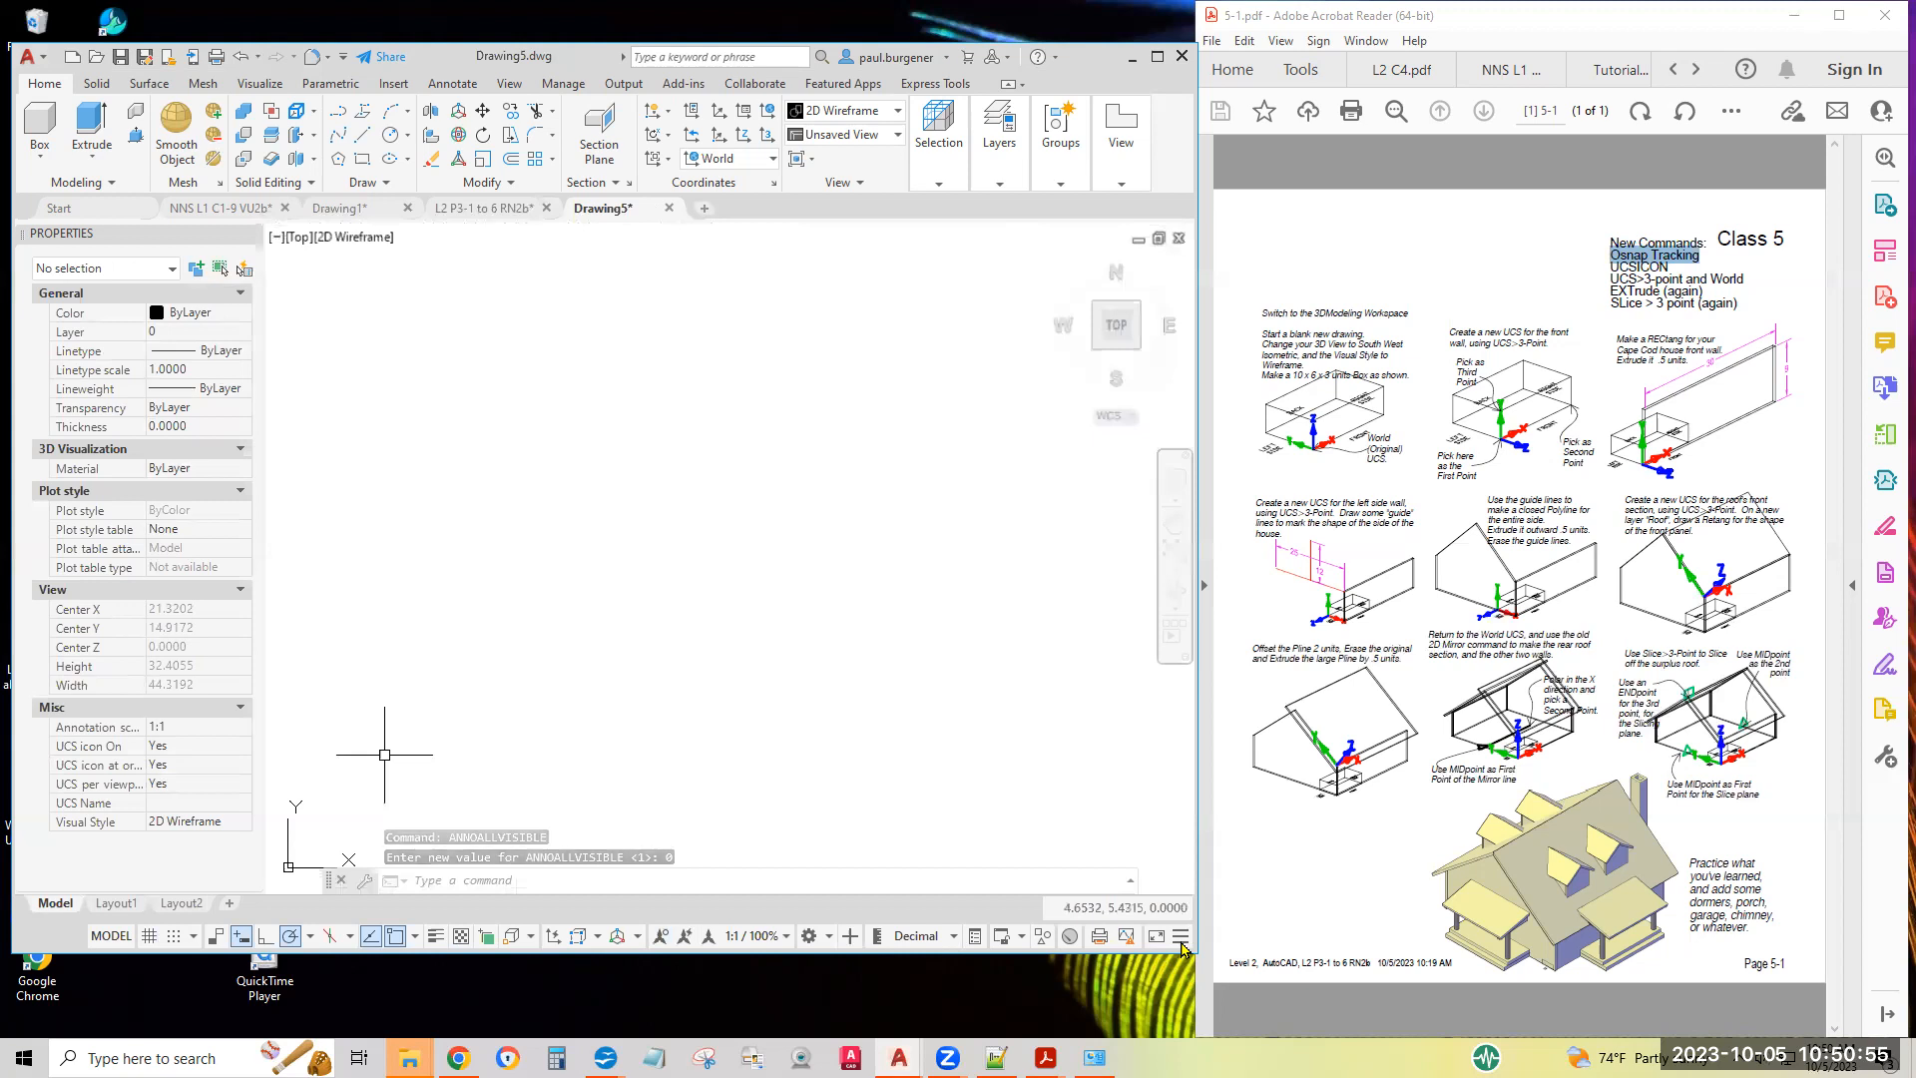
Enlarge the first exercise instructions, and set the drawing's view to SW Isometric with the Wireframe visual style
{"action": "left_click", "coordinate": [1249, 389]}
{"action": "scroll", "coordinate": [1250, 400], "scroll_direction": "up", "scroll_amount": 1, "text": "ctrl"}
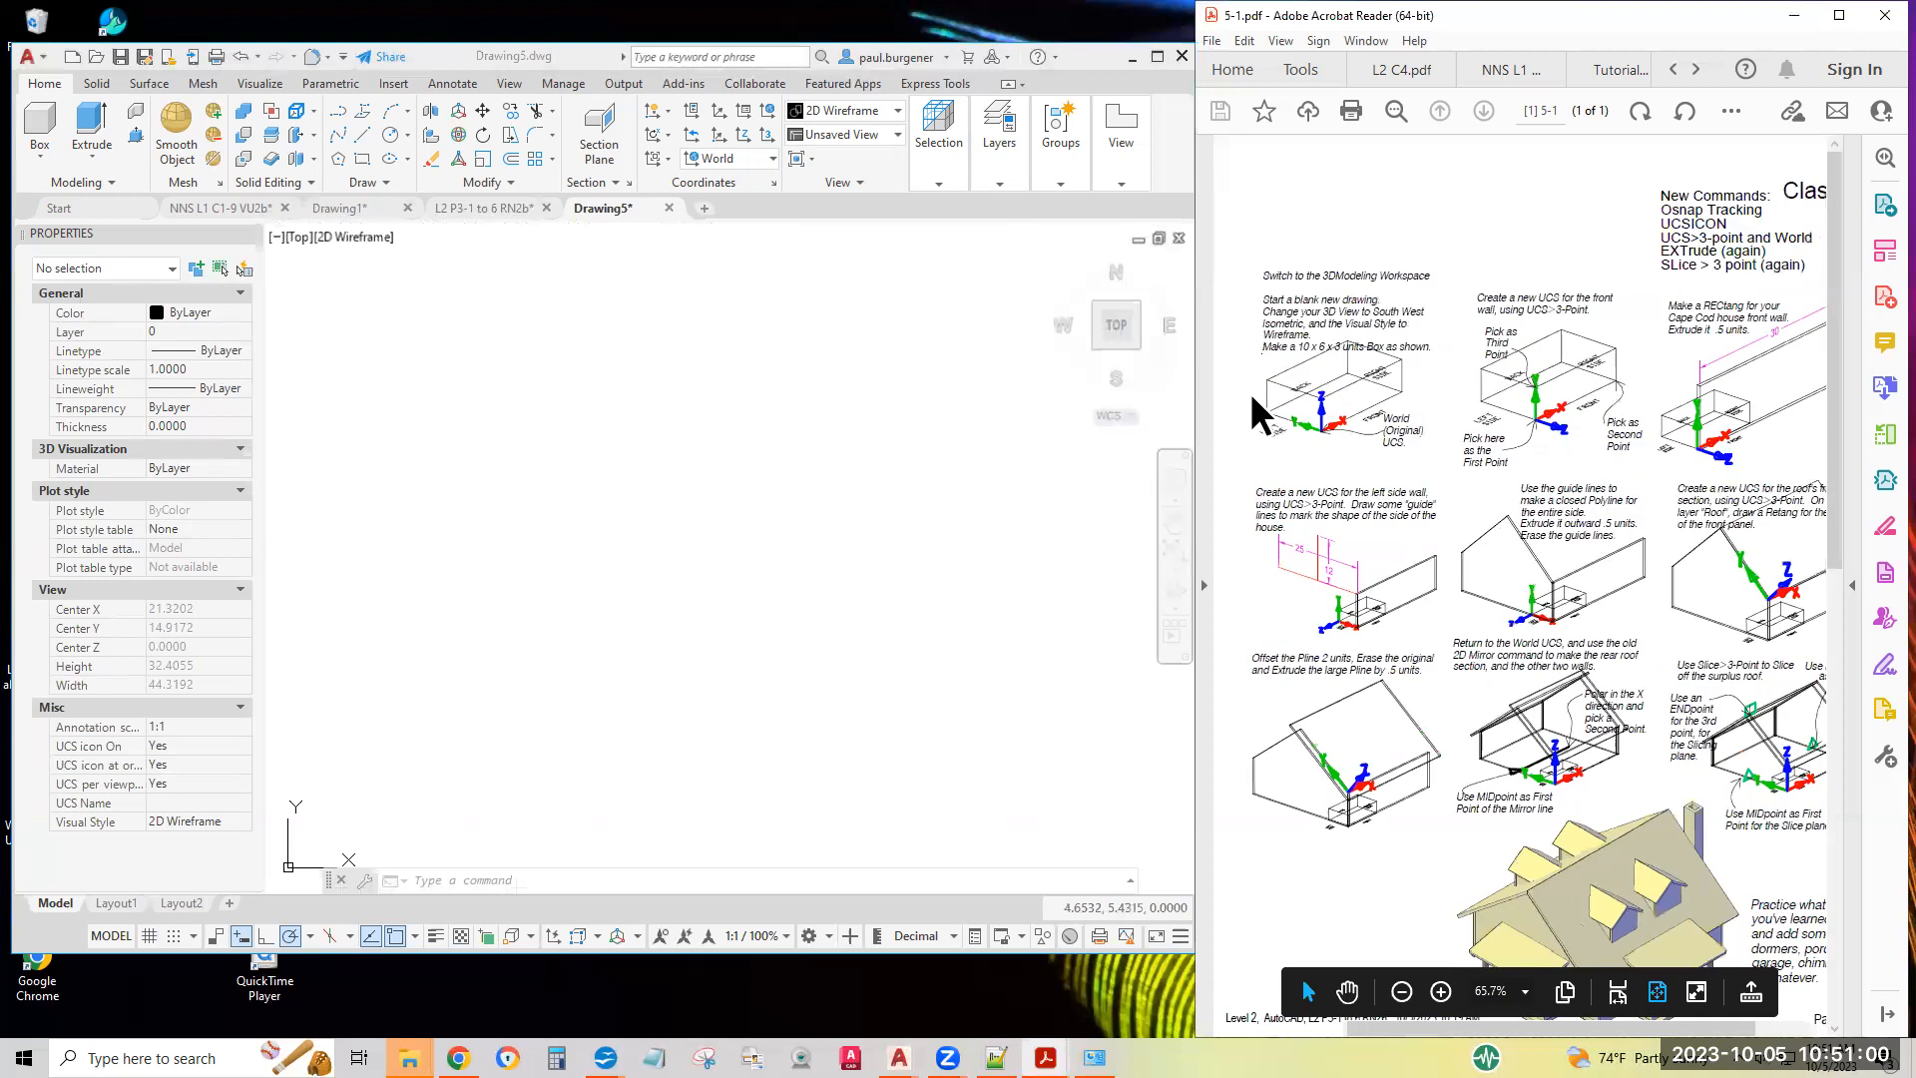
{"action": "scroll", "coordinate": [1249, 392], "scroll_direction": "up", "scroll_amount": 1, "text": "ctrl"}
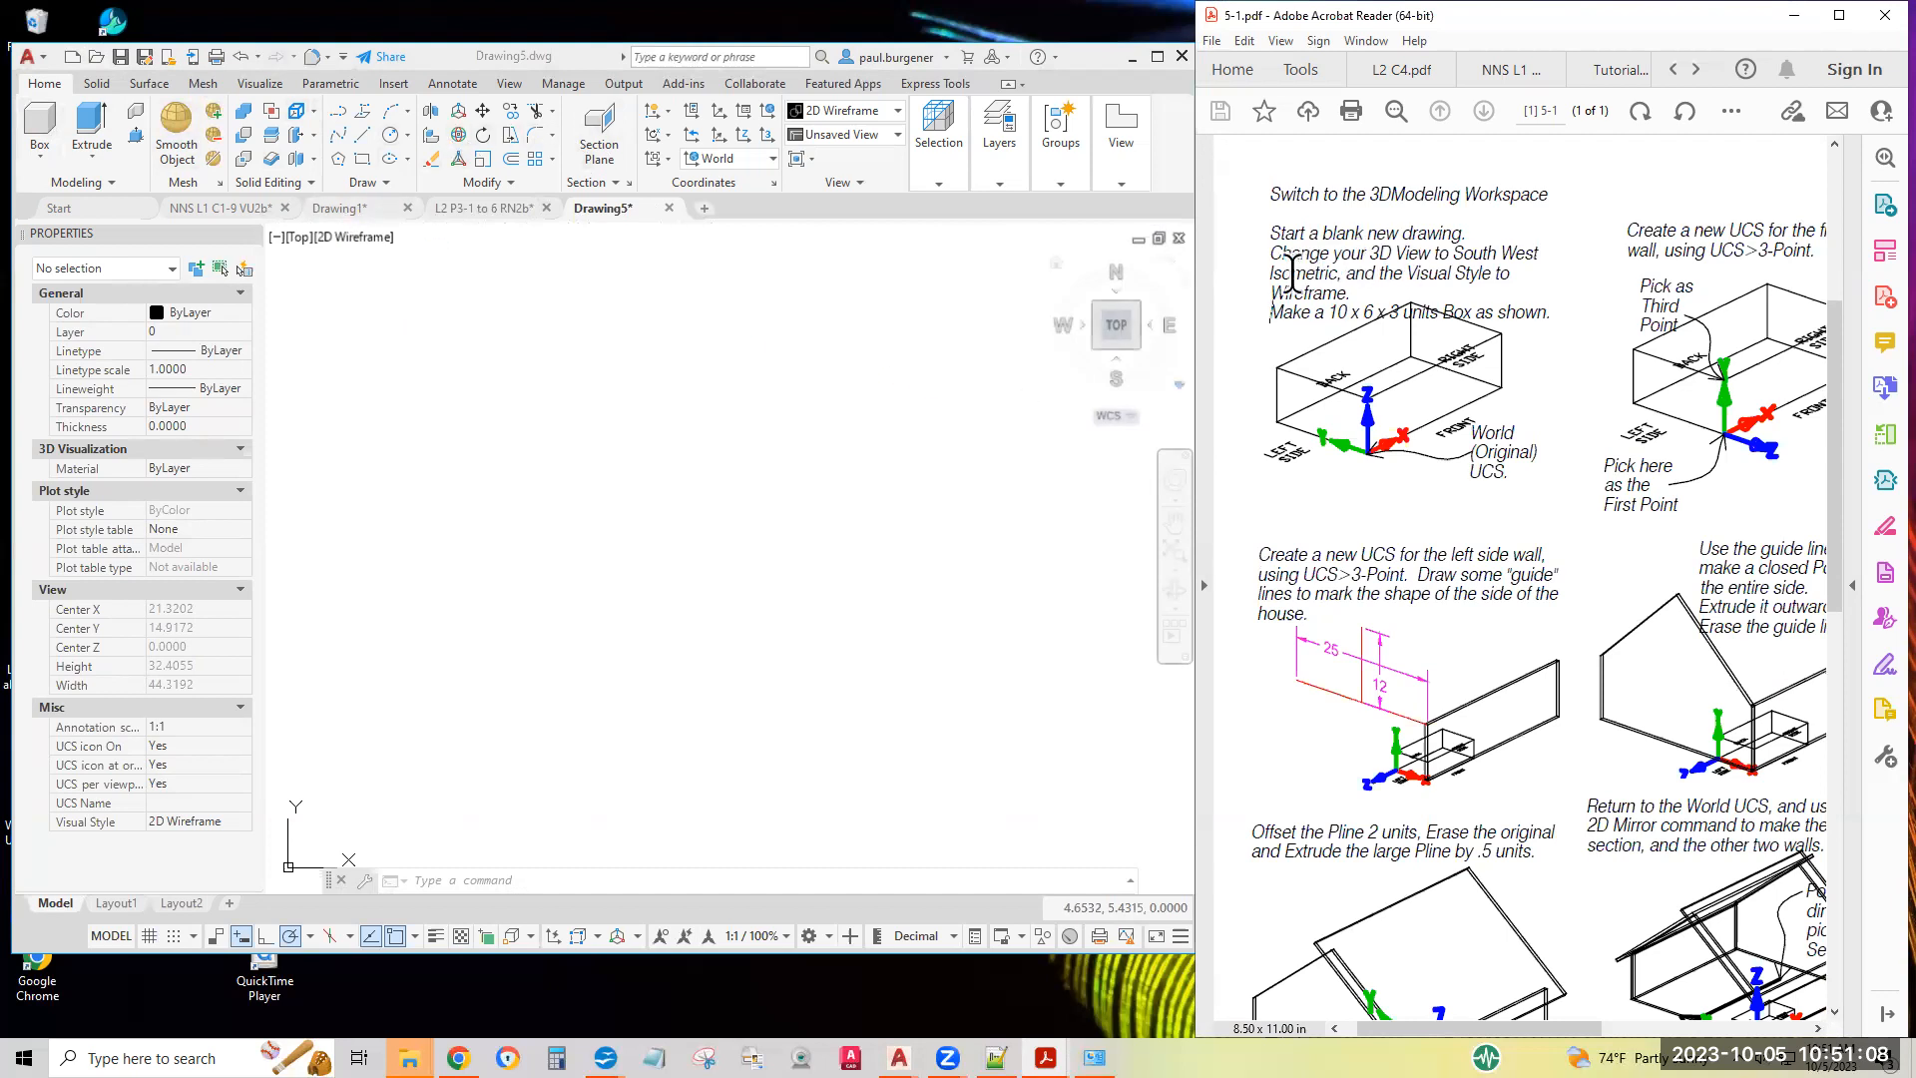
{"action": "left_click", "coordinate": [301, 240]}
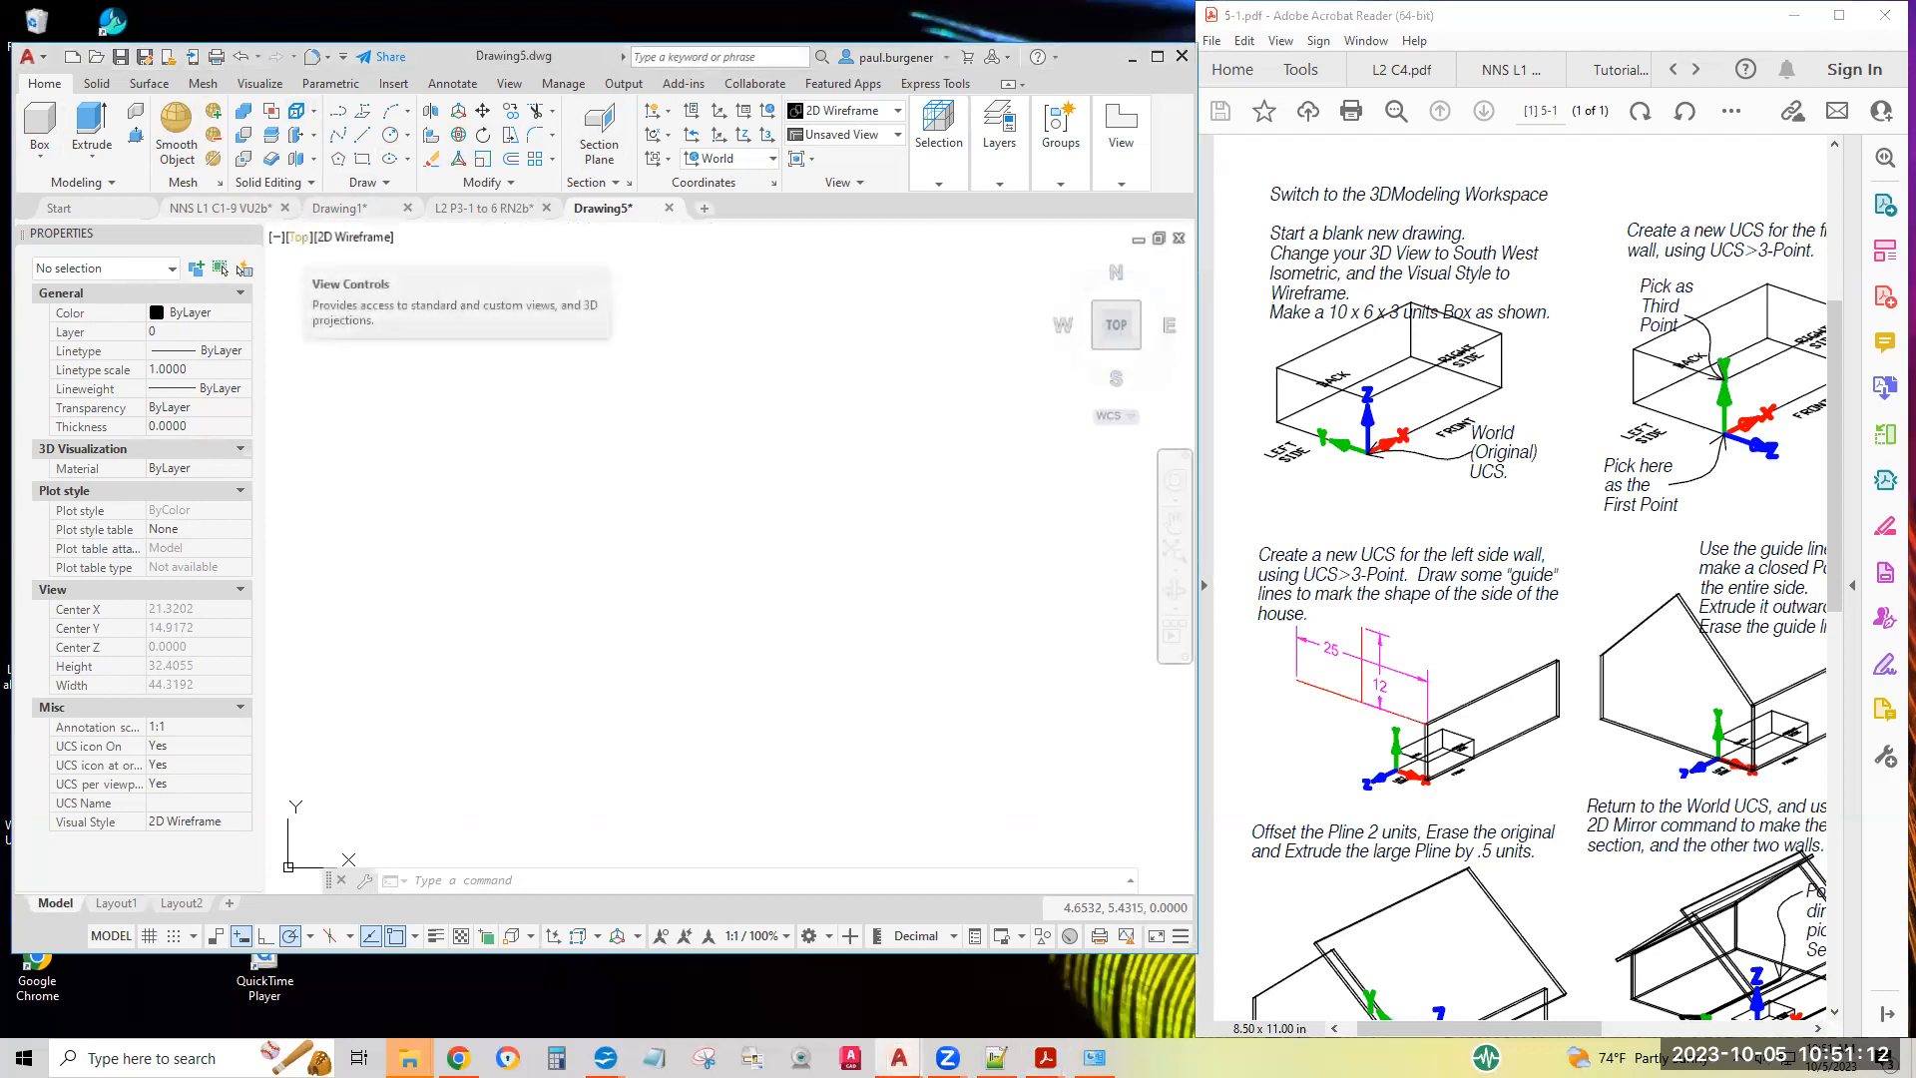
{"action": "left_click", "coordinate": [302, 241]}
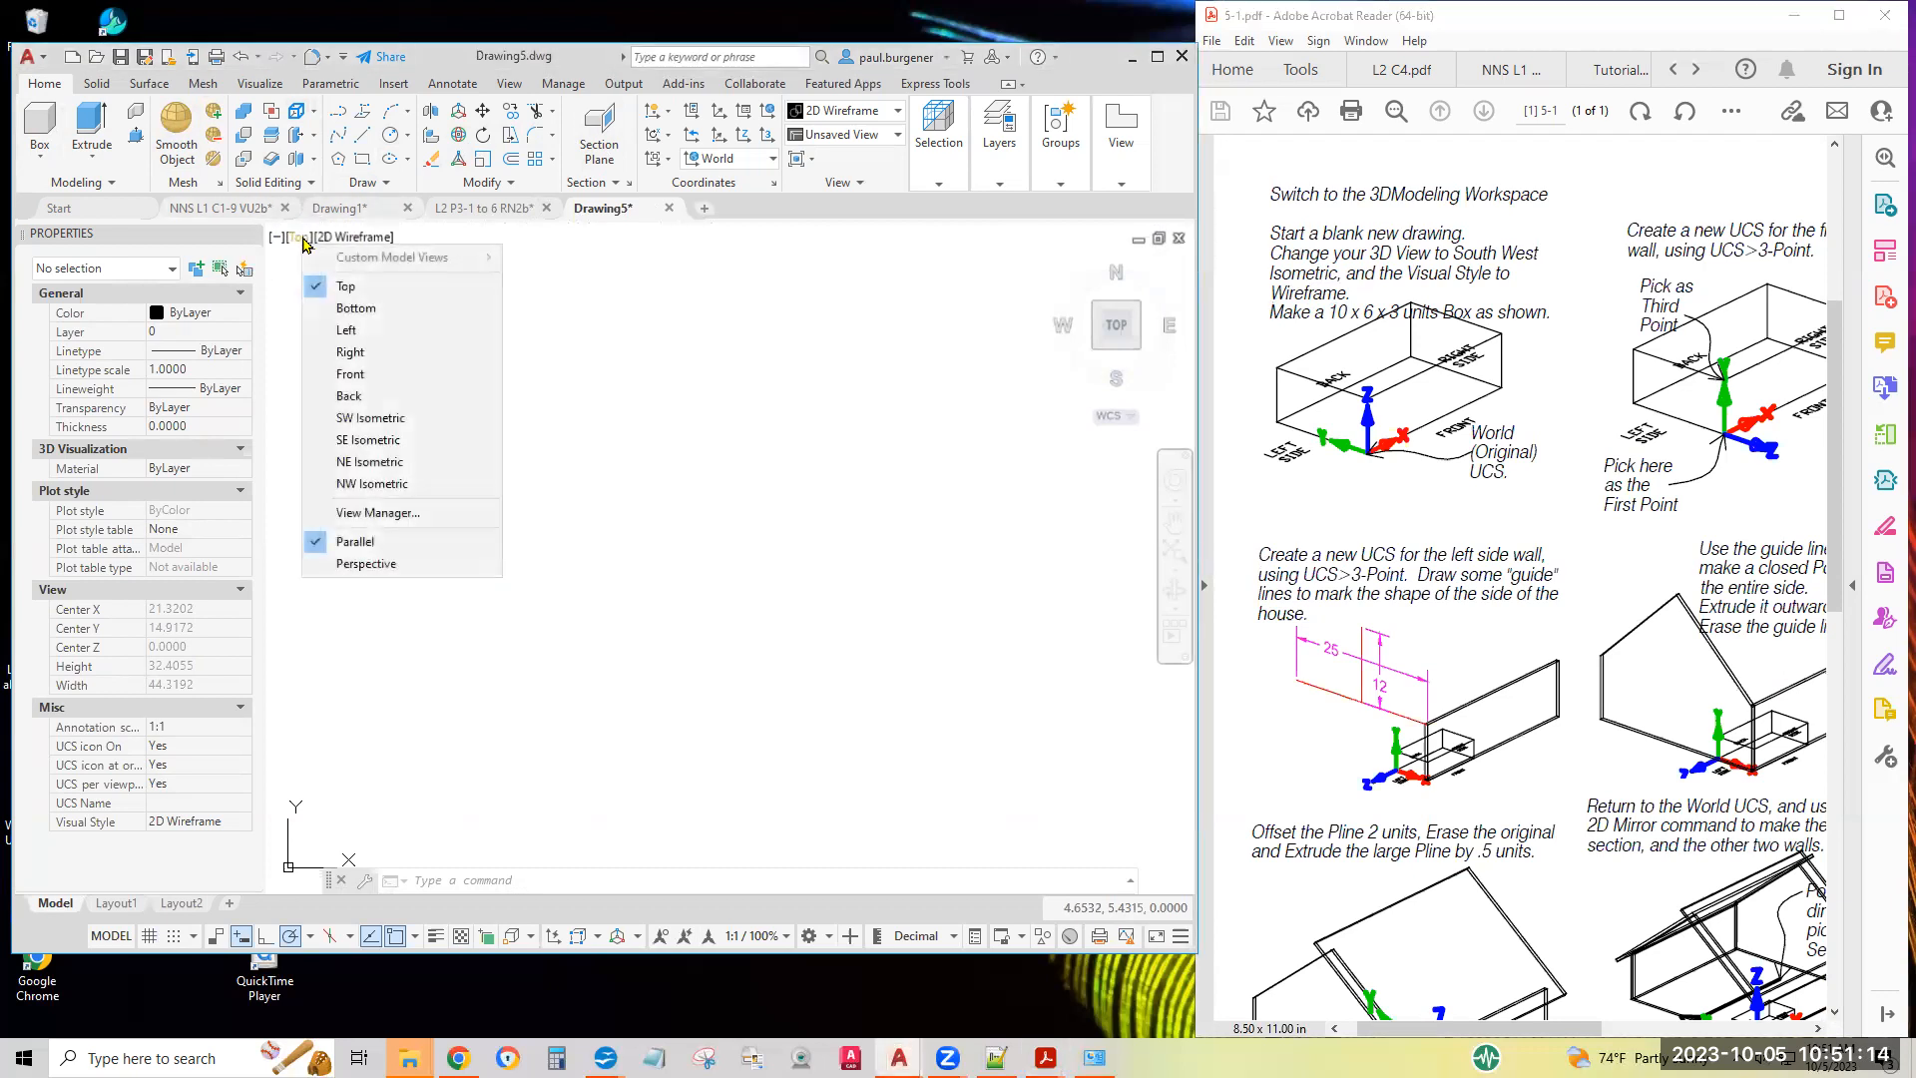
{"action": "left_click", "coordinate": [367, 417]}
{"action": "middle_click_drag", "start_coordinate": [730, 717], "coordinate": [668, 763]}
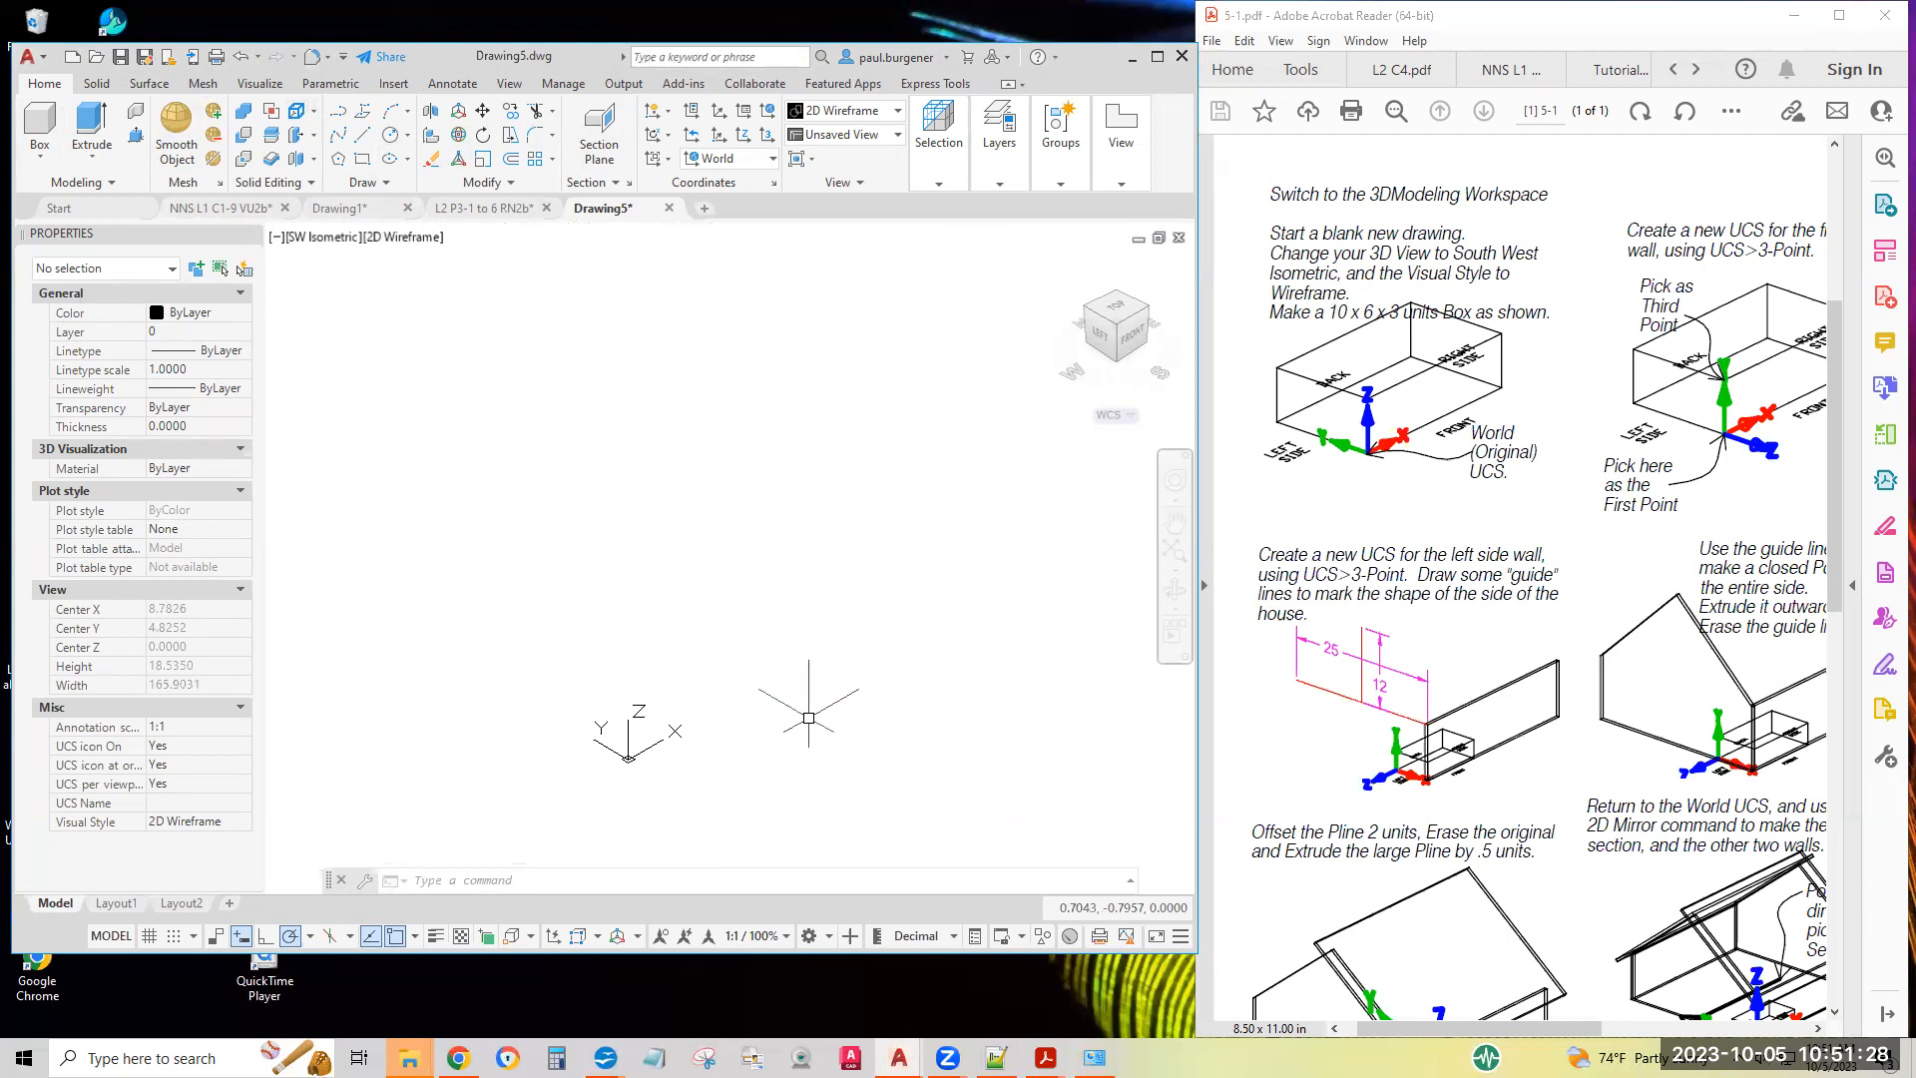
{"action": "left_click", "coordinate": [395, 240]}
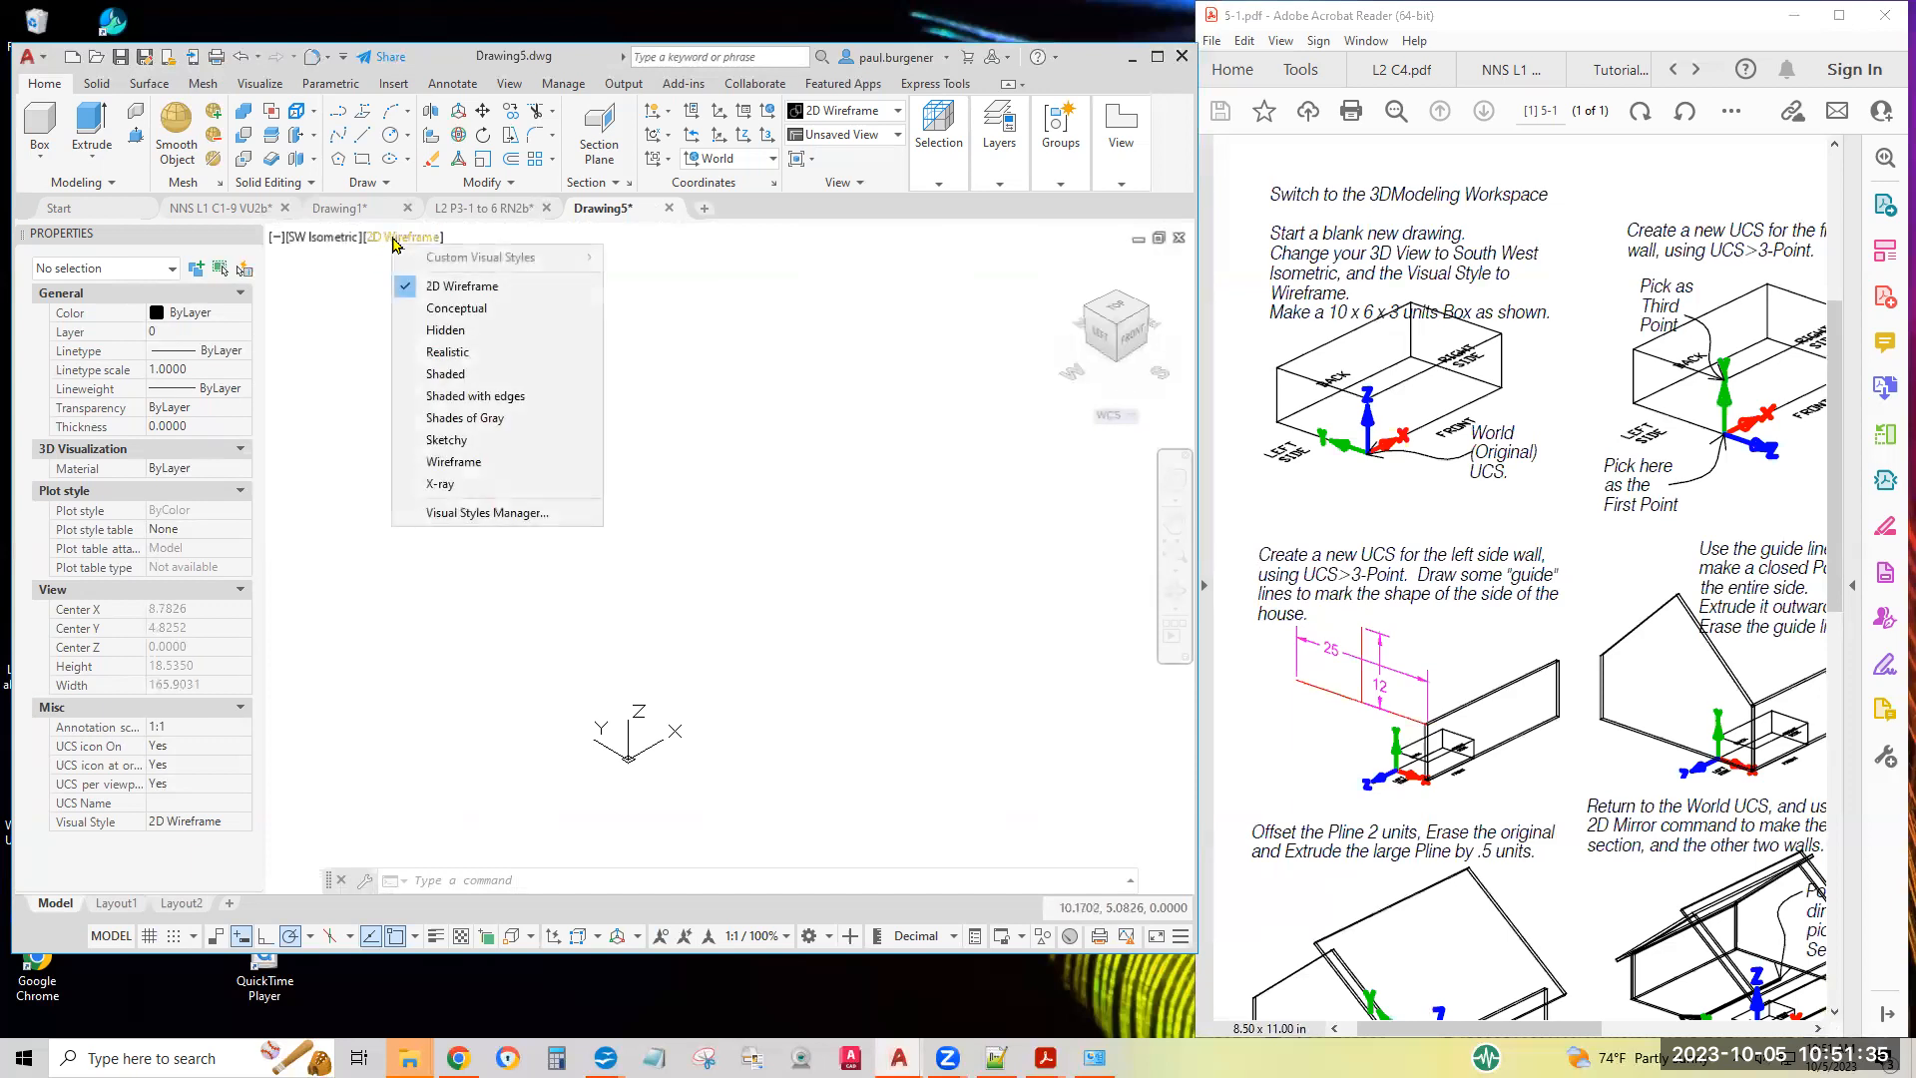
{"action": "left_click", "coordinate": [455, 462]}
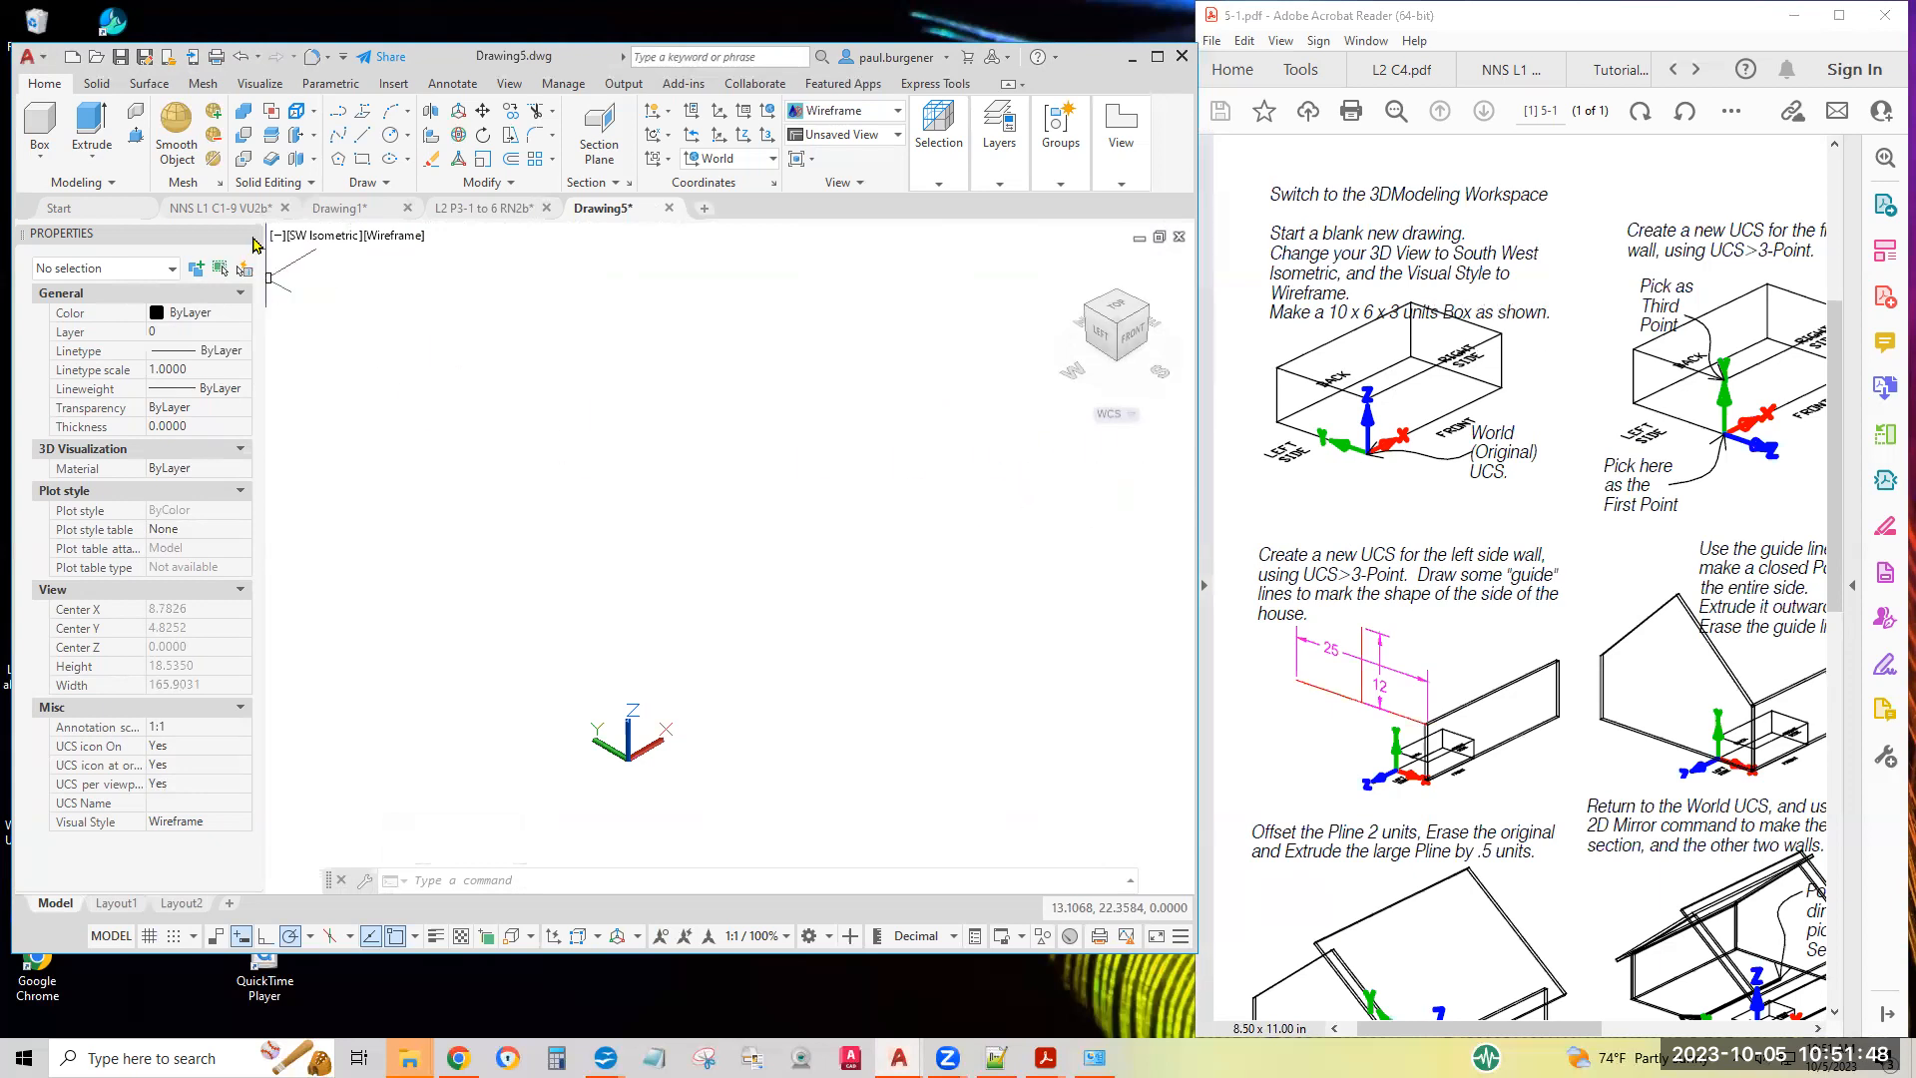
Create a solid box with its first corner at 0,0,0 and a length of 10, width of 6 and height of 3 units
{"action": "left_click", "coordinate": [40, 125]}
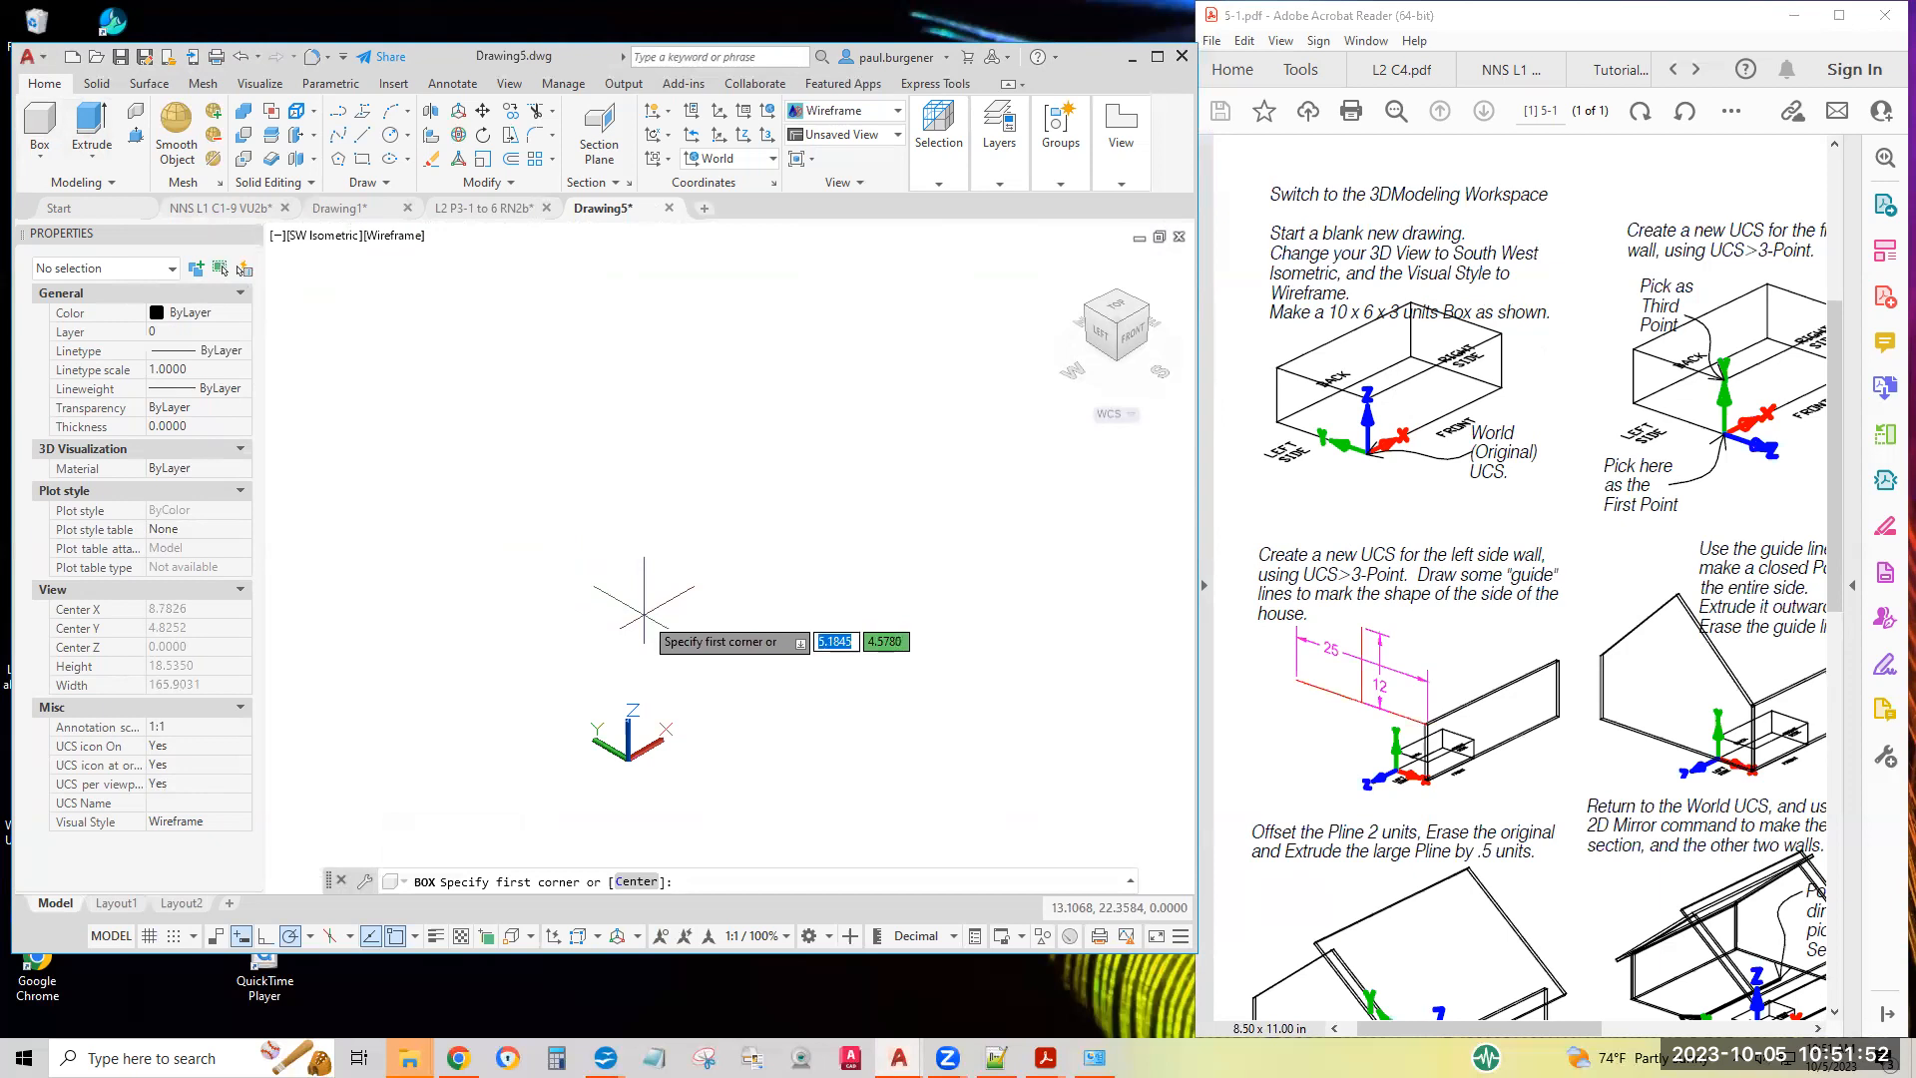
{"action": "type", "text": "0"}
{"action": "key", "text": "Tab"}
{"action": "type", "text": "0,0"}
{"action": "key", "text": "Return"}
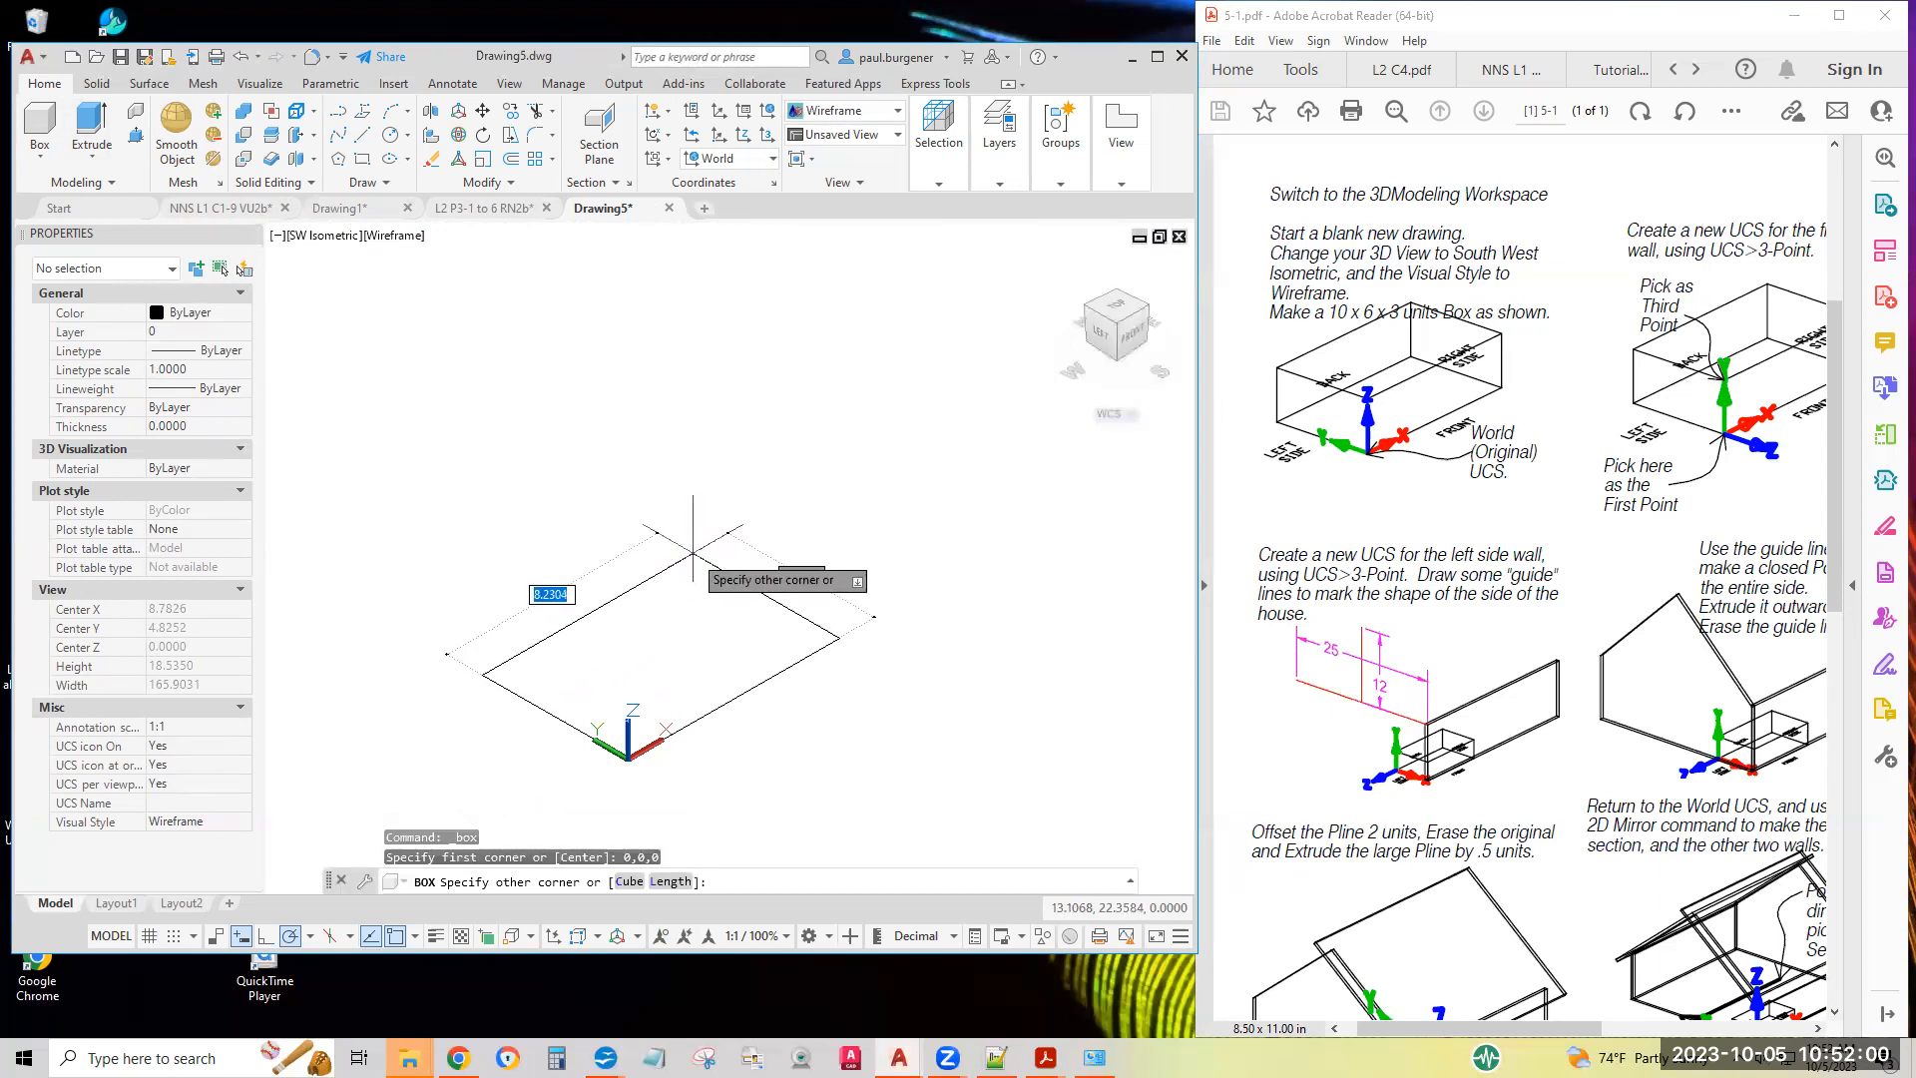
{"action": "left_click", "coordinate": [669, 882]}
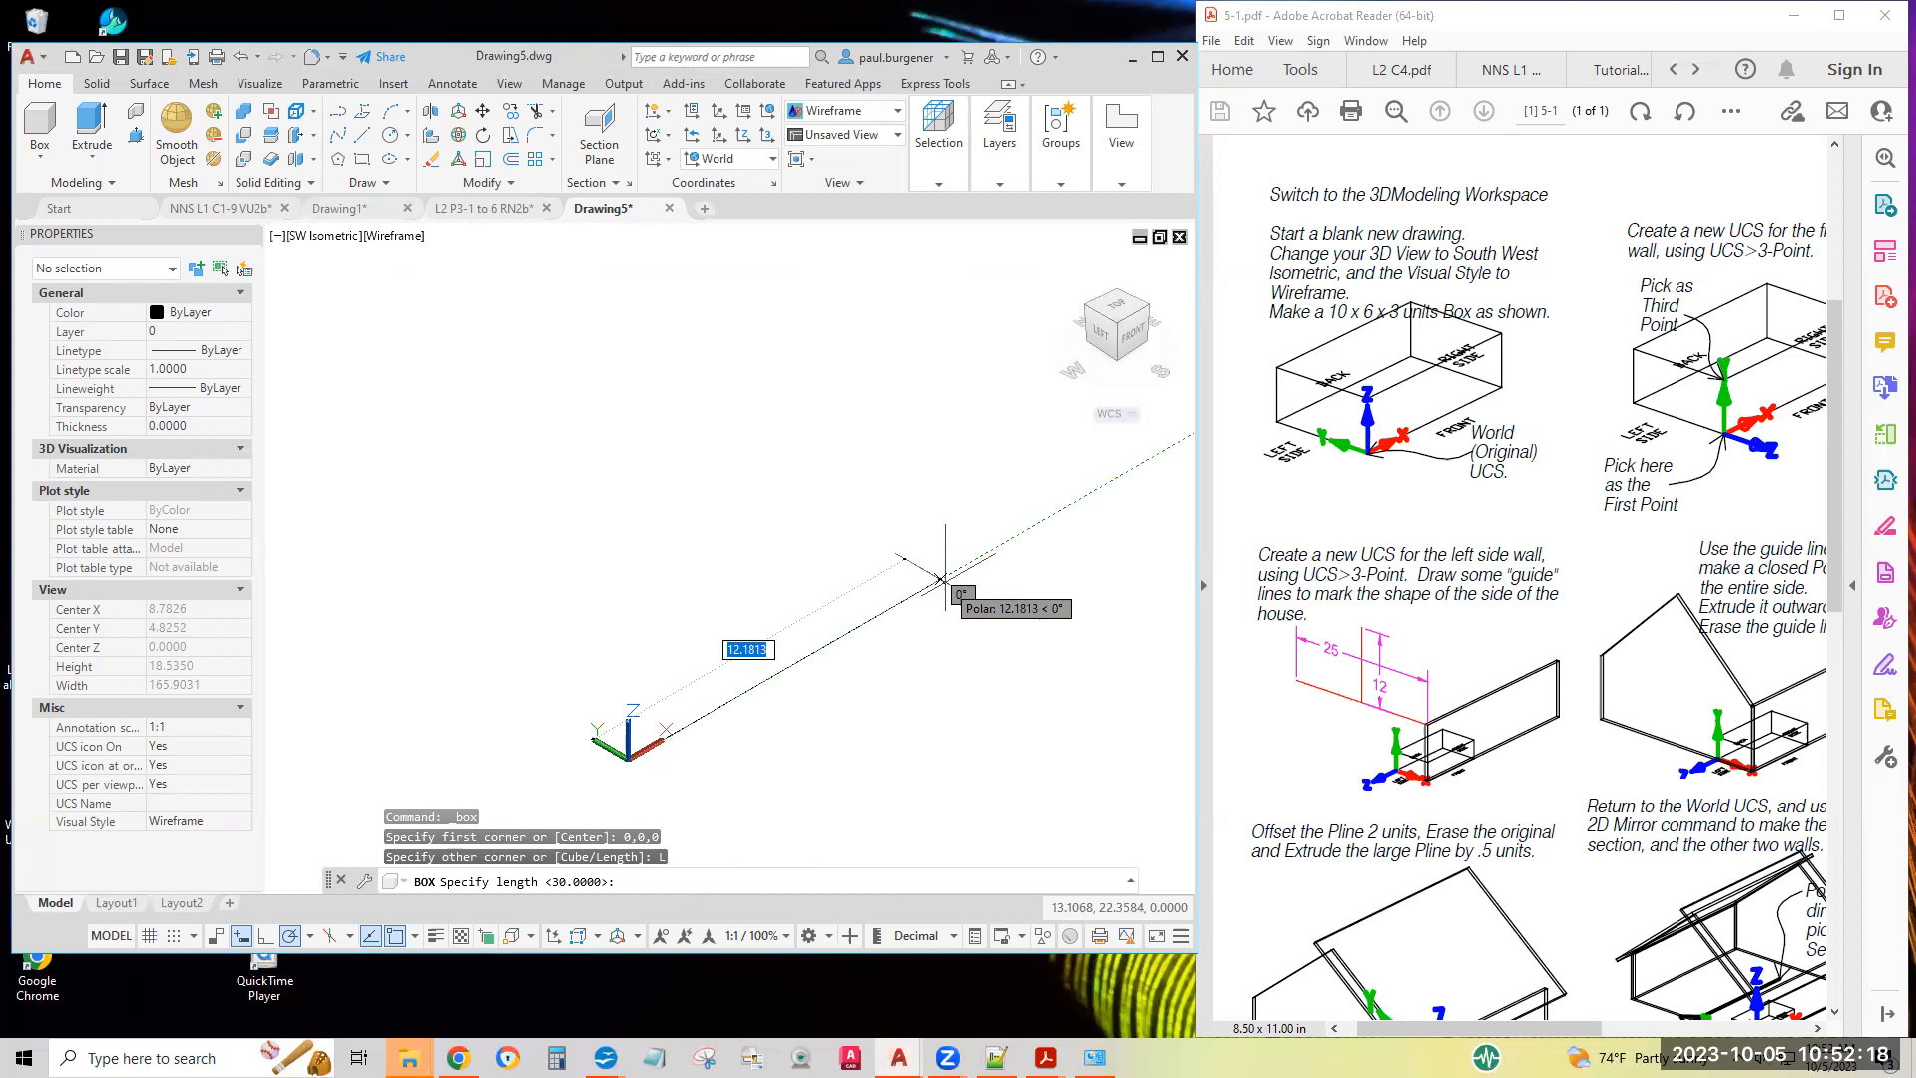
{"action": "type", "text": "10"}
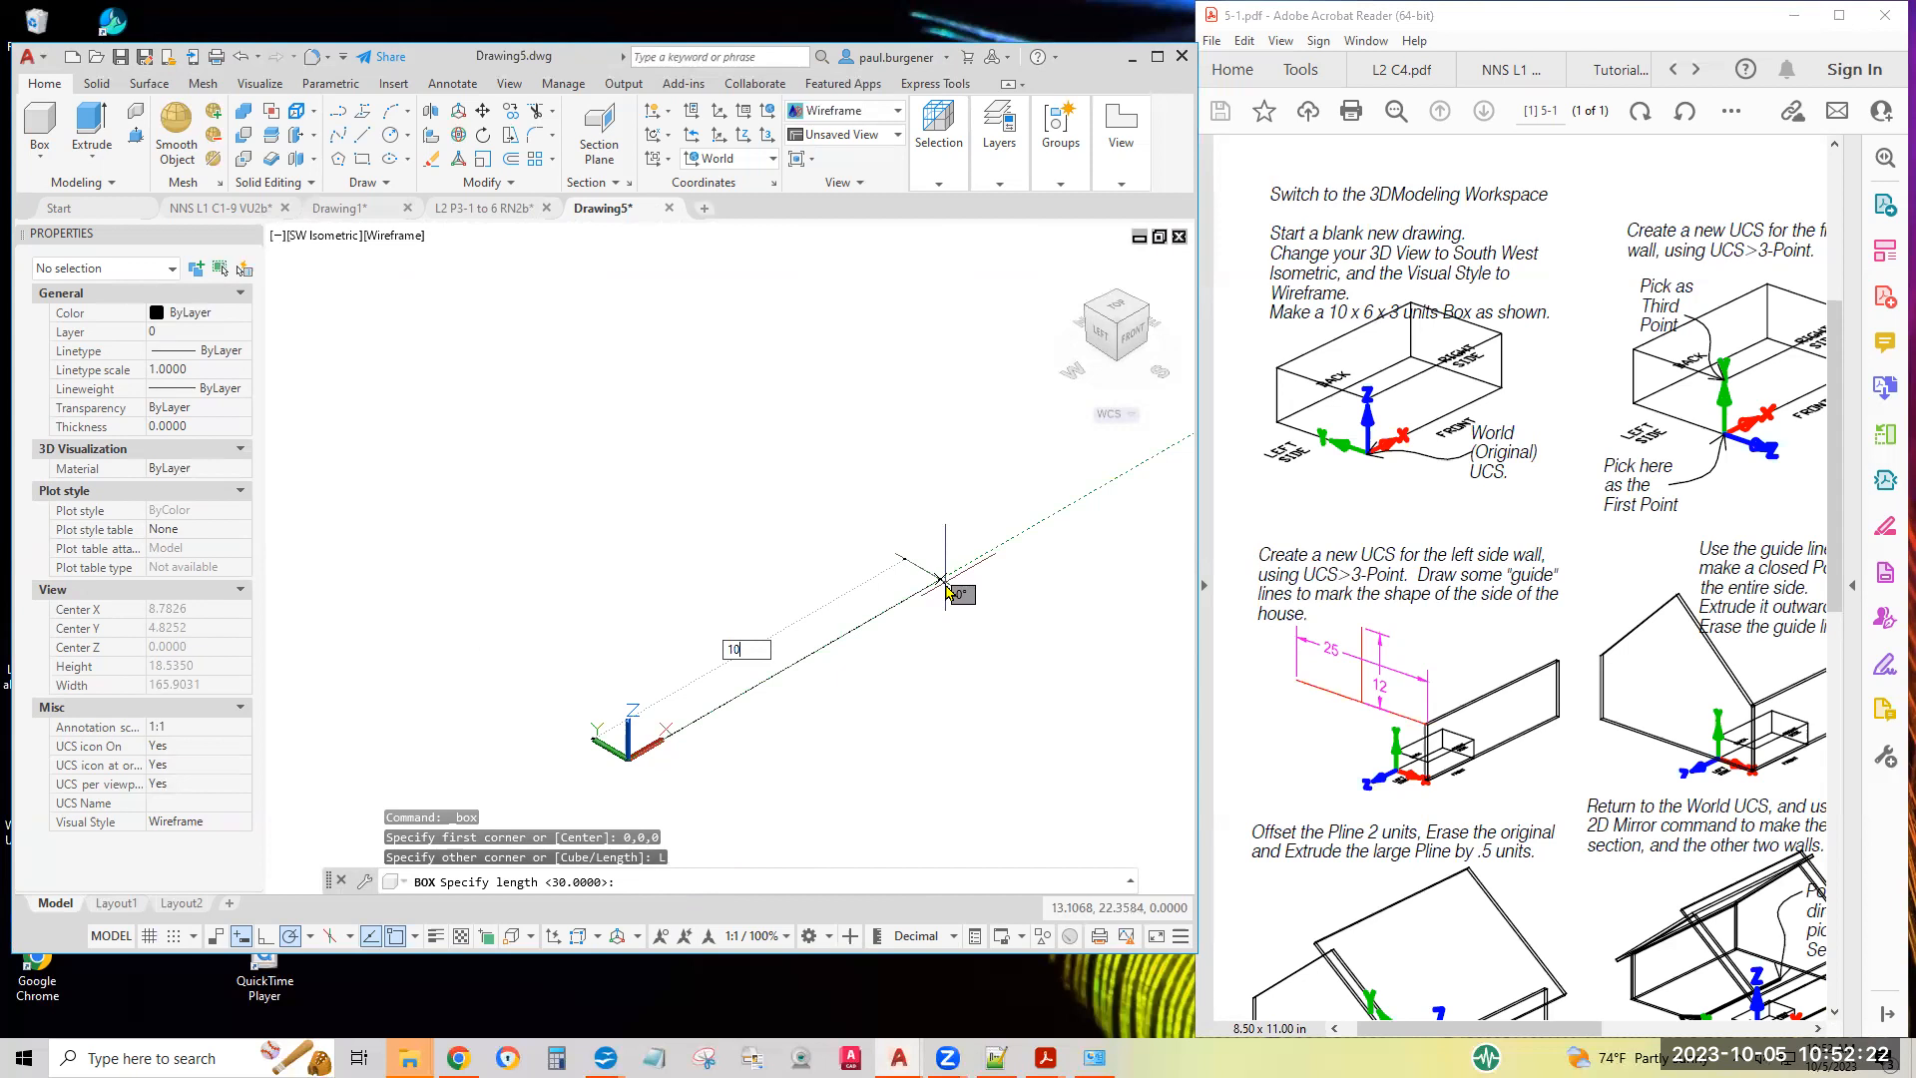
{"action": "key", "text": "Return"}
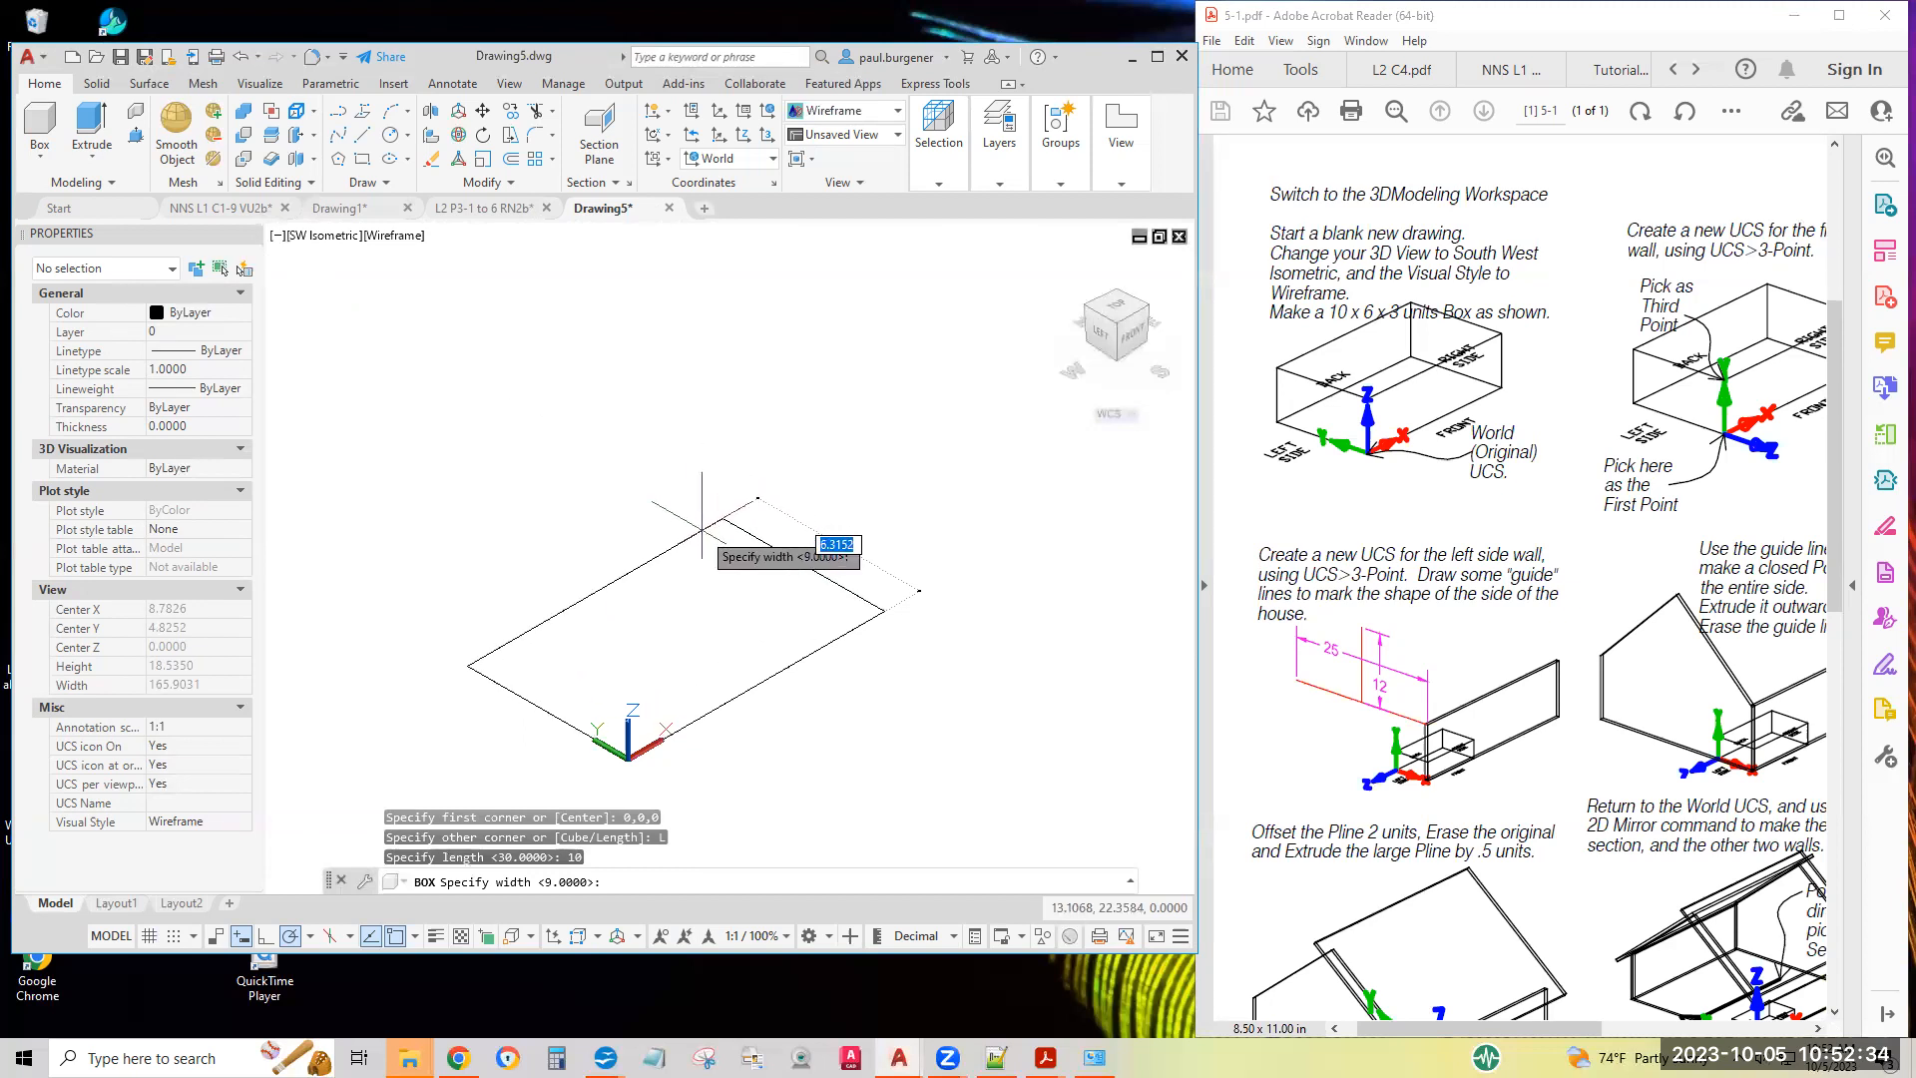
{"action": "type", "text": "6"}
{"action": "key", "text": "Return"}
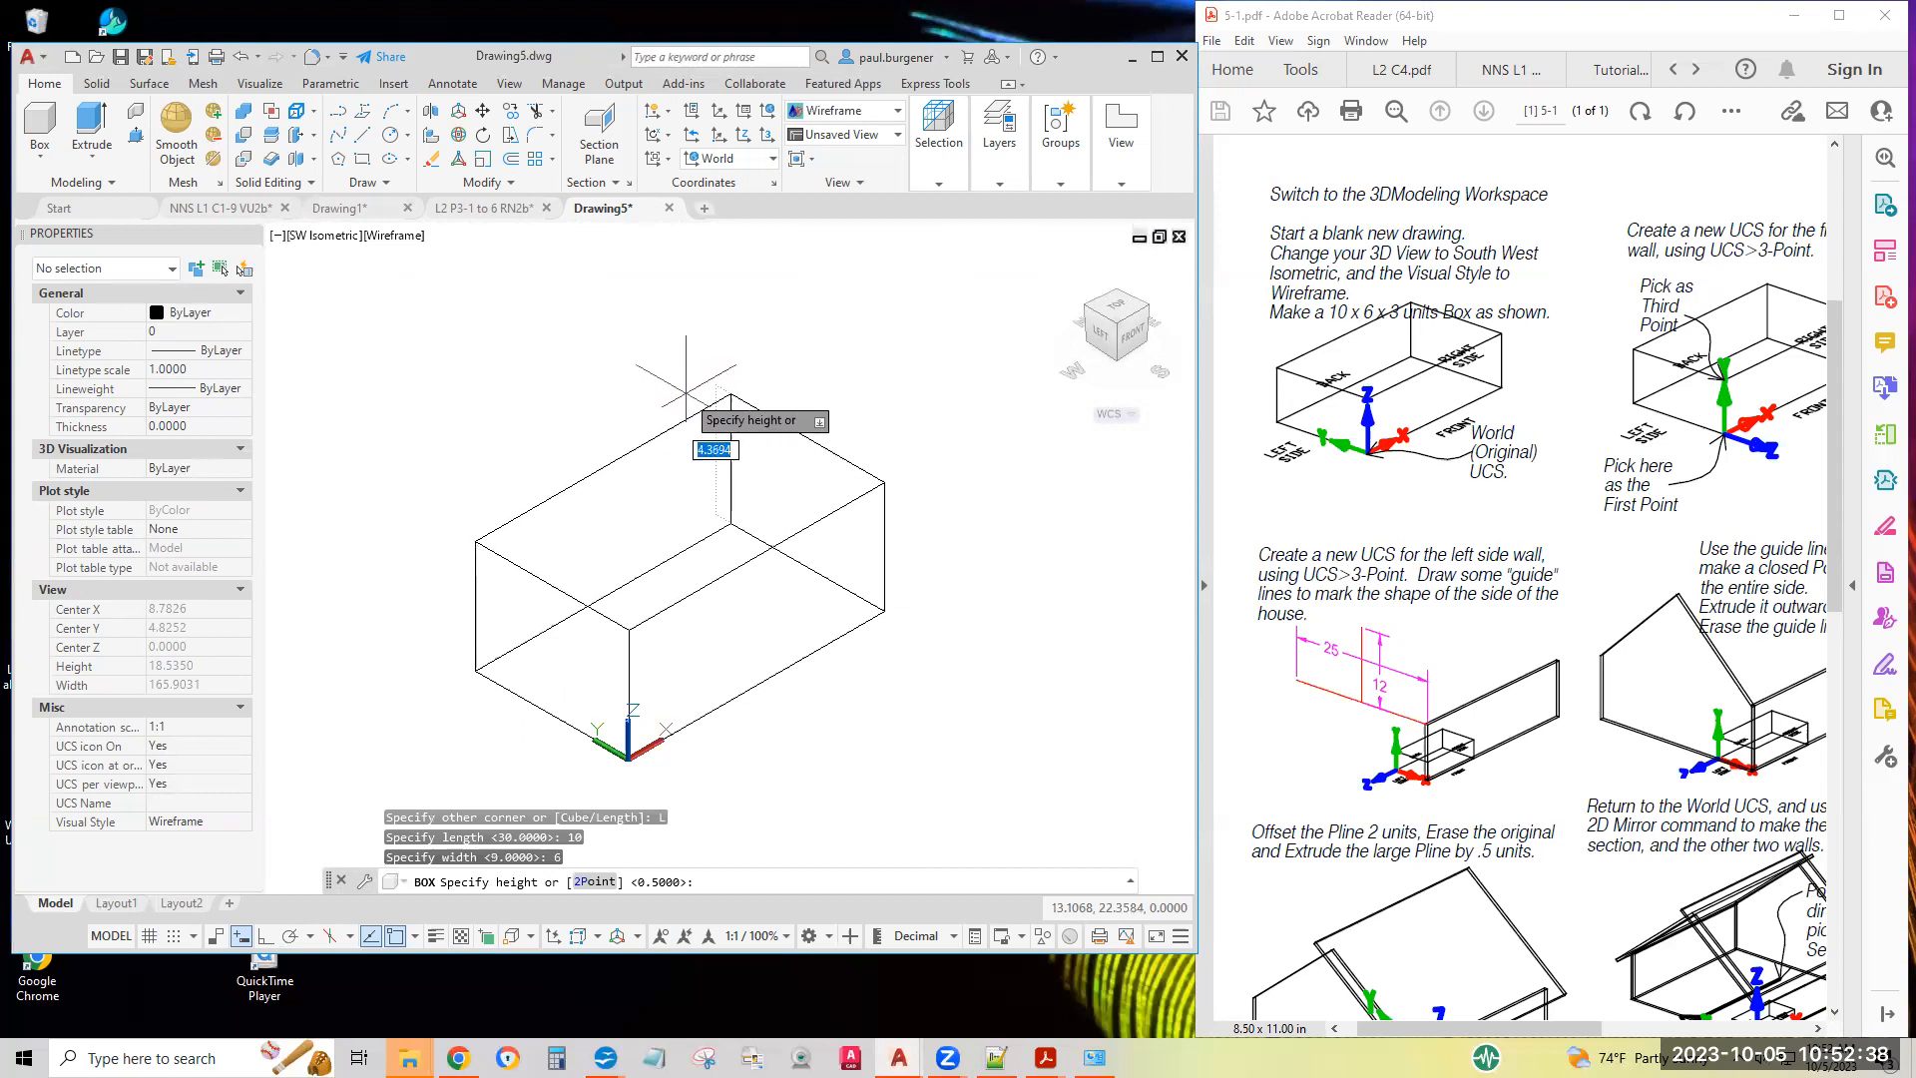
{"action": "type", "text": "3"}
{"action": "key", "text": "Return"}
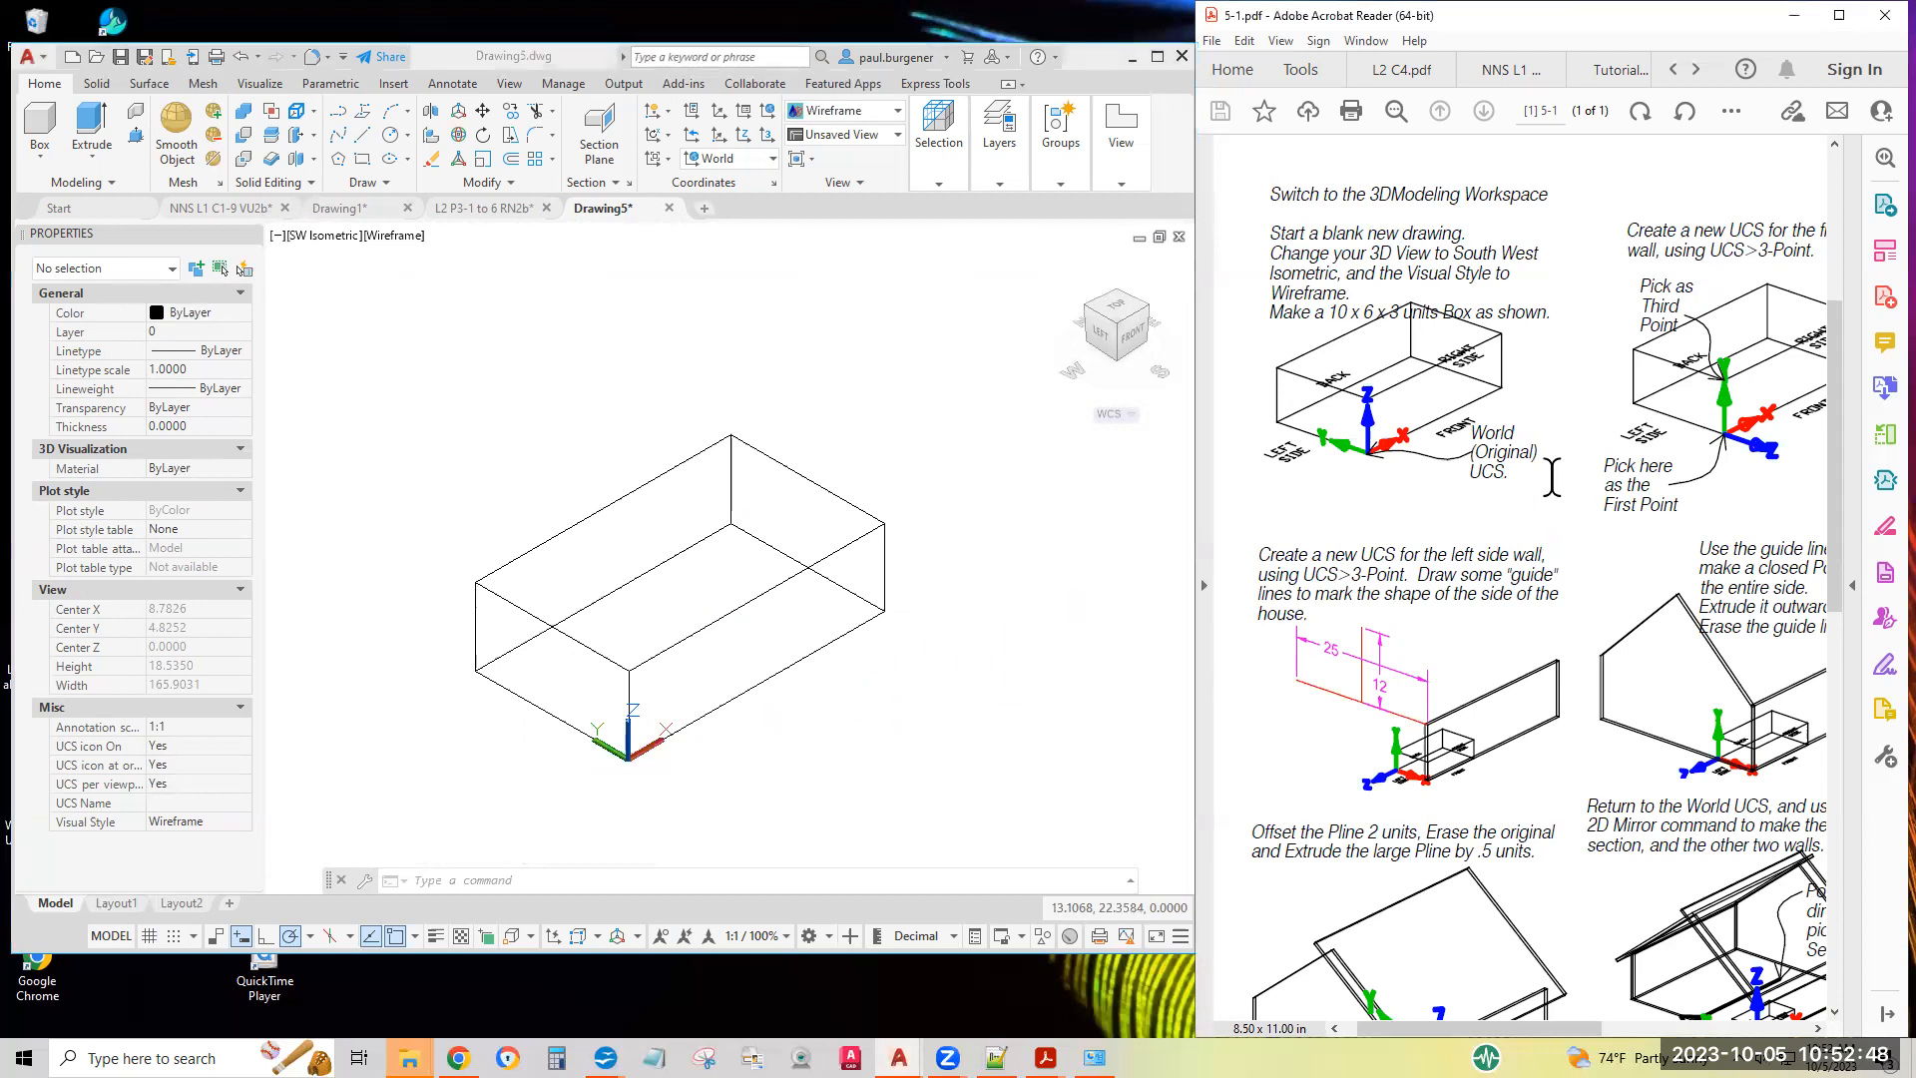
Define a 3-point UCS on the box's front face, with the origin at its lower-left corner, X along the bottom edge and Y up the vertical edge
{"action": "scroll", "coordinate": [1786, 502], "scroll_direction": "right", "scroll_amount": 5}
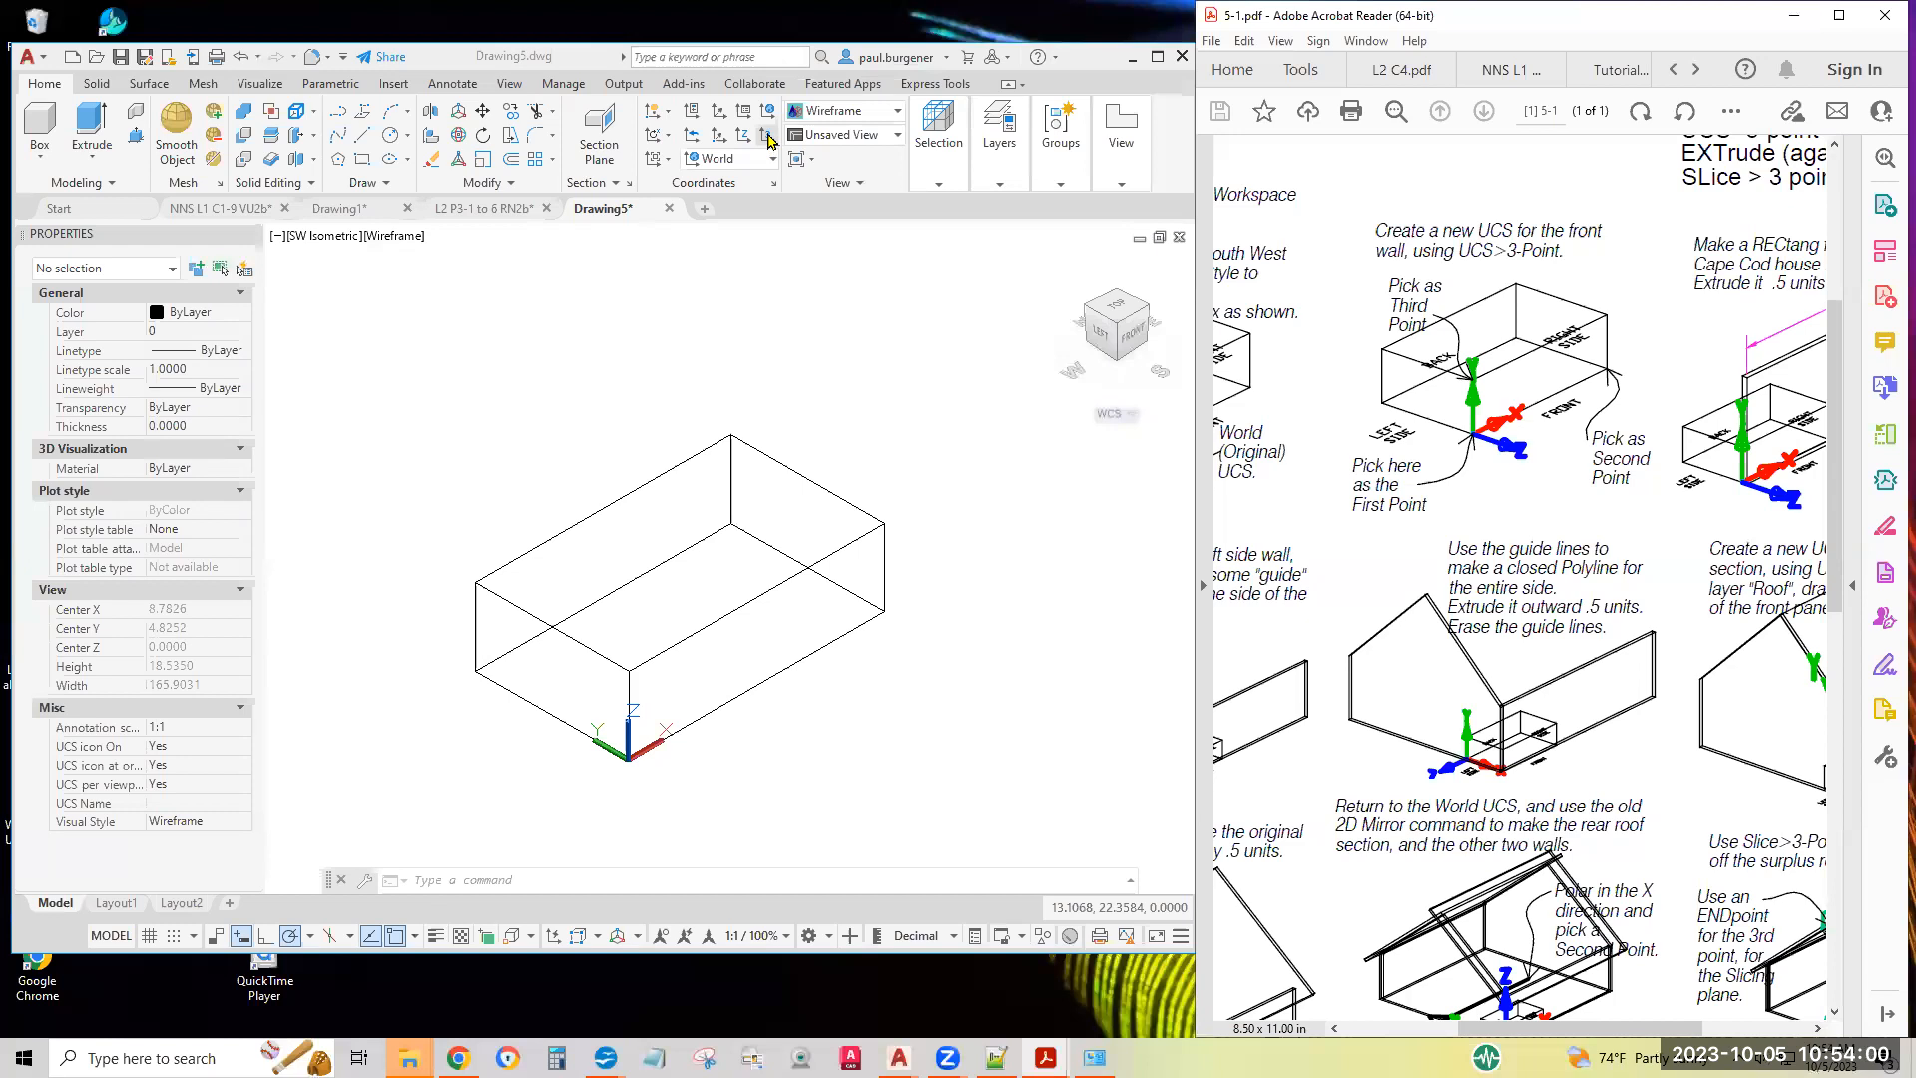
{"action": "left_click", "coordinate": [768, 139]}
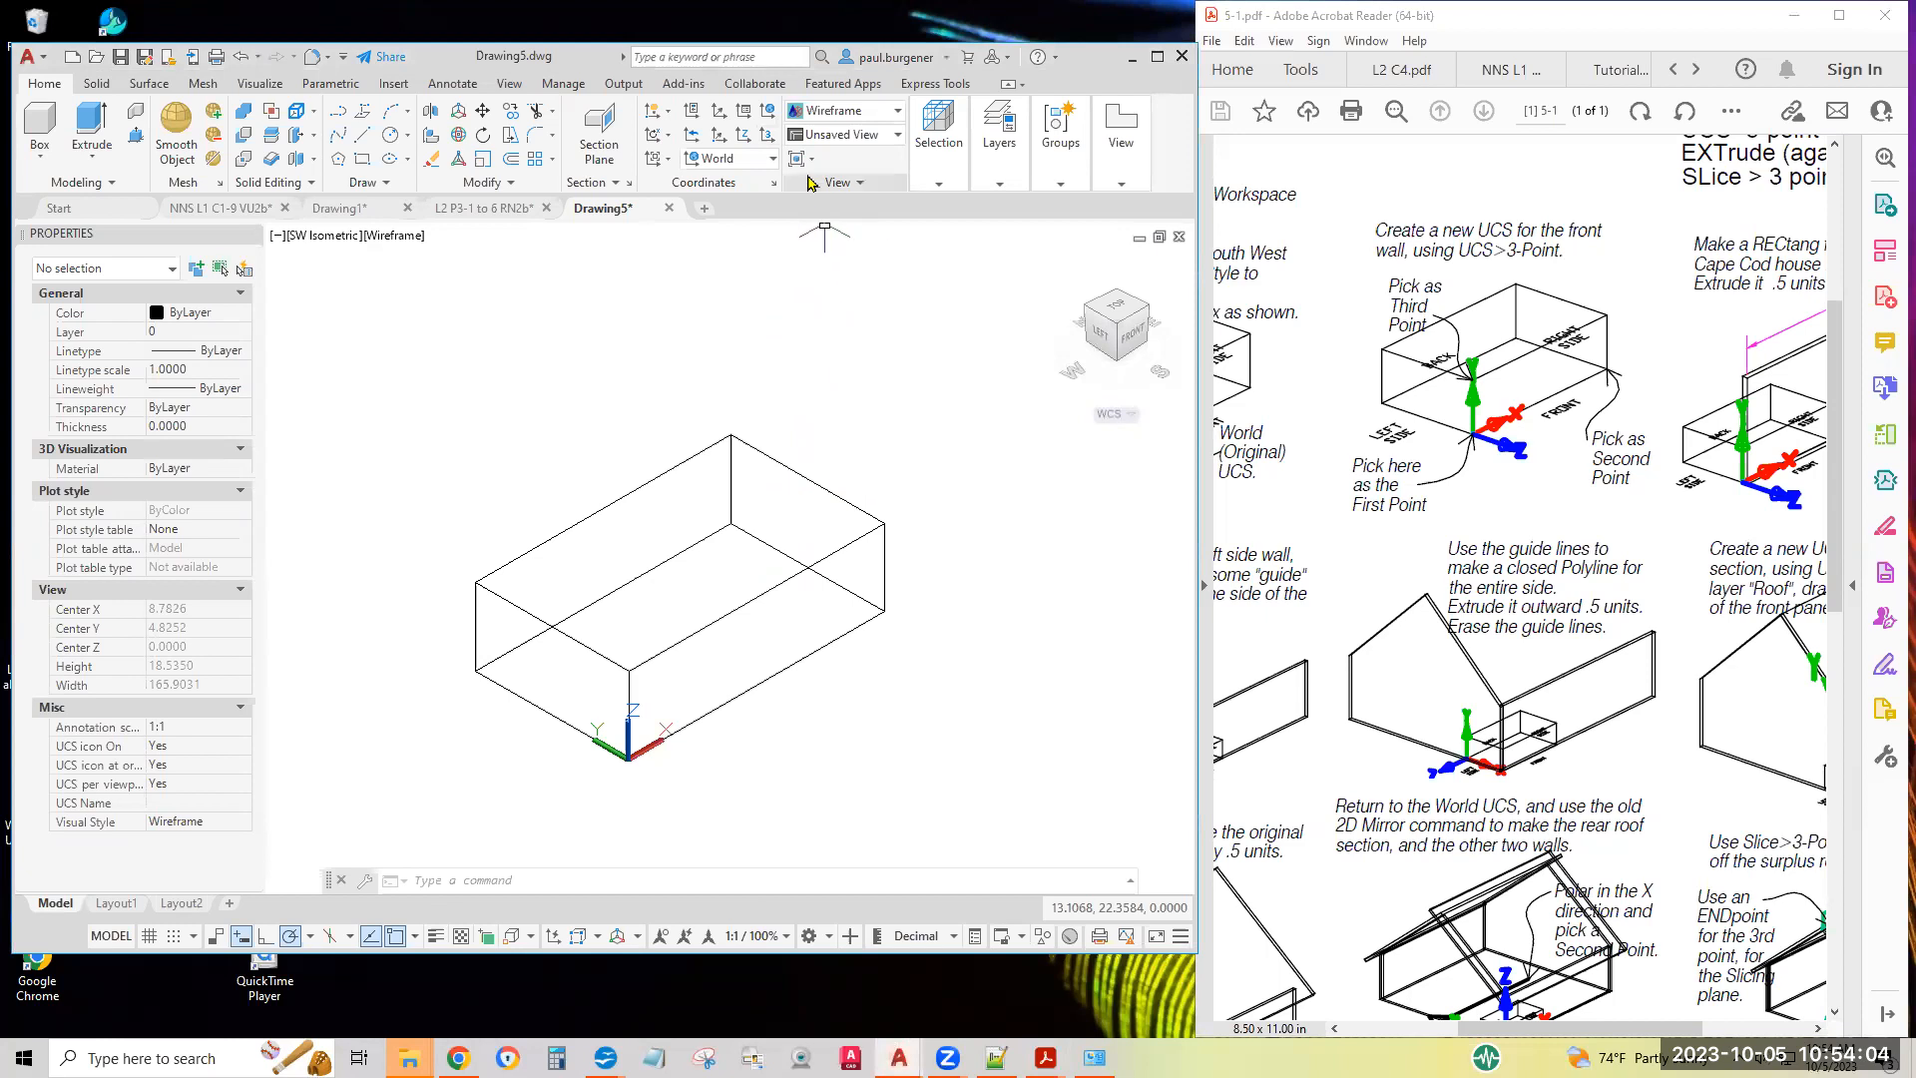
{"action": "left_click", "coordinate": [767, 136]}
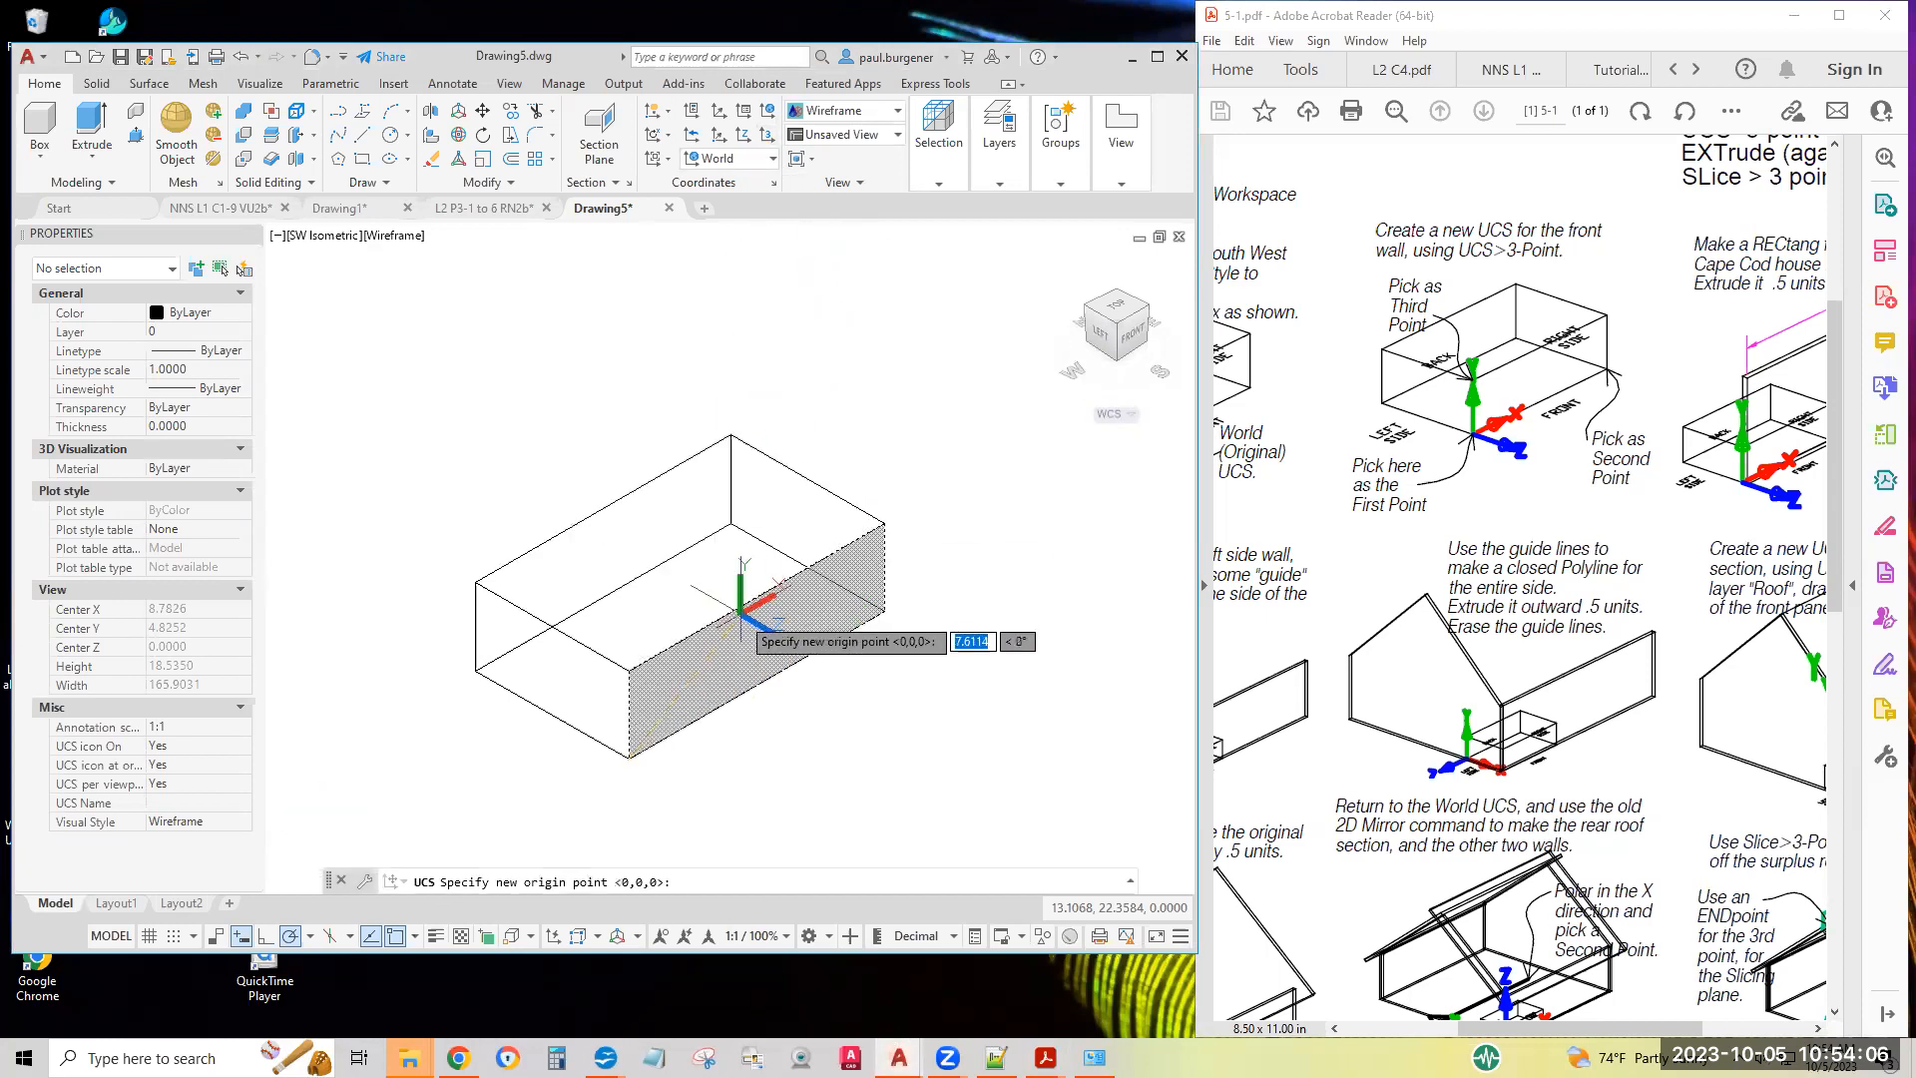
{"action": "left_click", "coordinate": [628, 760]}
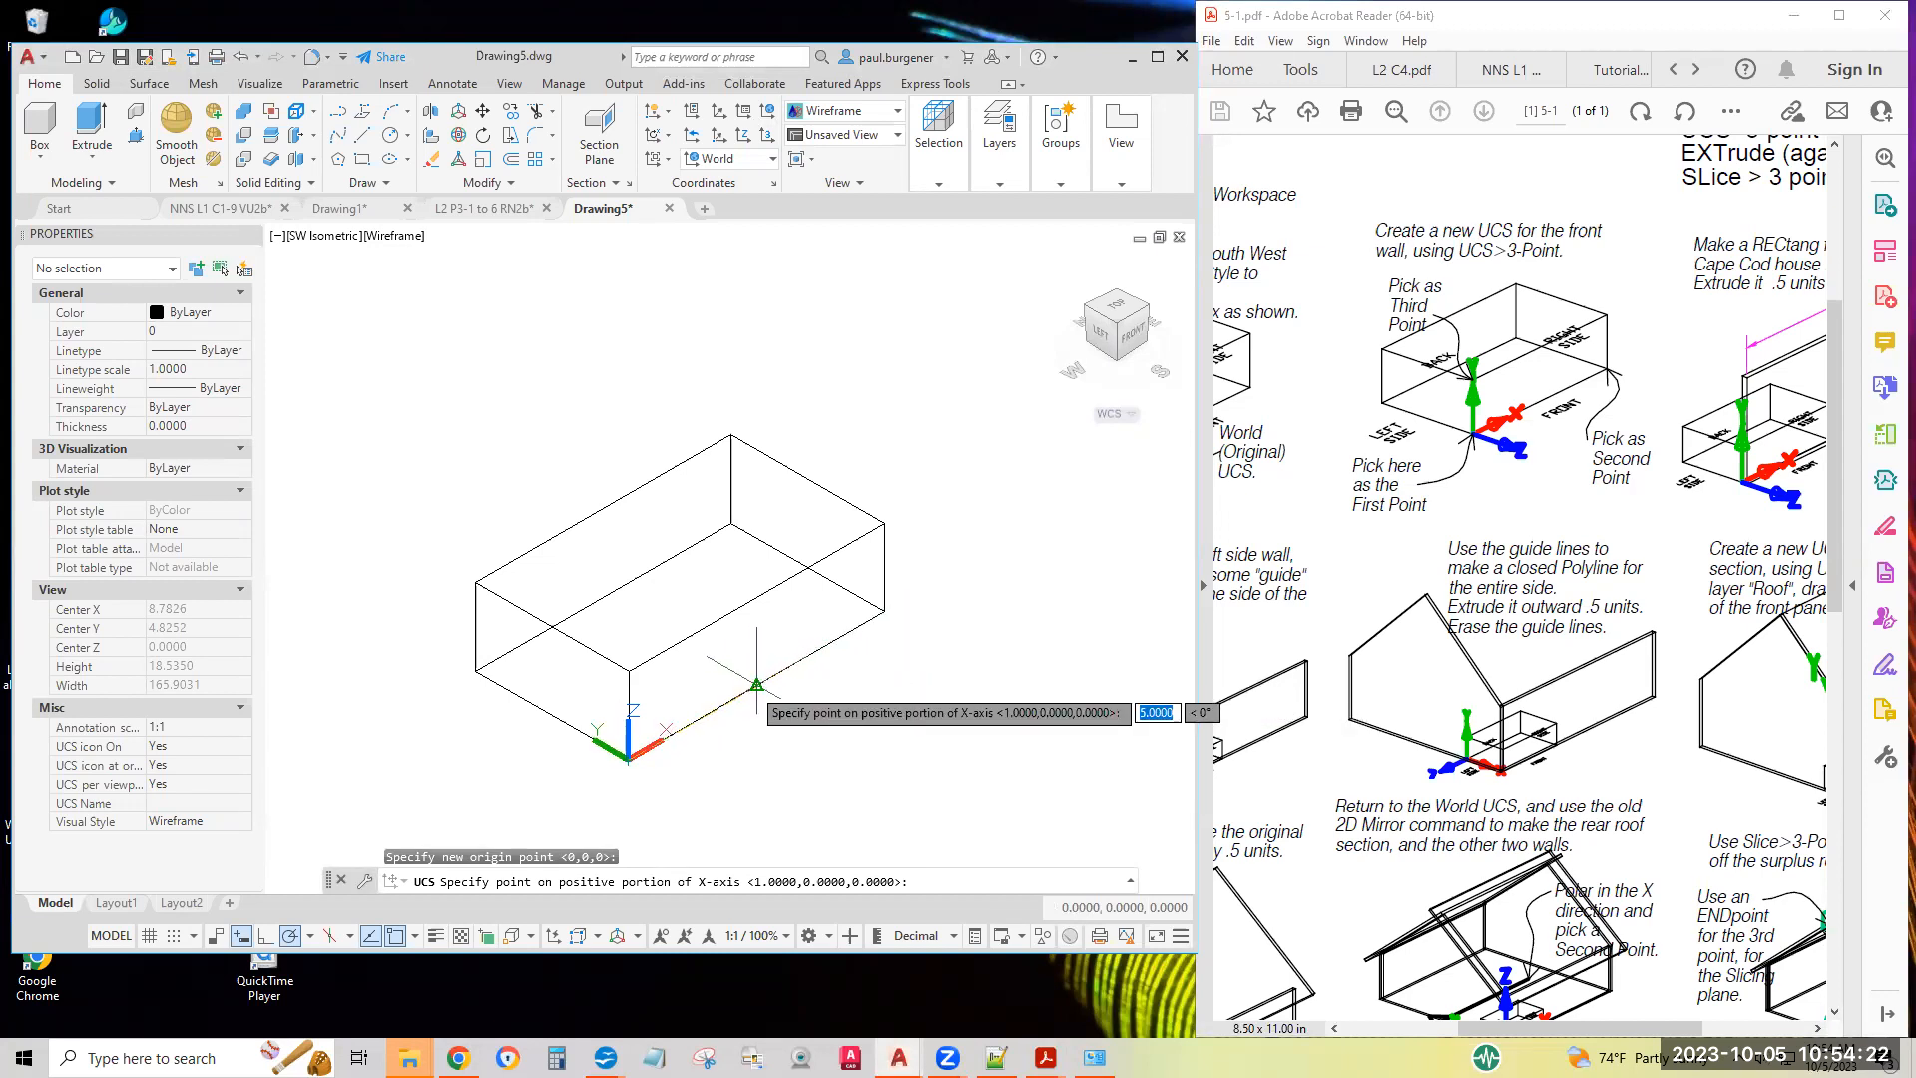
{"action": "left_click", "coordinate": [884, 609]}
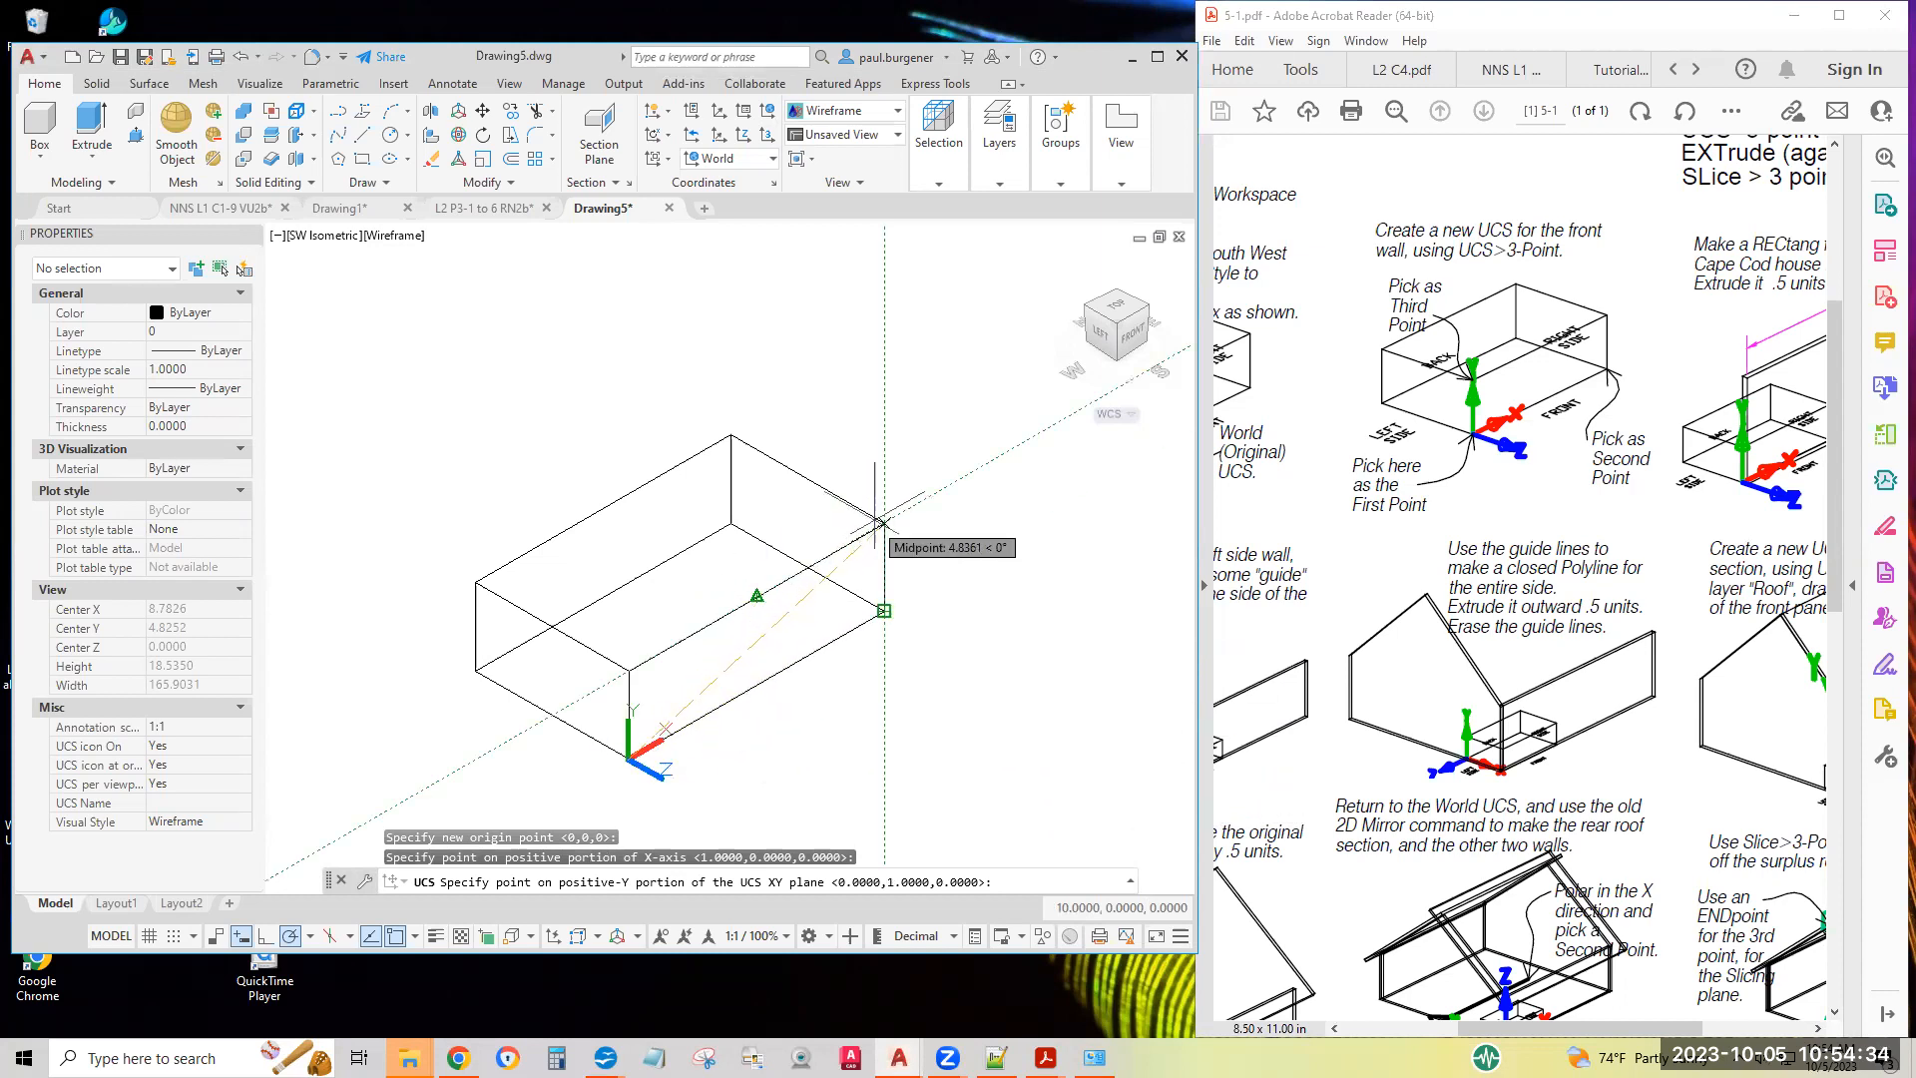
{"action": "left_click", "coordinate": [628, 670]}
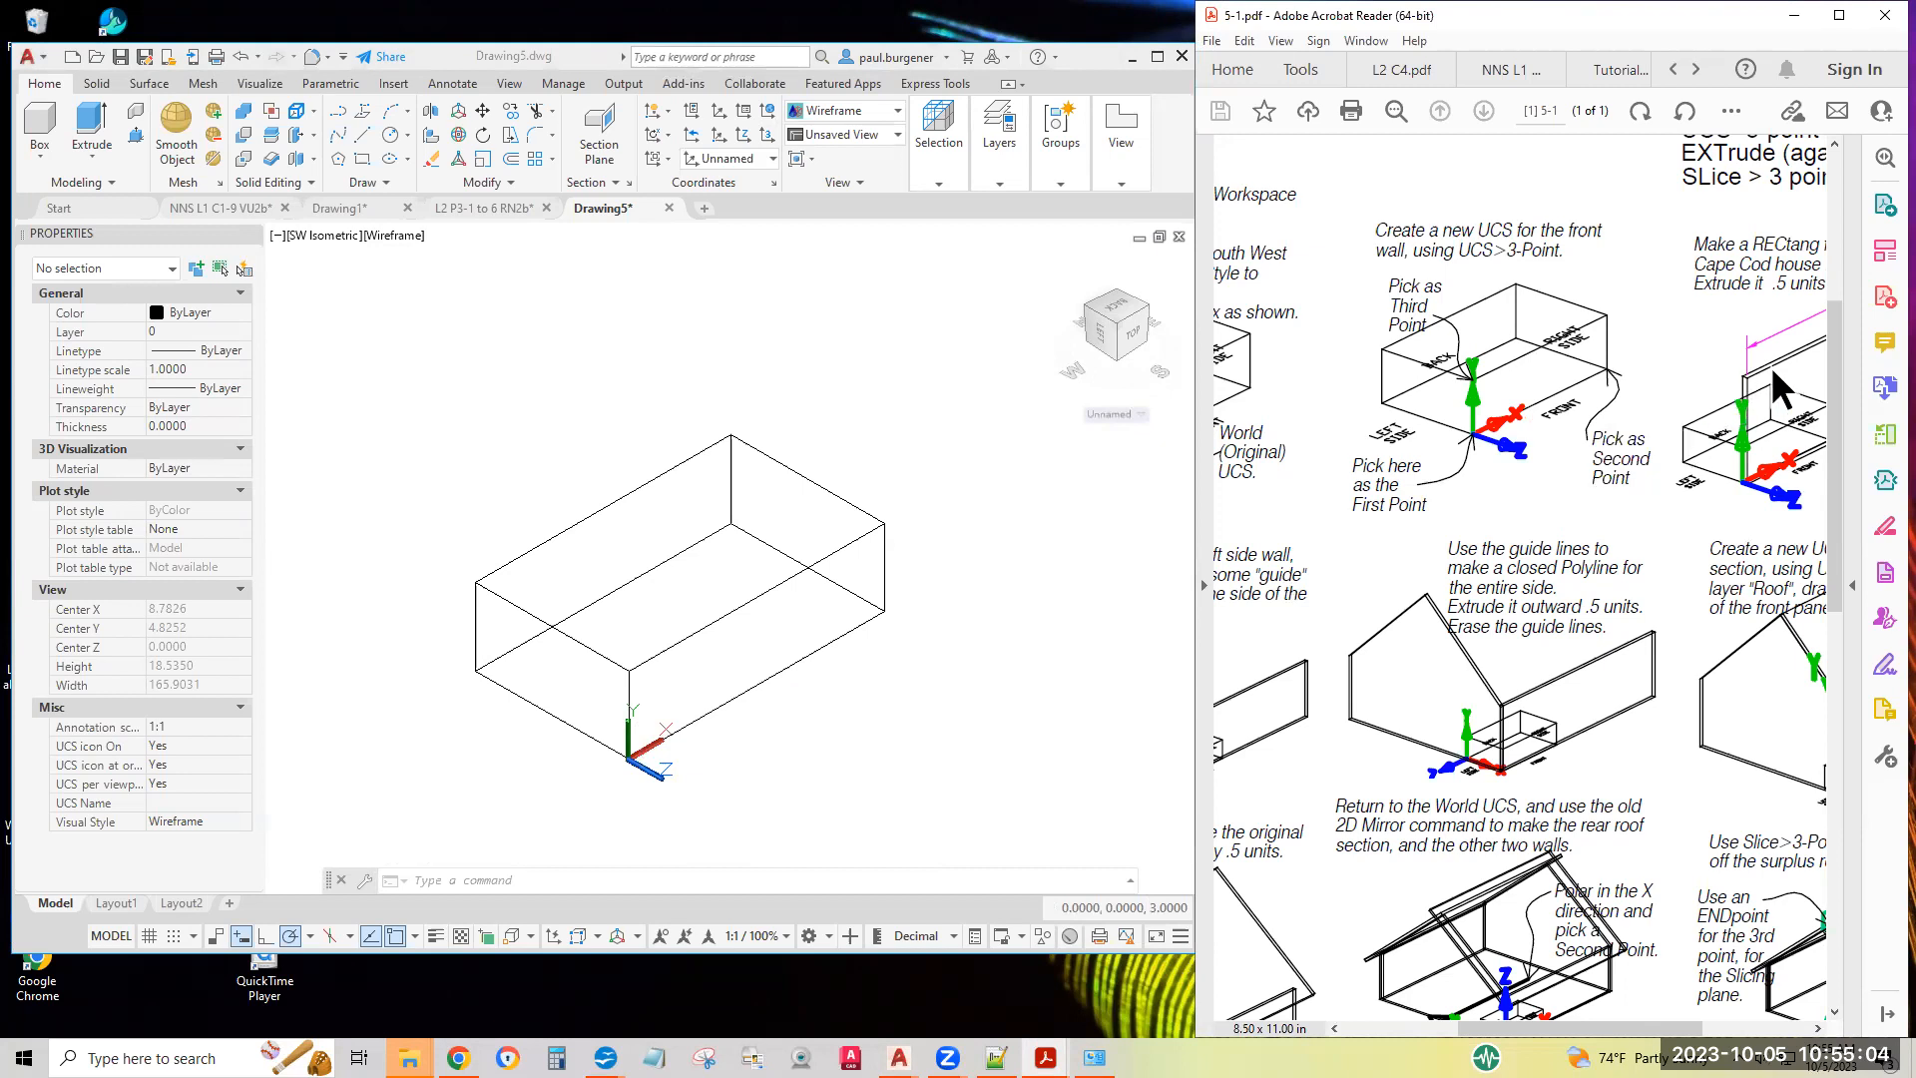
Try to draw the front wall rectangle from the UCS origin, entering 30 along the X axis for the other corner
{"action": "scroll", "coordinate": [1786, 379], "scroll_direction": "right", "scroll_amount": 4}
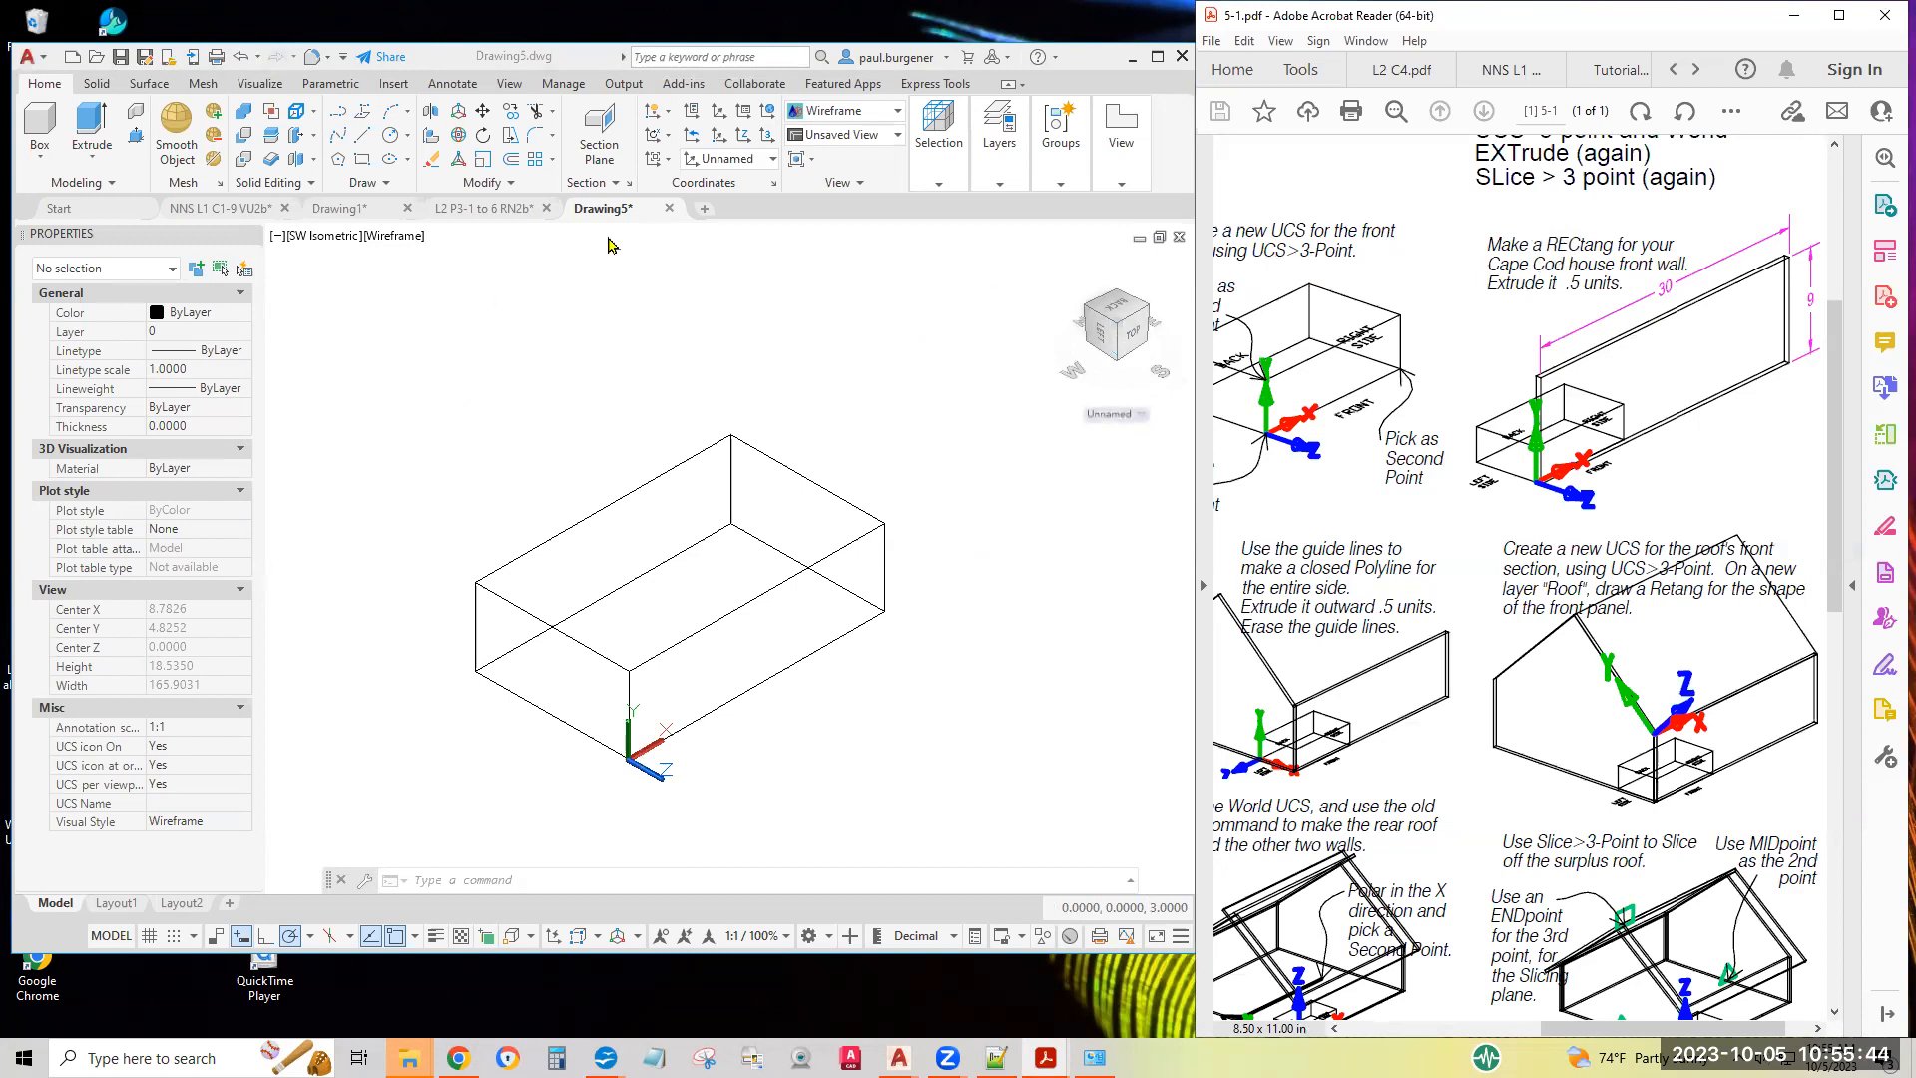
{"action": "left_click", "coordinate": [363, 167]}
{"action": "left_click", "coordinate": [363, 168]}
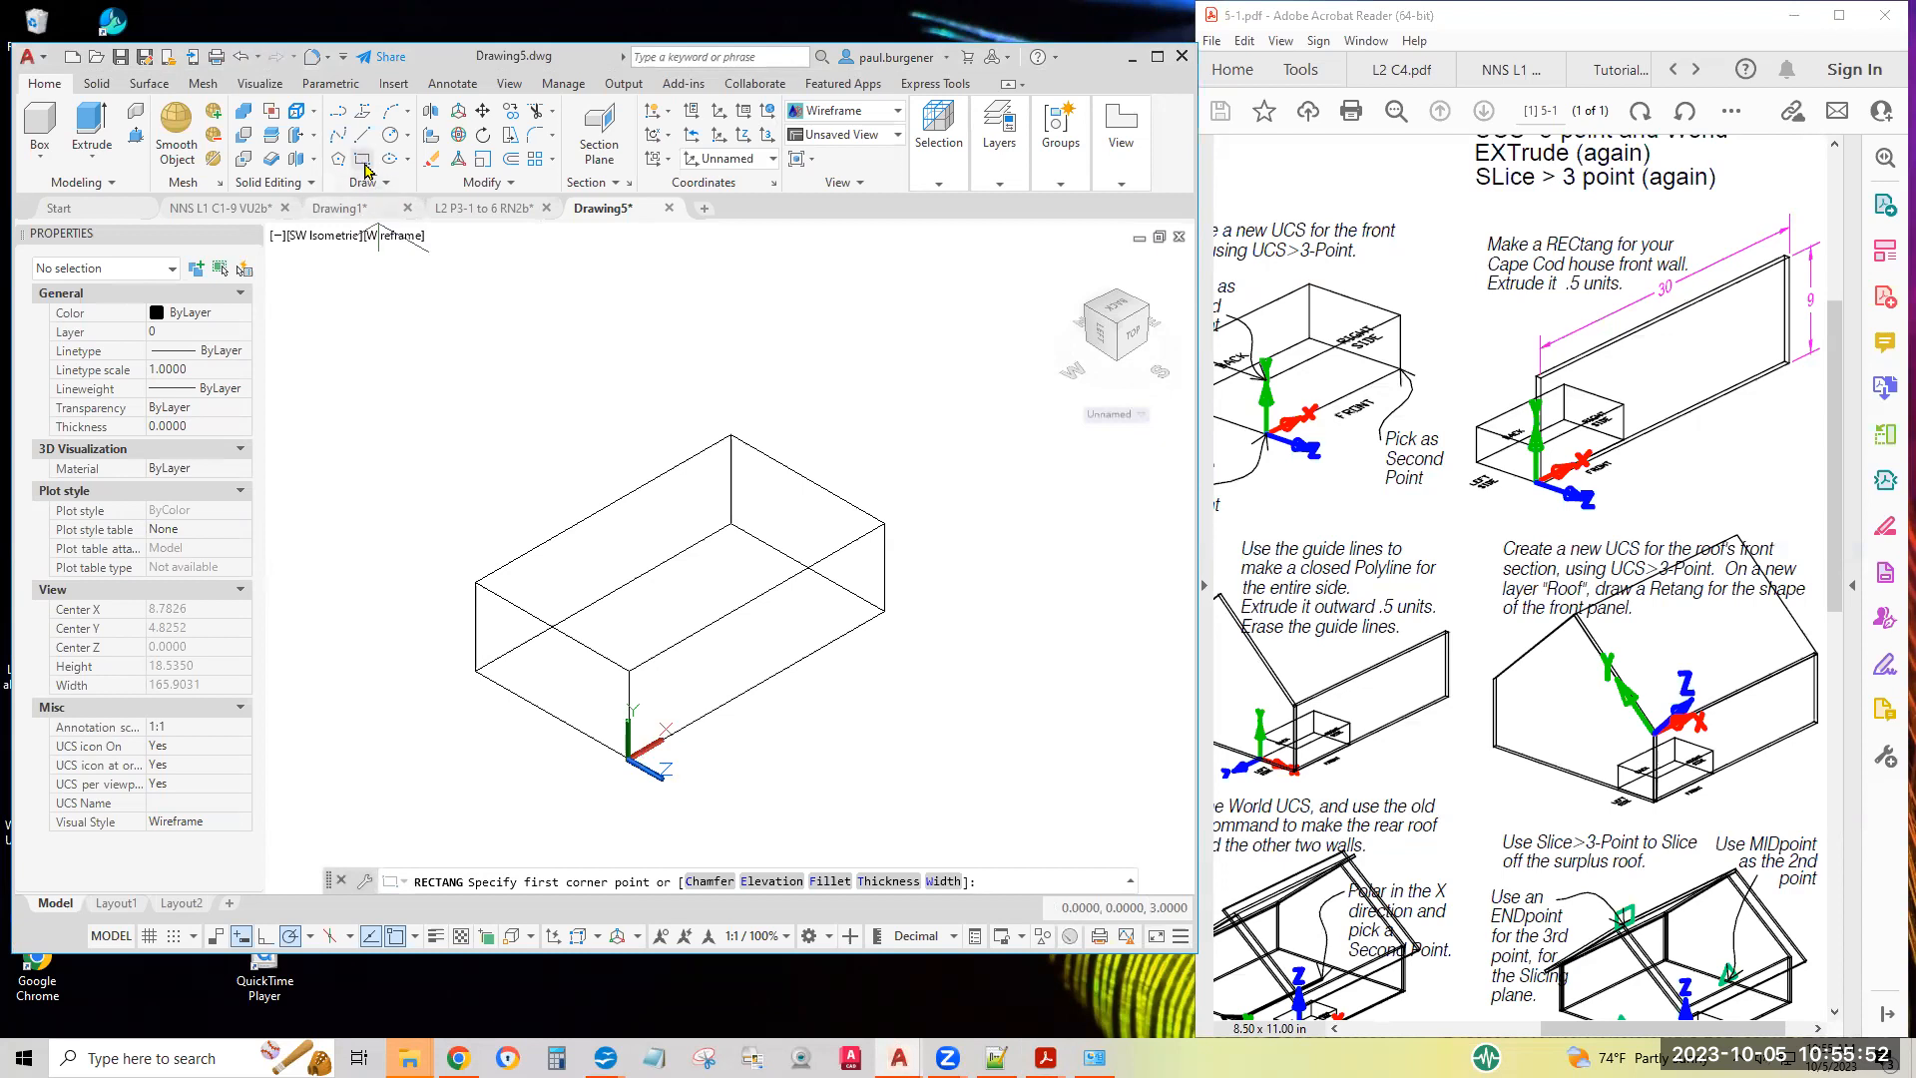
{"action": "left_click", "coordinate": [628, 758]}
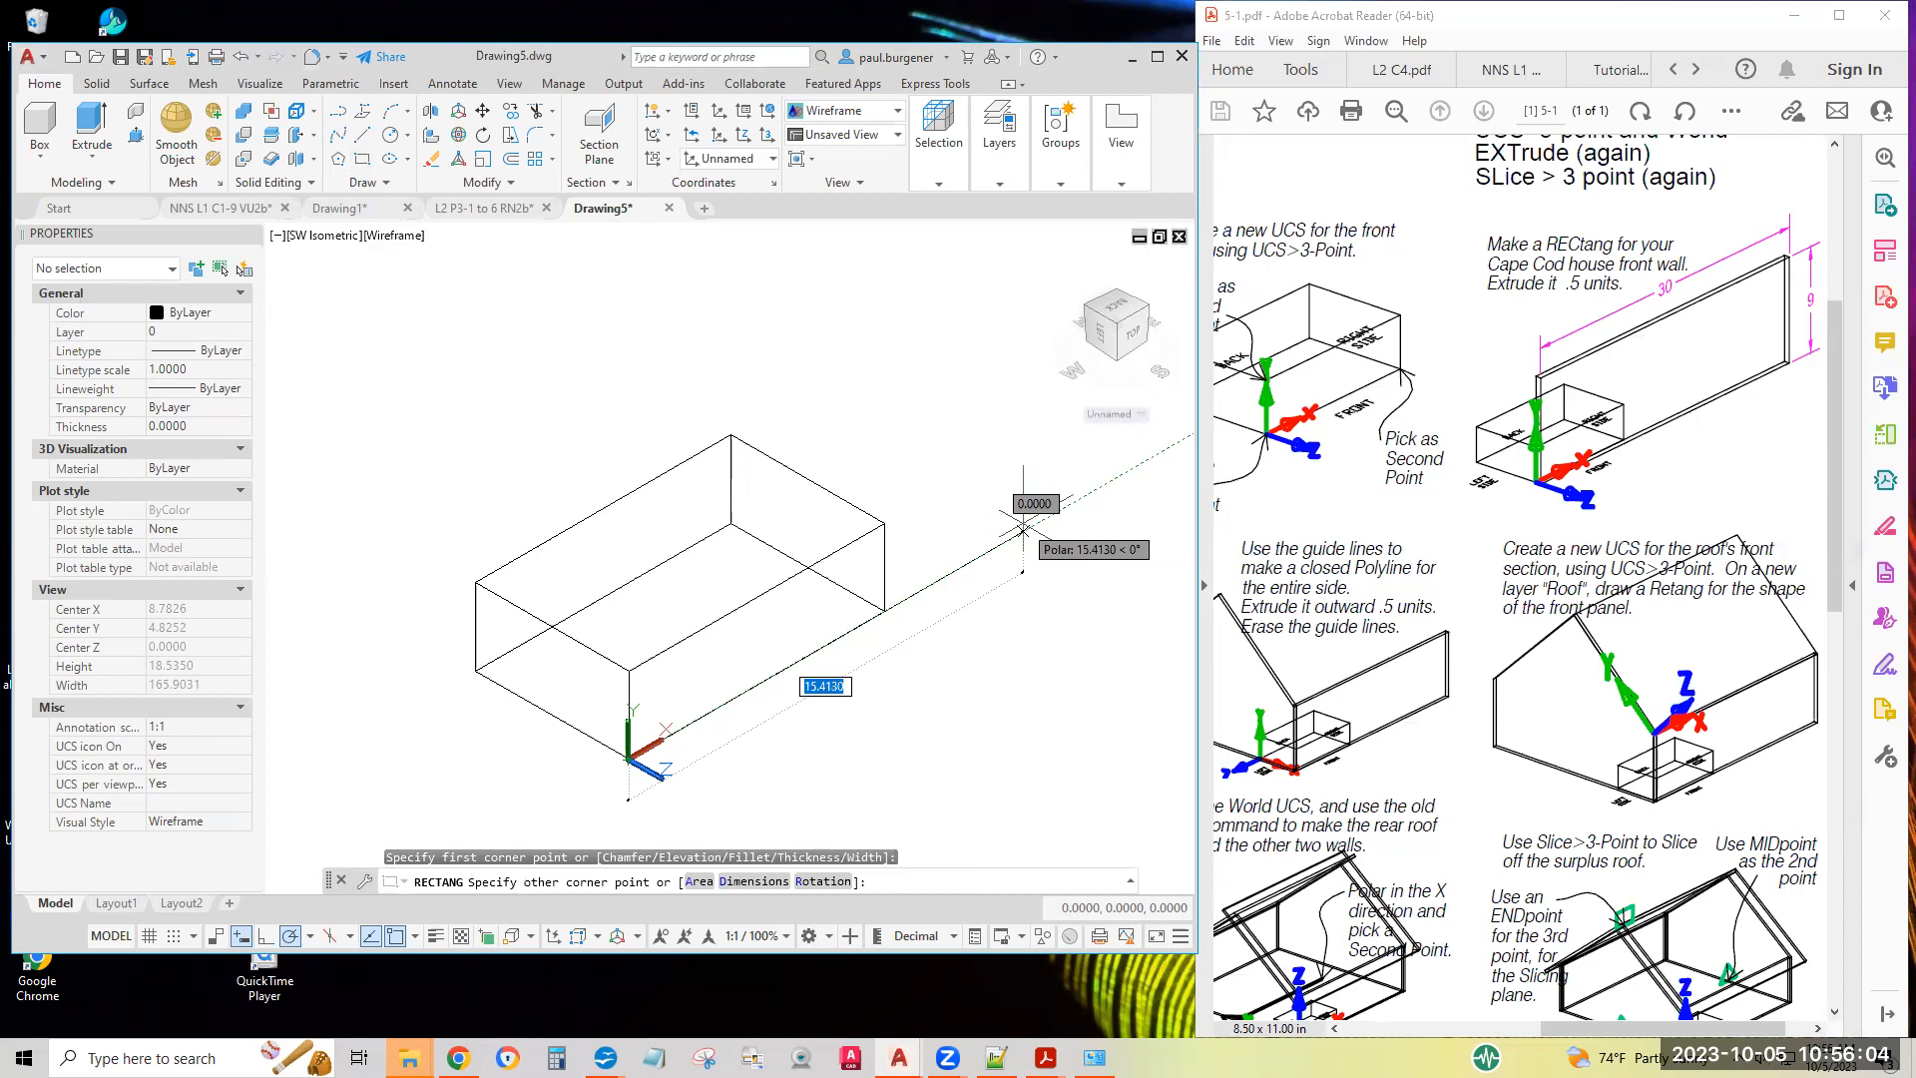
{"action": "type", "text": "30"}
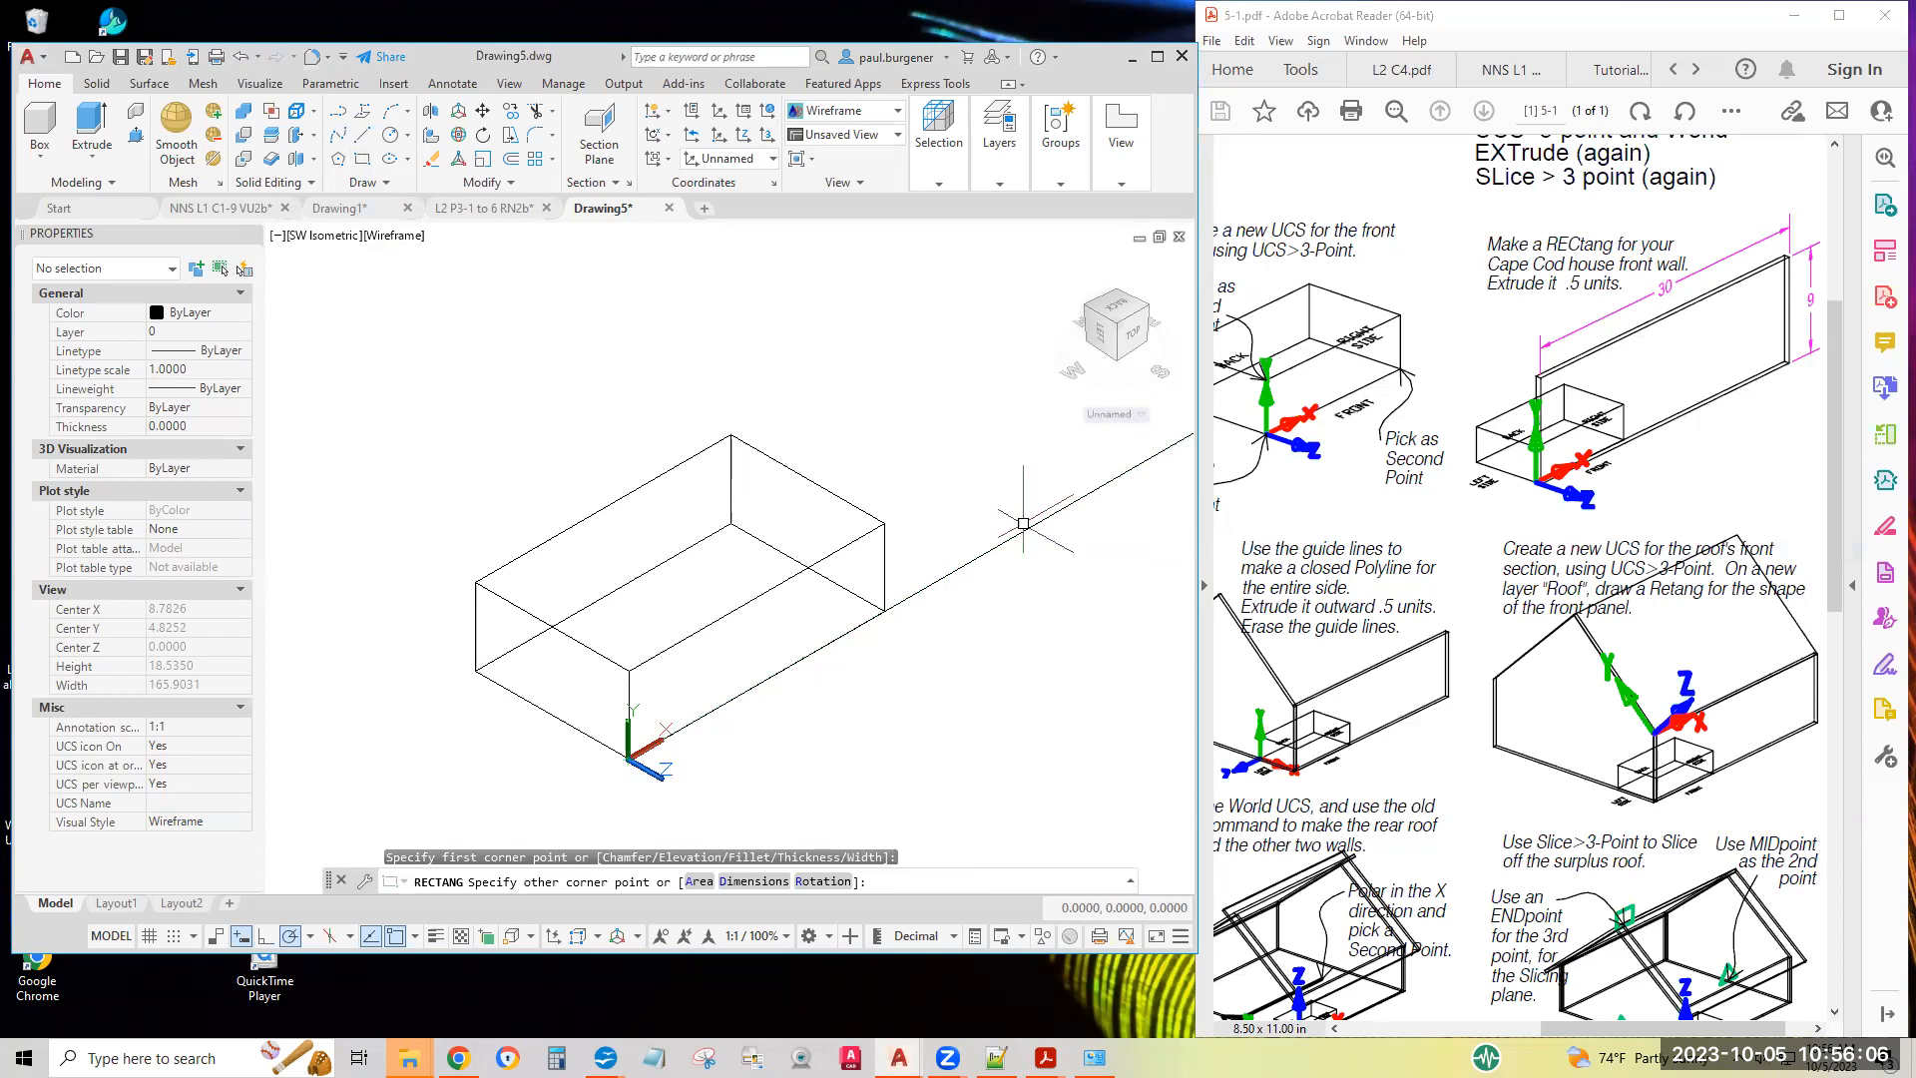
{"action": "key", "text": "Return"}
{"action": "scroll", "coordinate": [1003, 429], "scroll_direction": "down", "scroll_amount": 4}
{"action": "middle_click_drag", "start_coordinate": [978, 371], "coordinate": [758, 514]}
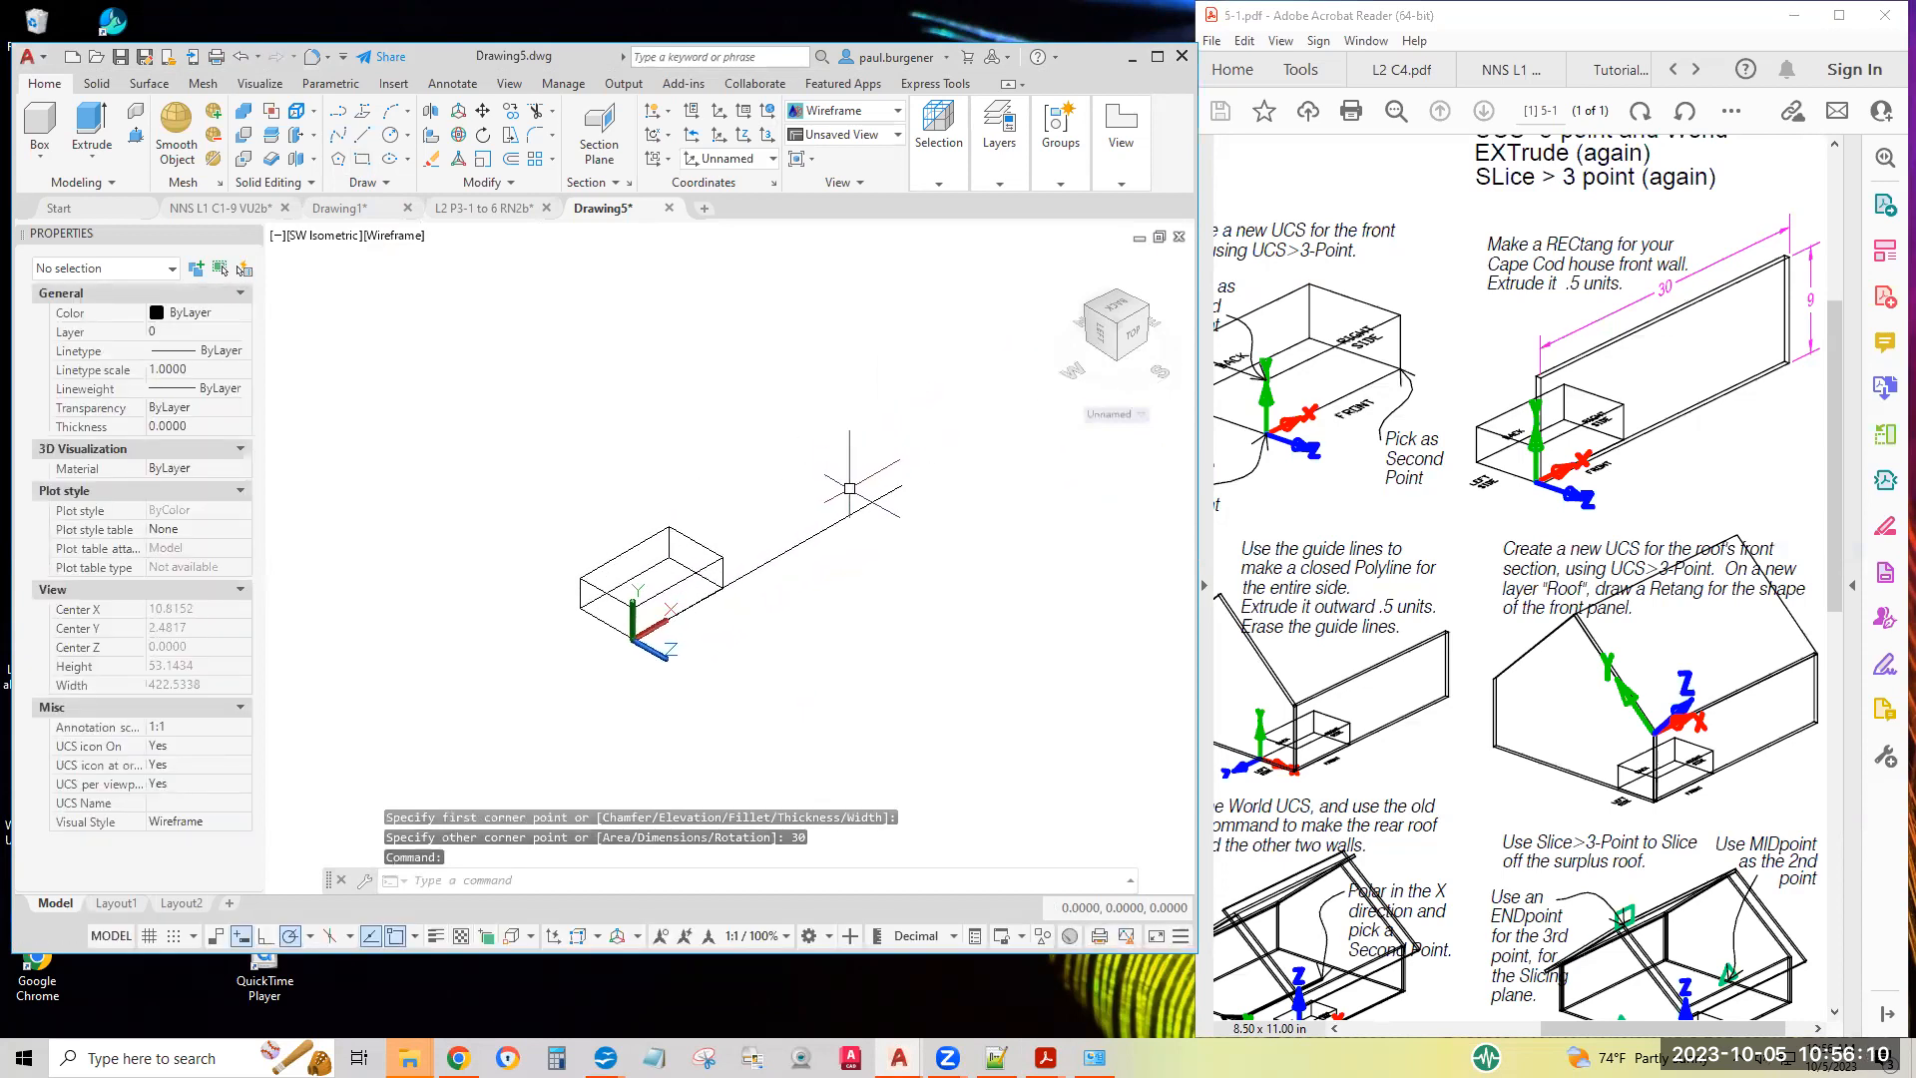
Erase the flat, zero-height rectangle lying along the X axis of the front-wall UCS
{"action": "left_click", "coordinate": [833, 526]}
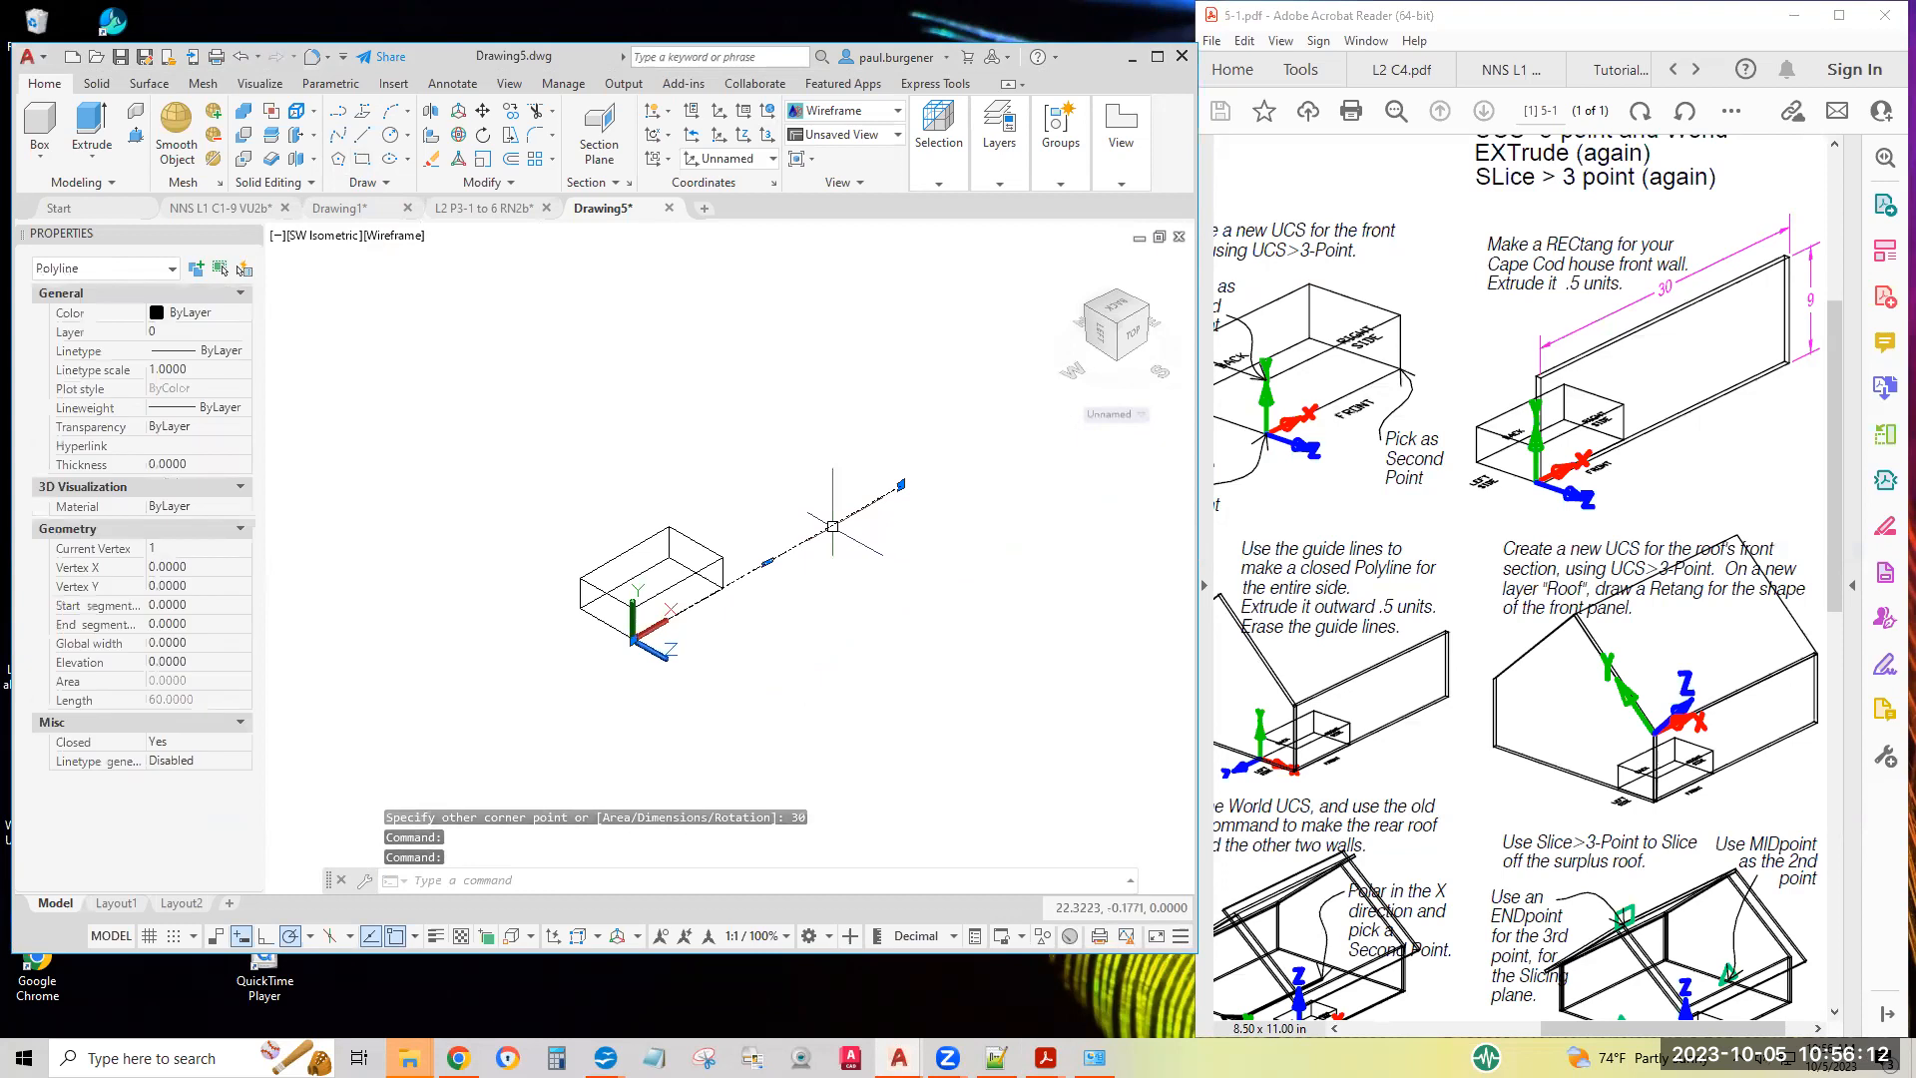
{"action": "type", "text": "e"}
{"action": "key", "text": "Return"}
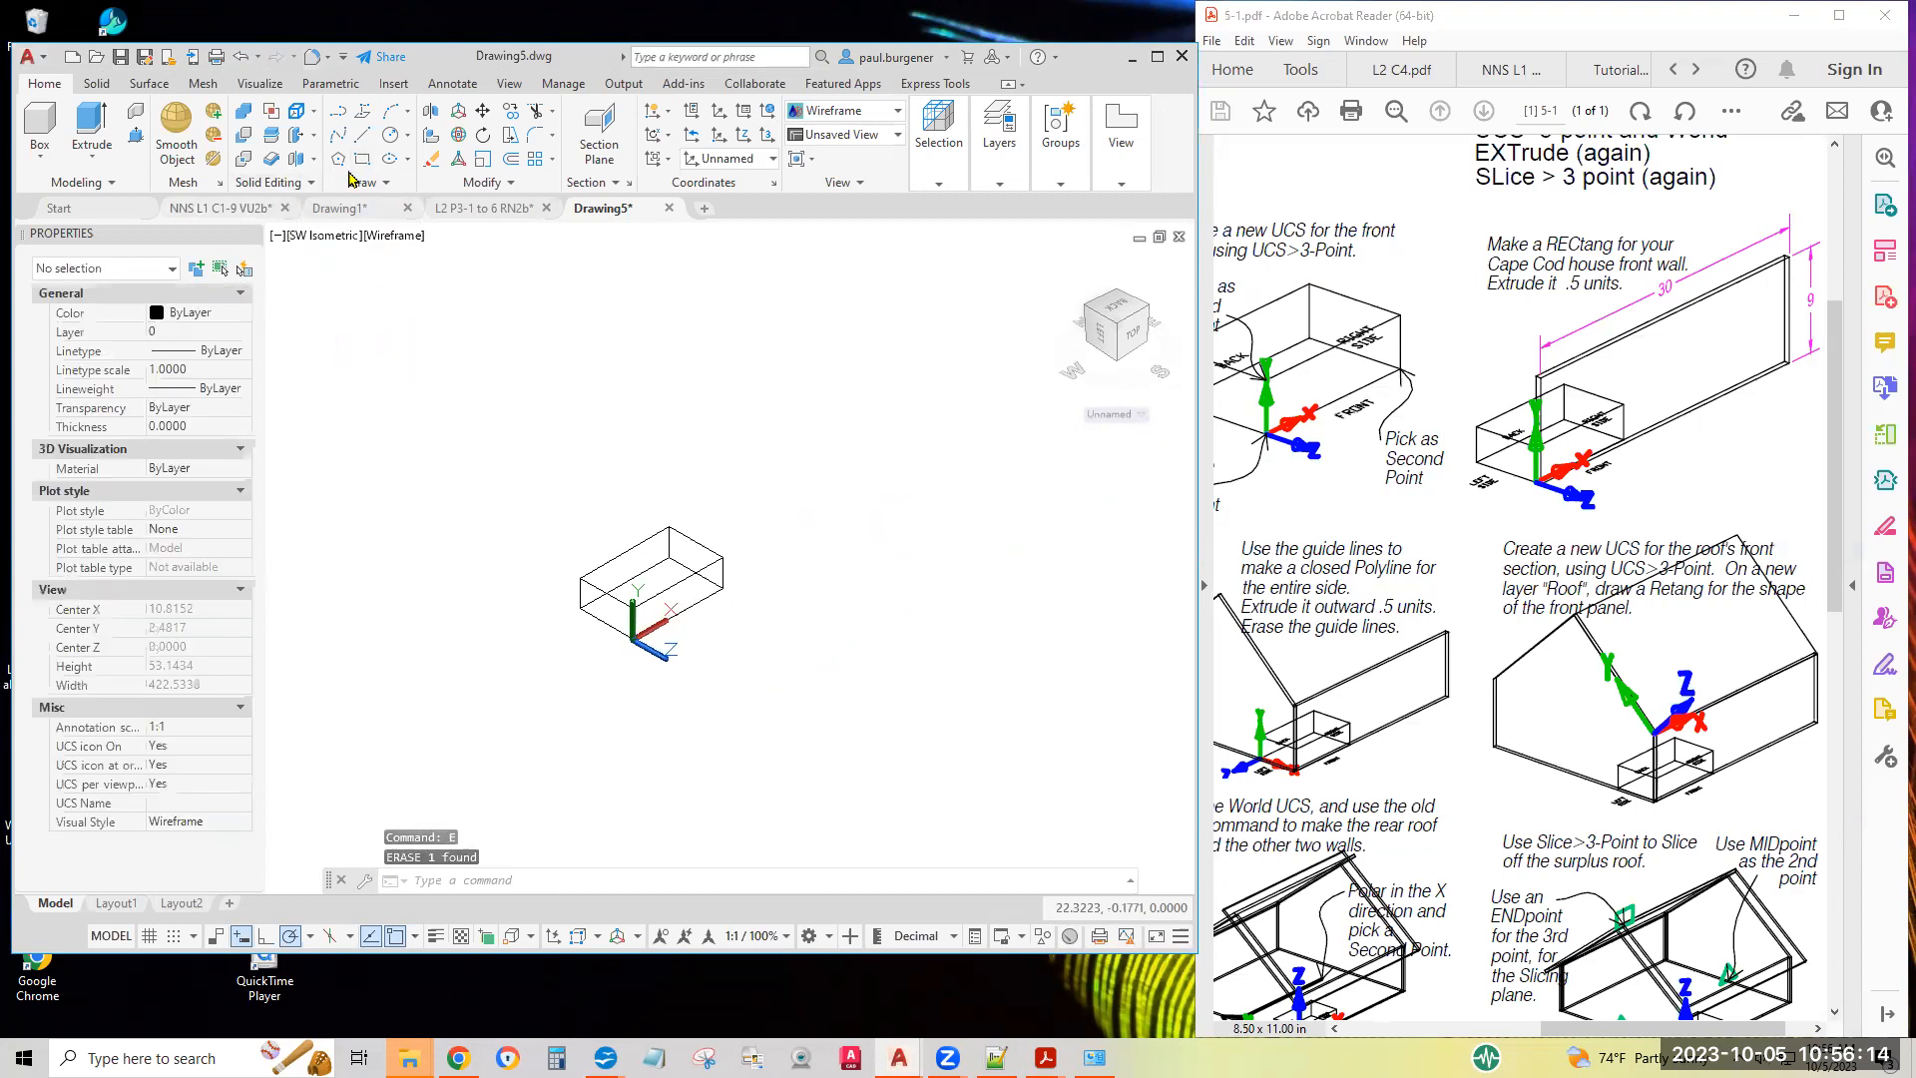
Draw the front wall rectangle from the UCS origin using the Dimensions option, with length 30 and width 9, extending along positive X and Y
{"action": "left_click", "coordinate": [361, 167]}
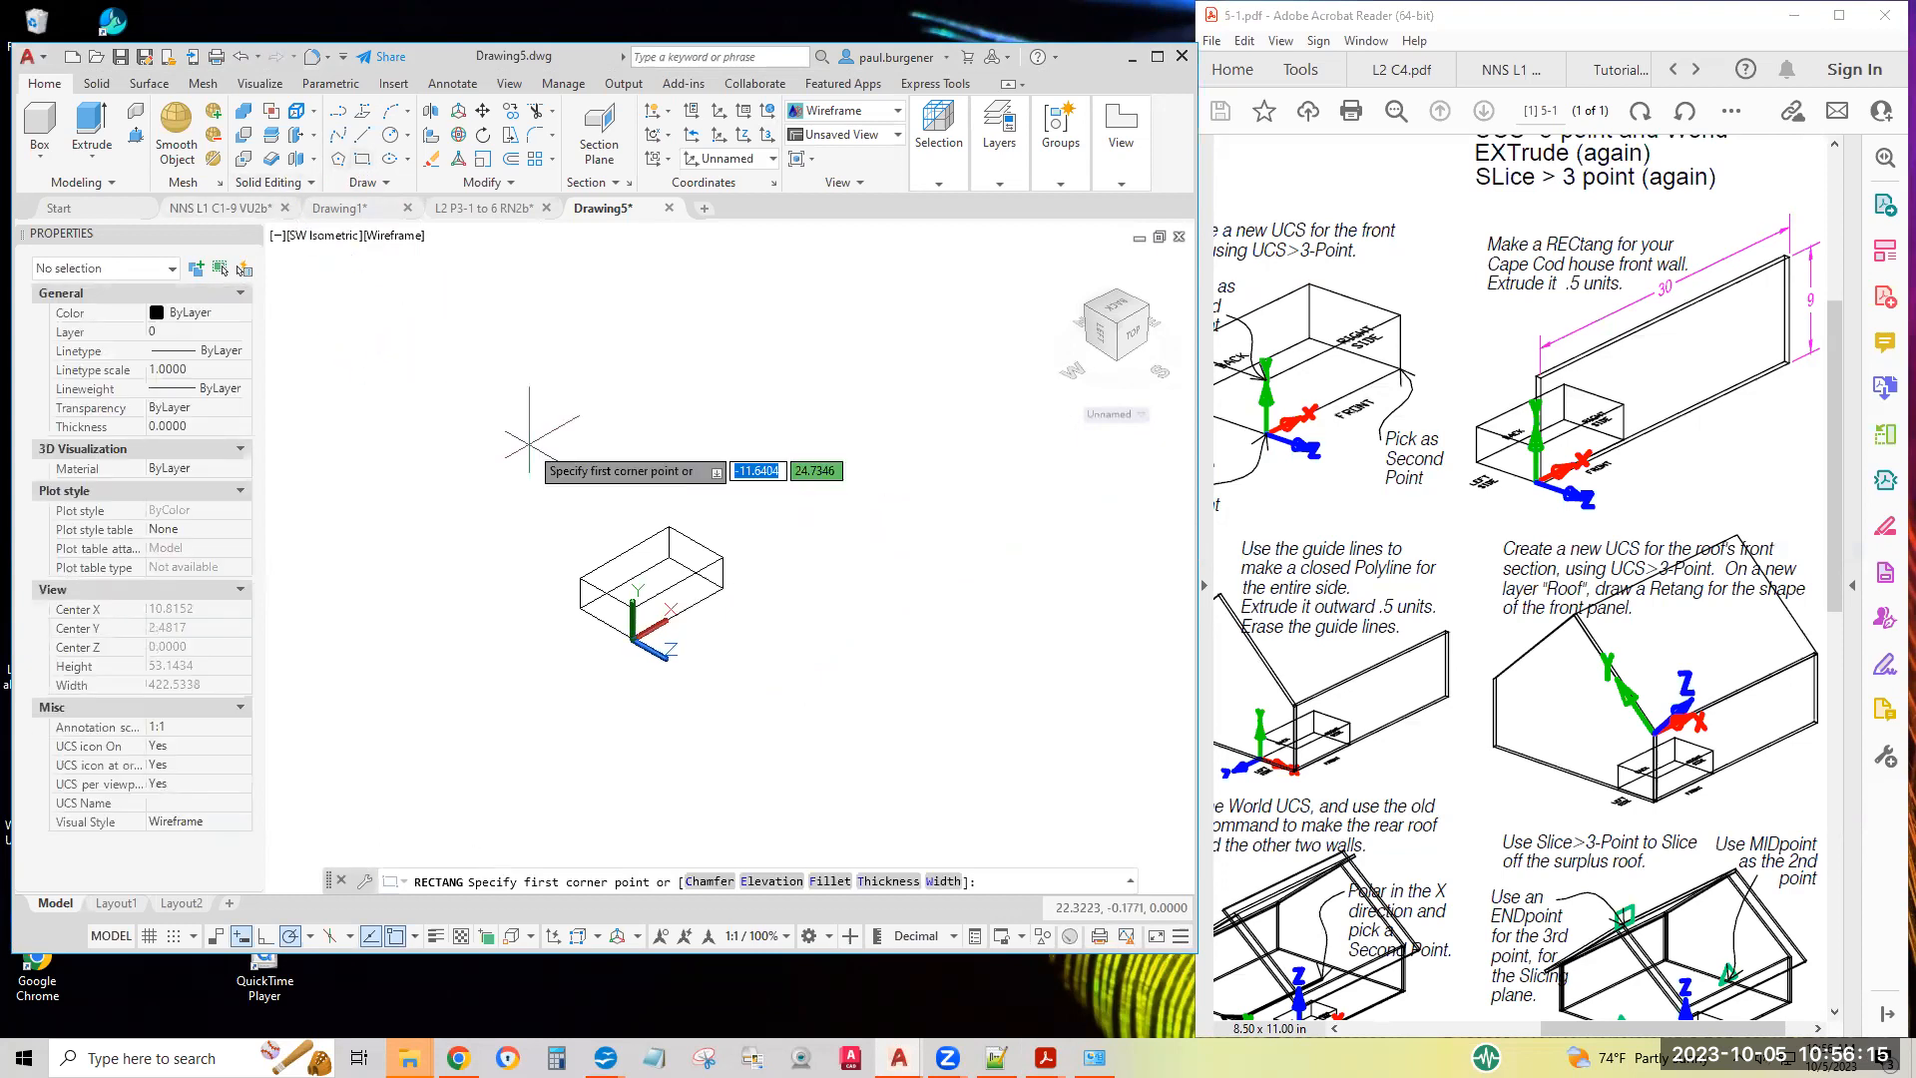
{"action": "left_click", "coordinate": [632, 639]}
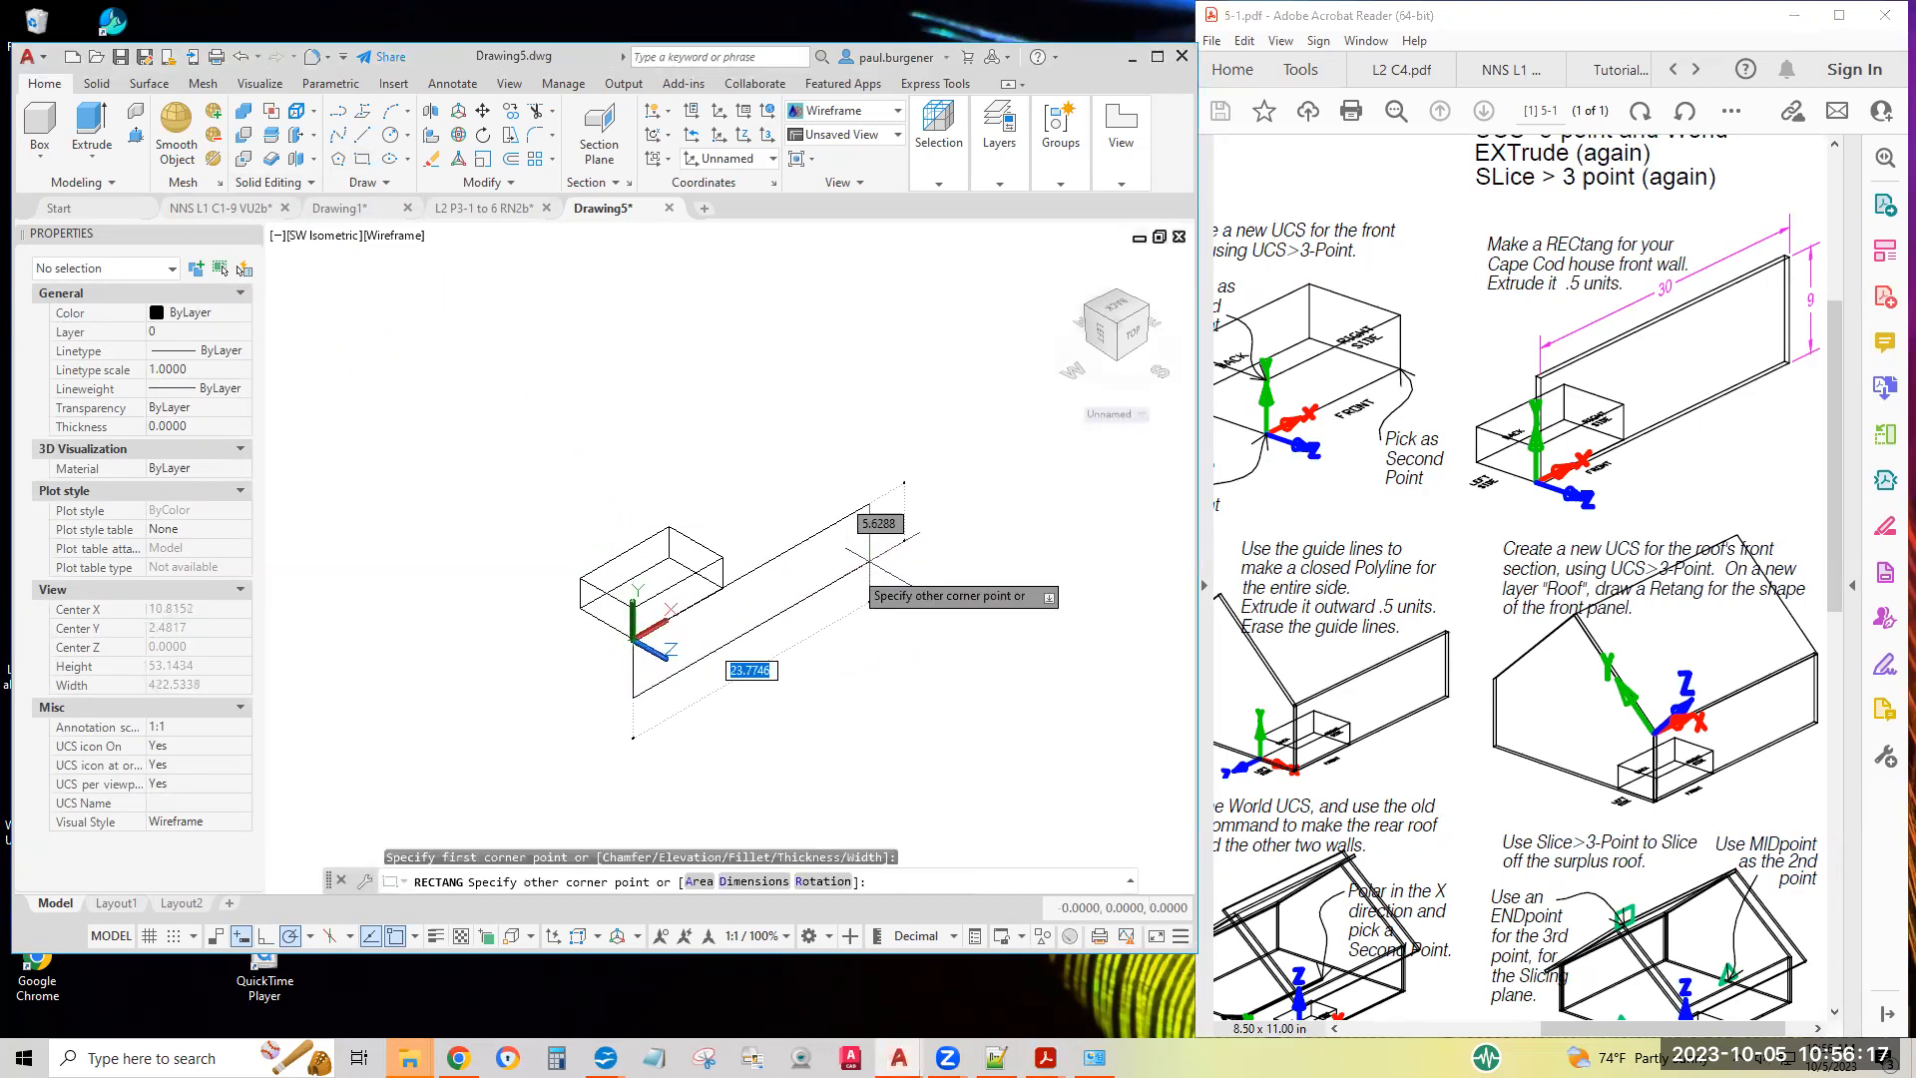
{"action": "left_click", "coordinate": [755, 882]}
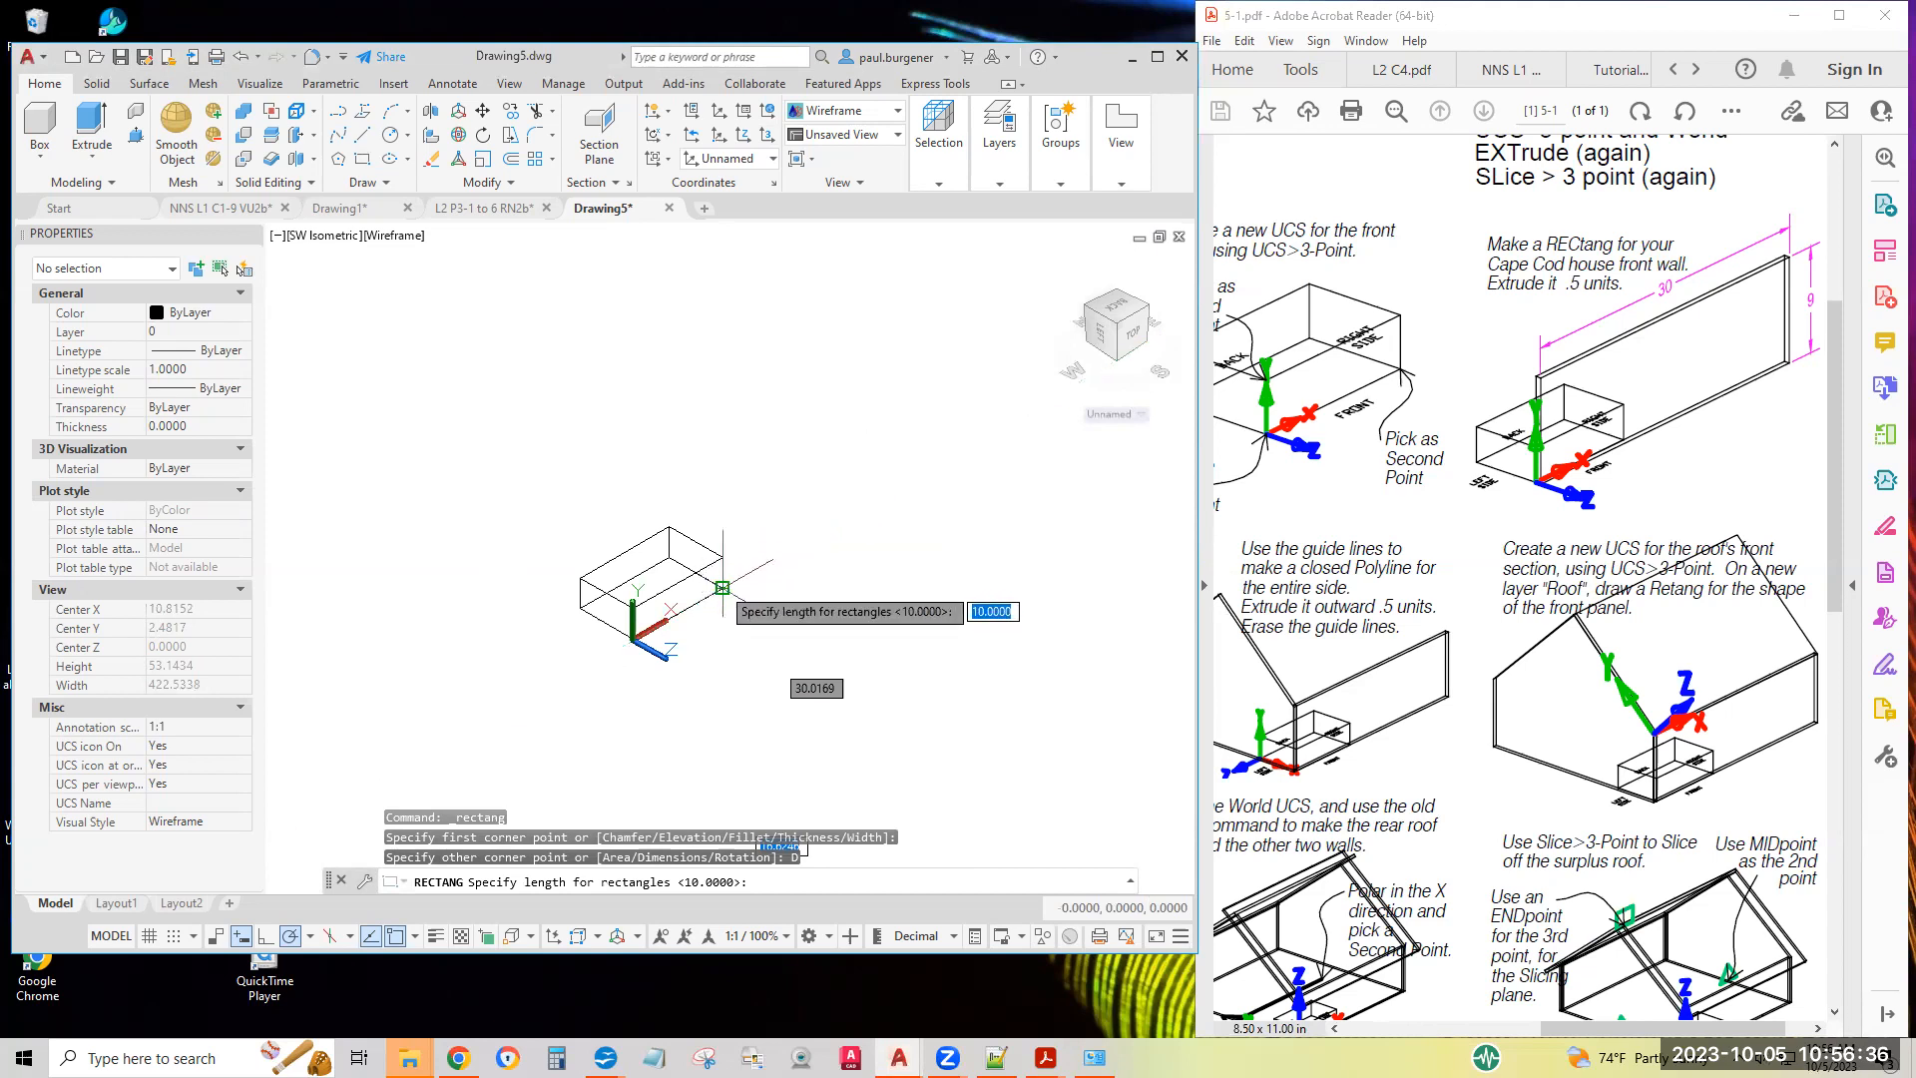
{"action": "type", "text": "3"}
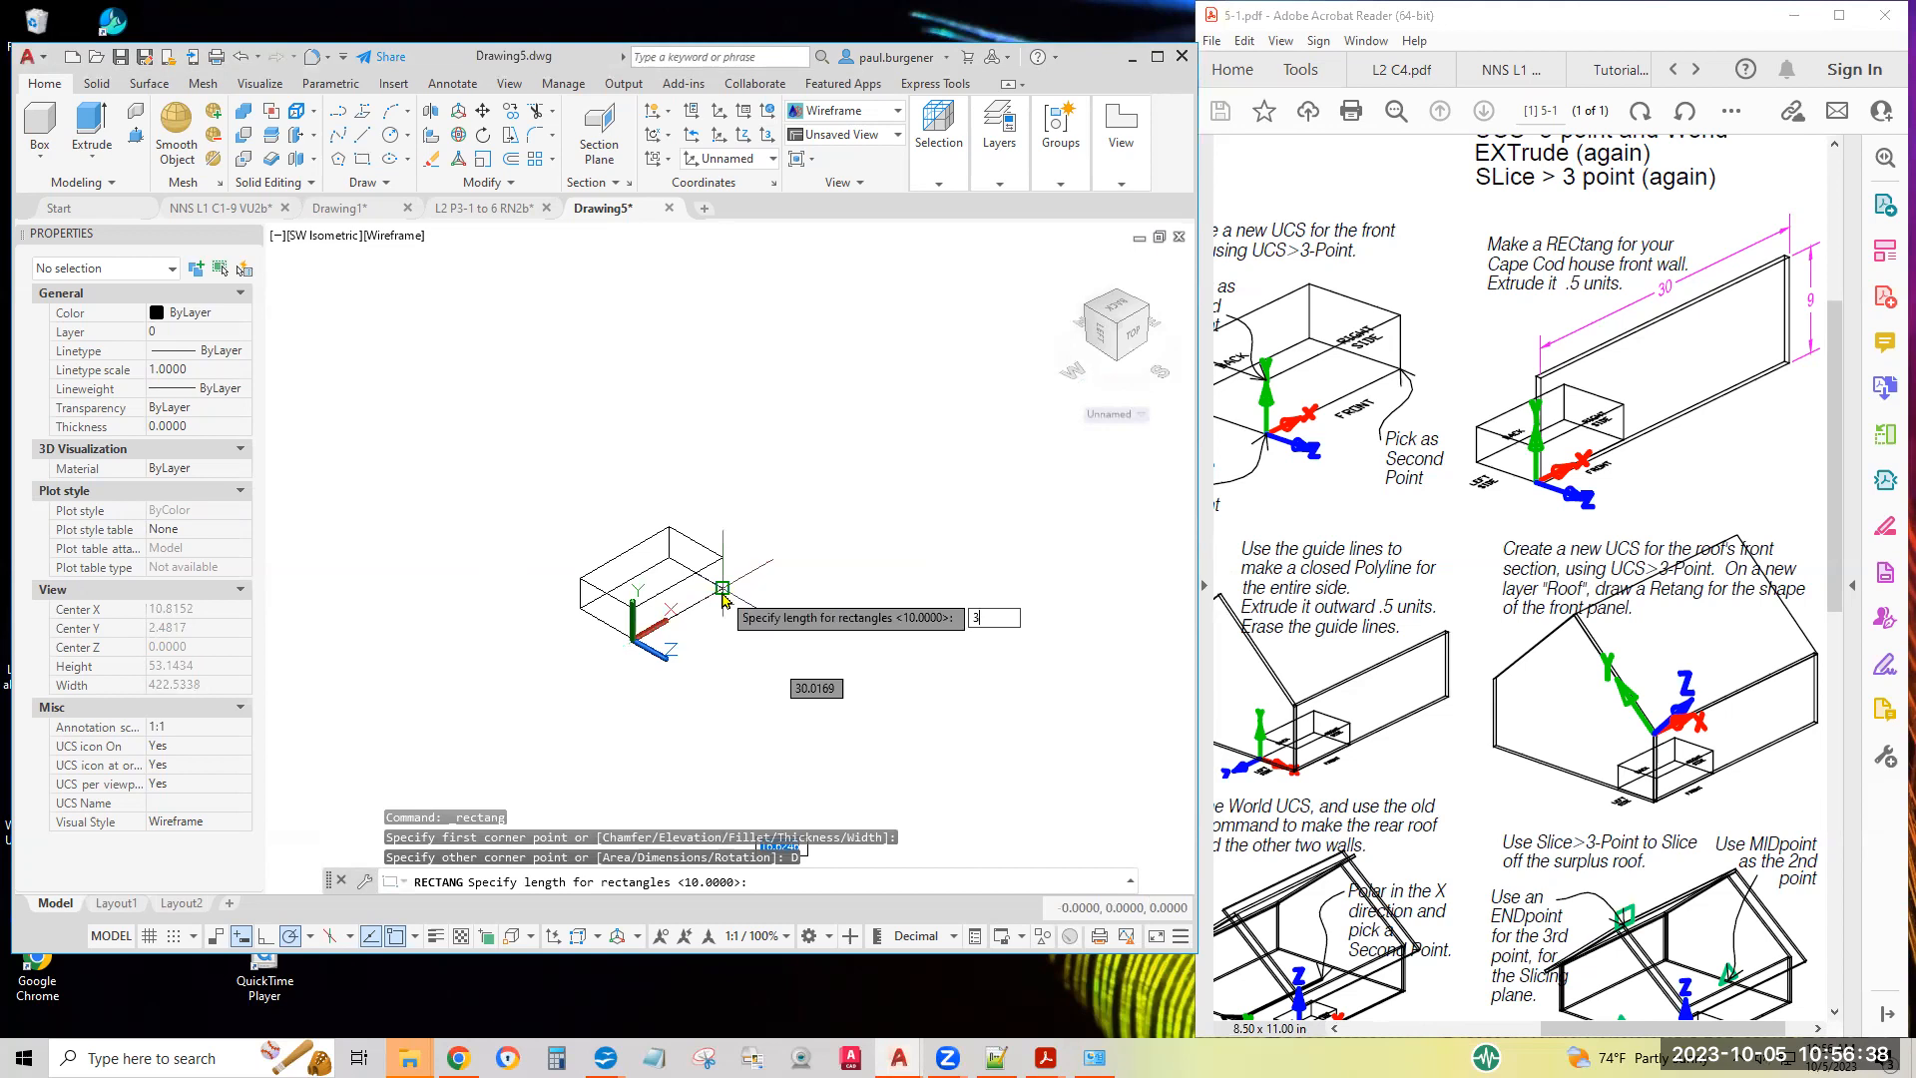
{"action": "type", "text": "0"}
{"action": "key", "text": "Return"}
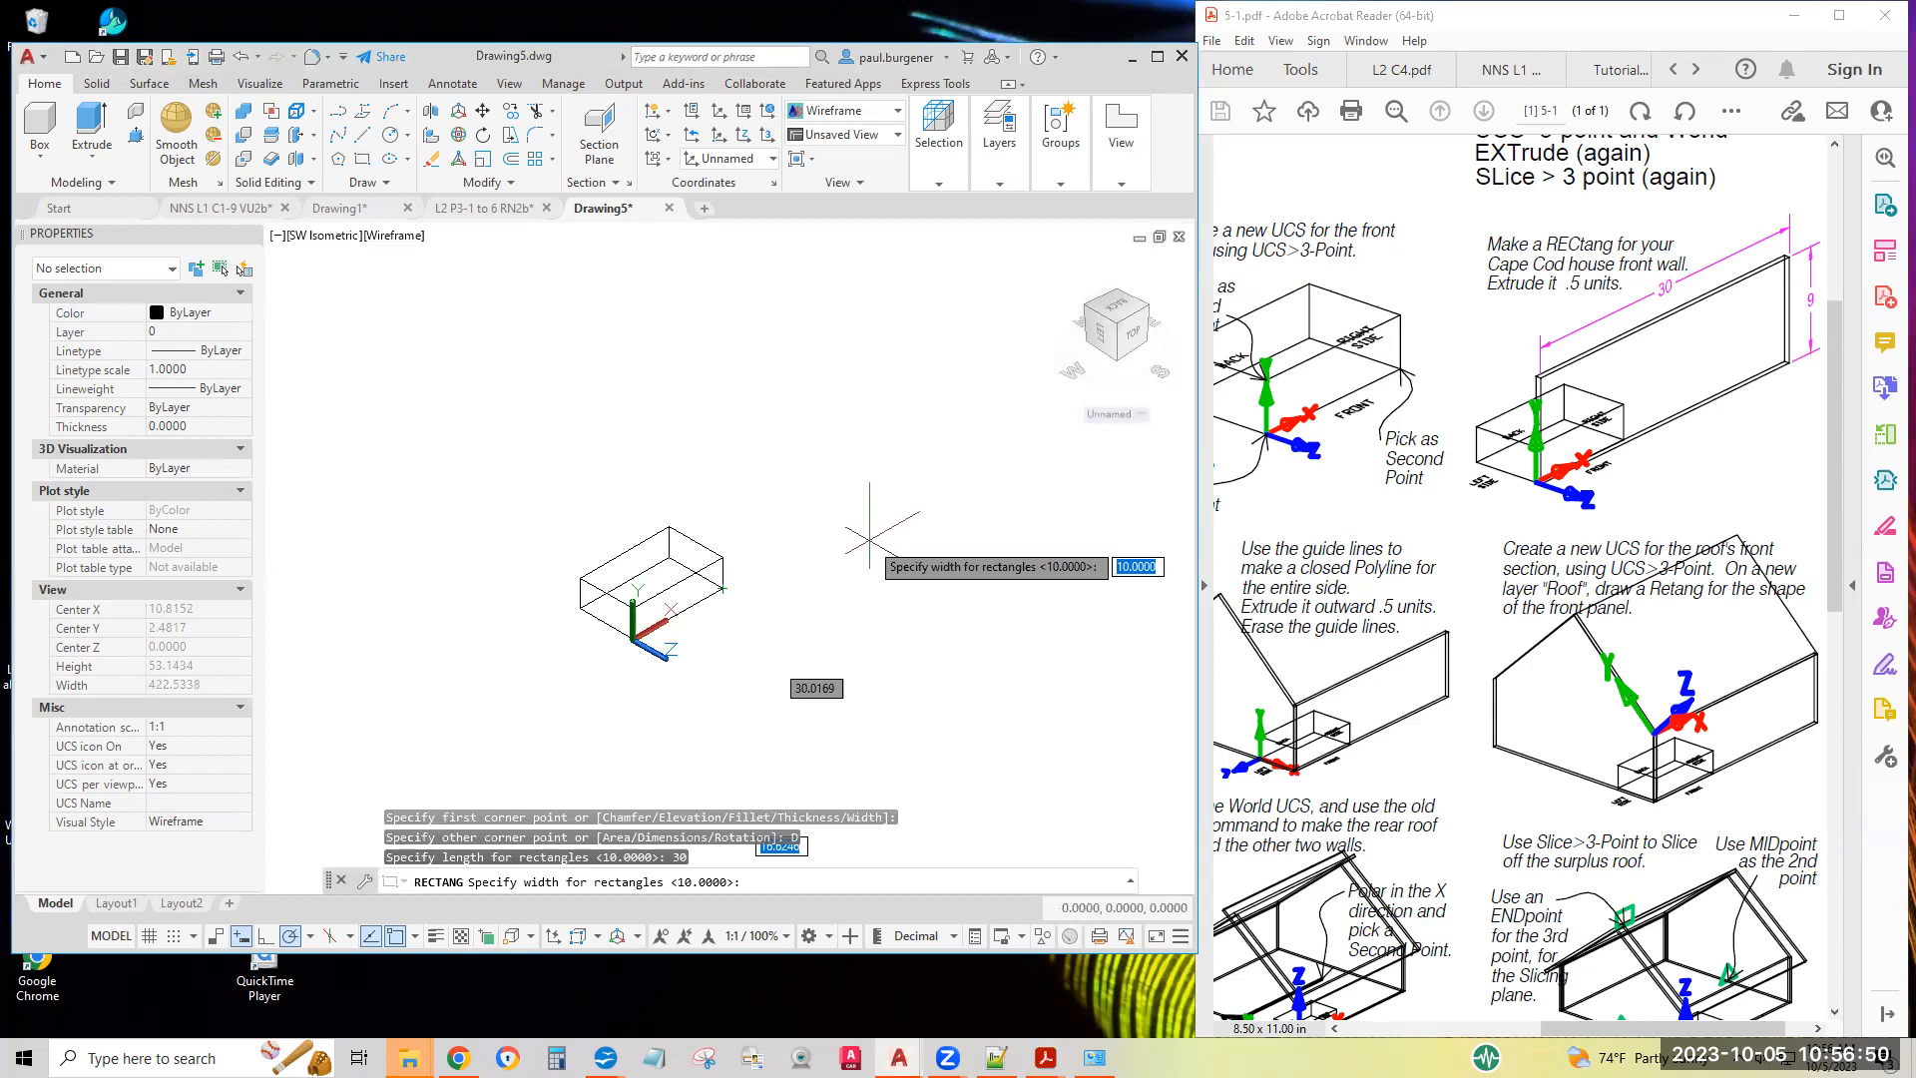
{"action": "key", "text": "Return"}
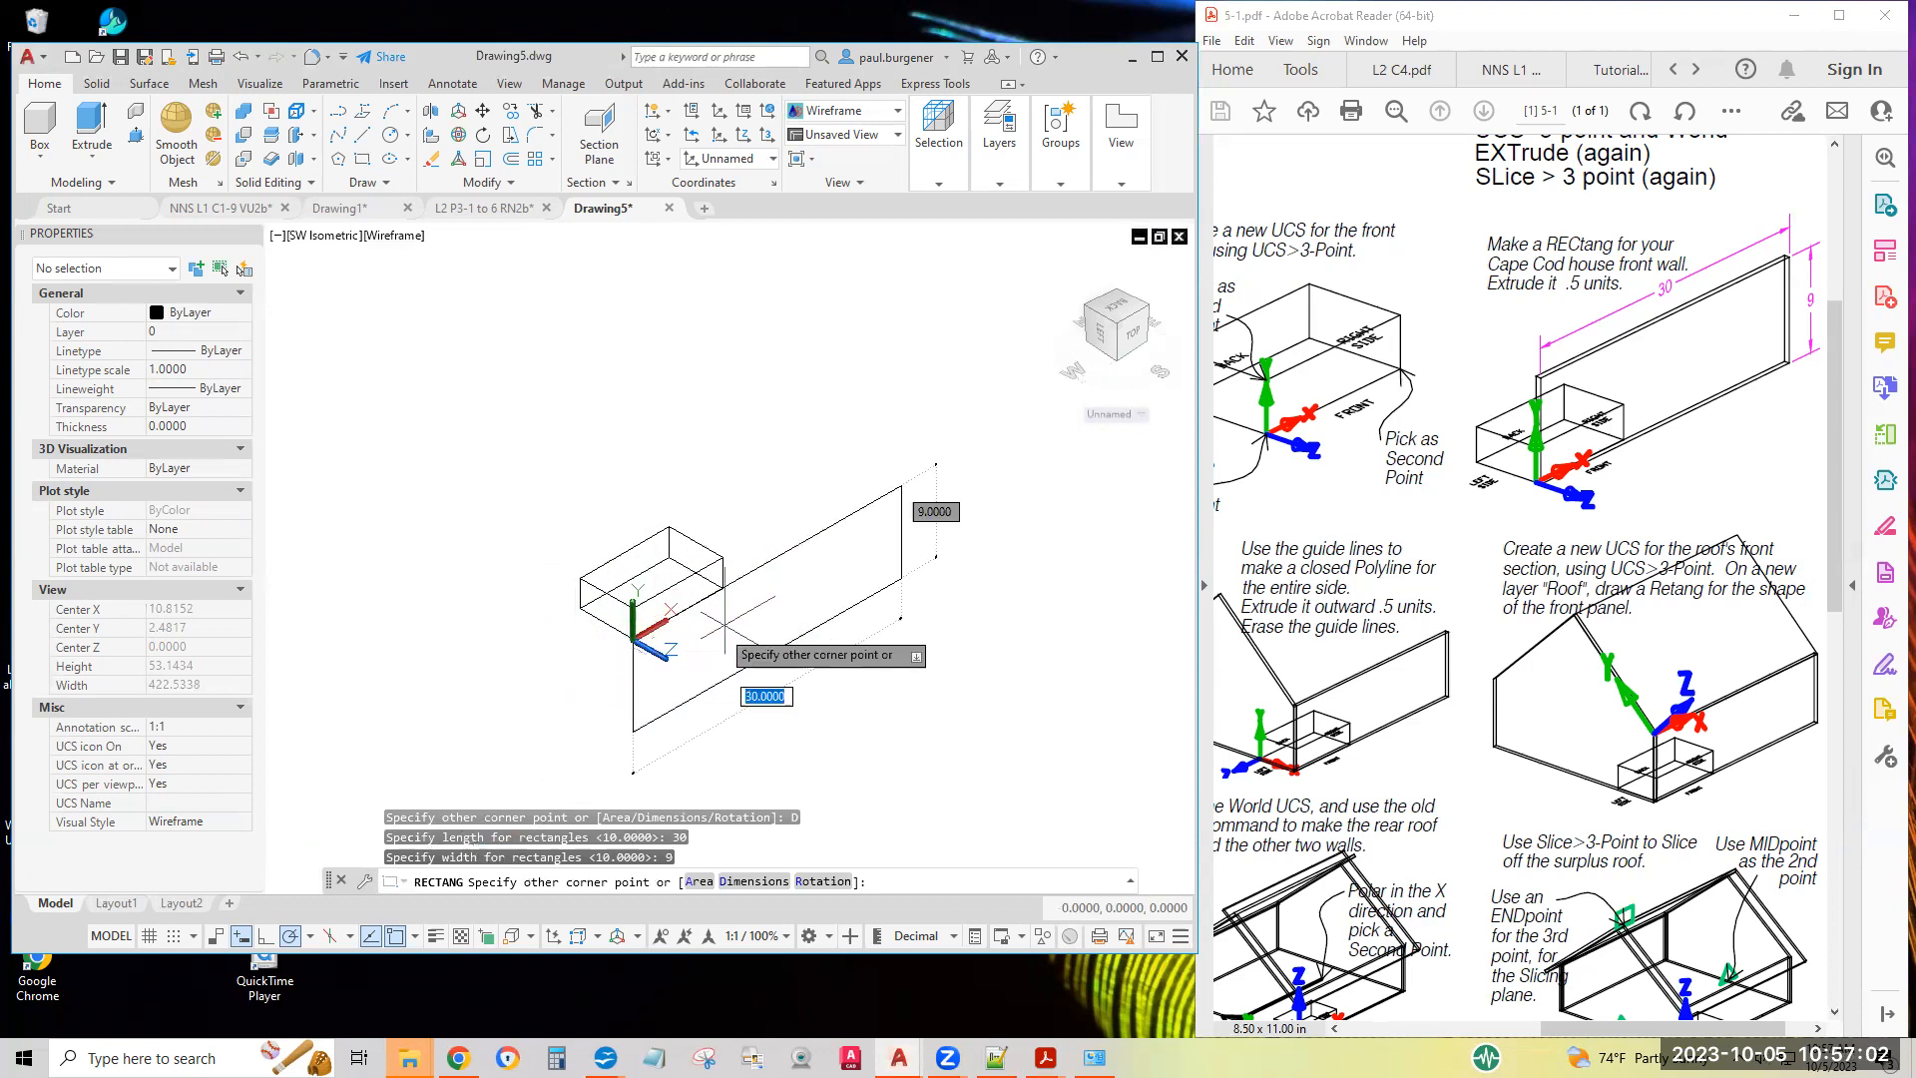
{"action": "left_click", "coordinate": [900, 329]}
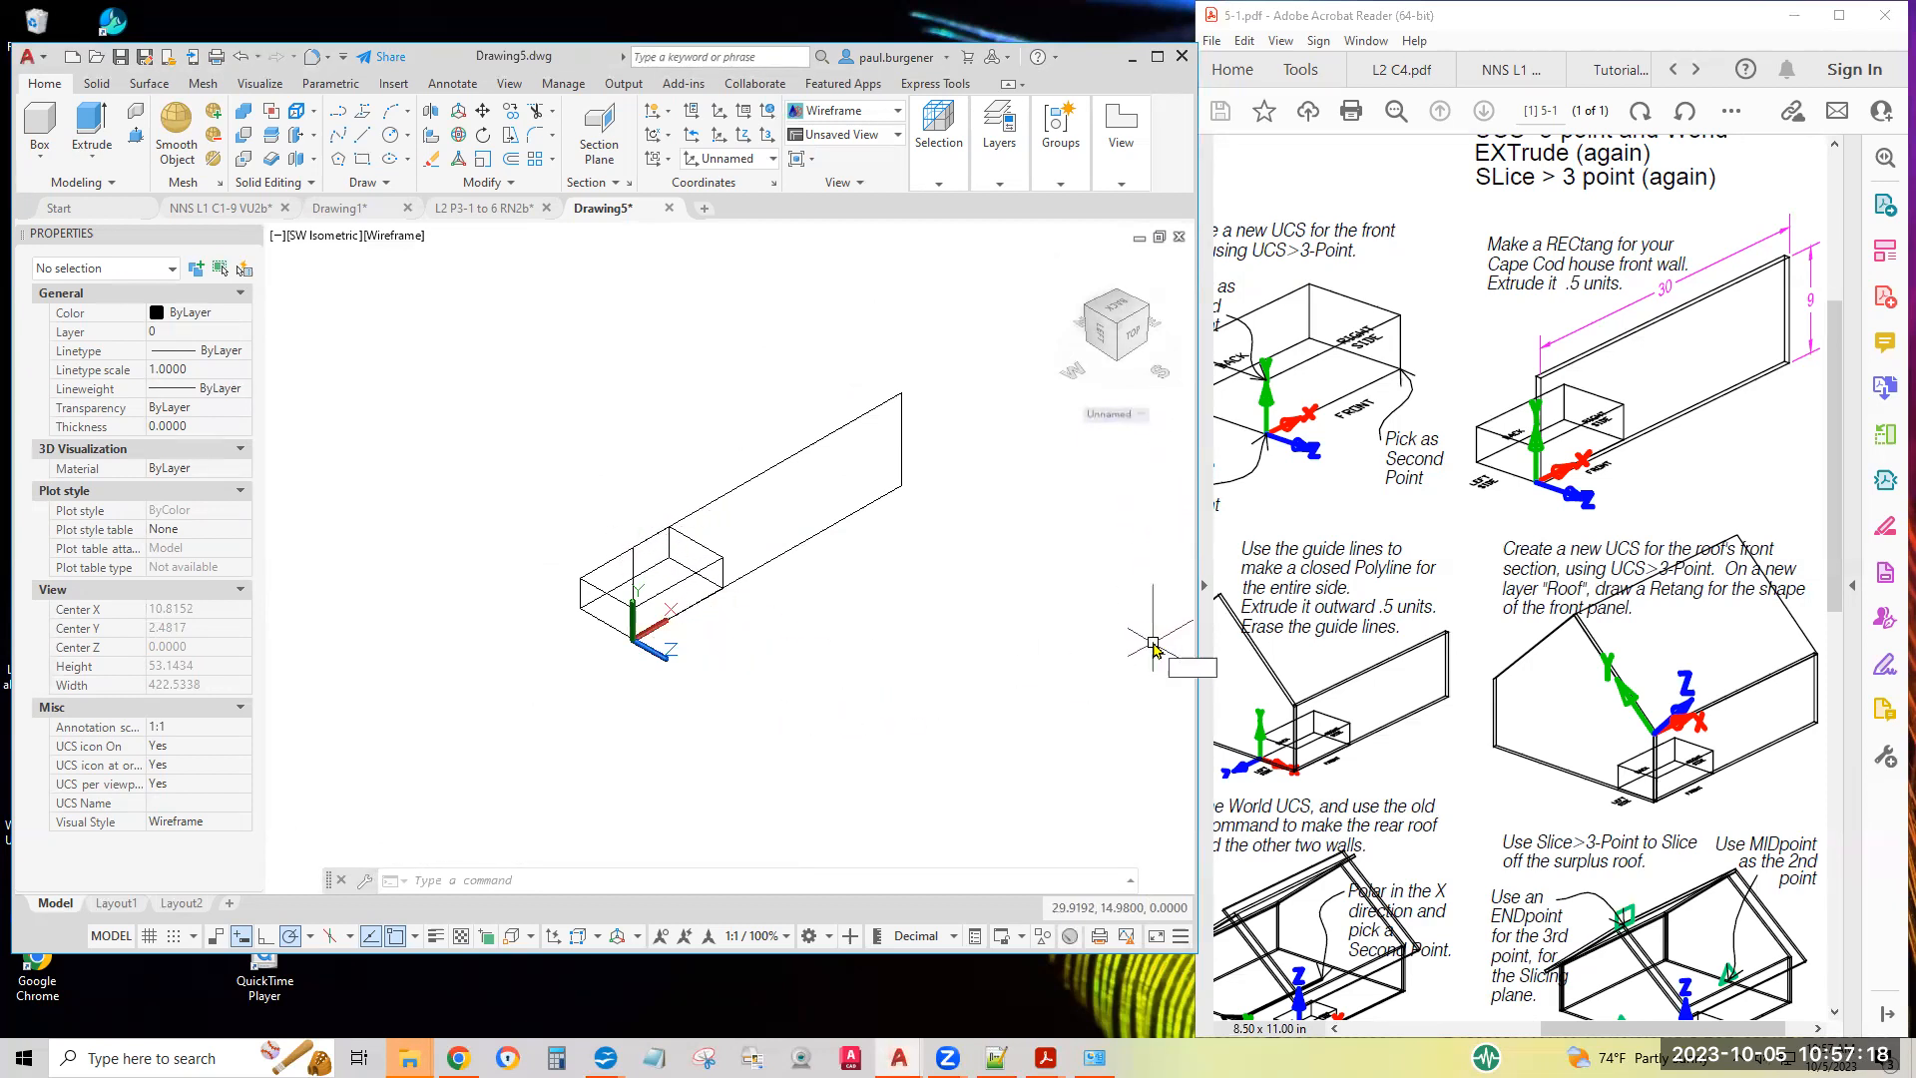
Extrude the front wall rectangle outward by 0.5 units
{"action": "type", "text": "3D"}
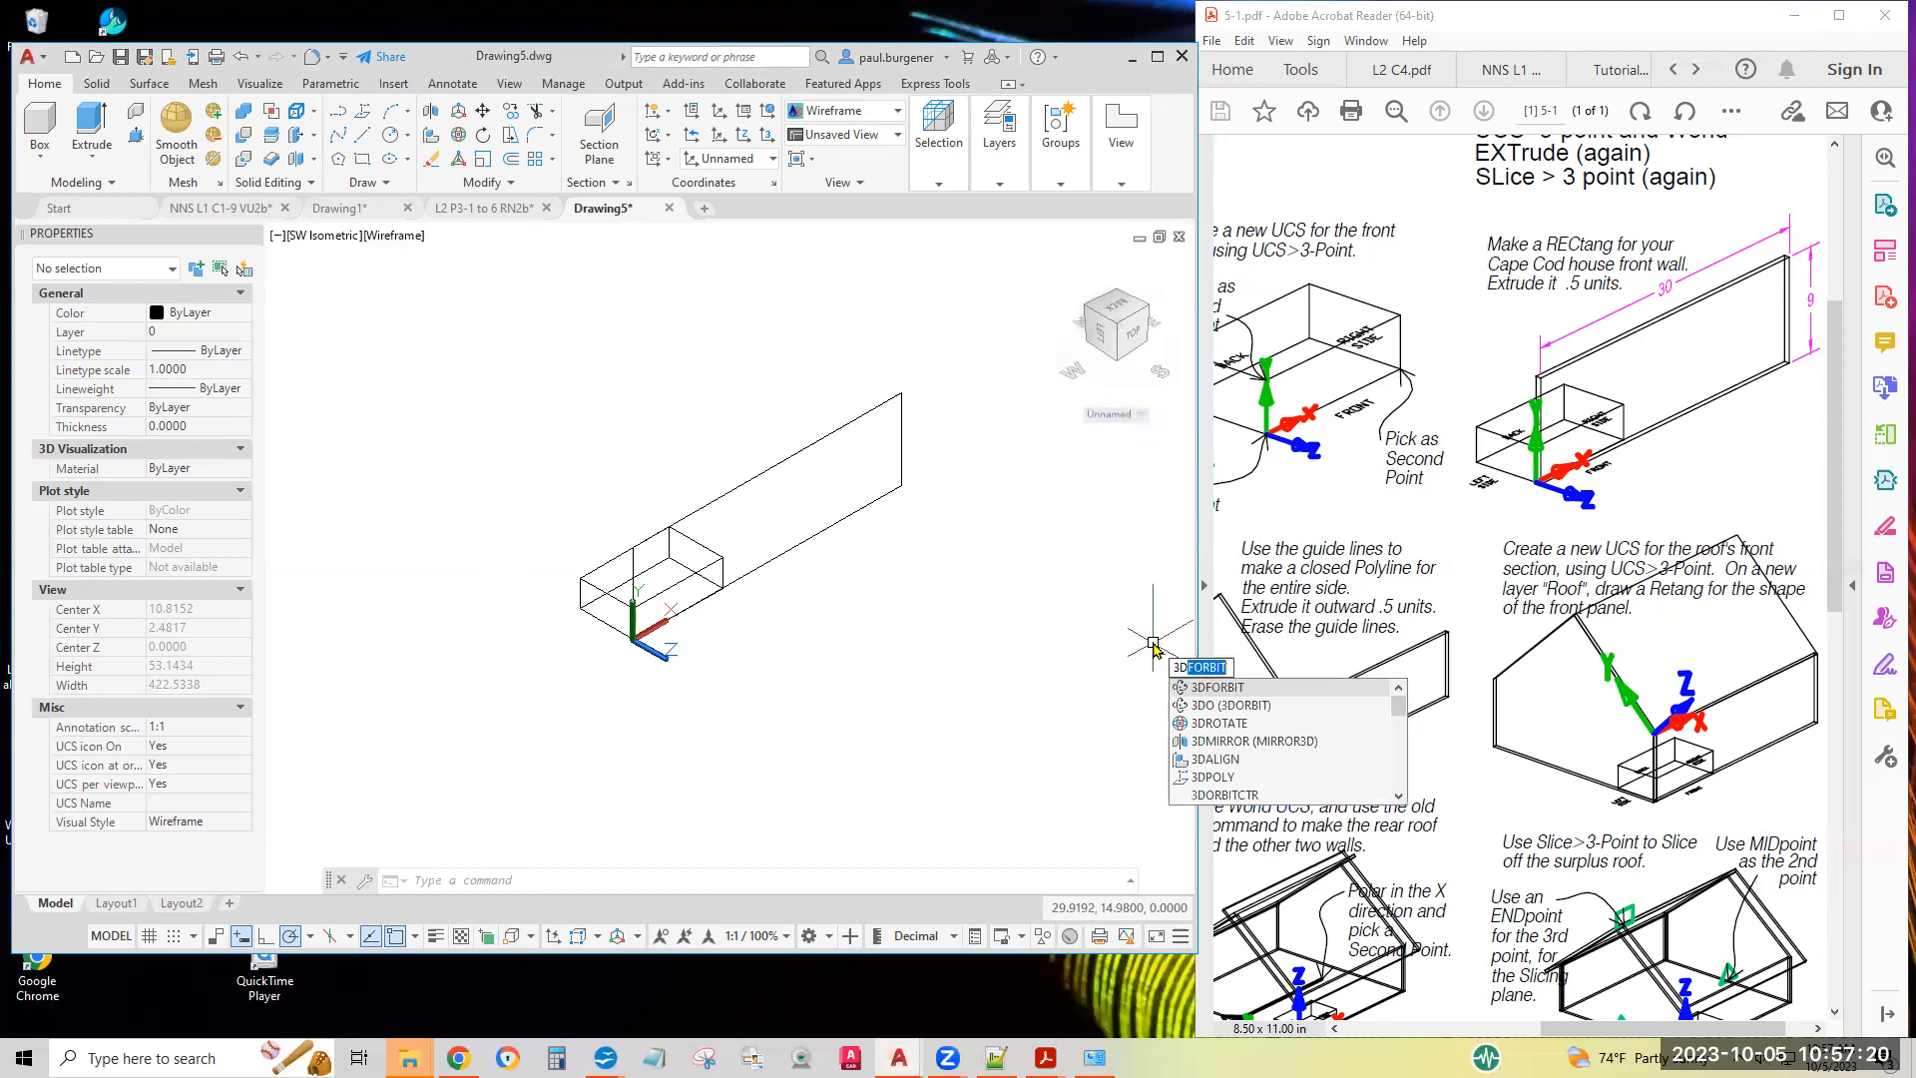
{"action": "type", "text": "fo"}
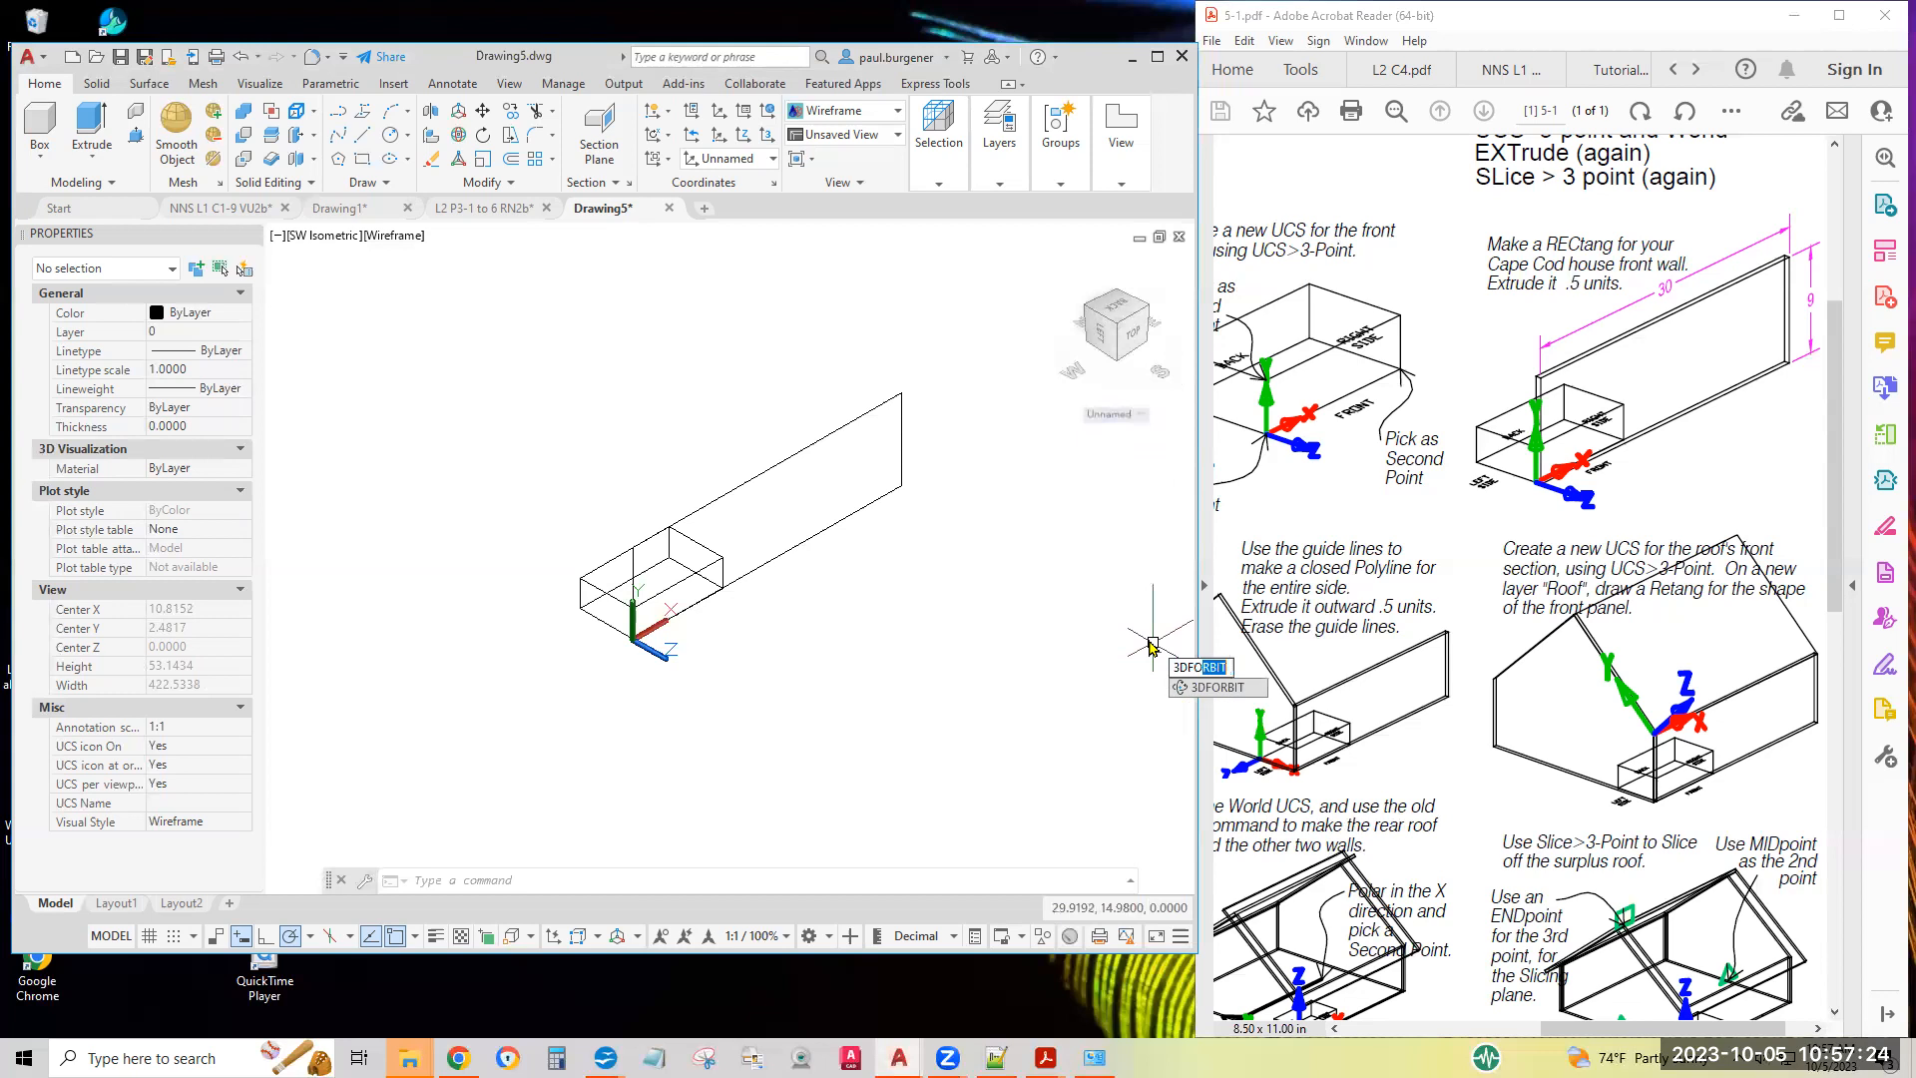
{"action": "key", "text": "Return"}
{"action": "left_click_drag", "start_coordinate": [947, 597], "coordinate": [792, 562]}
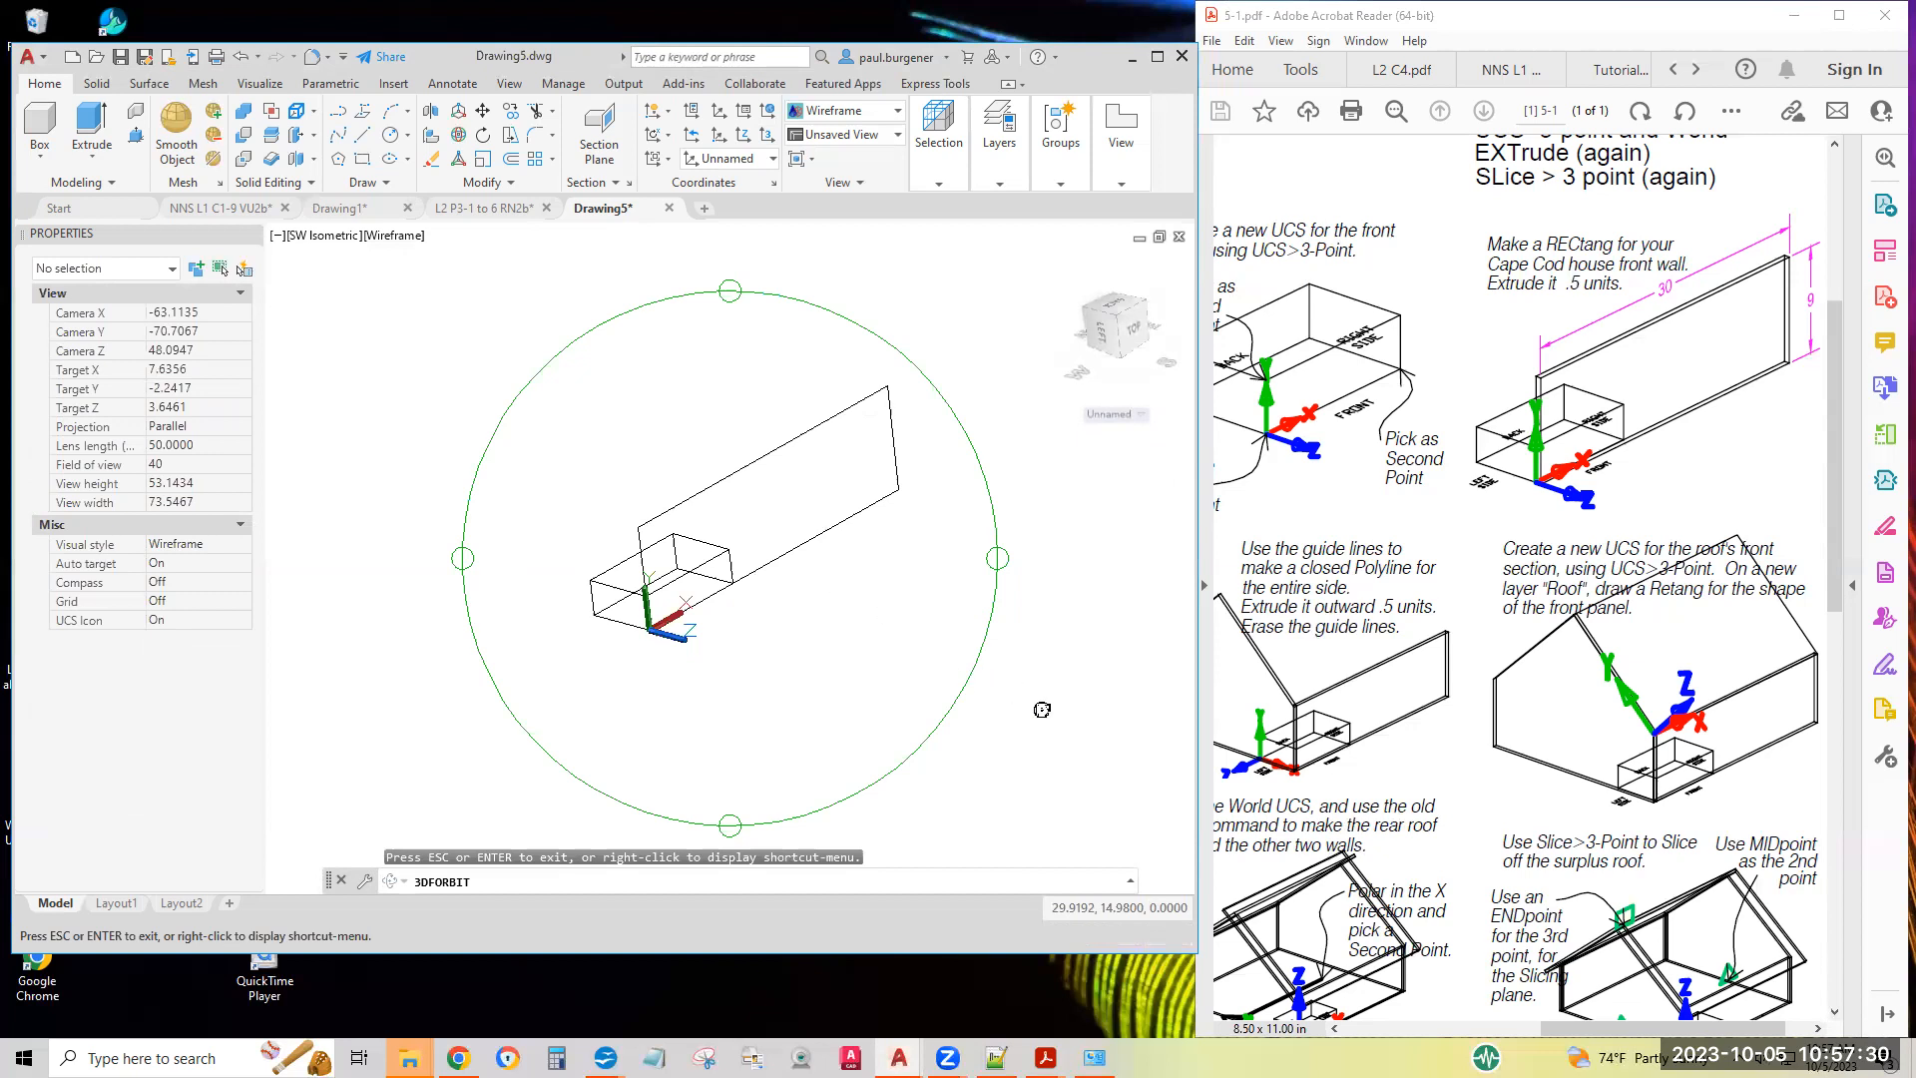
{"action": "left_click_drag", "start_coordinate": [1042, 709], "coordinate": [1031, 727]}
{"action": "key", "text": "Escape"}
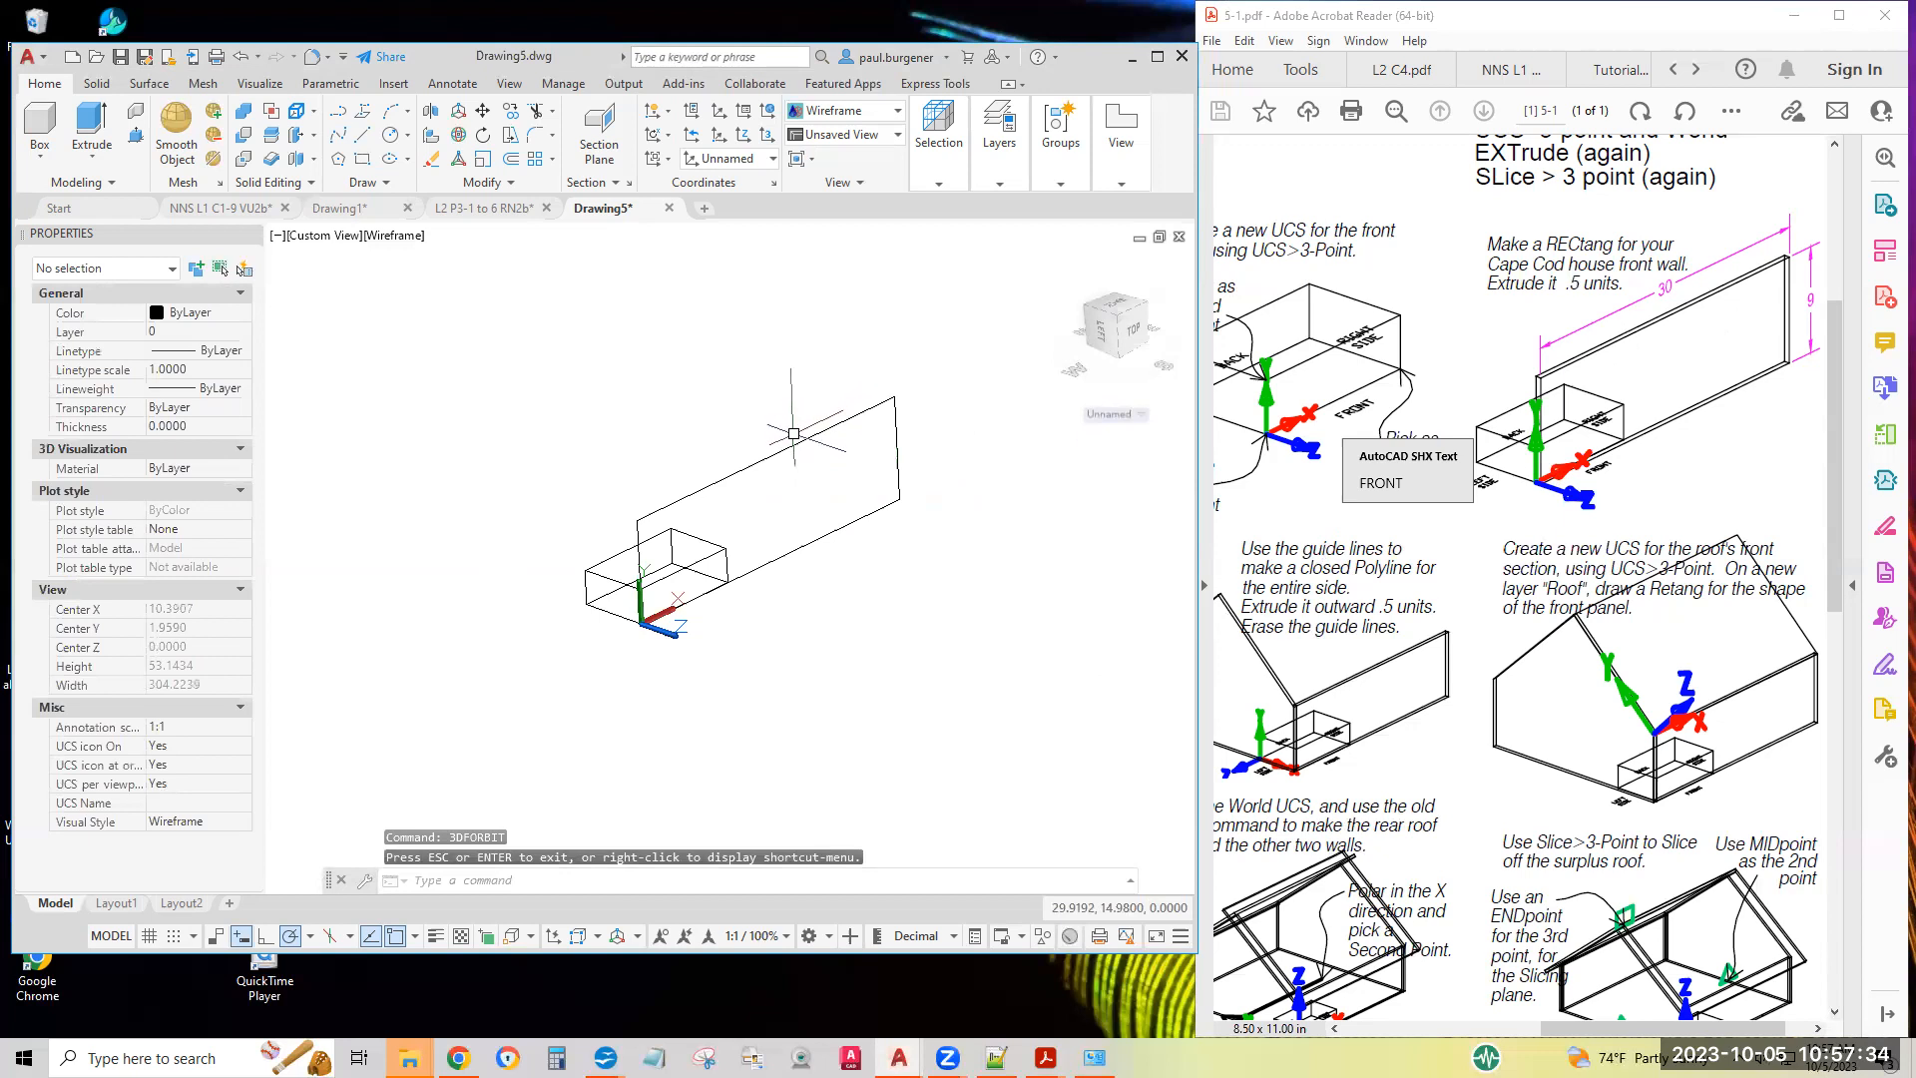
{"action": "left_click_drag", "start_coordinate": [1489, 244], "coordinate": [1625, 286]}
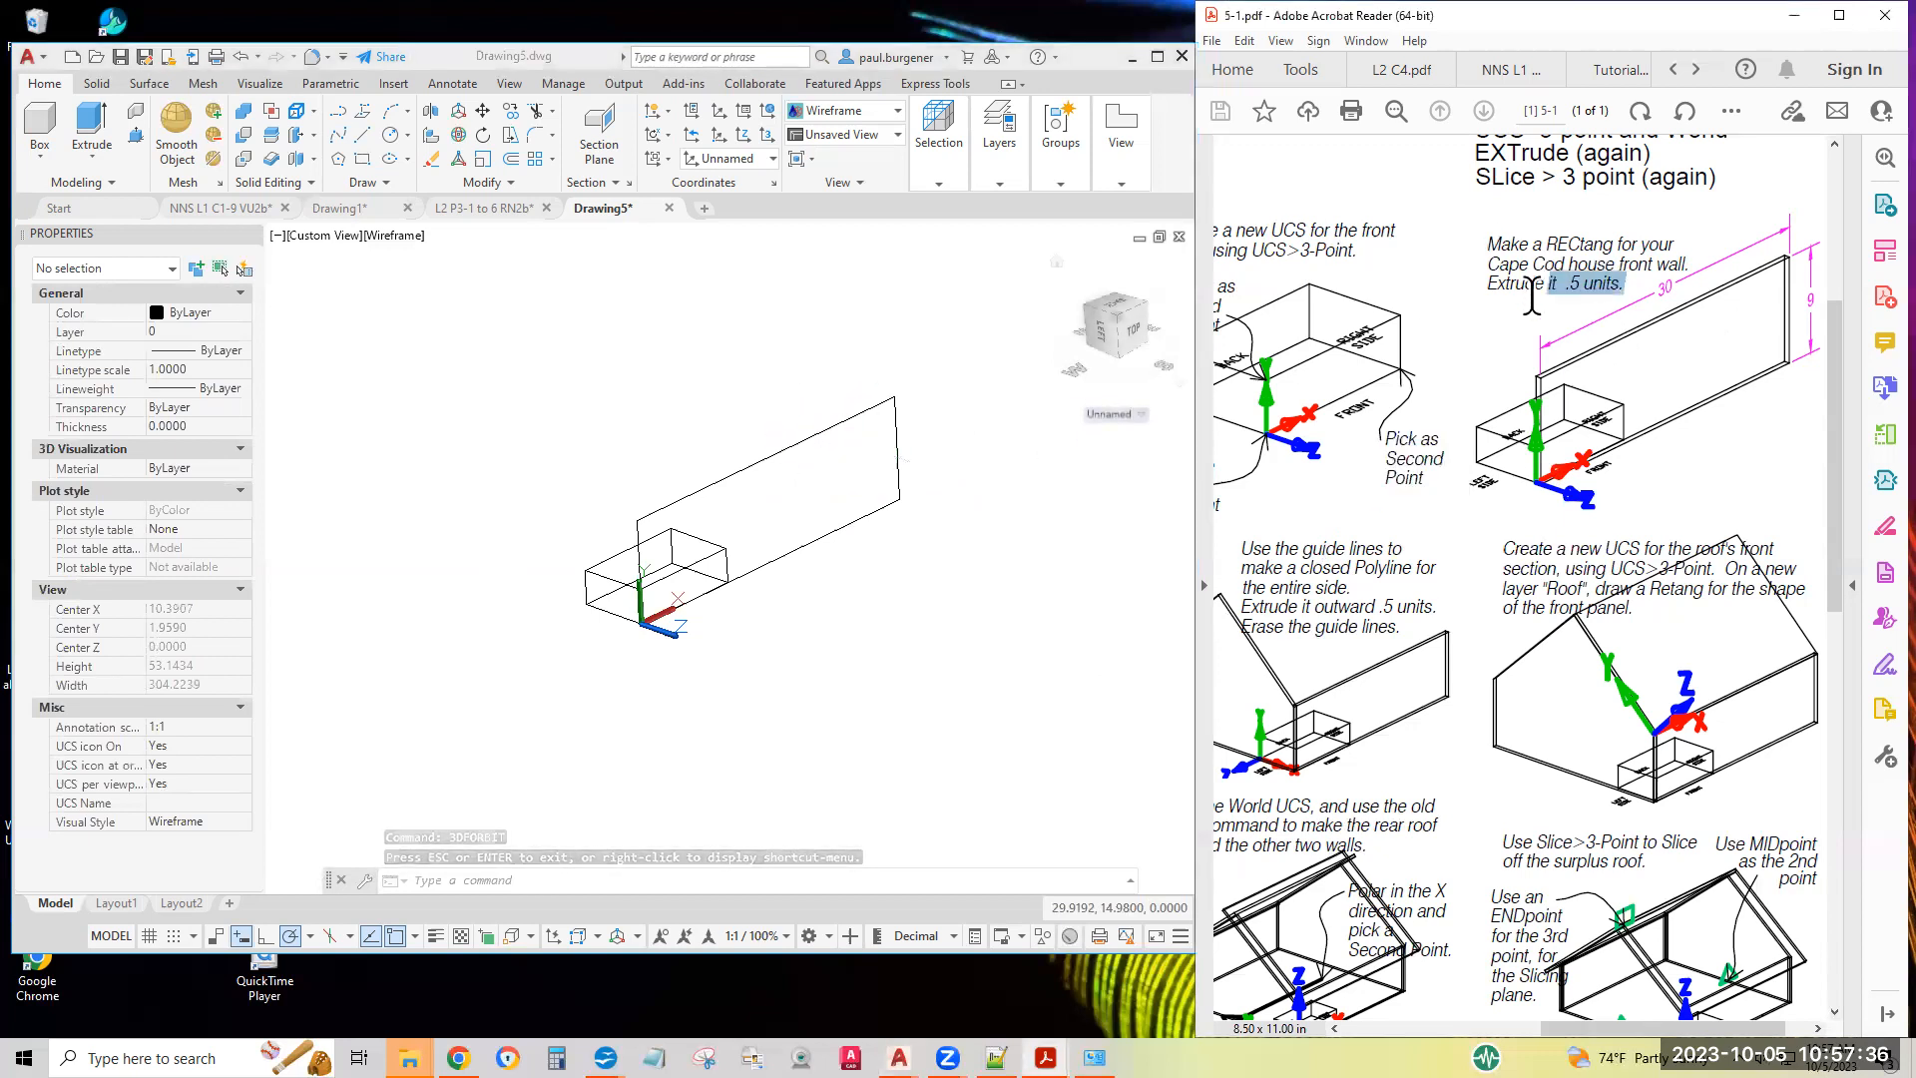
{"action": "left_click", "coordinate": [89, 121]}
{"action": "left_click", "coordinate": [92, 128]}
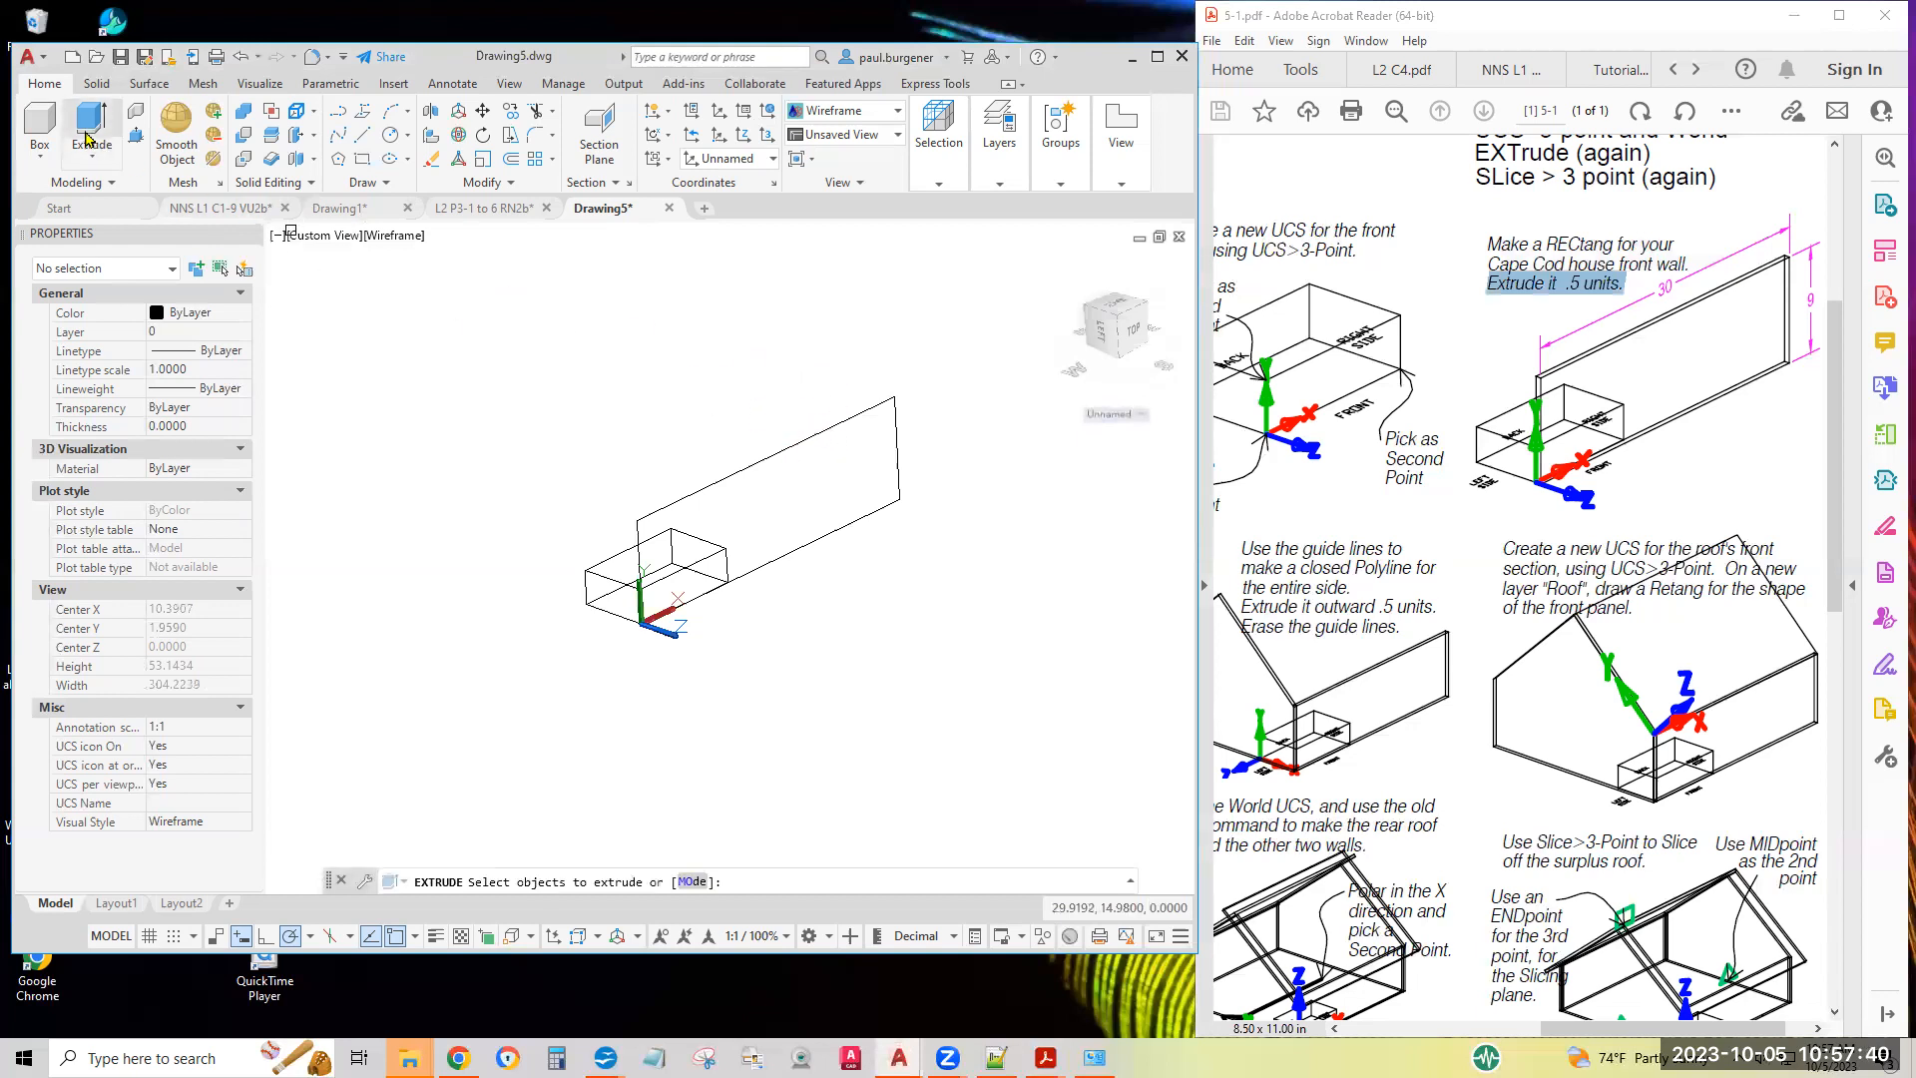
{"action": "left_click", "coordinate": [724, 481]}
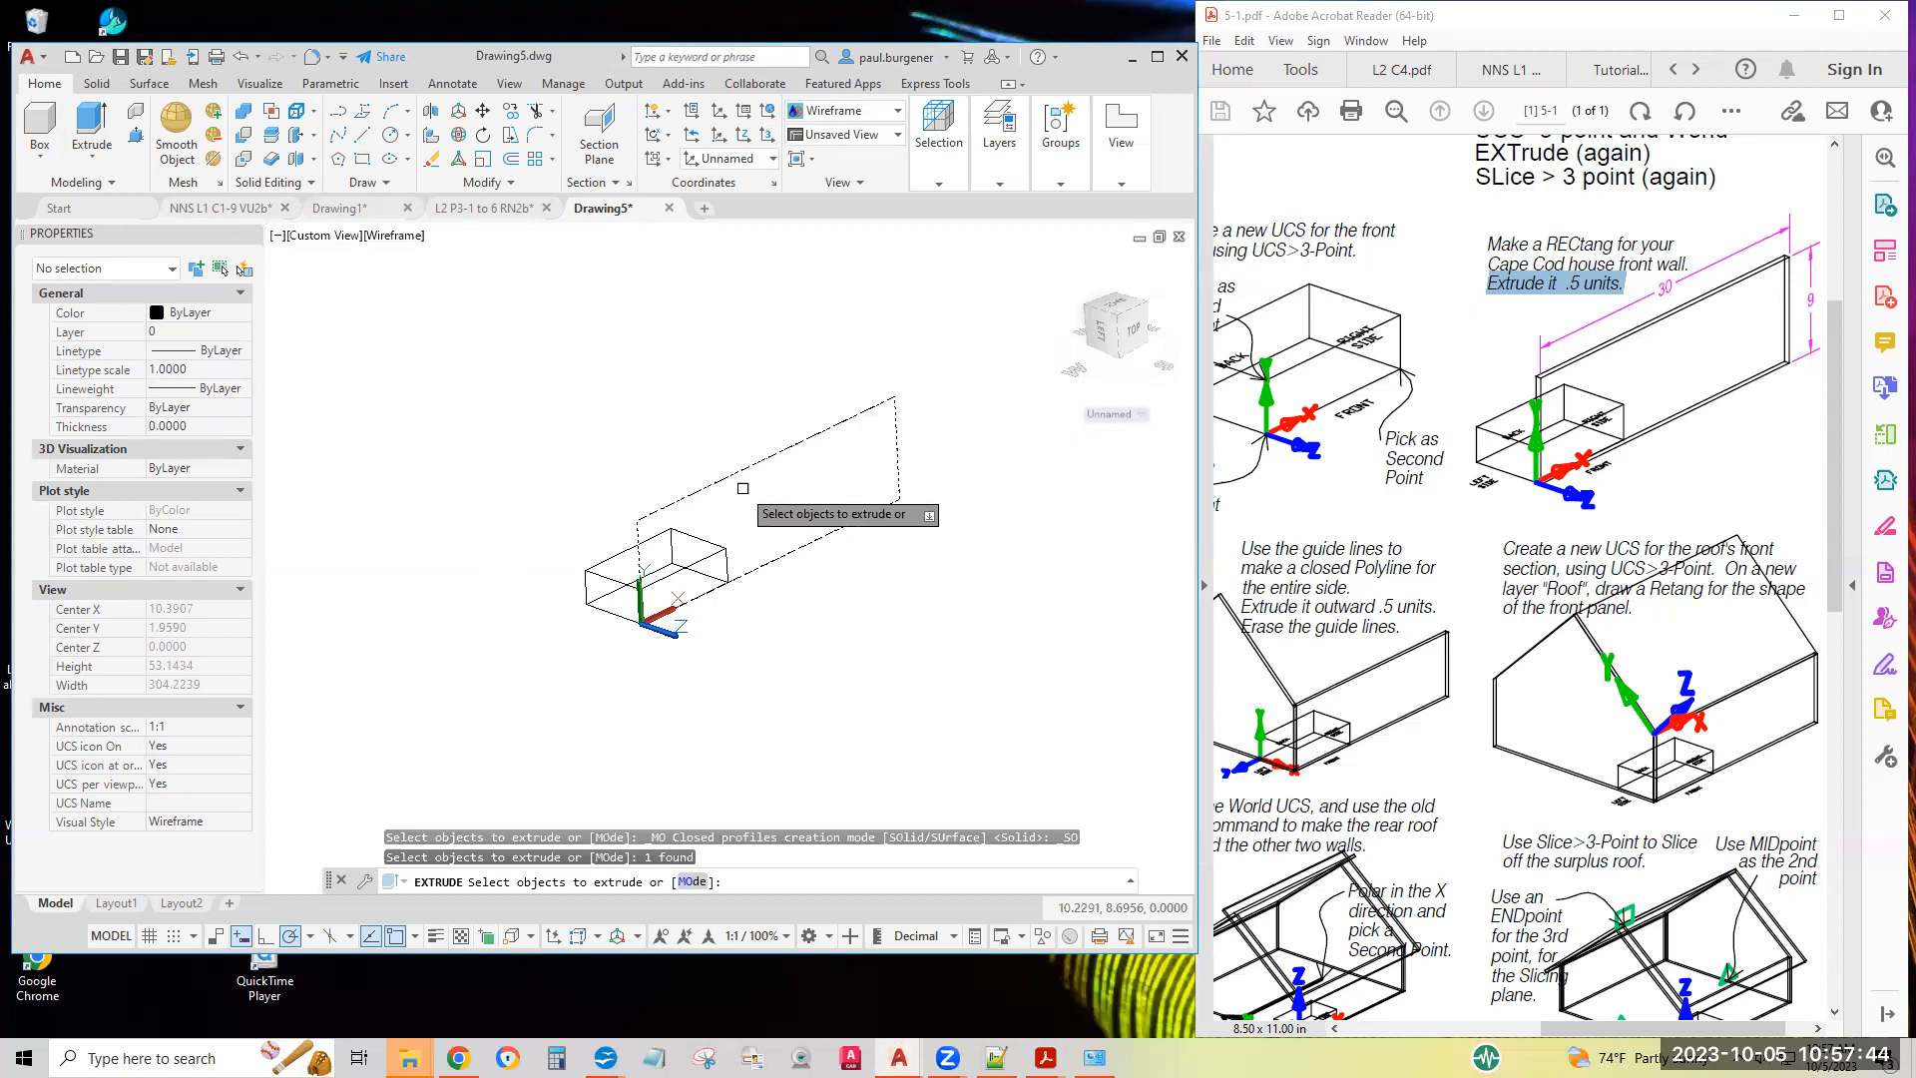
{"action": "key", "text": "Return"}
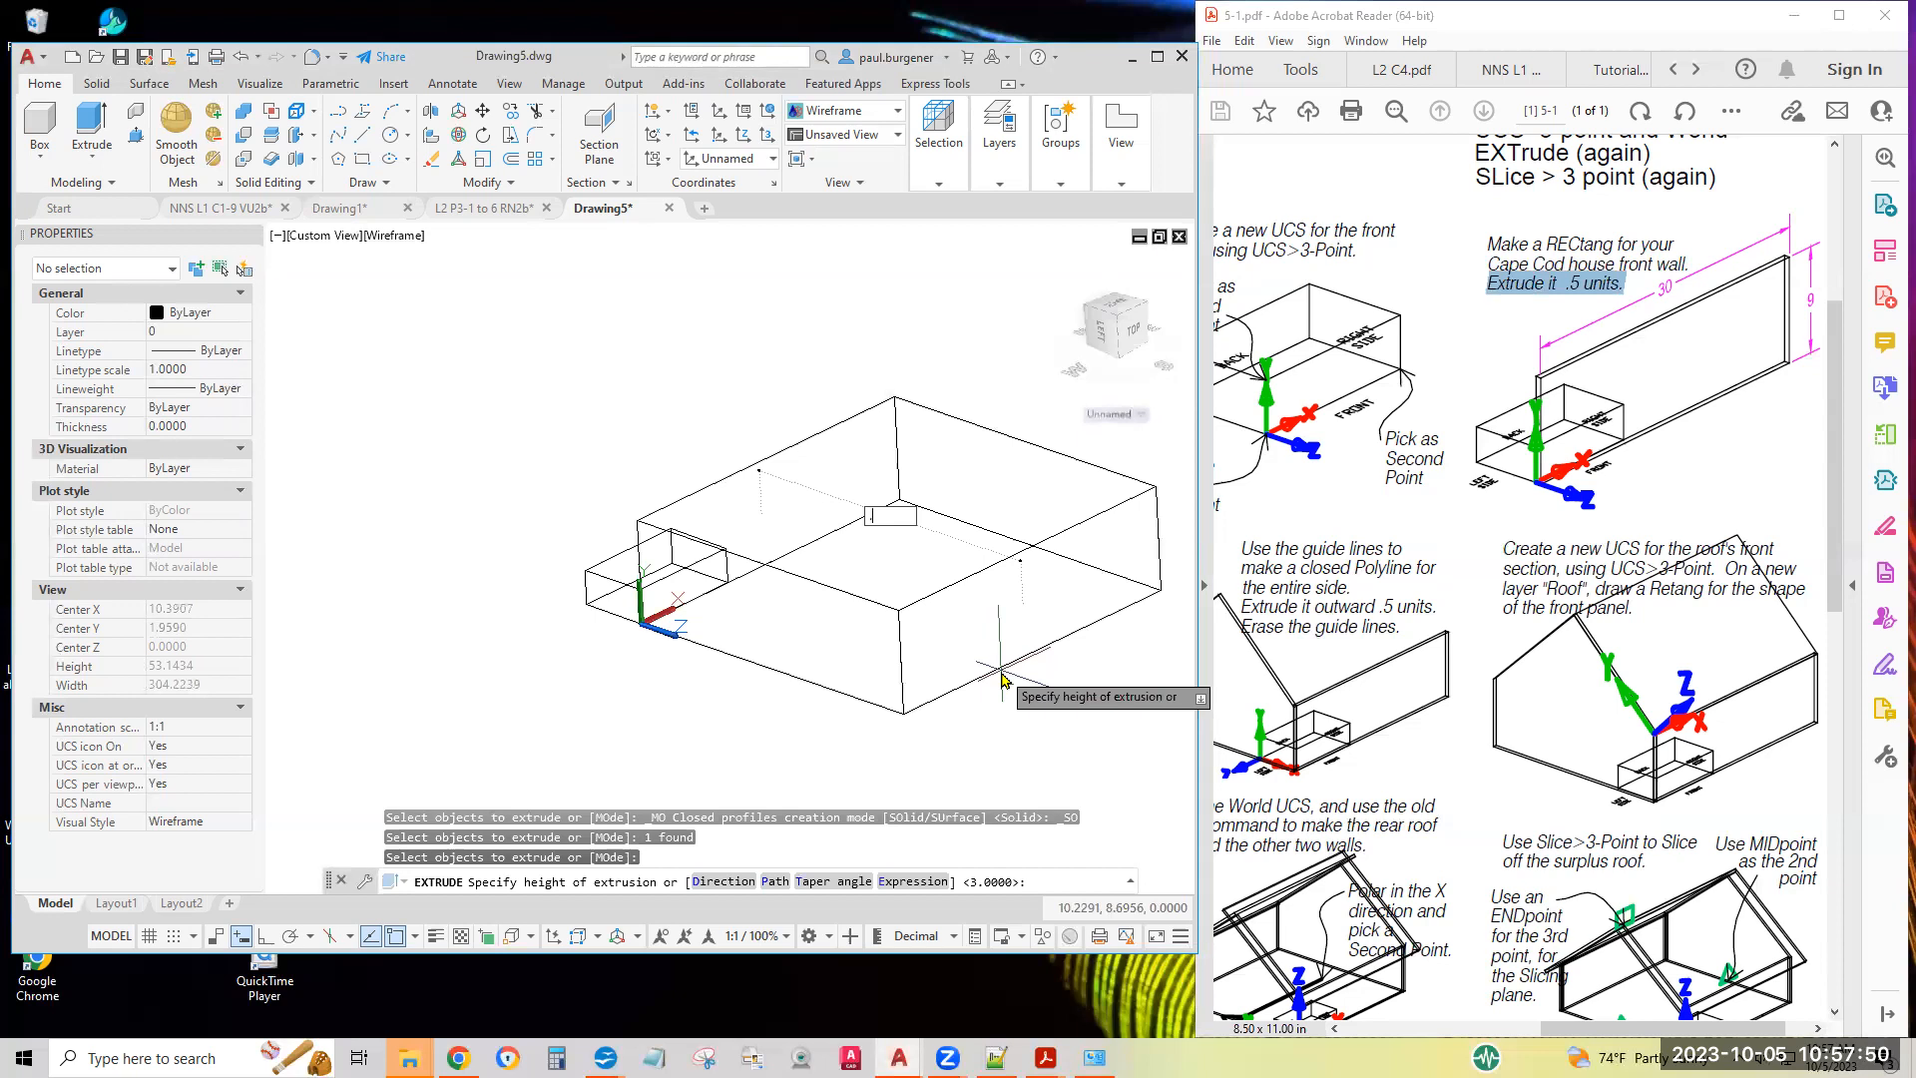
{"action": "key", "text": "Return"}
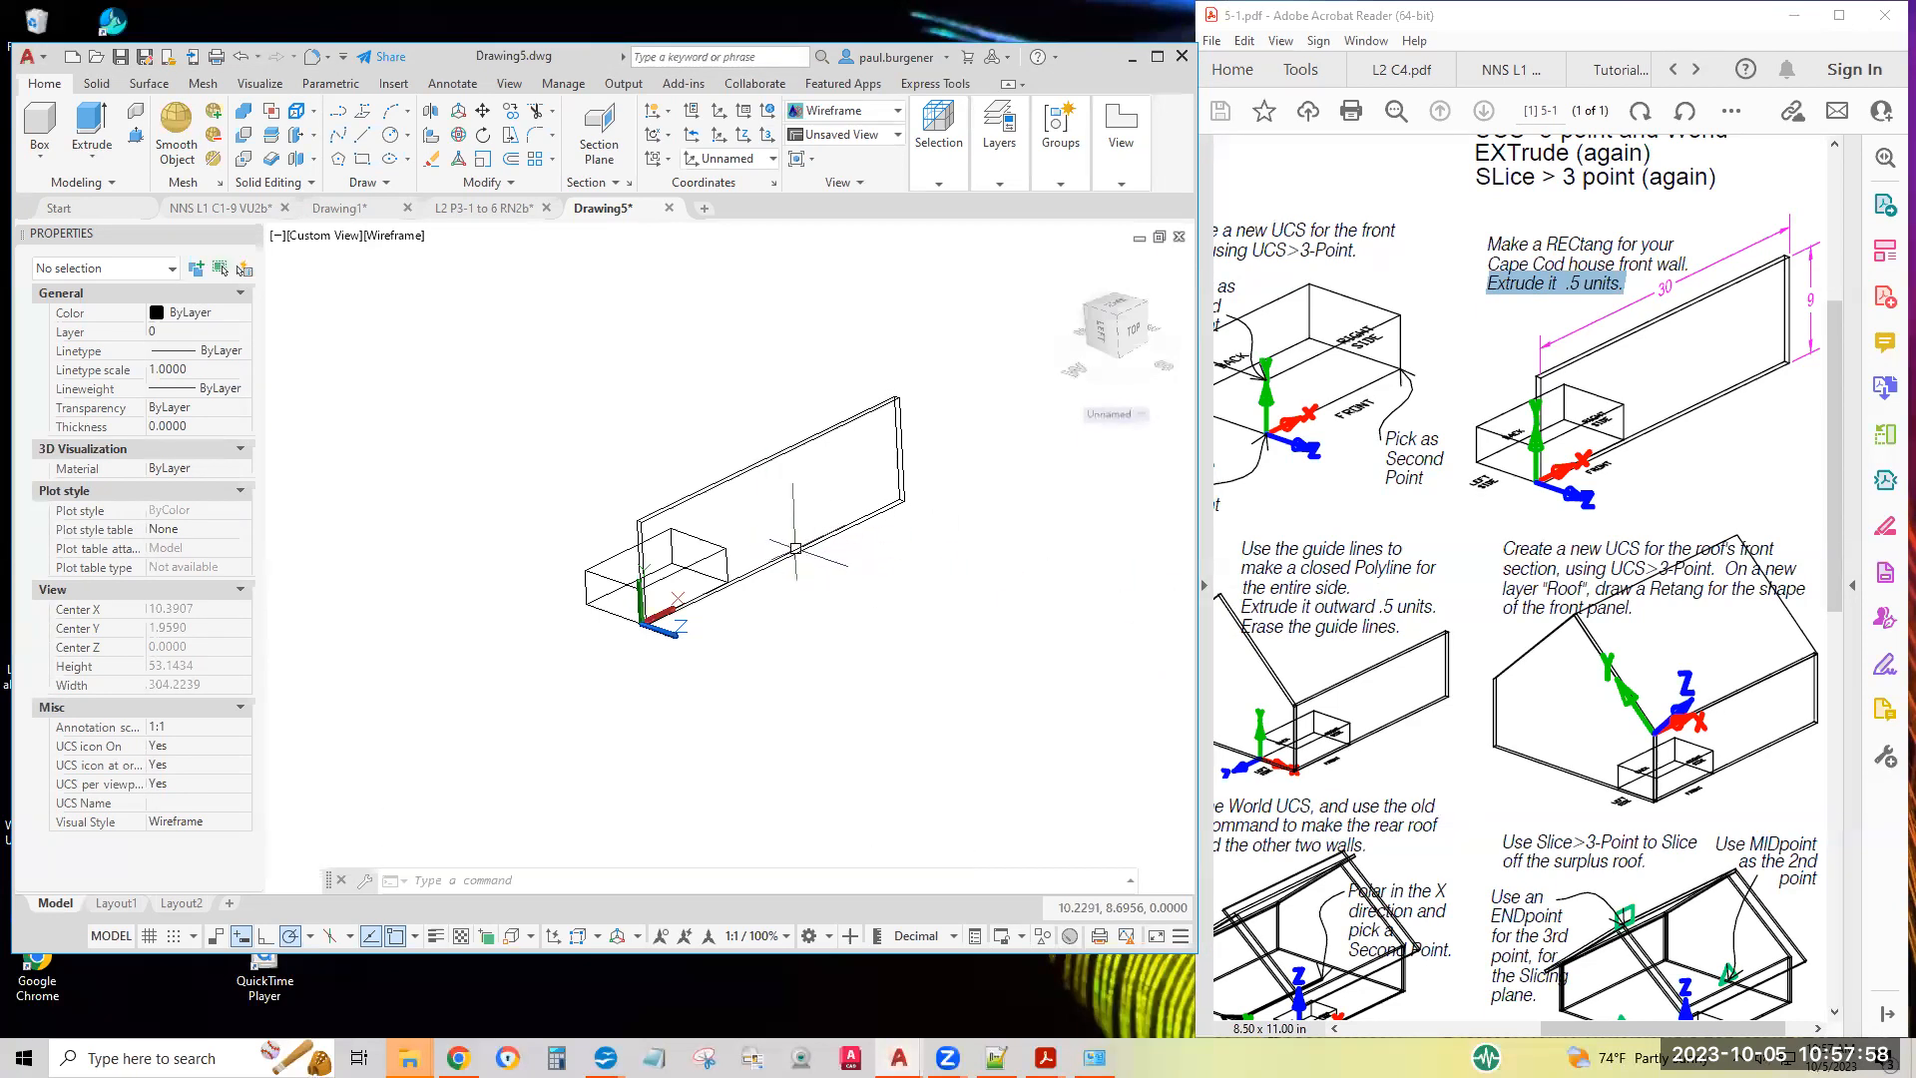
Define a 3-point UCS on the box's left side, with the origin at the rear bottom corner, X toward the front wall and Y up
{"action": "left_click", "coordinate": [1305, 620]}
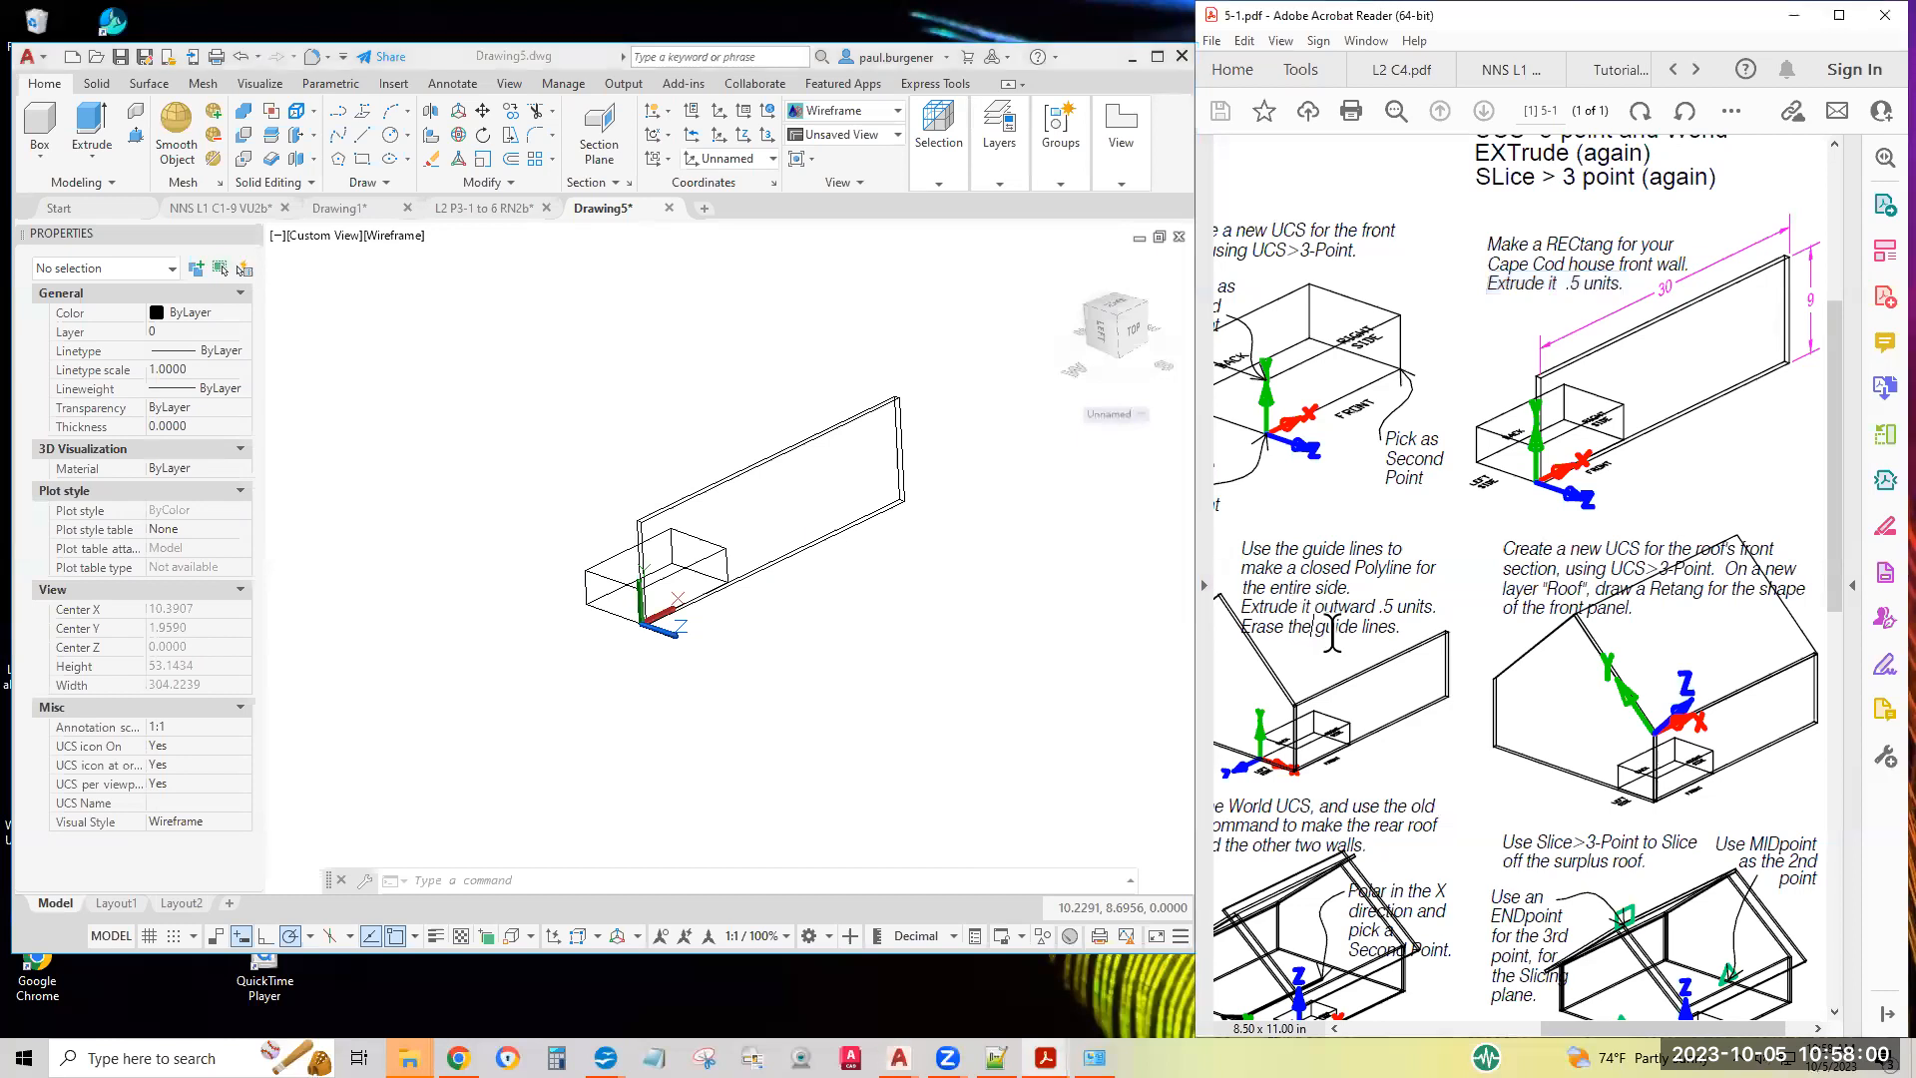
{"action": "scroll", "coordinate": [1304, 636], "scroll_direction": "left", "scroll_amount": 3}
{"action": "scroll", "coordinate": [1304, 635], "scroll_direction": "left", "scroll_amount": 3}
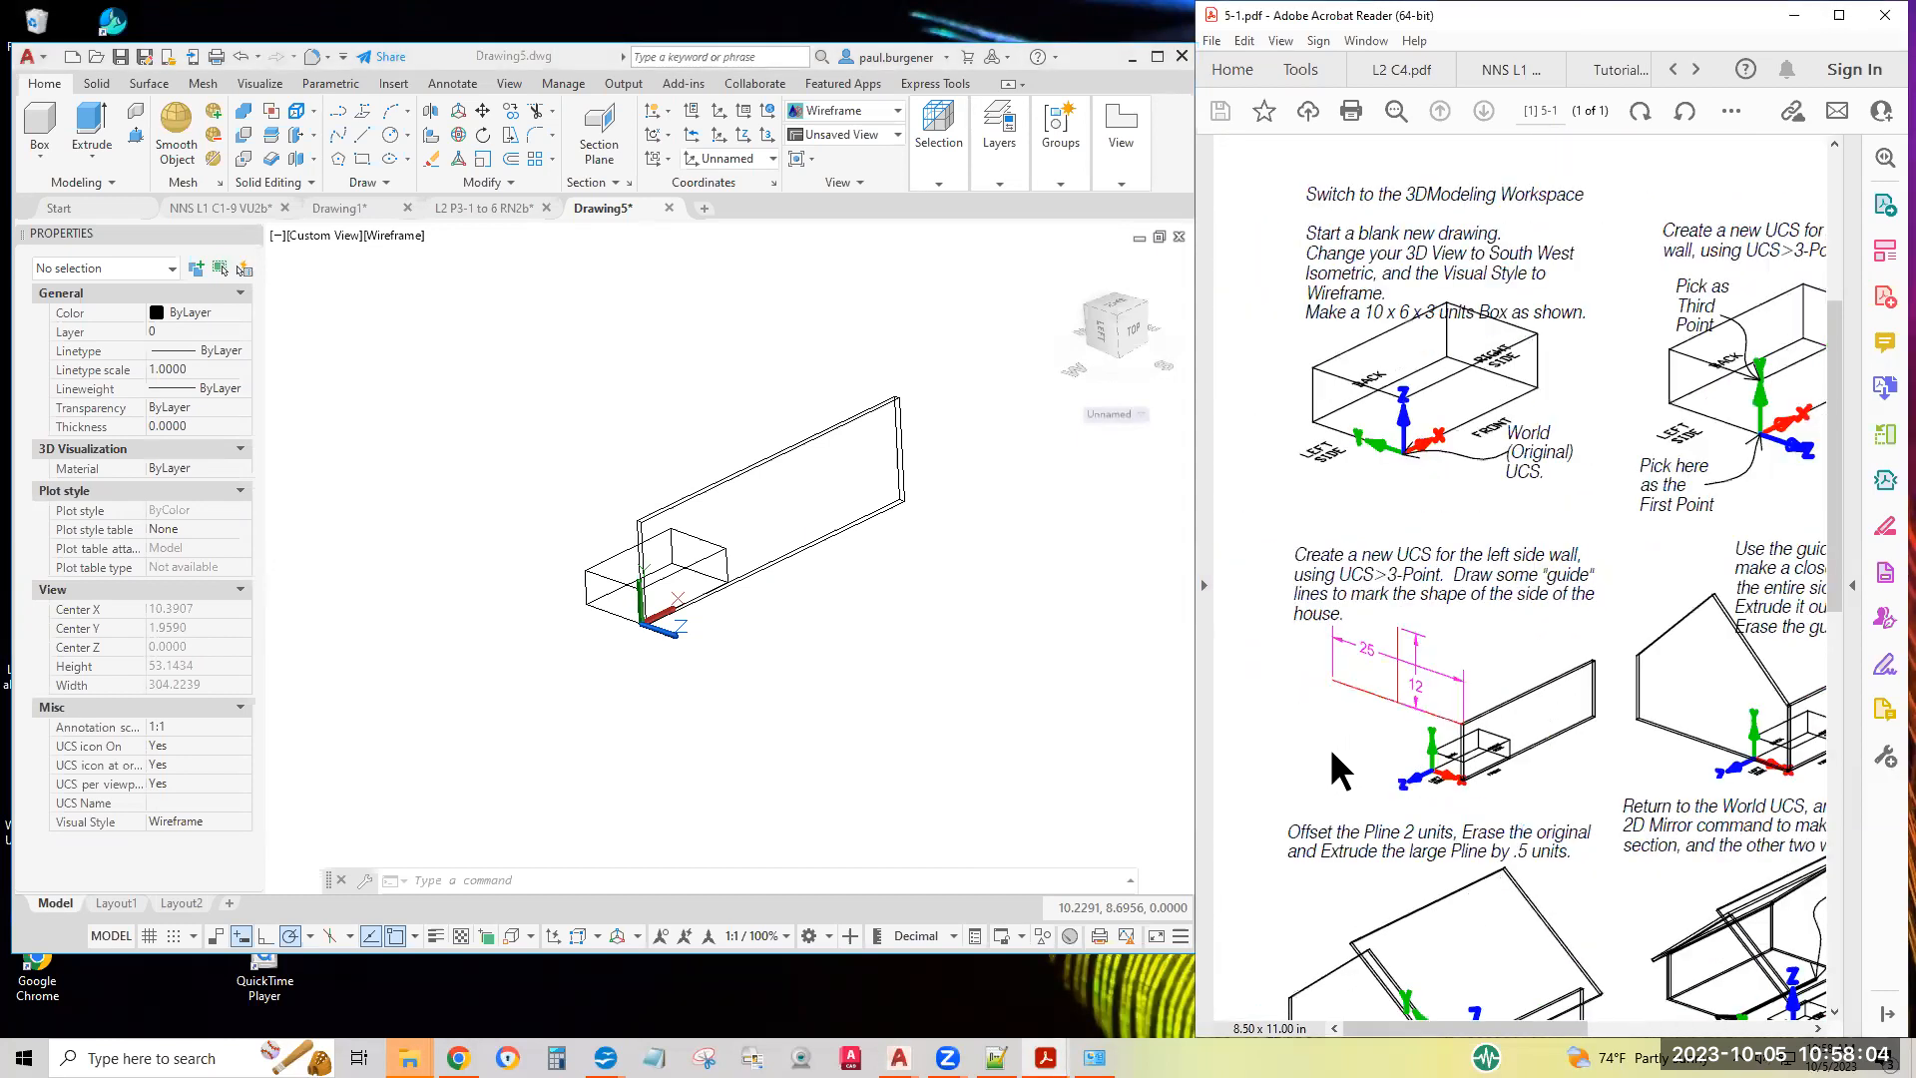
{"action": "left_click_drag", "start_coordinate": [1398, 554], "coordinate": [1587, 557]}
{"action": "left_click_drag", "start_coordinate": [1343, 576], "coordinate": [1437, 555]}
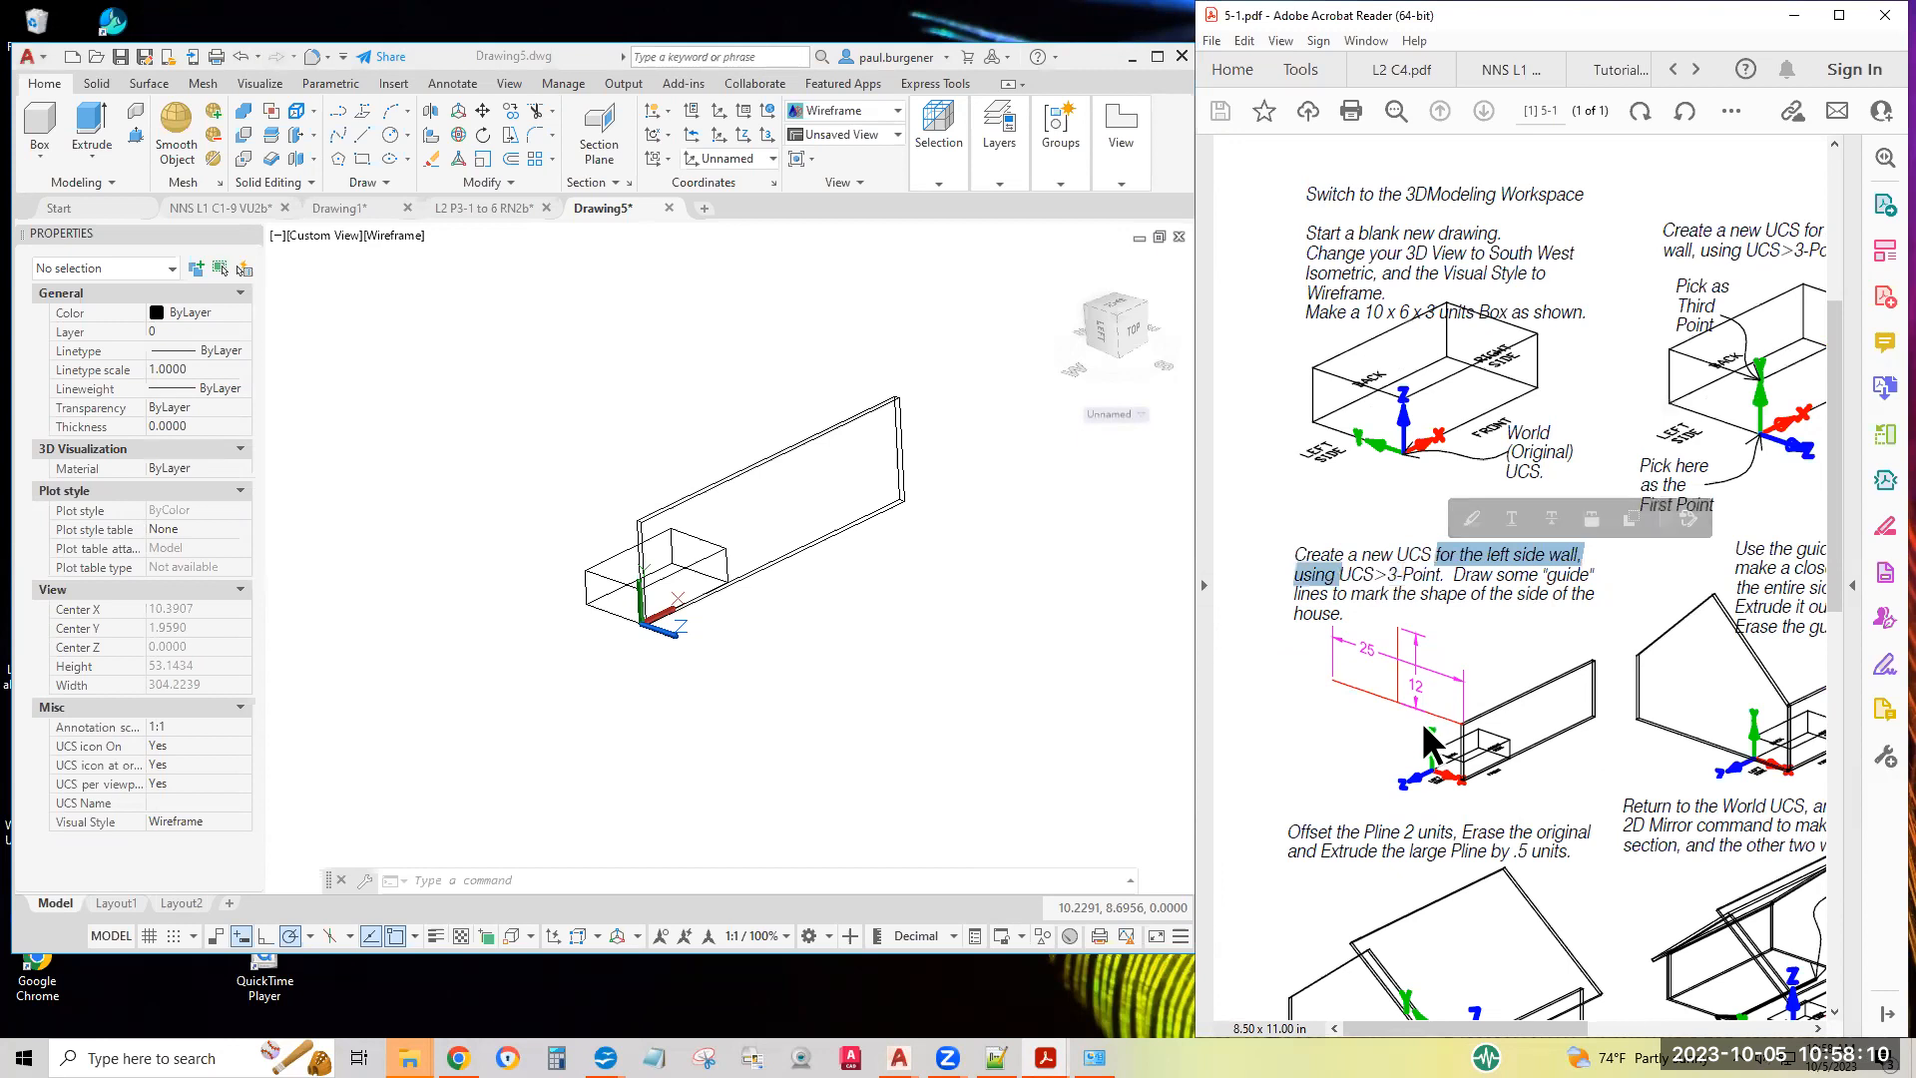
{"action": "left_click", "coordinate": [750, 634]}
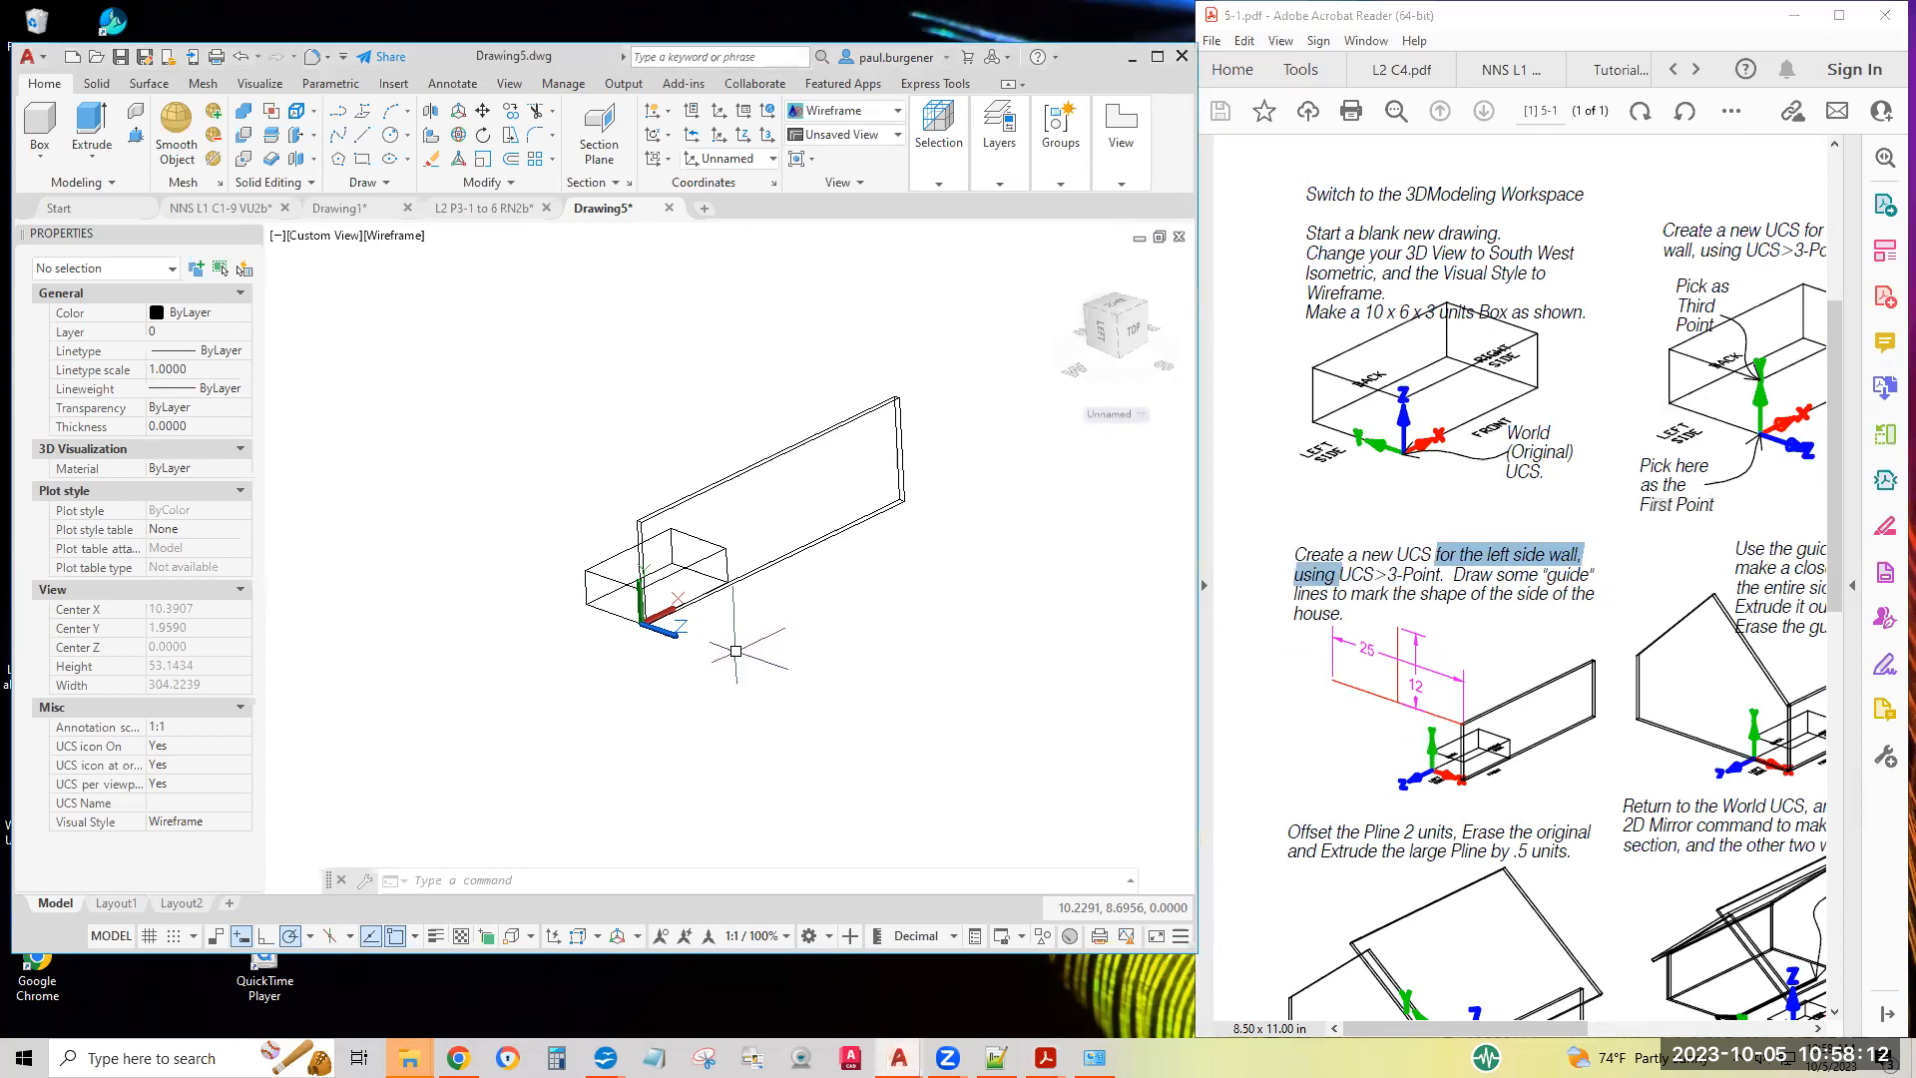
{"action": "left_click", "coordinate": [767, 140]}
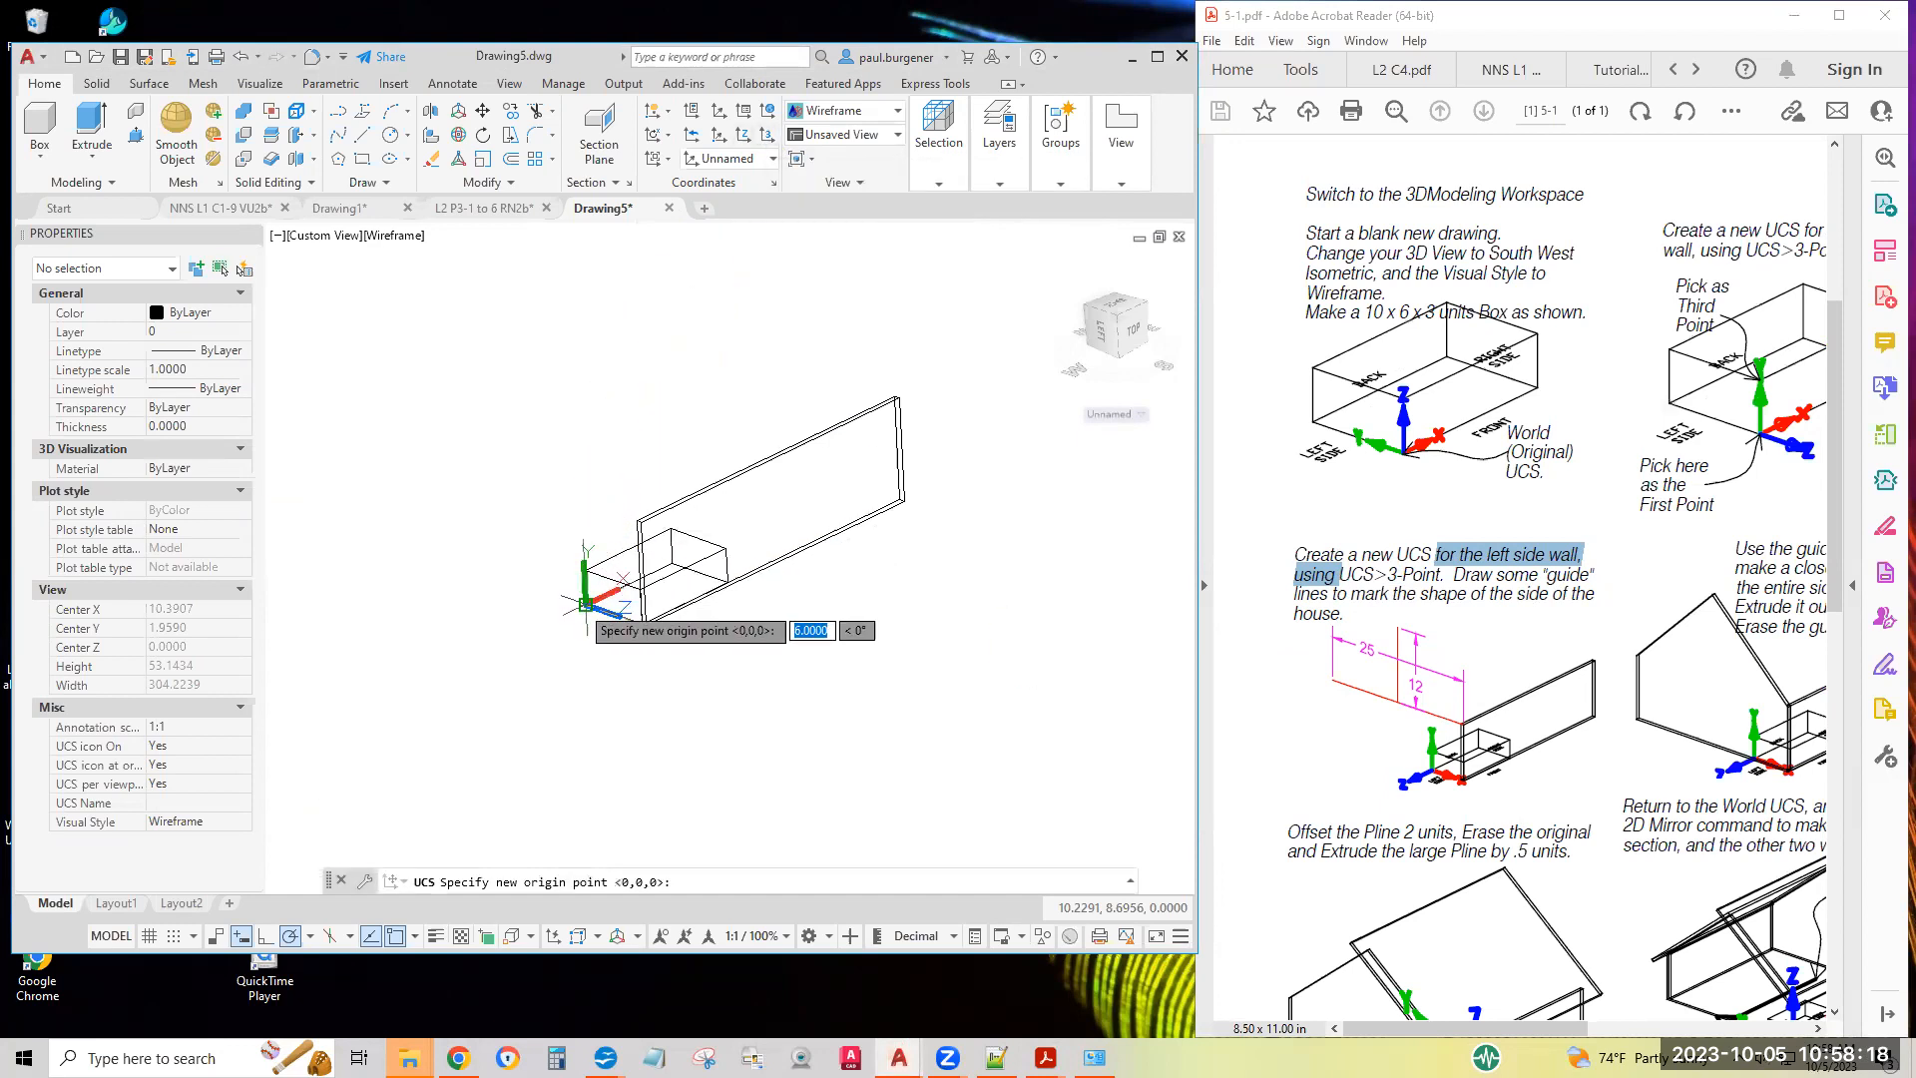
{"action": "scroll", "coordinate": [586, 605], "scroll_direction": "up", "scroll_amount": 3}
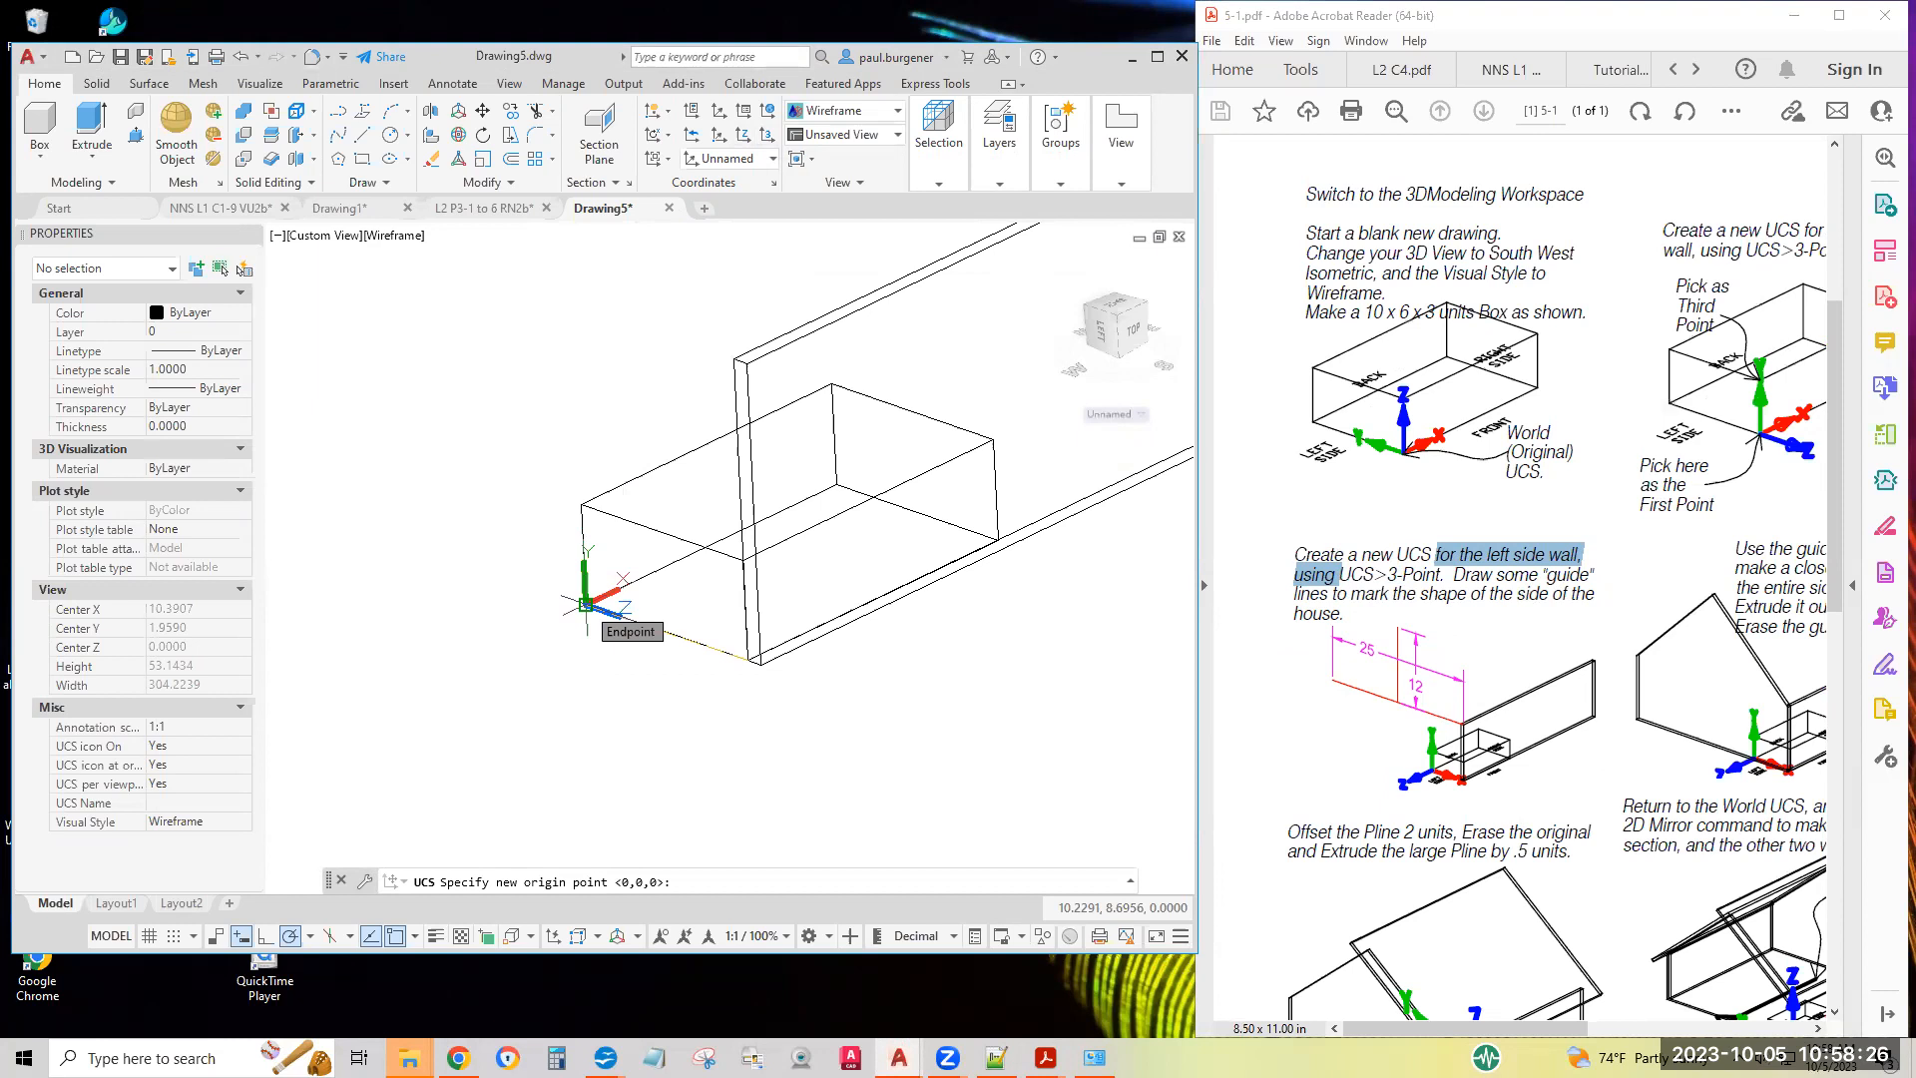
{"action": "left_click", "coordinate": [586, 605]}
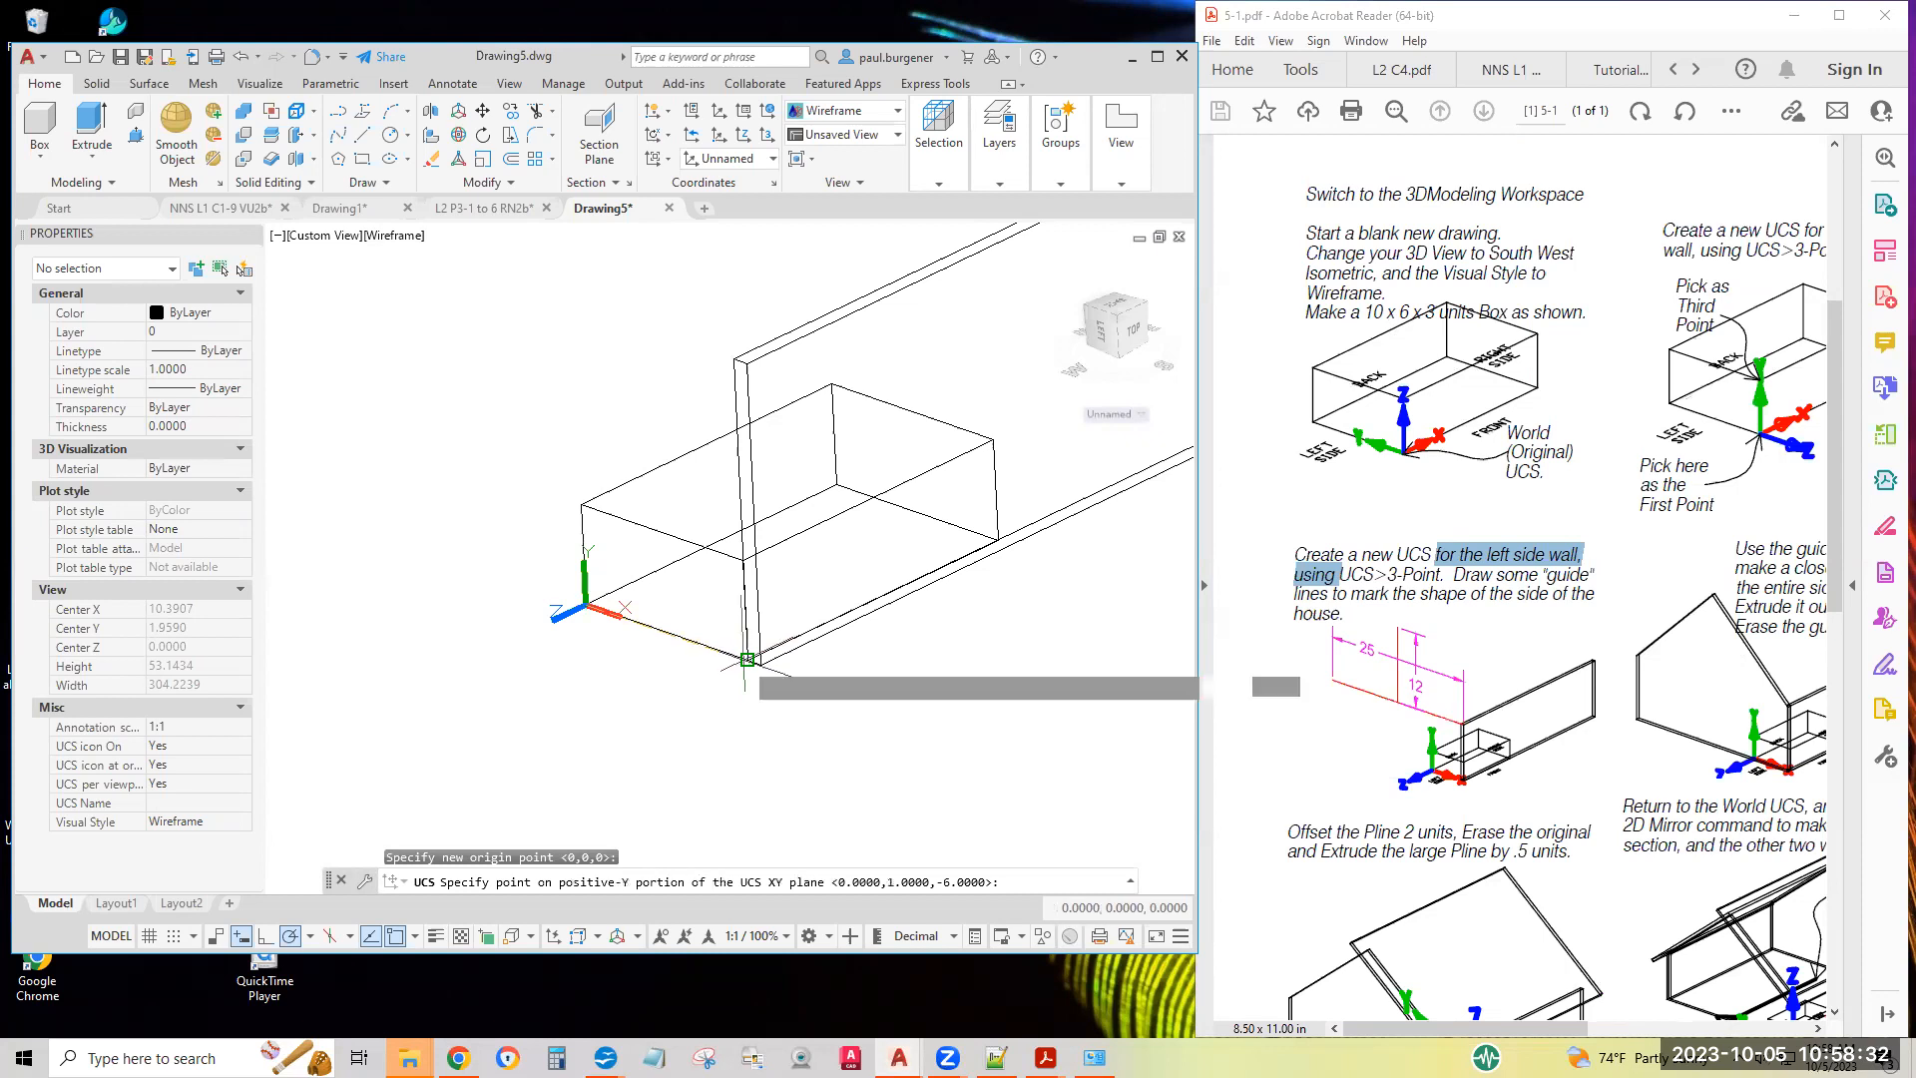
{"action": "left_click", "coordinate": [747, 660]}
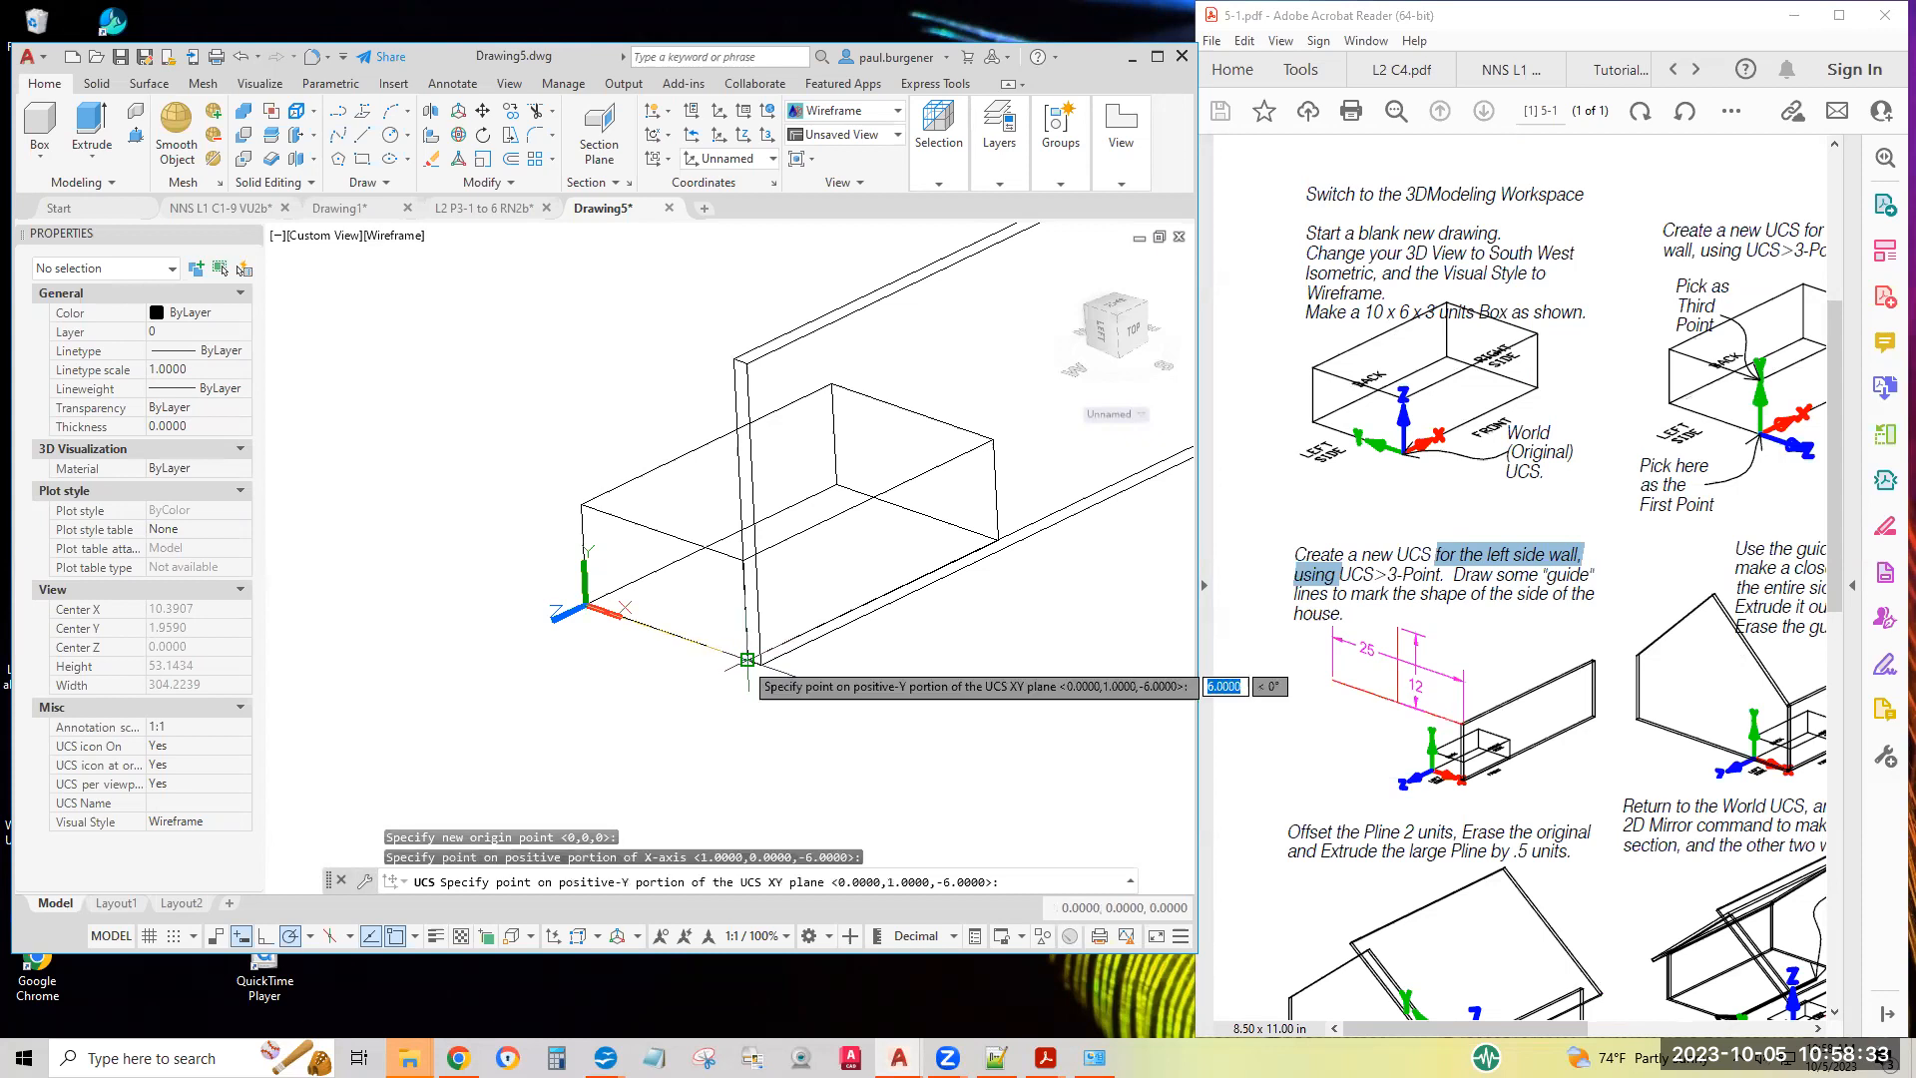
{"action": "left_click", "coordinate": [586, 493]}
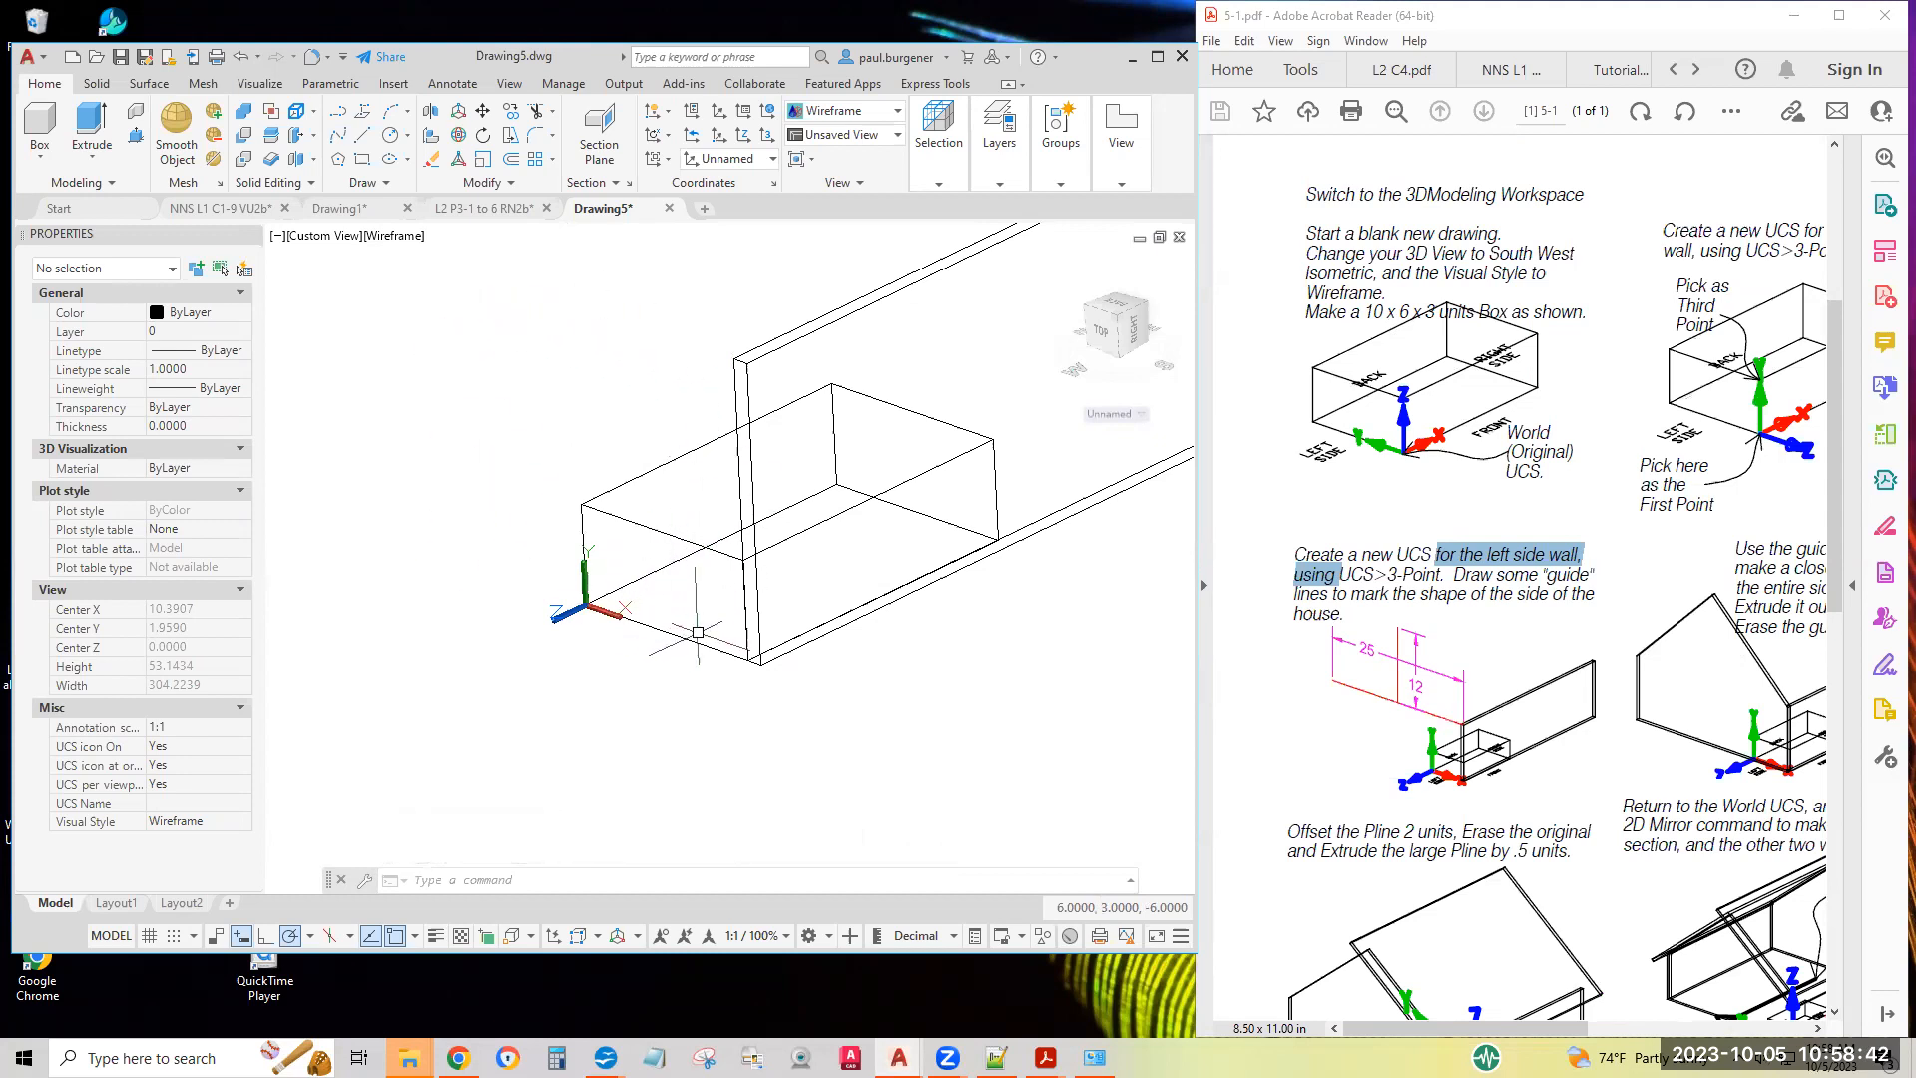
Draw a 25-unit guide line from the front wall's upper outer corner on the left side, running toward the rear along negative X
{"action": "middle_click_drag", "start_coordinate": [618, 480], "coordinate": [701, 649], "text": "shift"}
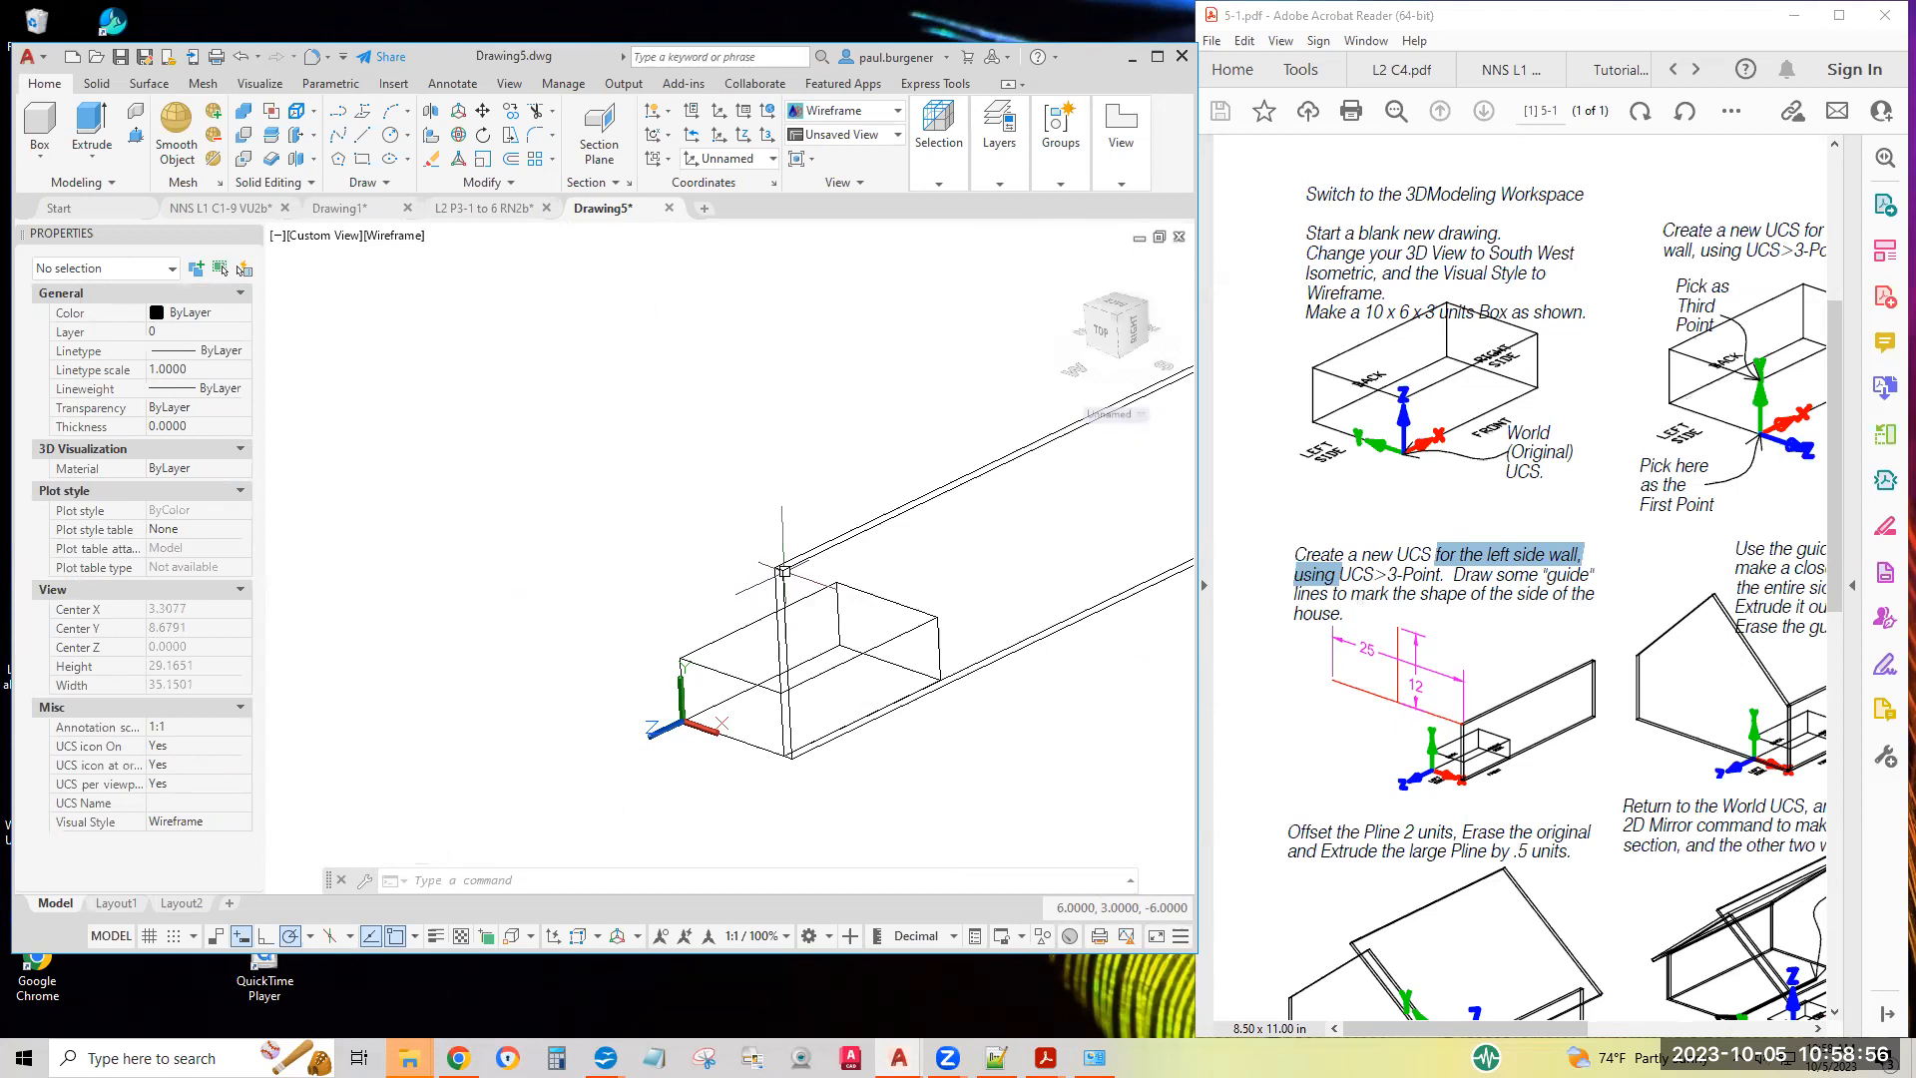
{"action": "scroll", "coordinate": [784, 573], "scroll_direction": "up", "scroll_amount": 4}
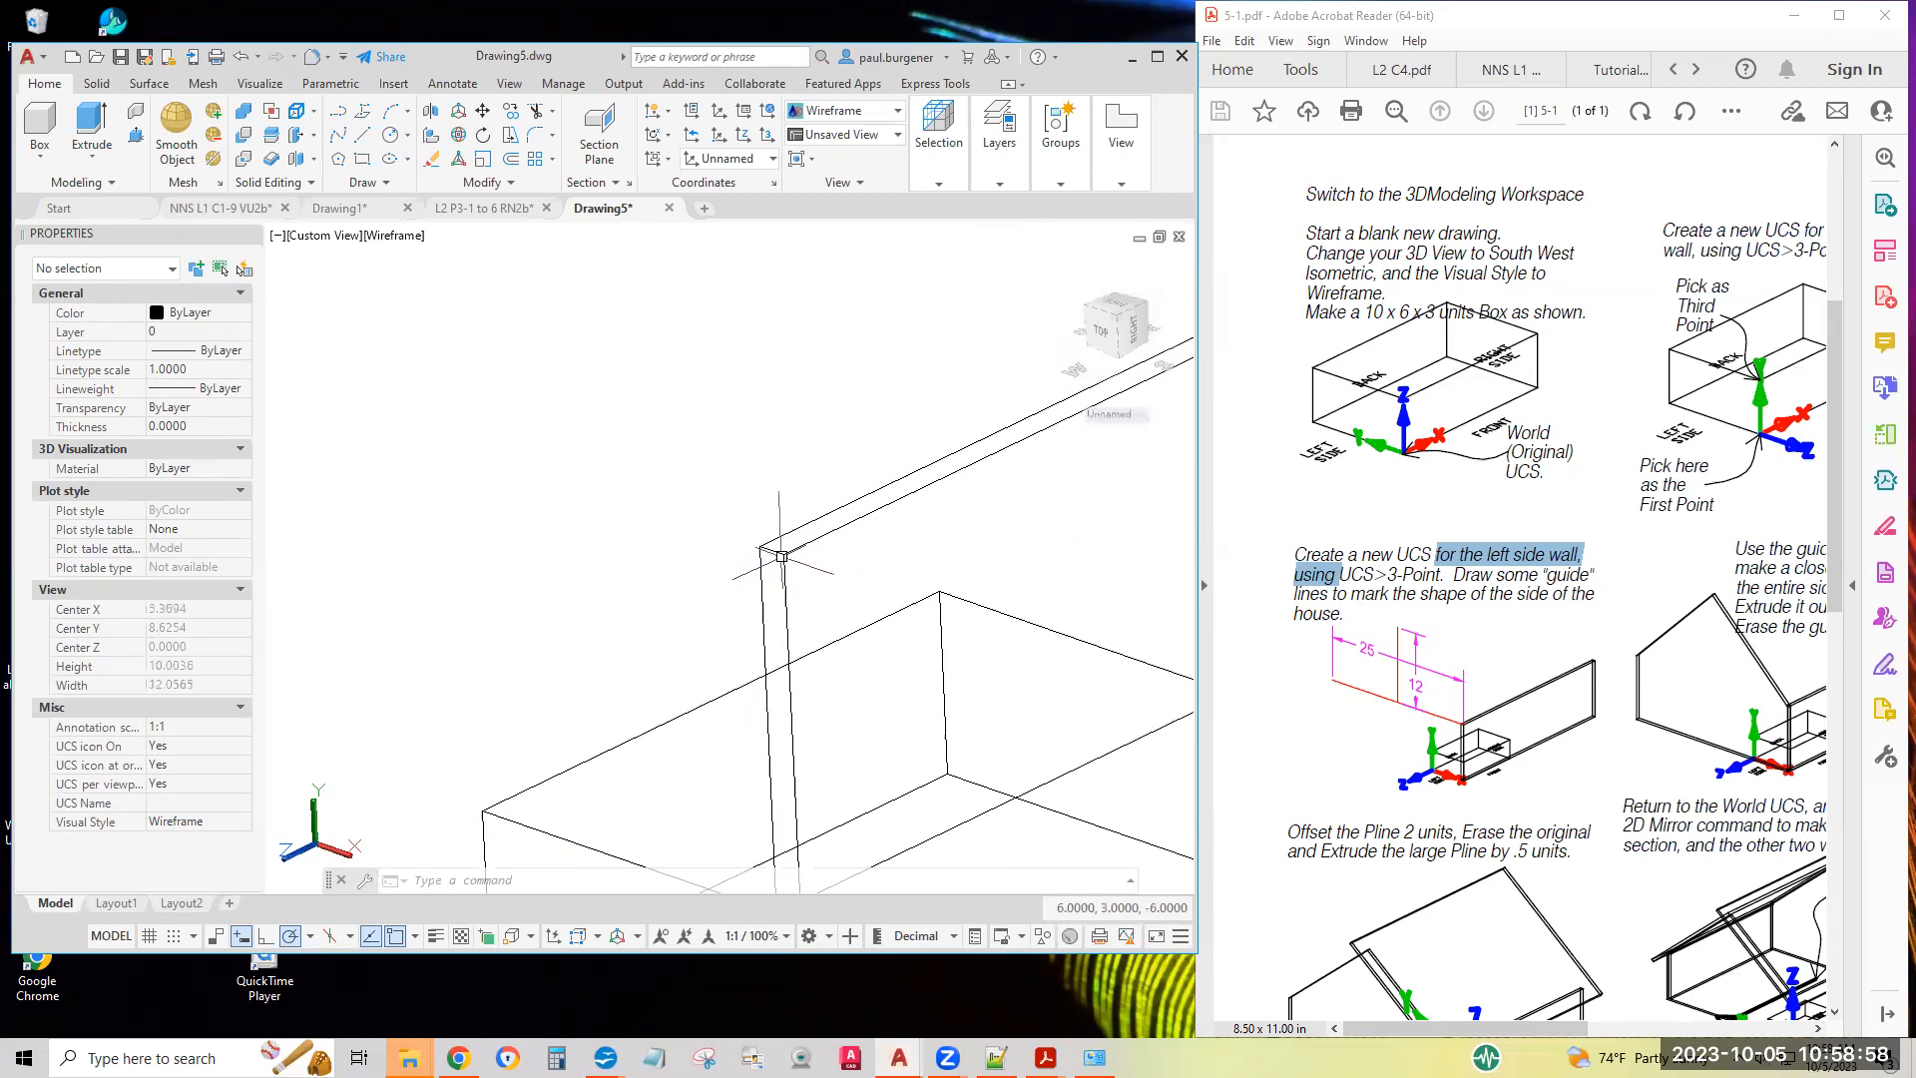
{"action": "scroll", "coordinate": [781, 556], "scroll_direction": "down", "scroll_amount": 5}
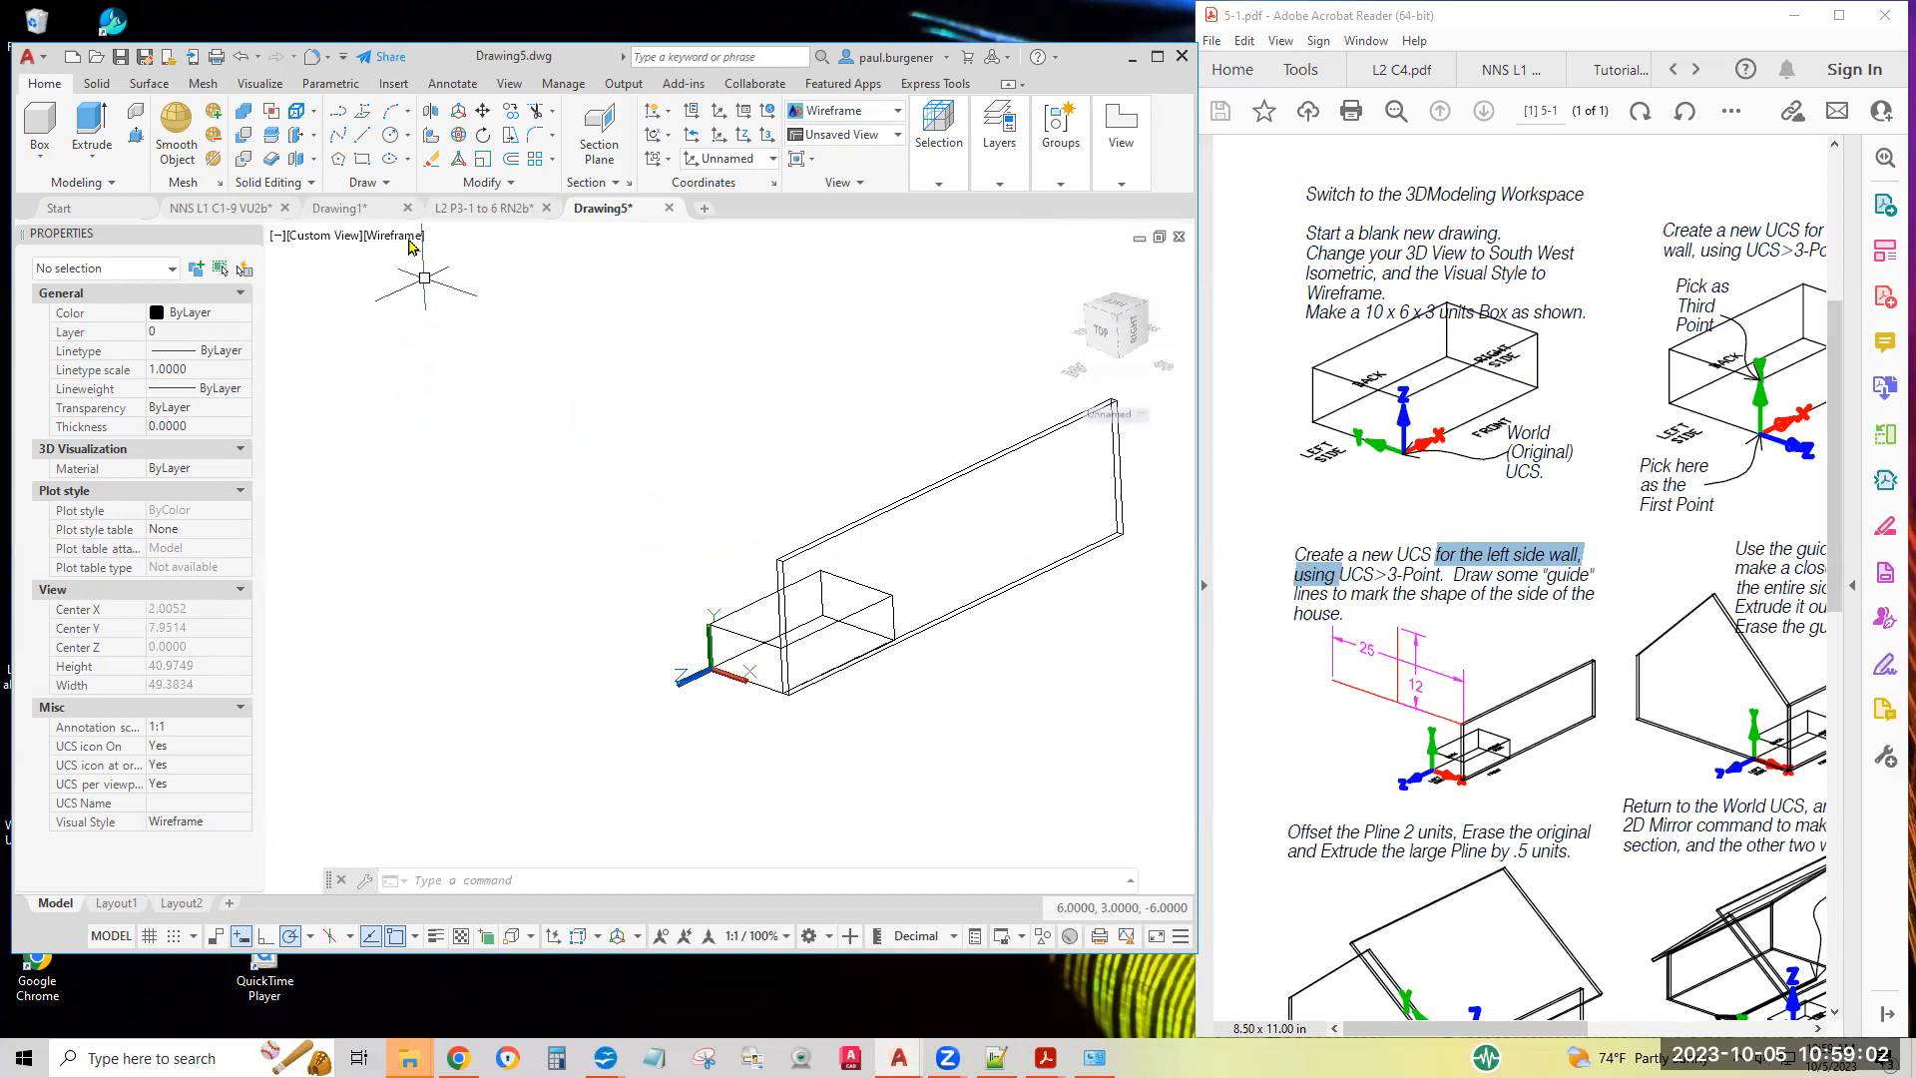
{"action": "left_click", "coordinate": [362, 133]}
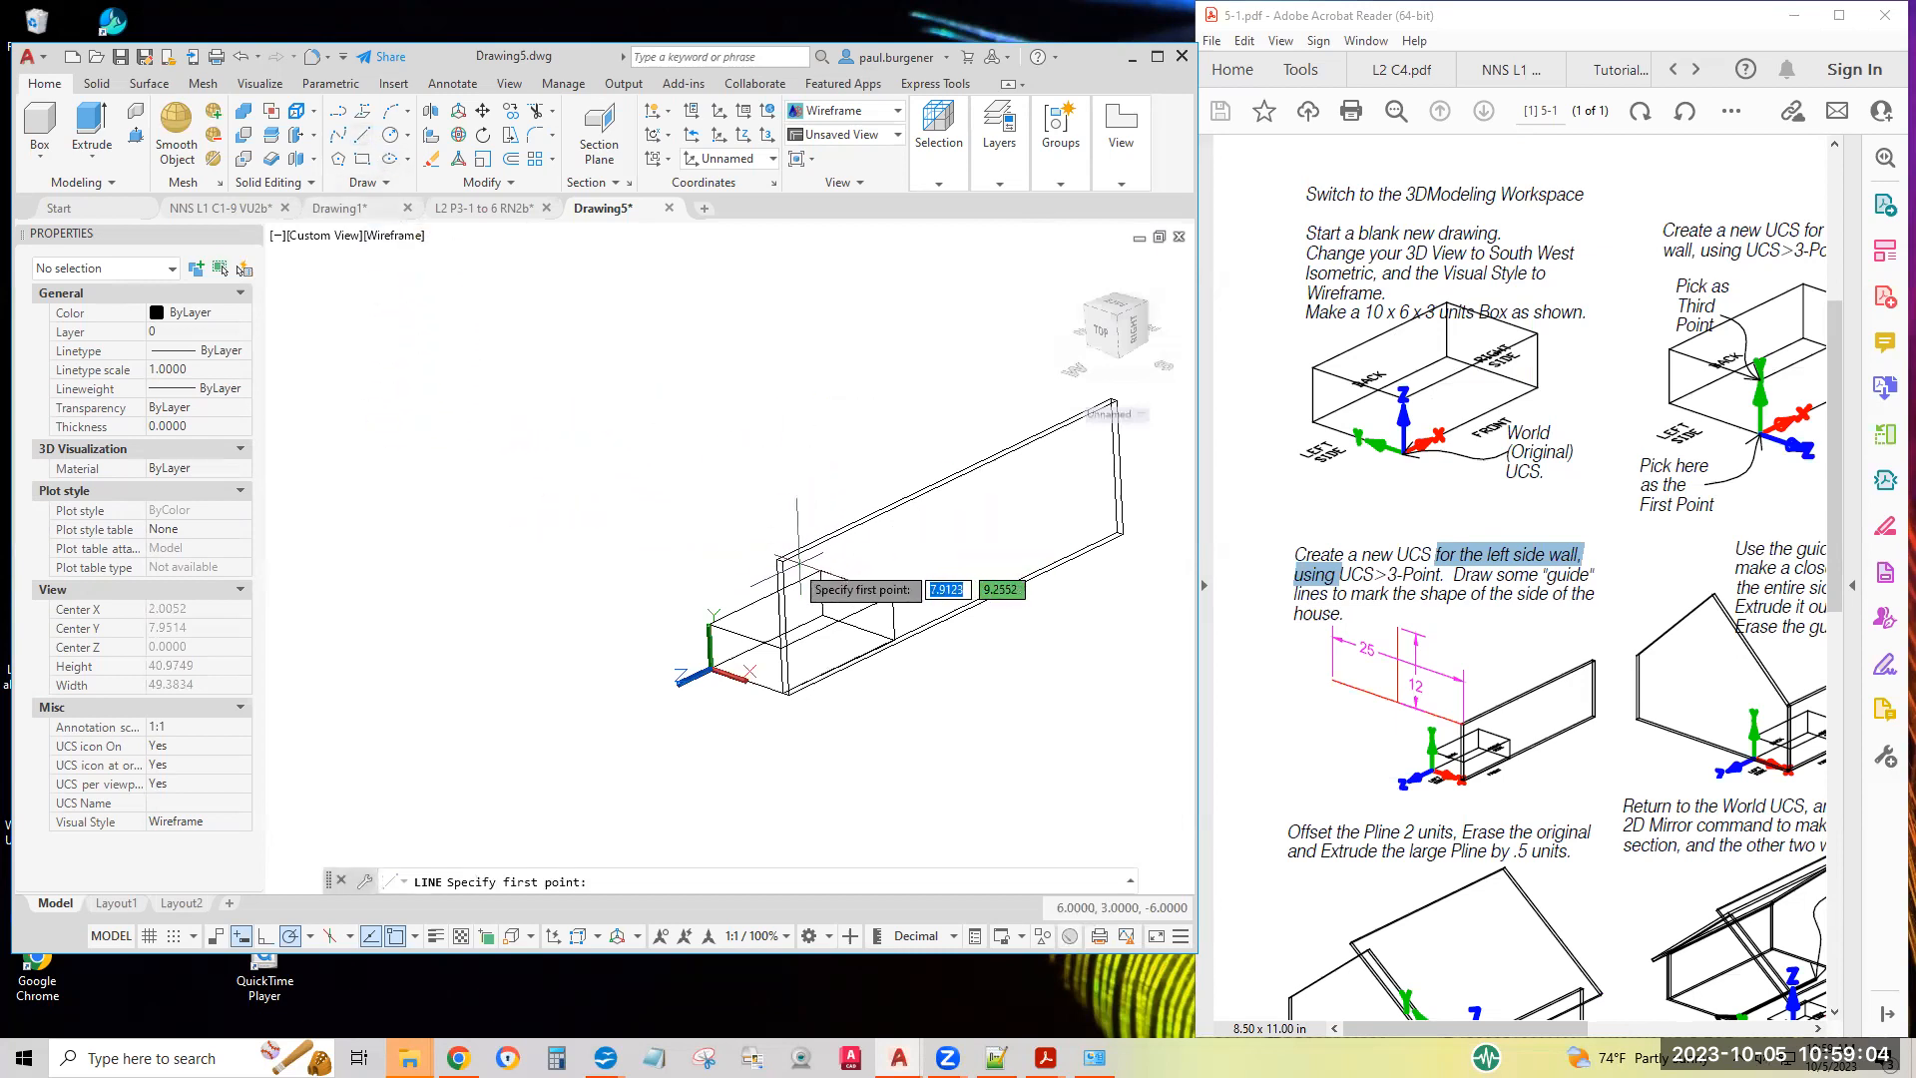
{"action": "scroll", "coordinate": [782, 560], "scroll_direction": "up", "scroll_amount": 5}
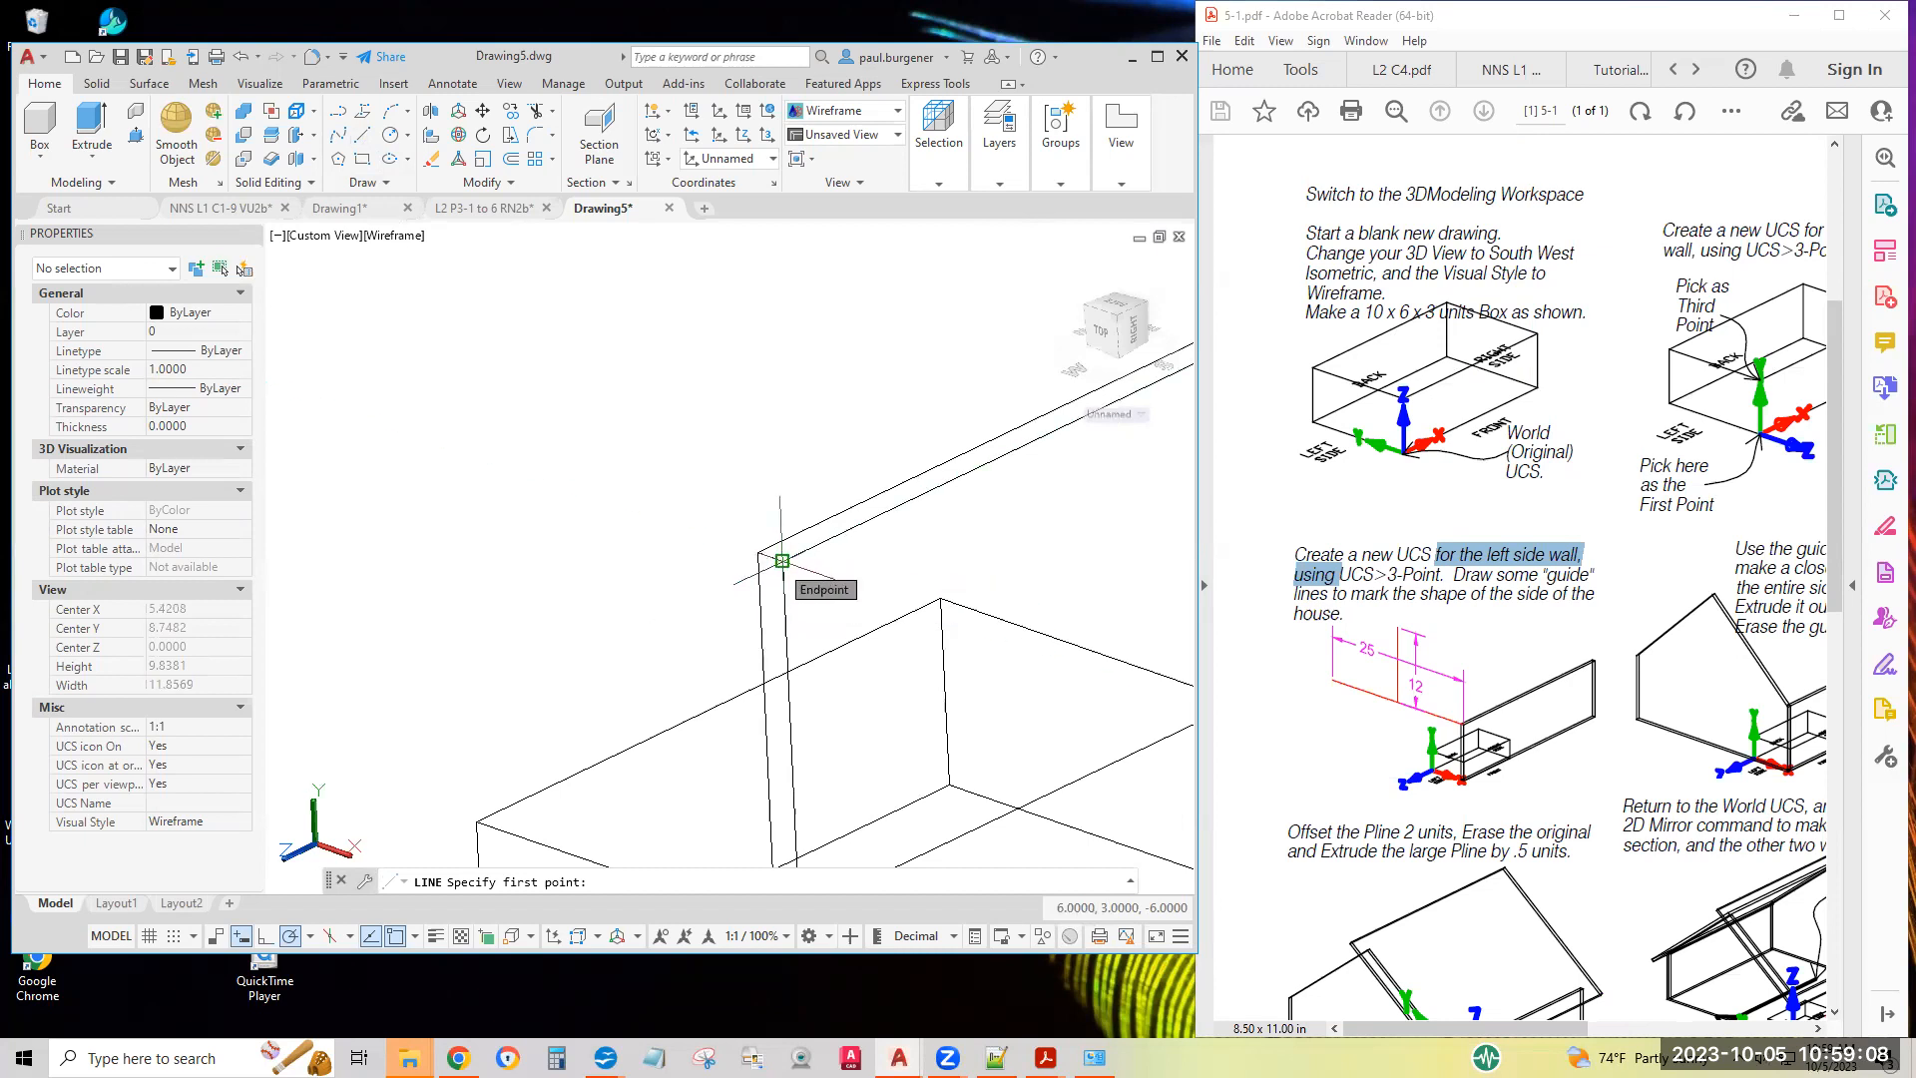
{"action": "left_click", "coordinate": [781, 559]}
{"action": "scroll", "coordinate": [567, 489], "scroll_direction": "down", "scroll_amount": 3}
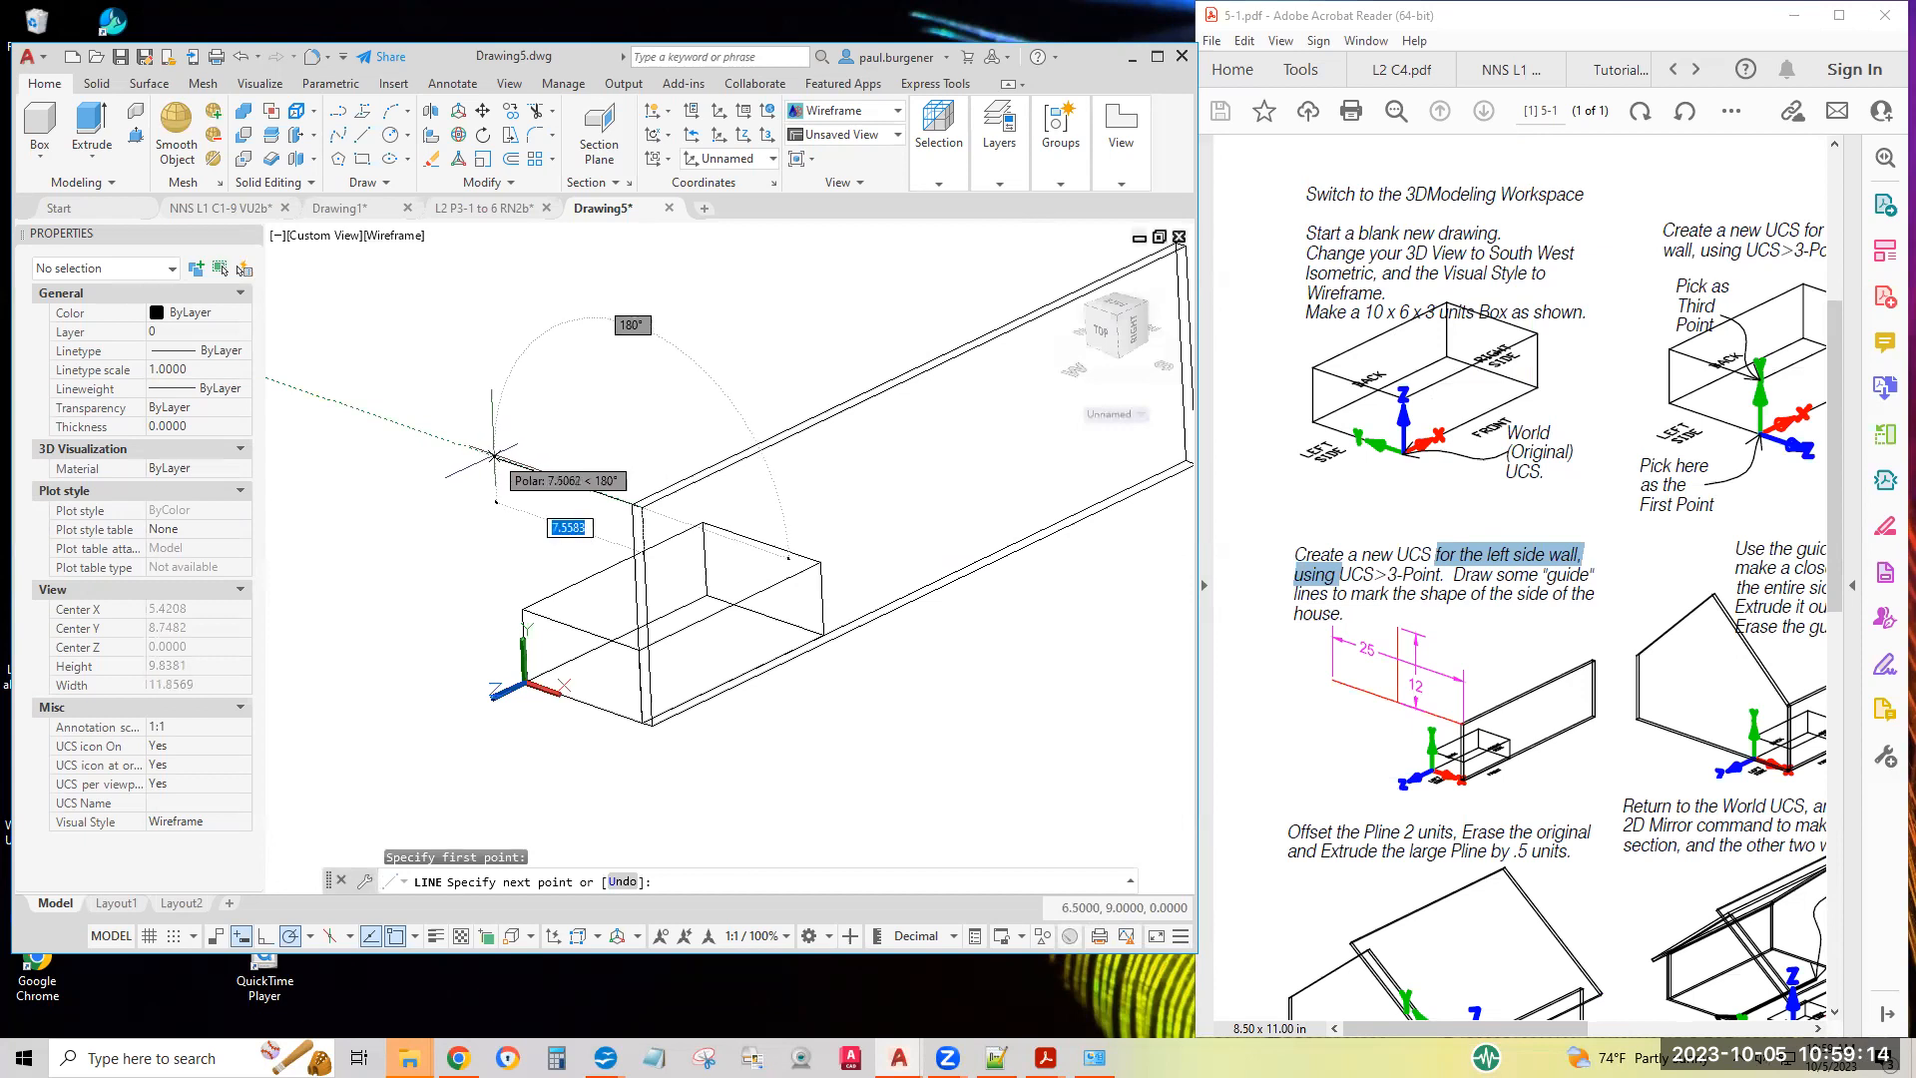
{"action": "type", "text": "25"}
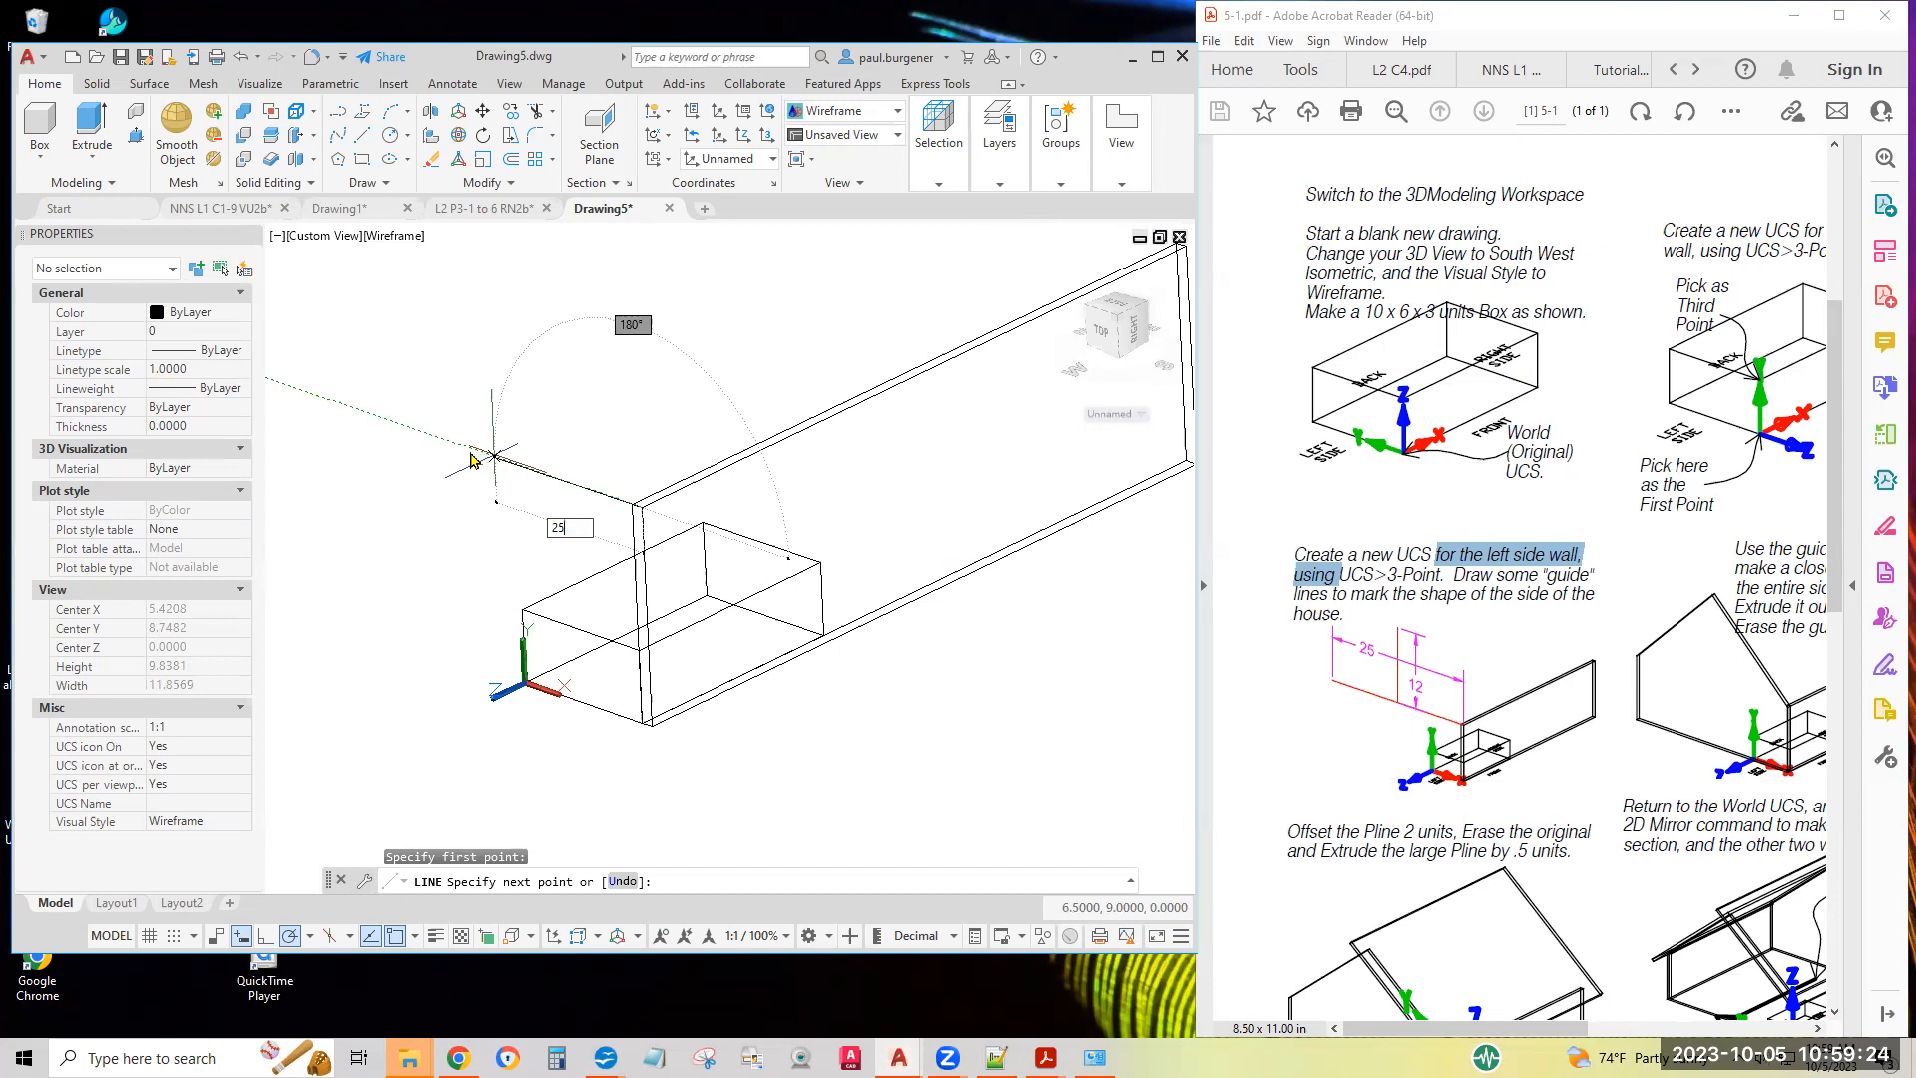
{"action": "key", "text": "Return"}
{"action": "scroll", "coordinate": [472, 573], "scroll_direction": "down", "scroll_amount": 5}
{"action": "middle_click_drag", "start_coordinate": [472, 573], "coordinate": [711, 617]}
{"action": "key", "text": "Return"}
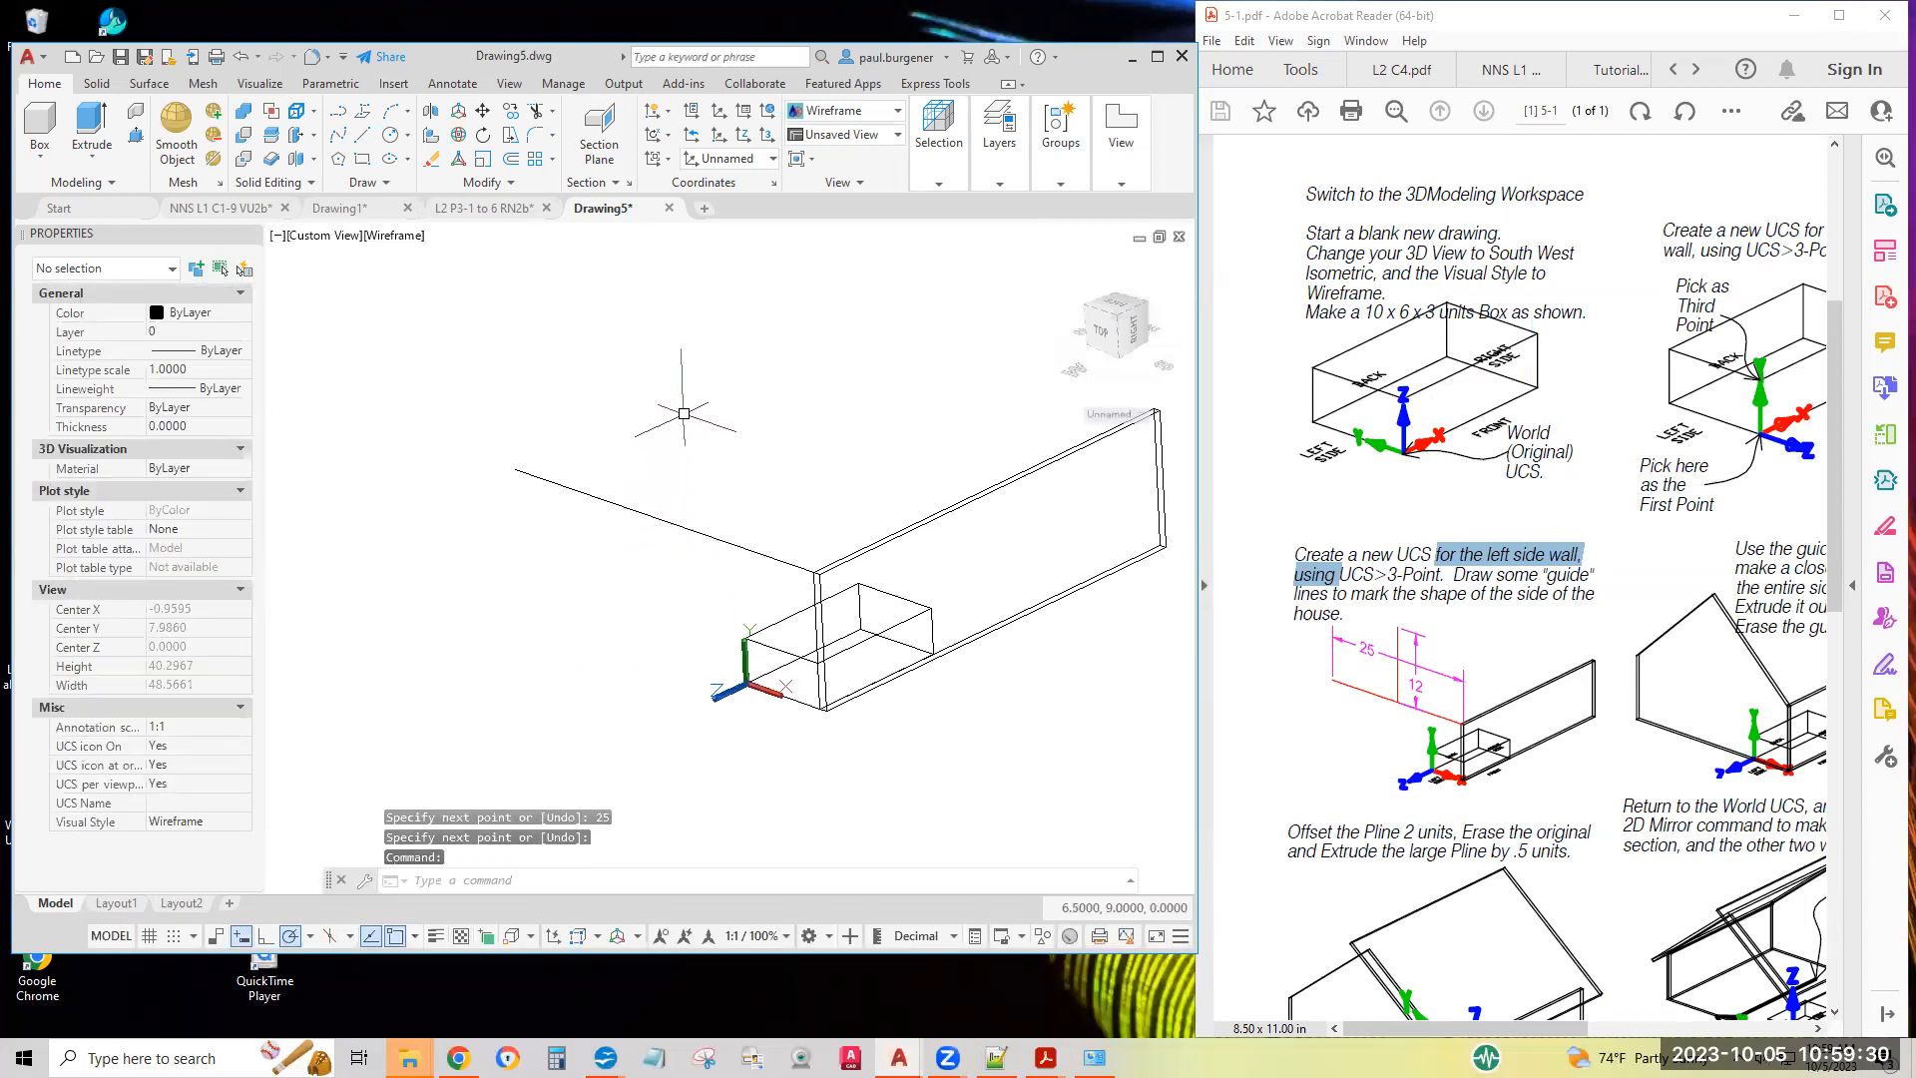
Draw a 12-unit guide line straight up from the midpoint of the 25-unit guide line
{"action": "double_click", "coordinate": [1420, 684]}
{"action": "left_click", "coordinate": [1296, 739]}
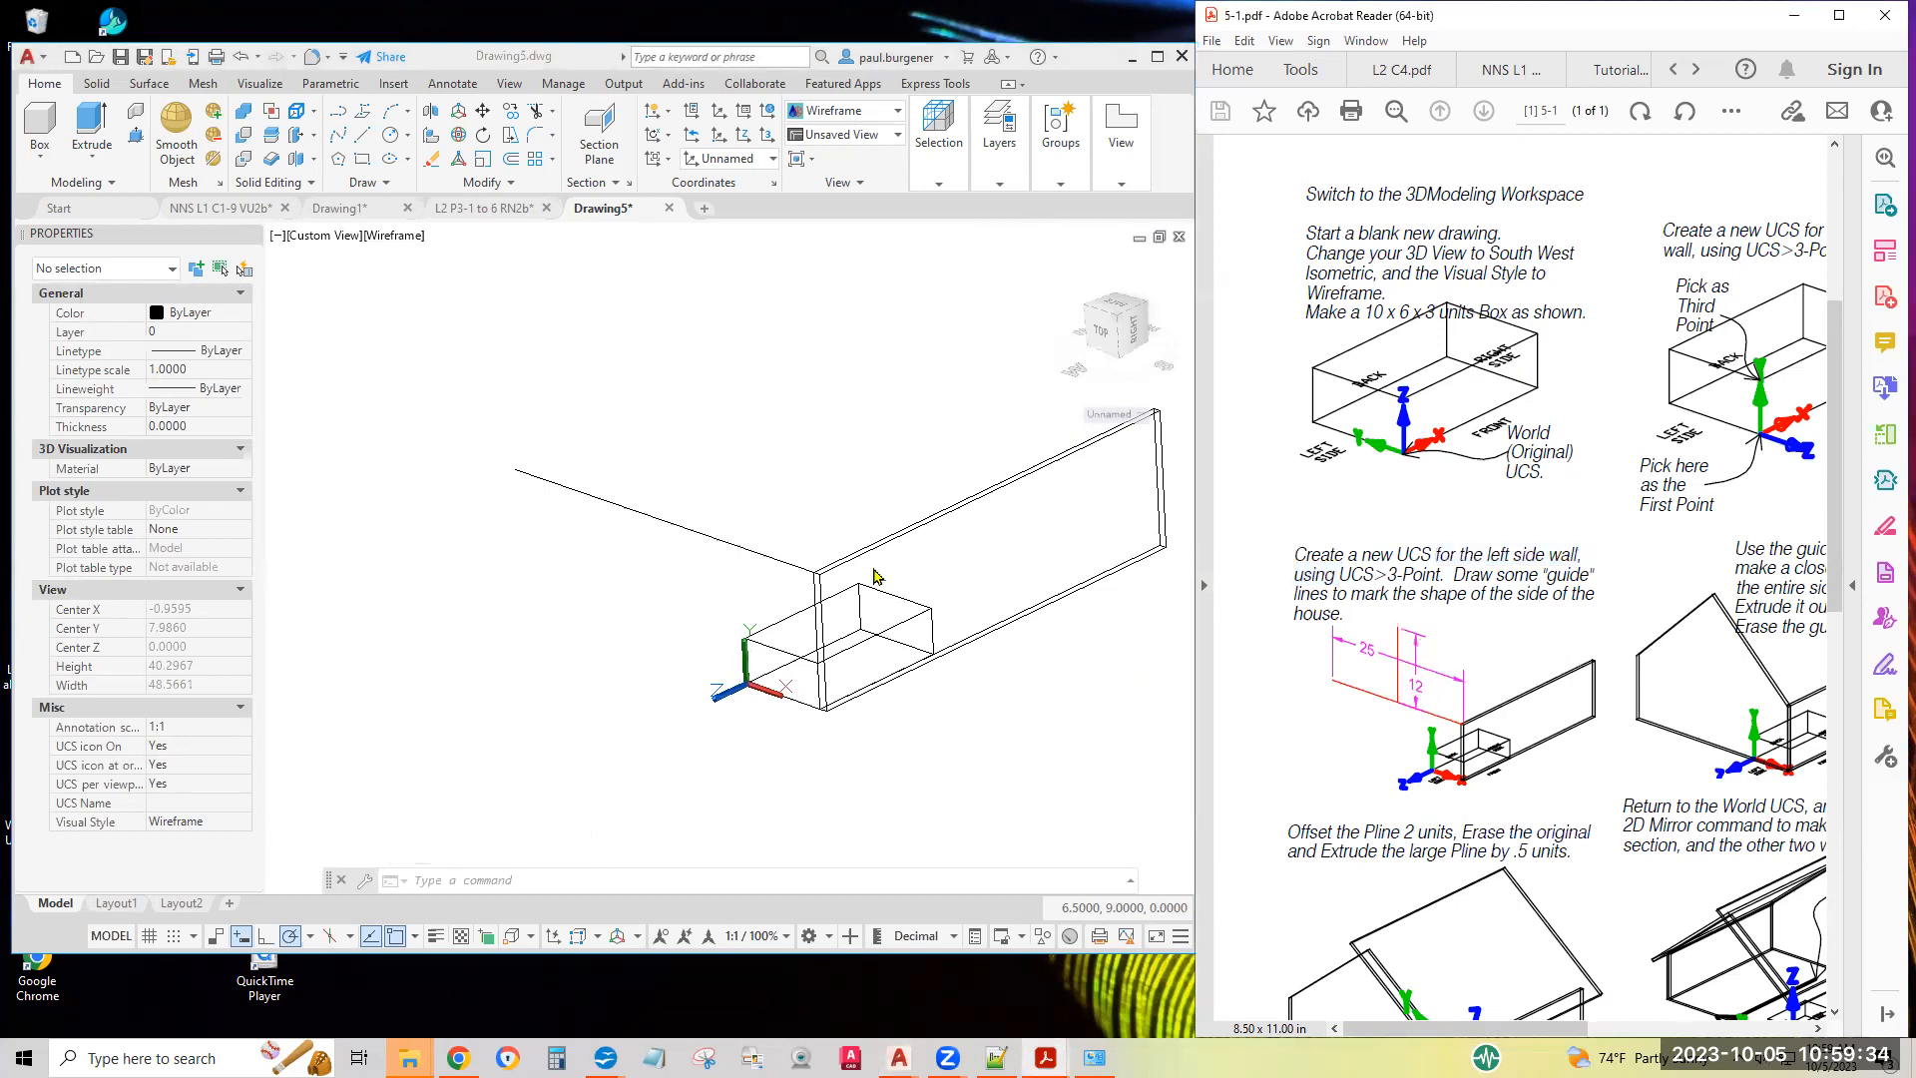
{"action": "left_click", "coordinate": [367, 143]}
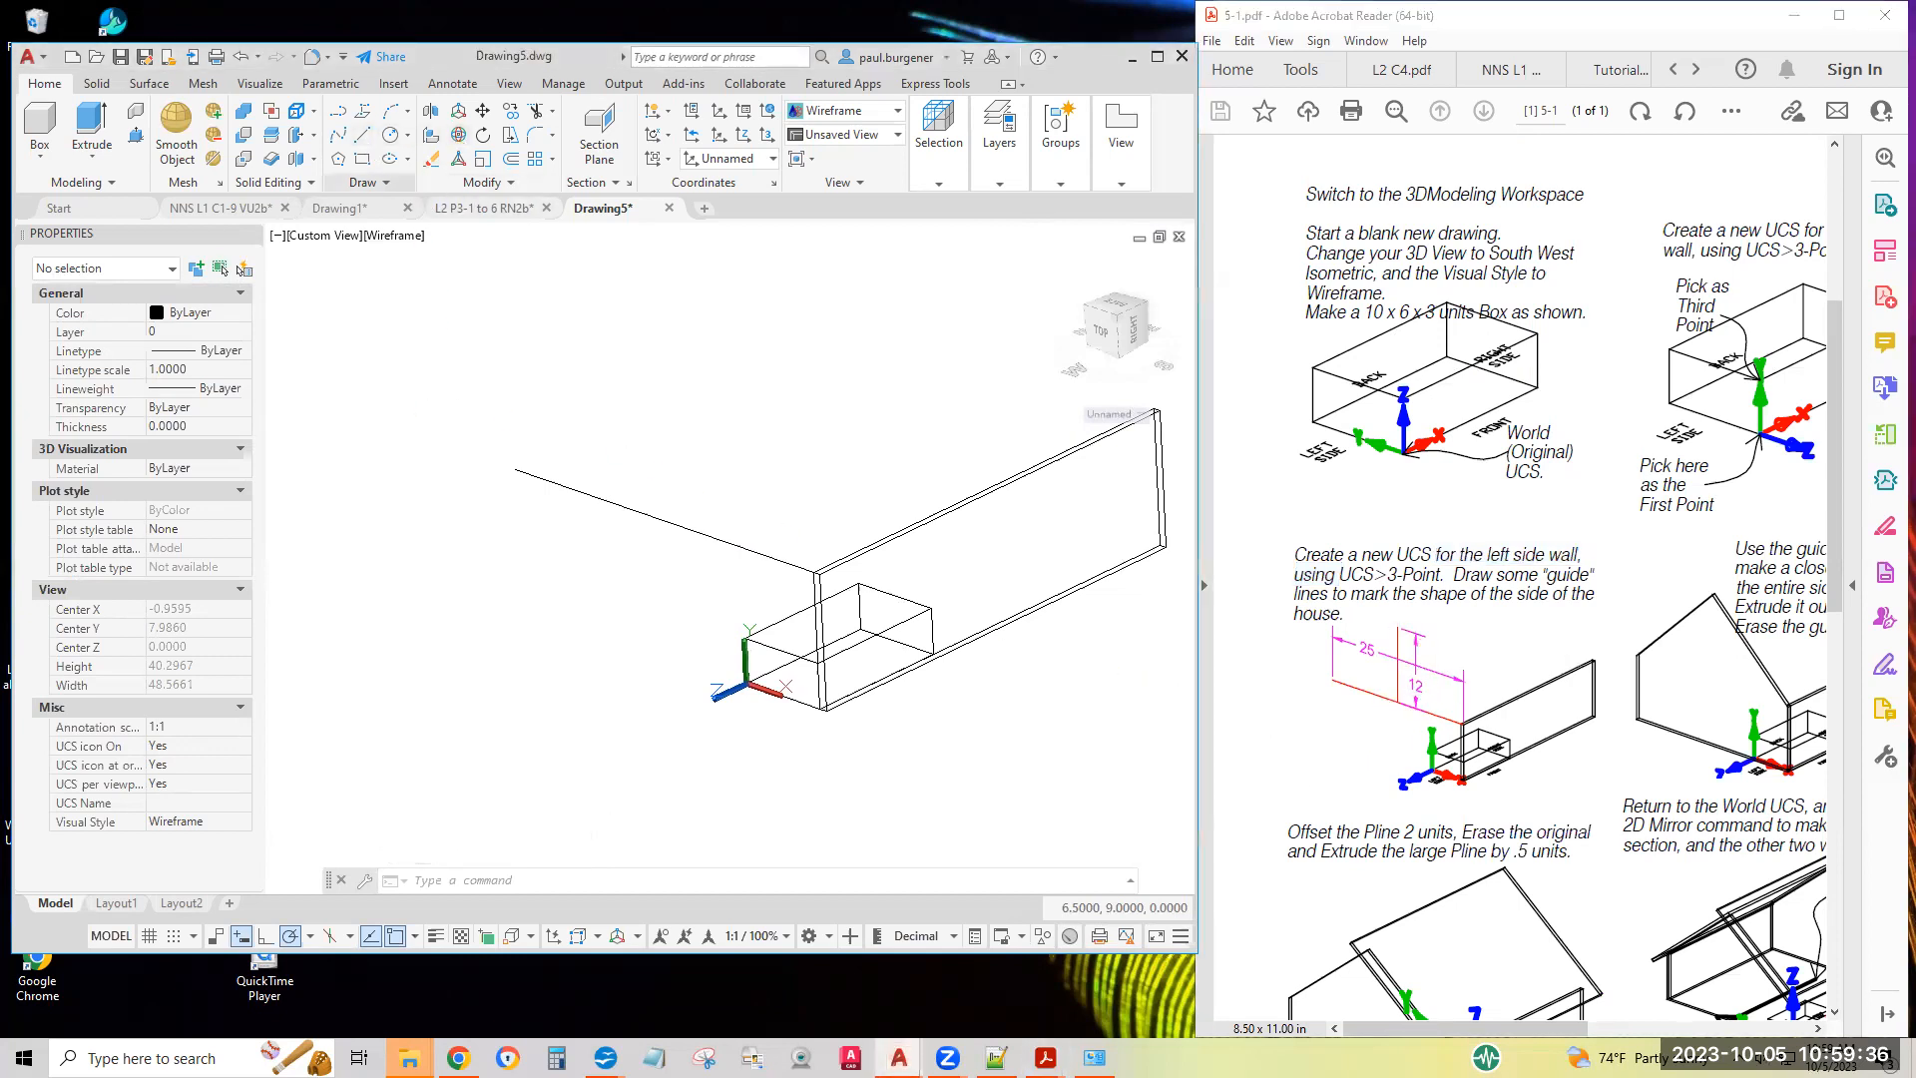
{"action": "left_click", "coordinate": [362, 137]}
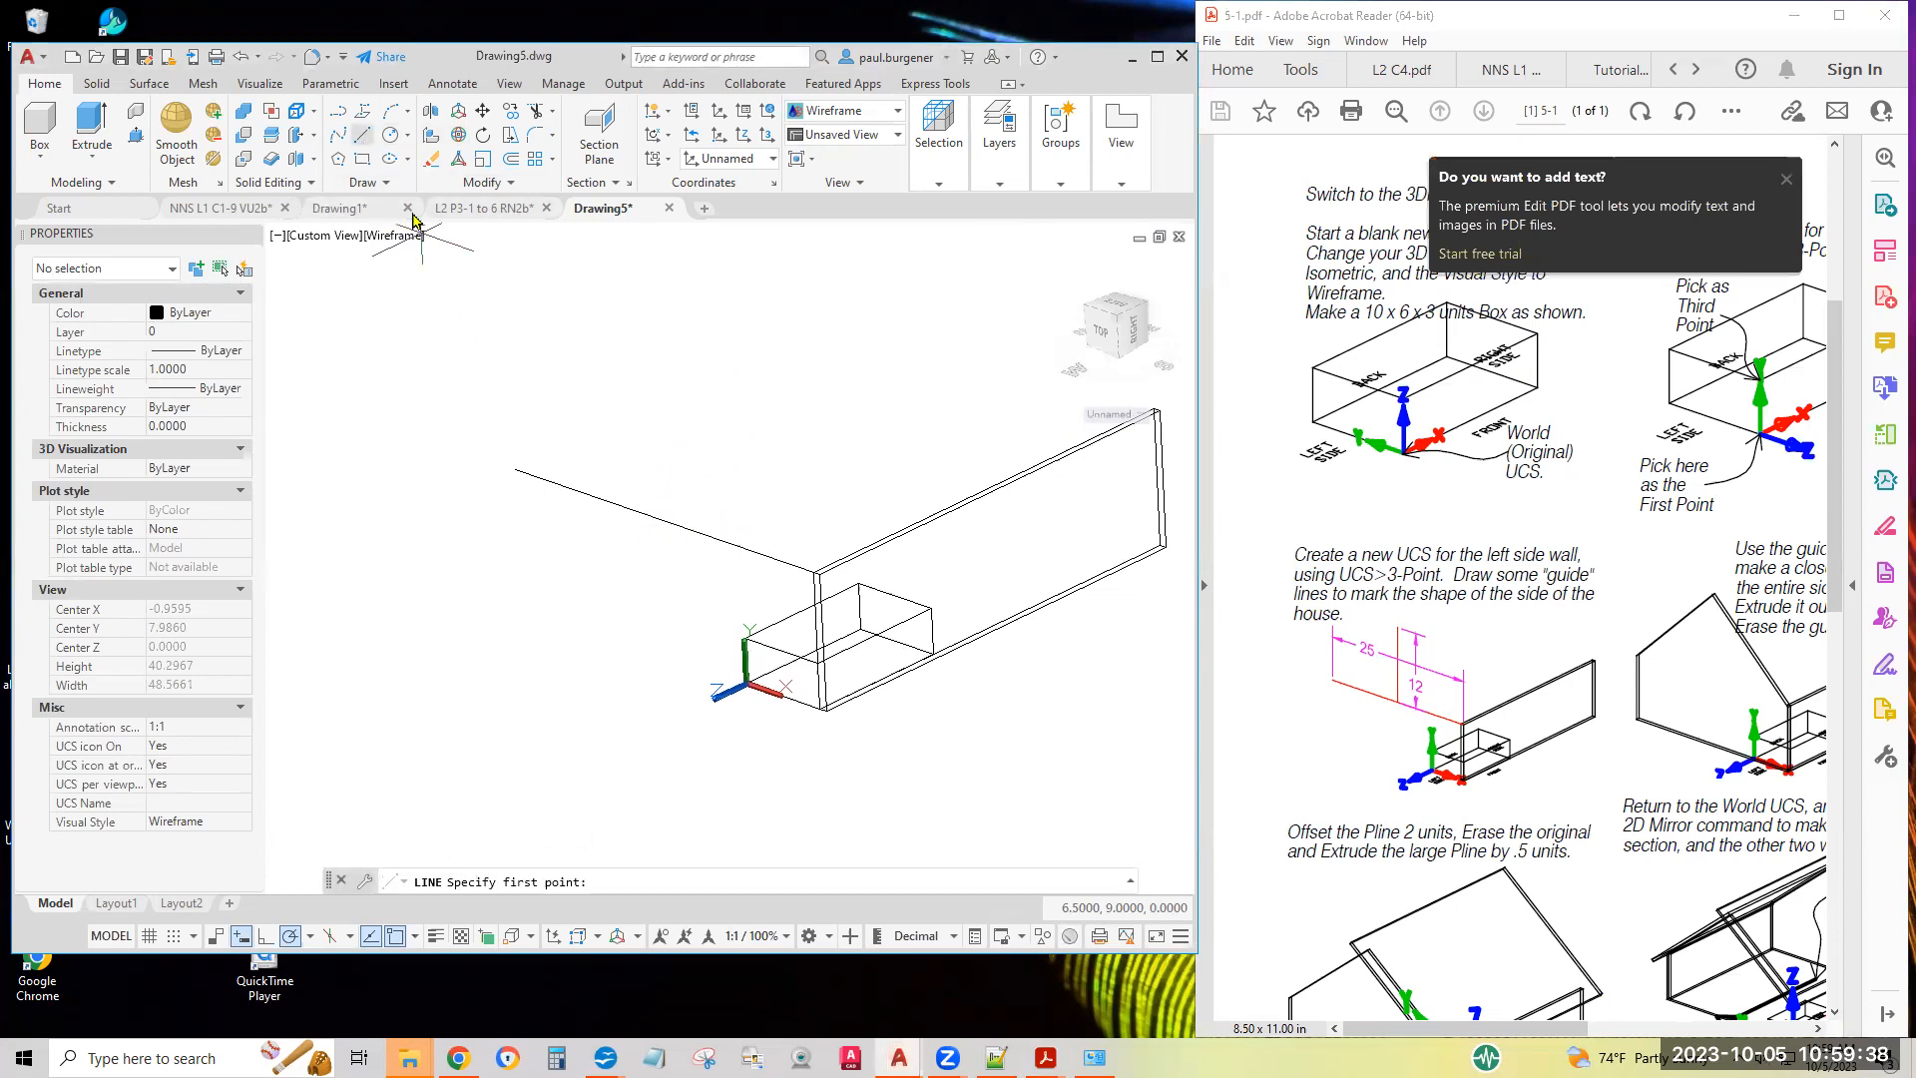
{"action": "left_click", "coordinate": [667, 520]}
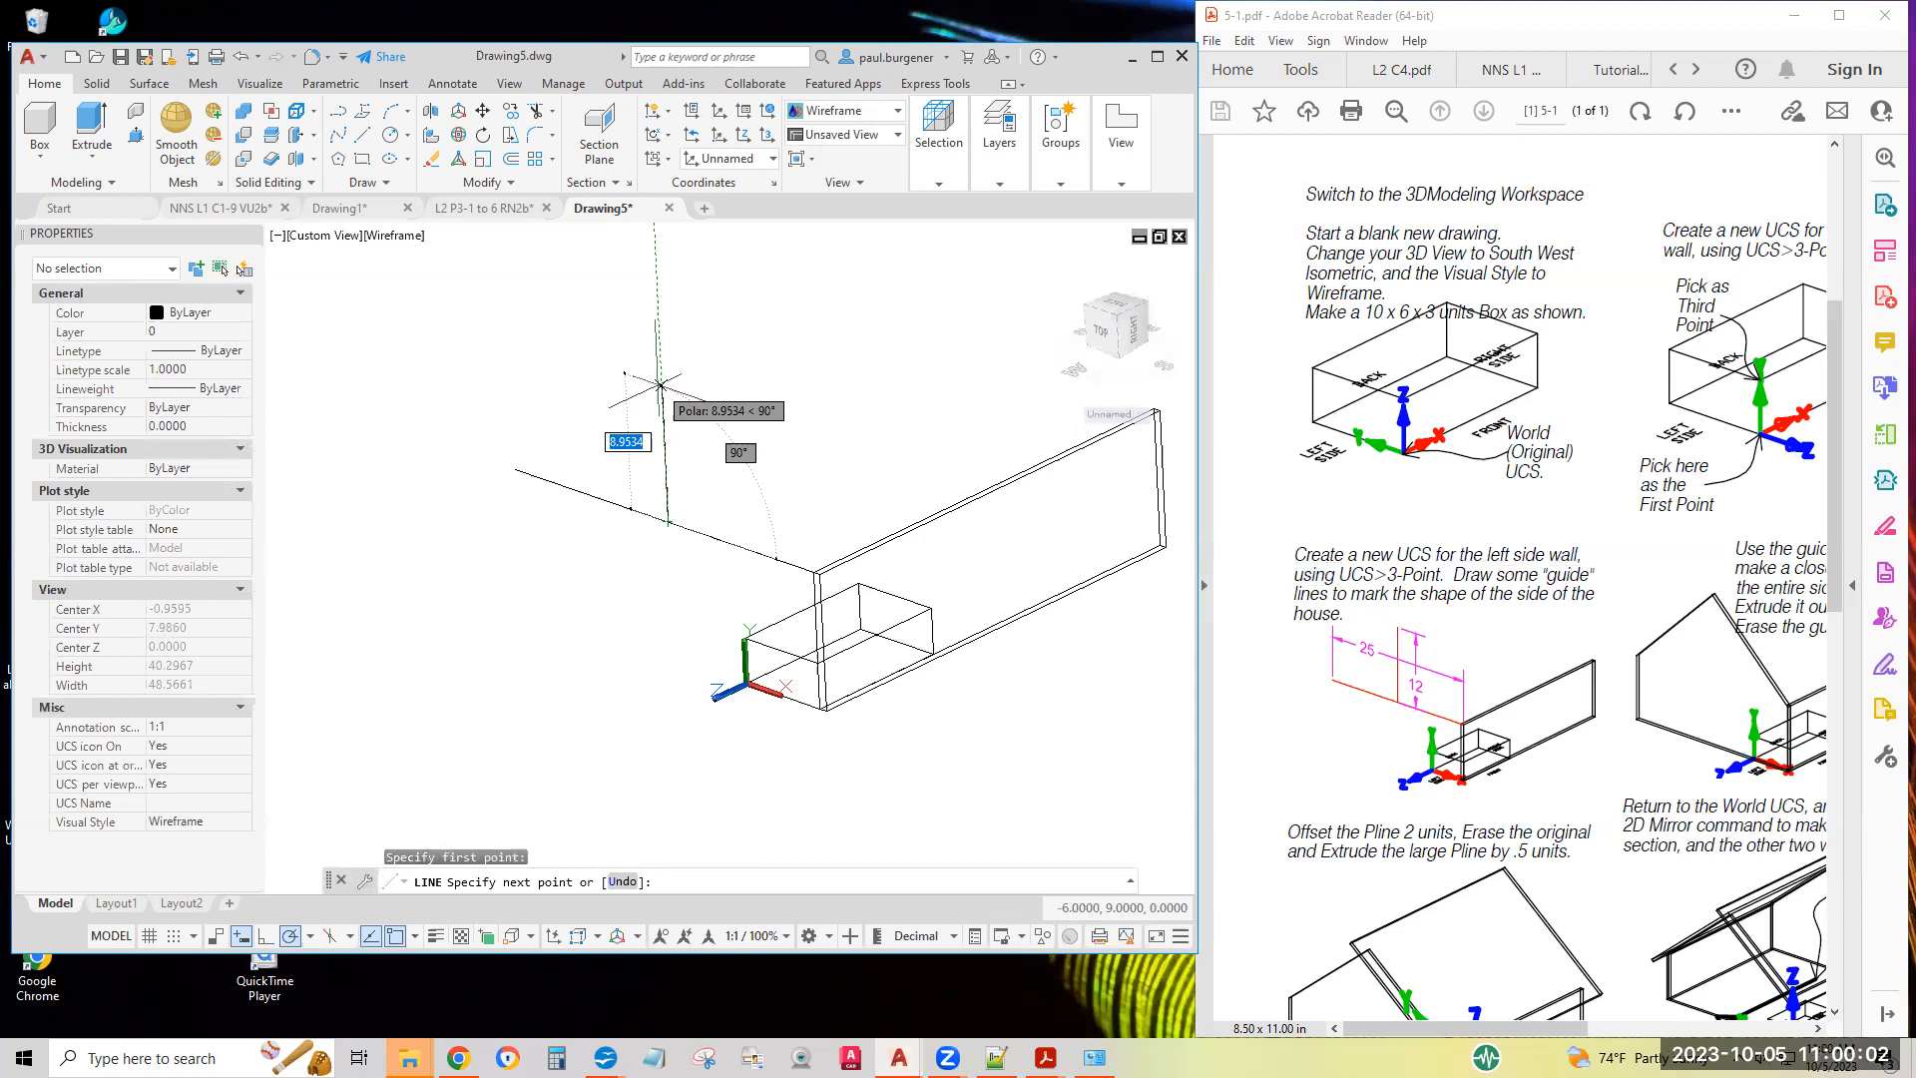
{"action": "type", "text": "12"}
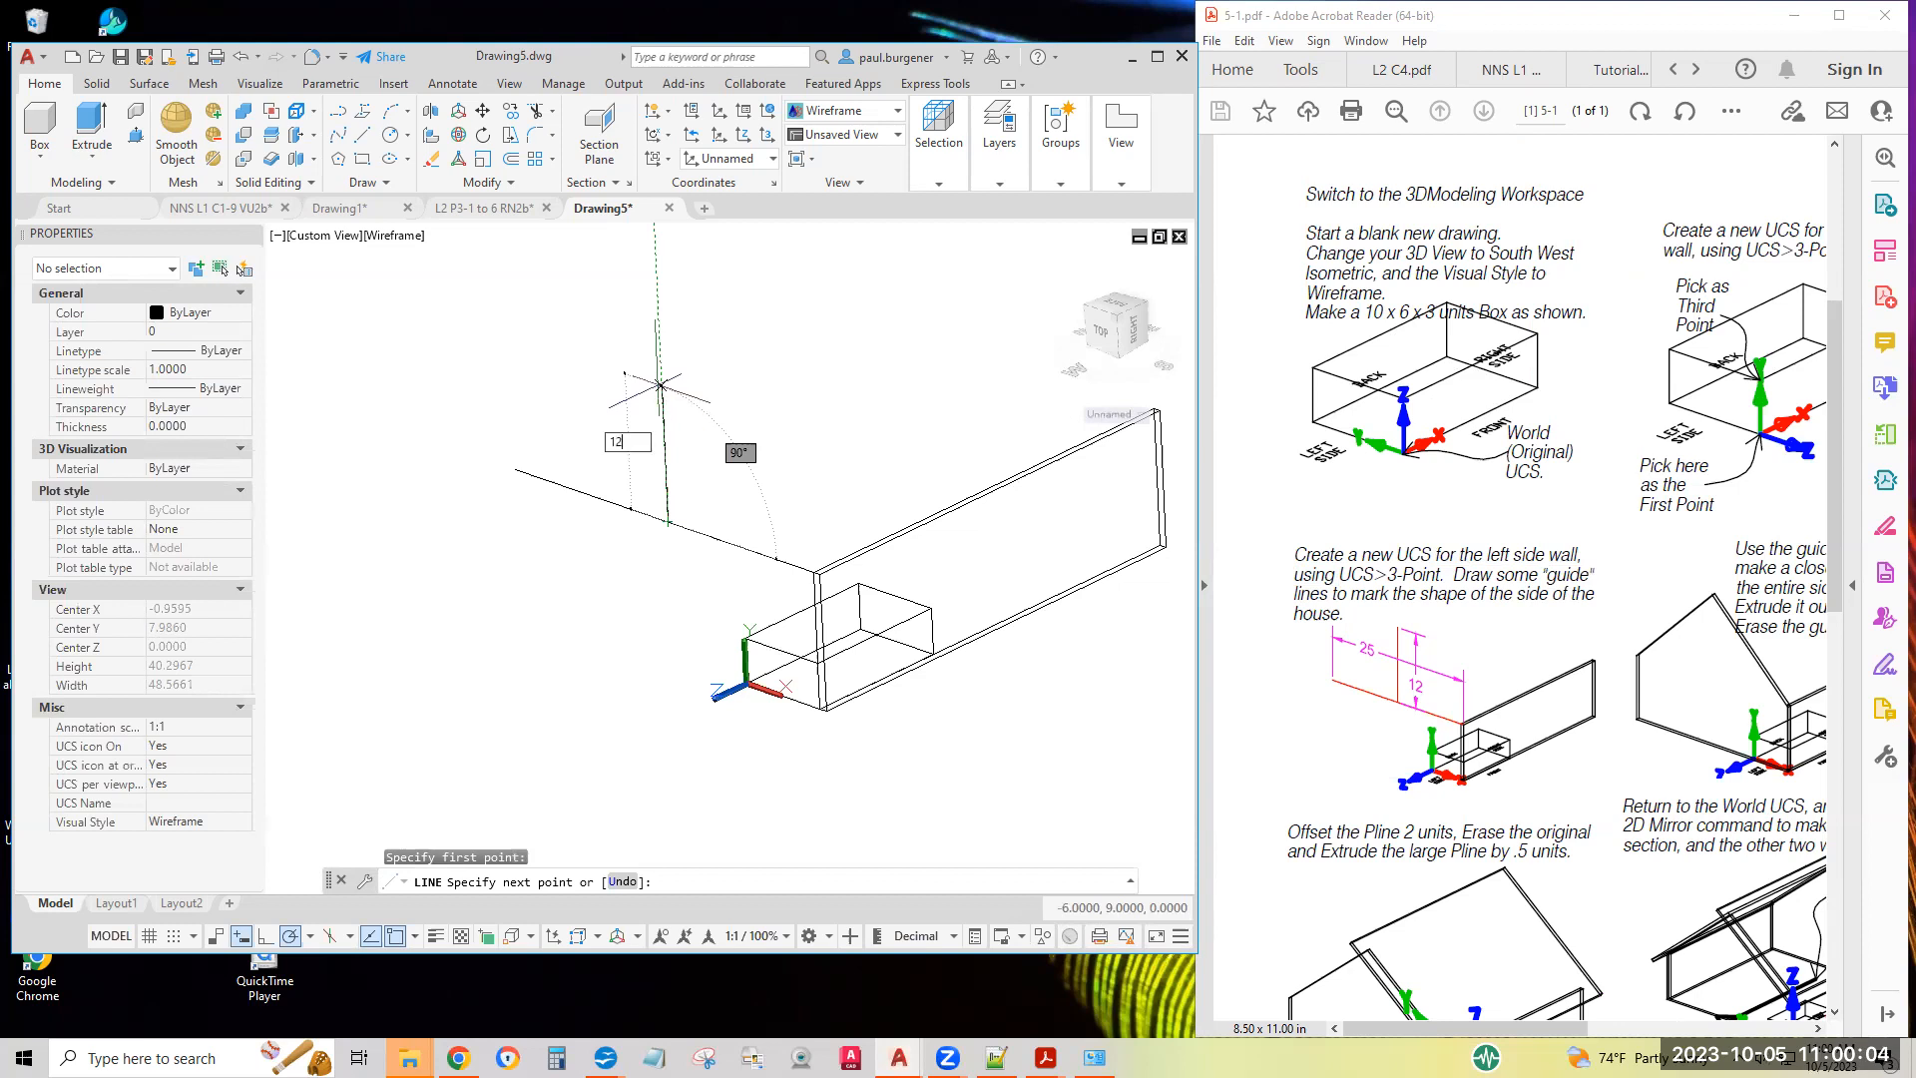
{"action": "key", "text": "Return"}
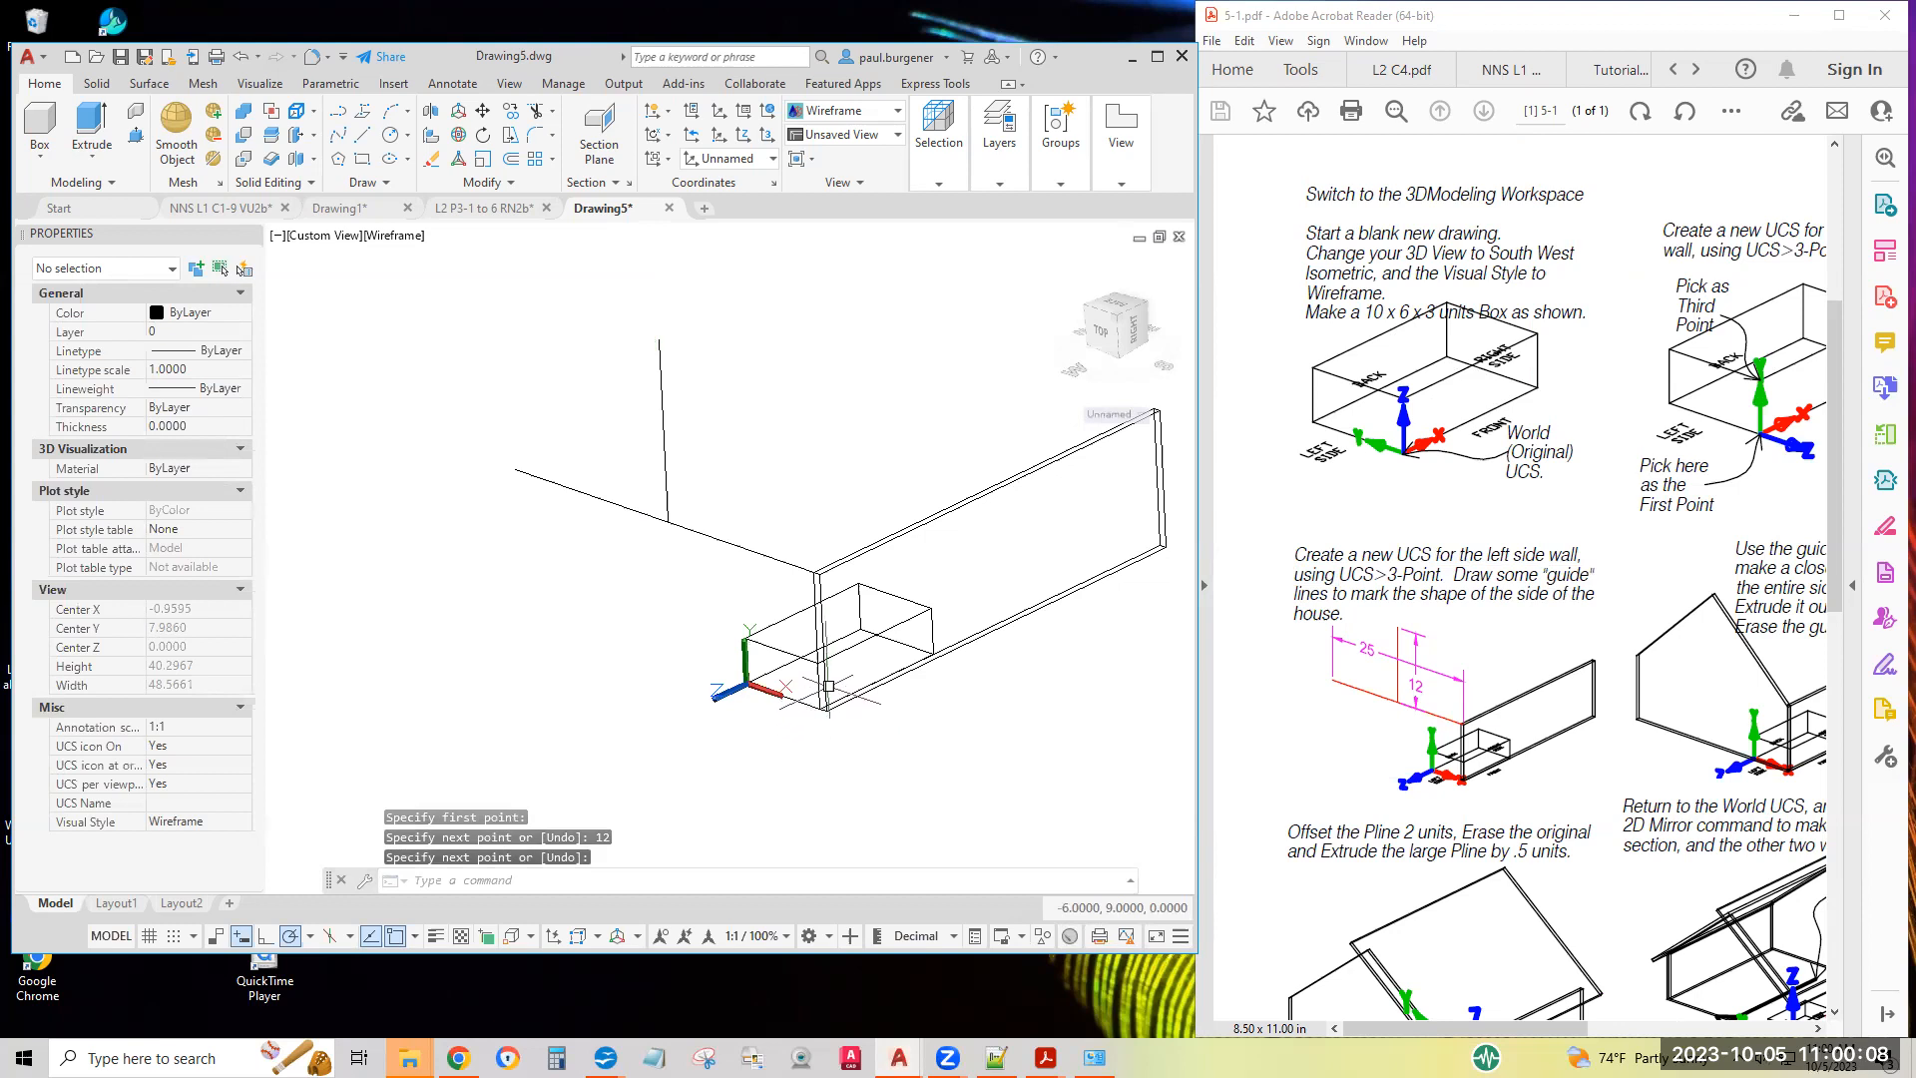
Trace the left side wall as a closed polyline from the front wall's lower outer corner, through the guide line endpoints, and down to the rear base corner
{"action": "scroll", "coordinate": [1560, 629], "scroll_direction": "right", "scroll_amount": 3}
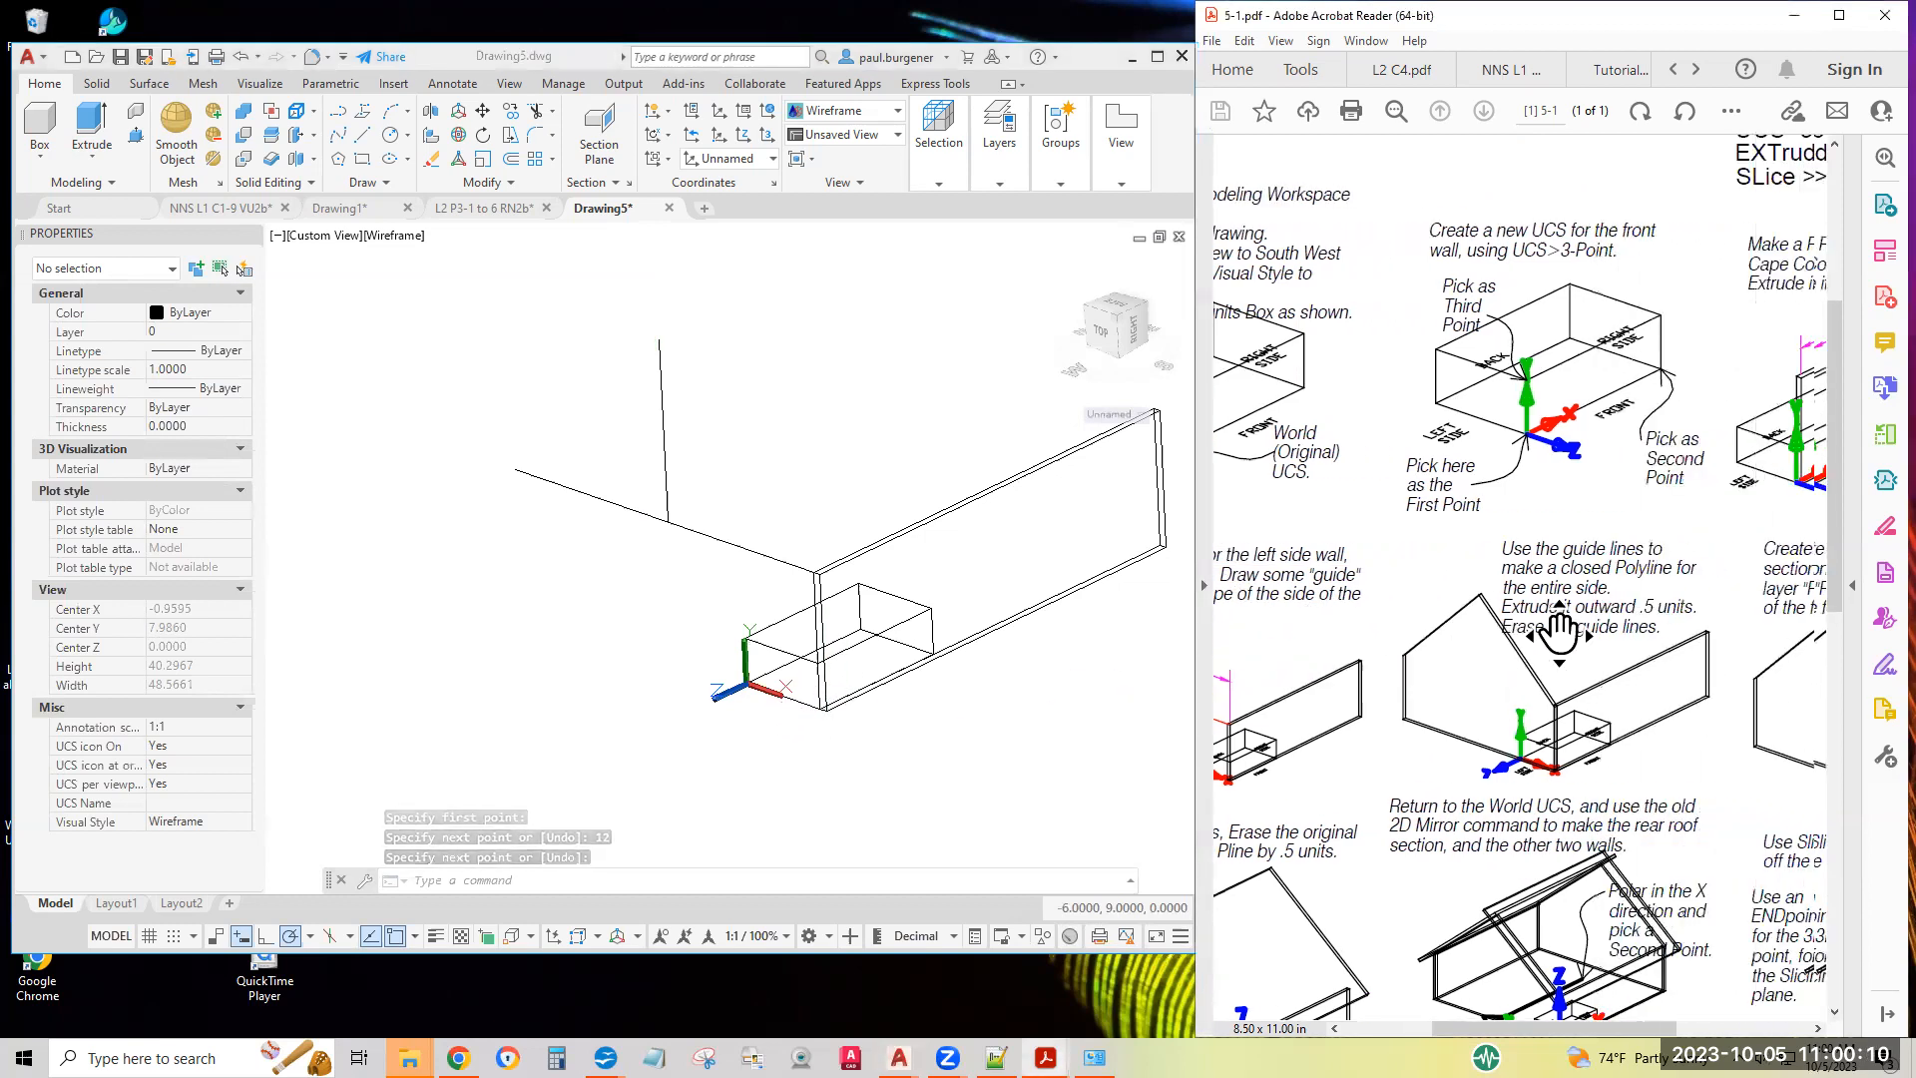
{"action": "scroll", "coordinate": [1560, 629], "scroll_direction": "right", "scroll_amount": 1}
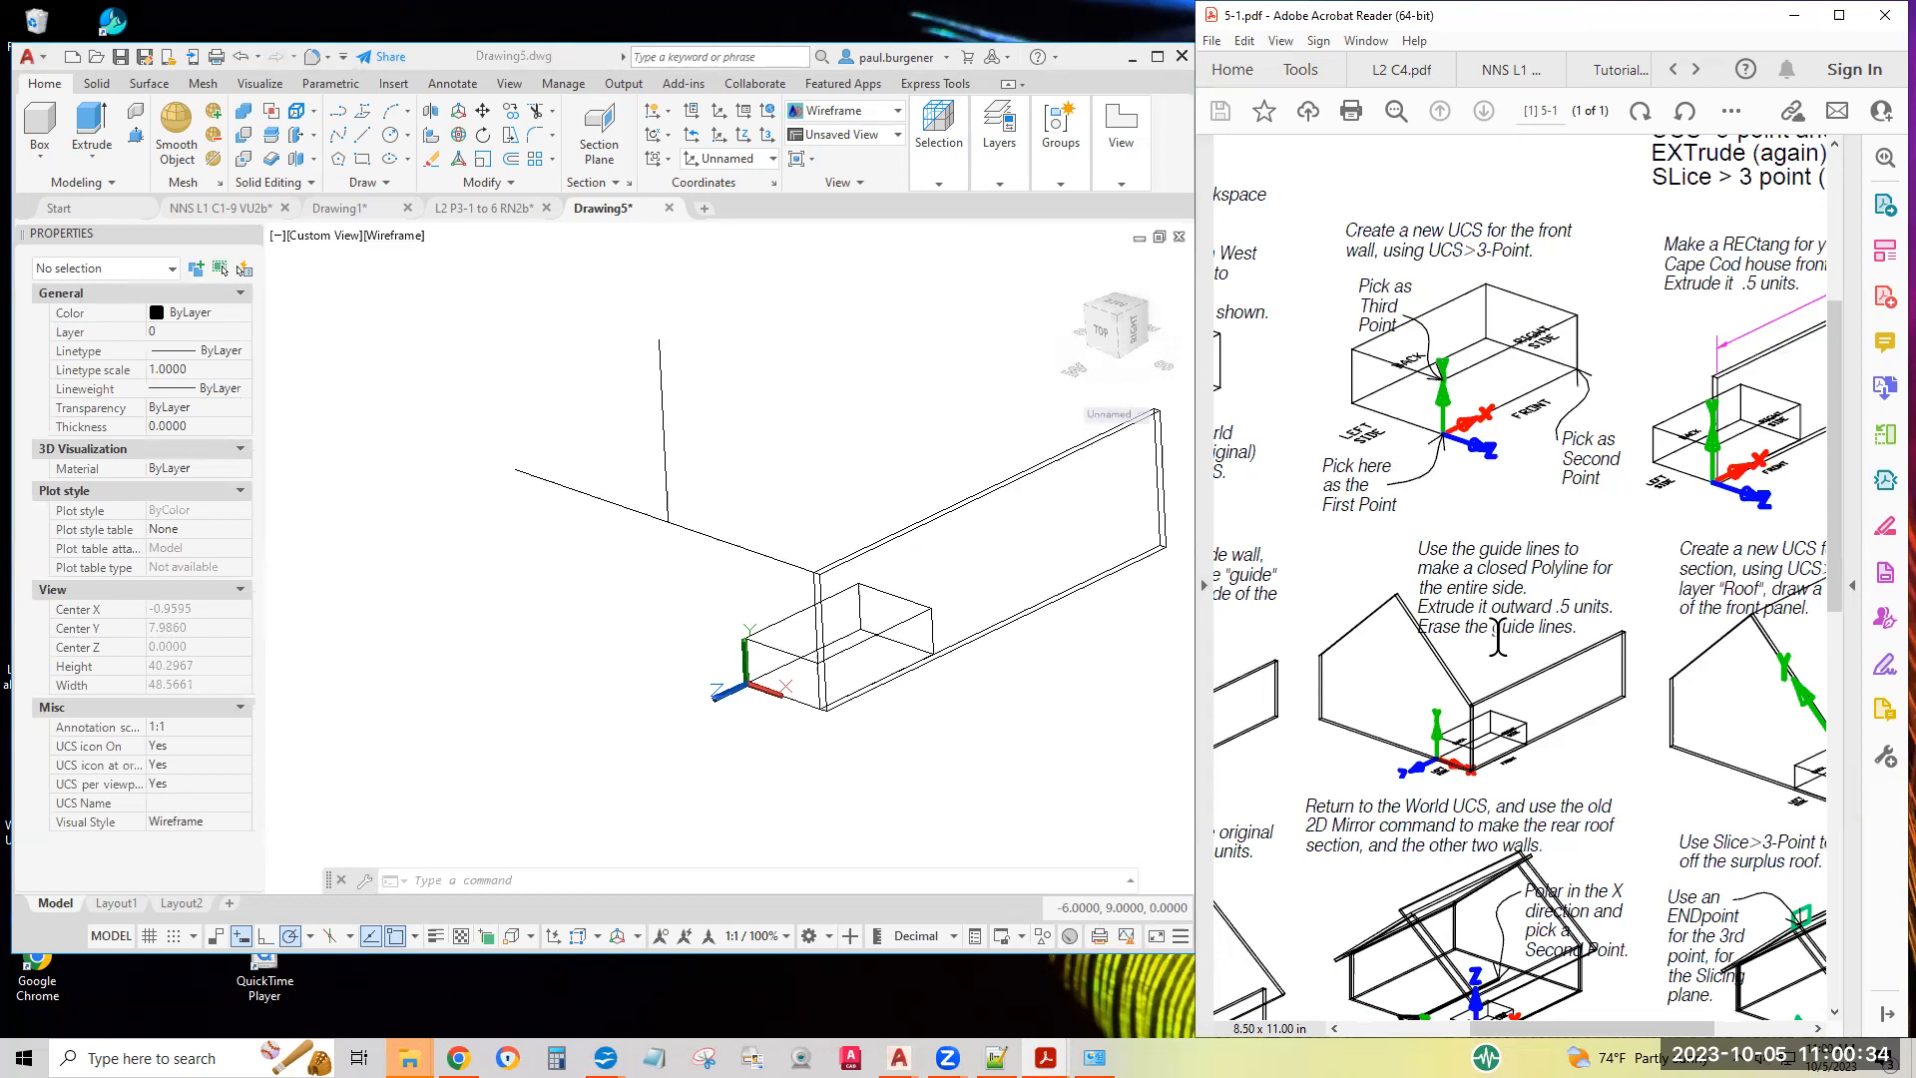
{"action": "mouse_move", "coordinate": [1152, 514]}
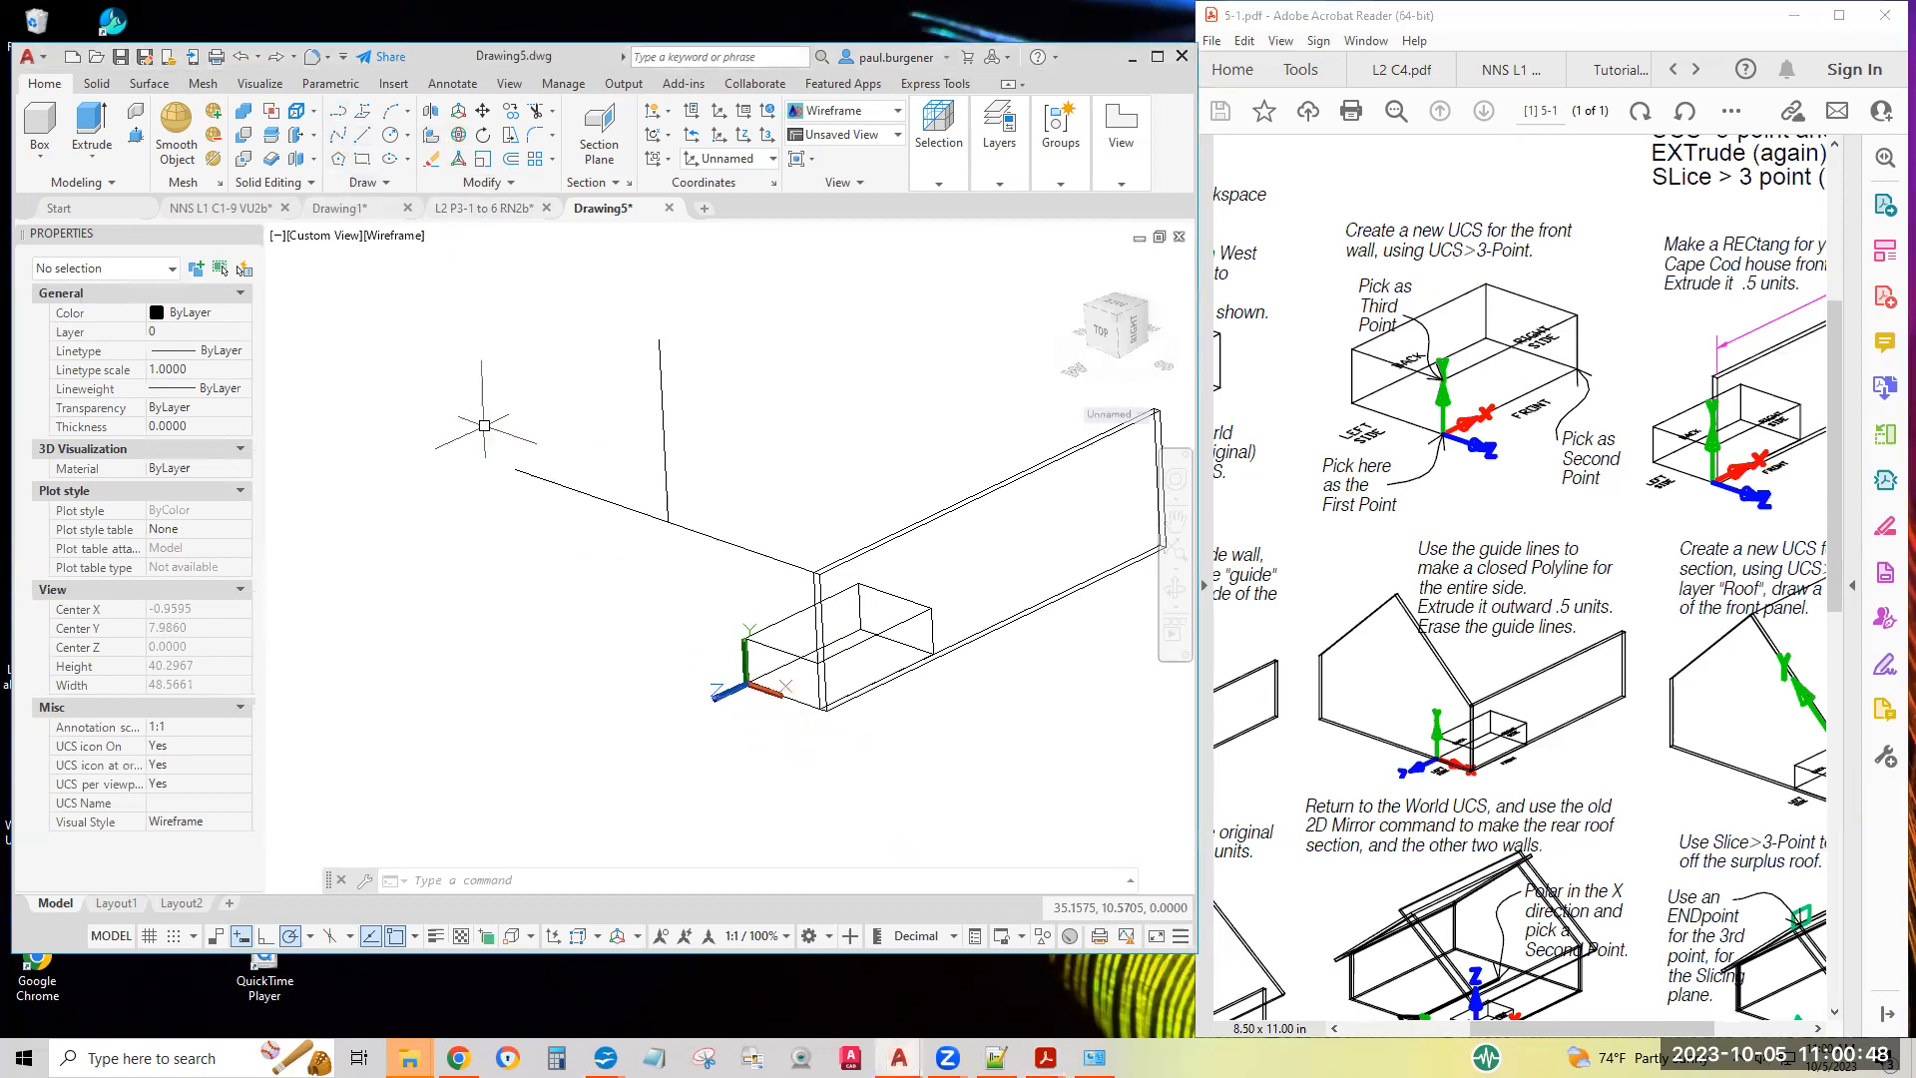
{"action": "left_click", "coordinate": [339, 112]}
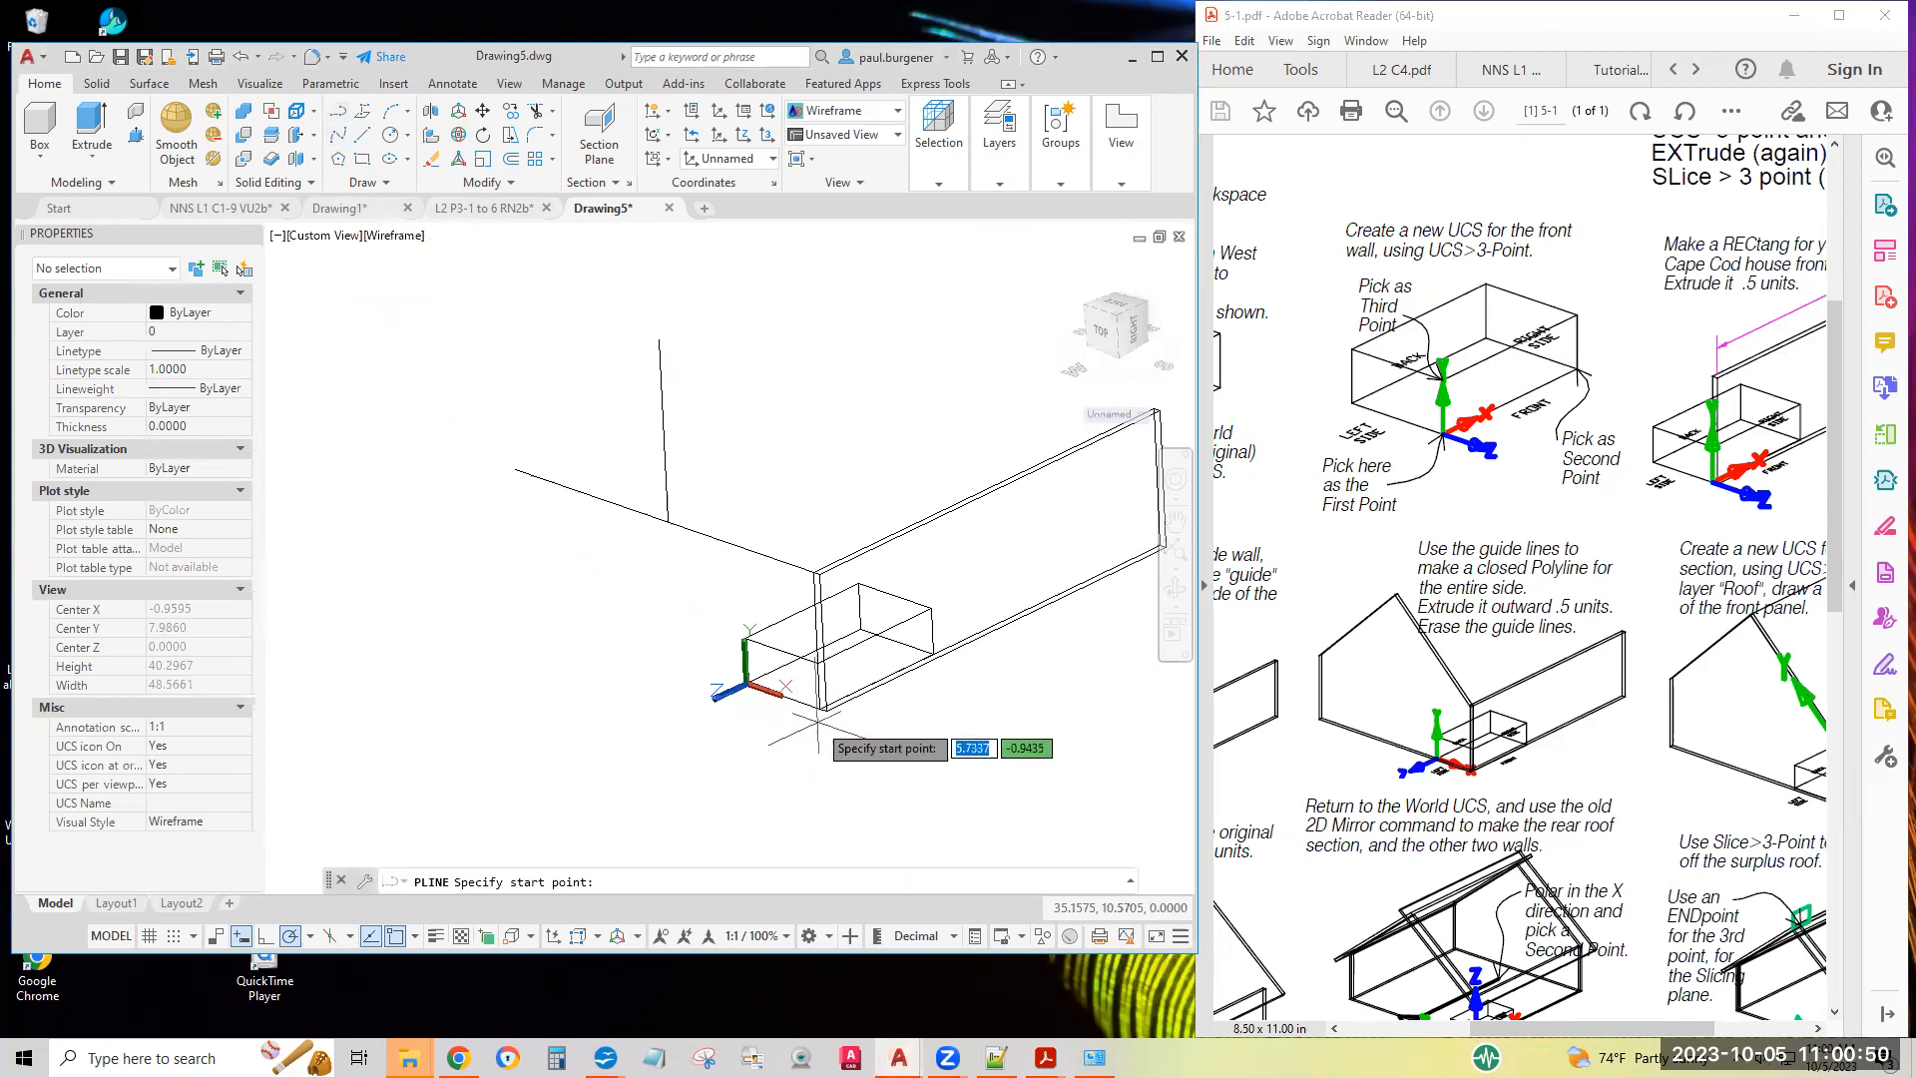
{"action": "scroll", "coordinate": [831, 712], "scroll_direction": "up", "scroll_amount": 2}
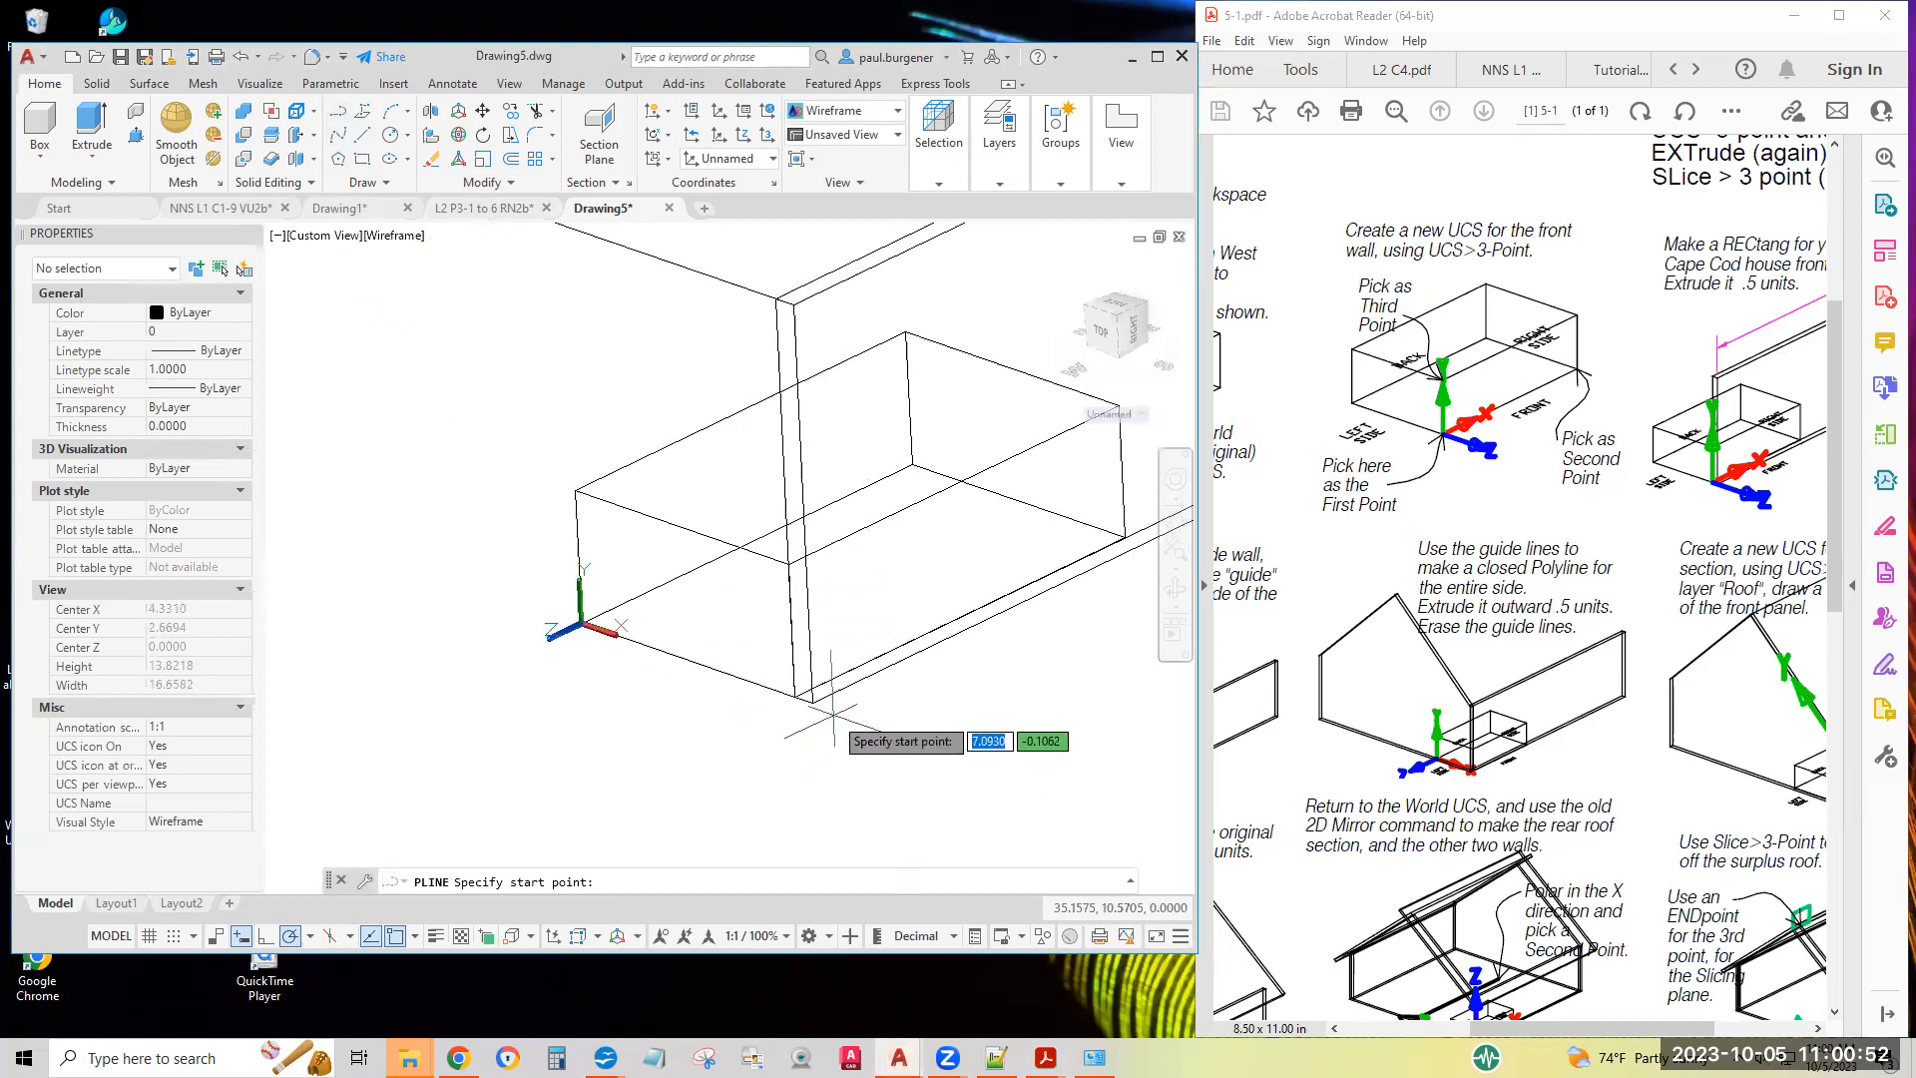
{"action": "left_click", "coordinate": [831, 715]}
{"action": "scroll", "coordinate": [836, 723], "scroll_direction": "down", "scroll_amount": 4}
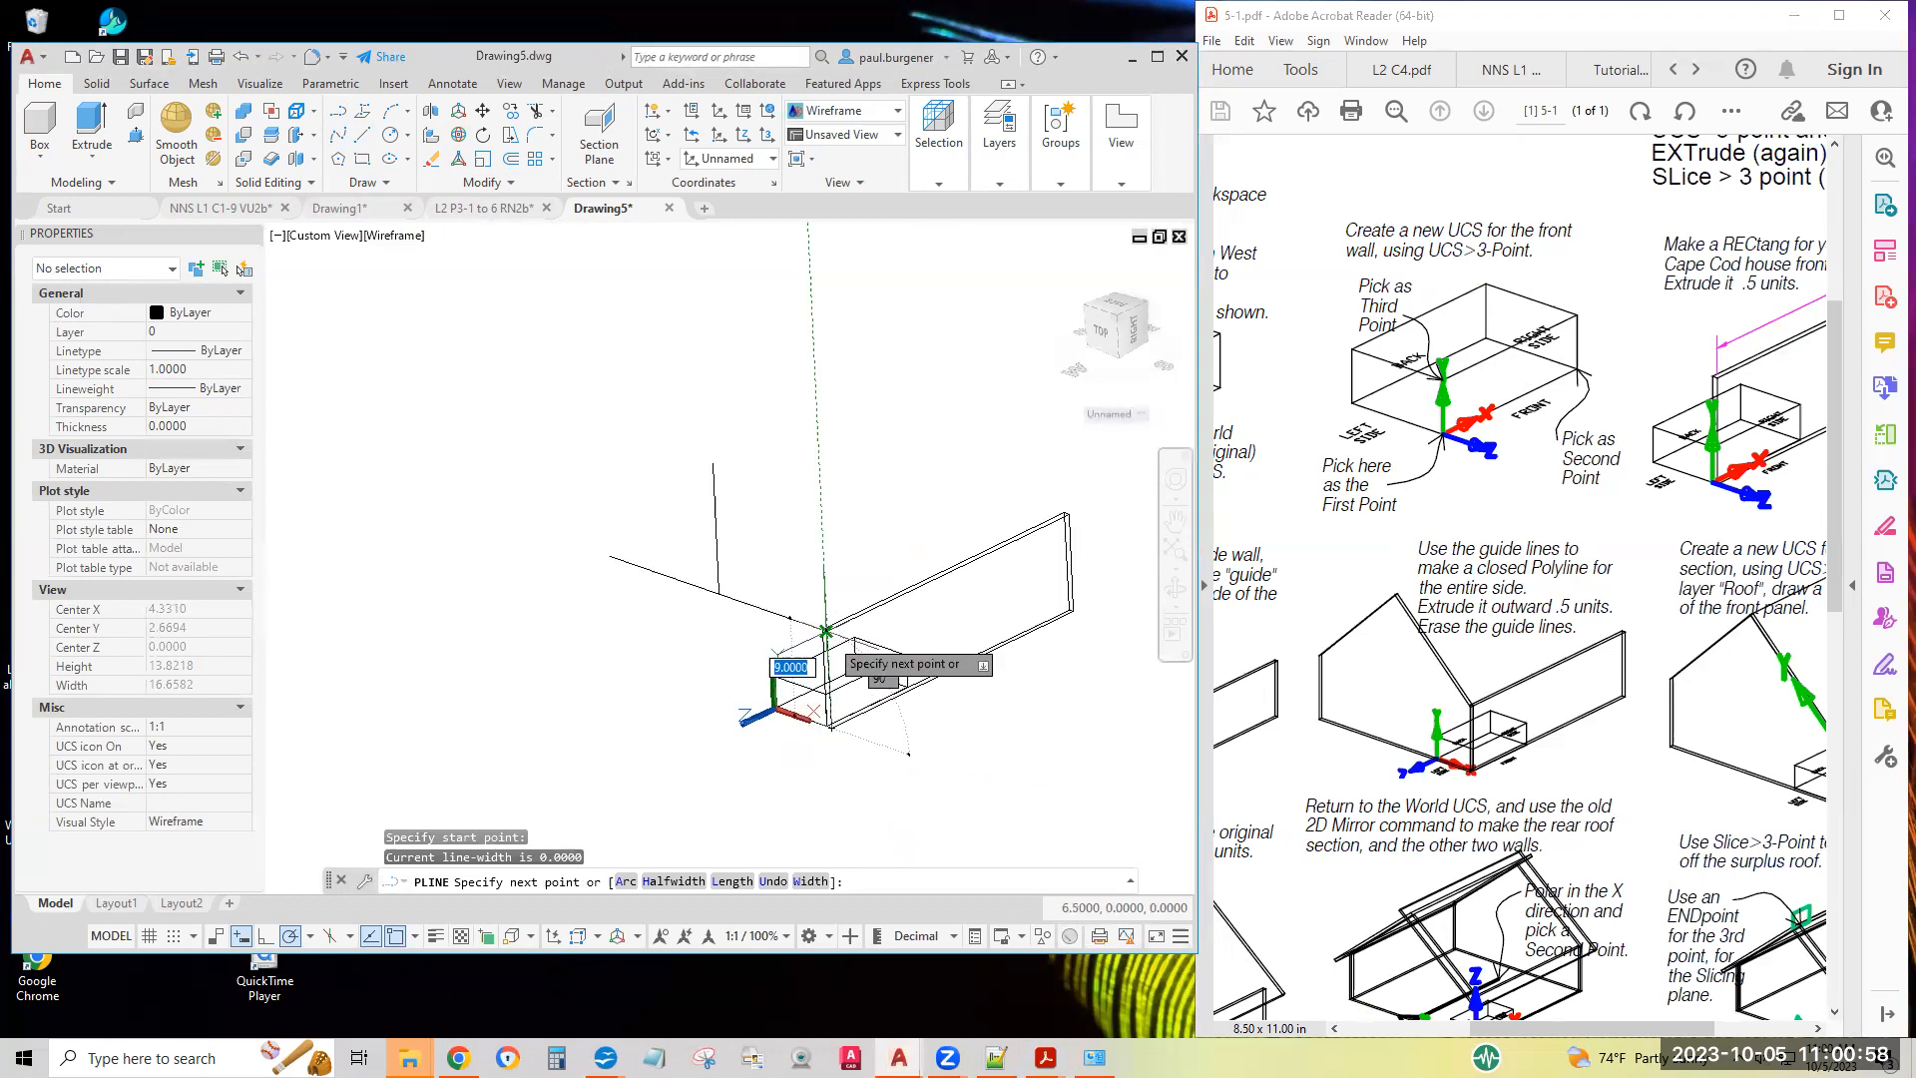
{"action": "left_click", "coordinate": [825, 630]}
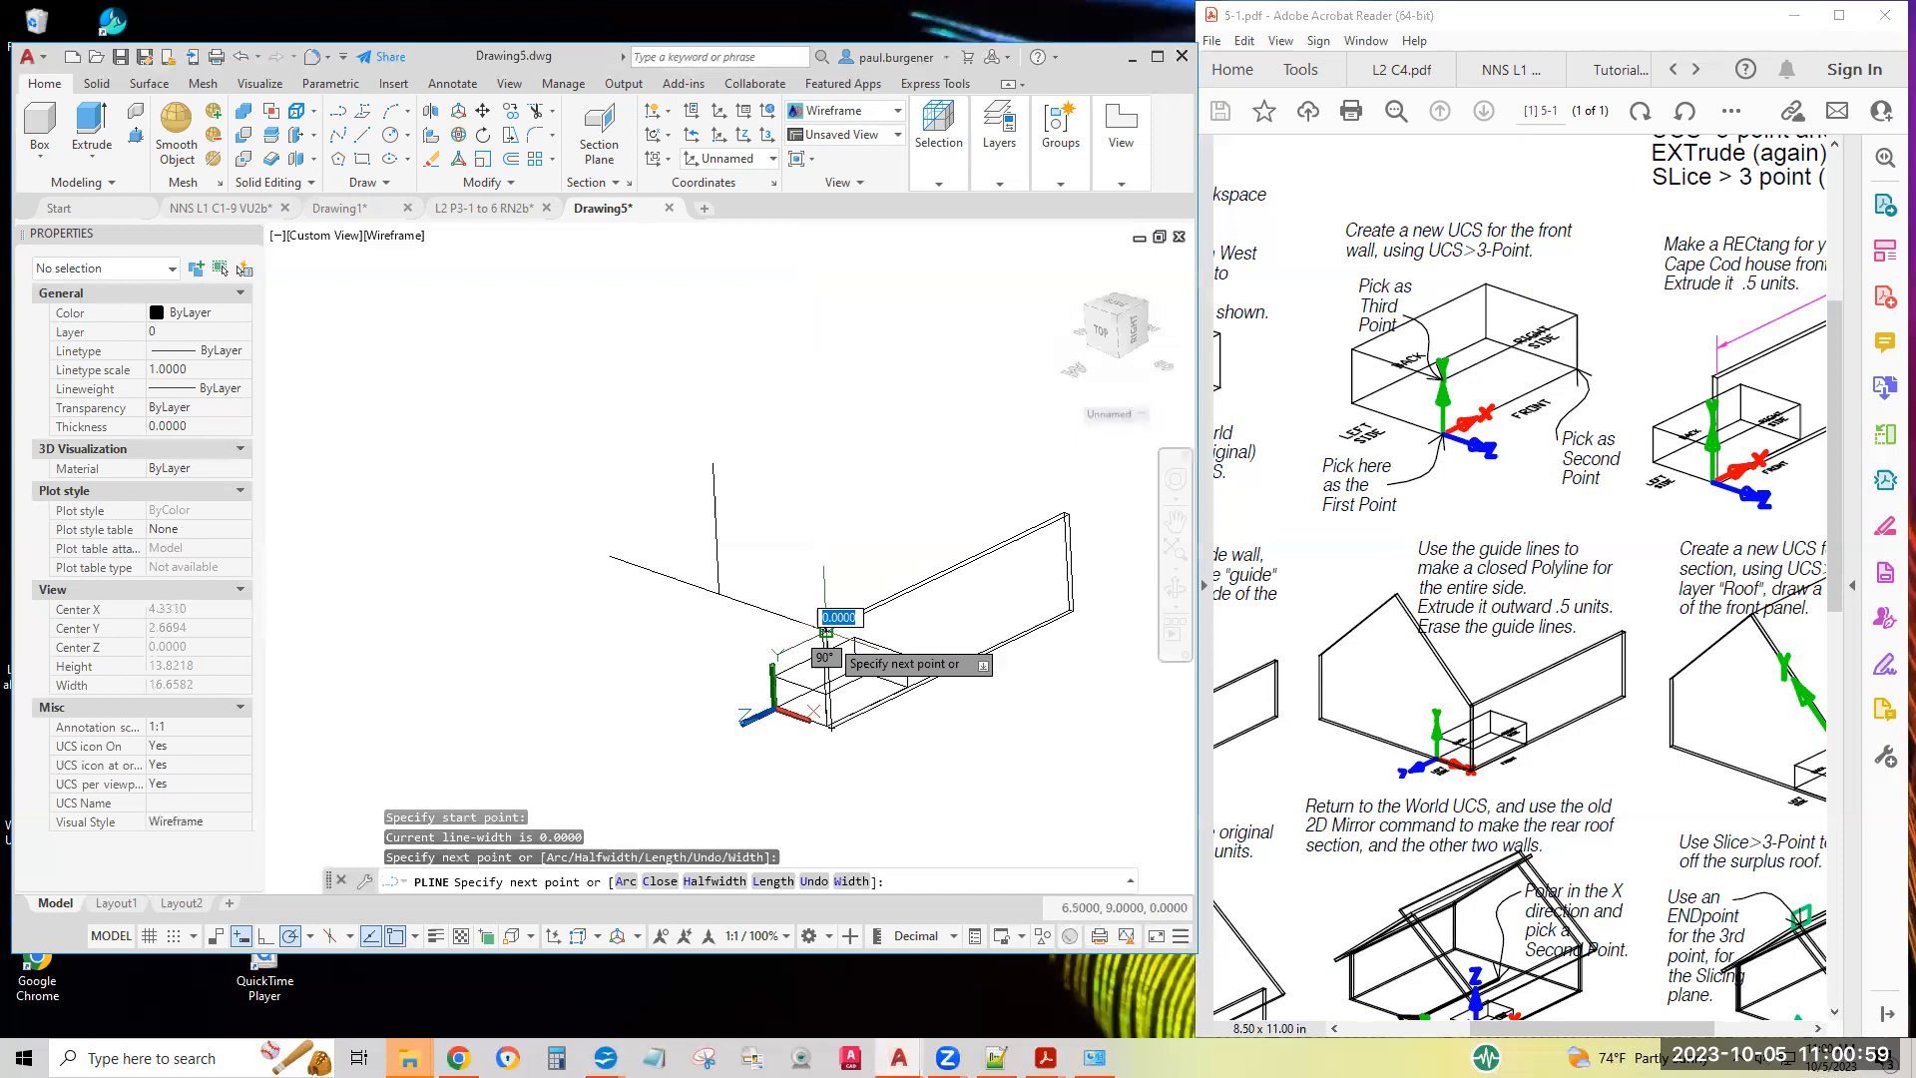
{"action": "left_click", "coordinate": [712, 465]}
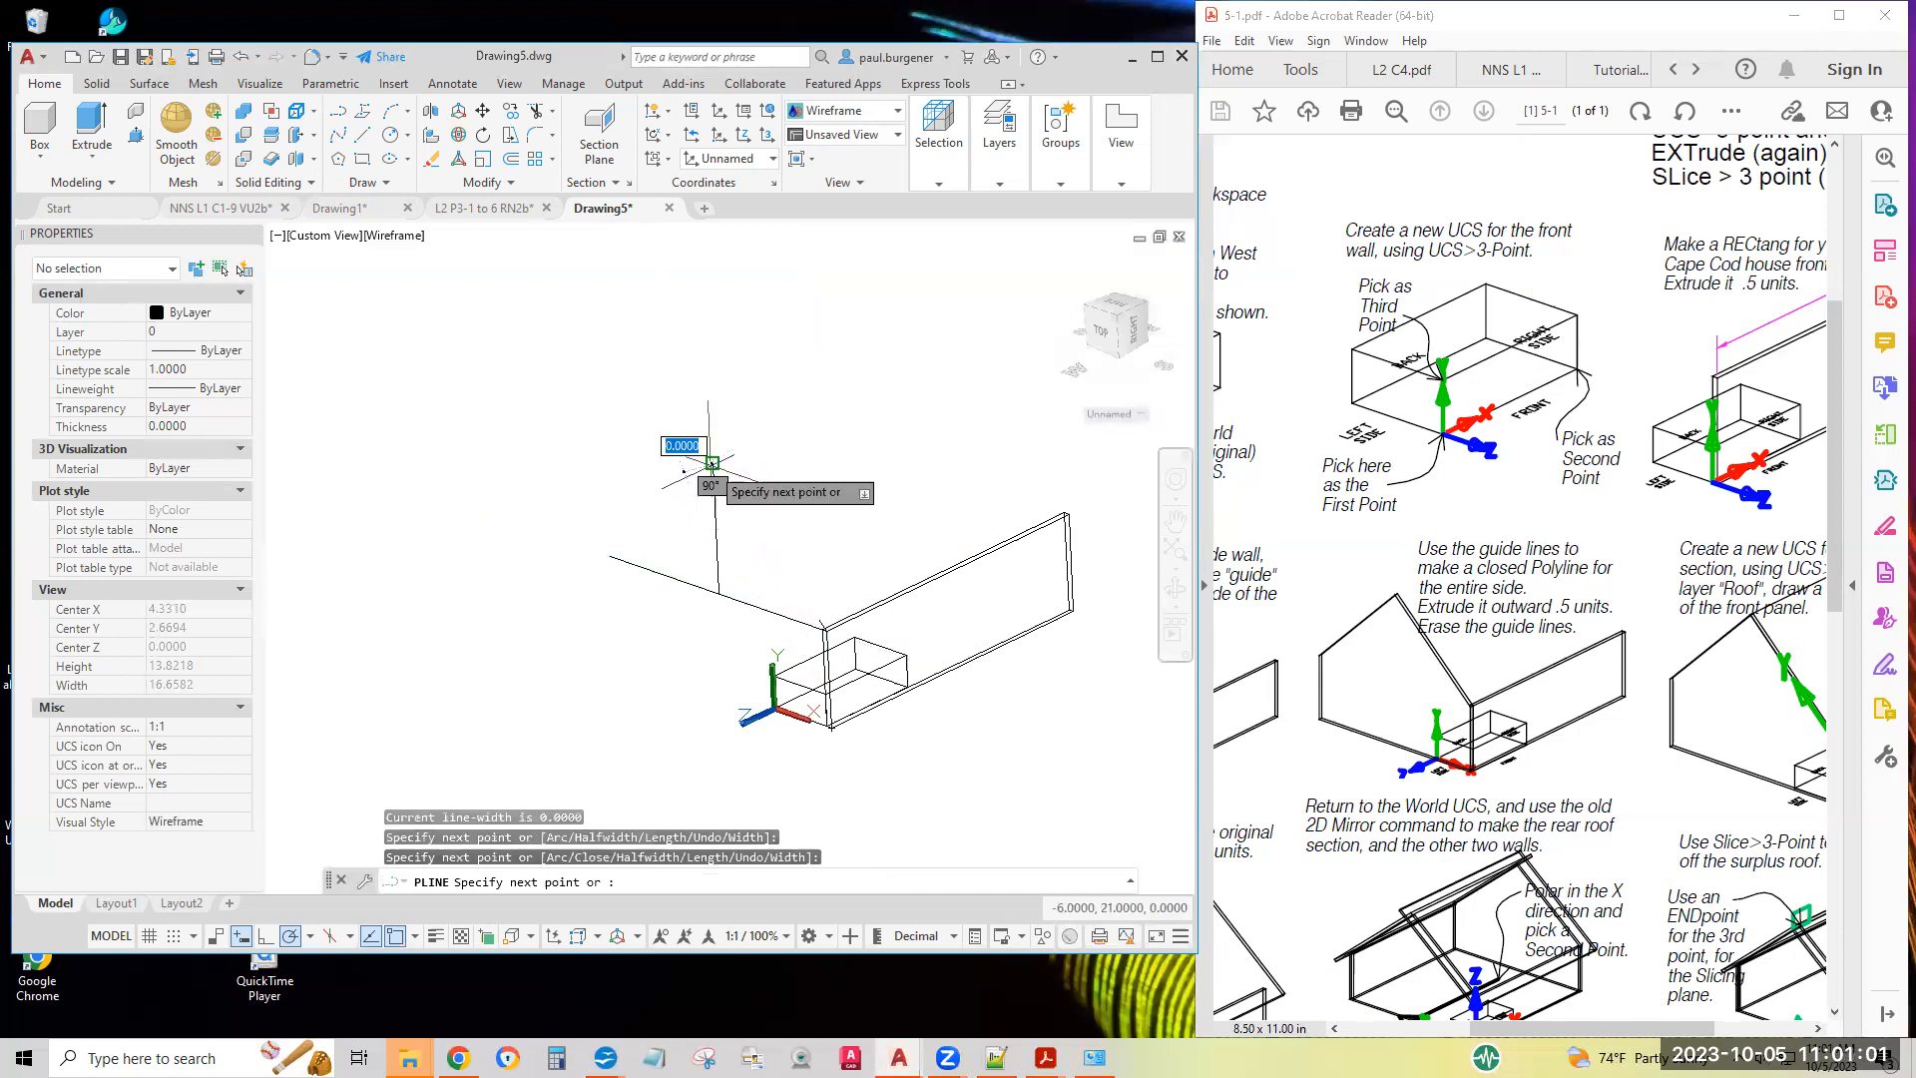
{"action": "left_click", "coordinate": [610, 555]}
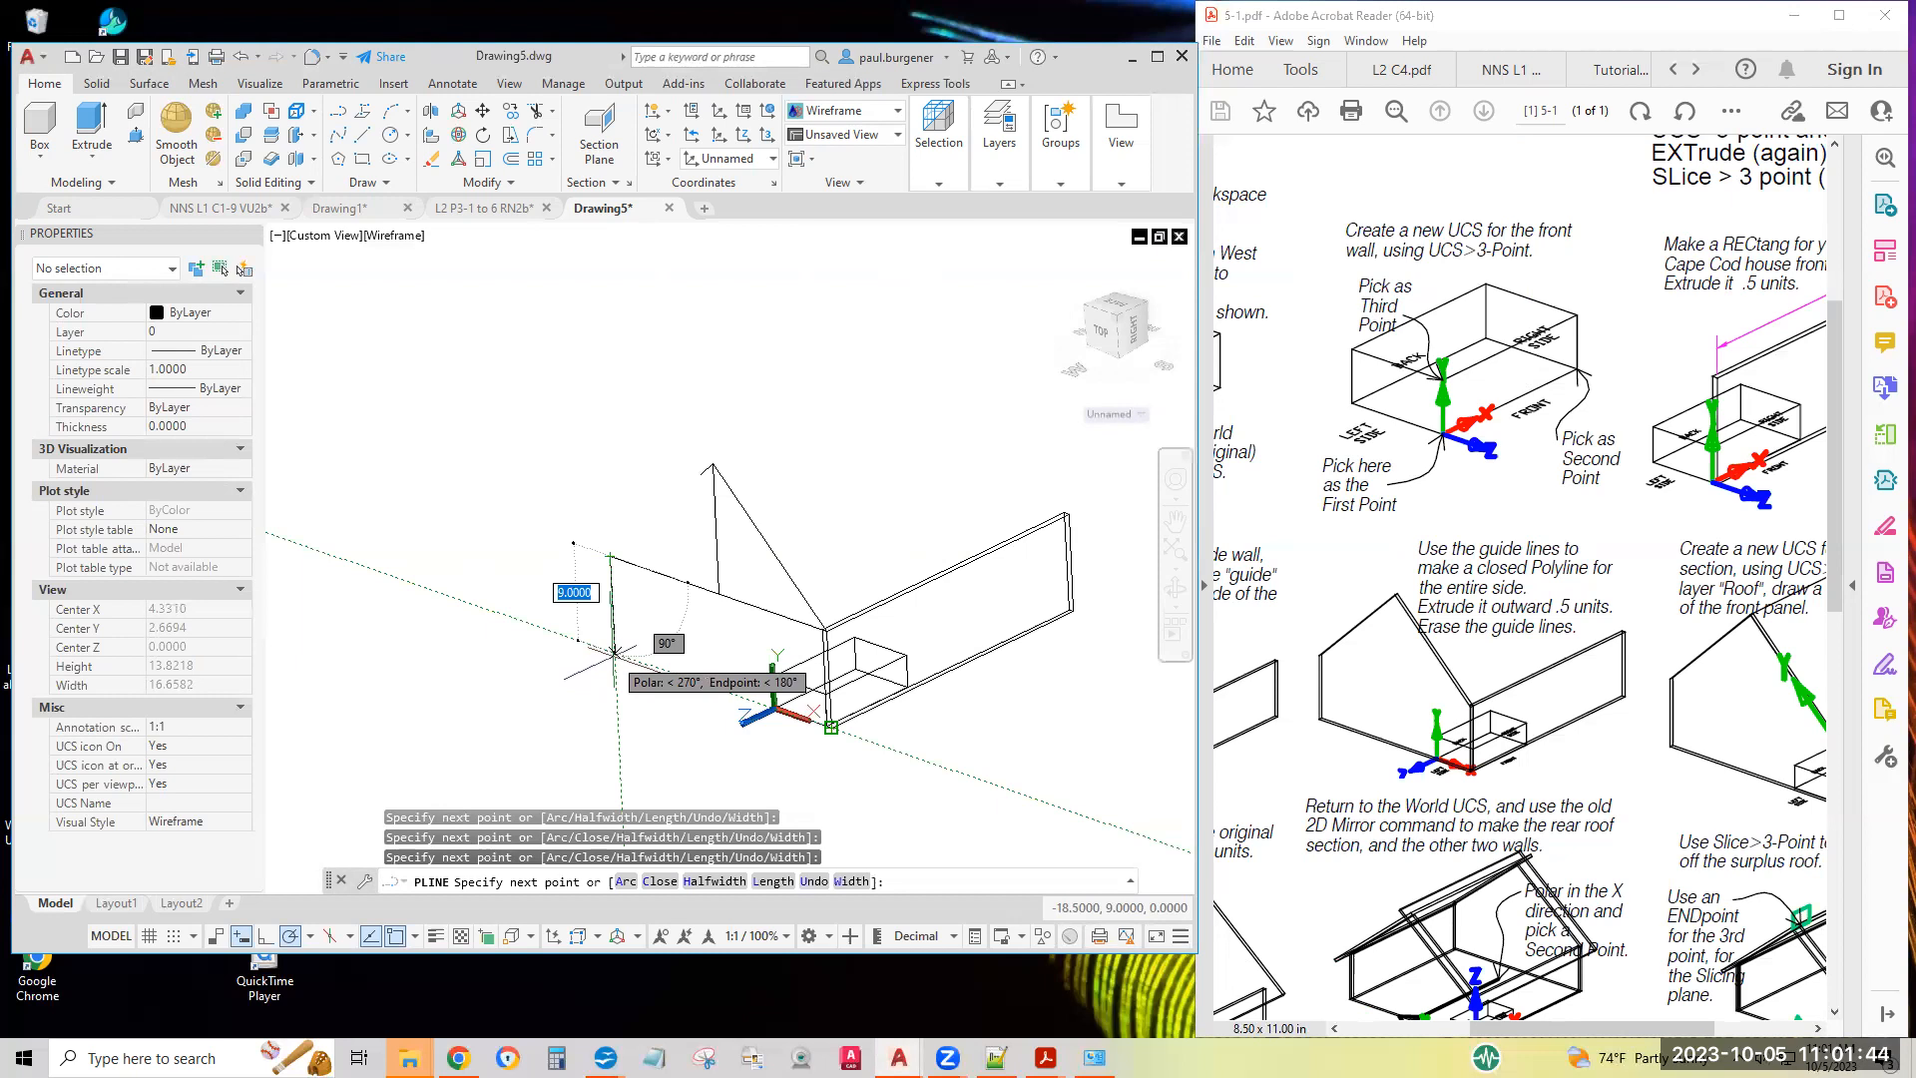
{"action": "left_click", "coordinate": [613, 652]}
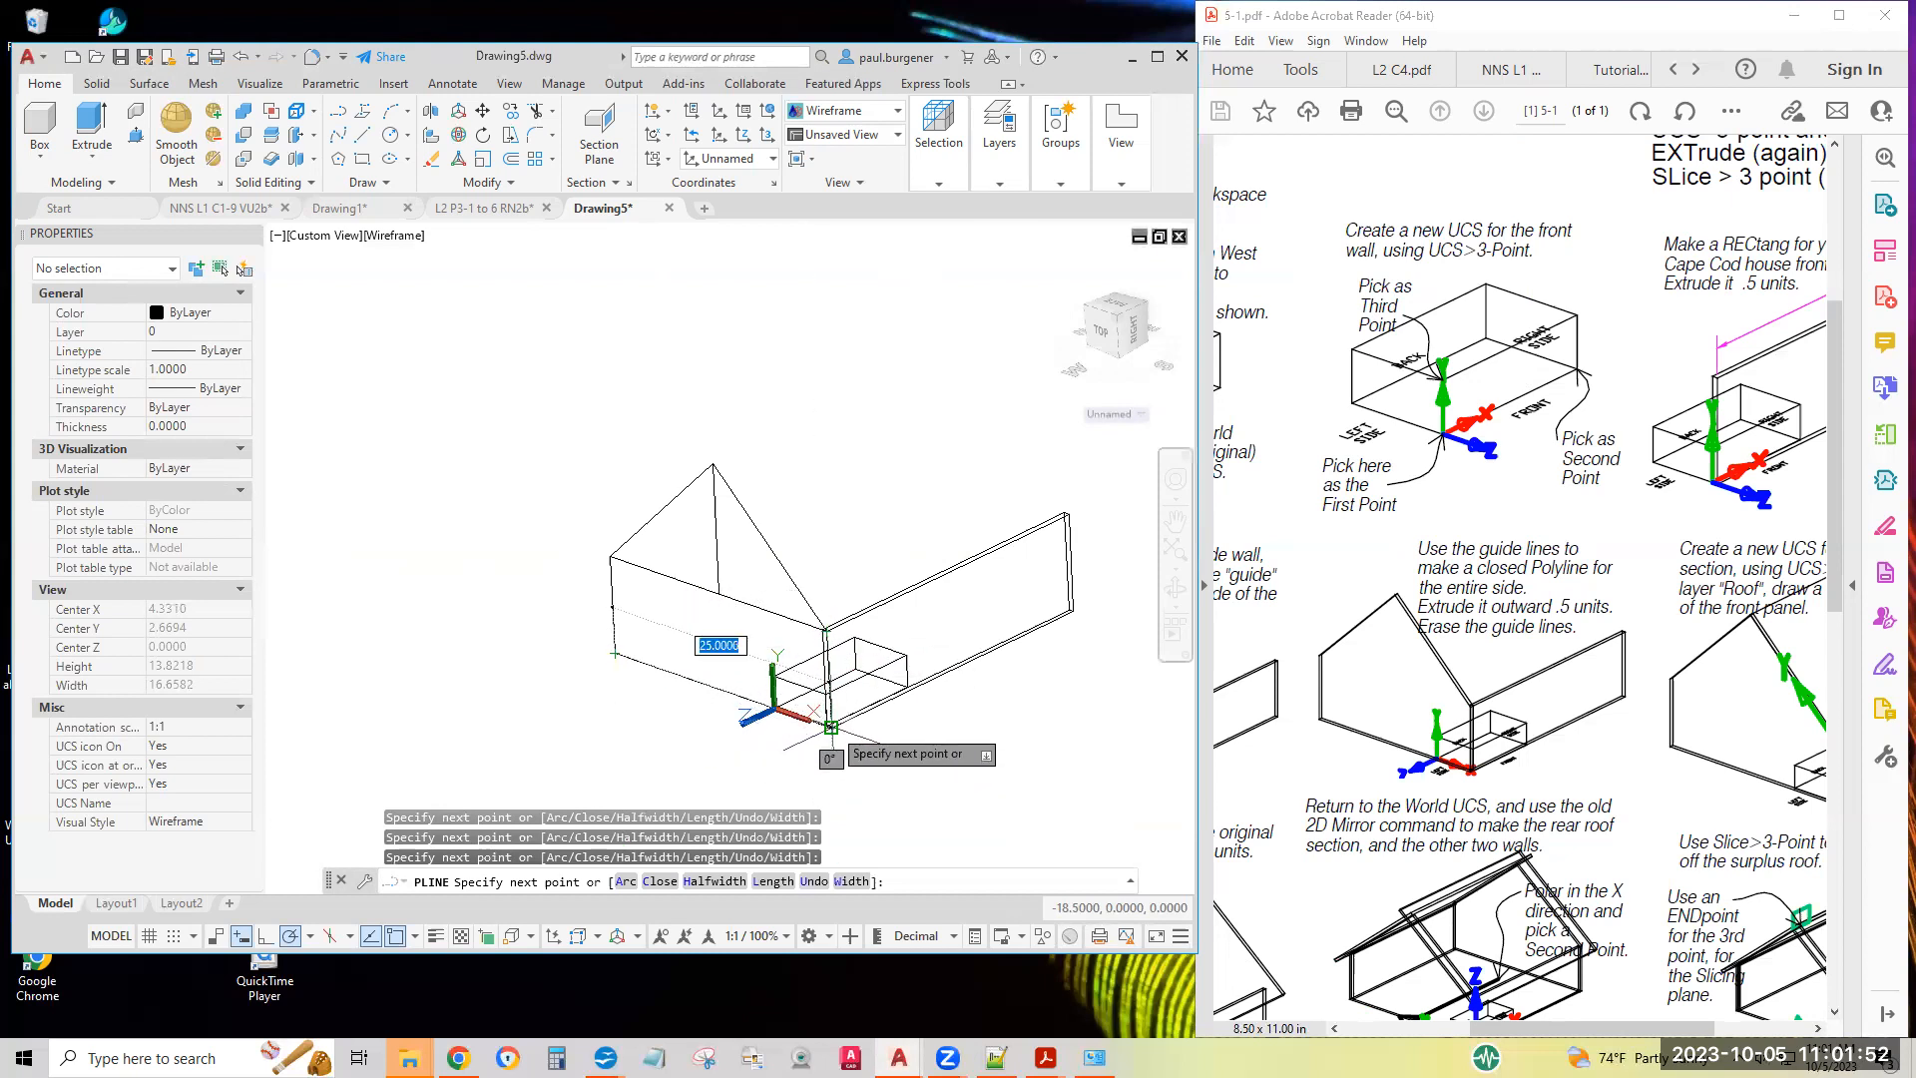
{"action": "type", "text": "c"}
{"action": "key", "text": "Return"}
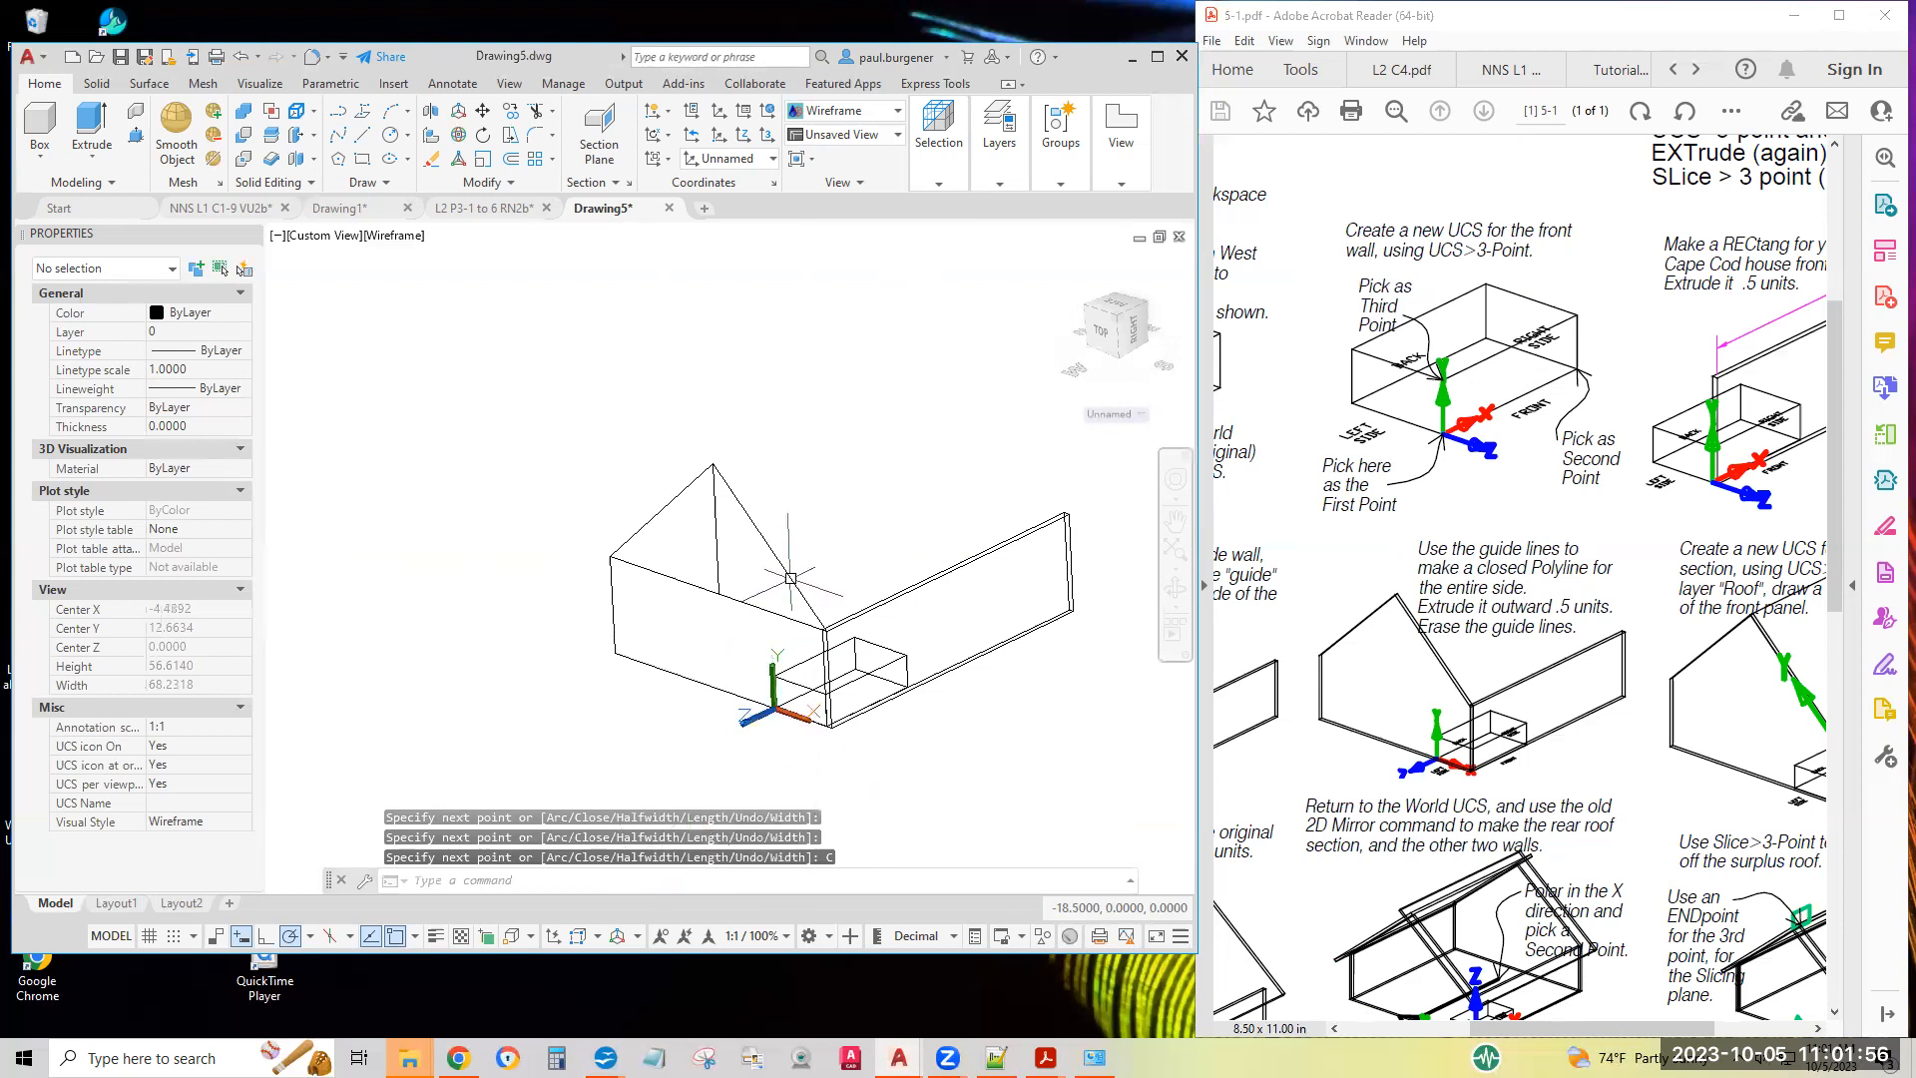
Extrude the closed left side wall polyline outward by 0.5 units
{"action": "left_click", "coordinate": [784, 574]}
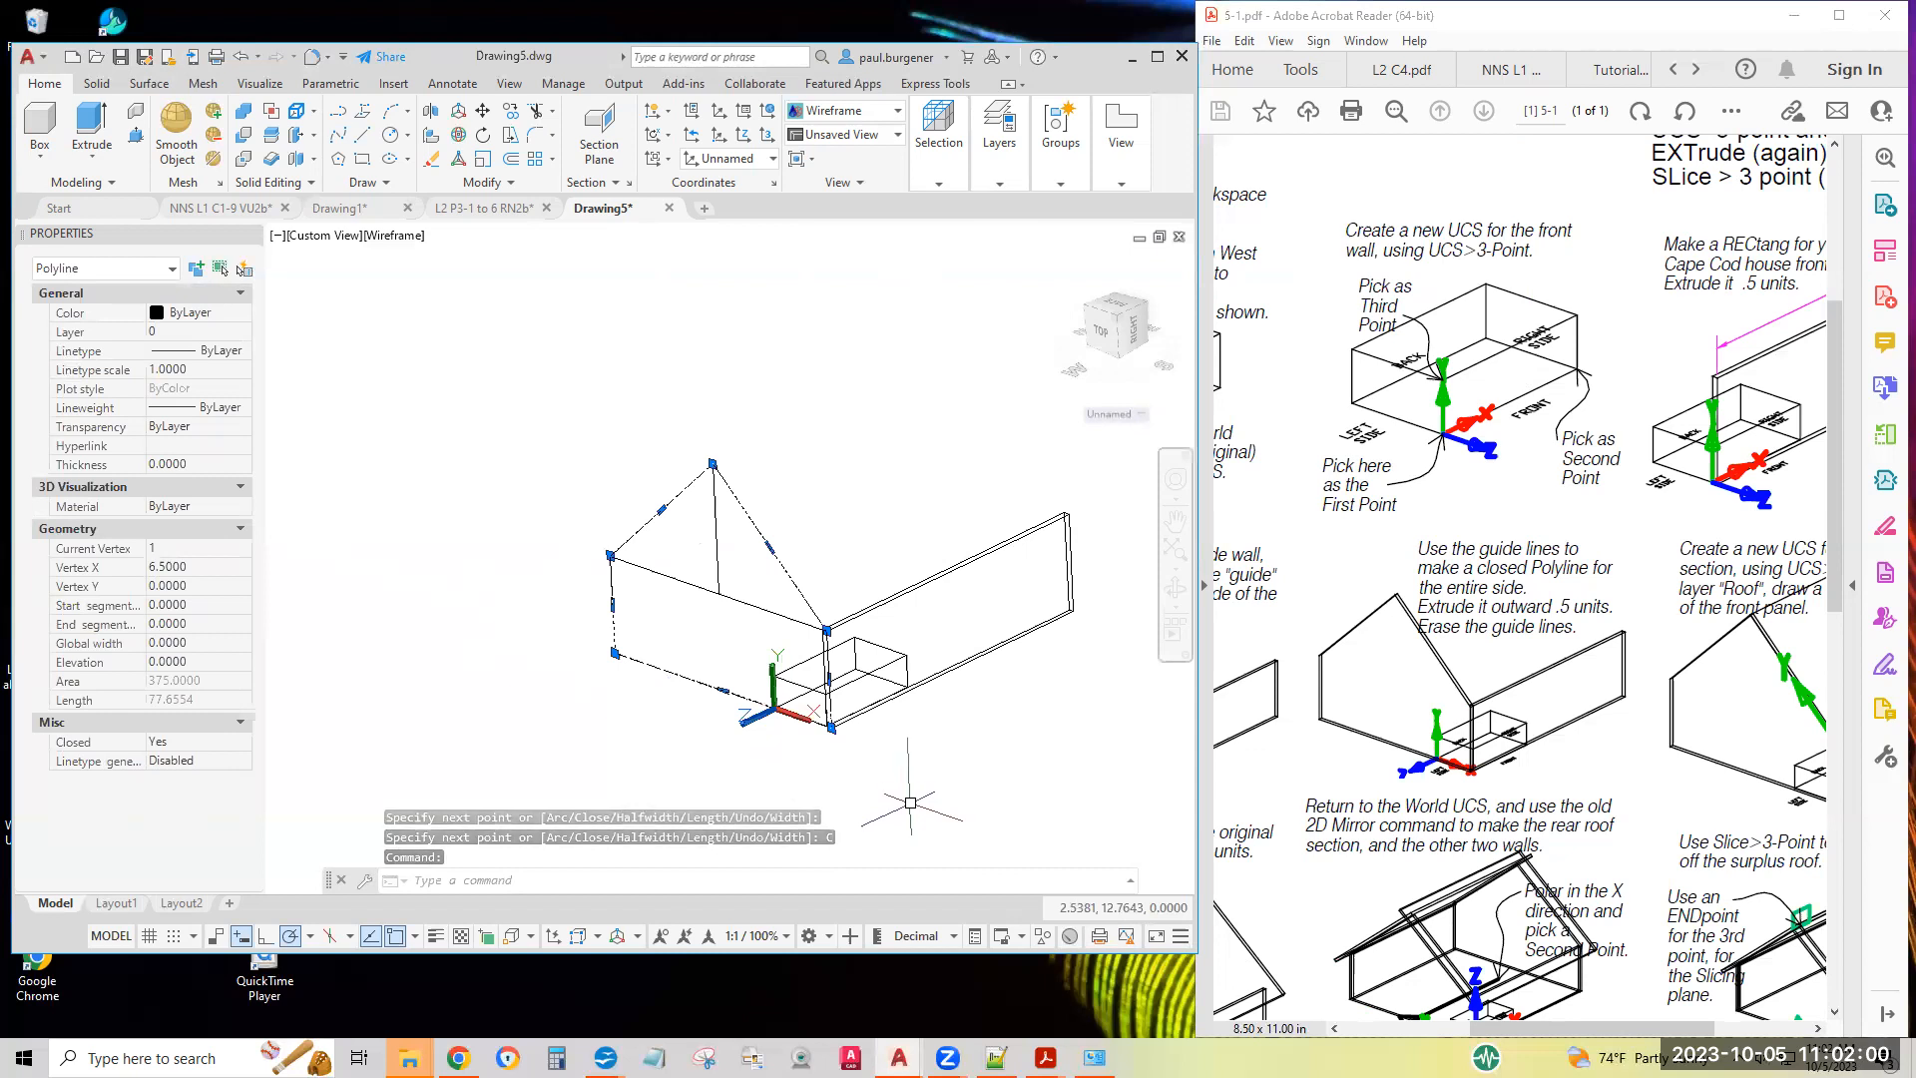
{"action": "key", "text": "Escape"}
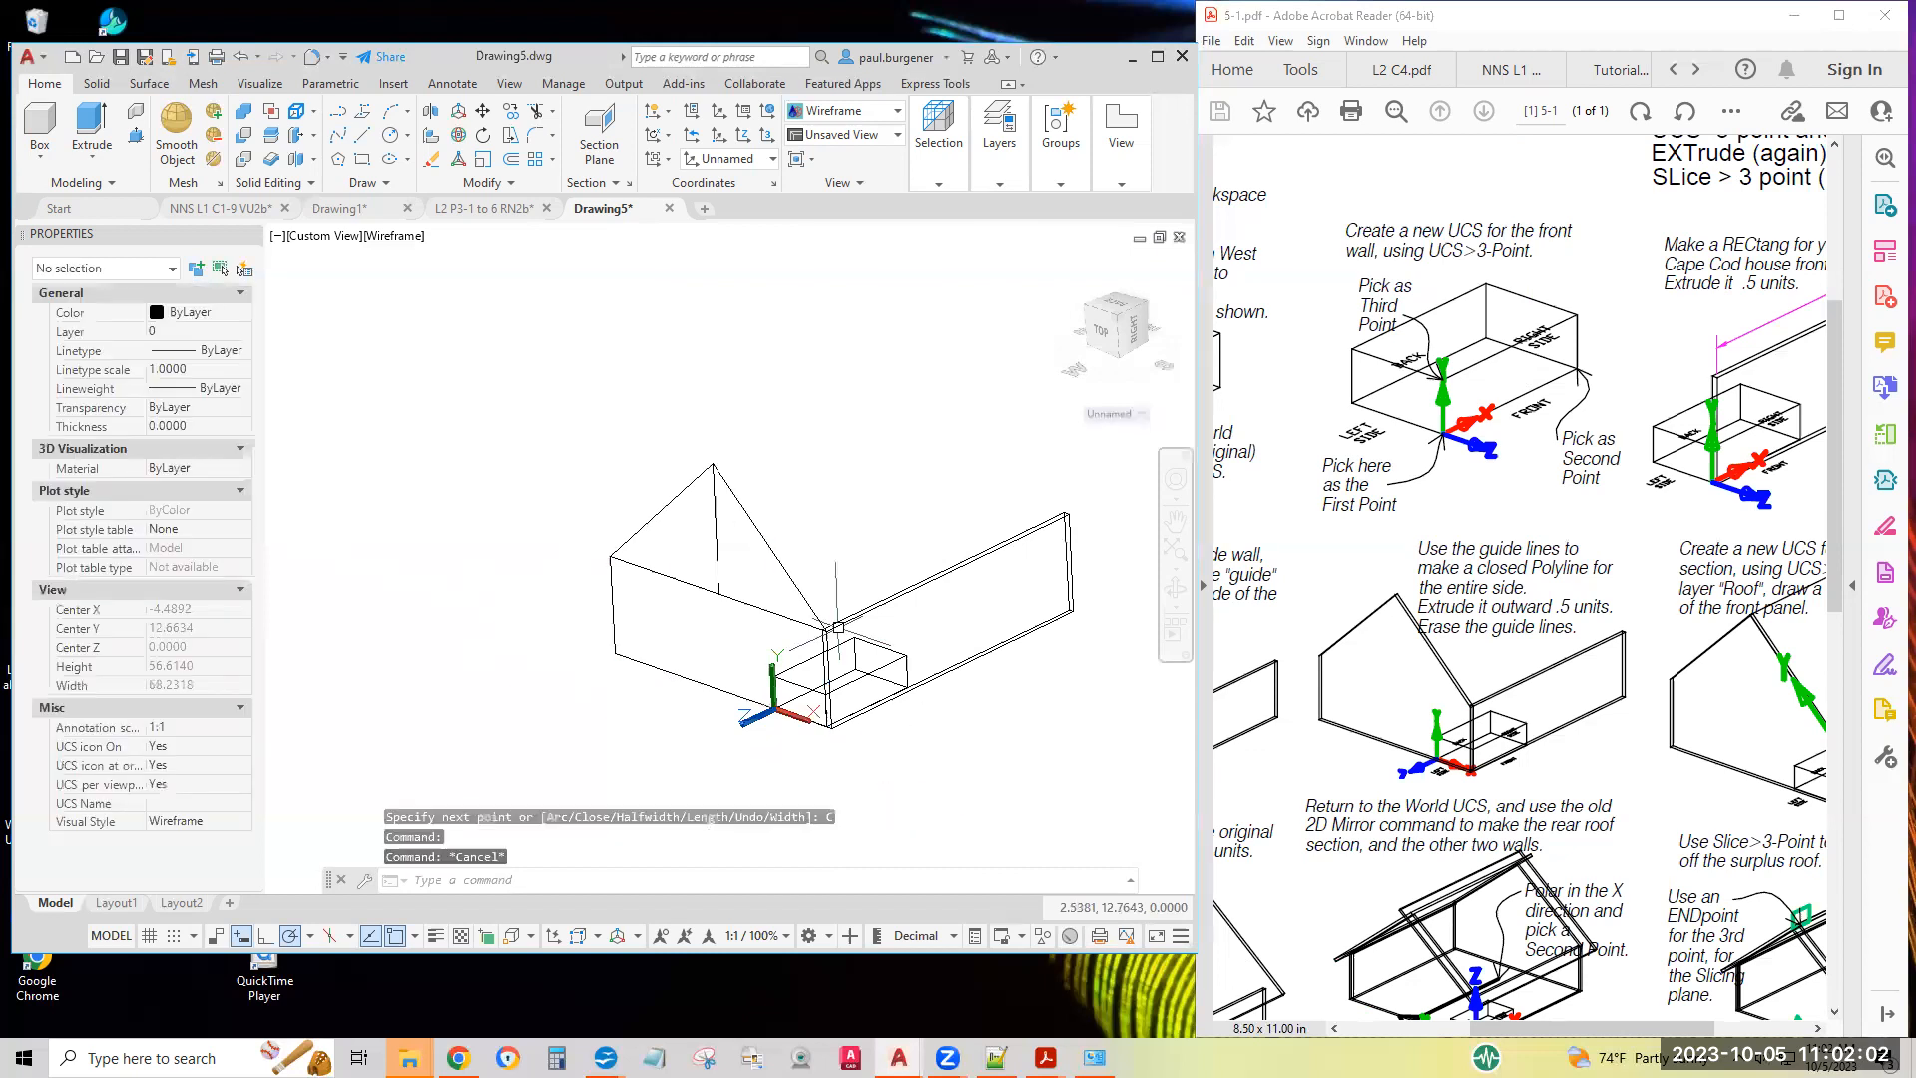
{"action": "left_click", "coordinate": [91, 123]}
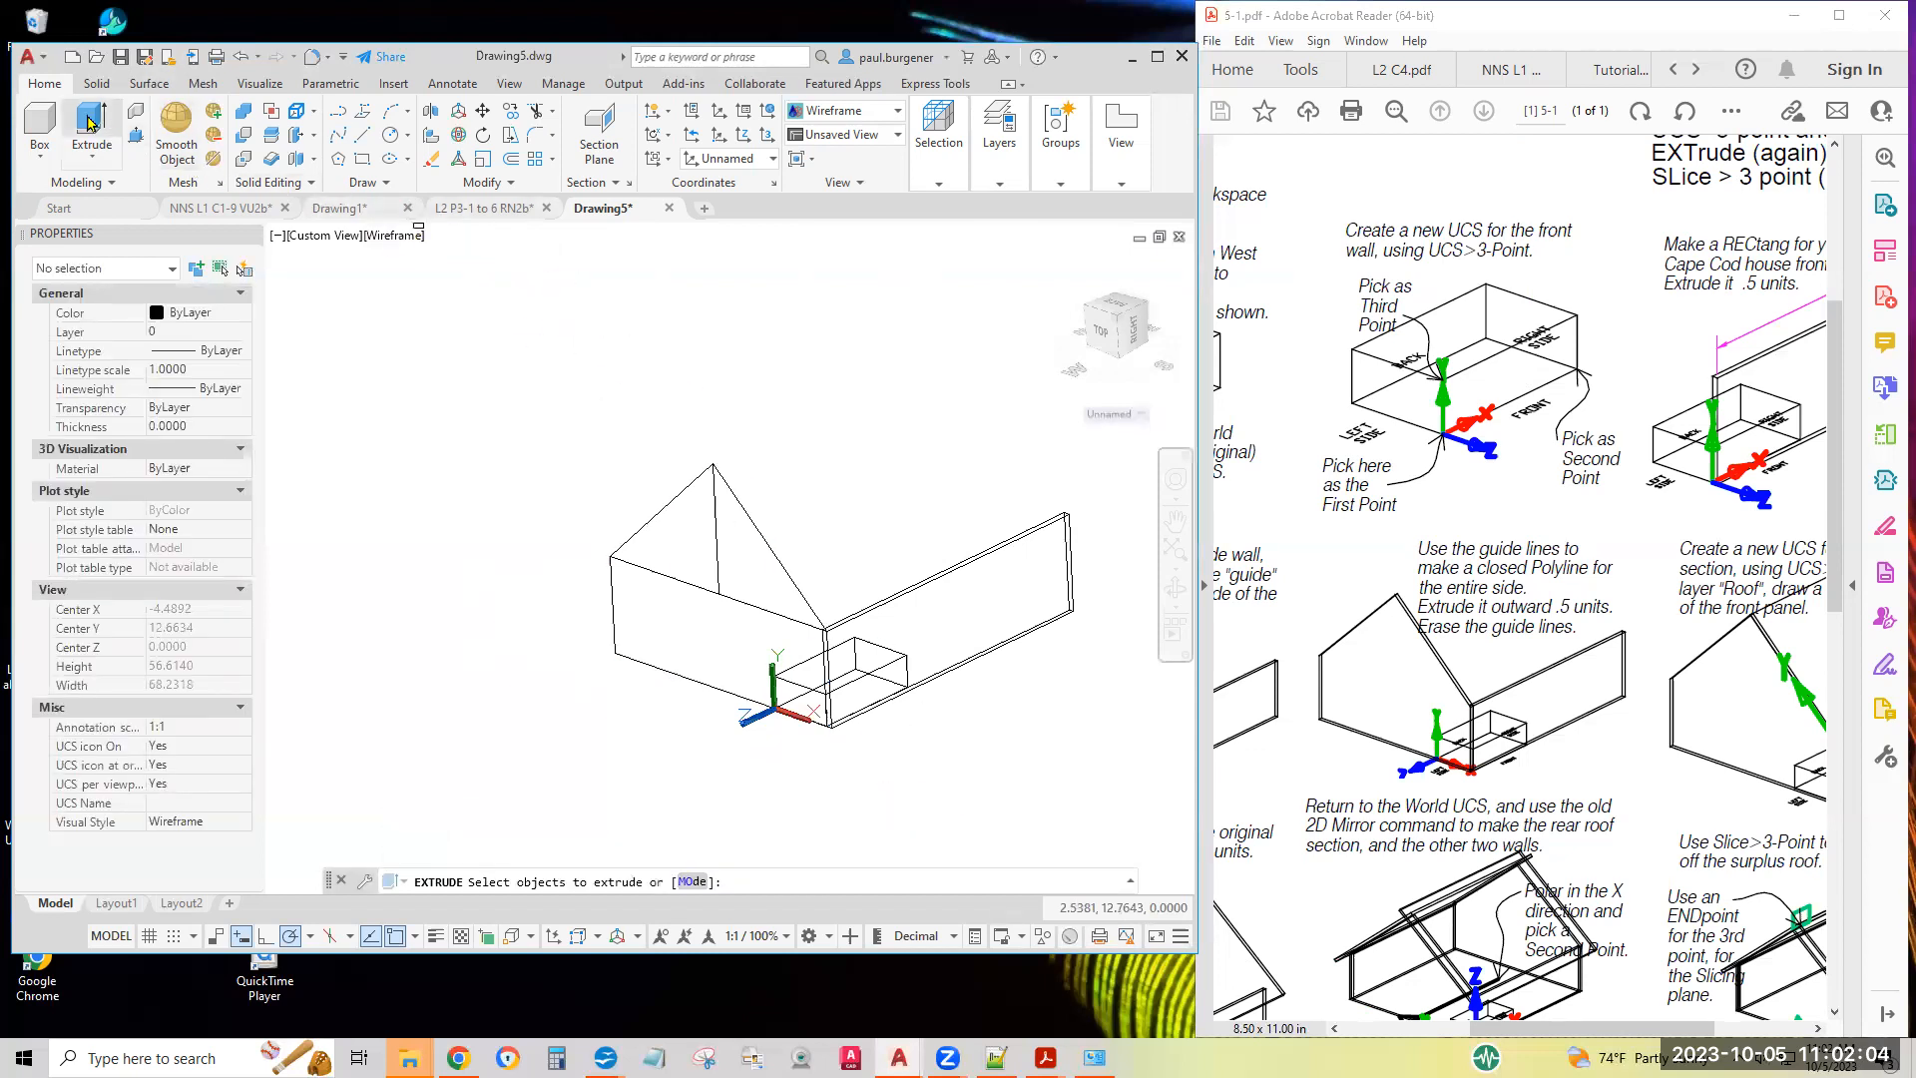
{"action": "left_click", "coordinate": [768, 548]}
{"action": "key", "text": "Return"}
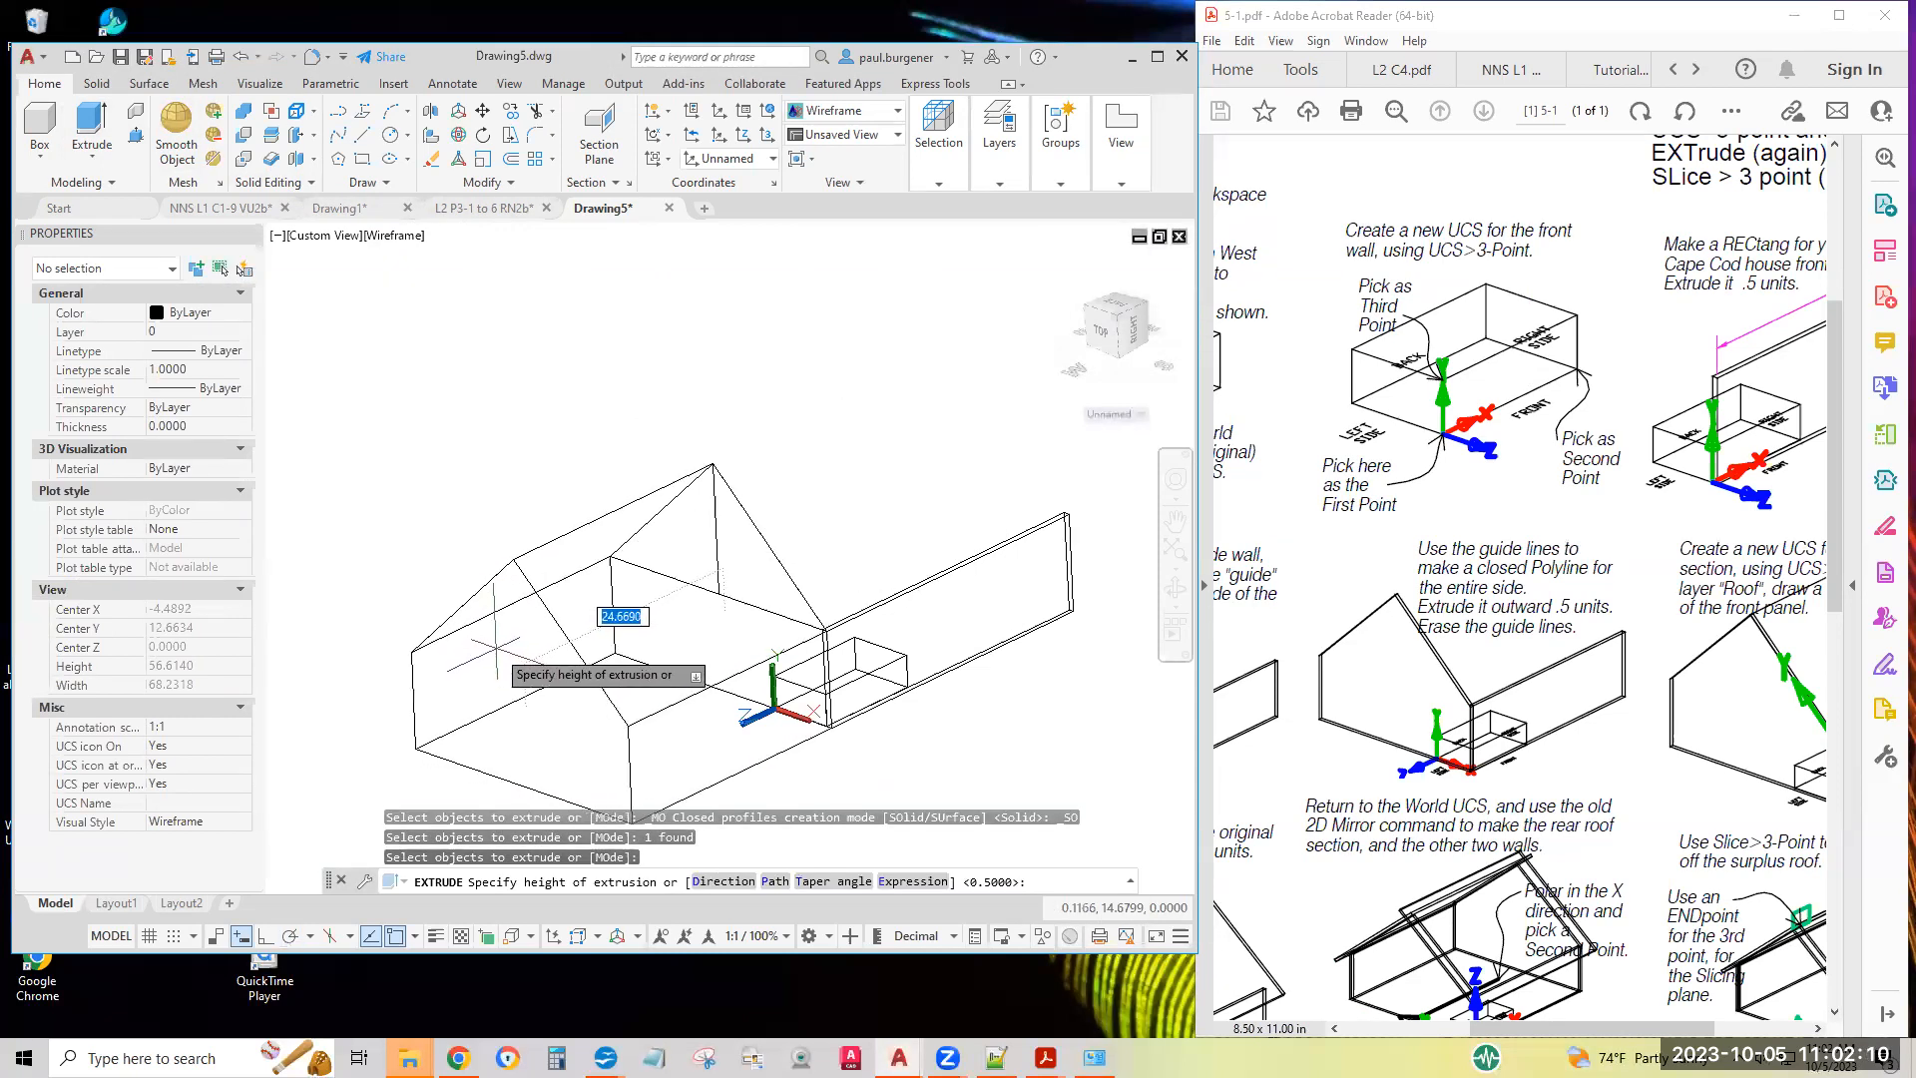
{"action": "type", "text": "."}
{"action": "type", "text": "5"}
{"action": "key", "text": "Return"}
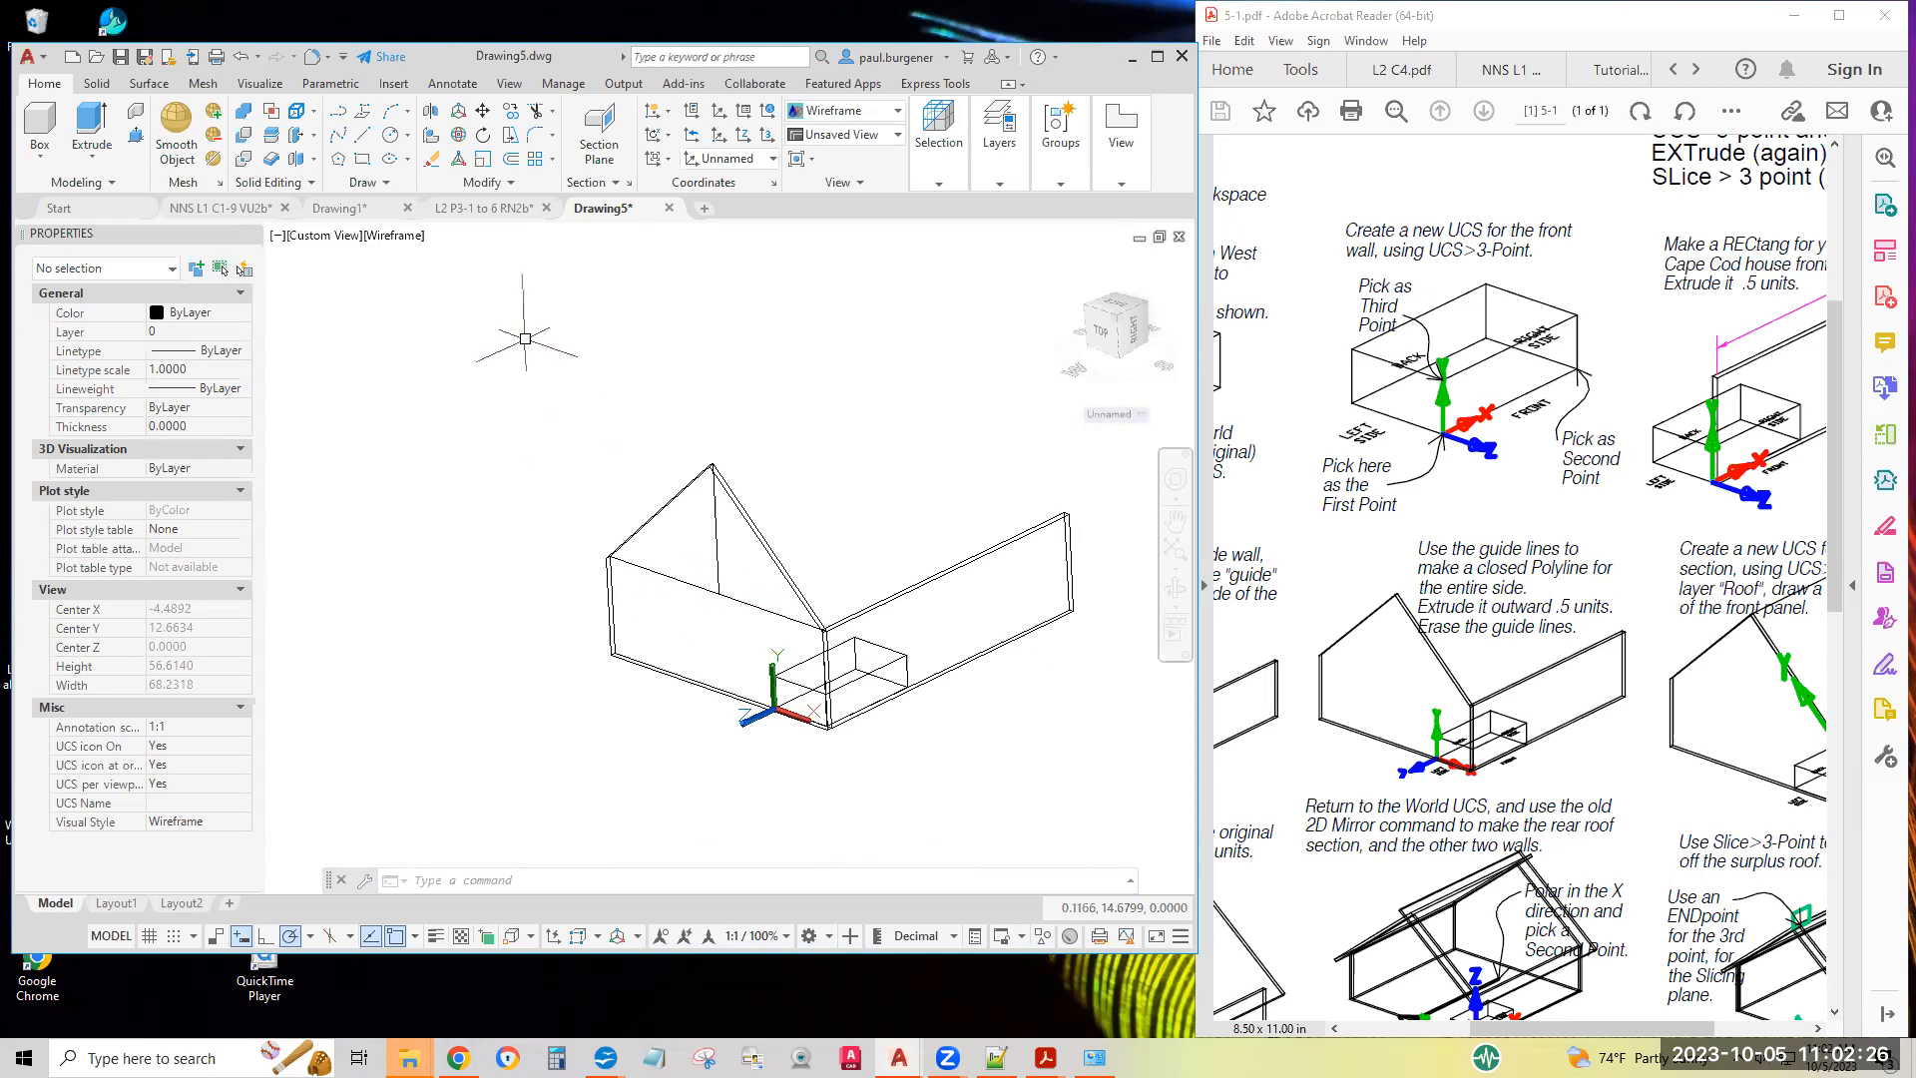
Erase the two guide lines on the left side wall
{"action": "left_click", "coordinate": [432, 160]}
{"action": "left_click", "coordinate": [796, 677]}
{"action": "left_click", "coordinate": [692, 573]}
{"action": "key", "text": "Return"}
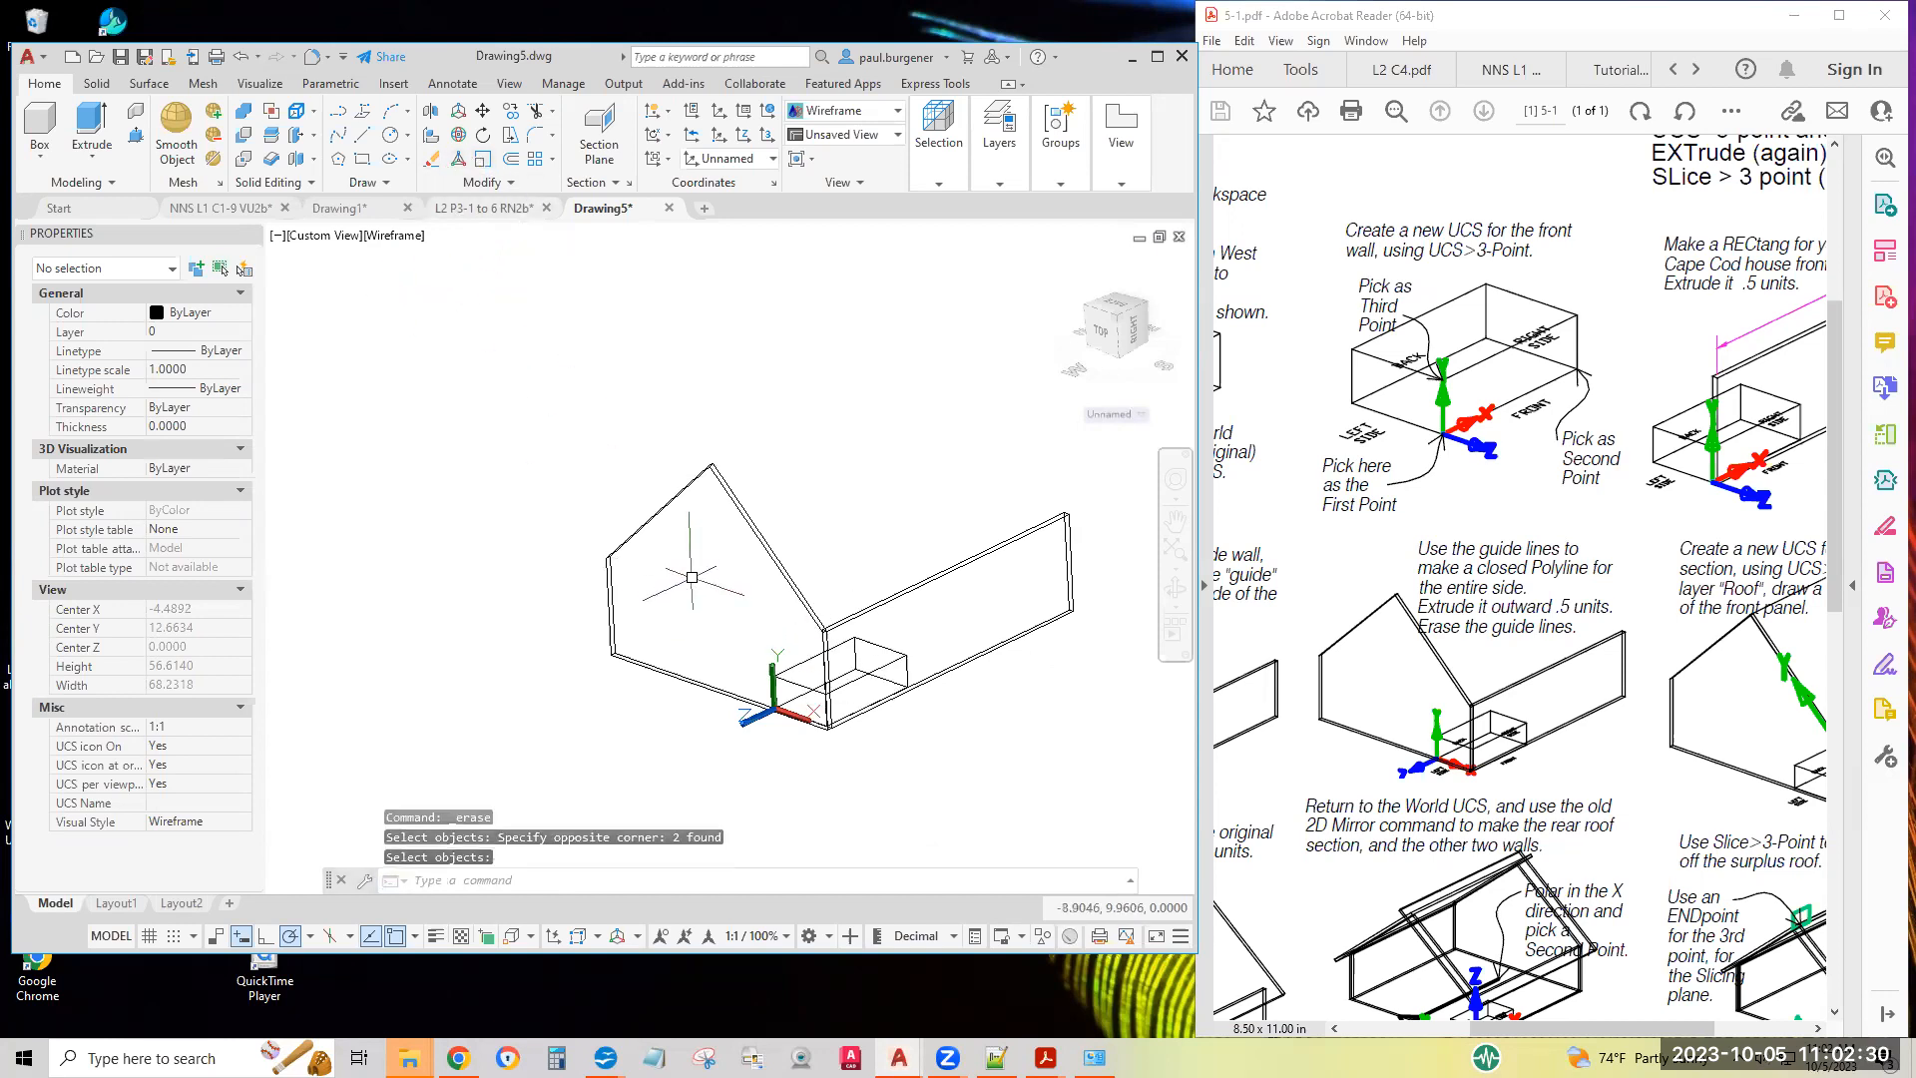
Examine the Class 5 sheet's instructions for the UCS and rectangle of the roof's front section
{"action": "middle_click_drag", "start_coordinate": [1689, 727], "coordinate": [1706, 732]}
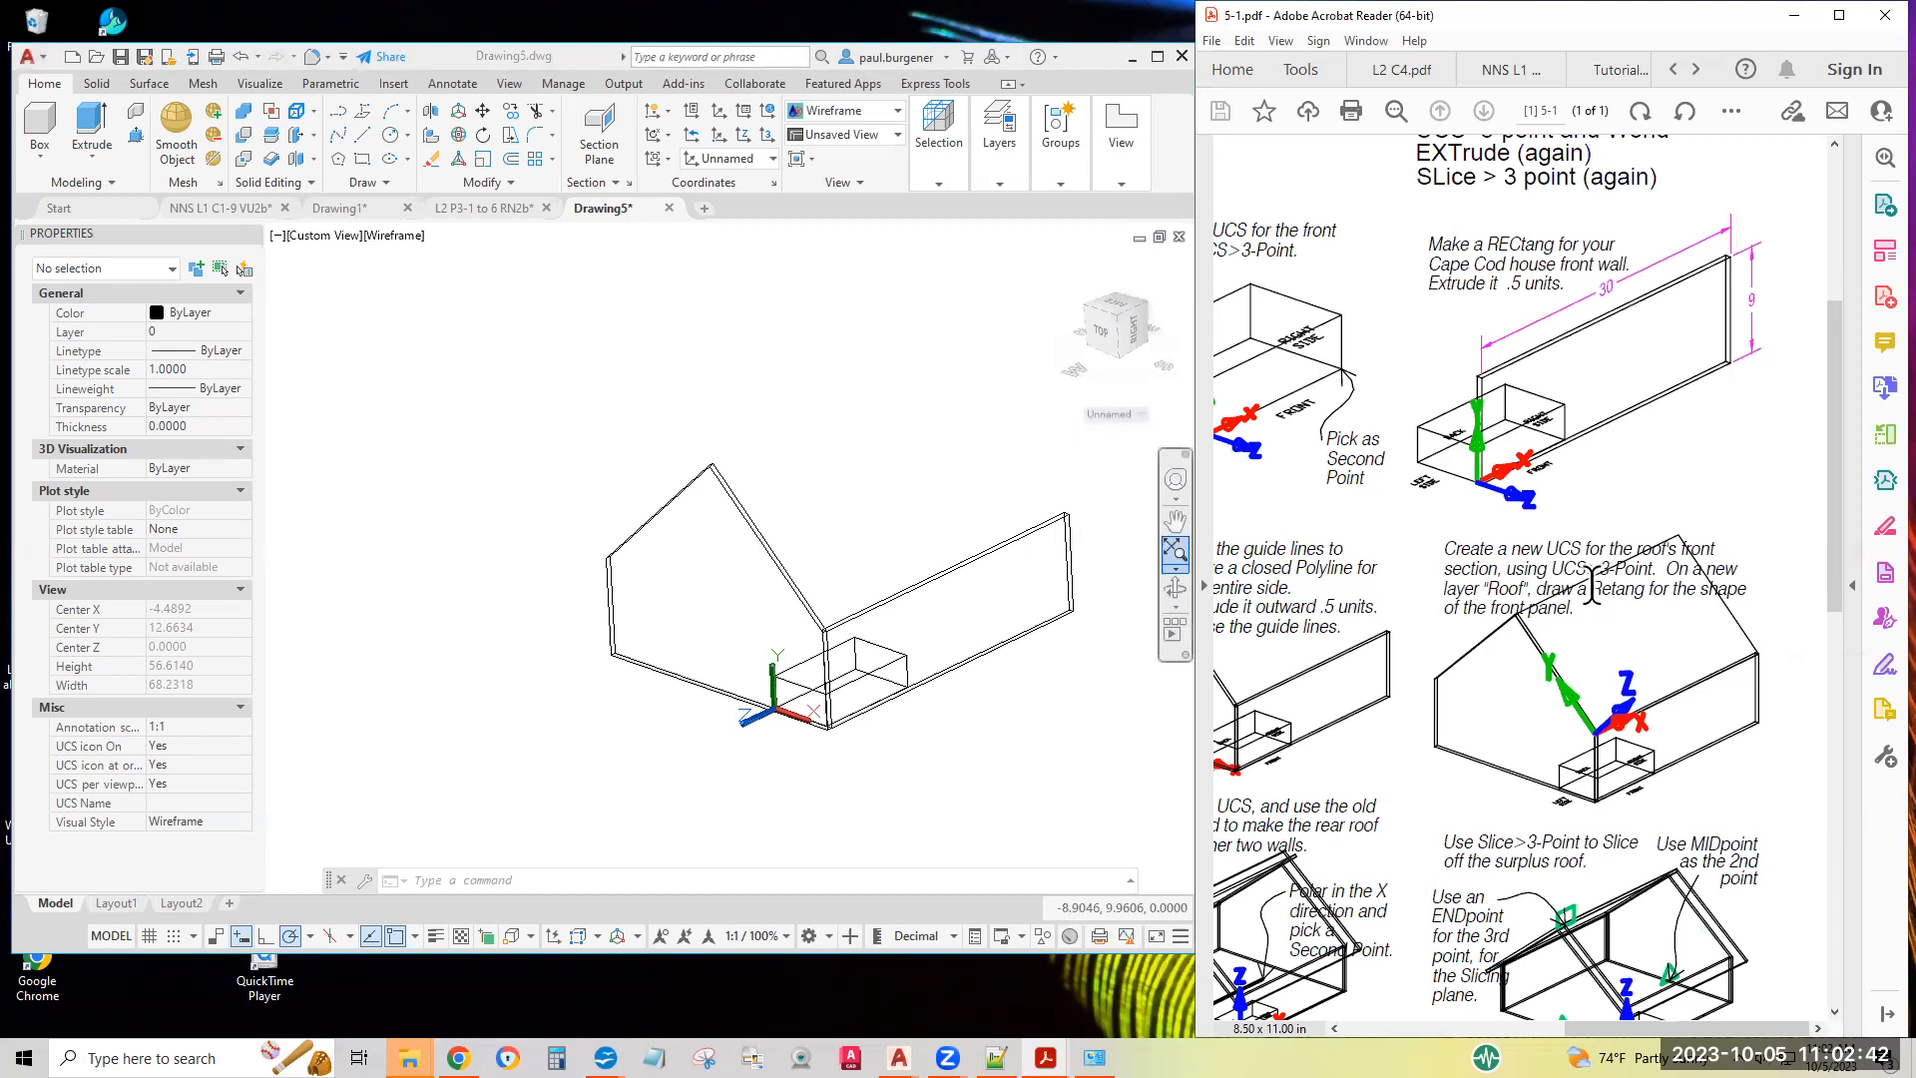
{"action": "left_click_drag", "start_coordinate": [1610, 579], "coordinate": [1648, 588]}
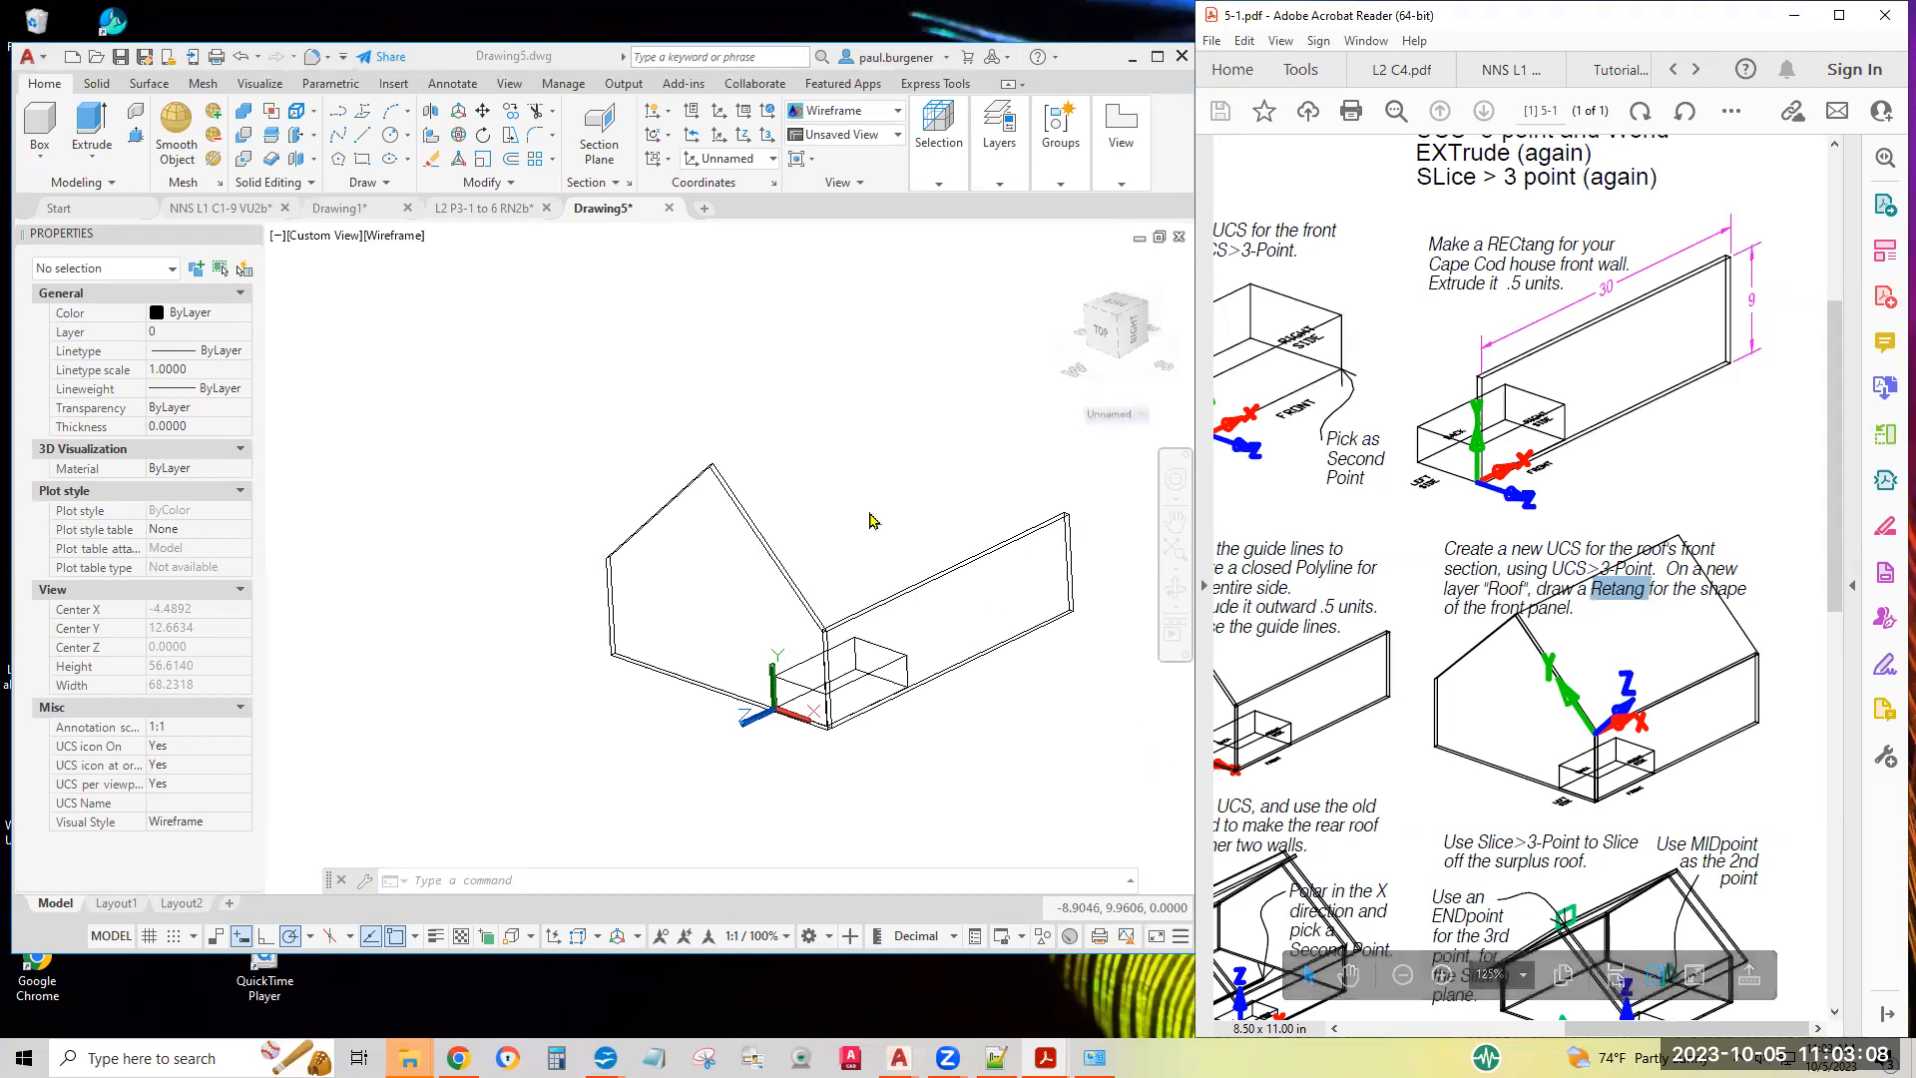
{"action": "left_click", "coordinate": [927, 494]}
{"action": "scroll", "coordinate": [788, 519], "scroll_direction": "up", "scroll_amount": 3}
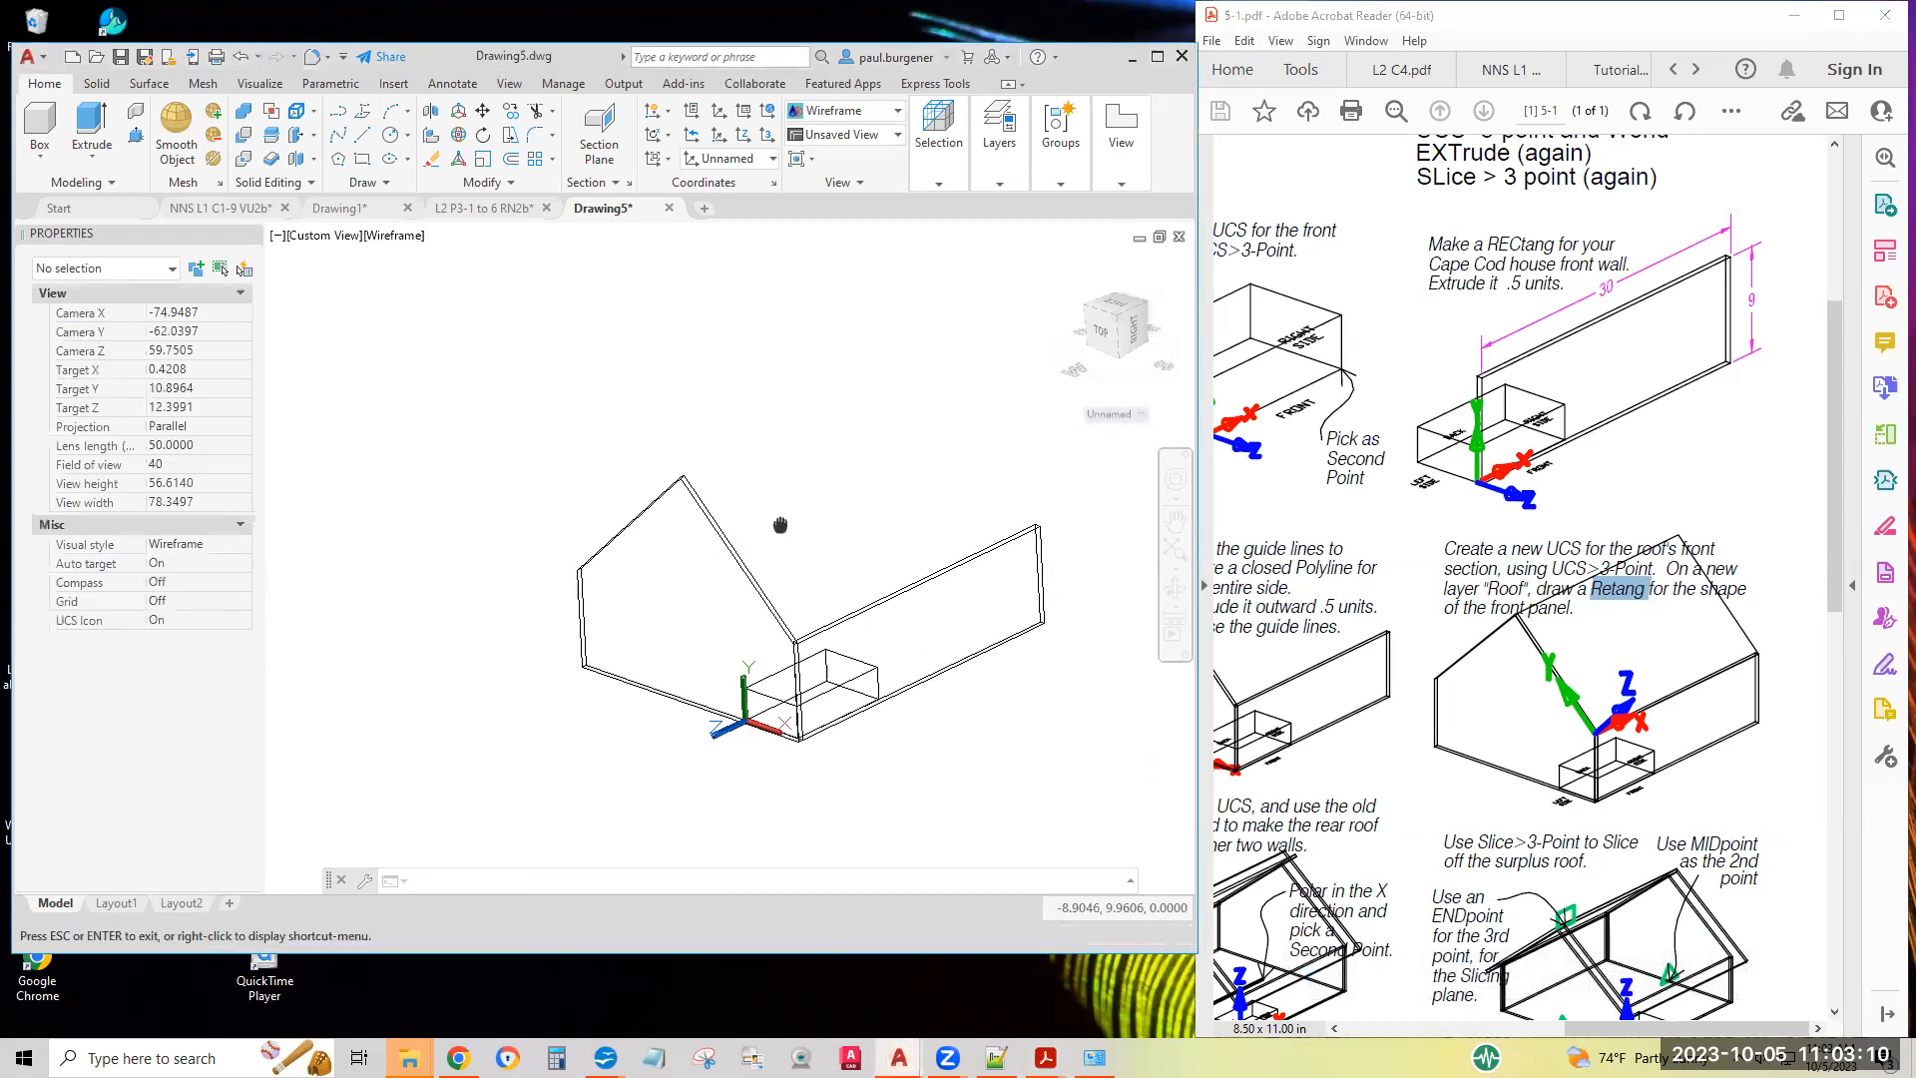
{"action": "scroll", "coordinate": [791, 505], "scroll_direction": "down", "scroll_amount": 3}
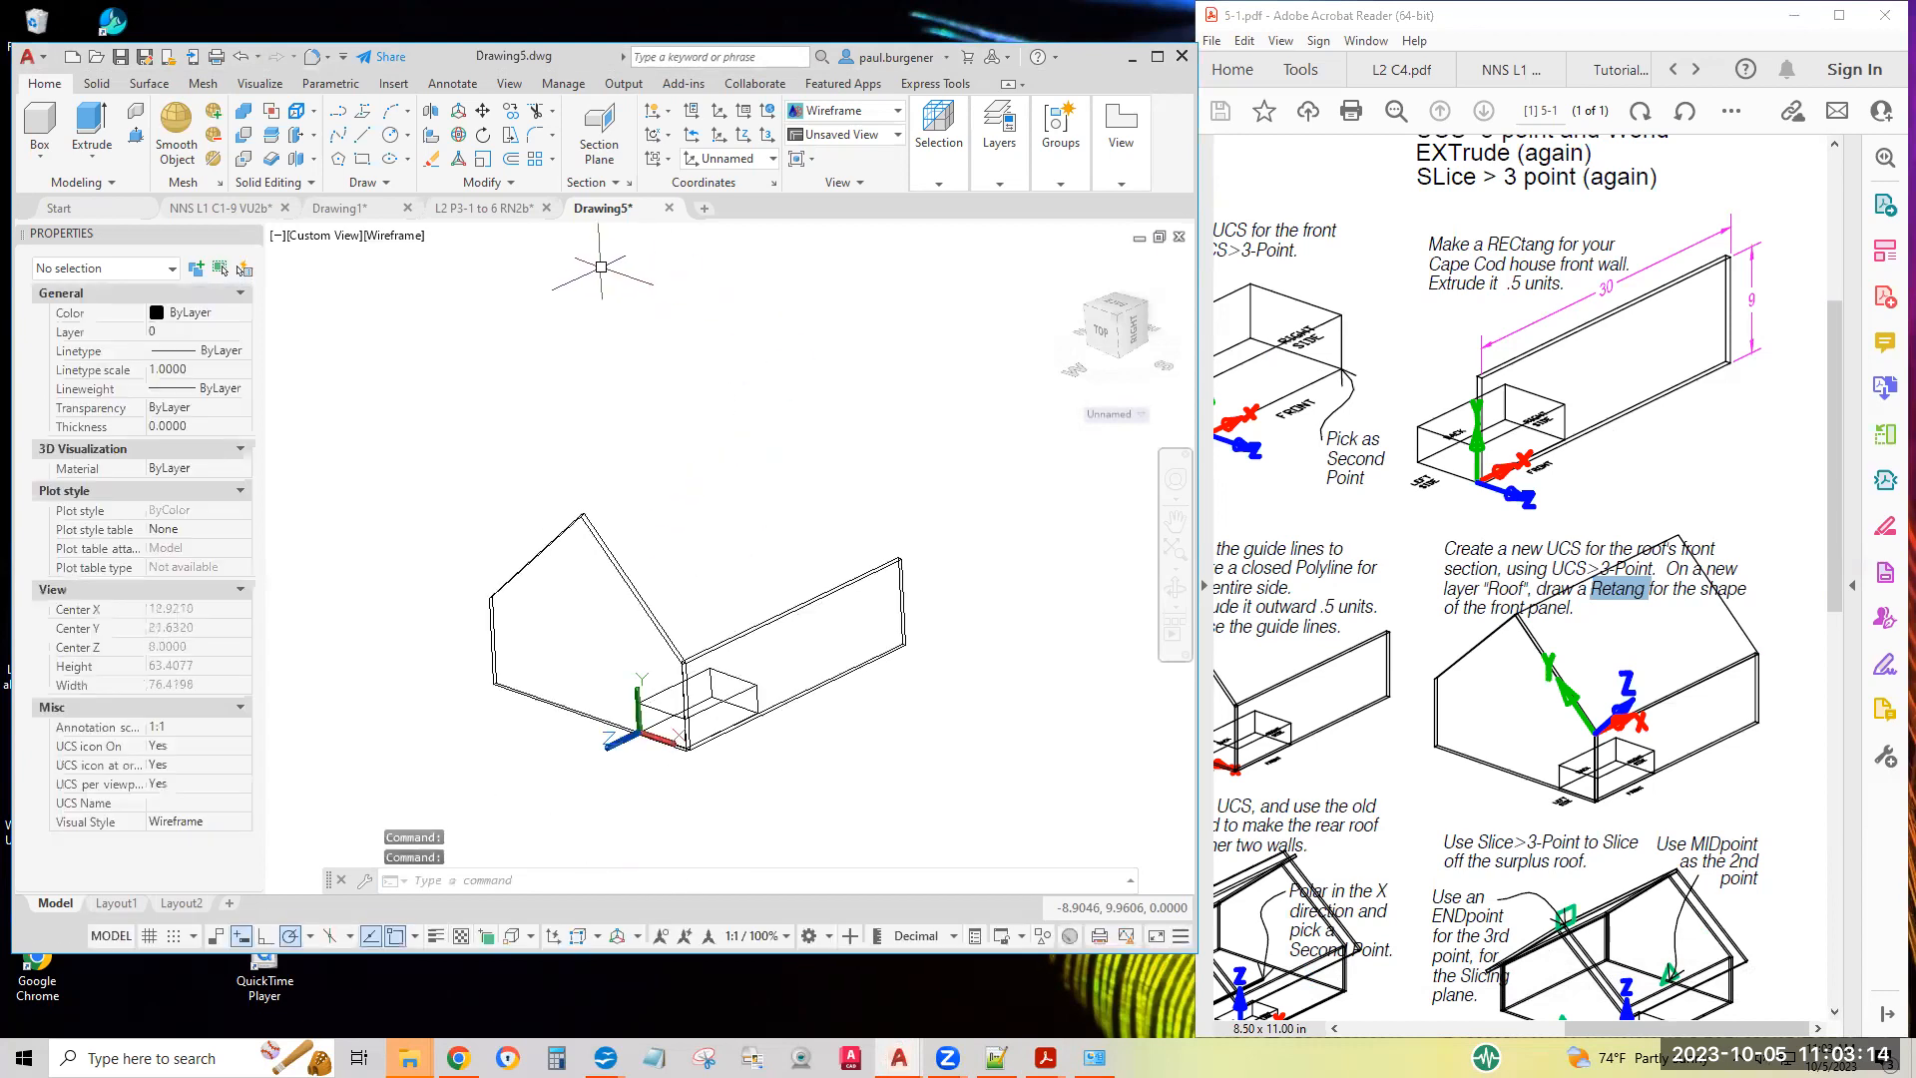
{"action": "scroll", "coordinate": [758, 533], "scroll_direction": "up", "scroll_amount": 2}
{"action": "scroll", "coordinate": [763, 533], "scroll_direction": "up", "scroll_amount": 2}
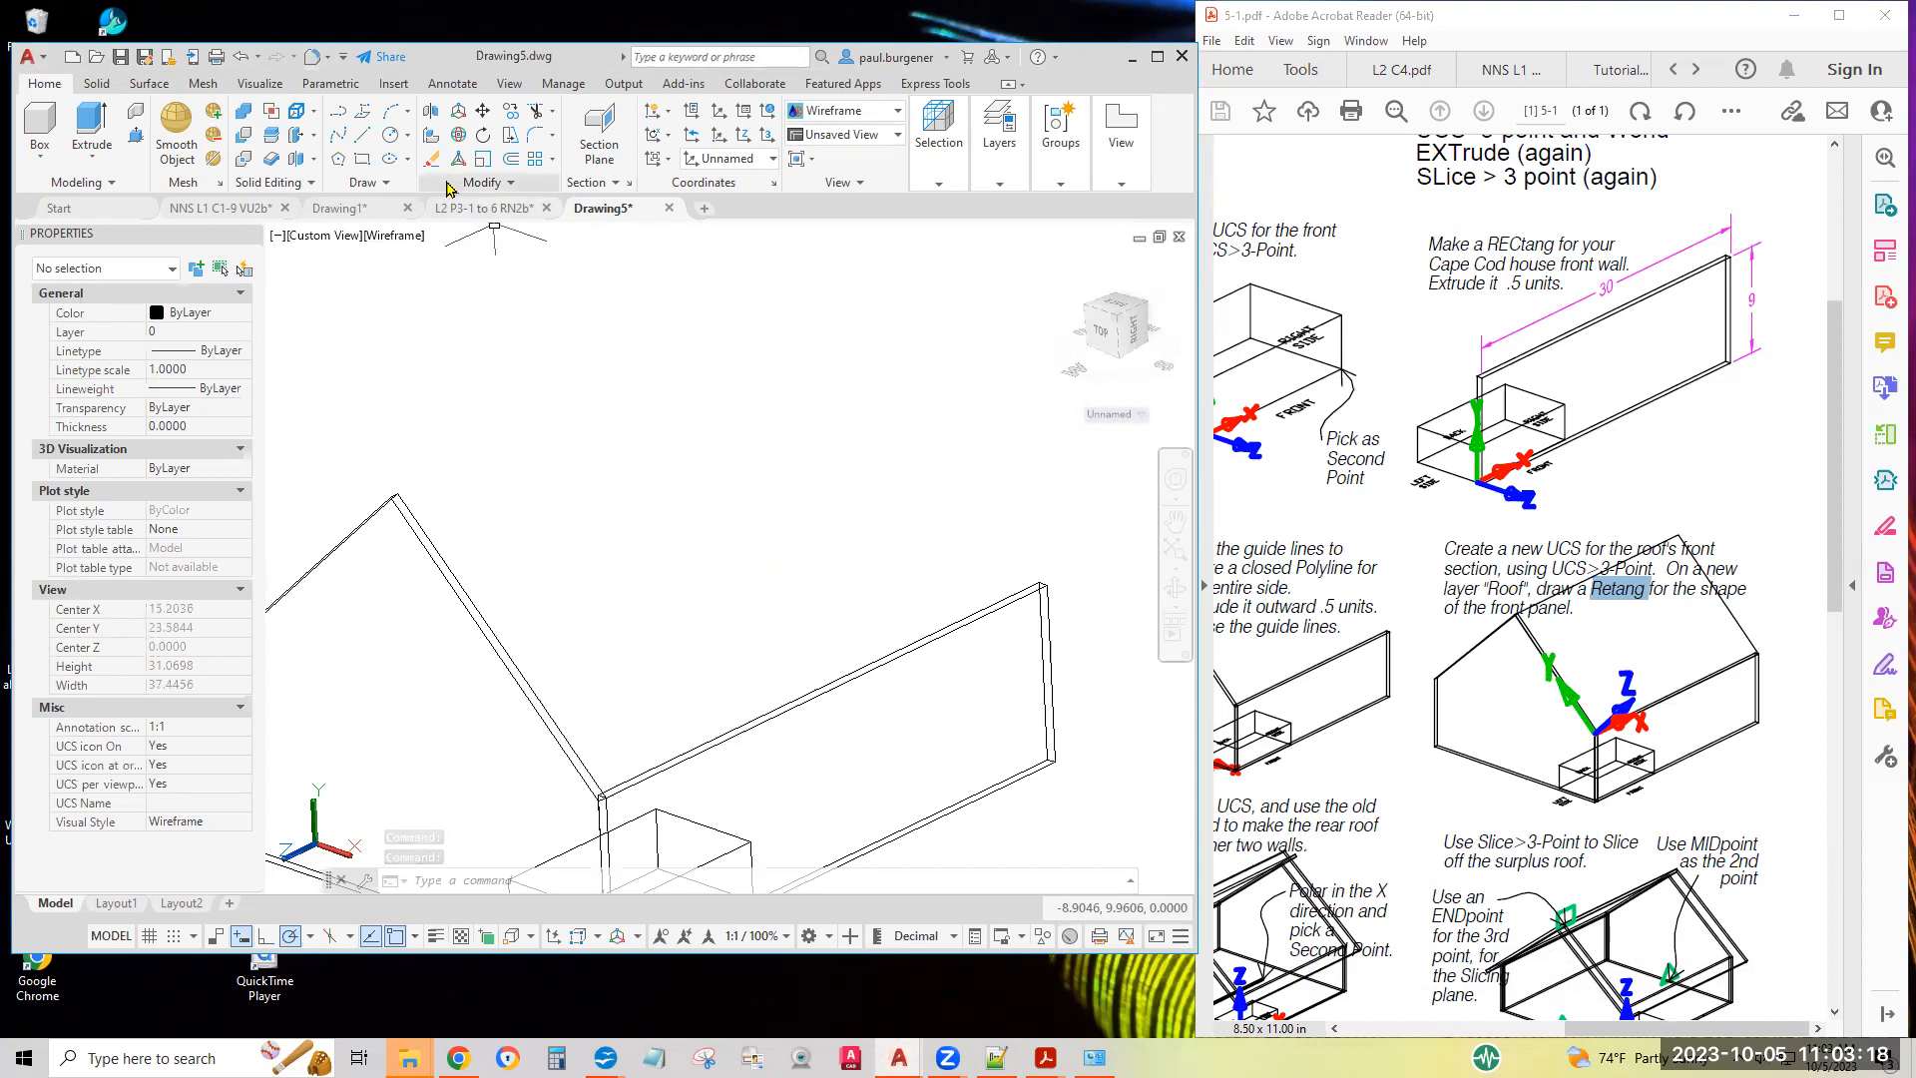
{"action": "left_click", "coordinate": [362, 162]}
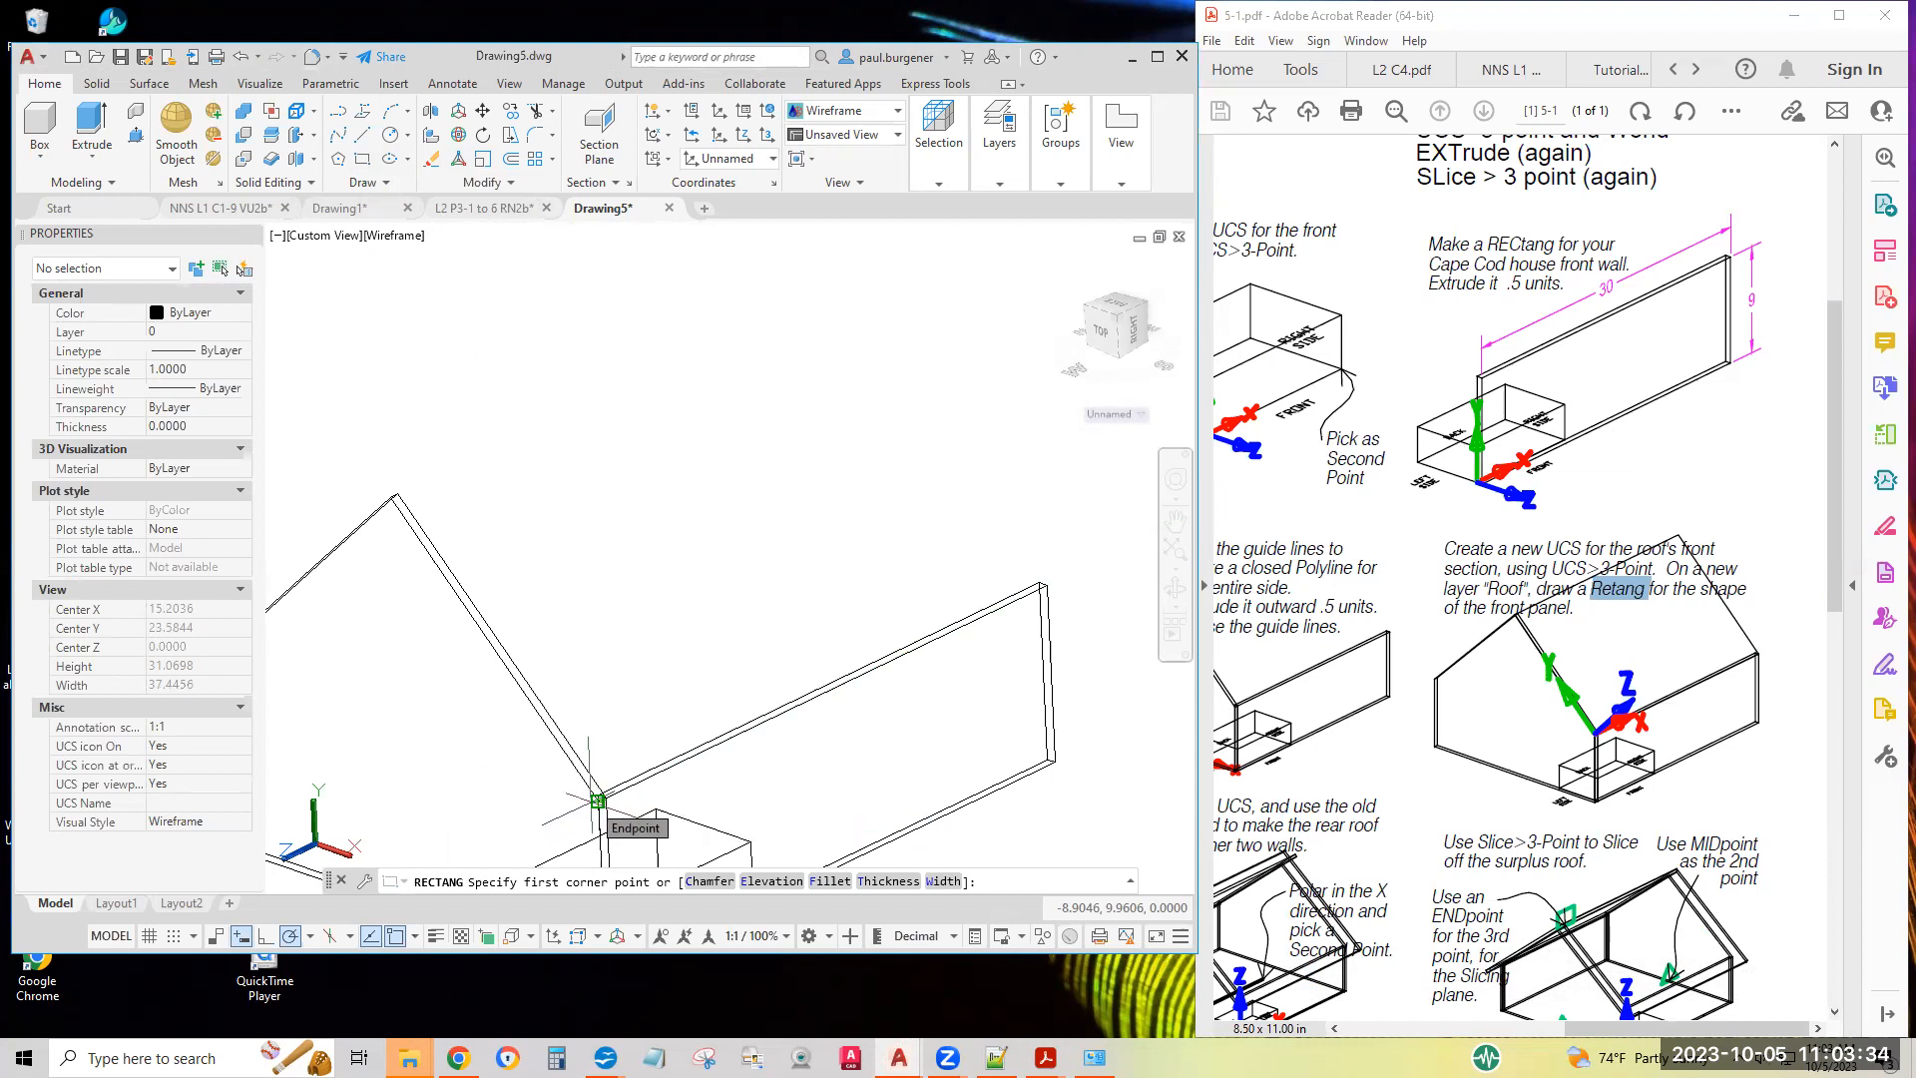
{"action": "left_click", "coordinate": [598, 800]}
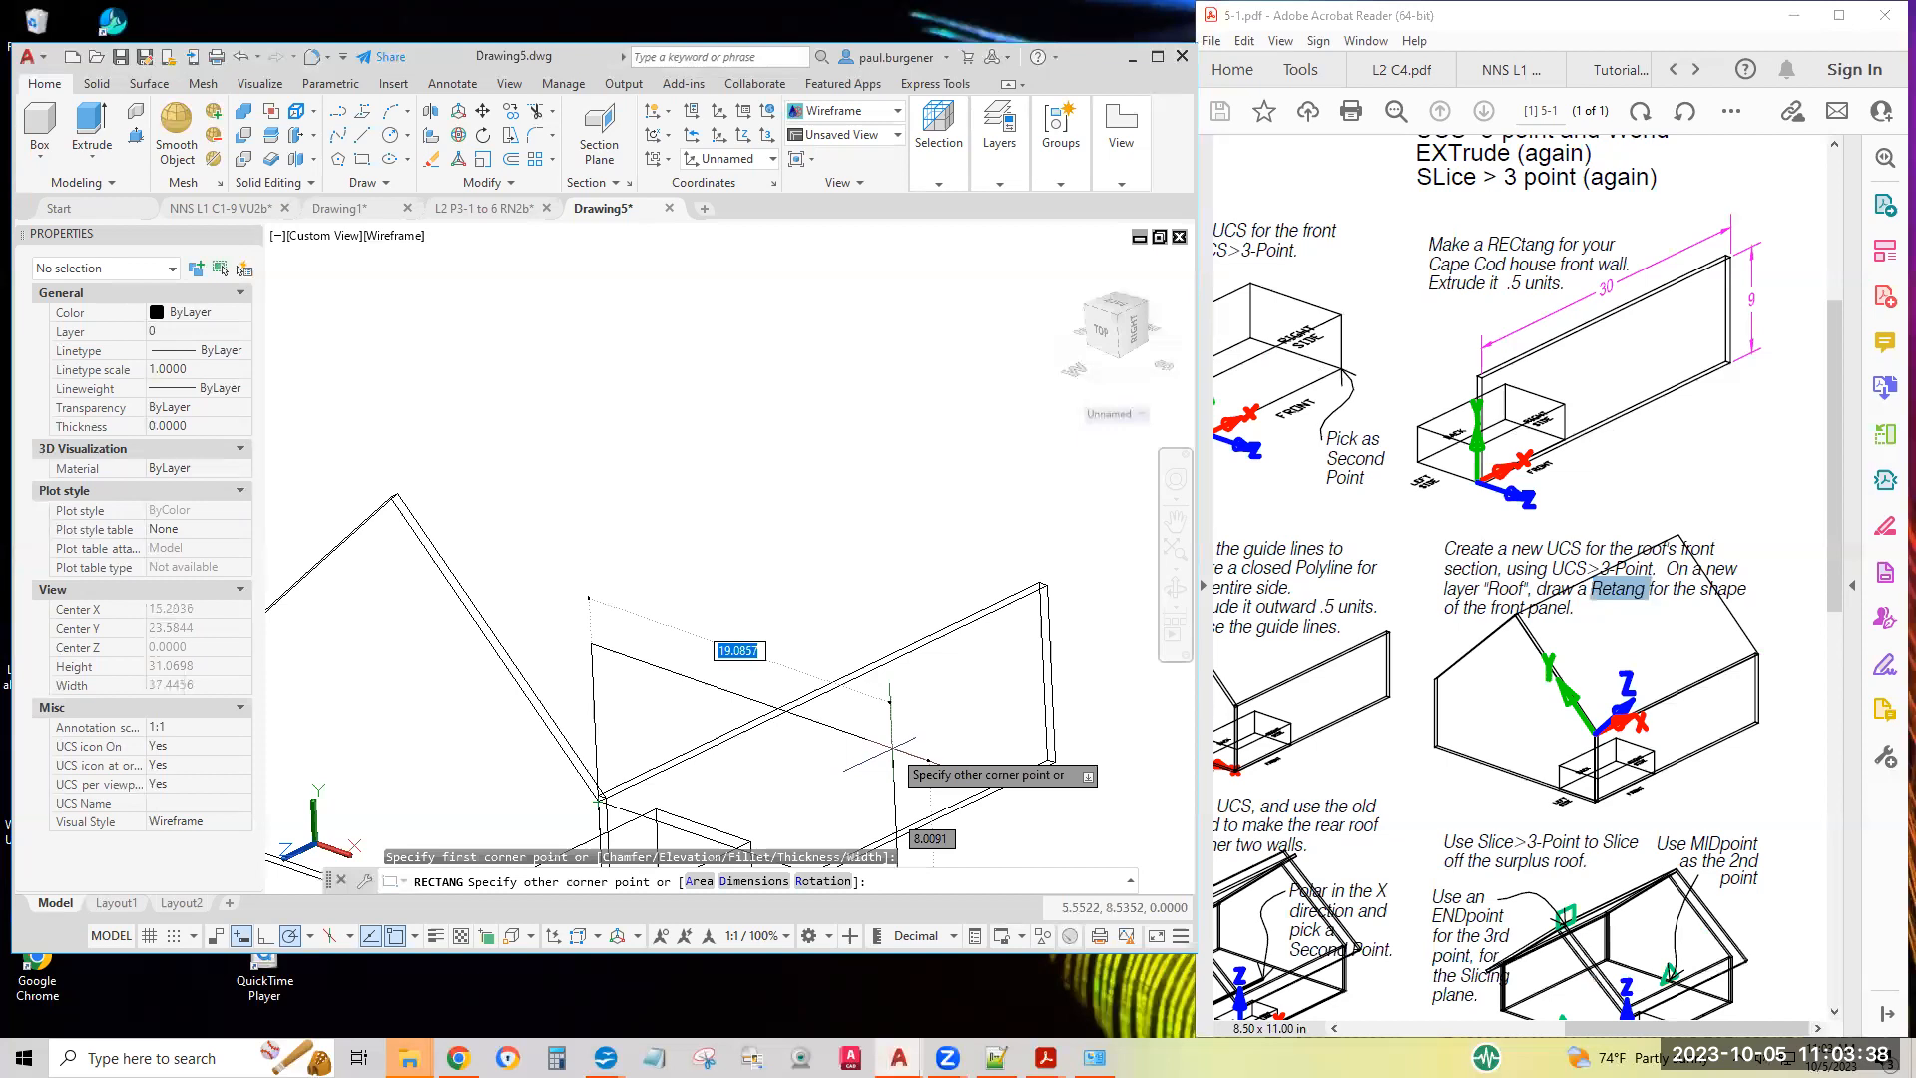
{"action": "type", "text": "D"}
{"action": "key", "text": "Return"}
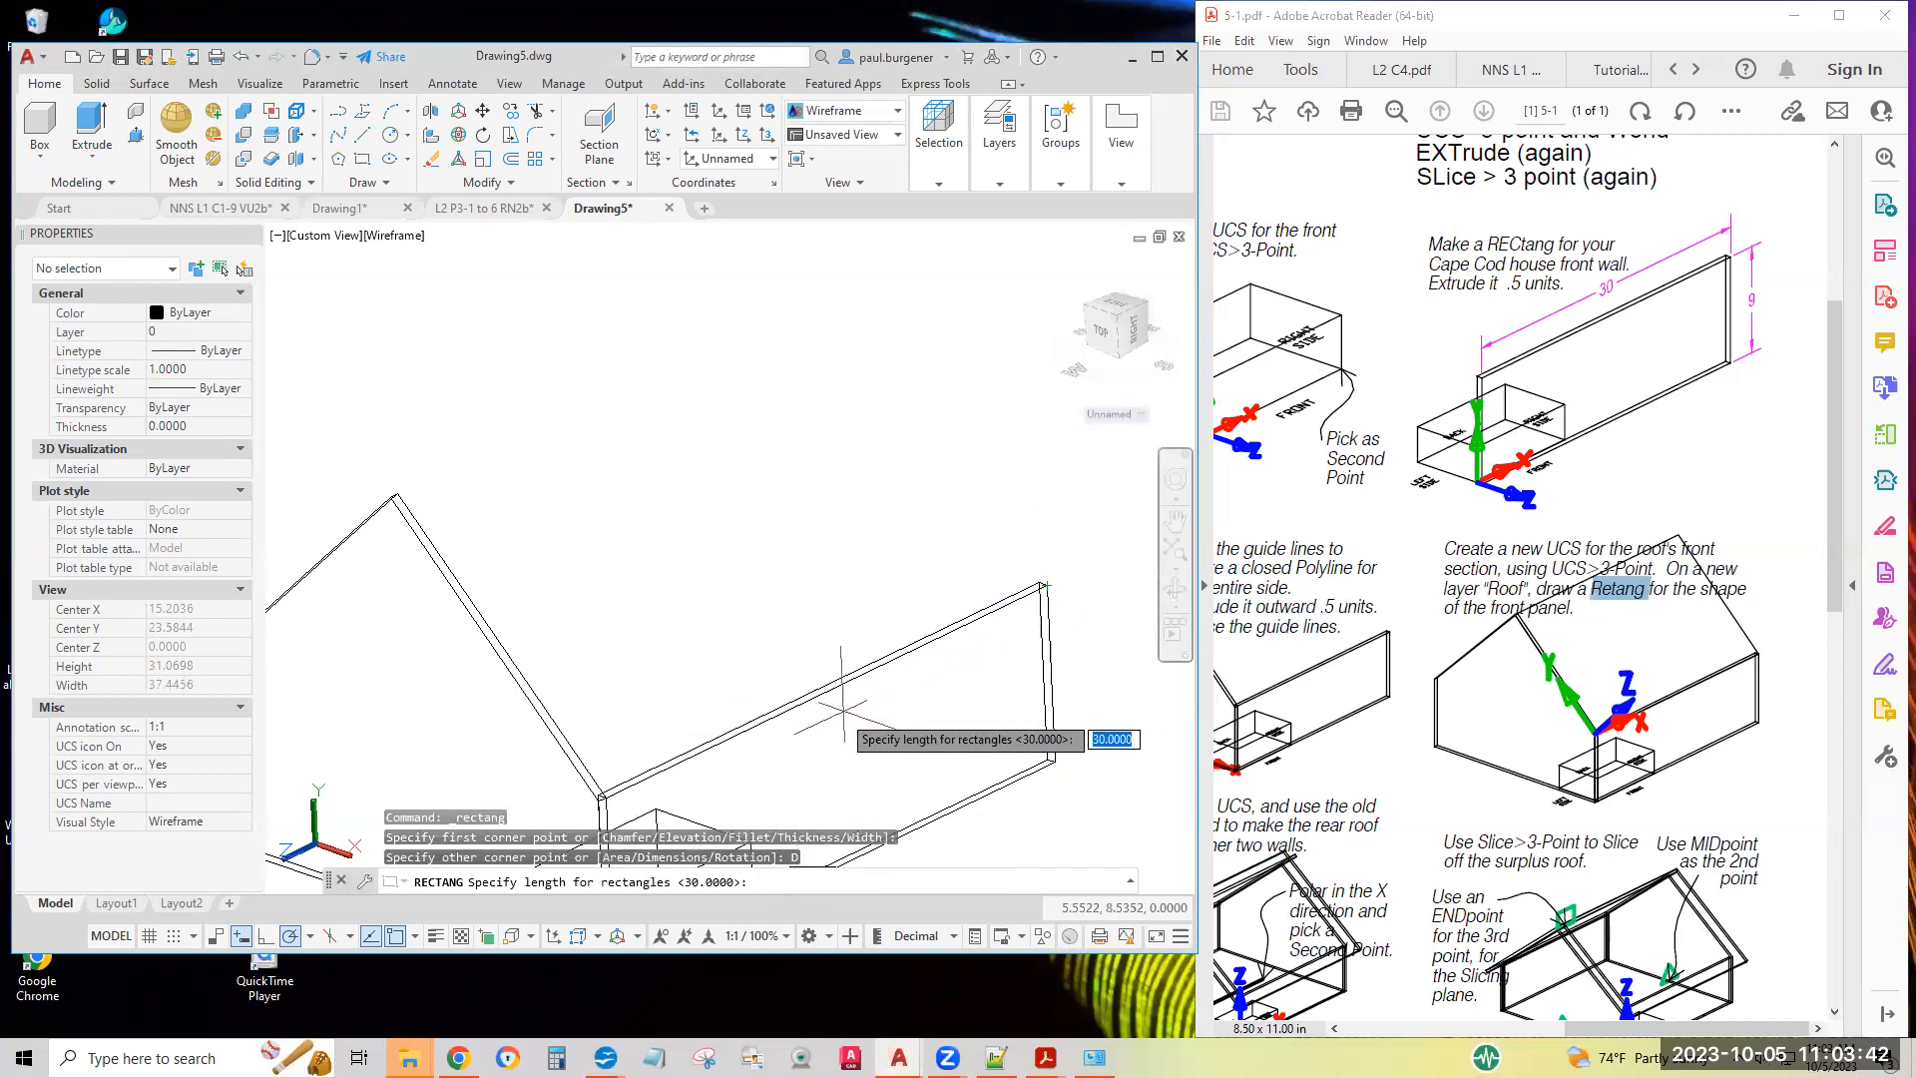
{"action": "left_click", "coordinate": [601, 798]}
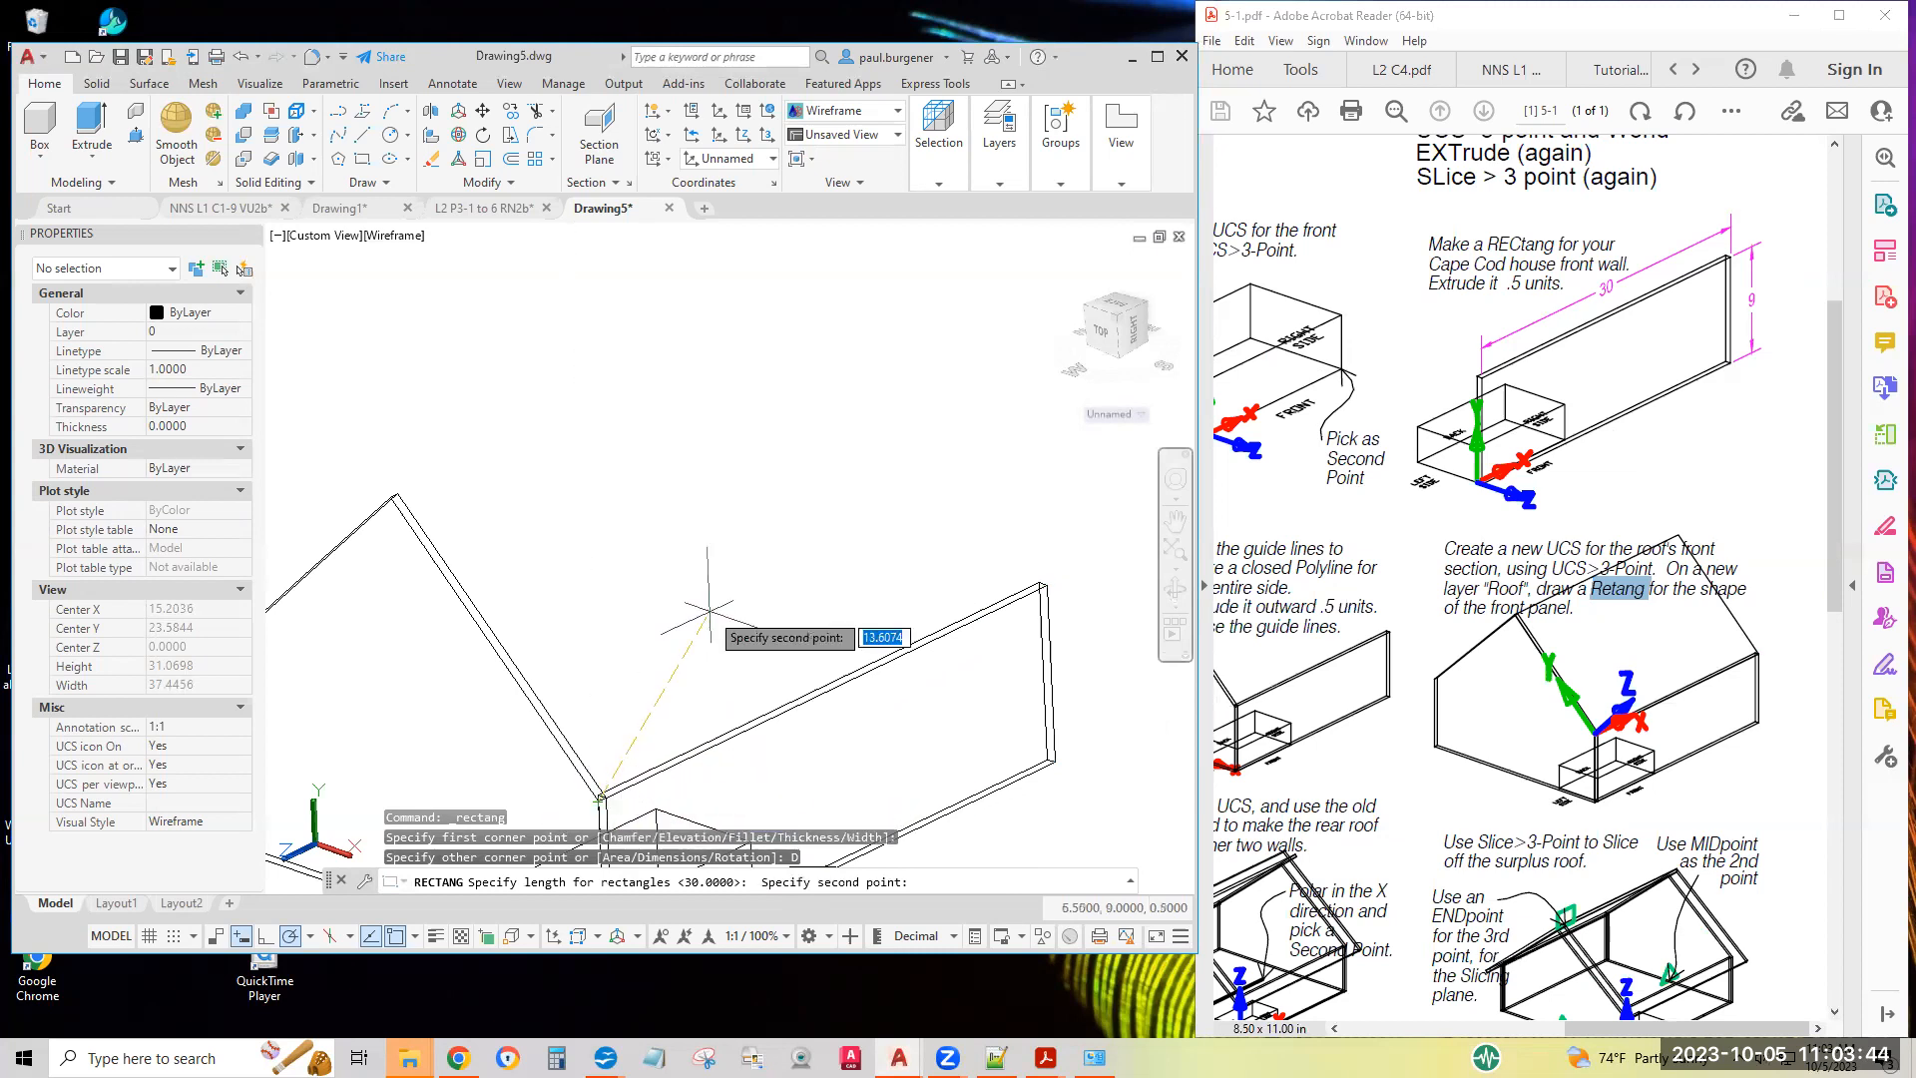
{"action": "left_click", "coordinate": [1046, 583]}
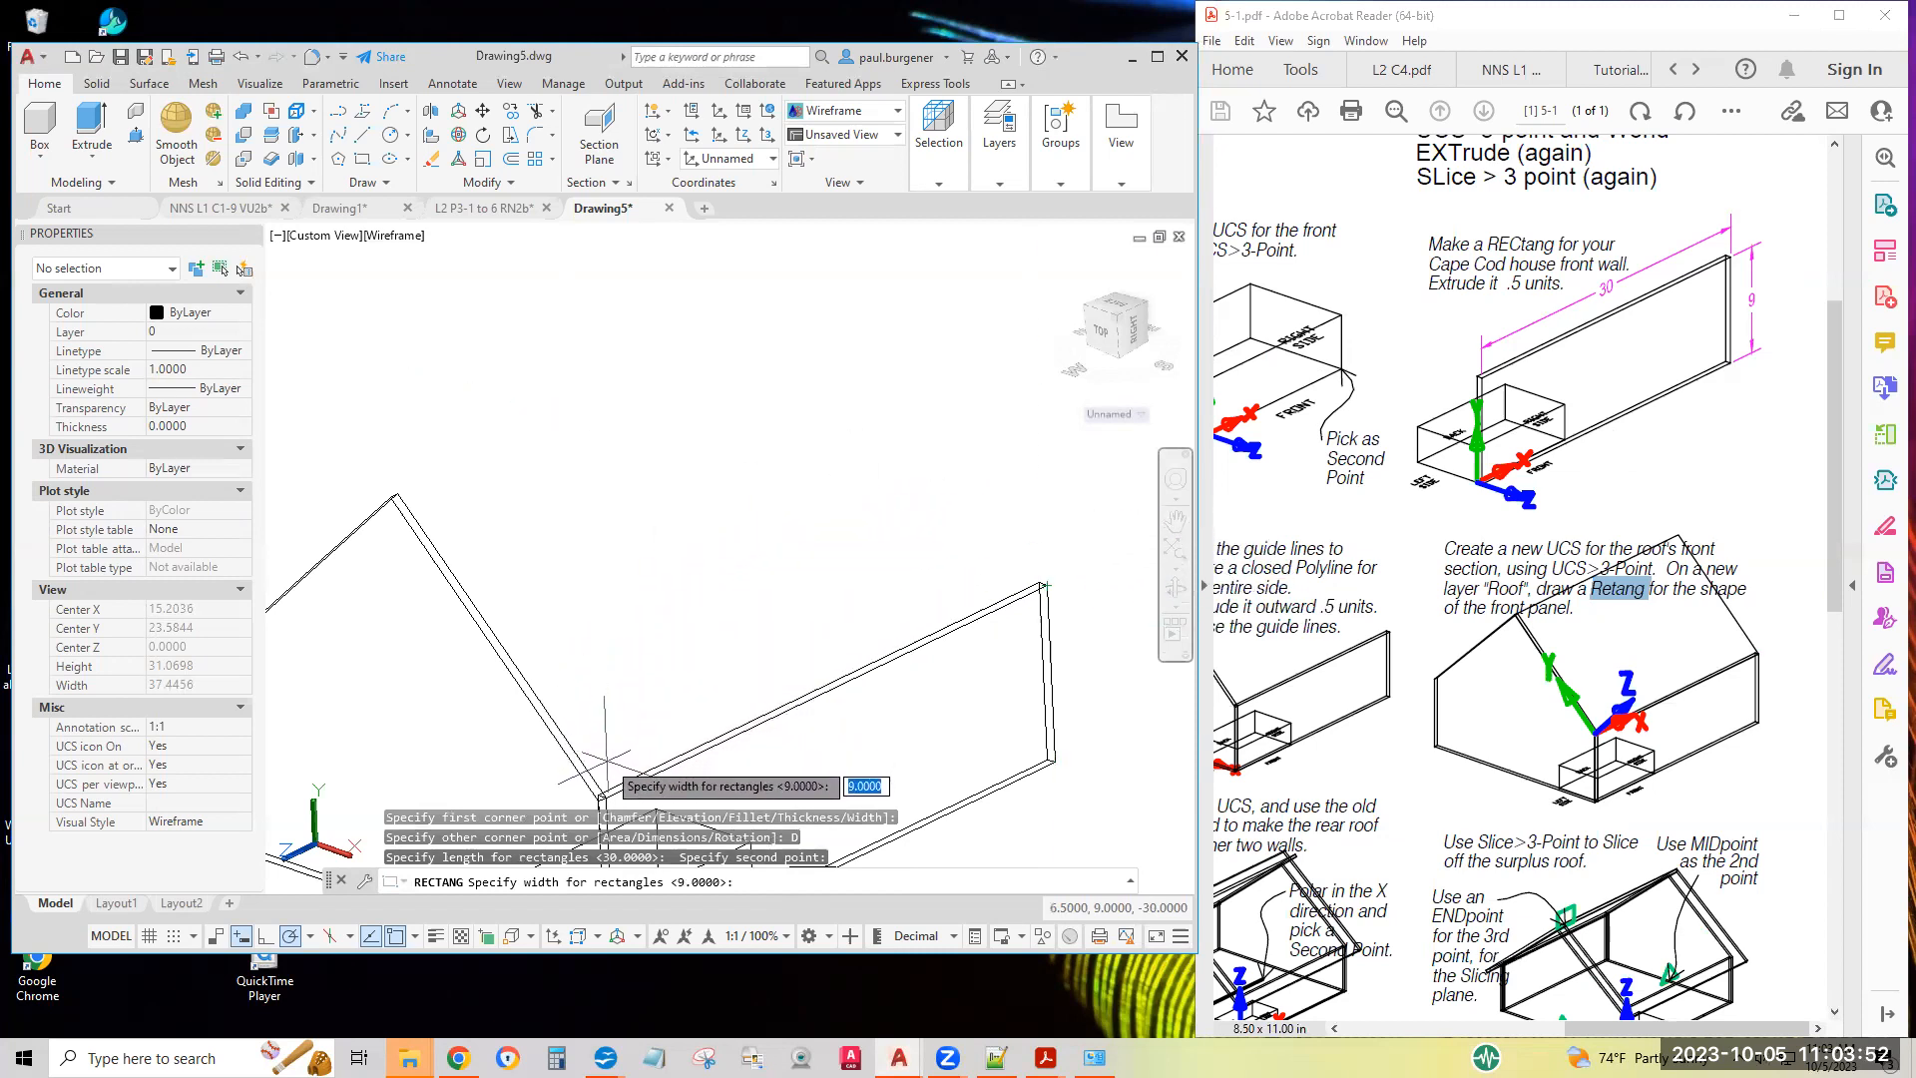
{"action": "left_click", "coordinate": [598, 800]}
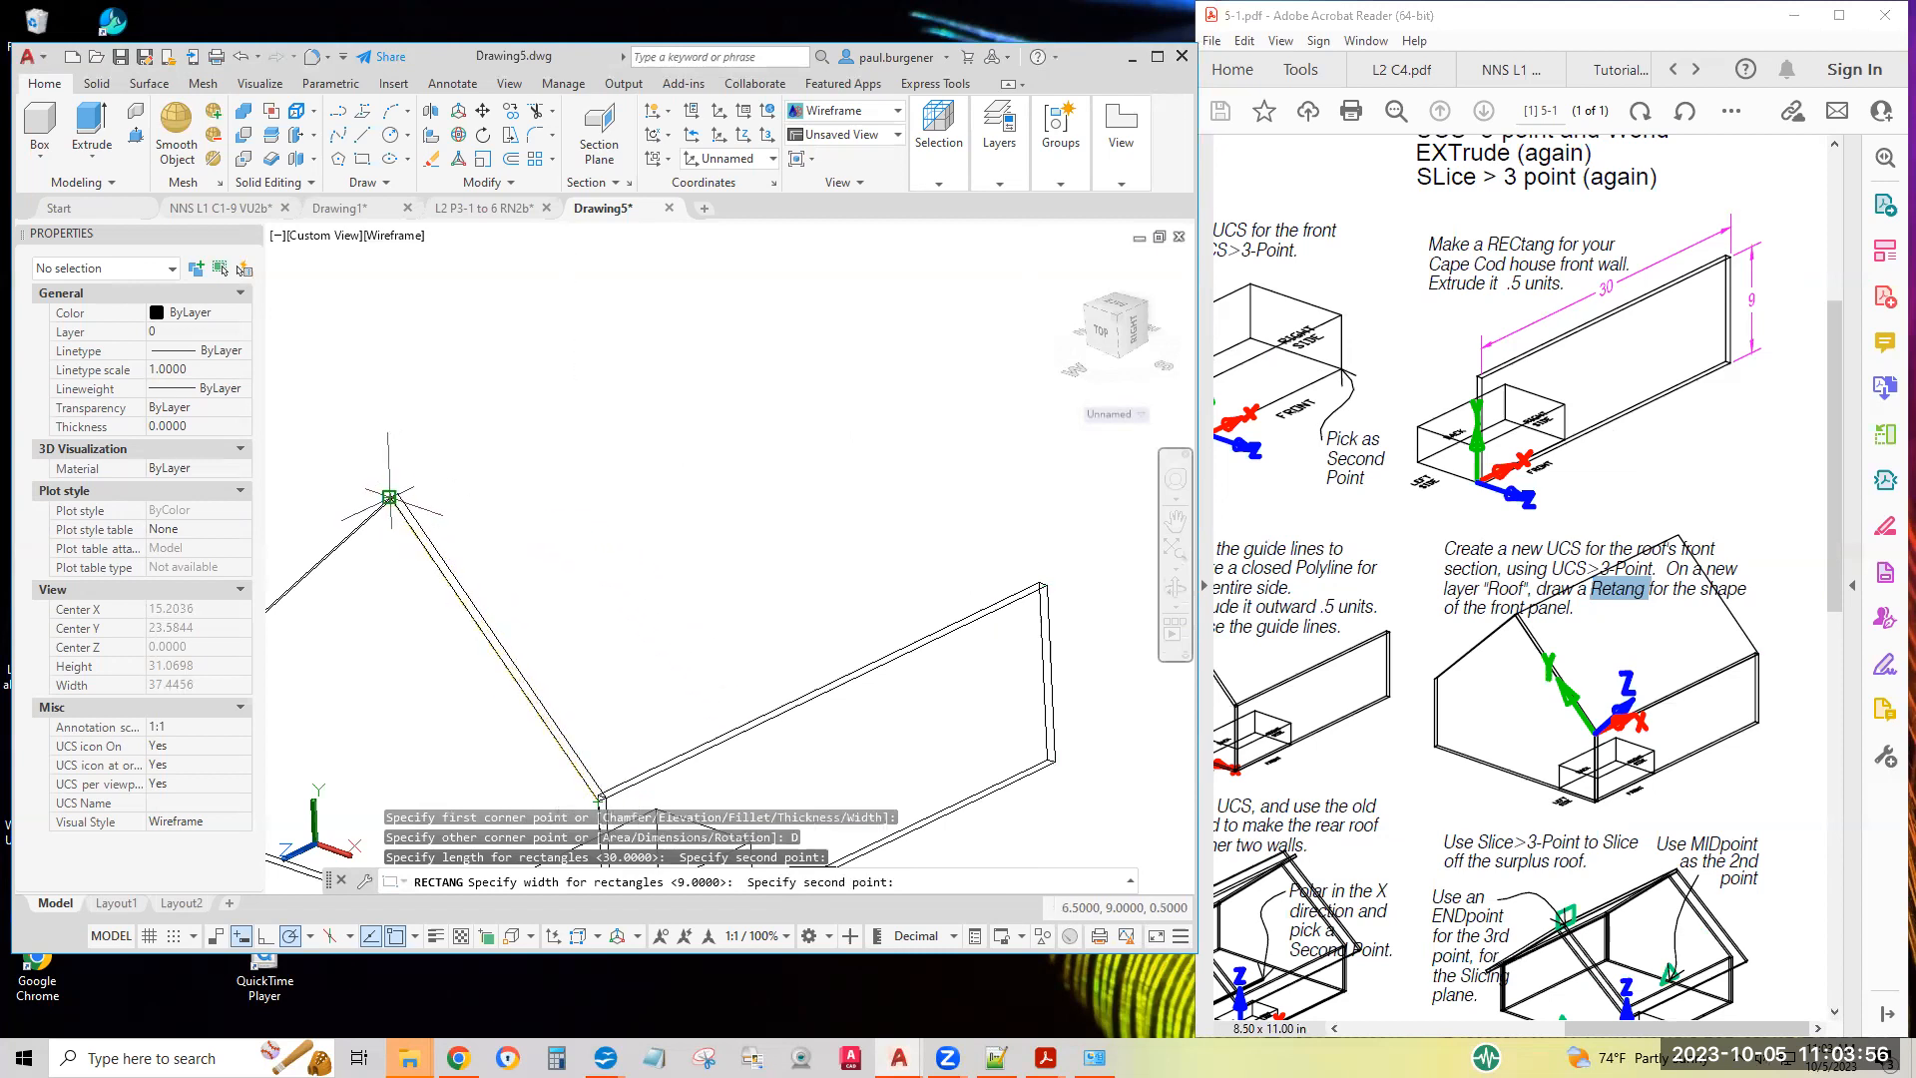
{"action": "left_click", "coordinate": [389, 496]}
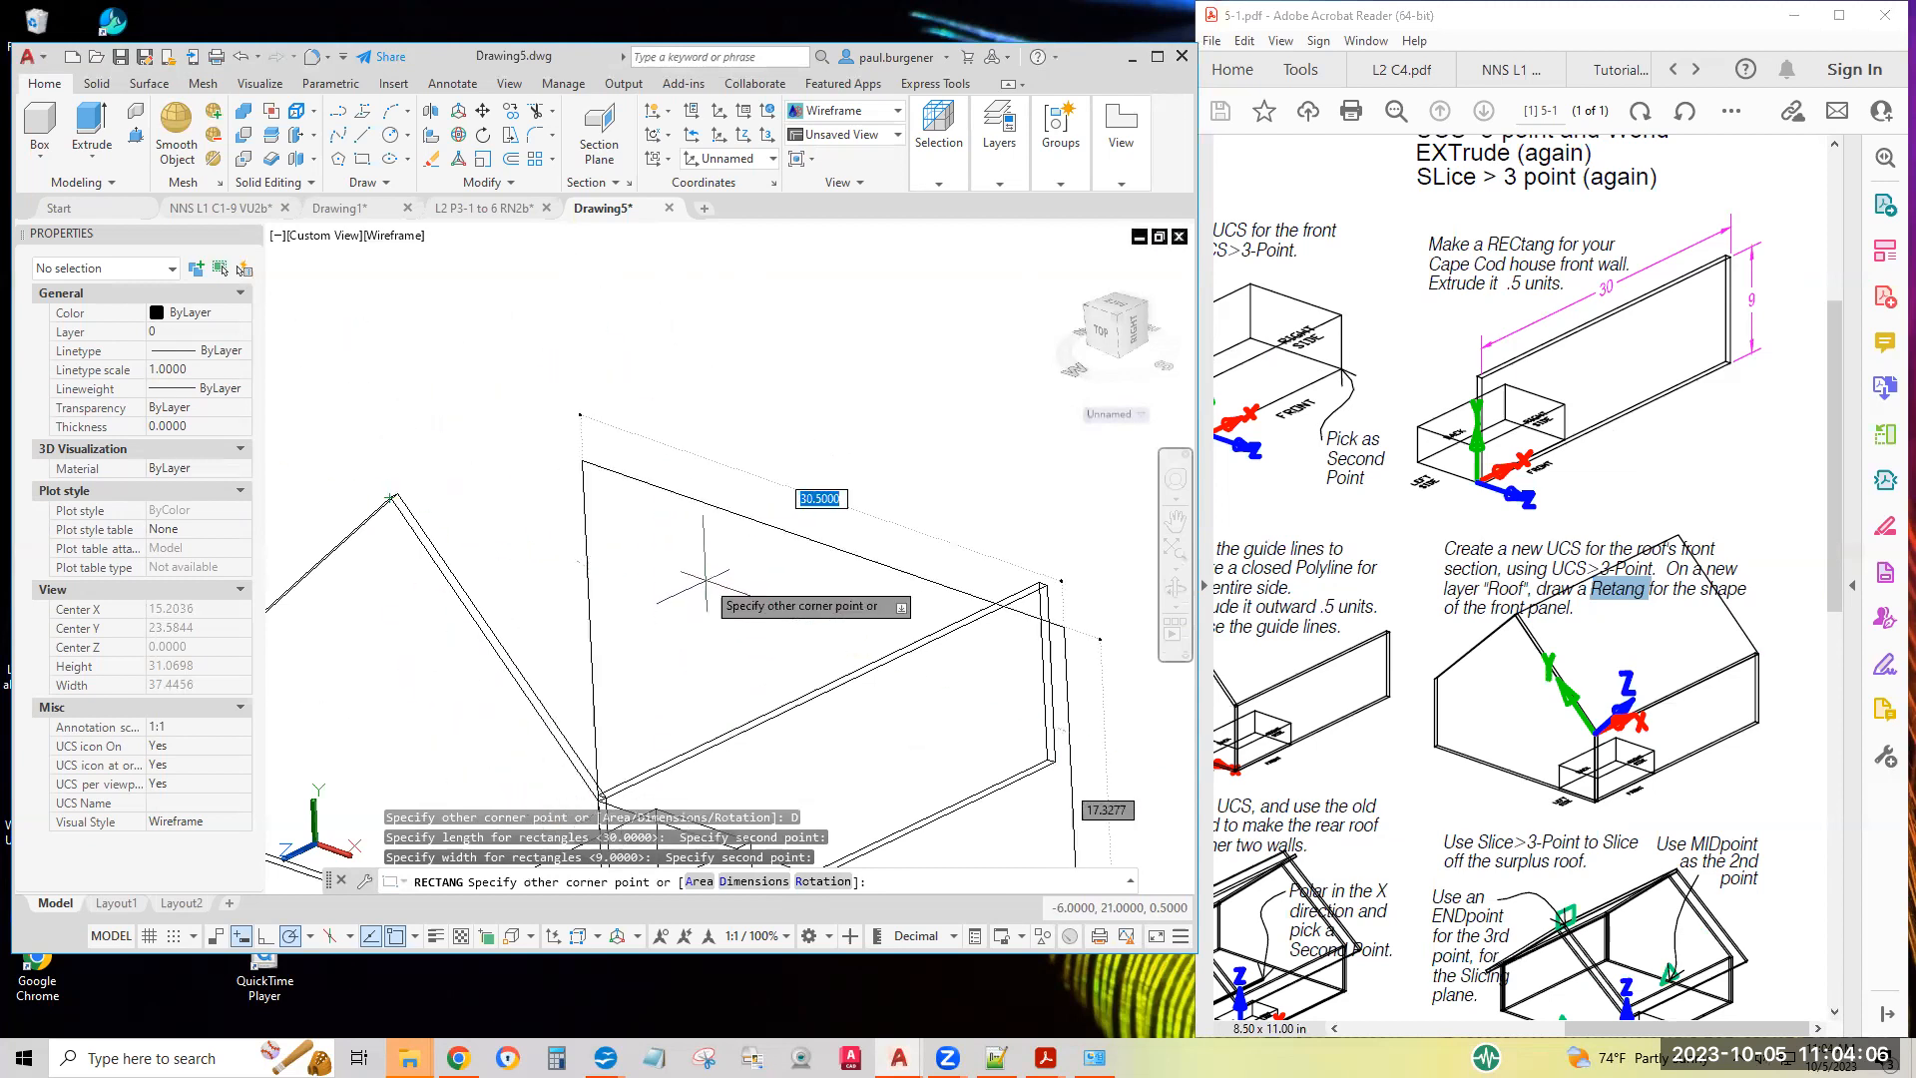
{"action": "key", "text": "Escape"}
{"action": "key", "text": "Escape"}
Define a 3-point UCS with its origin at the eave's outer left corner, X along the front wall and Y through the sloped edge's midpoint
{"action": "middle_click_drag", "start_coordinate": [663, 670], "coordinate": [691, 602]}
{"action": "left_click", "coordinate": [767, 135]}
{"action": "scroll", "coordinate": [625, 759], "scroll_direction": "up", "scroll_amount": 5}
{"action": "scroll", "coordinate": [619, 699], "scroll_direction": "up", "scroll_amount": 3}
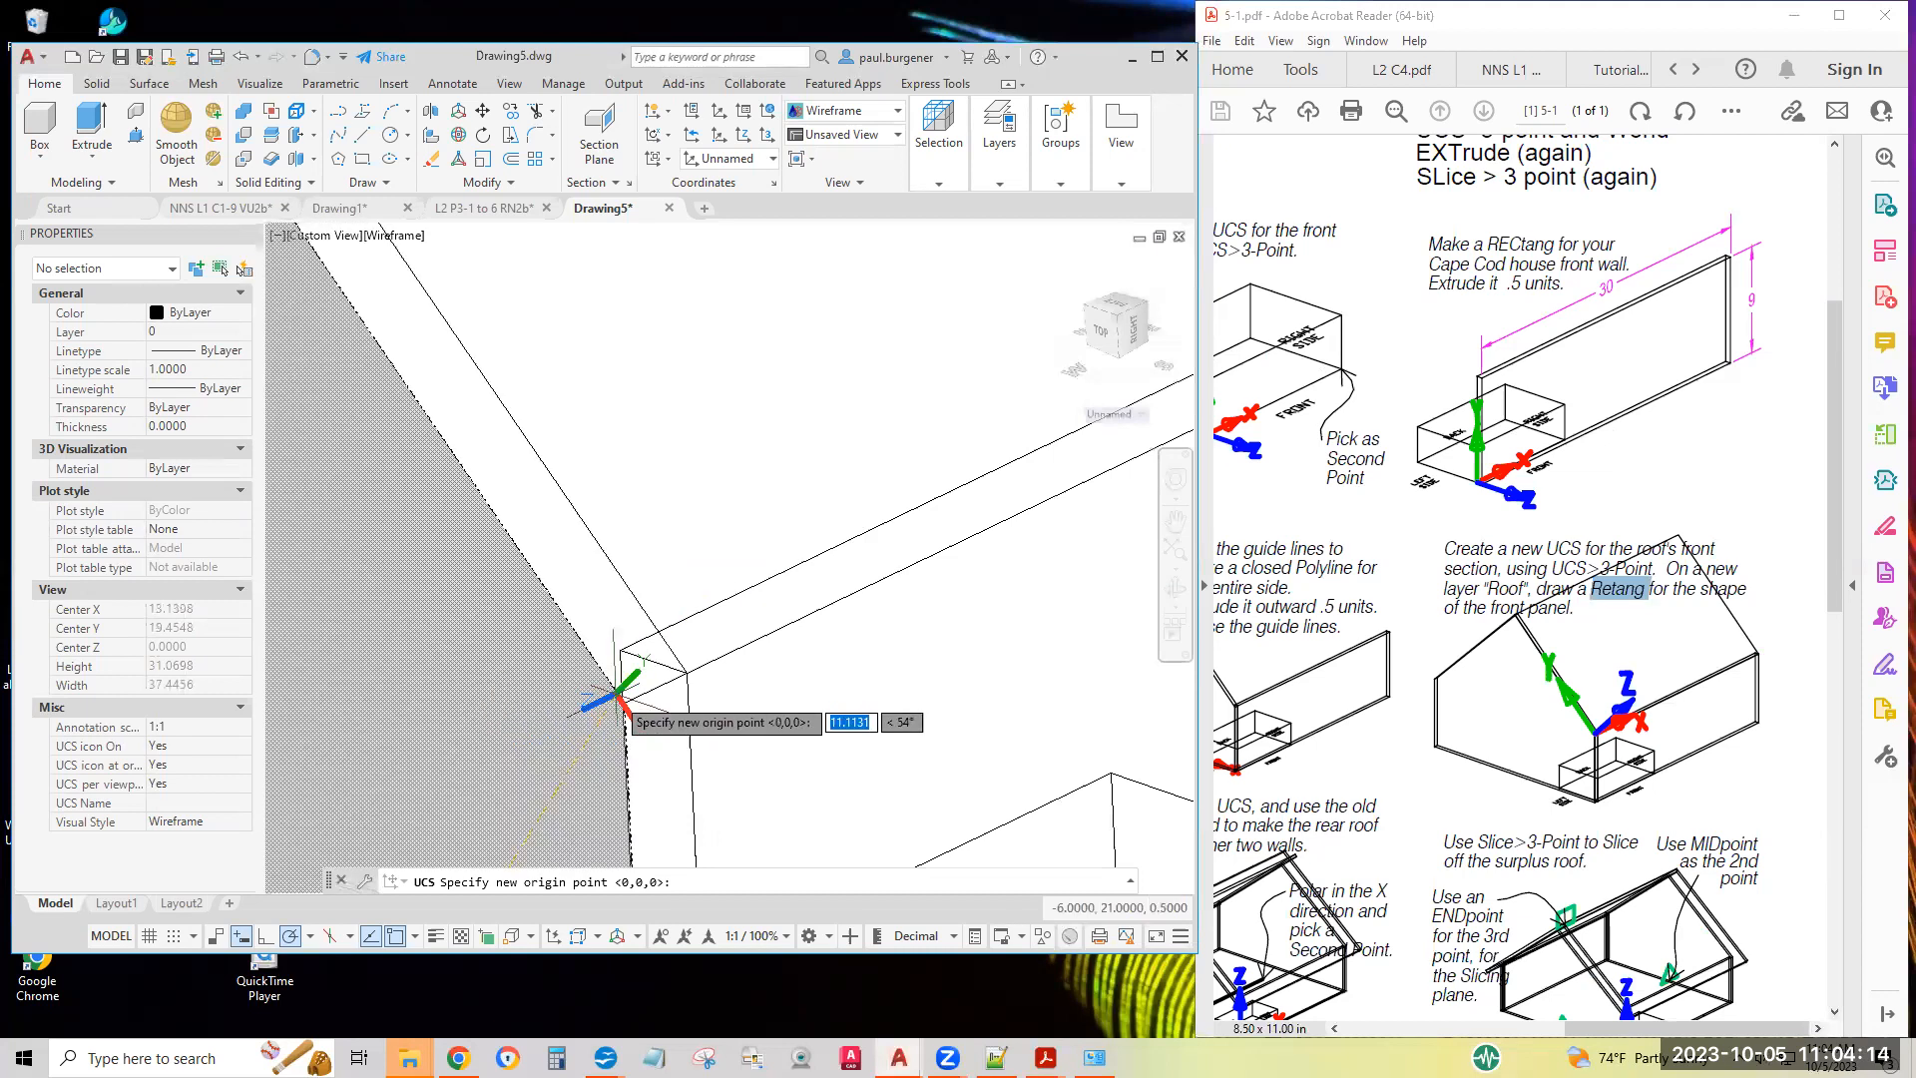
{"action": "left_click", "coordinate": [621, 701]}
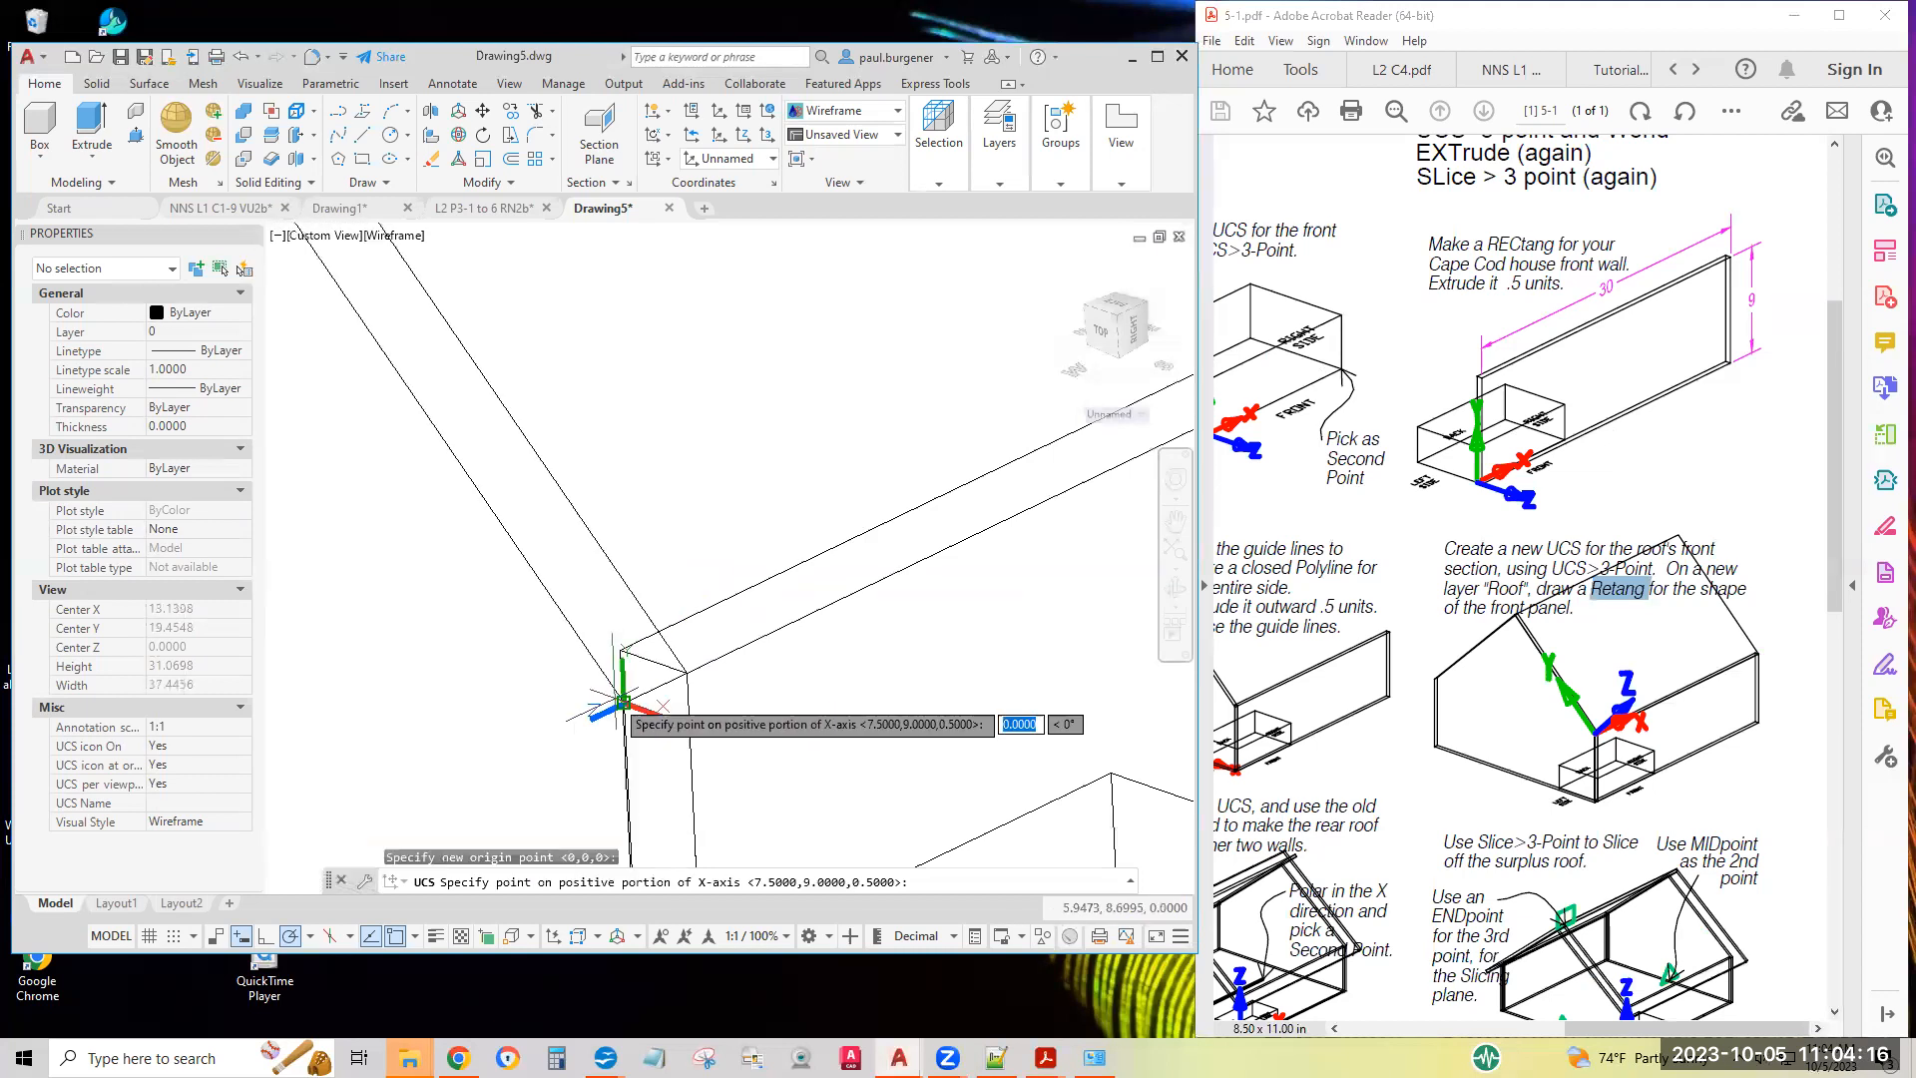
{"action": "left_click", "coordinate": [687, 671]}
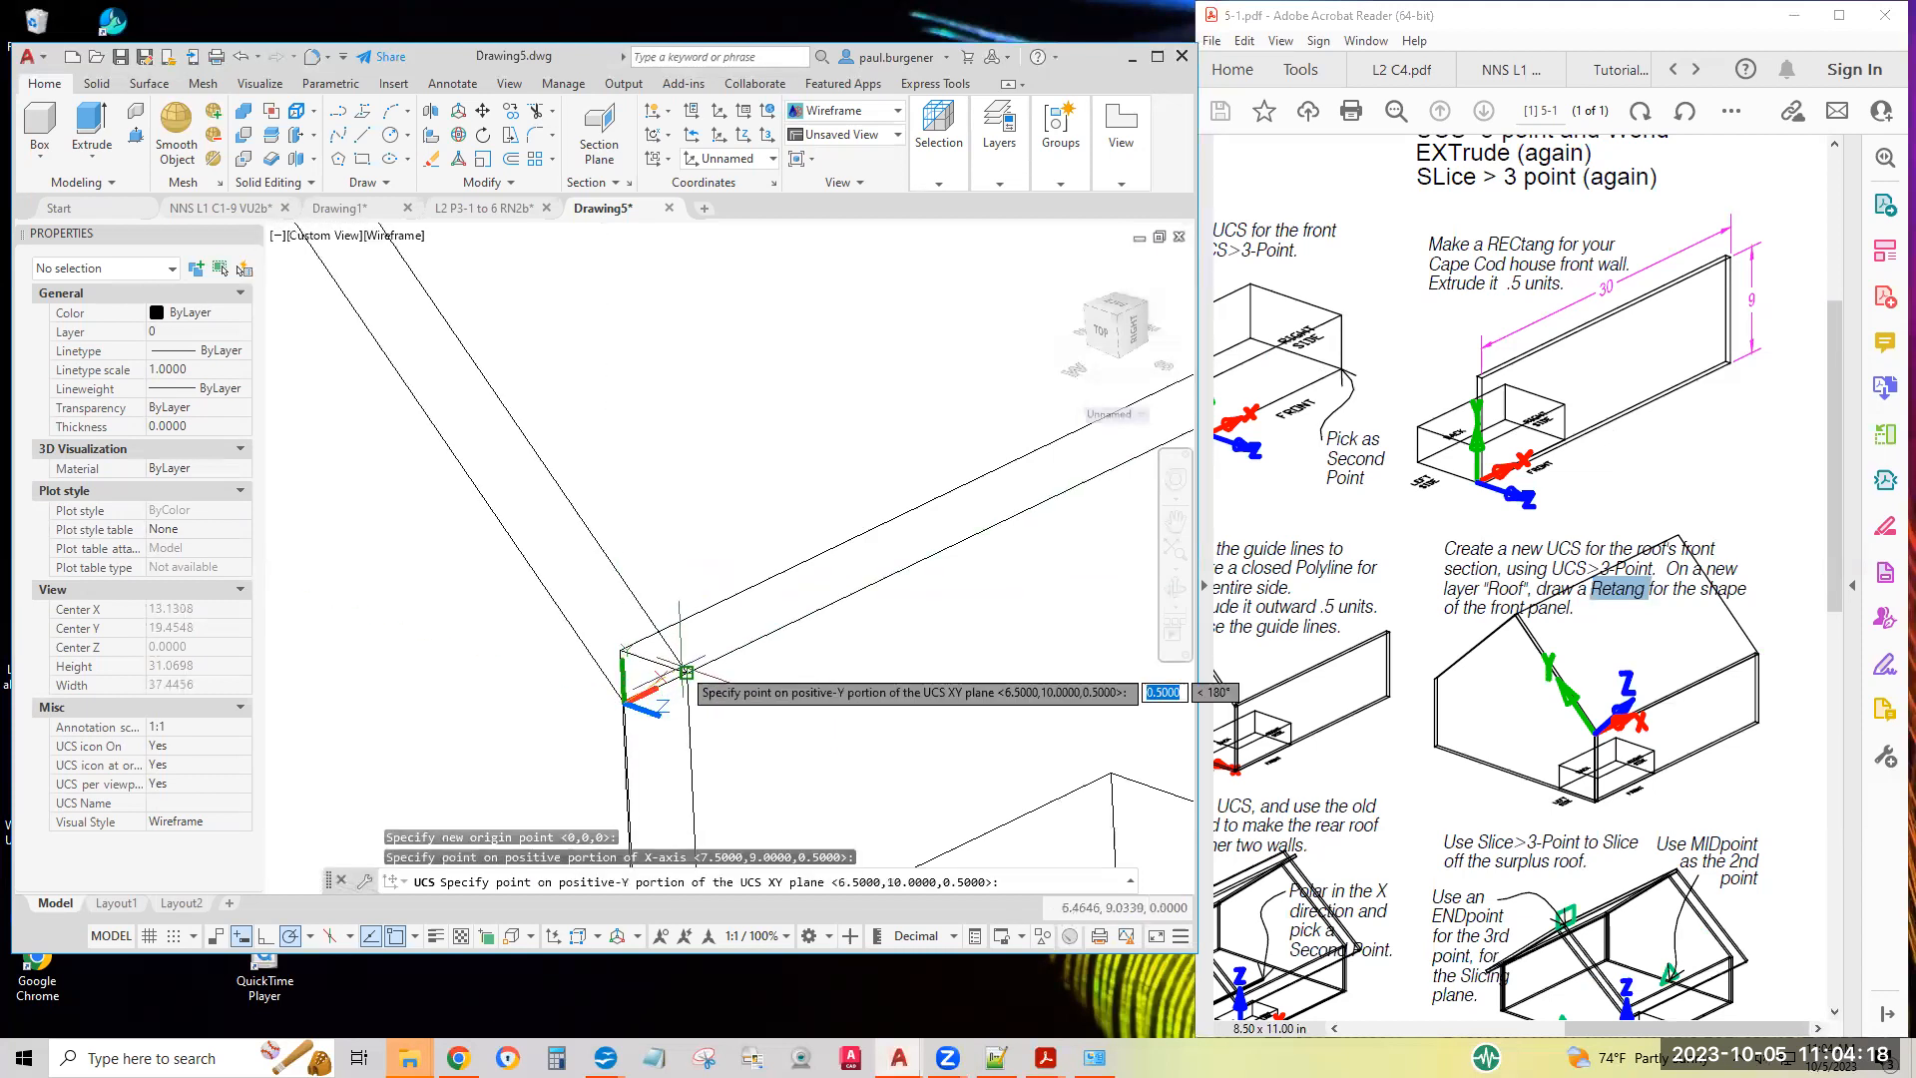
{"action": "scroll", "coordinate": [472, 478], "scroll_direction": "down", "scroll_amount": 3}
{"action": "middle_click_drag", "start_coordinate": [469, 463], "coordinate": [836, 726]}
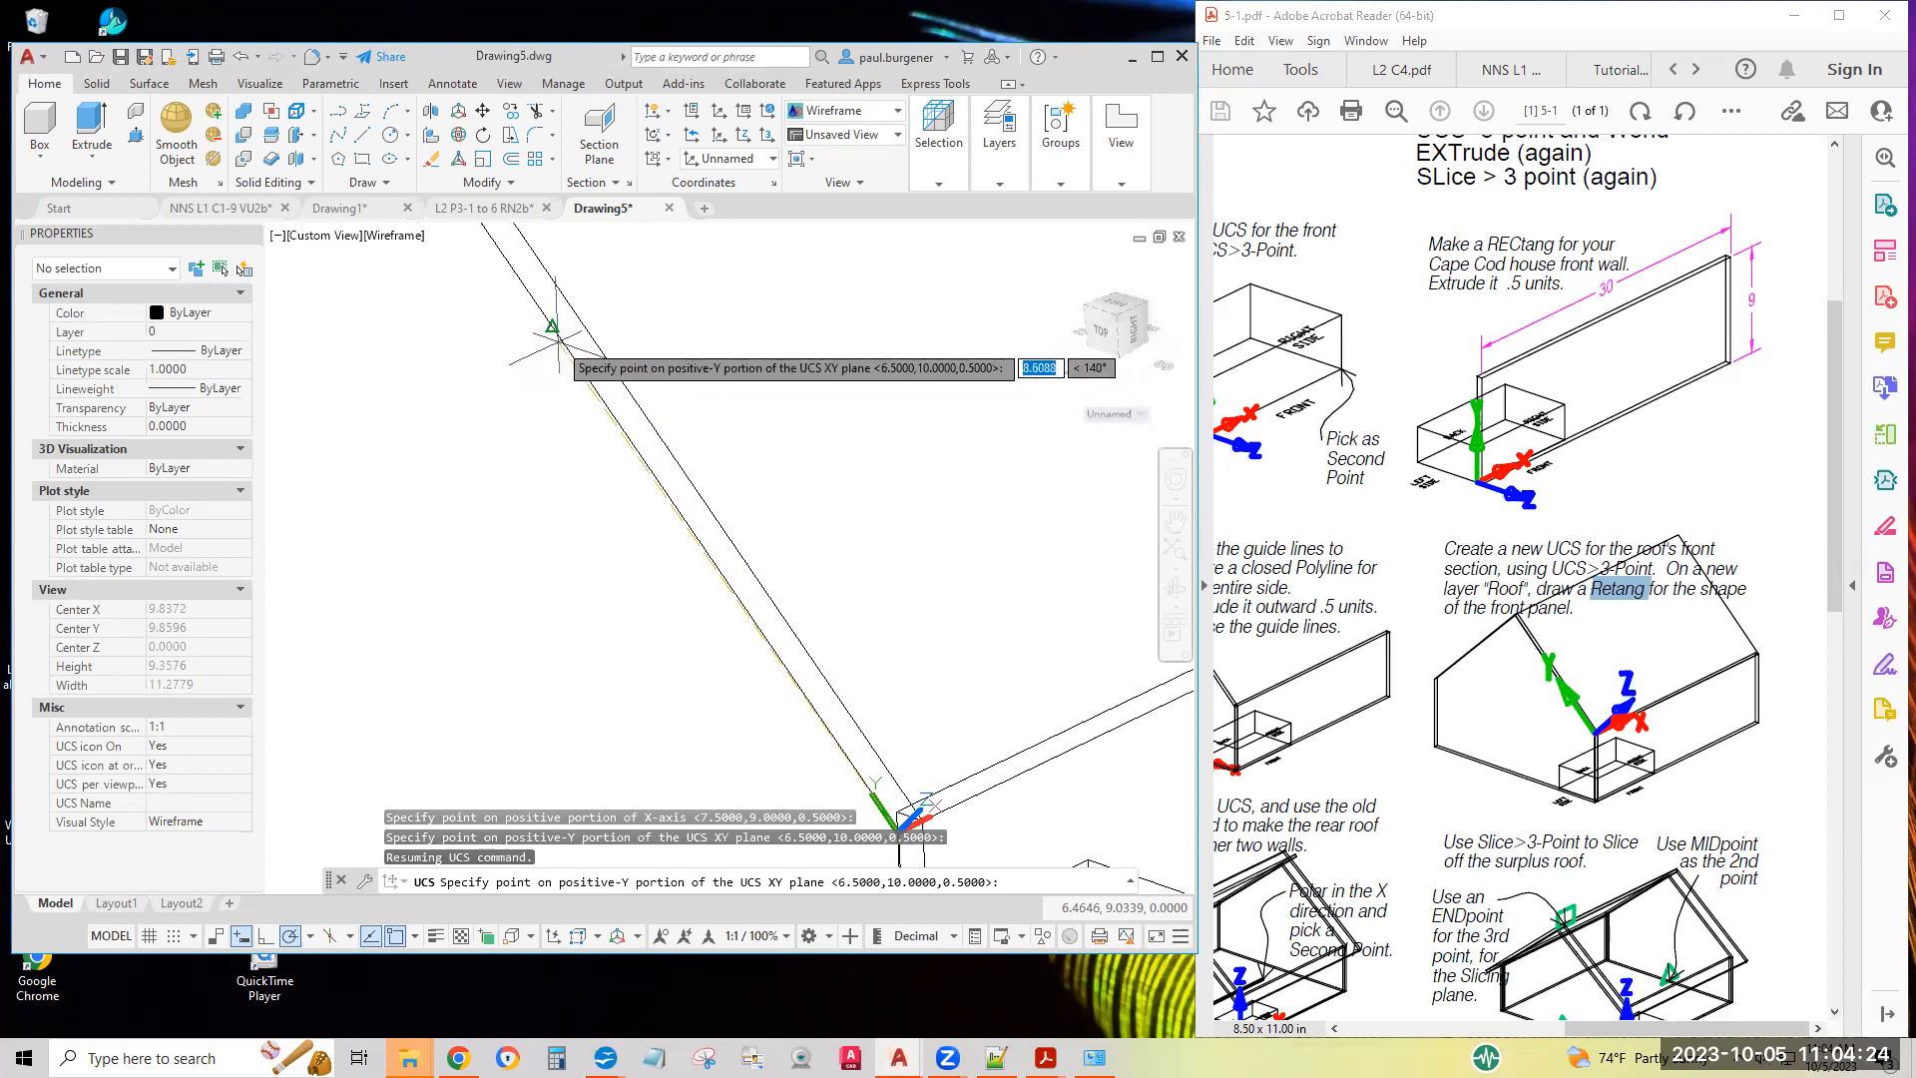
{"action": "left_click", "coordinate": [551, 326]}
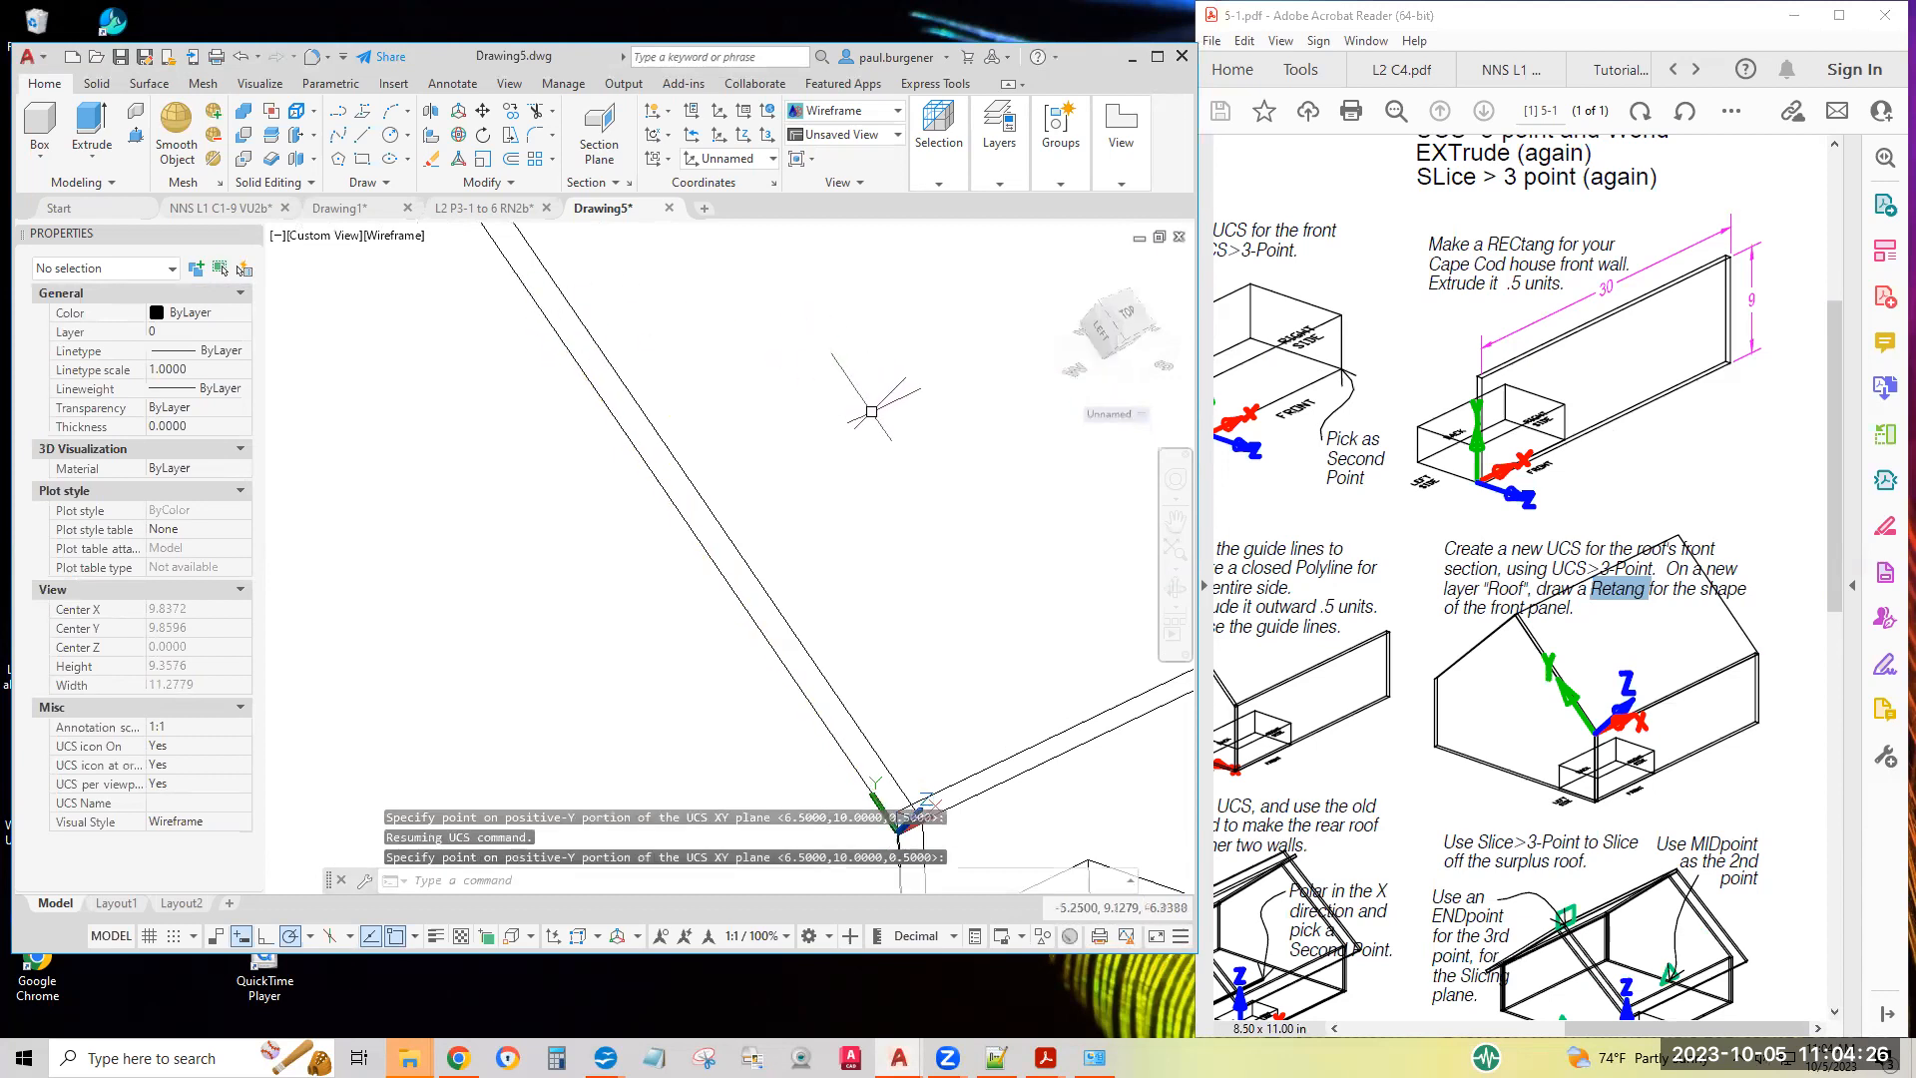
Set the UCS again from the same eave corner, front wall direction and sloped edge midpoint
{"action": "key", "text": "Return"}
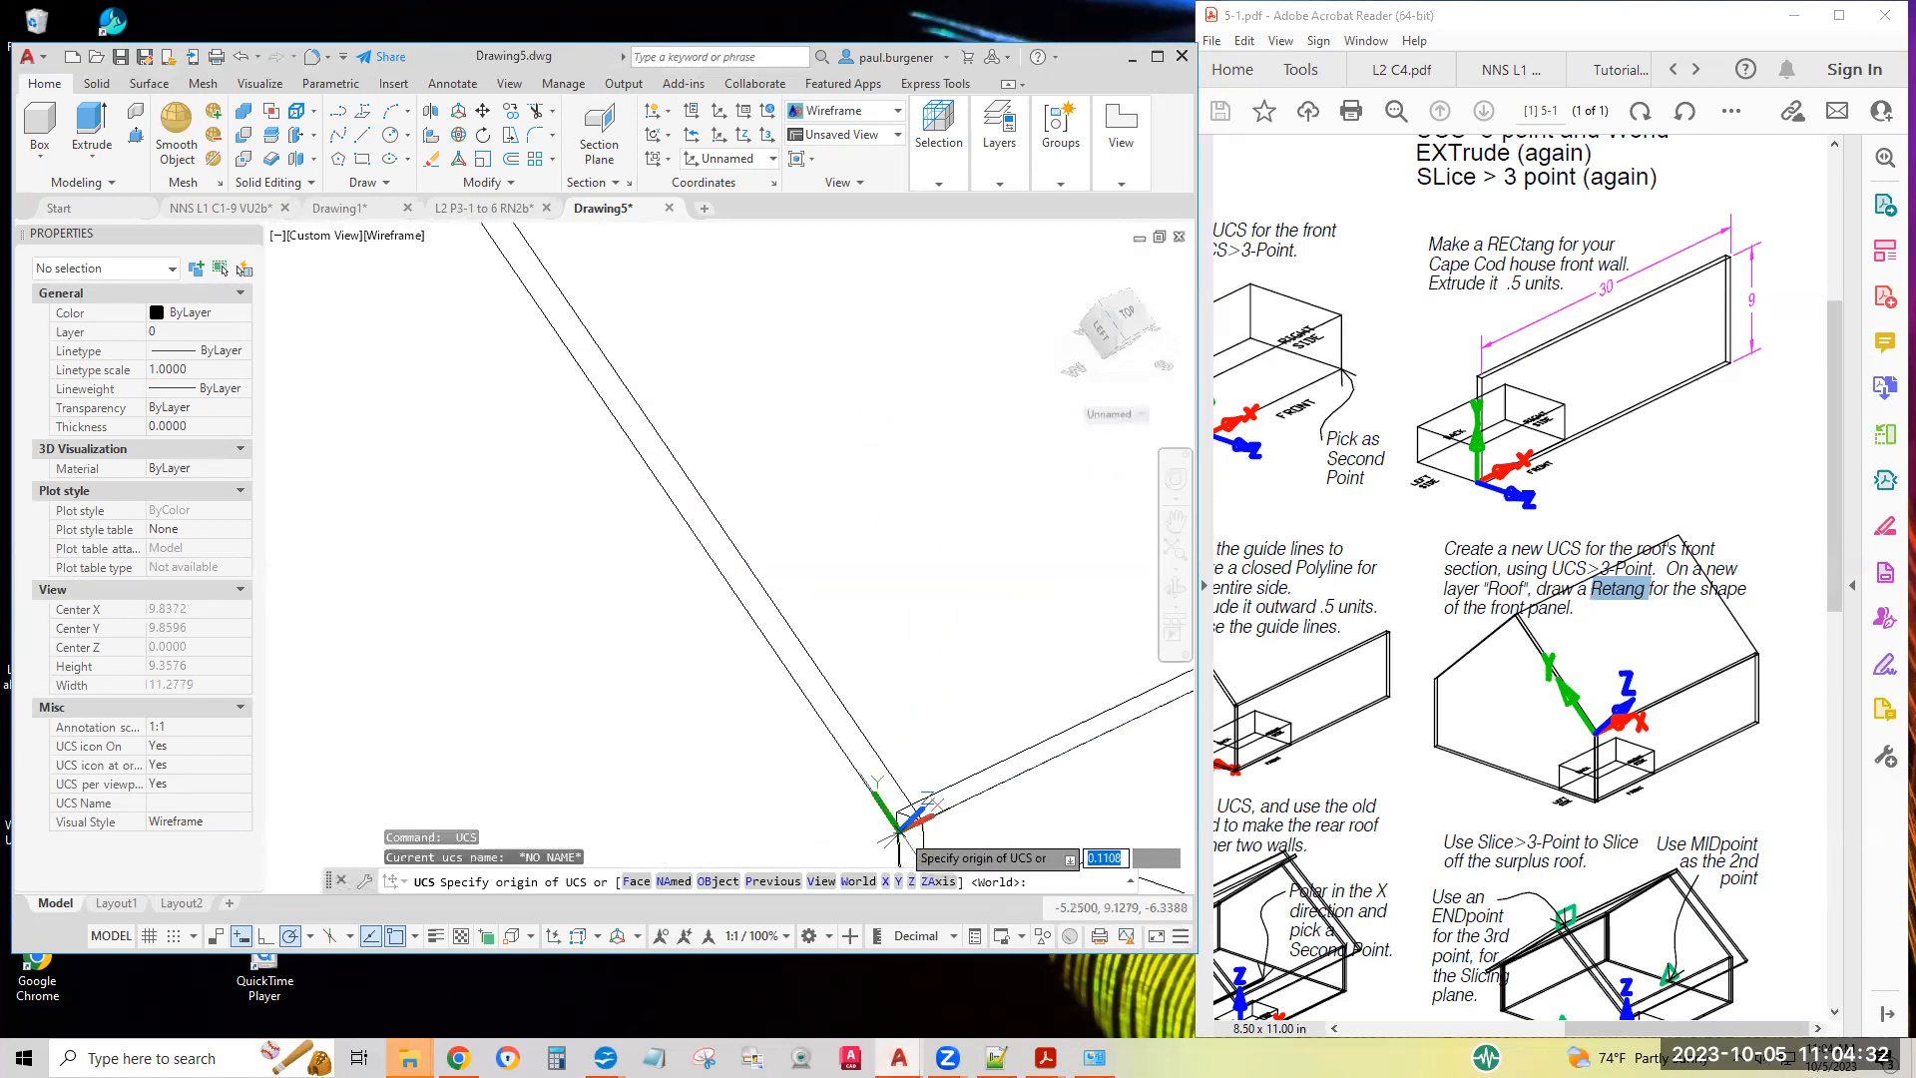
{"action": "left_click", "coordinate": [899, 833]}
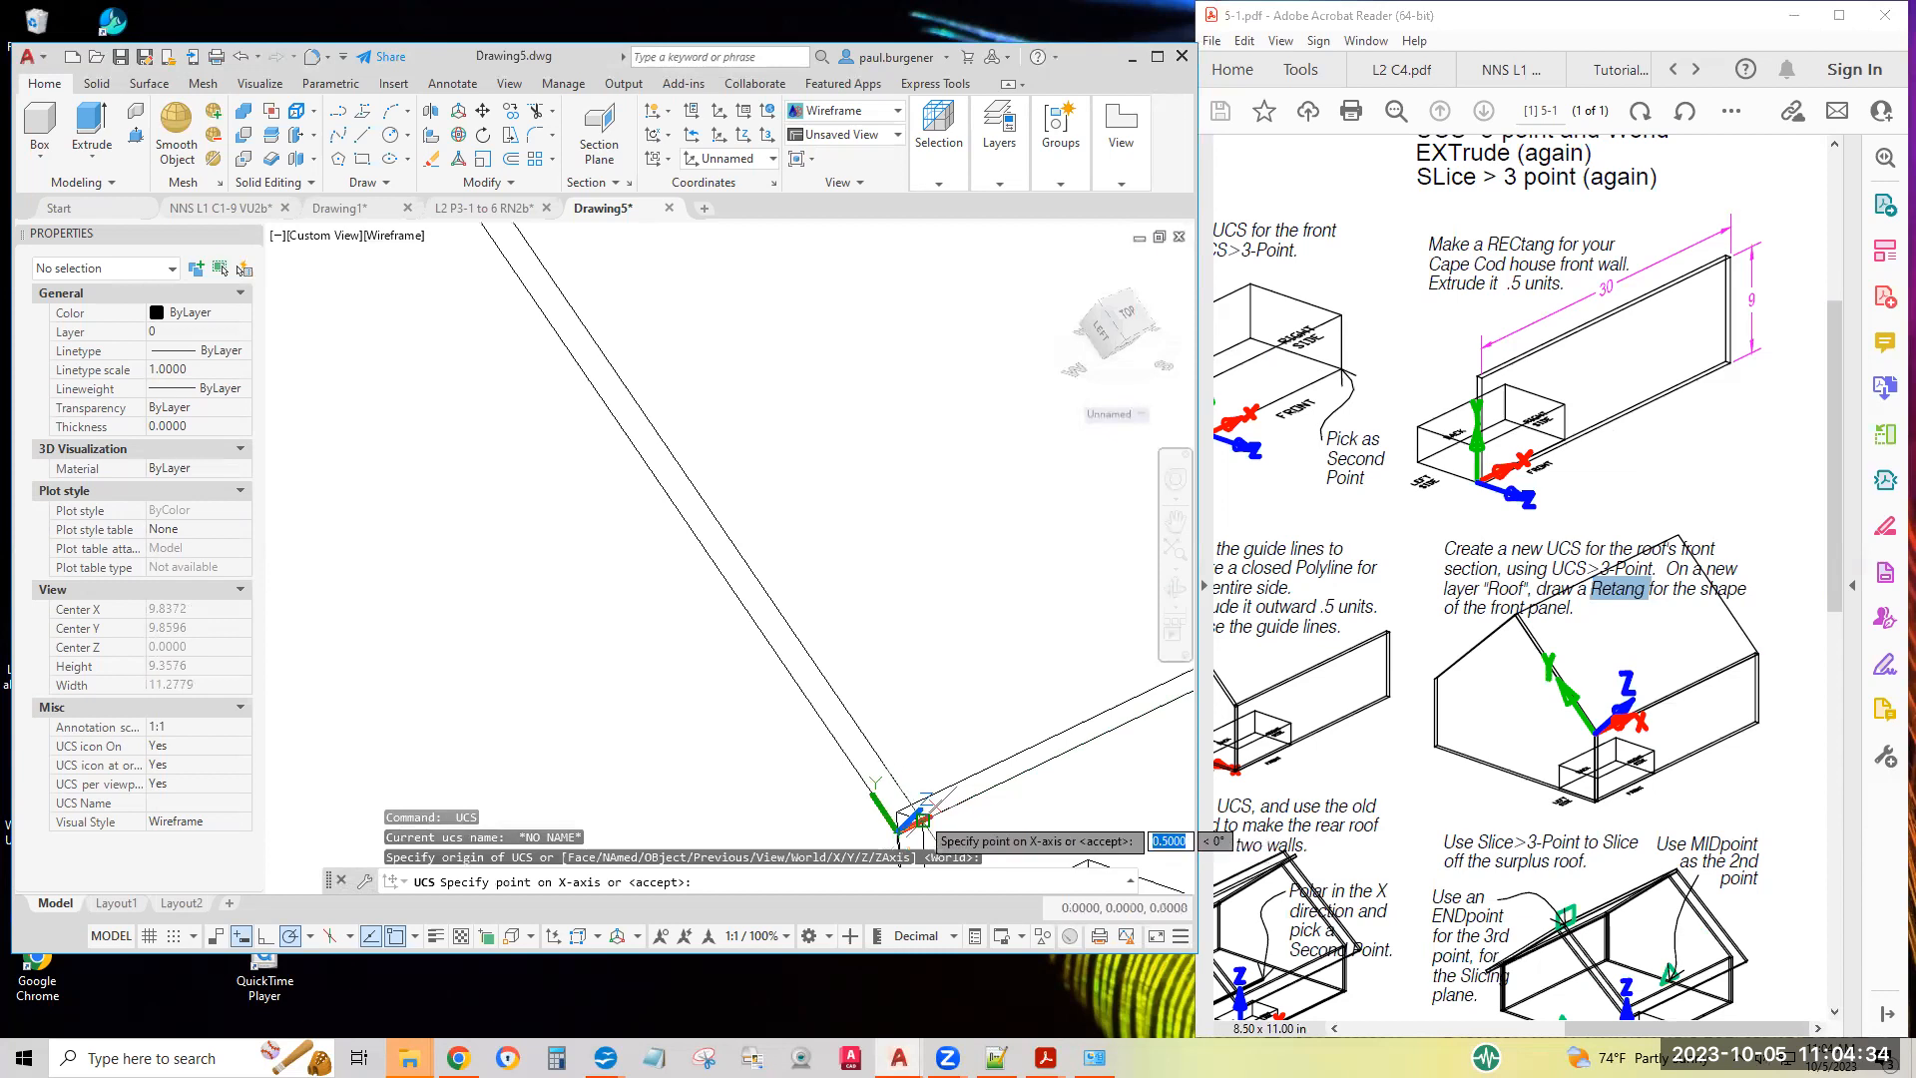
{"action": "left_click", "coordinate": [923, 820]}
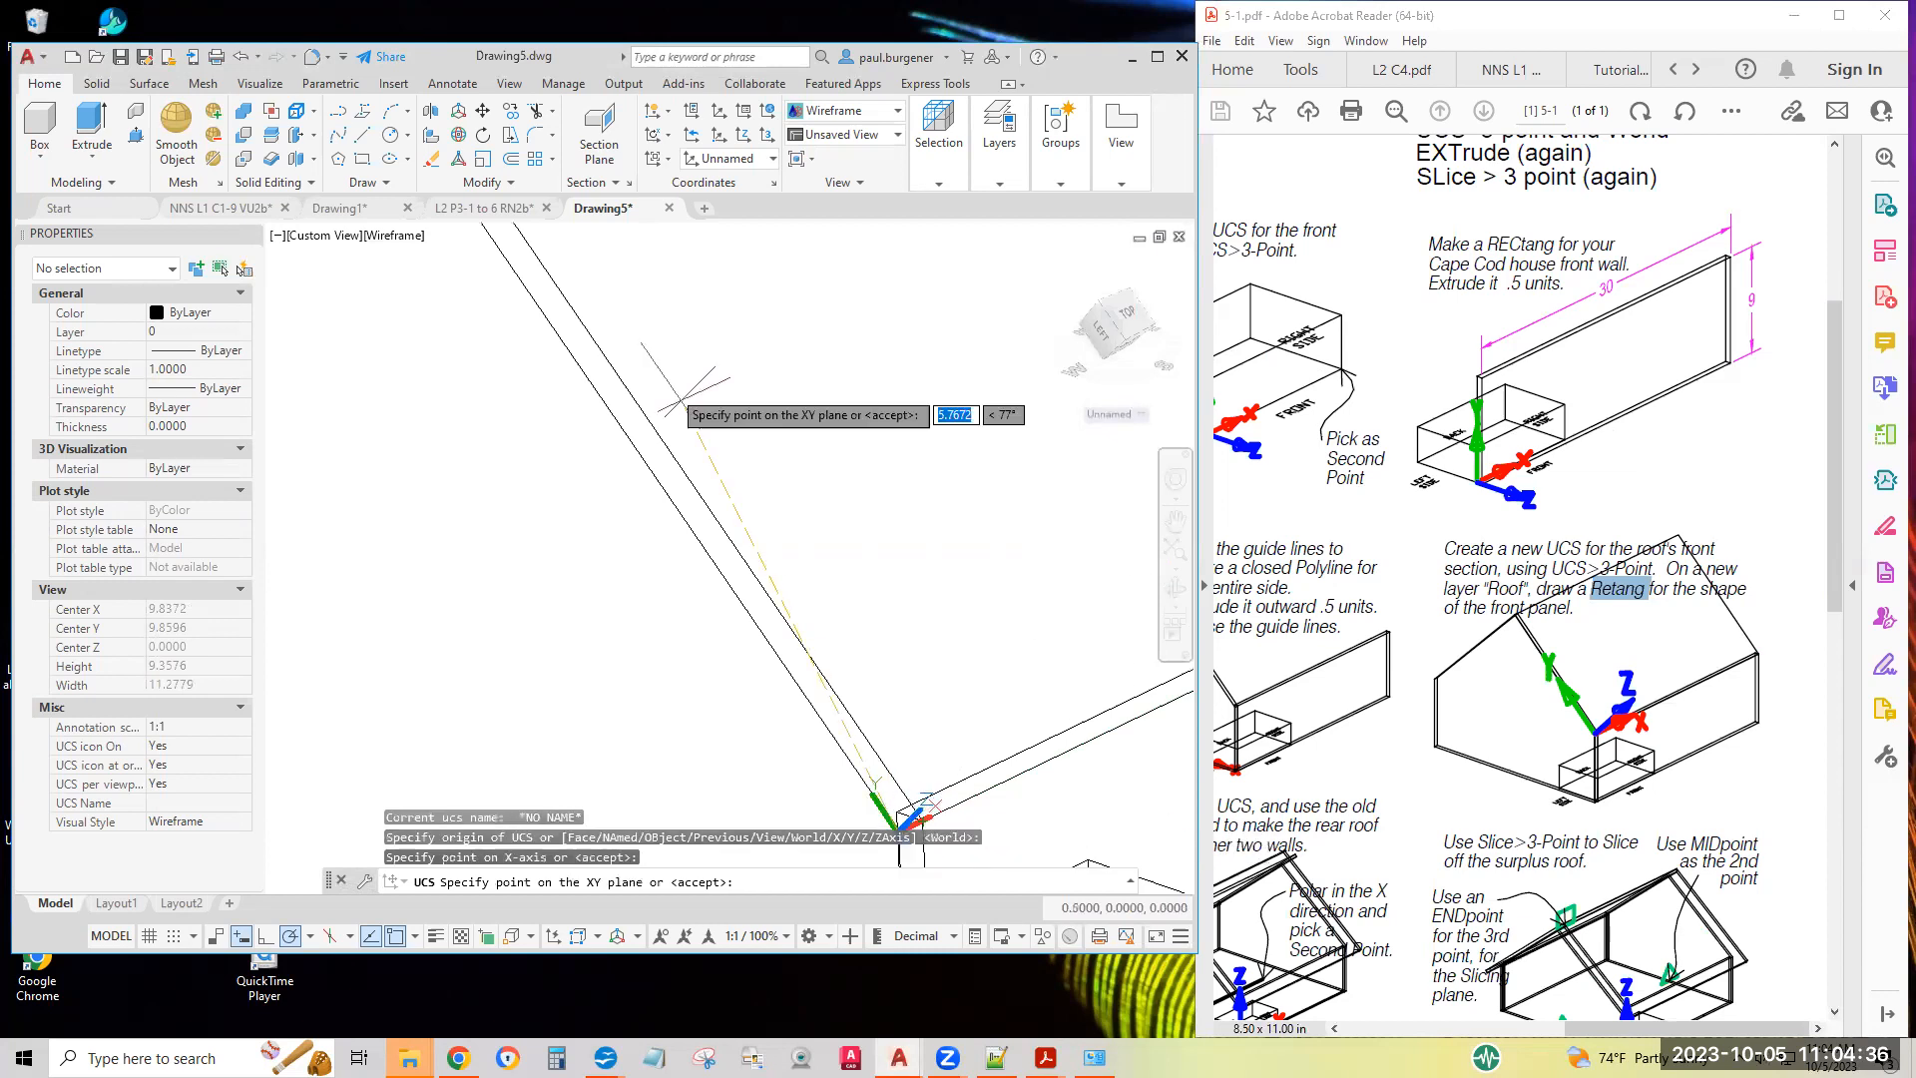
{"action": "left_click", "coordinate": [554, 324]}
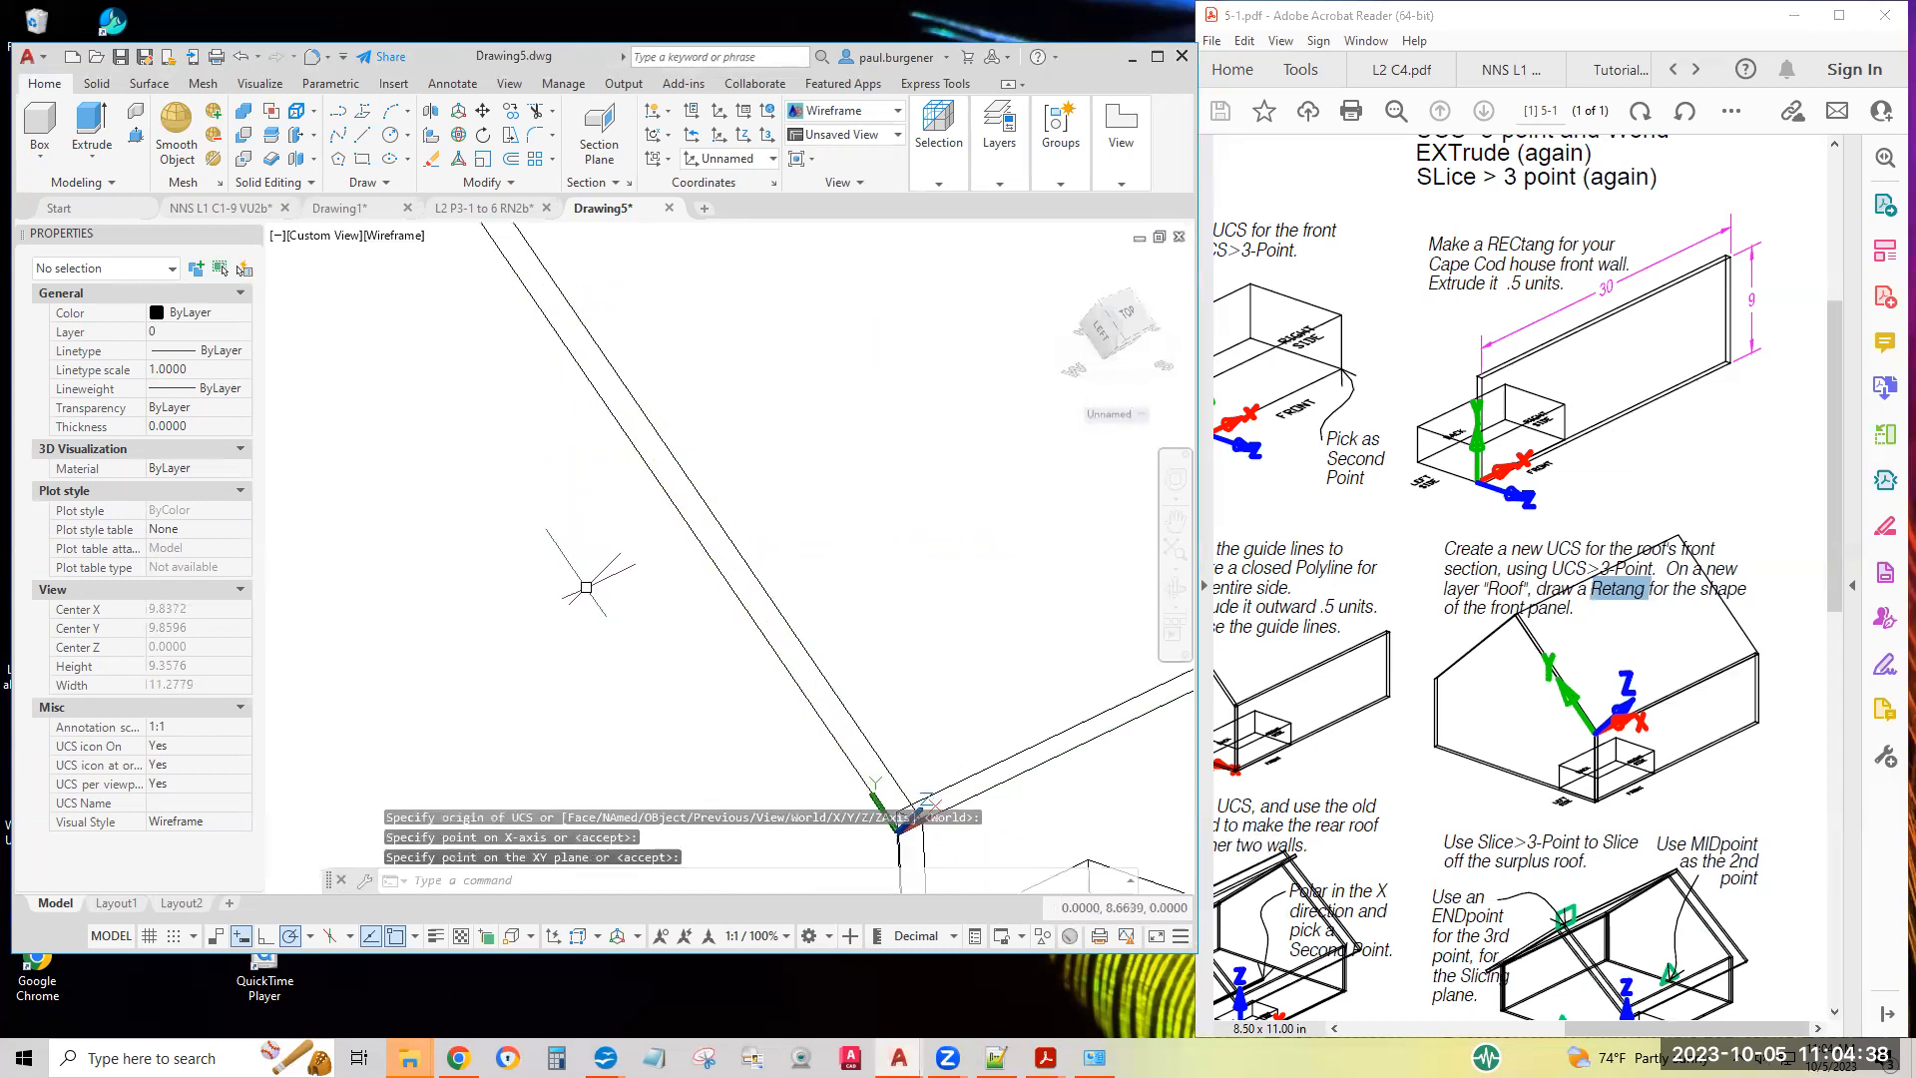
Draw the front roof rectangle from the UCS origin, 30.5 units along the front wall and about 20 units up the slope
{"action": "scroll", "coordinate": [660, 633], "scroll_direction": "down", "scroll_amount": 2}
{"action": "scroll", "coordinate": [661, 632], "scroll_direction": "down", "scroll_amount": 1}
{"action": "middle_click_drag", "start_coordinate": [869, 567], "coordinate": [774, 650]}
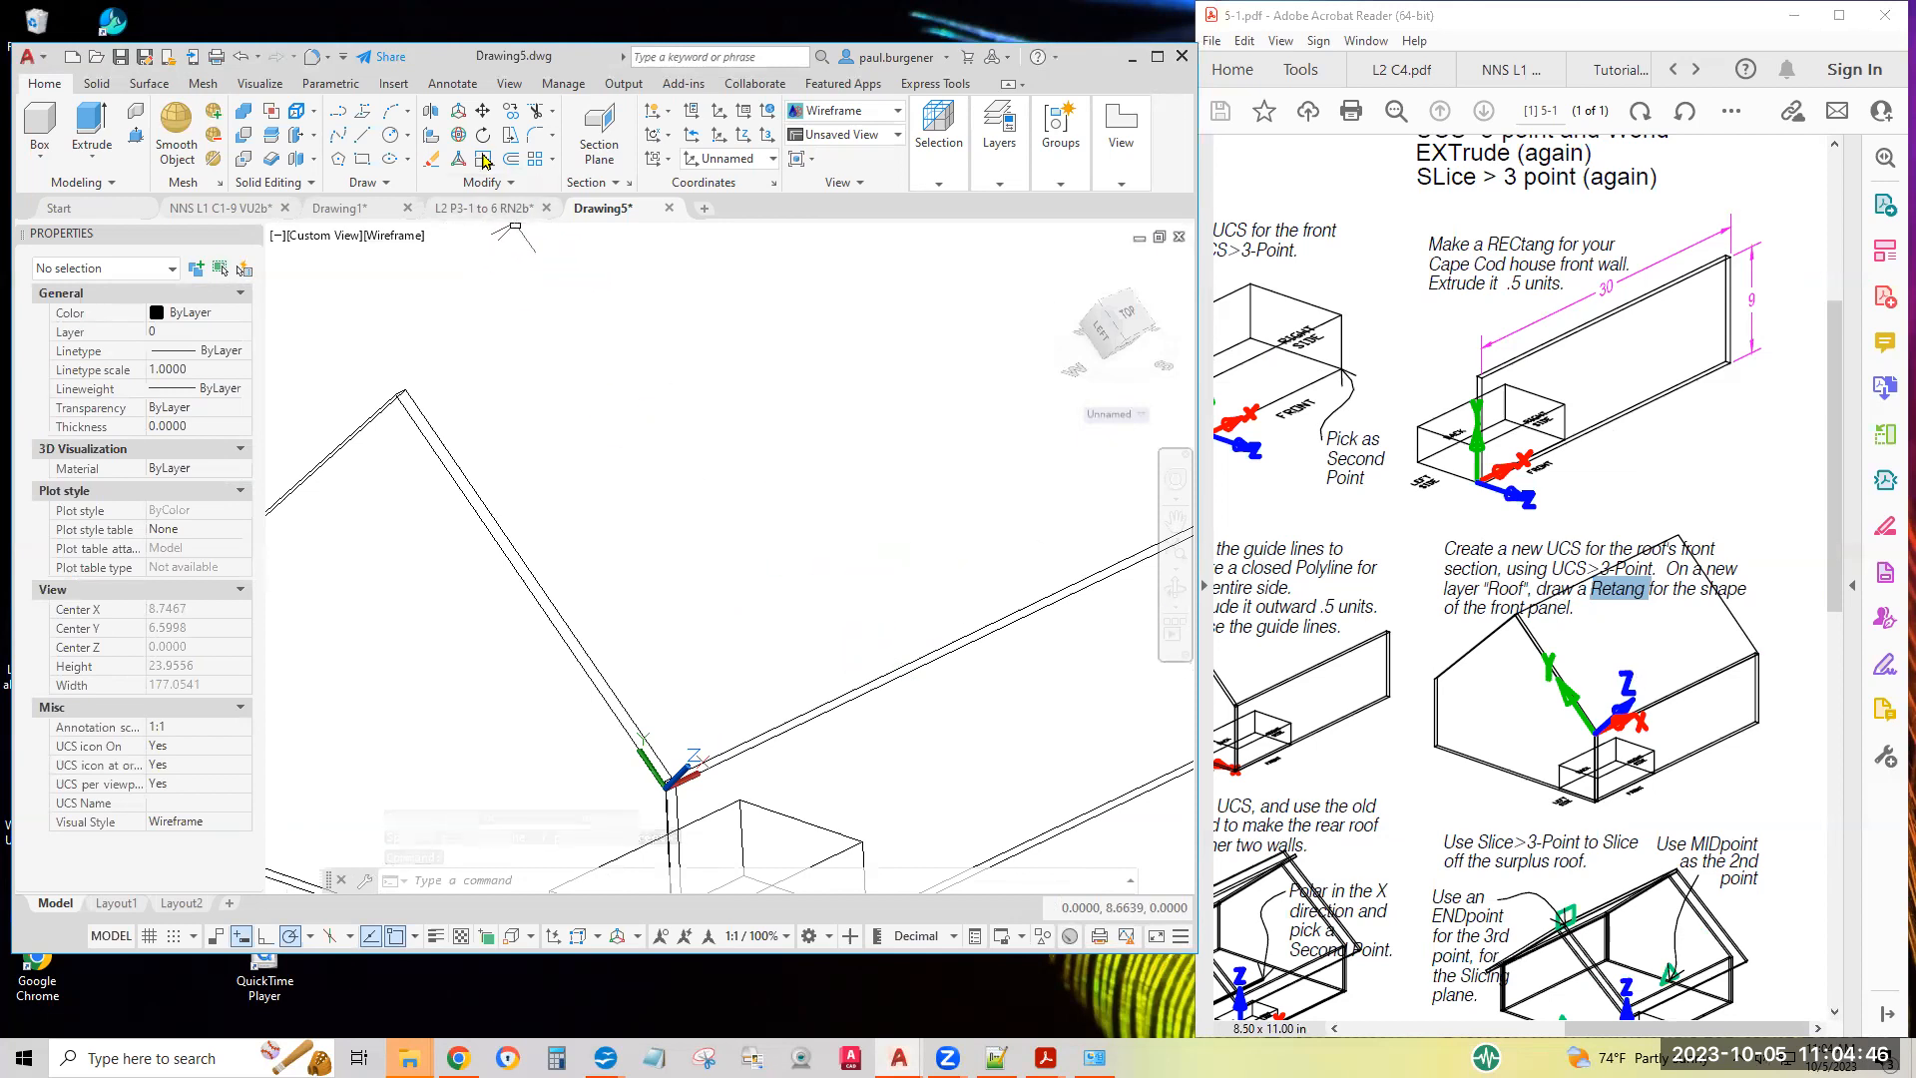
{"action": "left_click", "coordinate": [362, 162]}
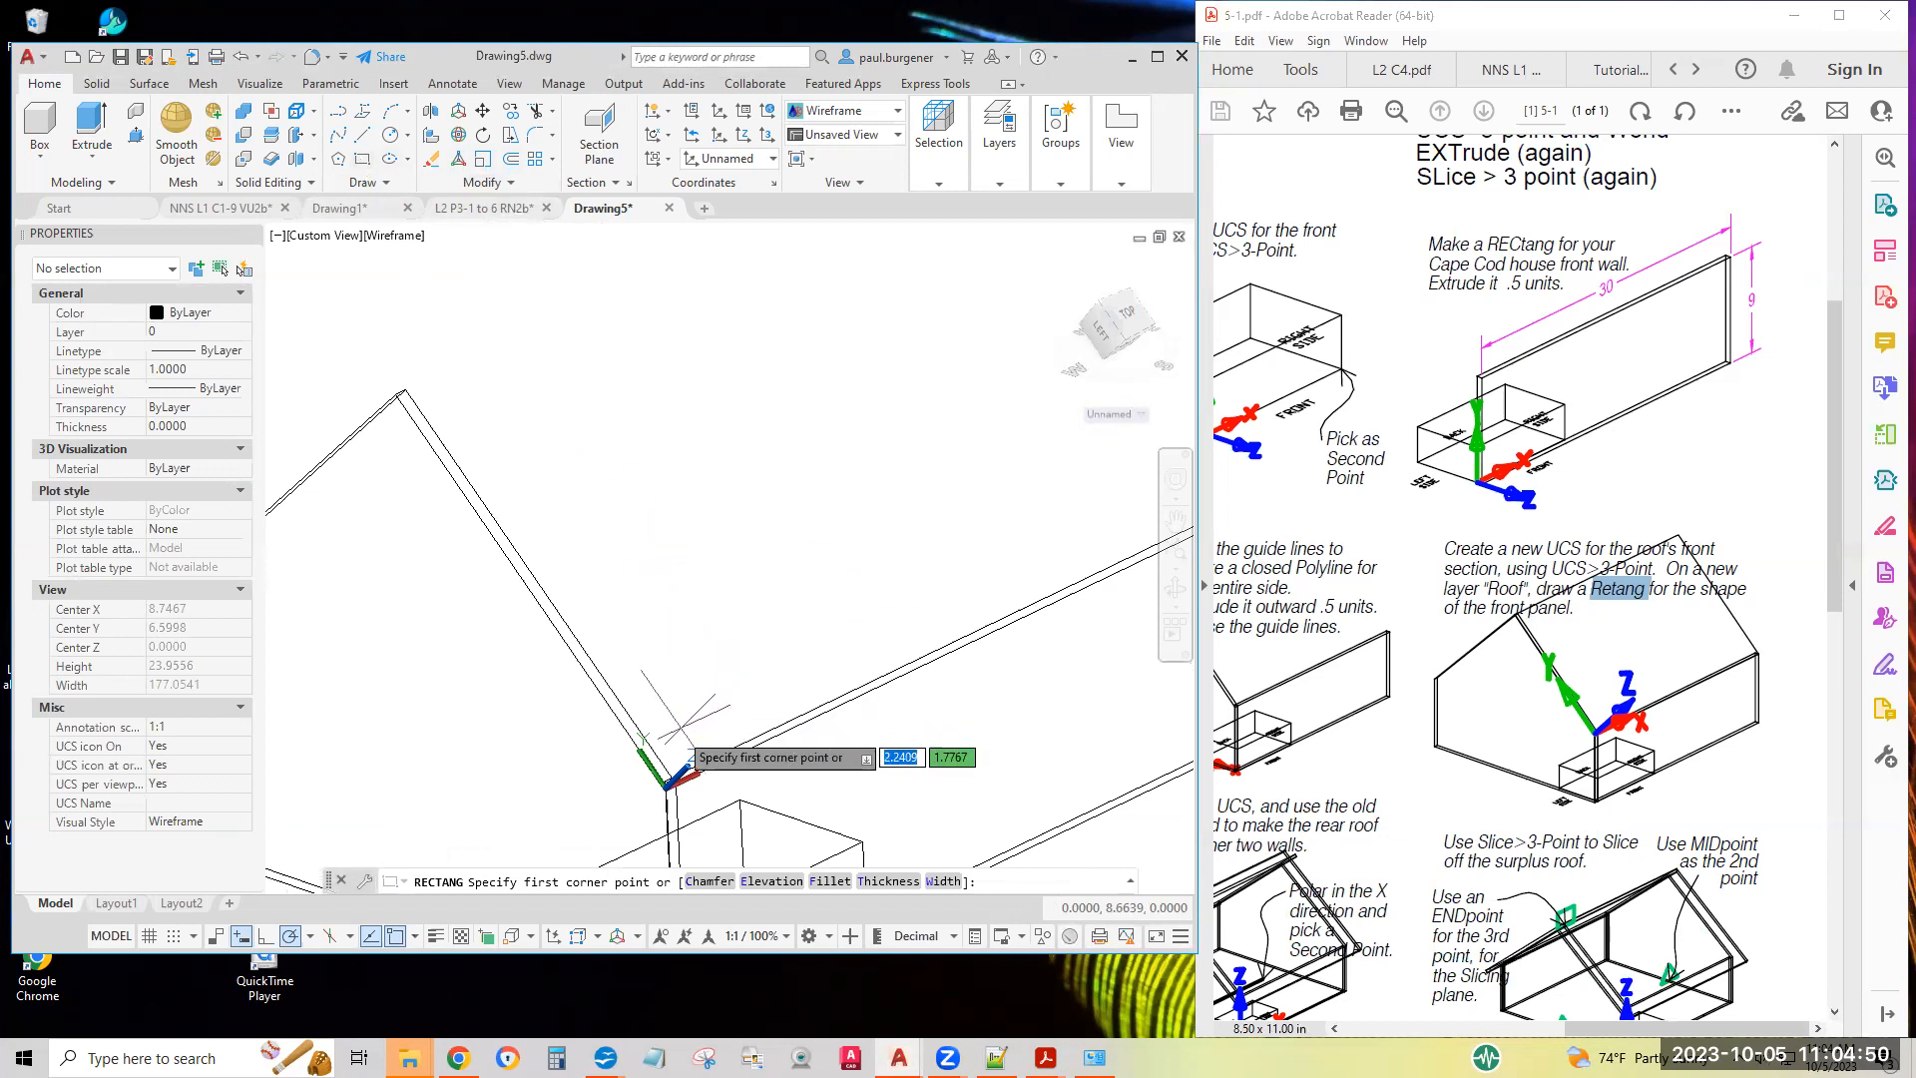
{"action": "left_click", "coordinate": [666, 788]}
{"action": "scroll", "coordinate": [886, 572], "scroll_direction": "down", "scroll_amount": 4}
{"action": "middle_click_drag", "start_coordinate": [916, 501], "coordinate": [747, 561]}
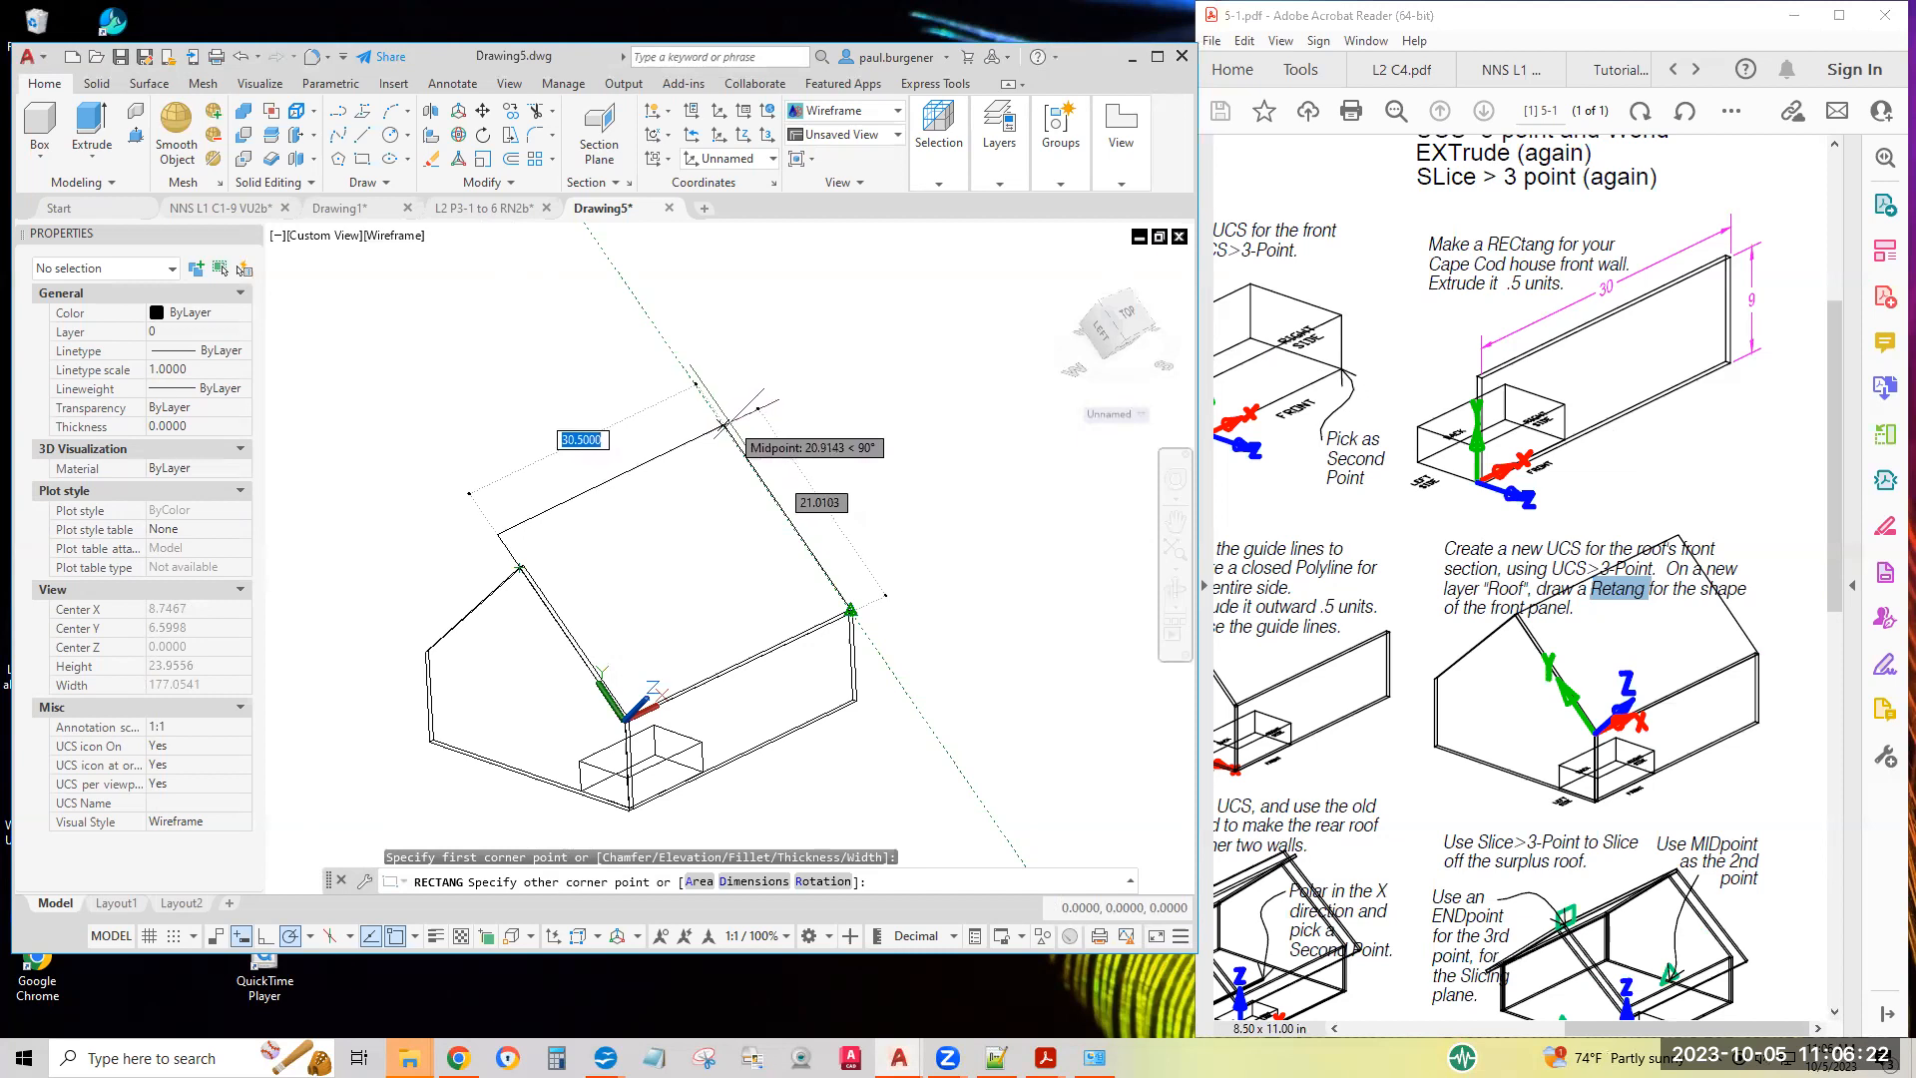
{"action": "left_click", "coordinate": [731, 437]}
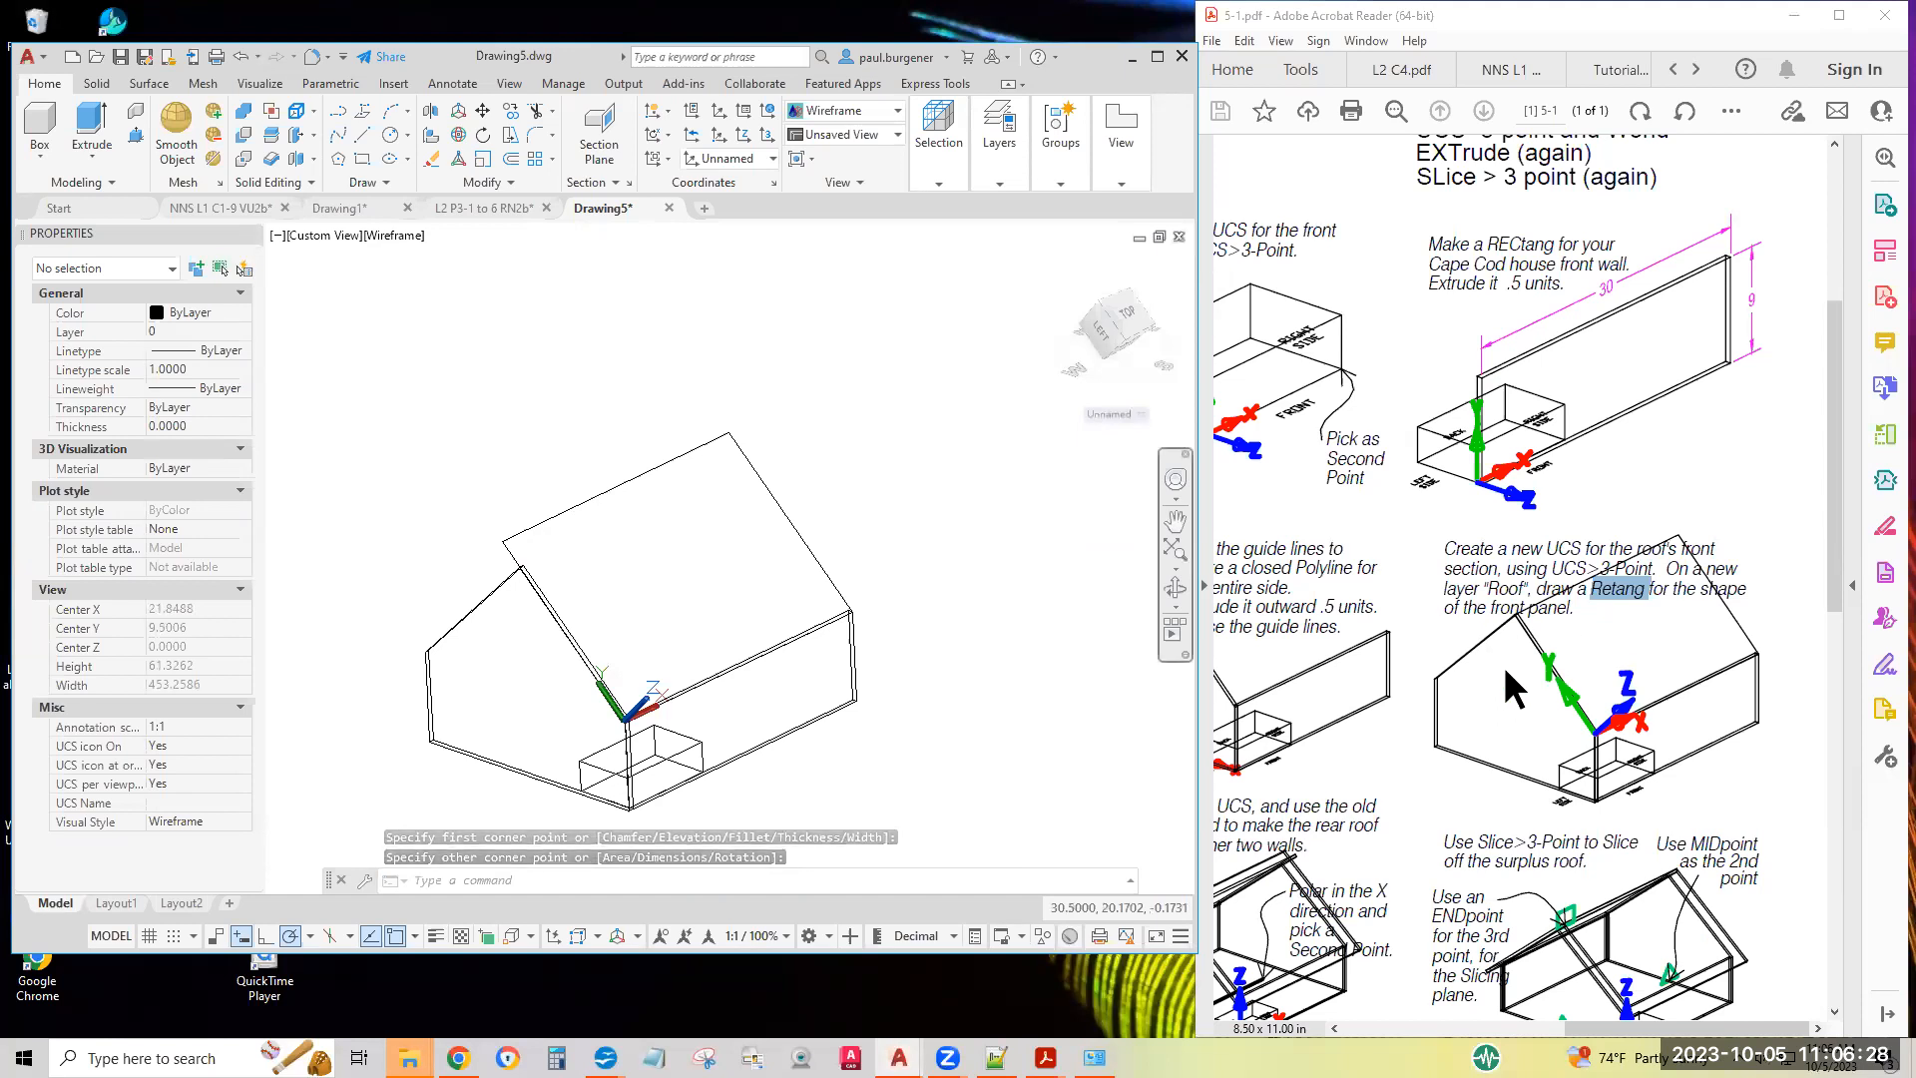
Offset the front roof rectangle outward by 2 units, following the sheet's roof overhang instructions
{"action": "scroll", "coordinate": [1417, 723], "scroll_direction": "left", "scroll_amount": 3}
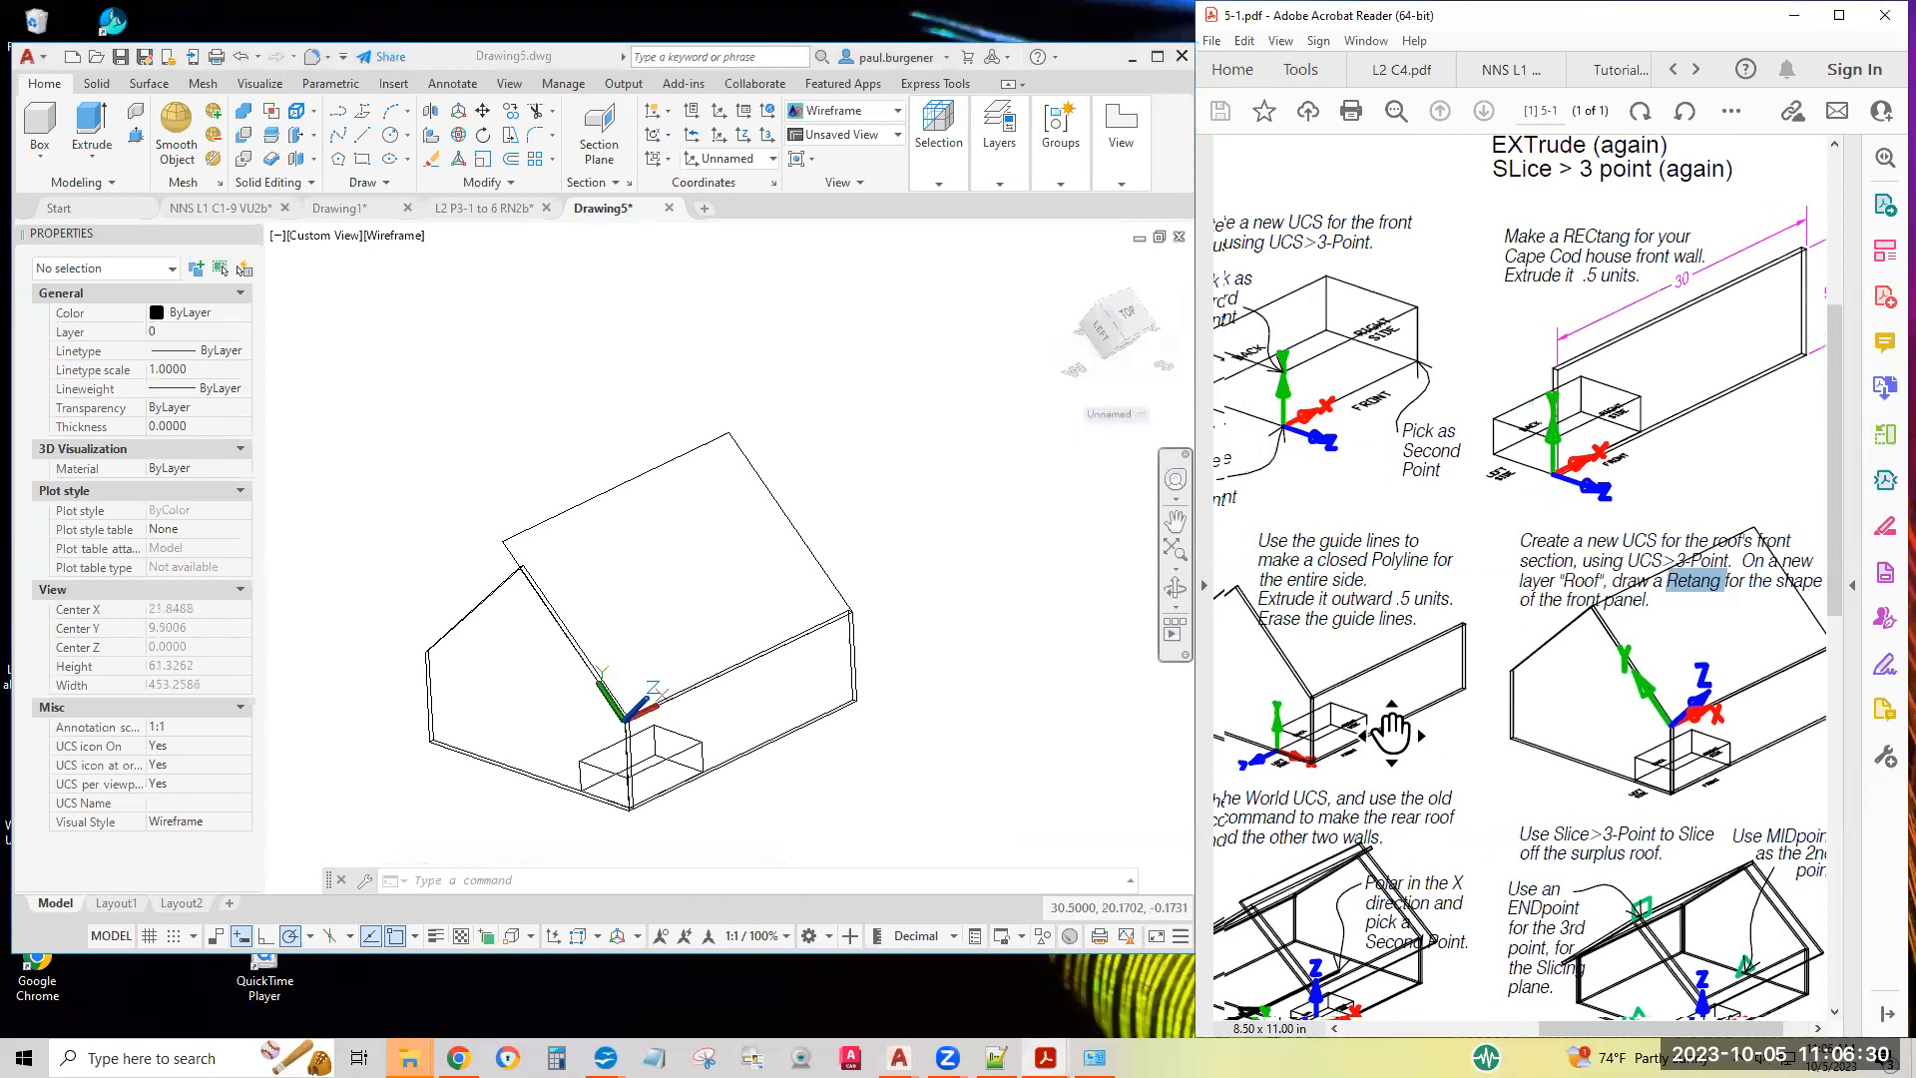
{"action": "scroll", "coordinate": [1392, 735], "scroll_direction": "down", "scroll_amount": 2}
{"action": "scroll", "coordinate": [1391, 728], "scroll_direction": "down", "scroll_amount": 1}
{"action": "scroll", "coordinate": [1387, 728], "scroll_direction": "left", "scroll_amount": 1}
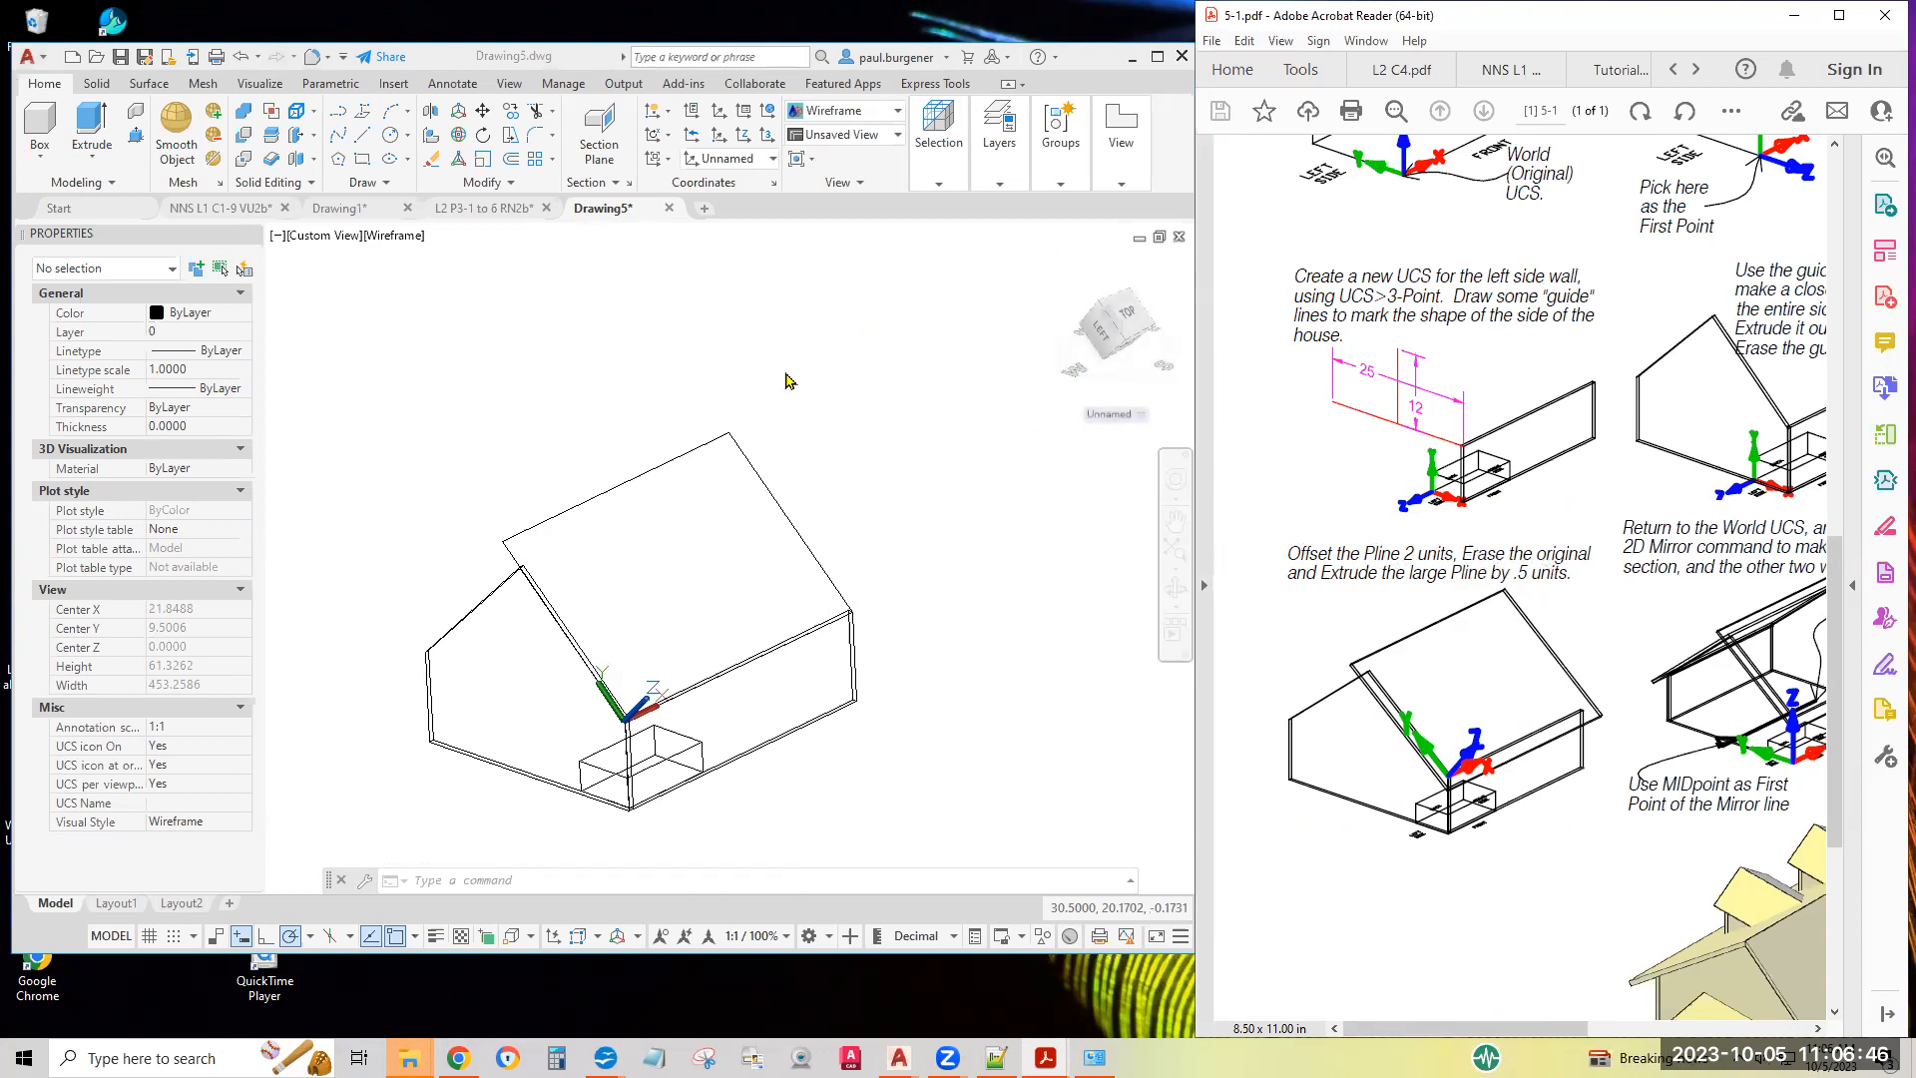
{"action": "left_click", "coordinate": [627, 329]}
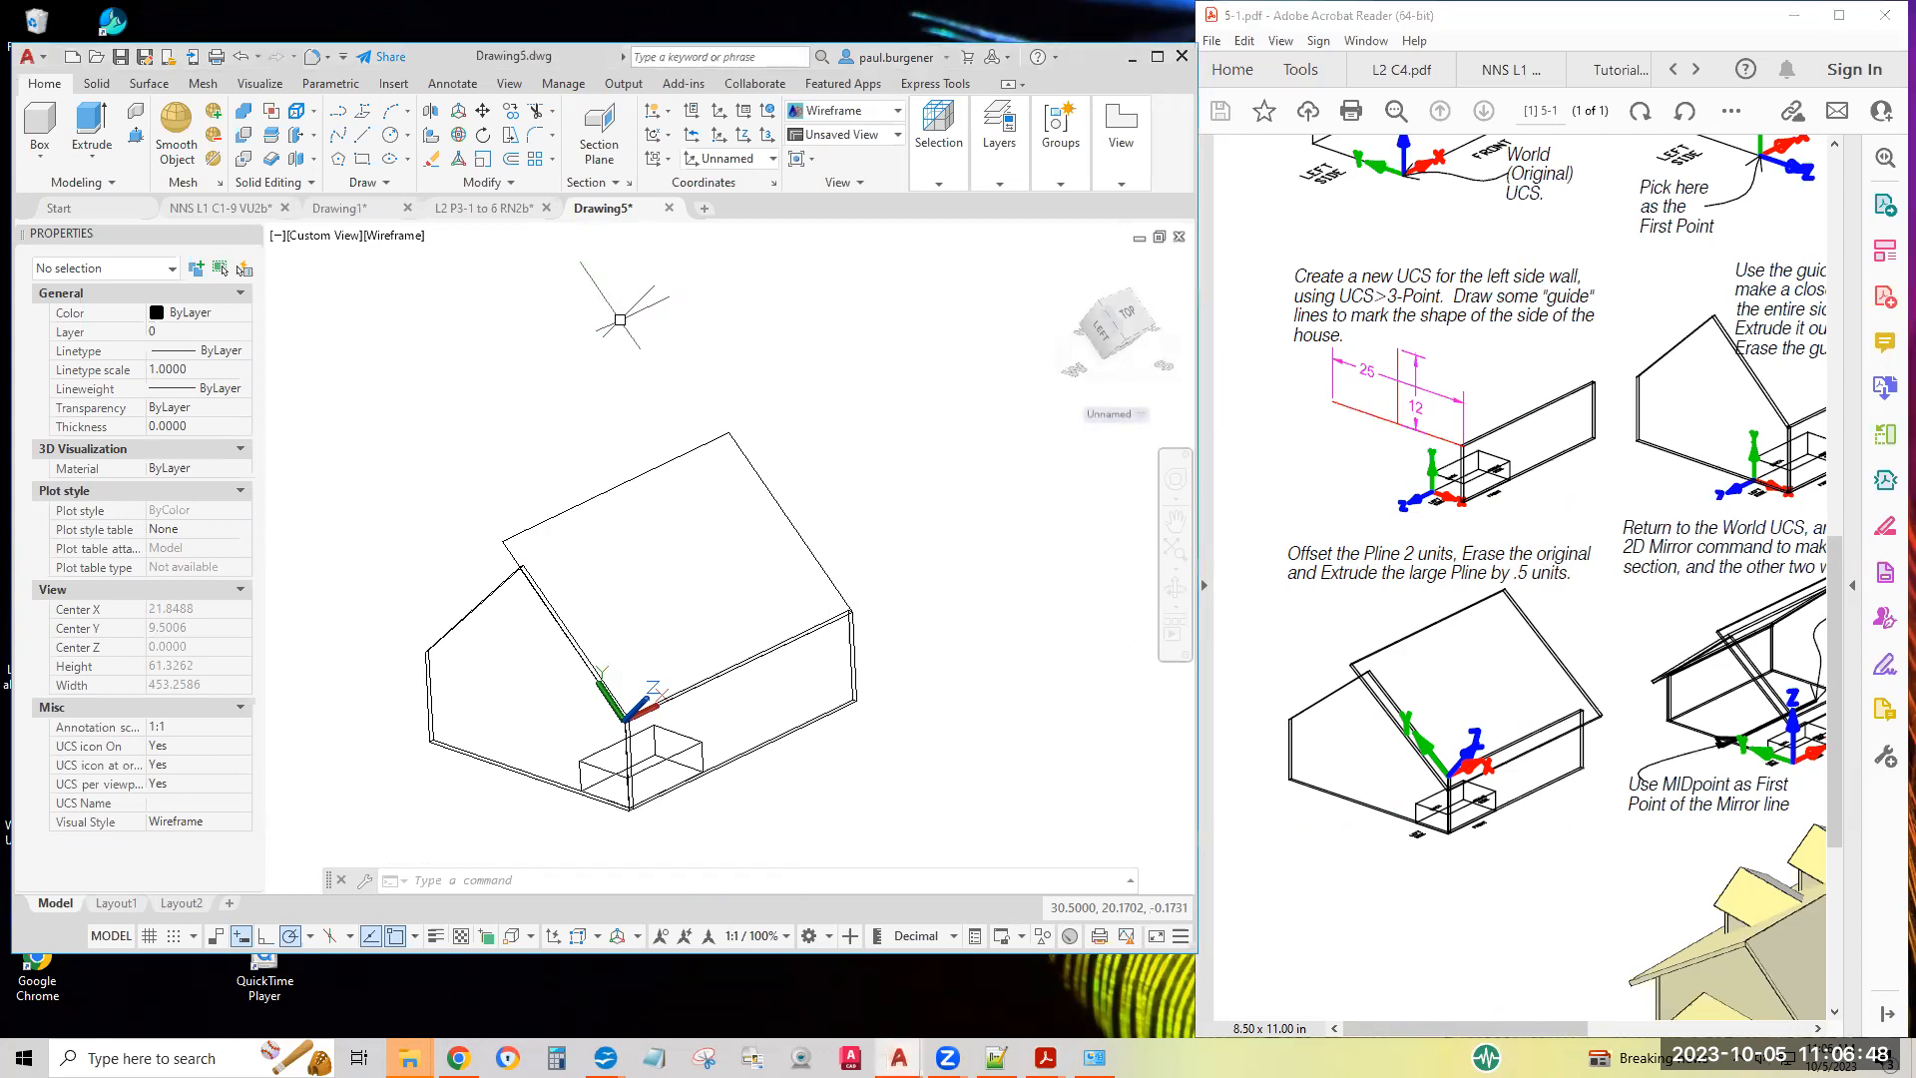
{"action": "left_click", "coordinate": [512, 160]}
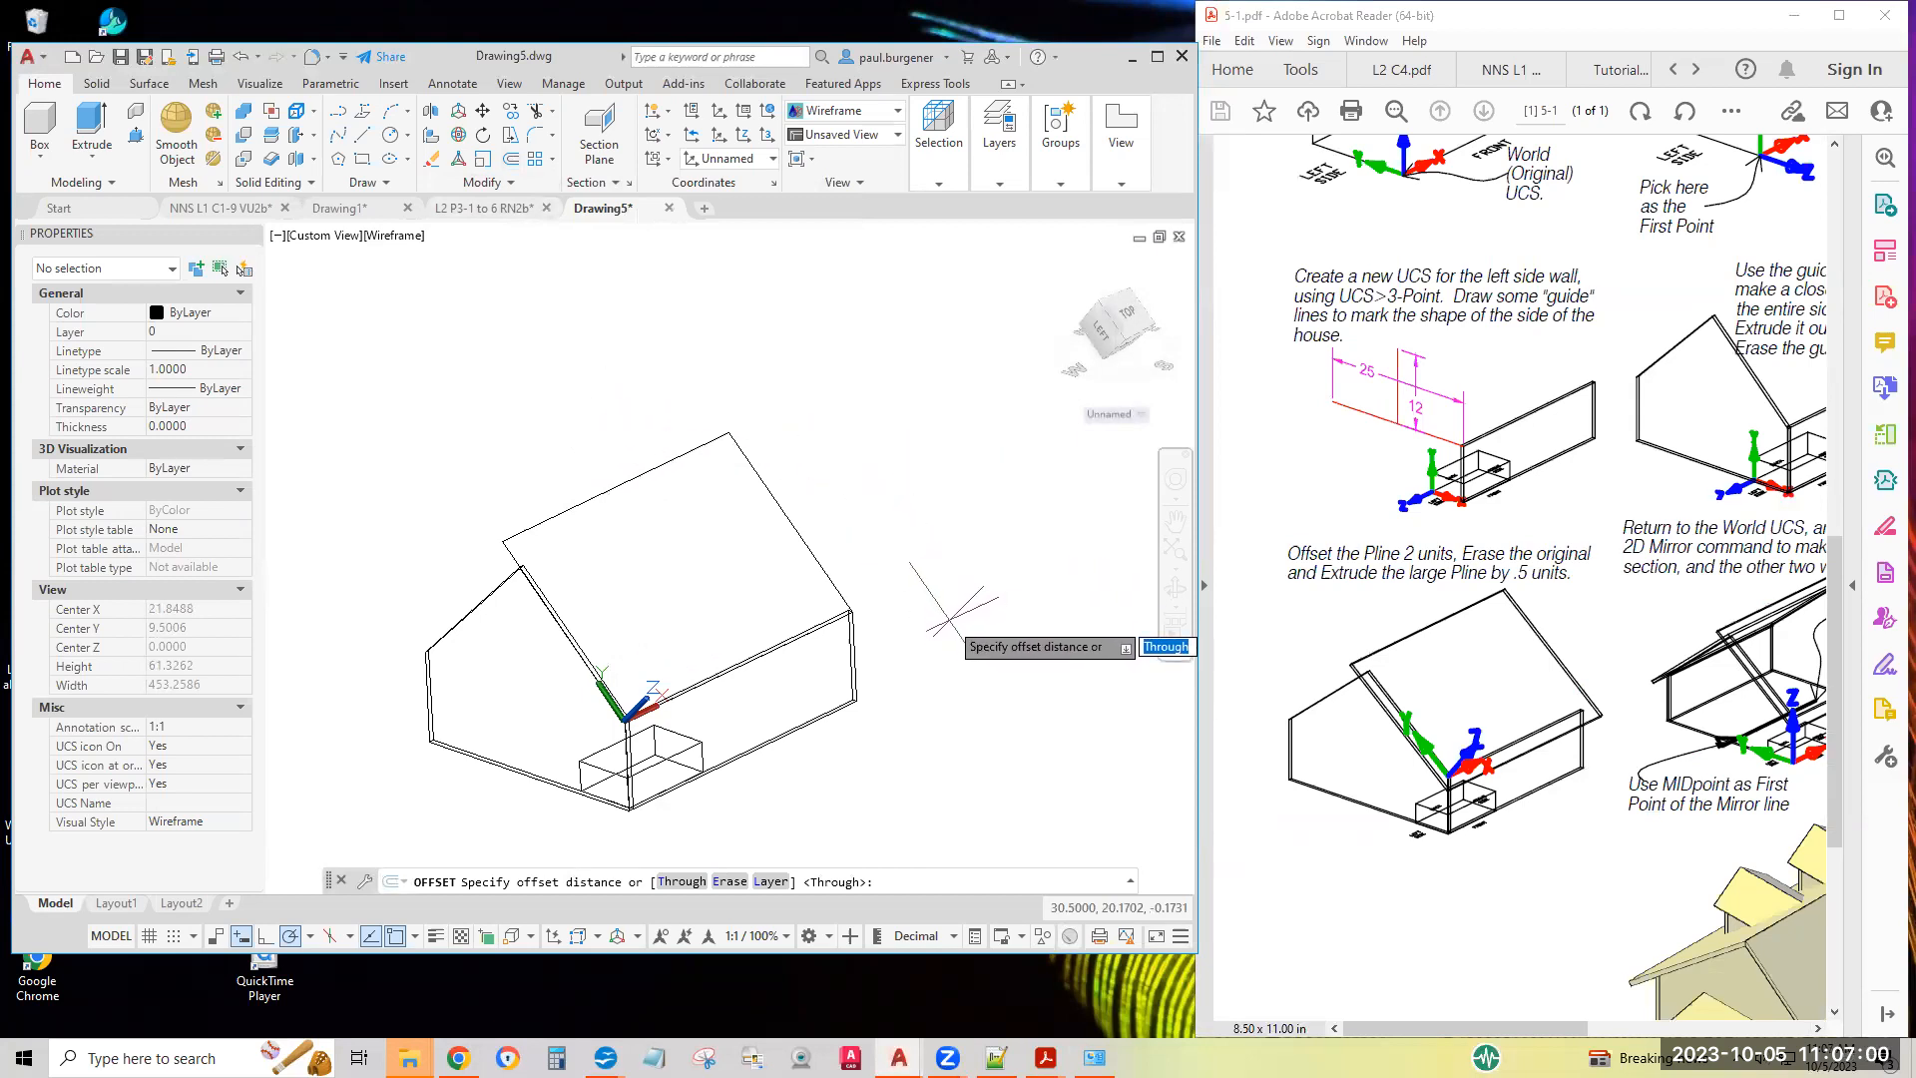
{"action": "type", "text": "2"}
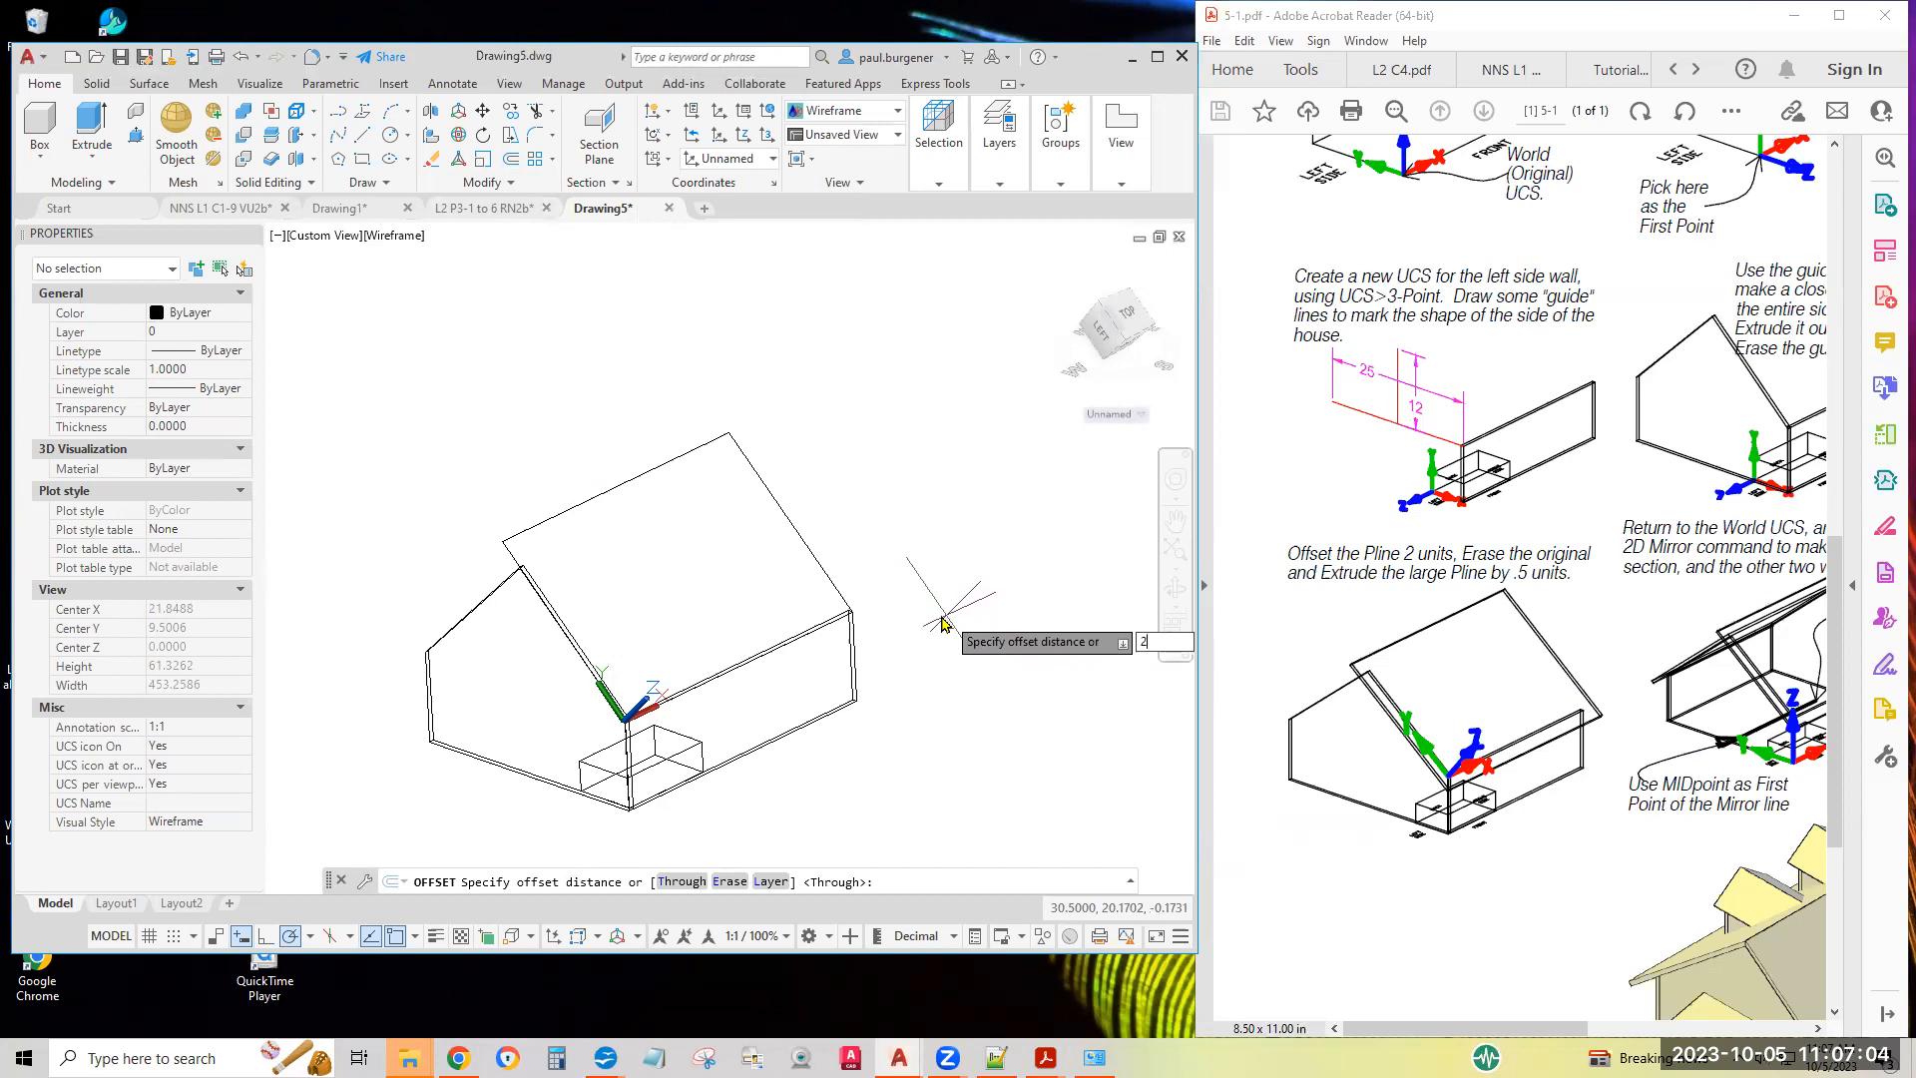
{"action": "key", "text": "Return"}
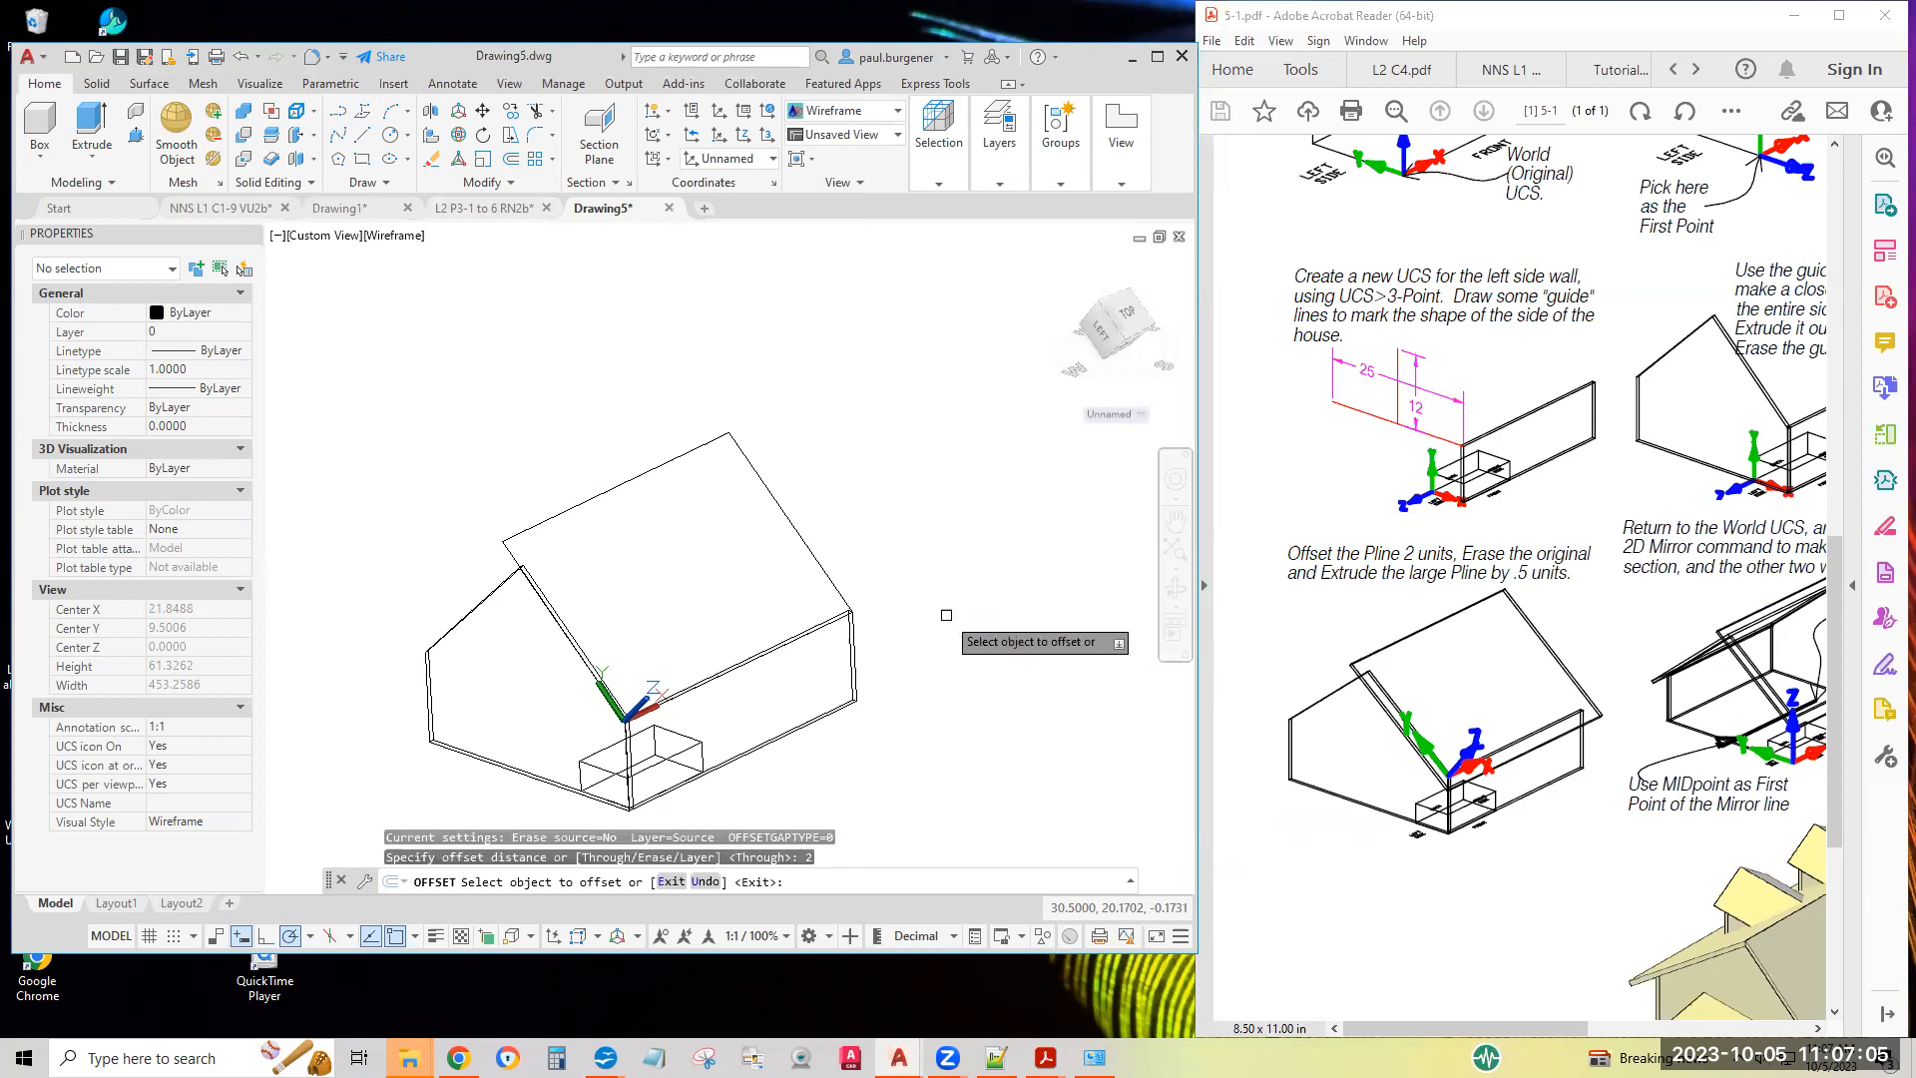
{"action": "left_click", "coordinate": [796, 531]}
{"action": "left_click", "coordinate": [912, 455]}
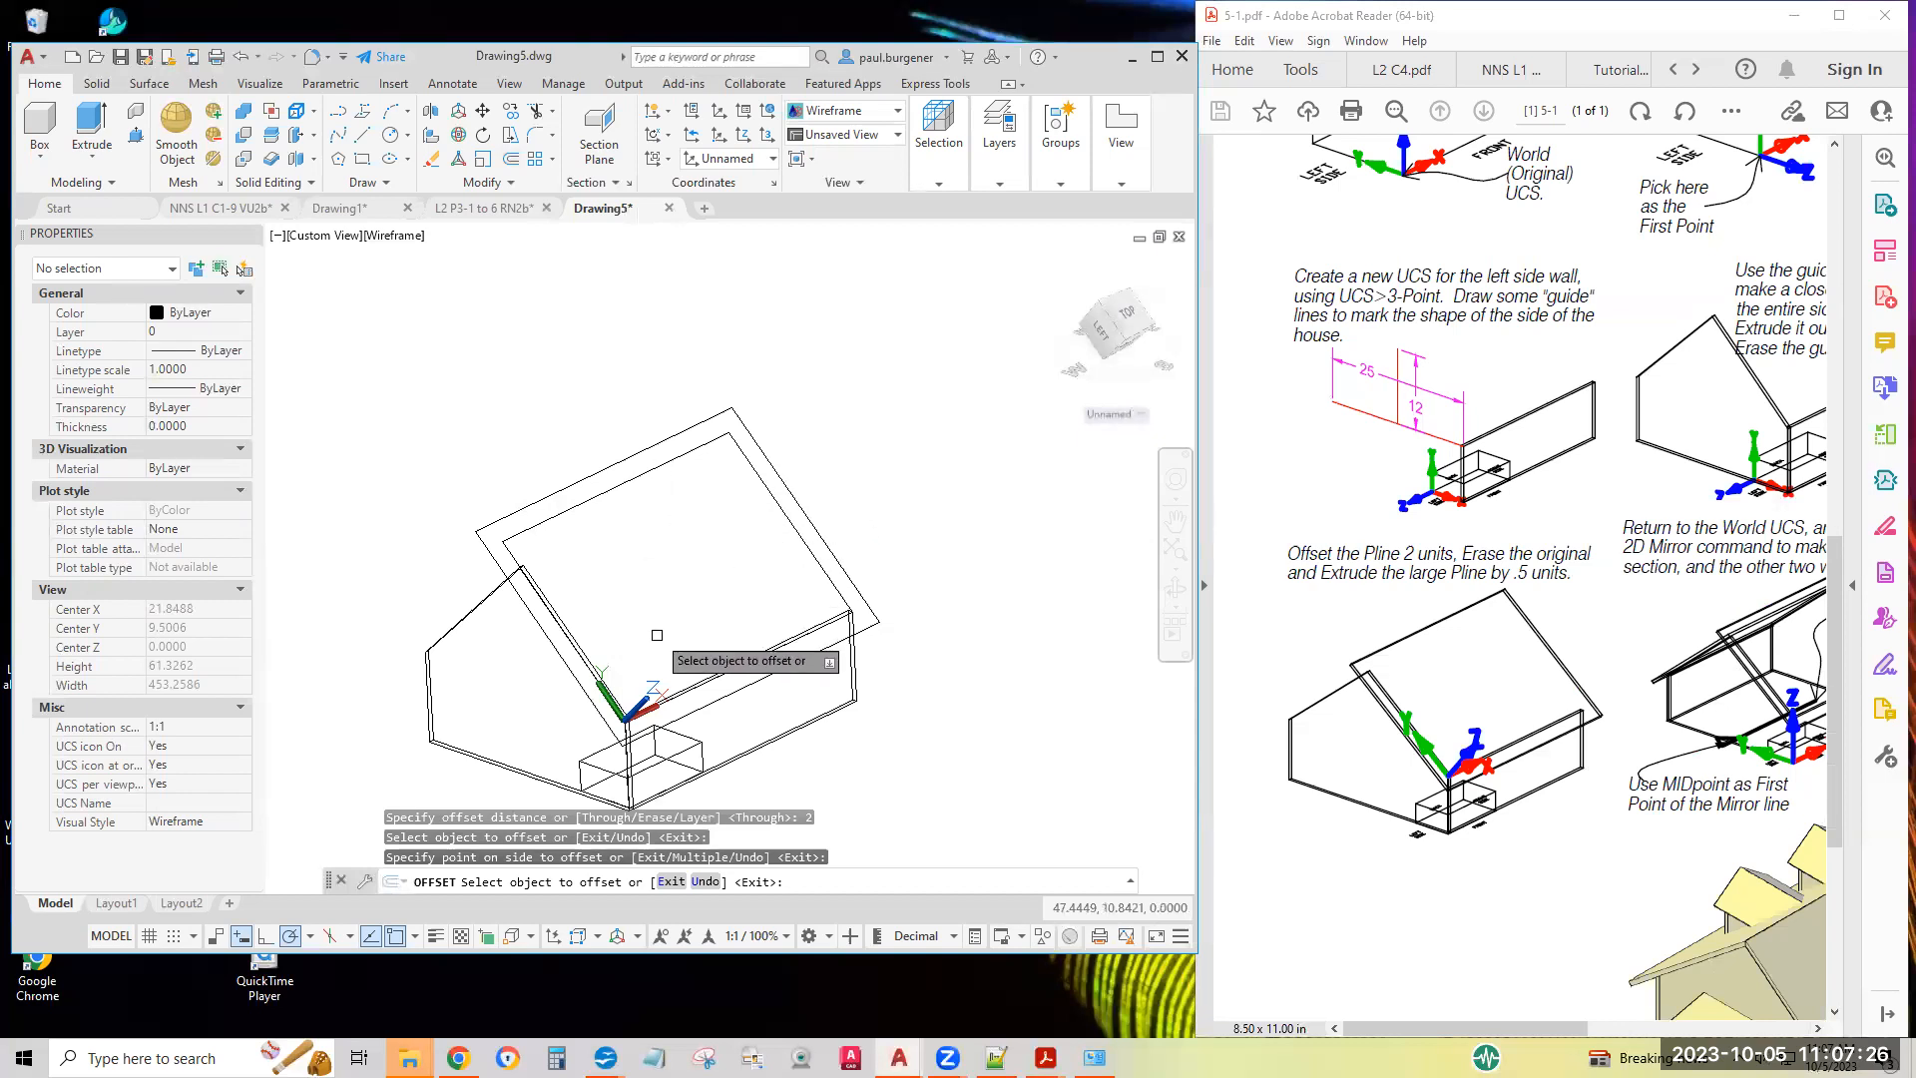
{"action": "key", "text": "Return"}
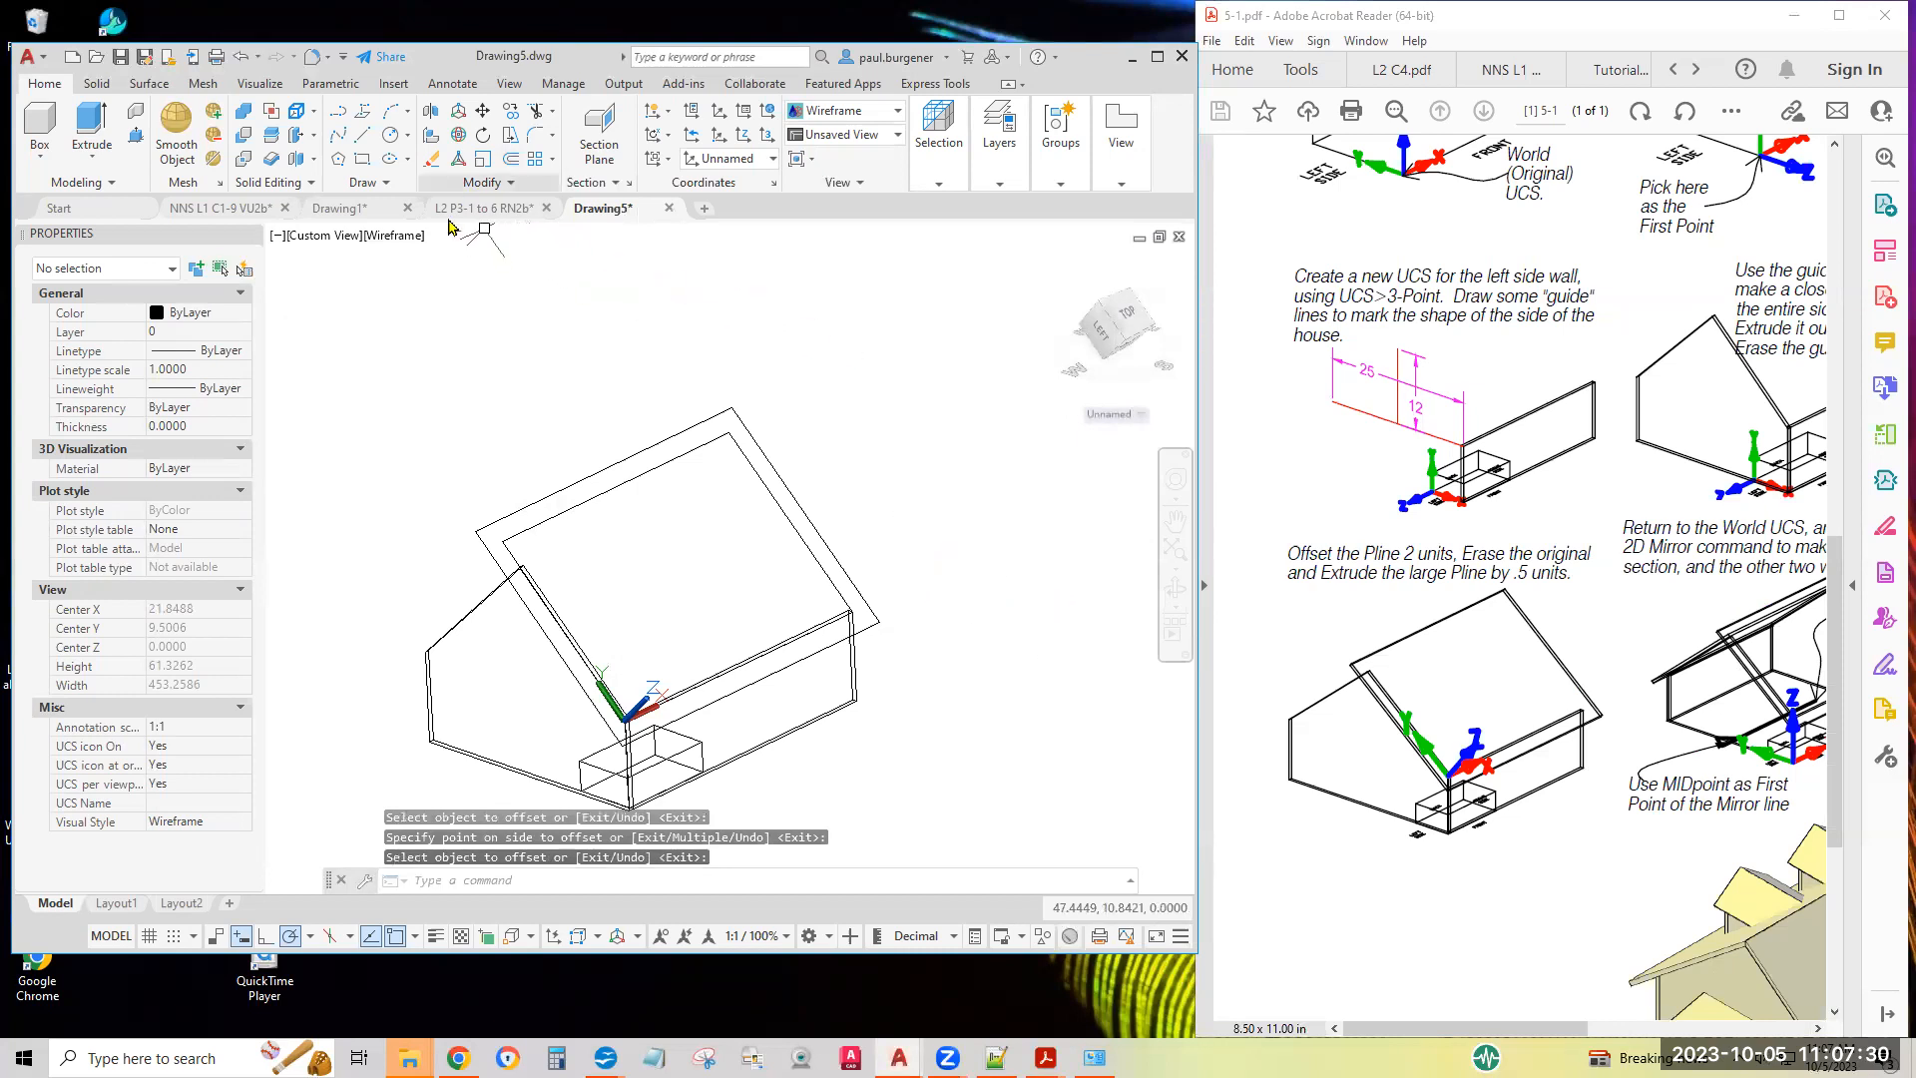
Erase the original inner front roof rectangle, keeping the larger offset outline
{"action": "left_click", "coordinate": [432, 163]}
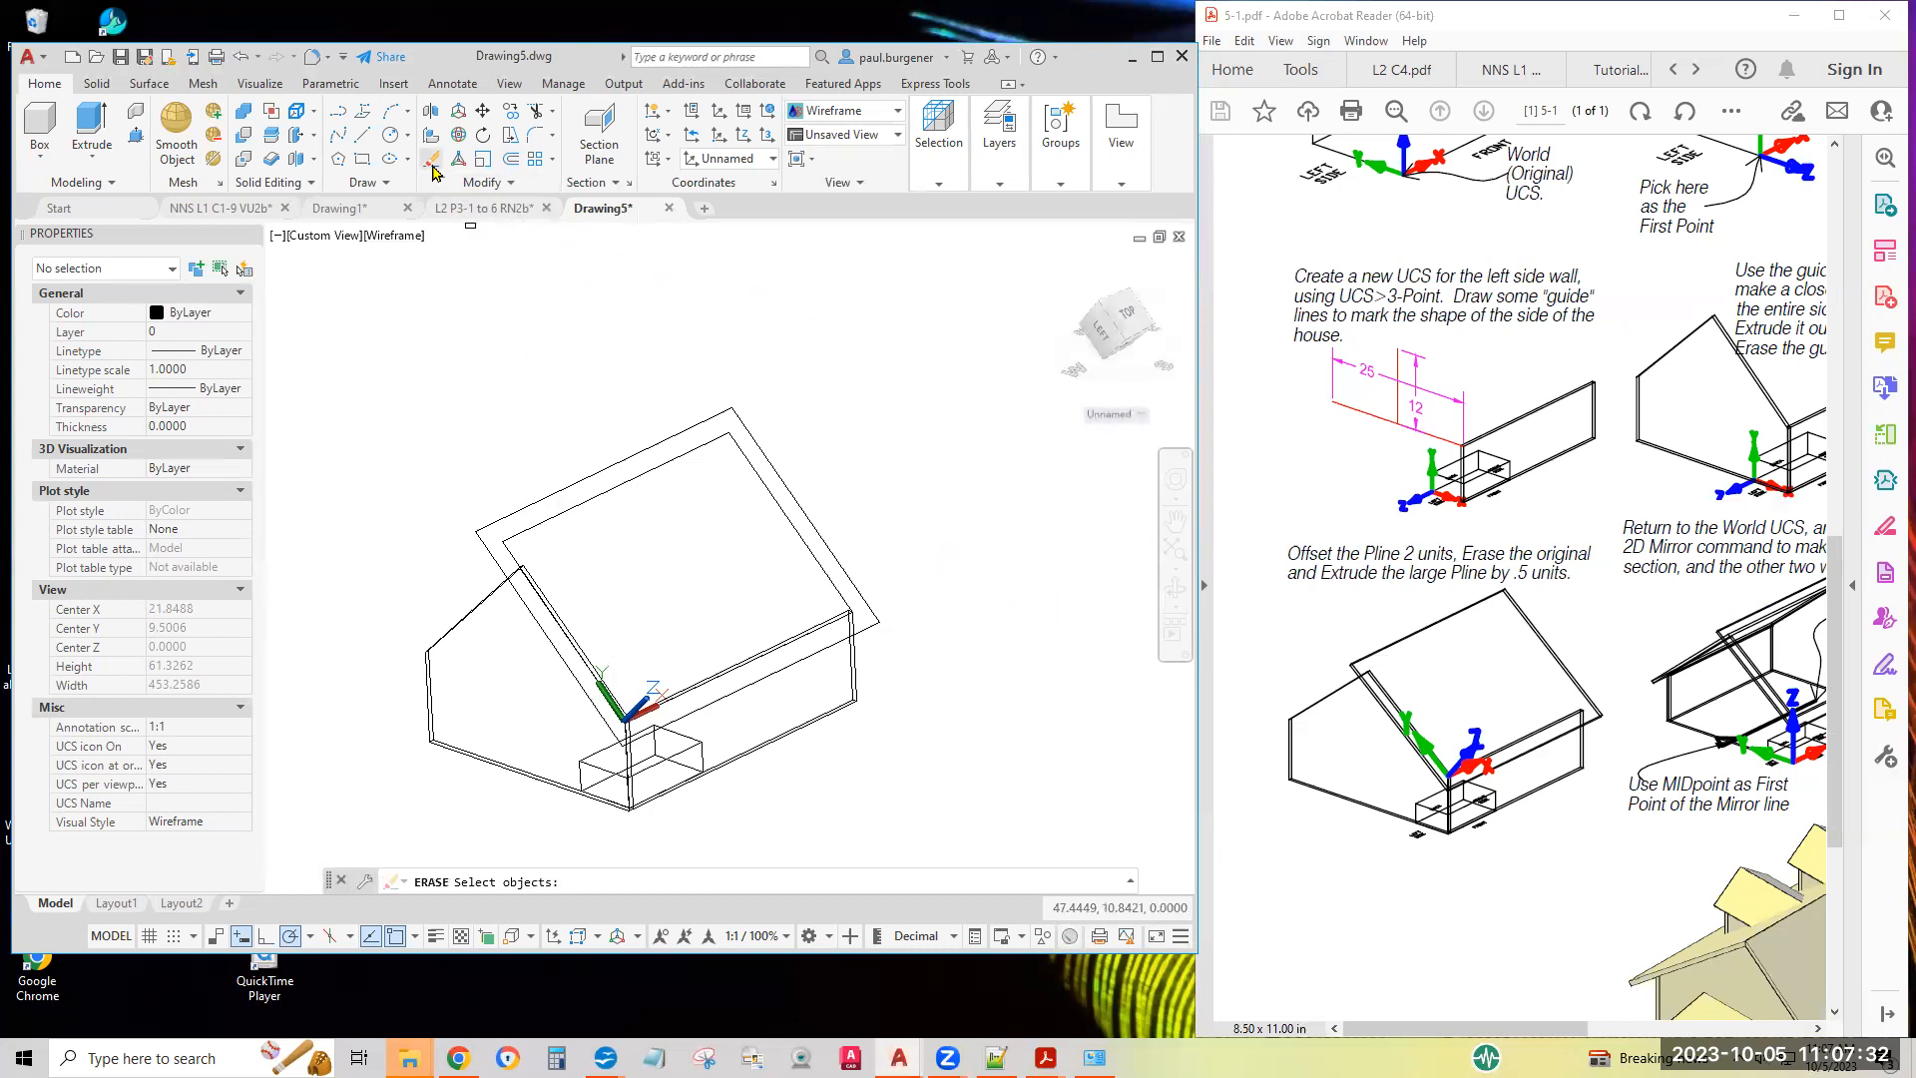
{"action": "left_click", "coordinate": [656, 466]}
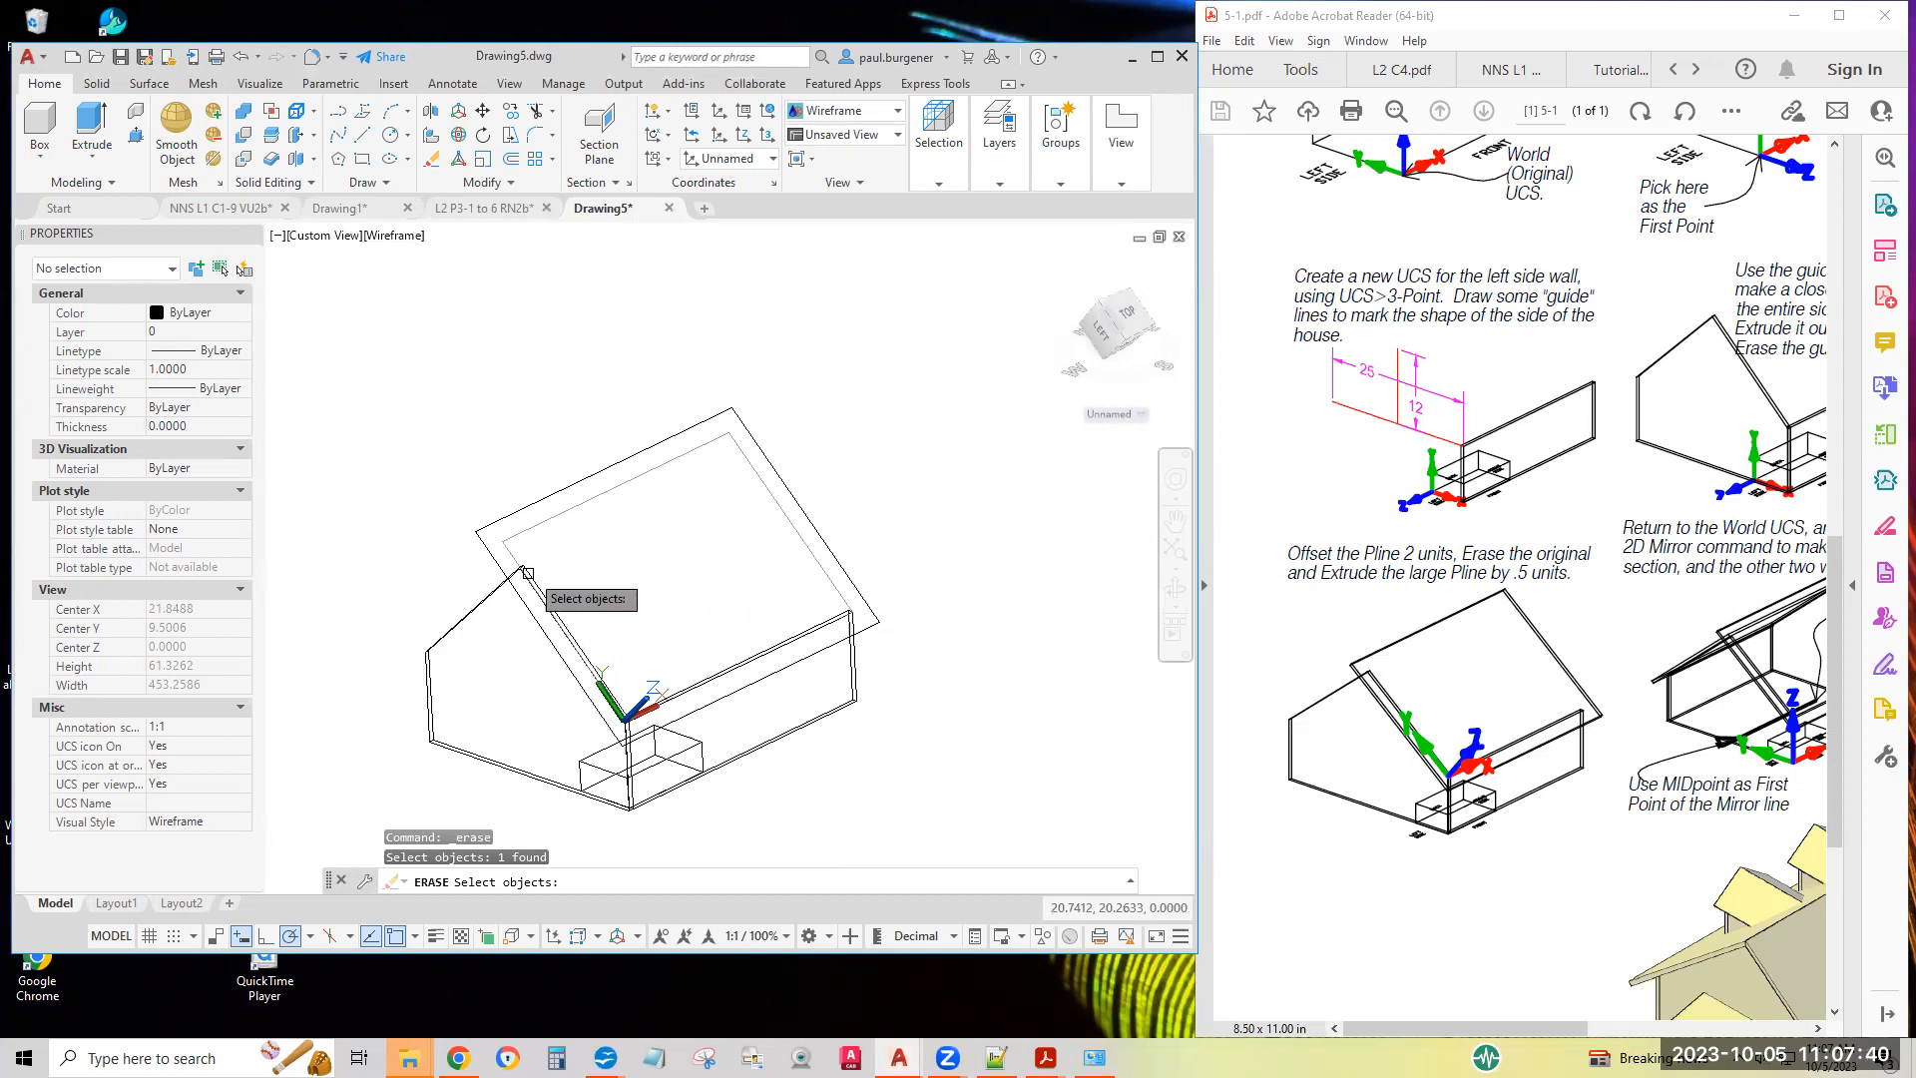
{"action": "key", "text": "Return"}
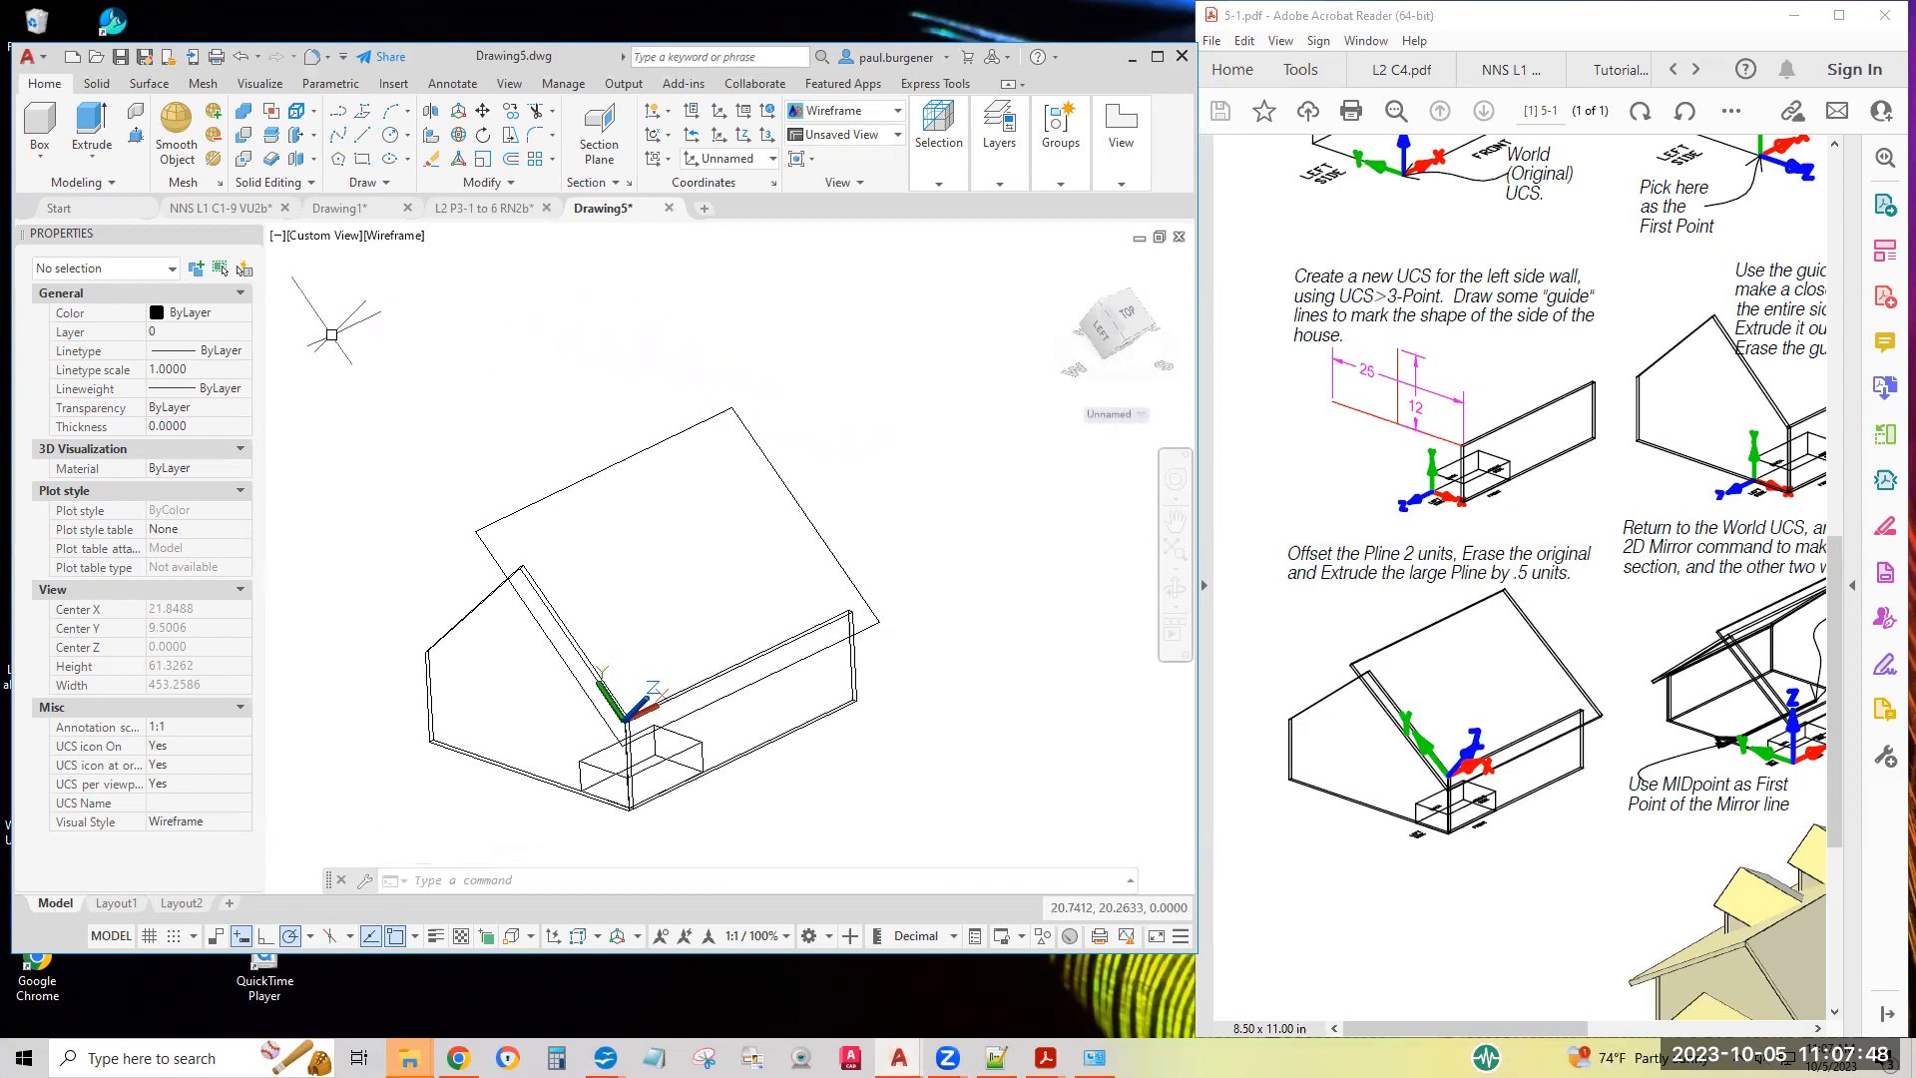
Extrude the large front roof outline by 0.5 units
{"action": "left_click", "coordinate": [83, 127]}
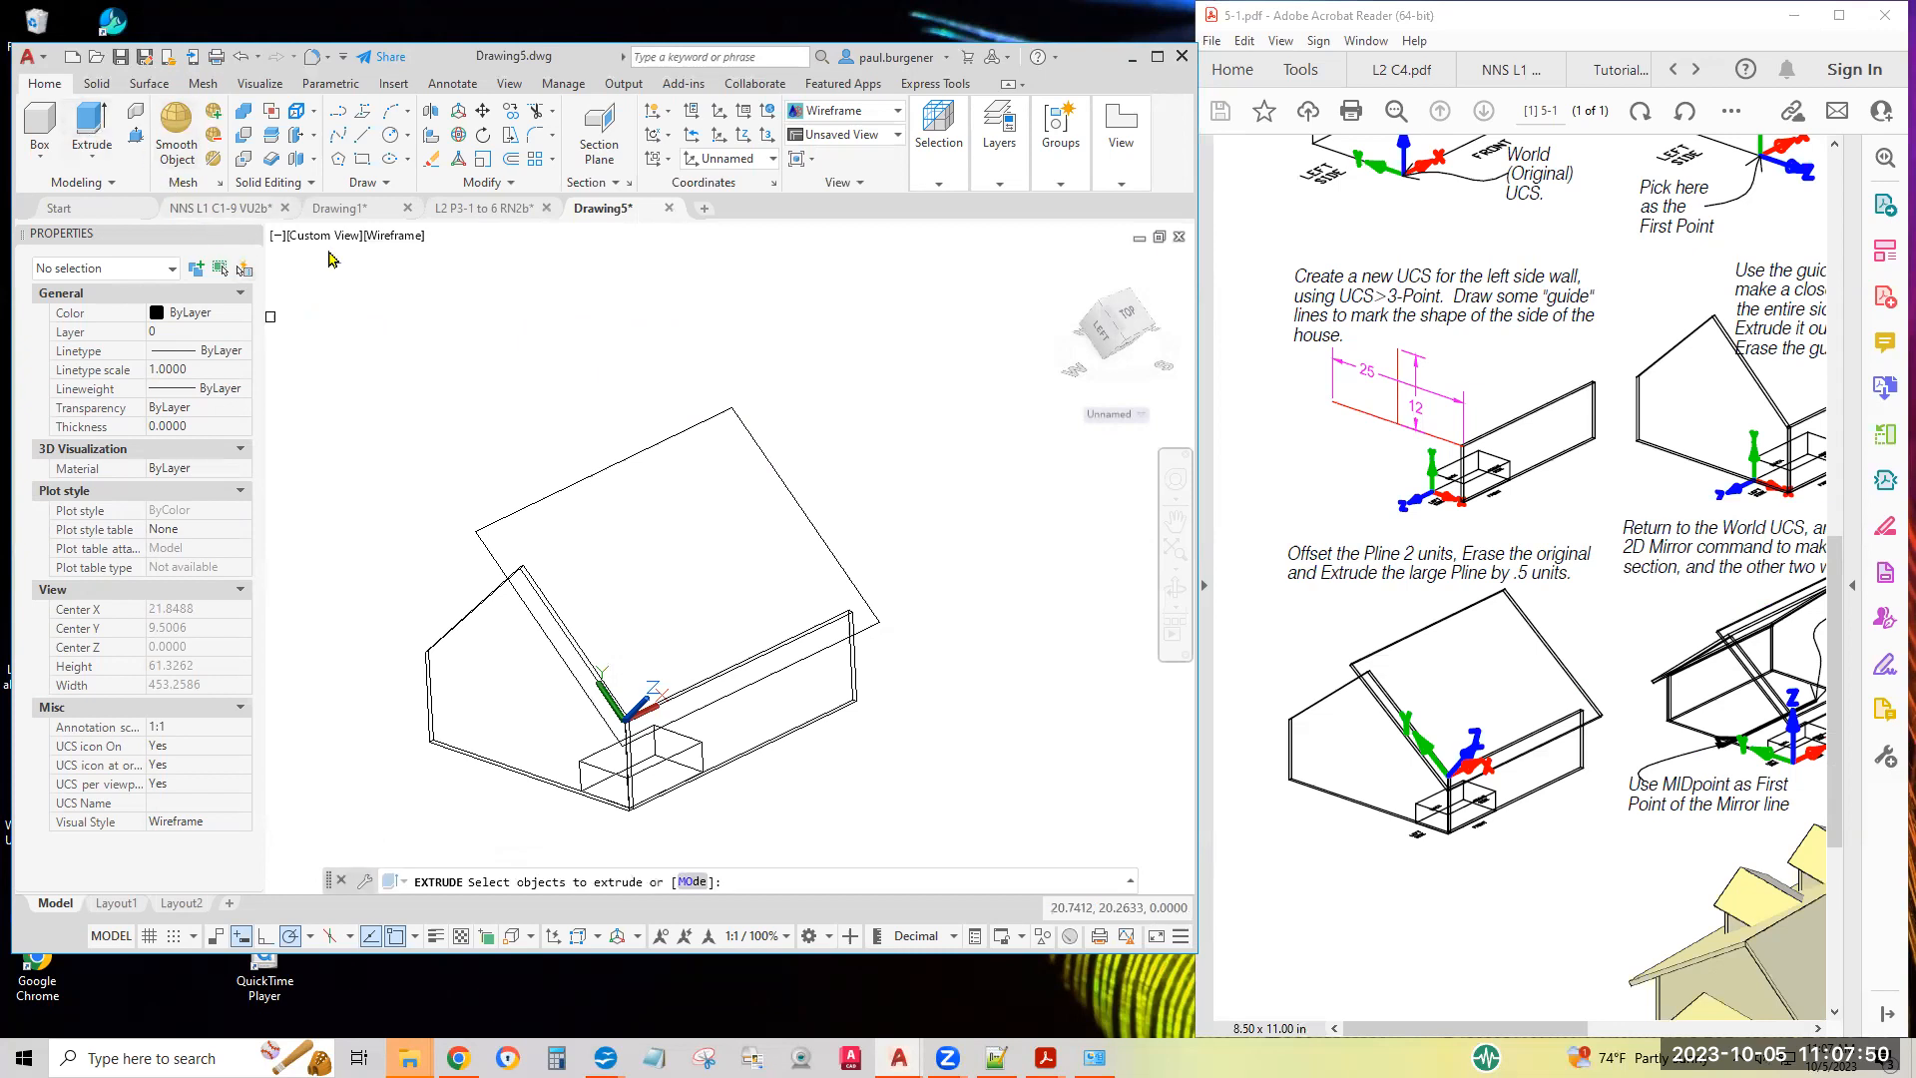
{"action": "left_click", "coordinate": [614, 463]}
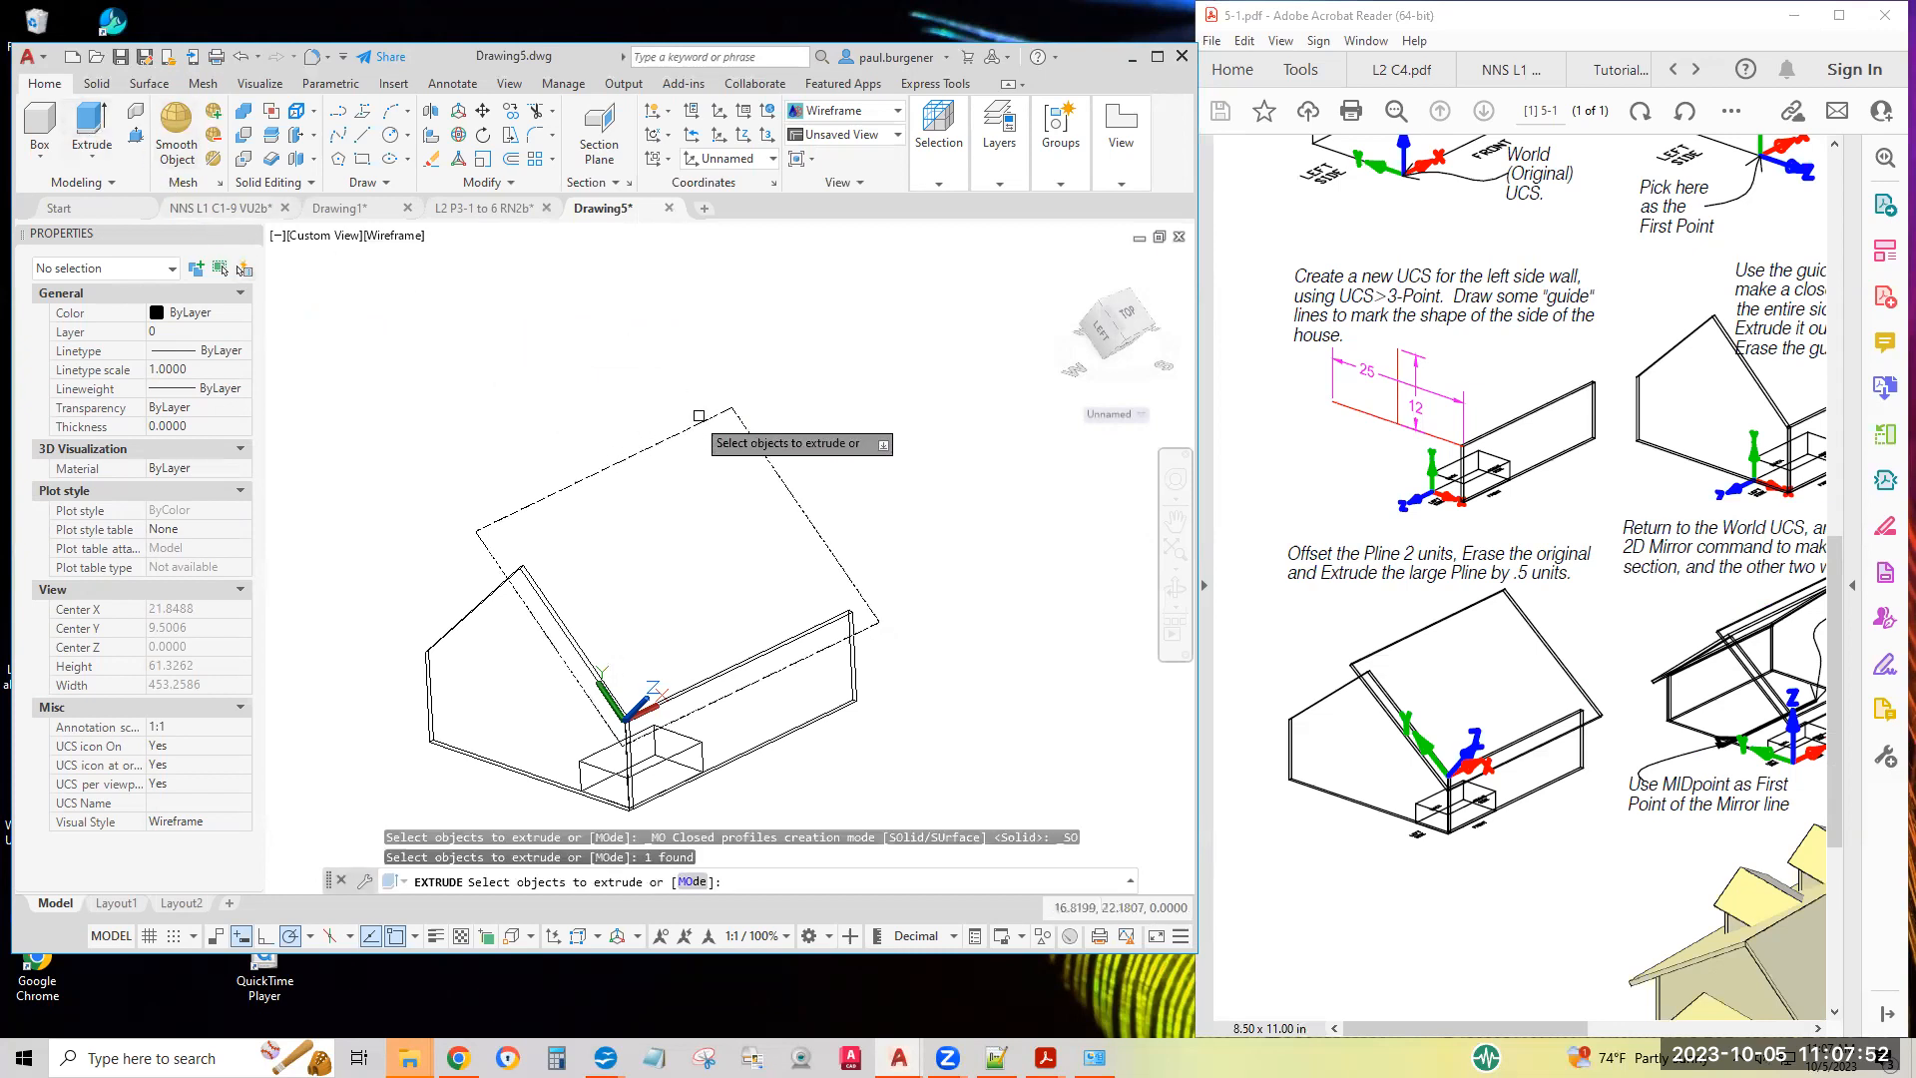
{"action": "key", "text": "Return"}
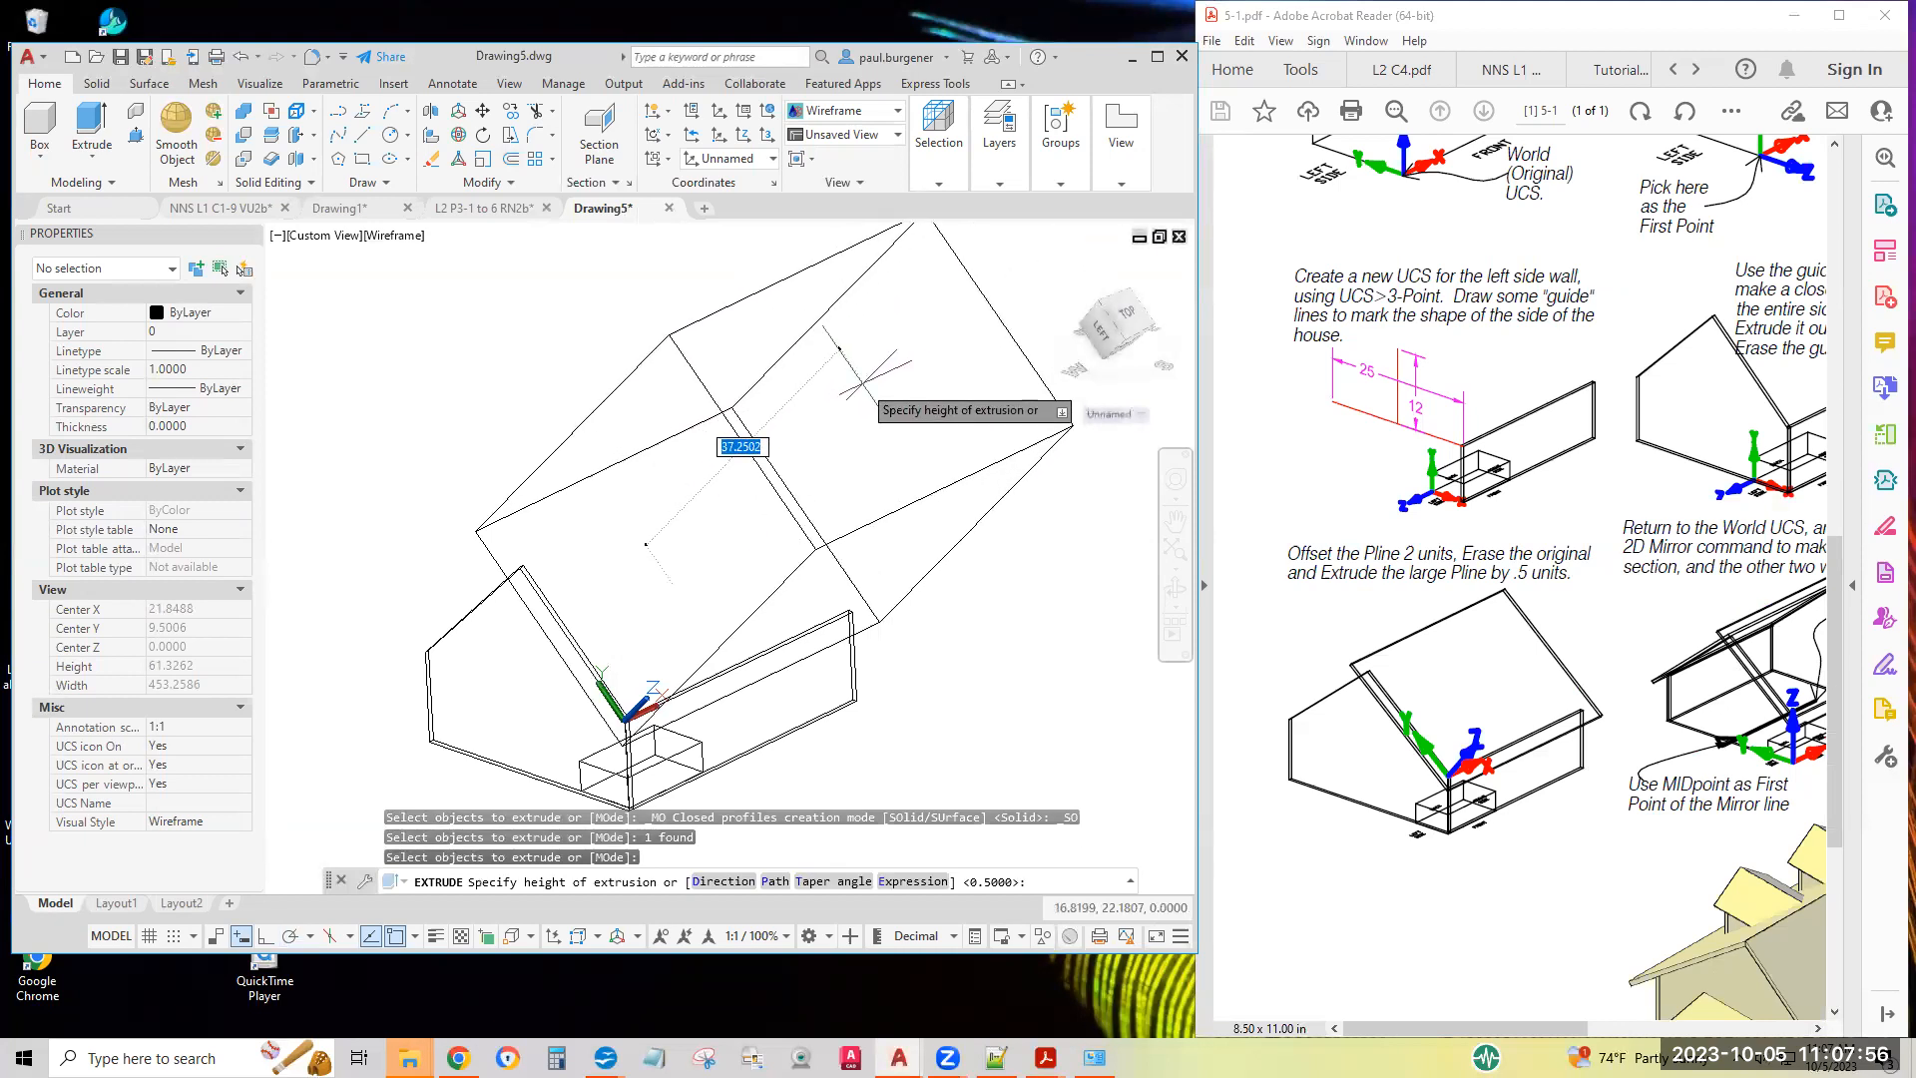
{"action": "type", "text": "."}
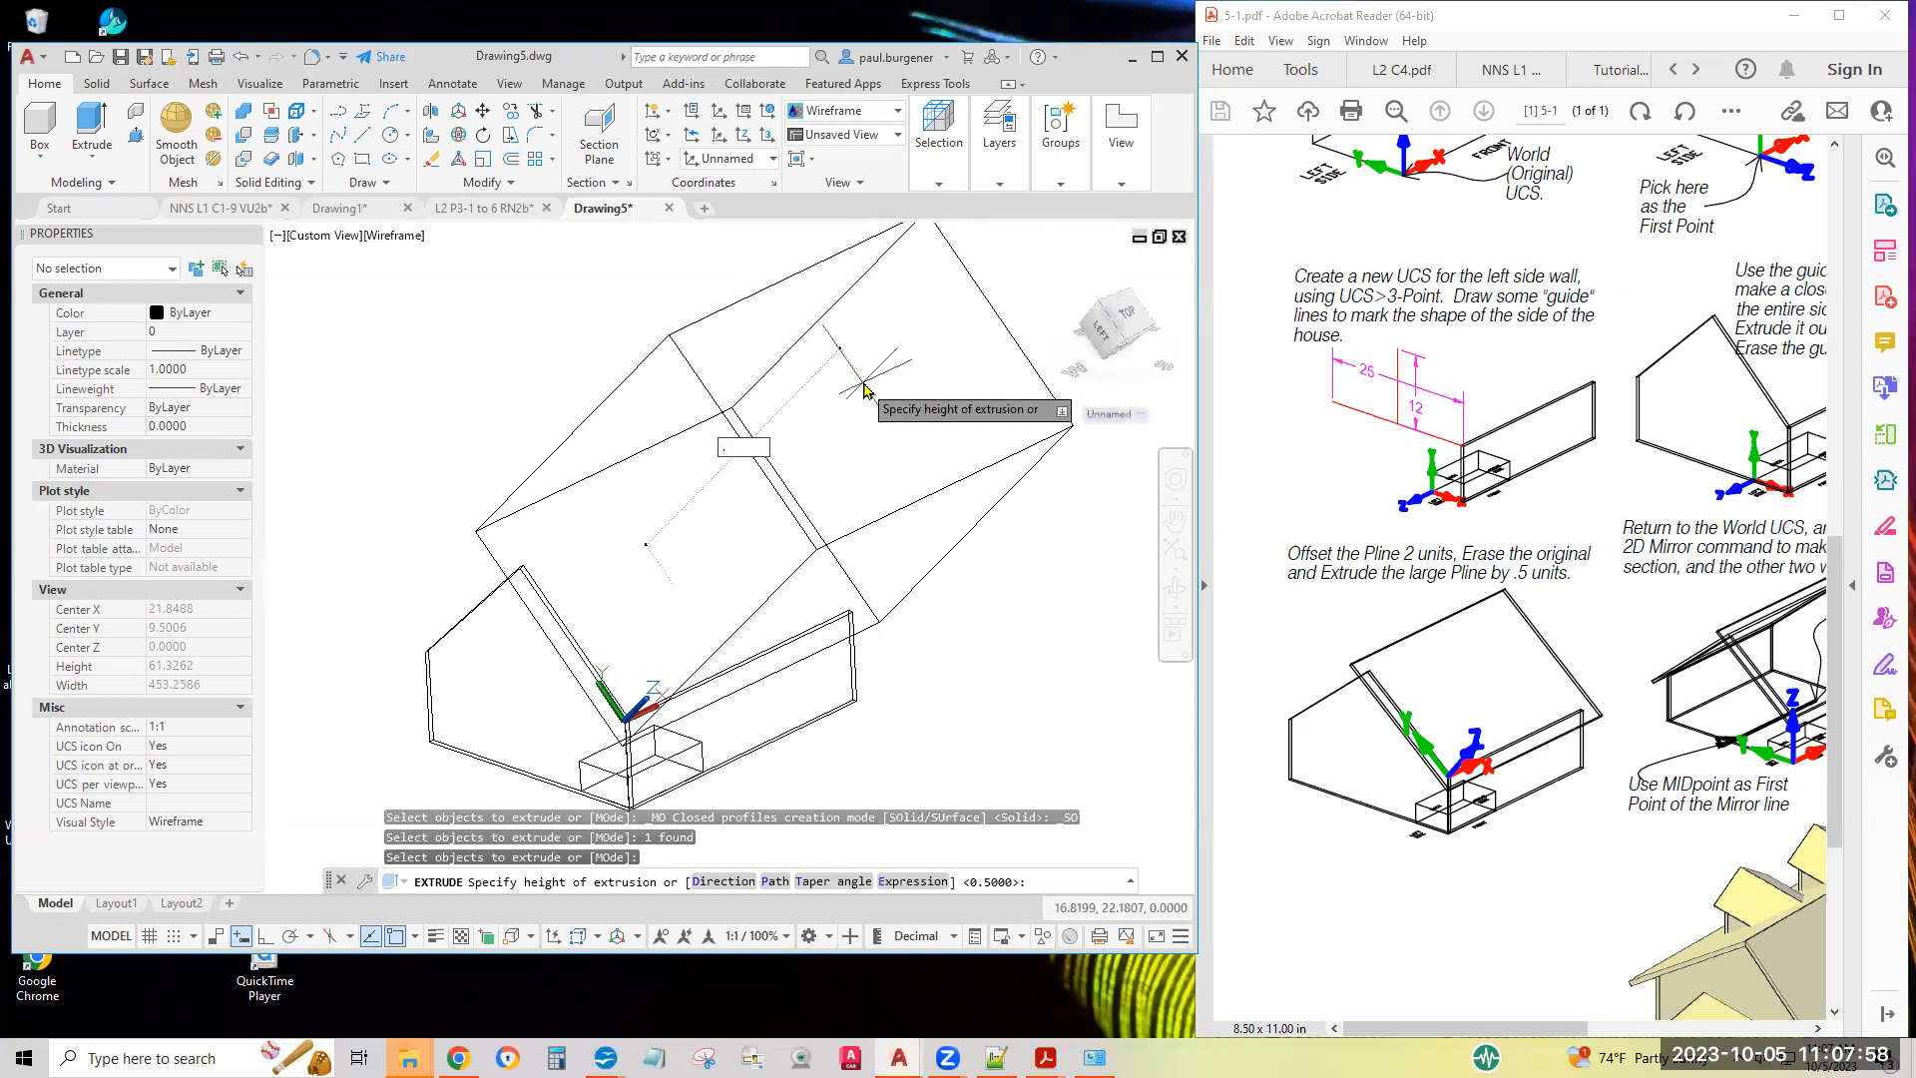
{"action": "type", "text": "5"}
{"action": "key", "text": "Return"}
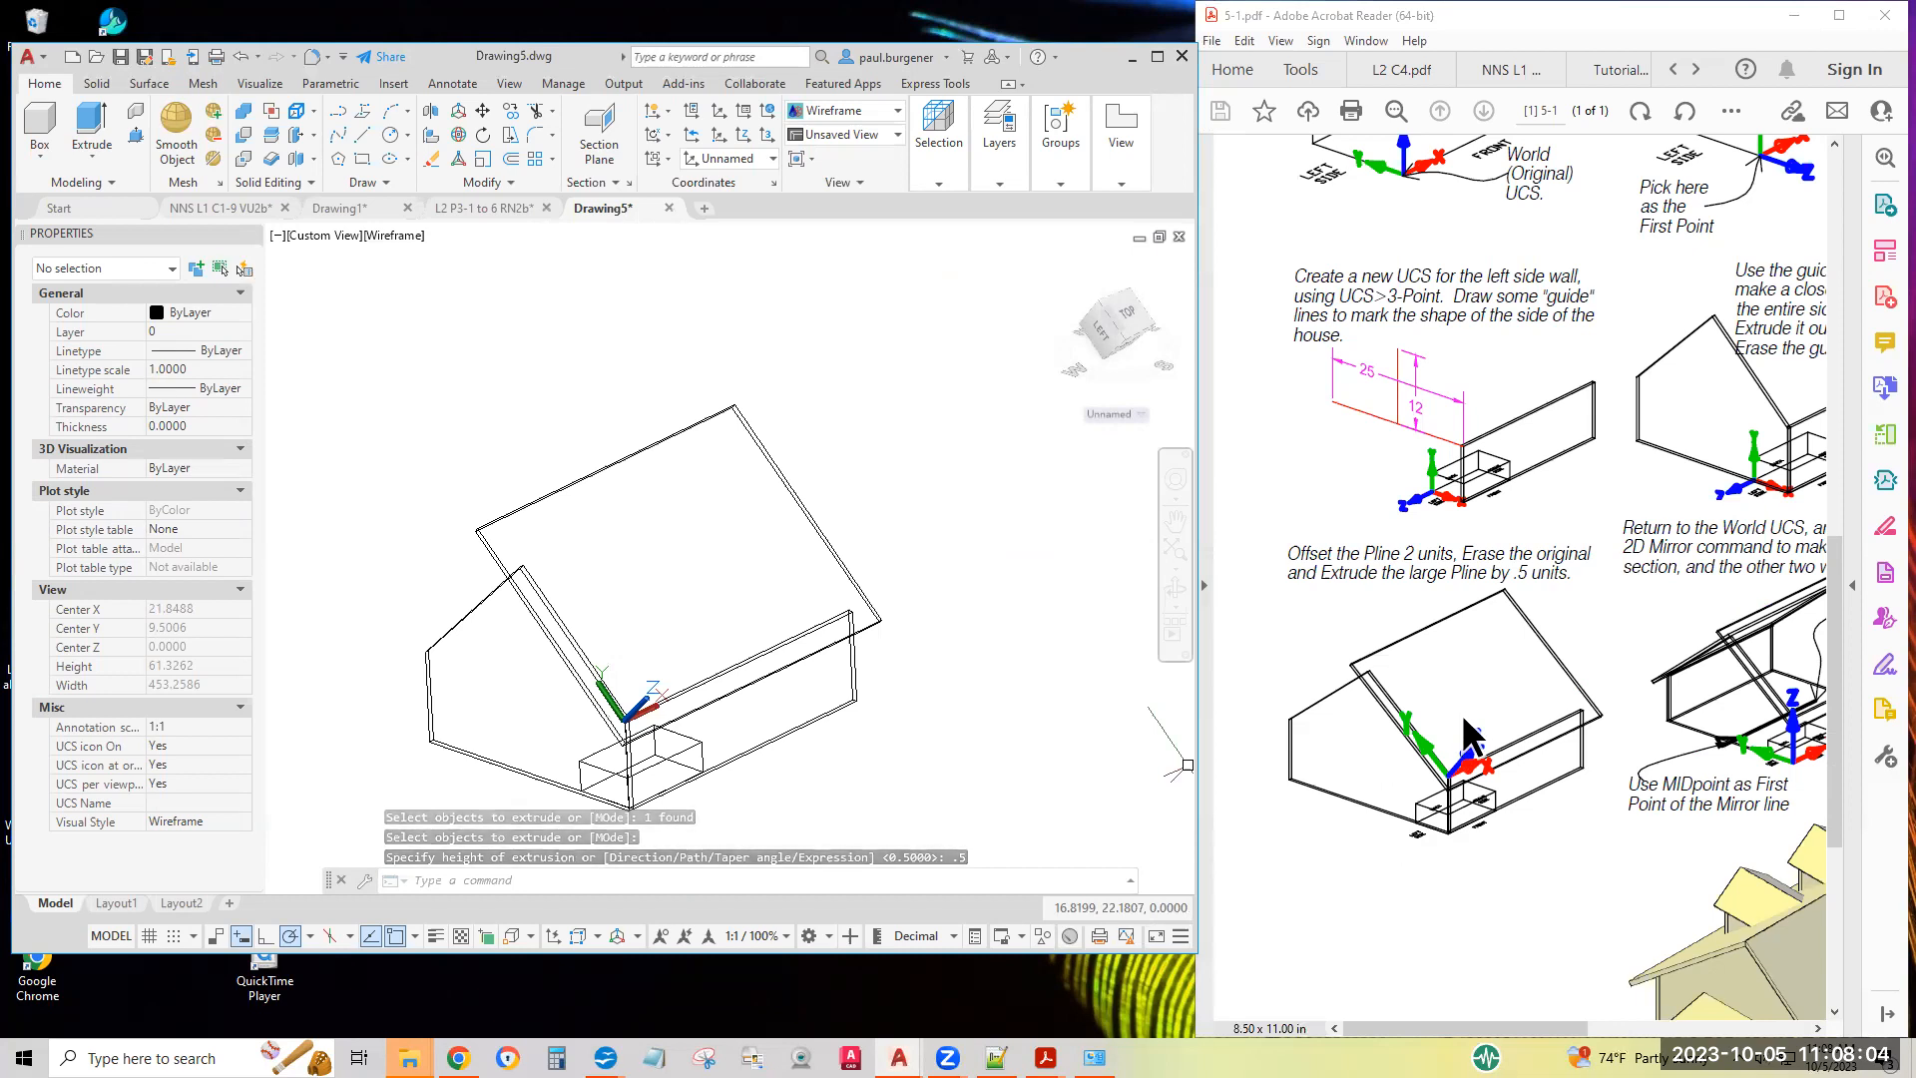
Return to the World UCS, following the sheet's instructions for mirroring the rear roof and remaining walls
{"action": "scroll", "coordinate": [1574, 726], "scroll_direction": "right", "scroll_amount": 5}
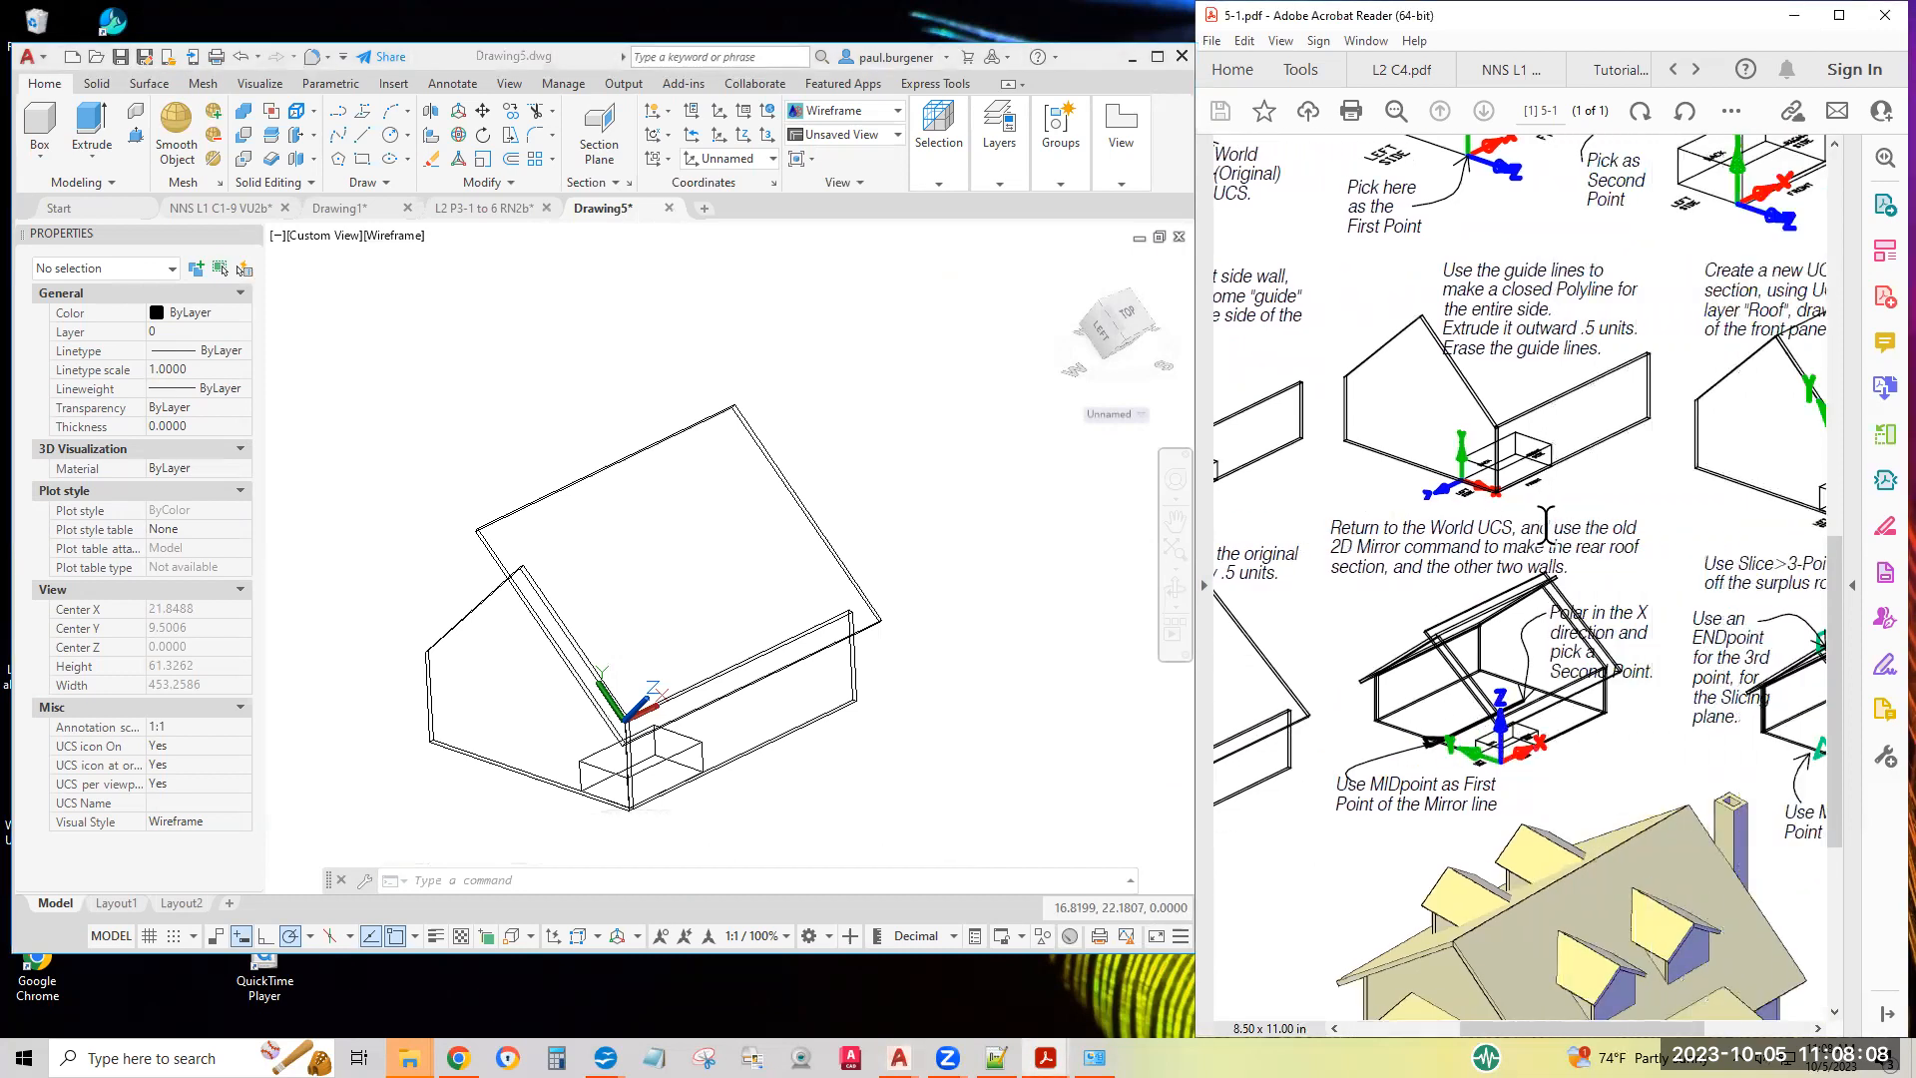
{"action": "left_click_drag", "start_coordinate": [1546, 526], "coordinate": [1338, 528]}
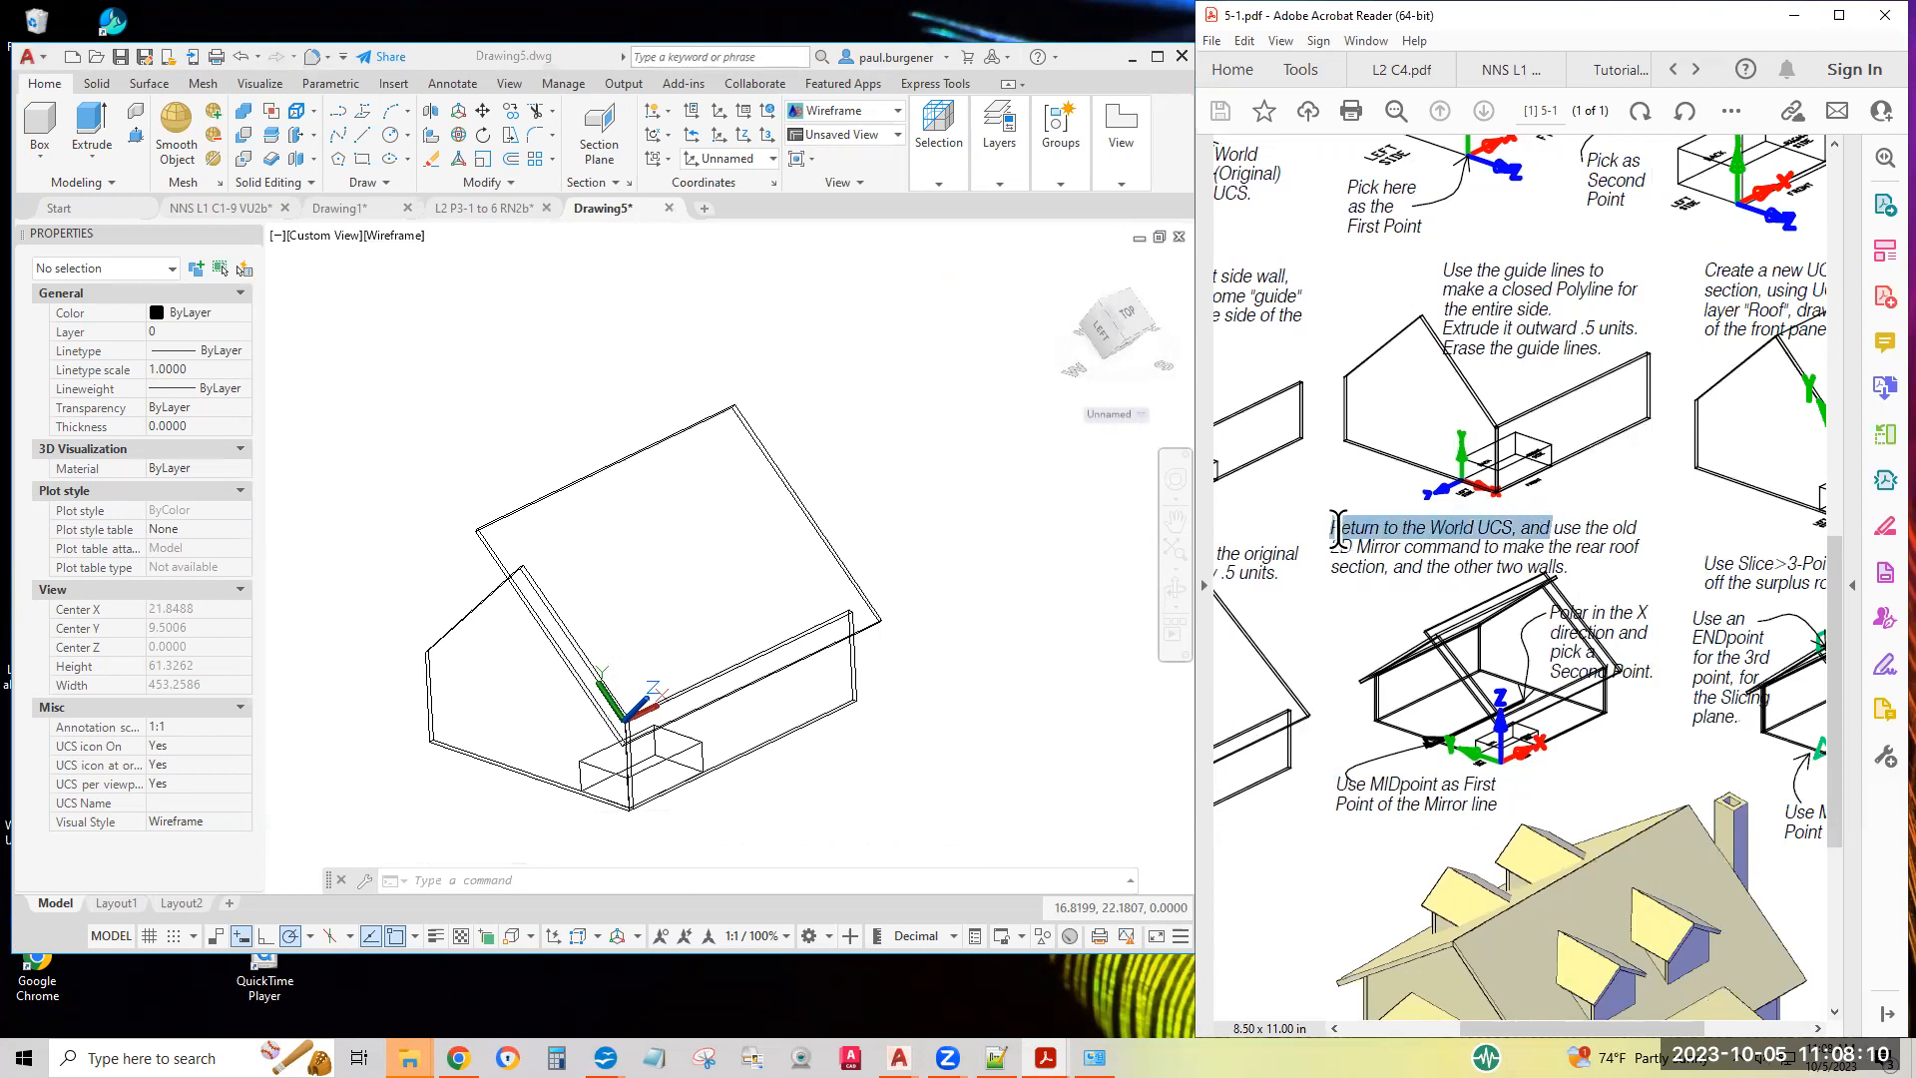
{"action": "left_click", "coordinate": [1330, 542]}
{"action": "left_click_drag", "start_coordinate": [1330, 542], "coordinate": [1573, 573]}
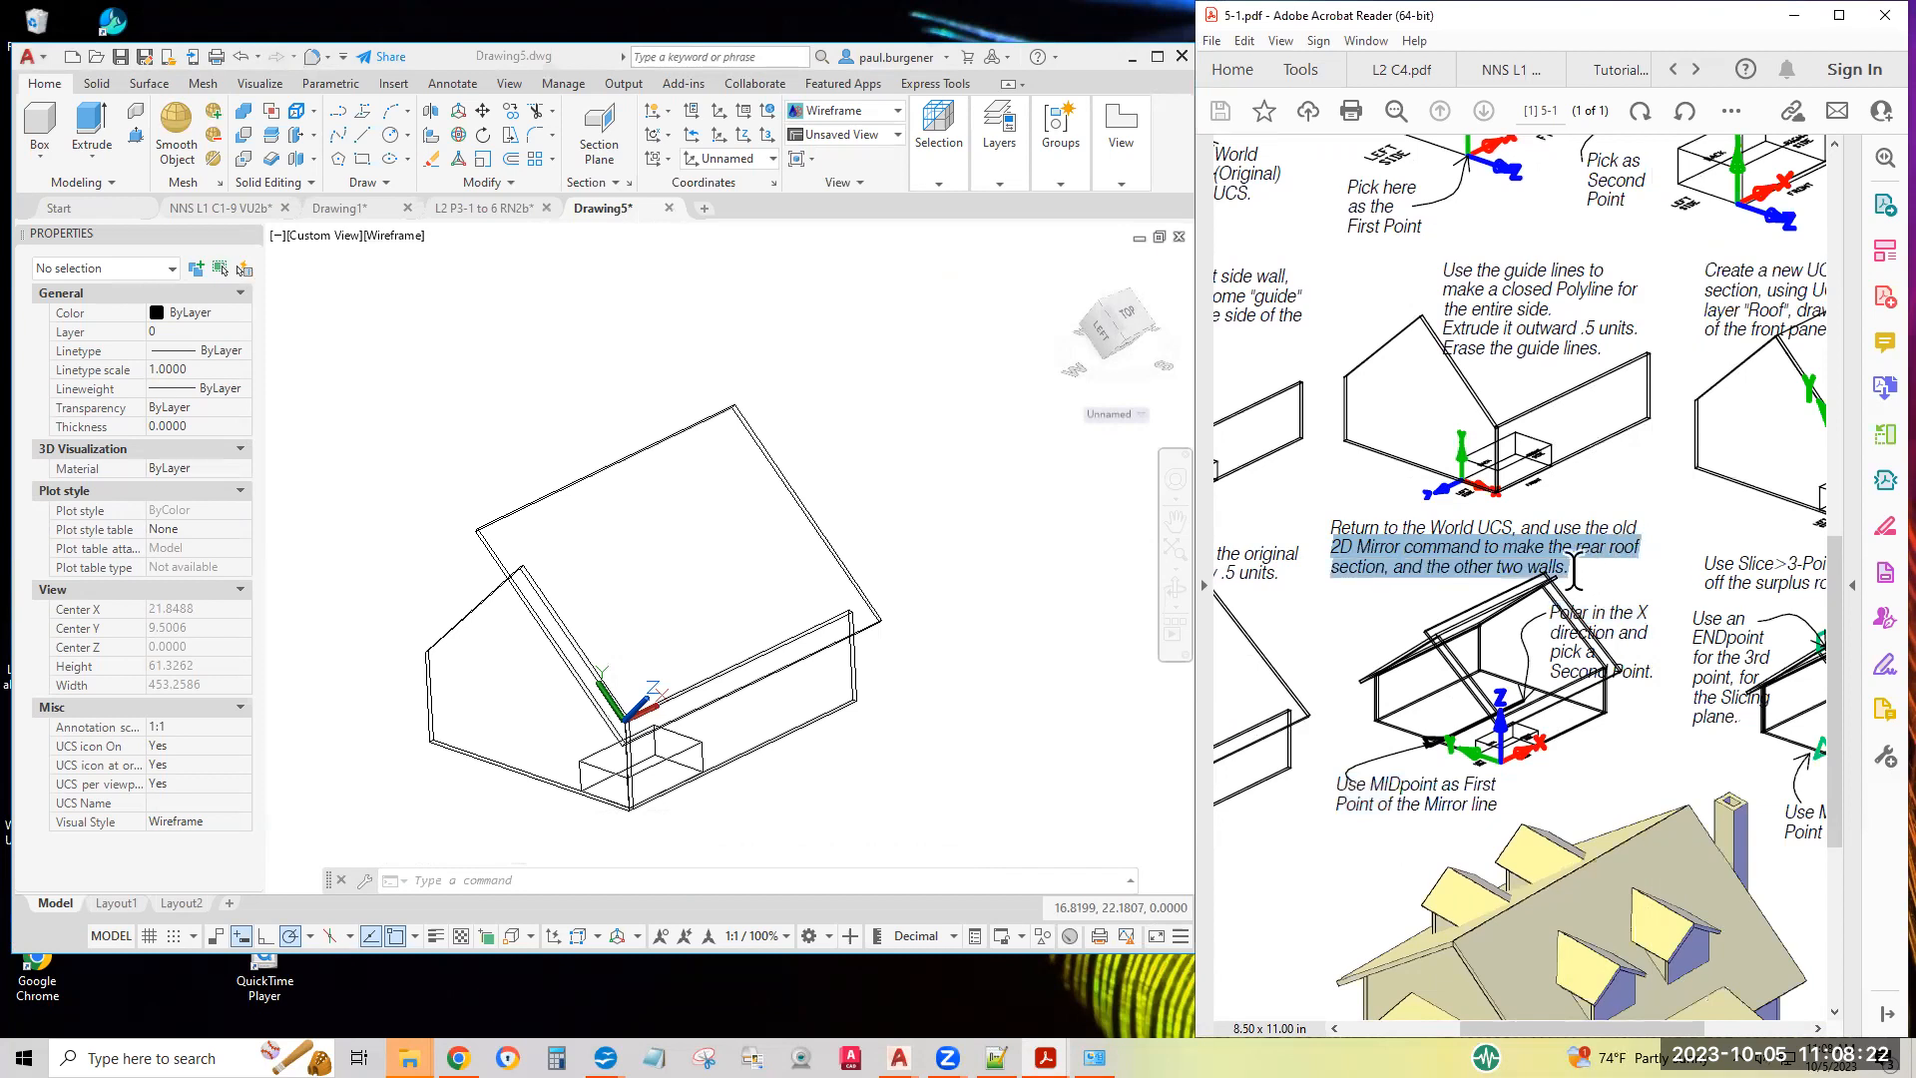
{"action": "left_click_drag", "start_coordinate": [1574, 574], "coordinate": [1574, 574]}
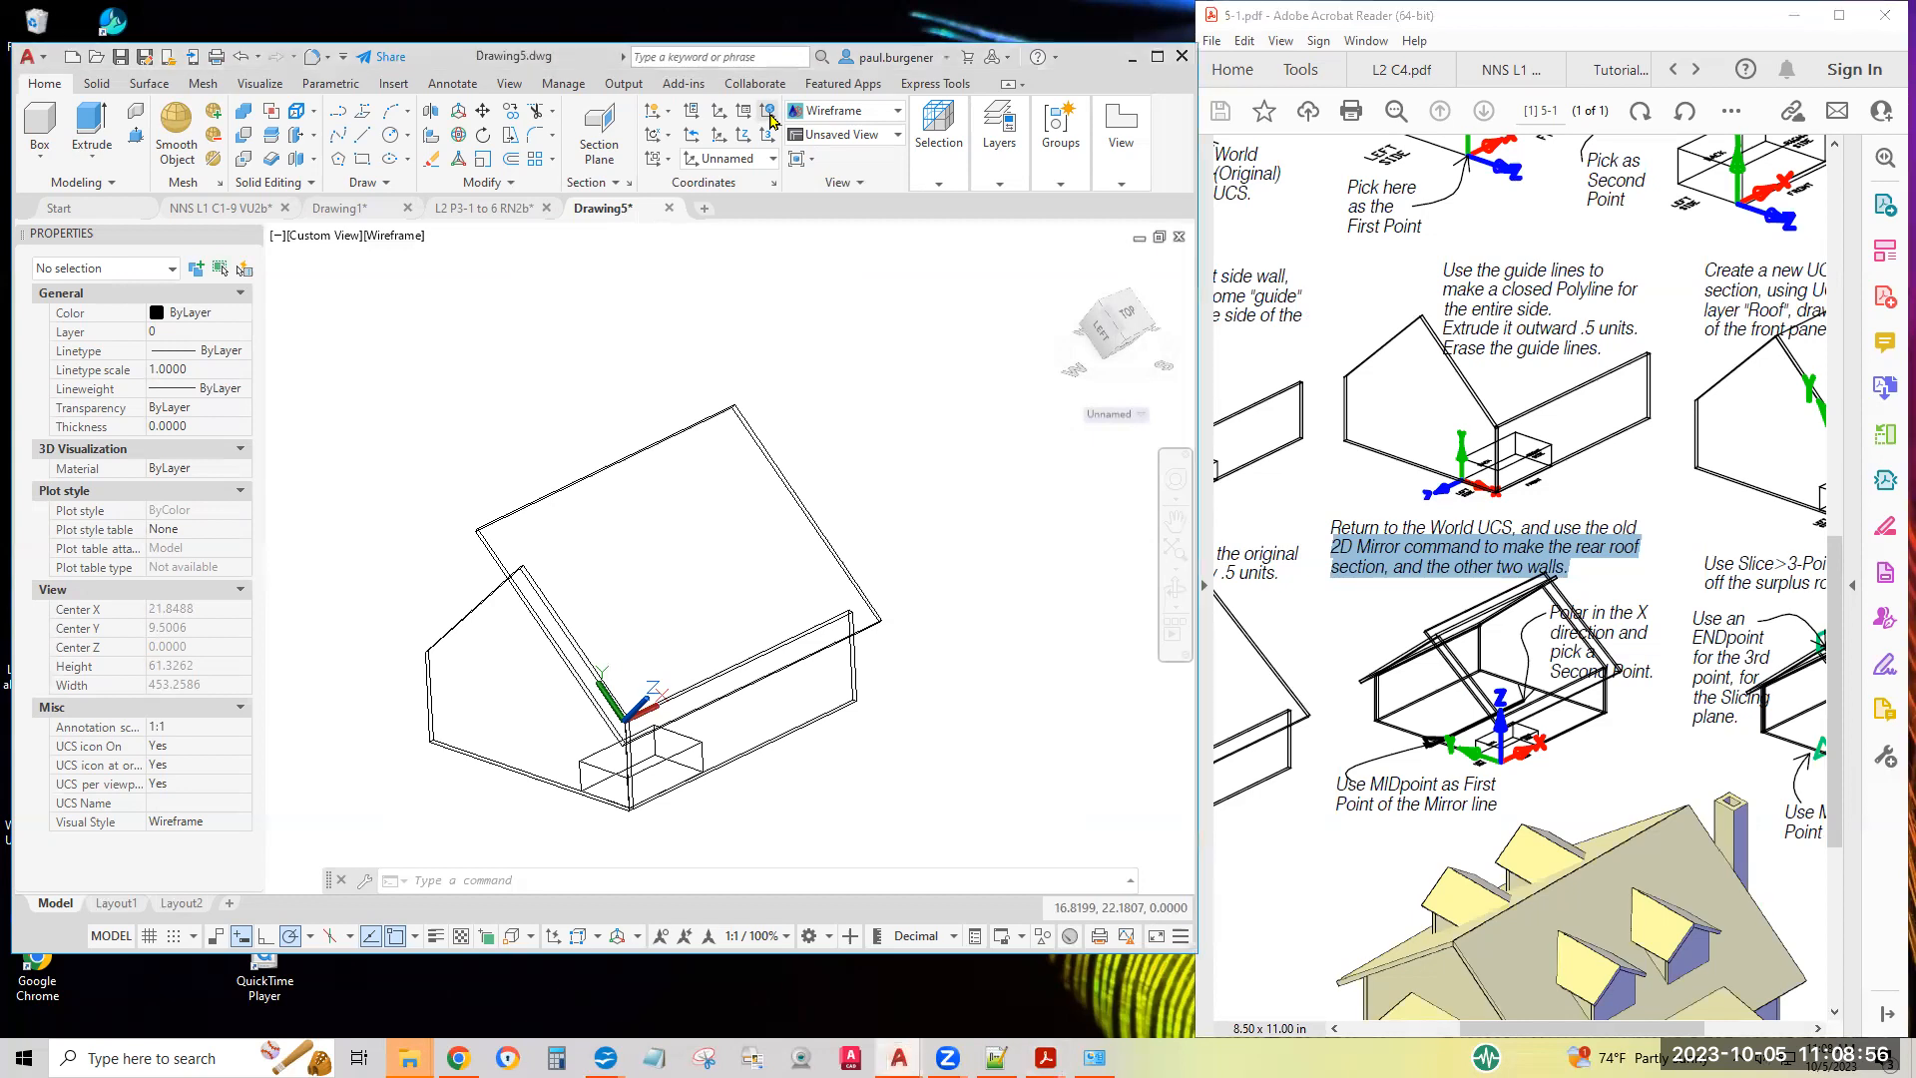
{"action": "left_click", "coordinate": [769, 117]}
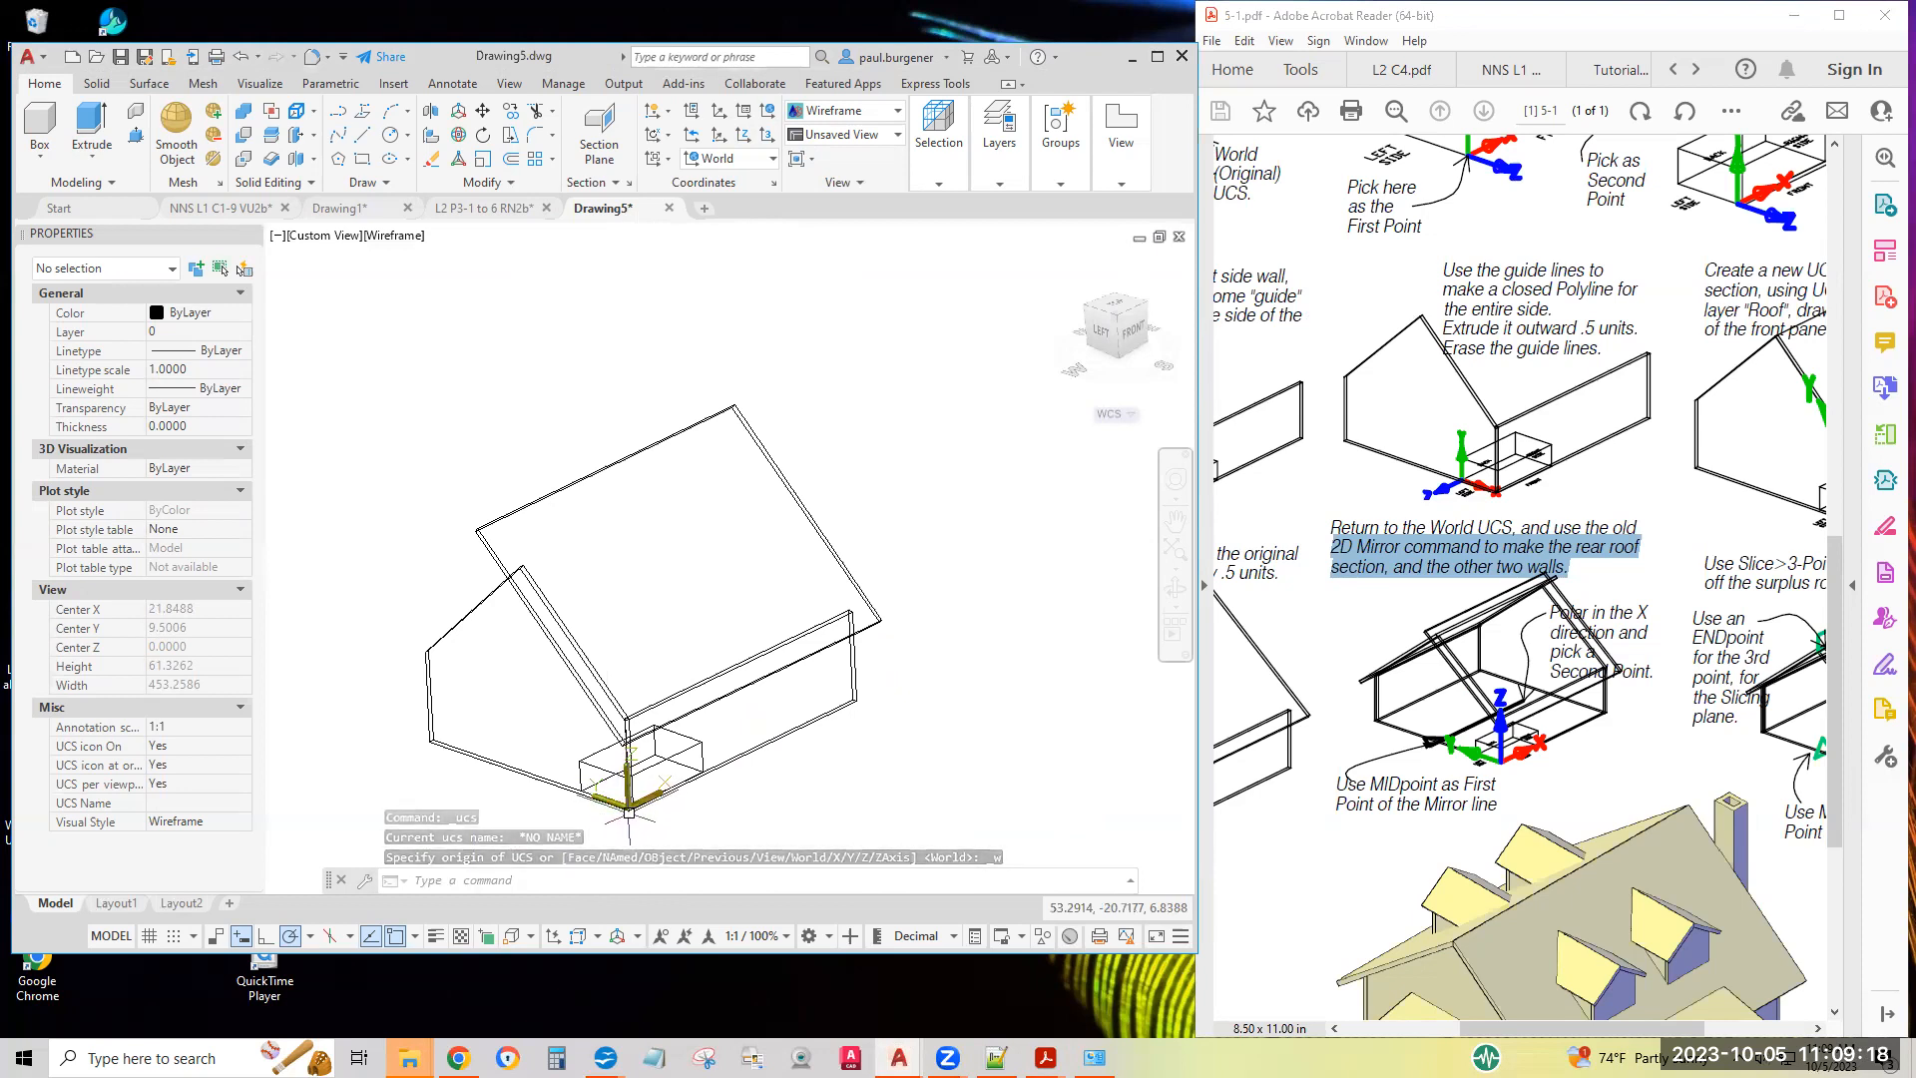
{"action": "scroll", "coordinate": [625, 816], "scroll_direction": "up", "scroll_amount": 5}
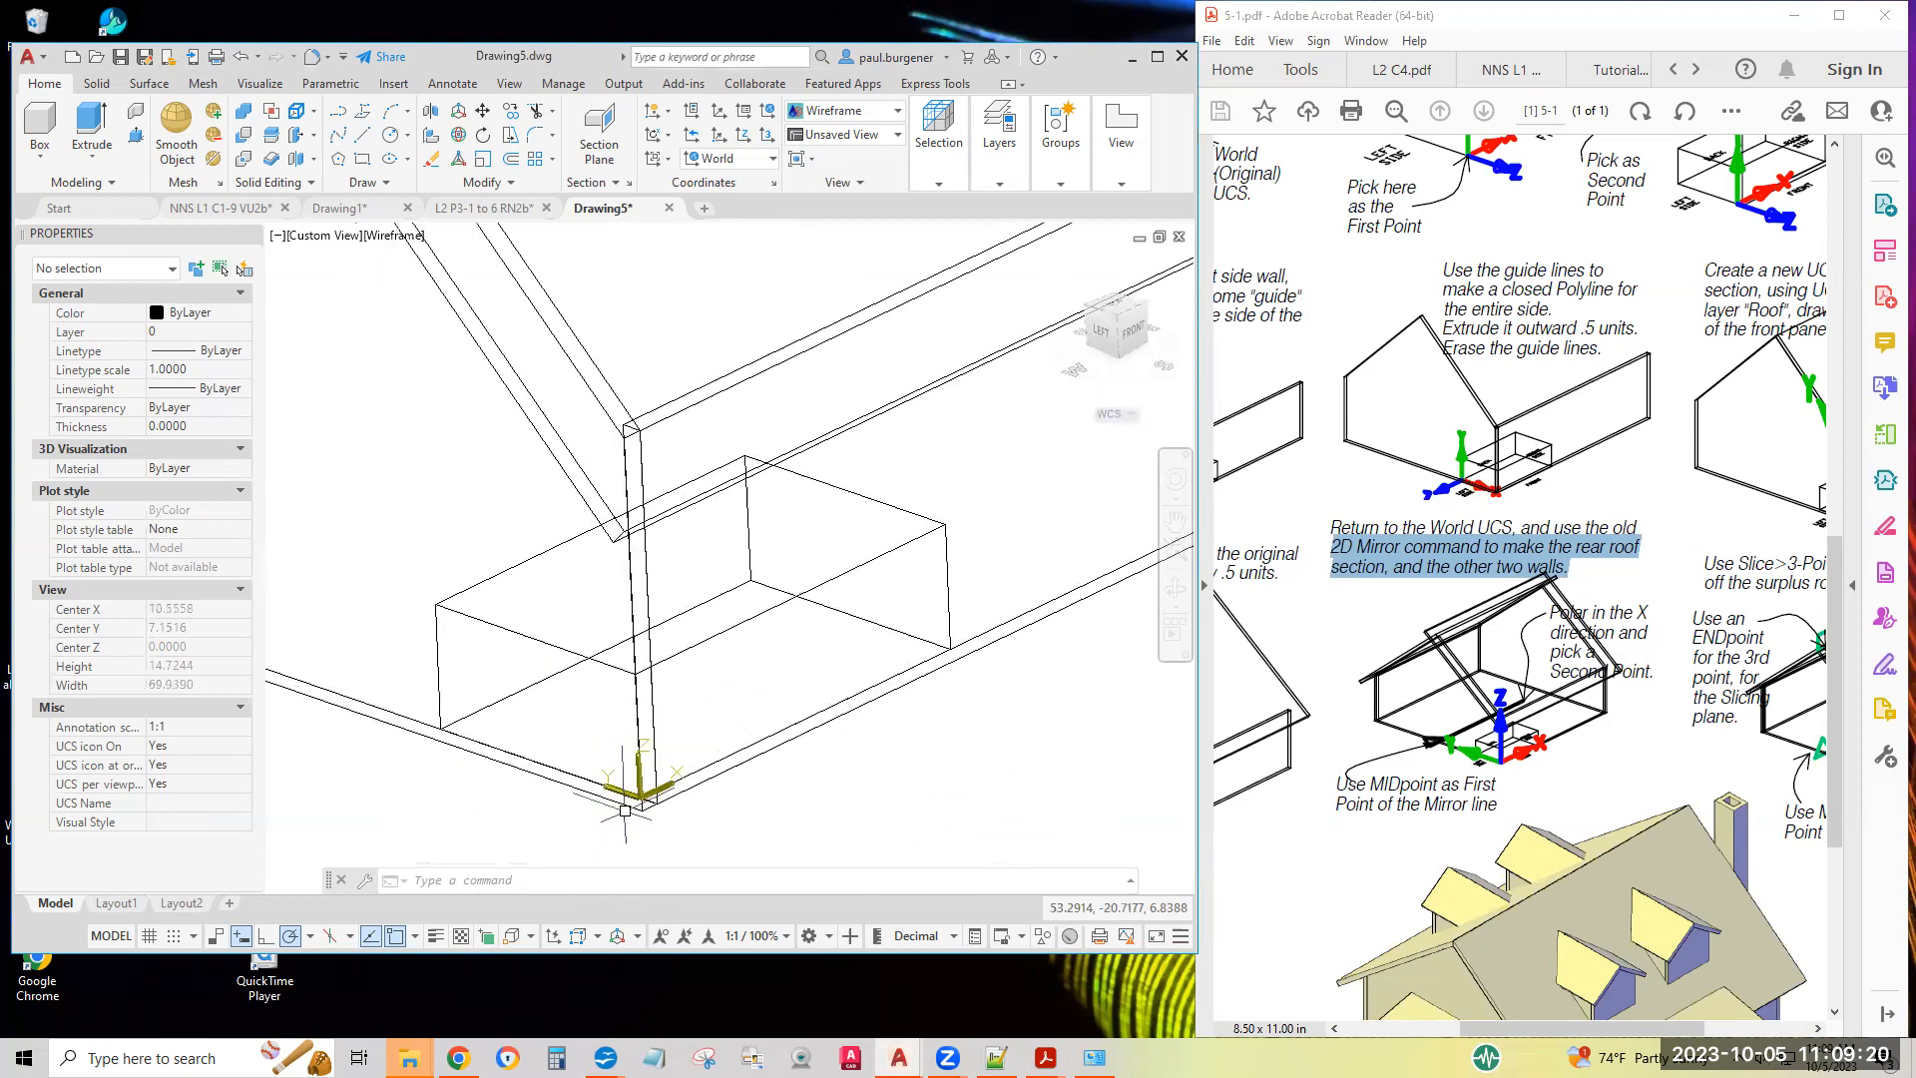
{"action": "scroll", "coordinate": [674, 825], "scroll_direction": "down", "scroll_amount": 6}
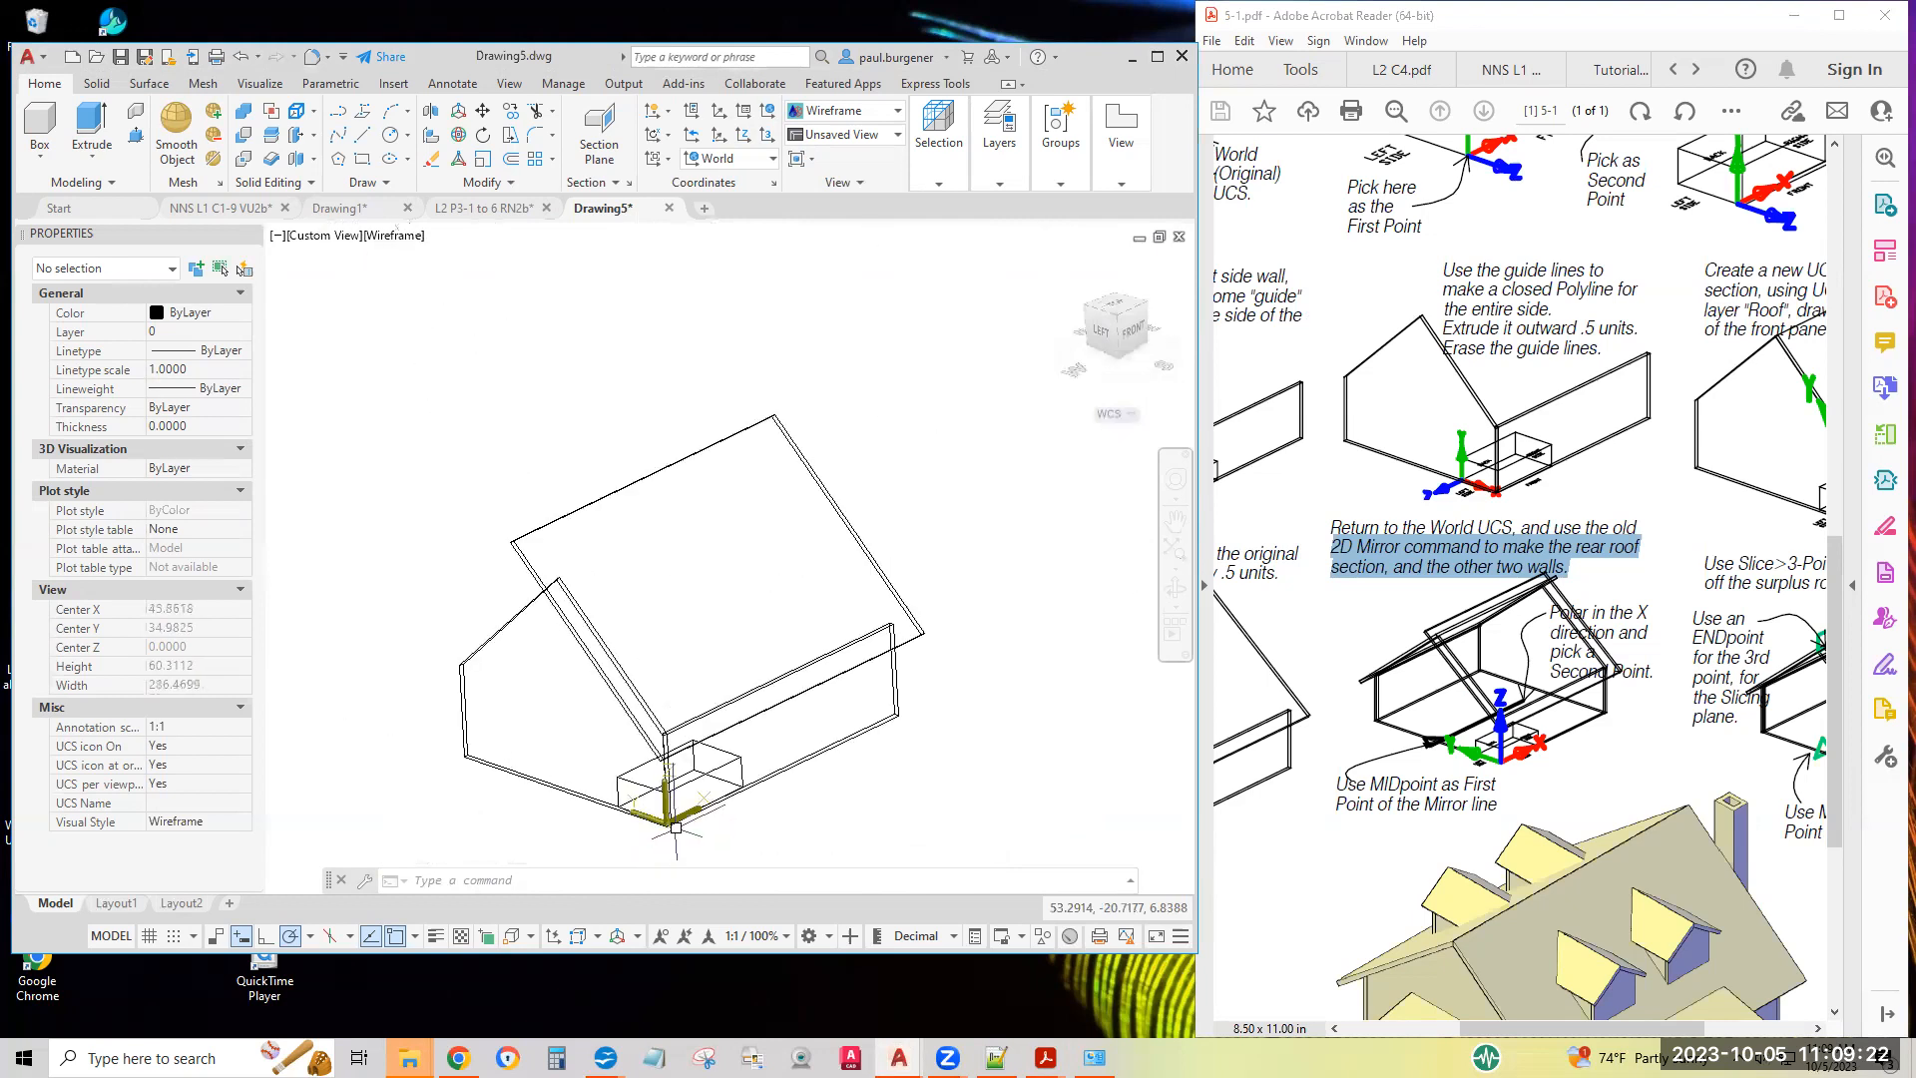
Mirror the front roof panel across a line along X through the left side wall's base midpoint, keeping the source
{"action": "left_click", "coordinate": [508, 185]}
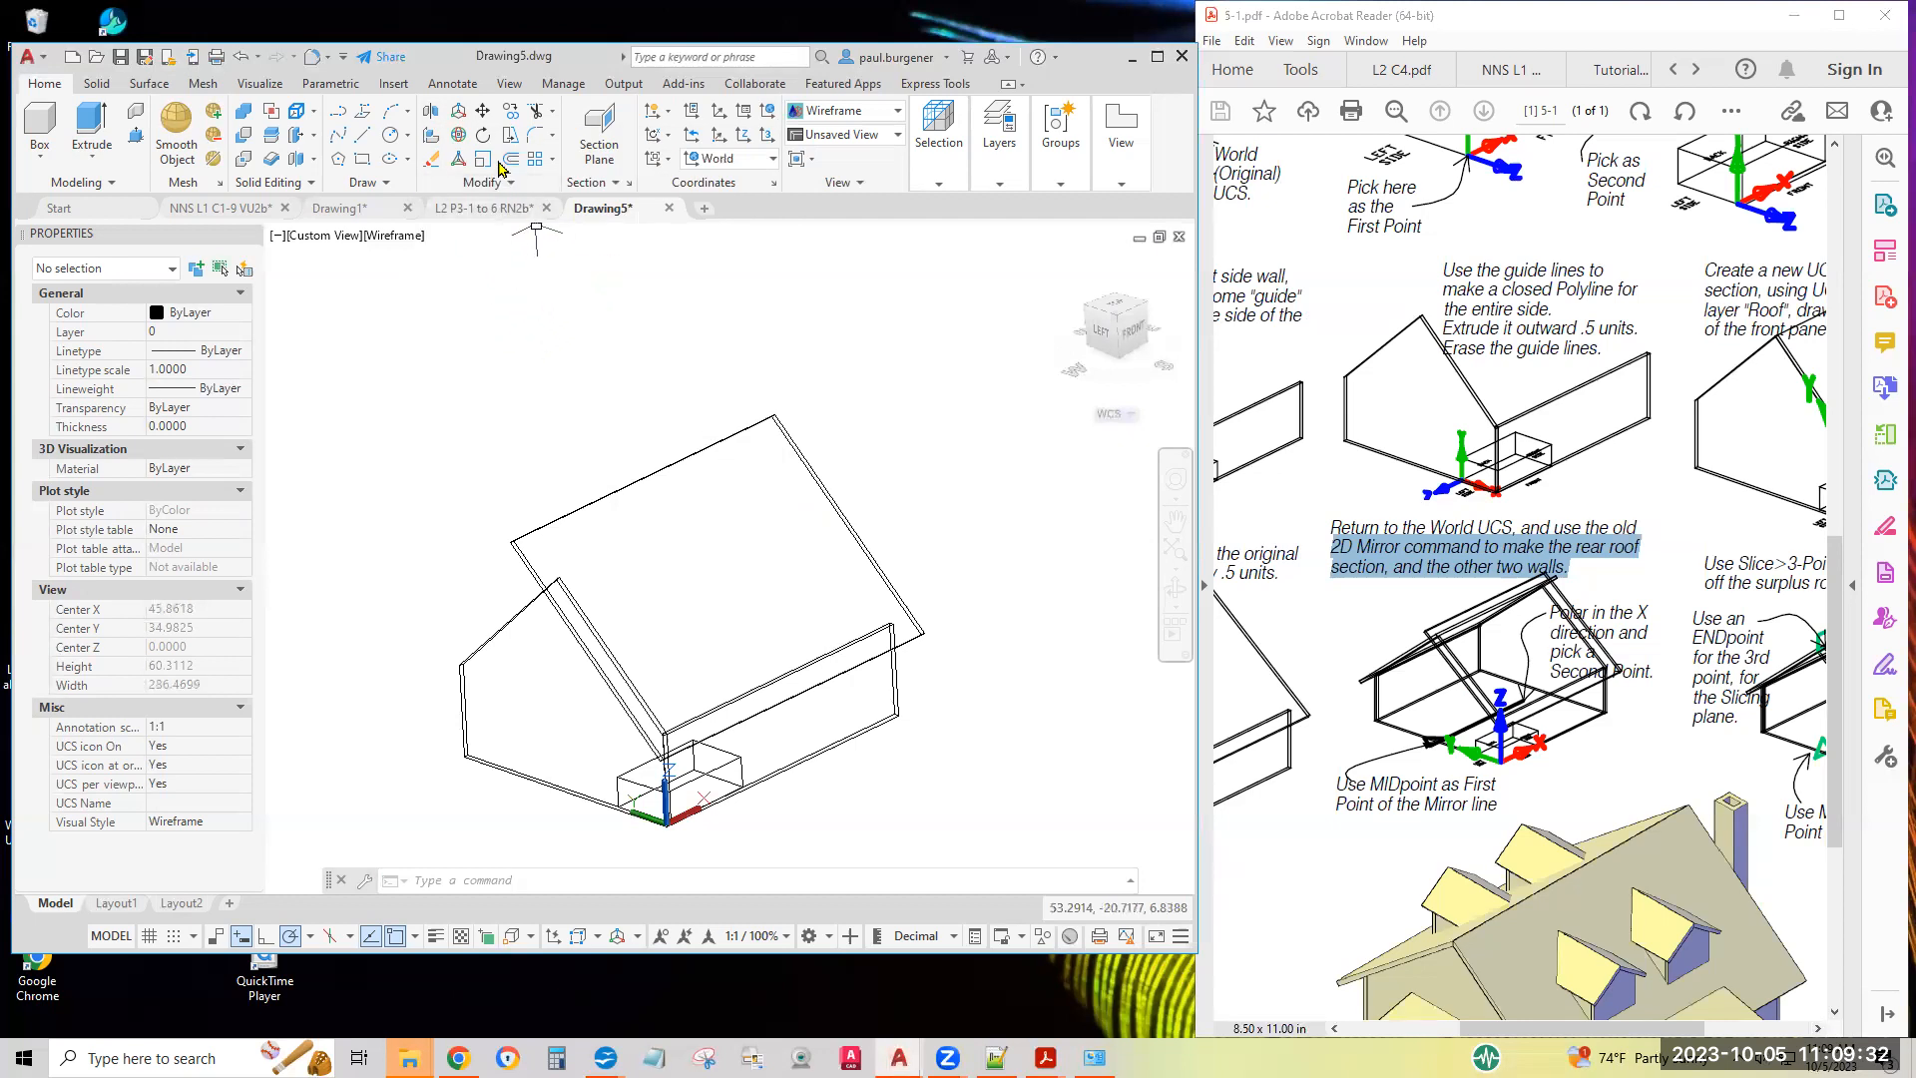
{"action": "left_click", "coordinate": [511, 186]}
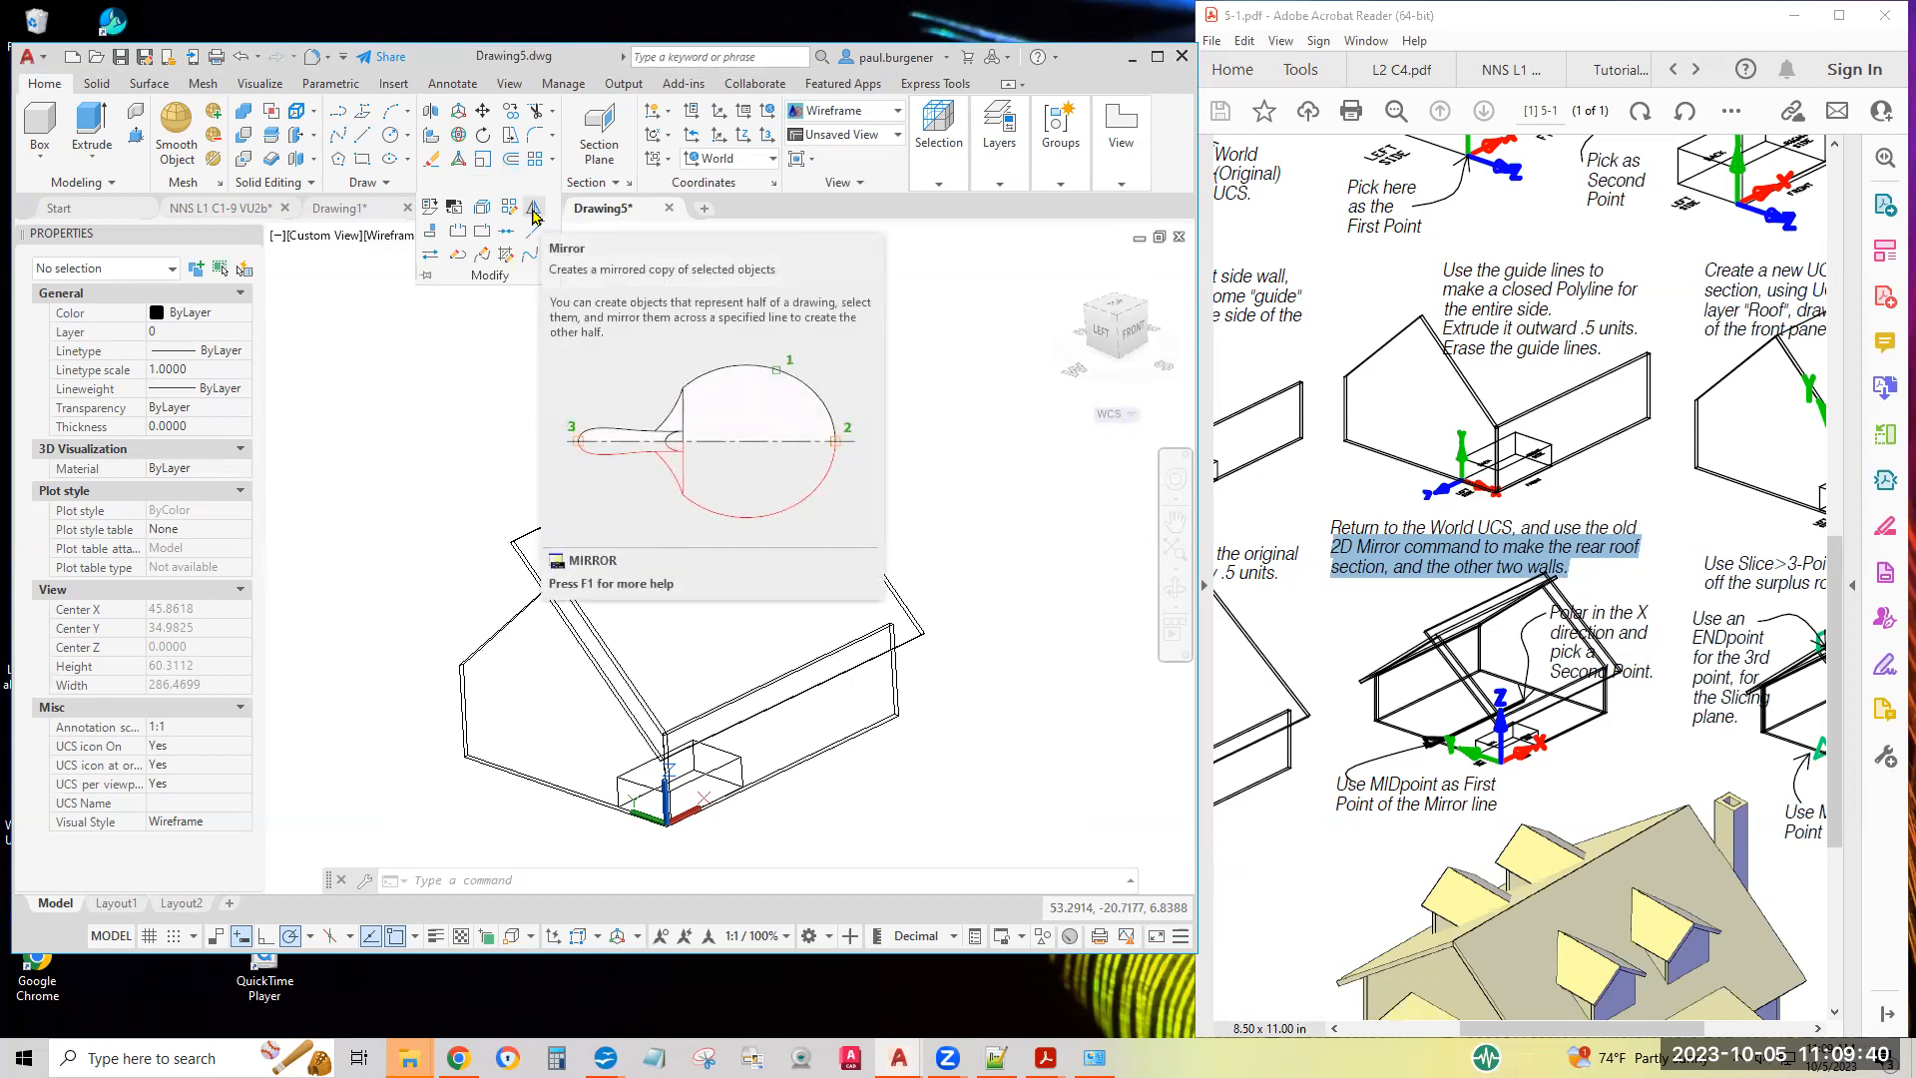
{"action": "left_click", "coordinate": [534, 214]}
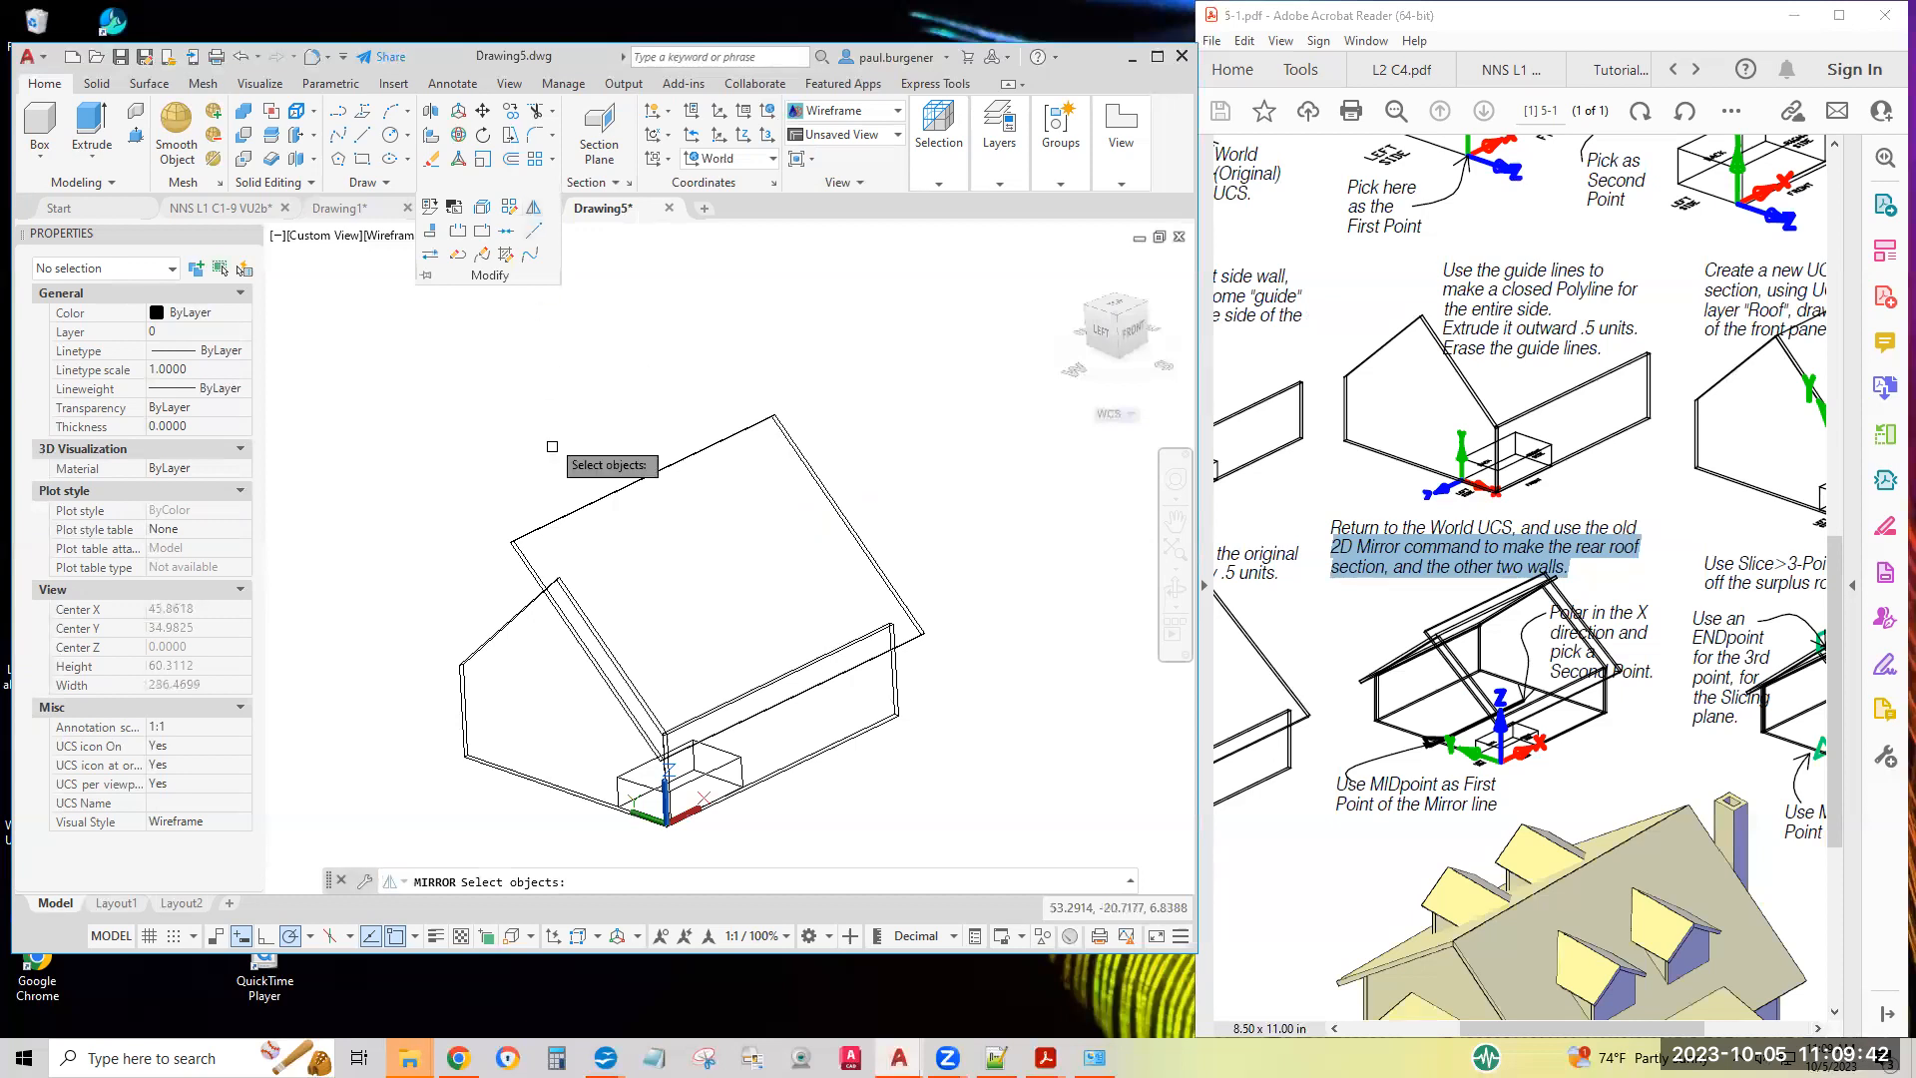
{"action": "left_click", "coordinate": [574, 506]}
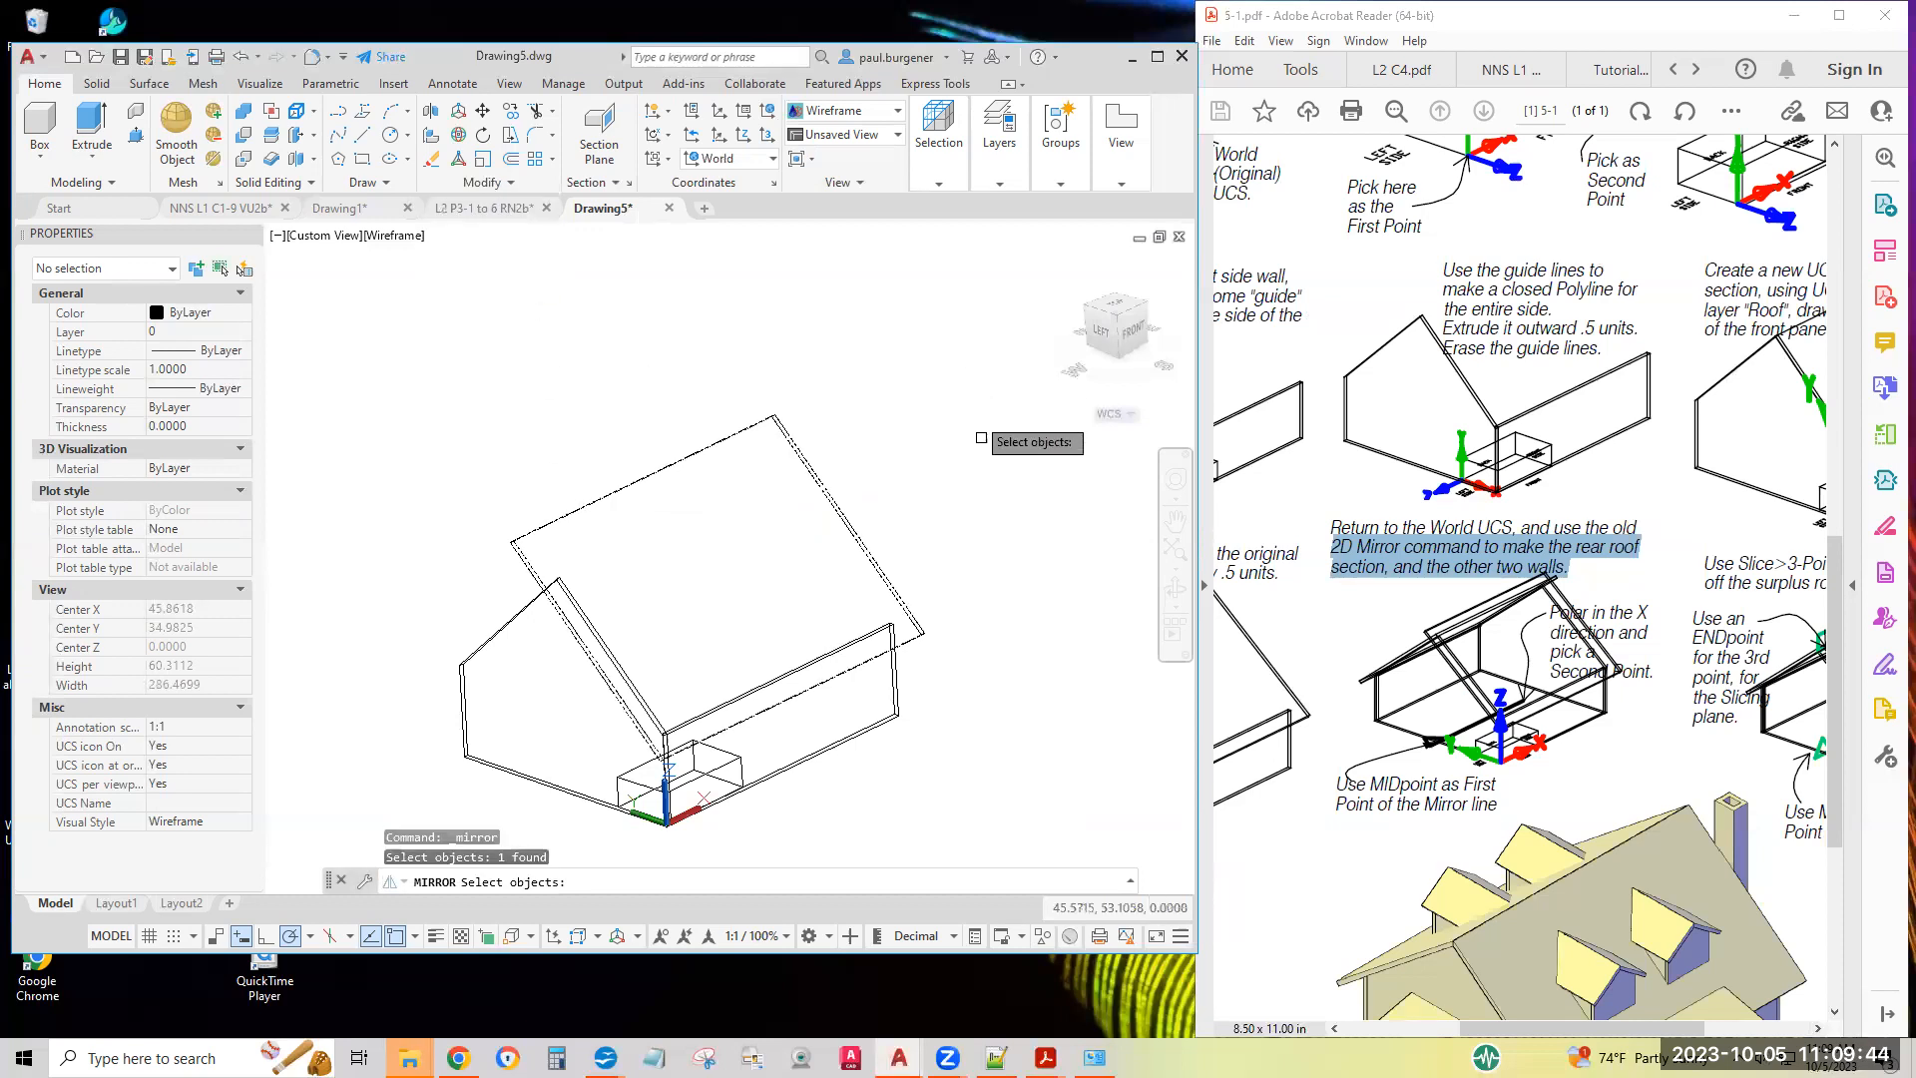
{"action": "key", "text": "Return"}
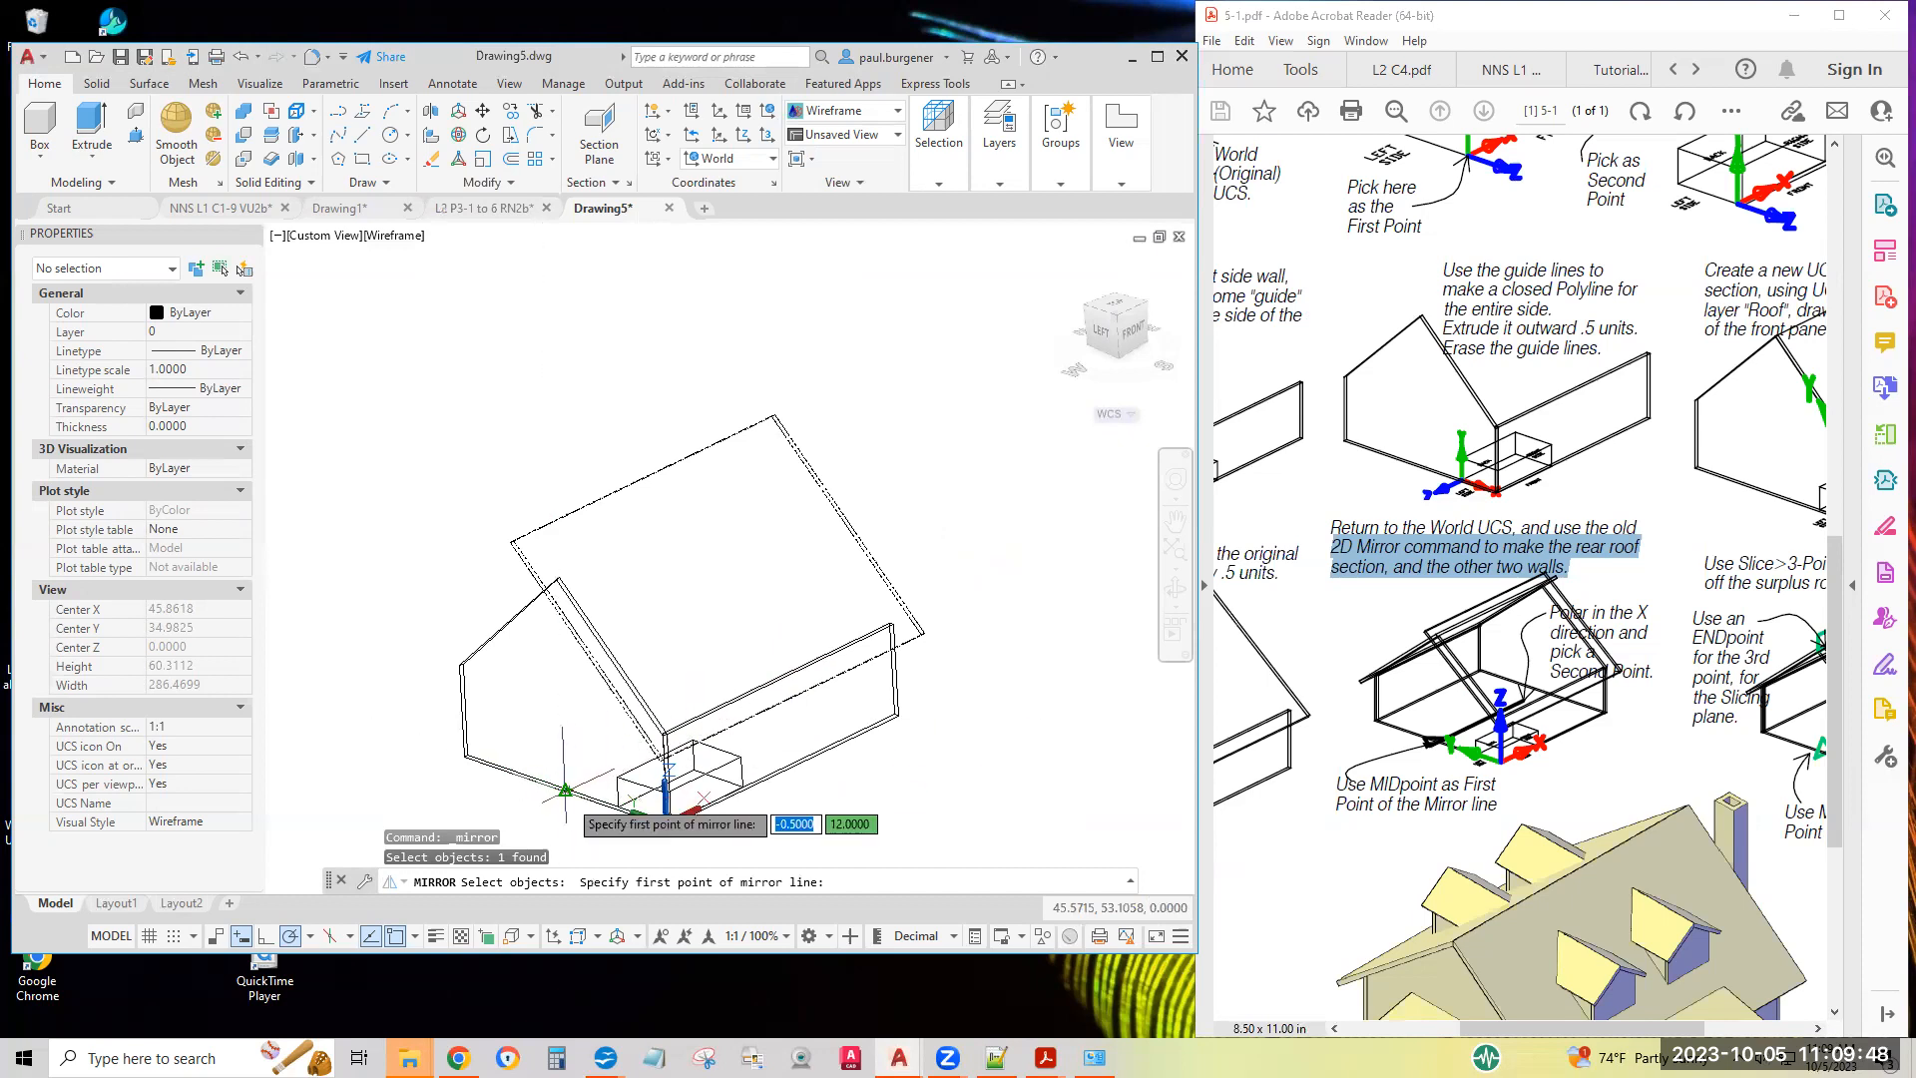
{"action": "scroll", "coordinate": [572, 791], "scroll_direction": "up", "scroll_amount": 5}
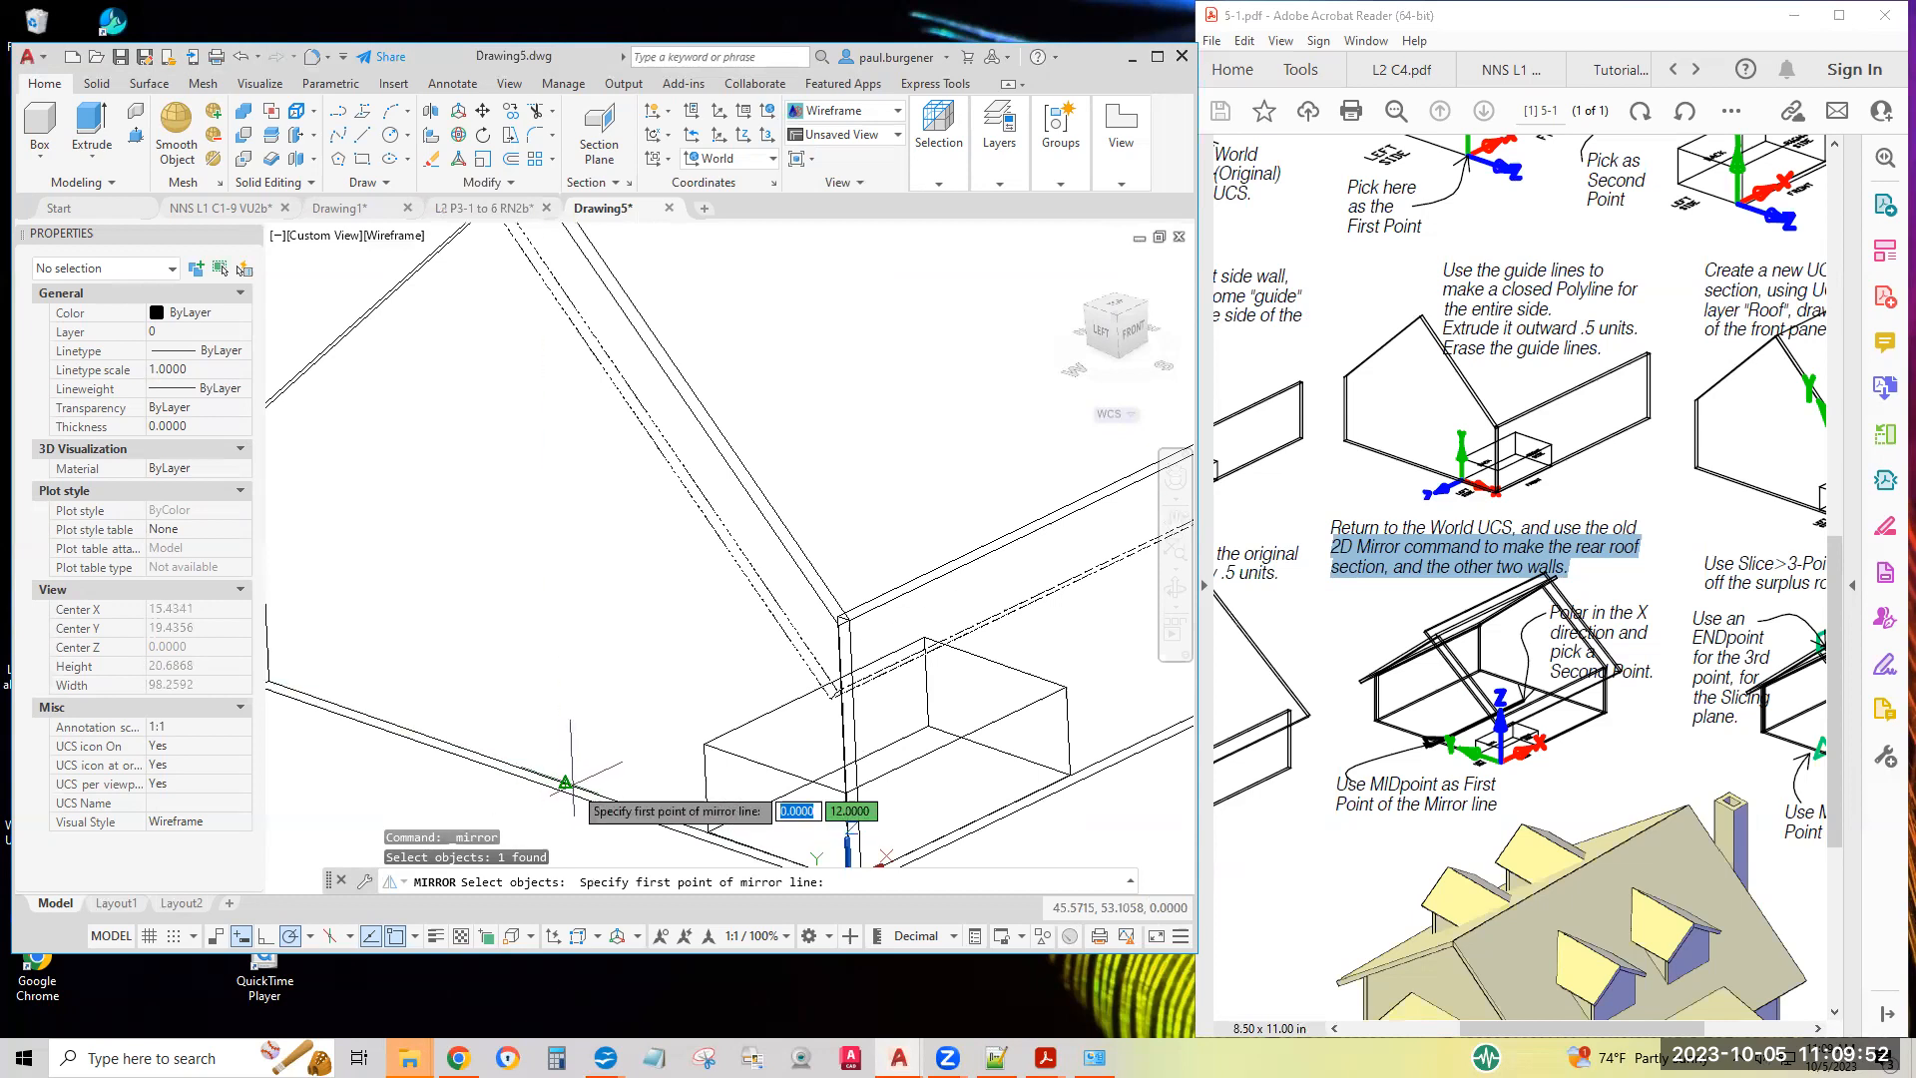
{"action": "left_click", "coordinate": [564, 782]}
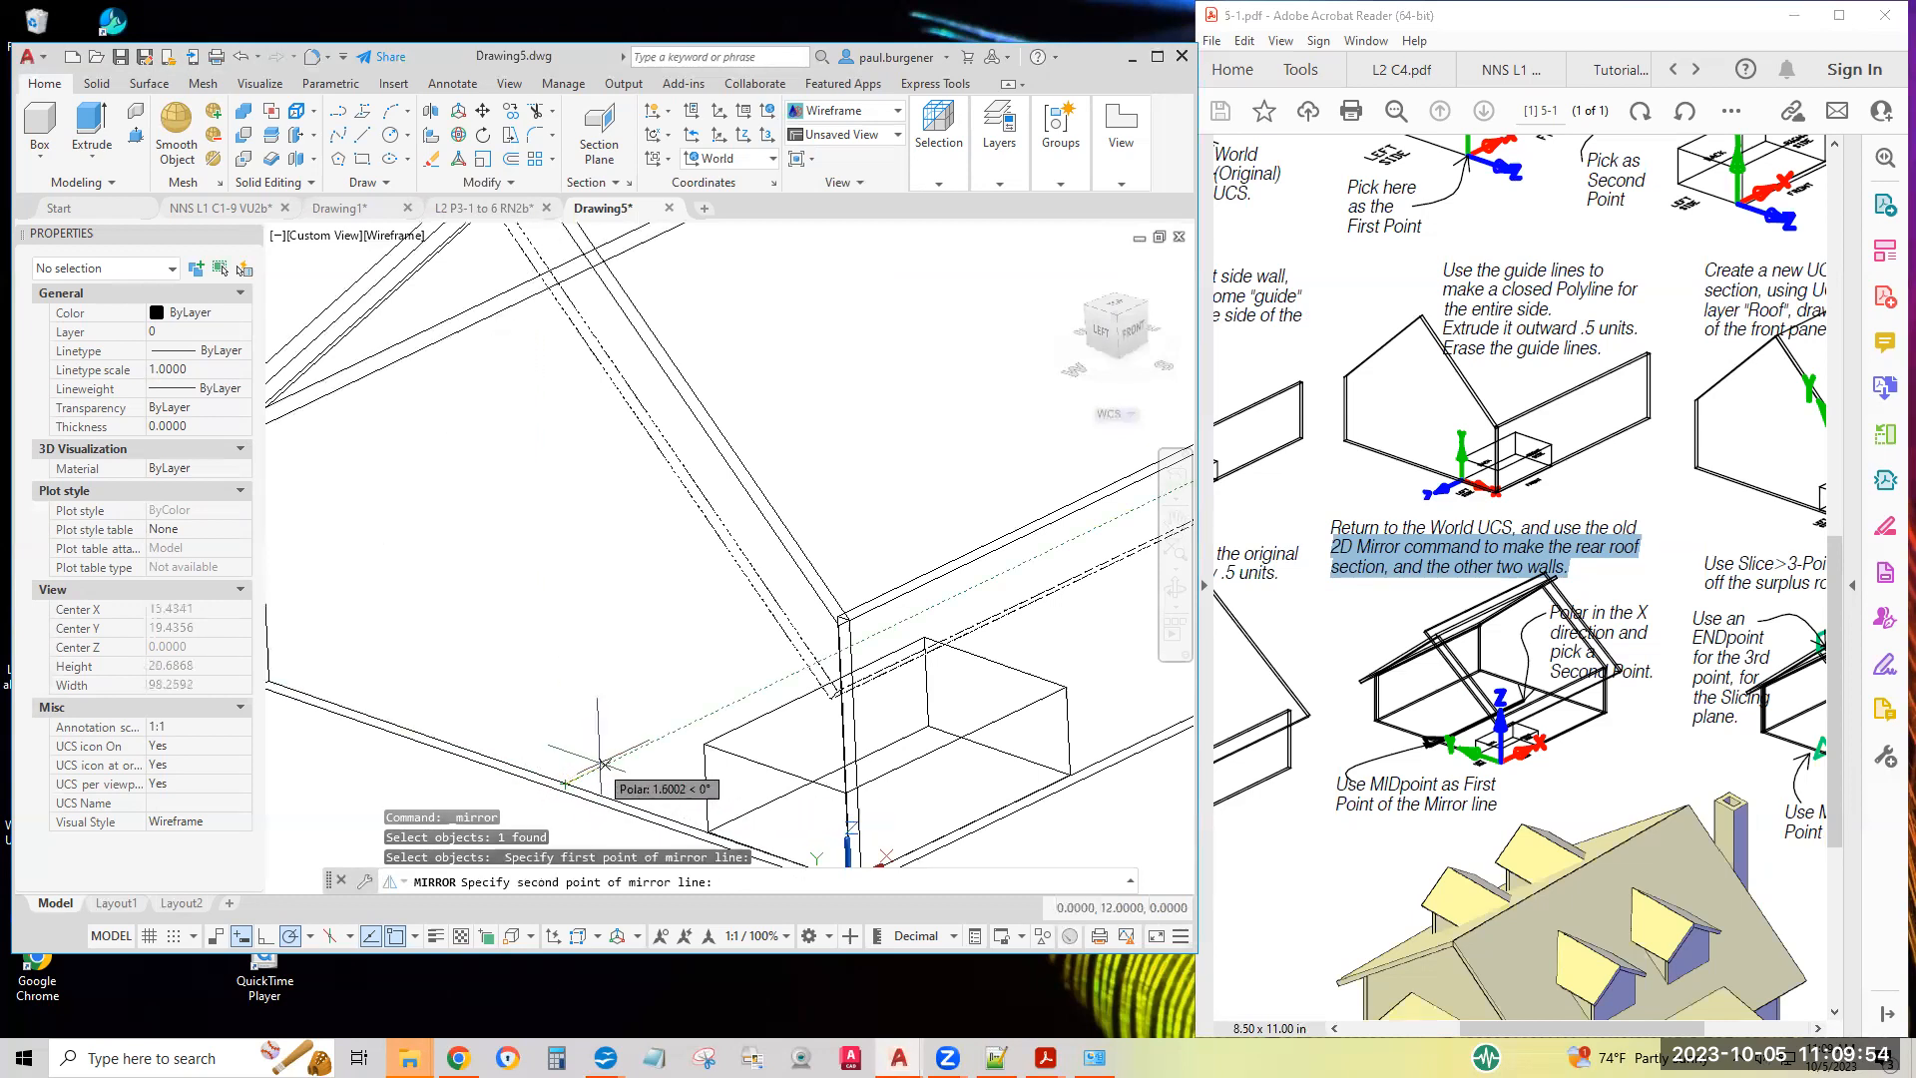
{"action": "left_click", "coordinate": [650, 743]}
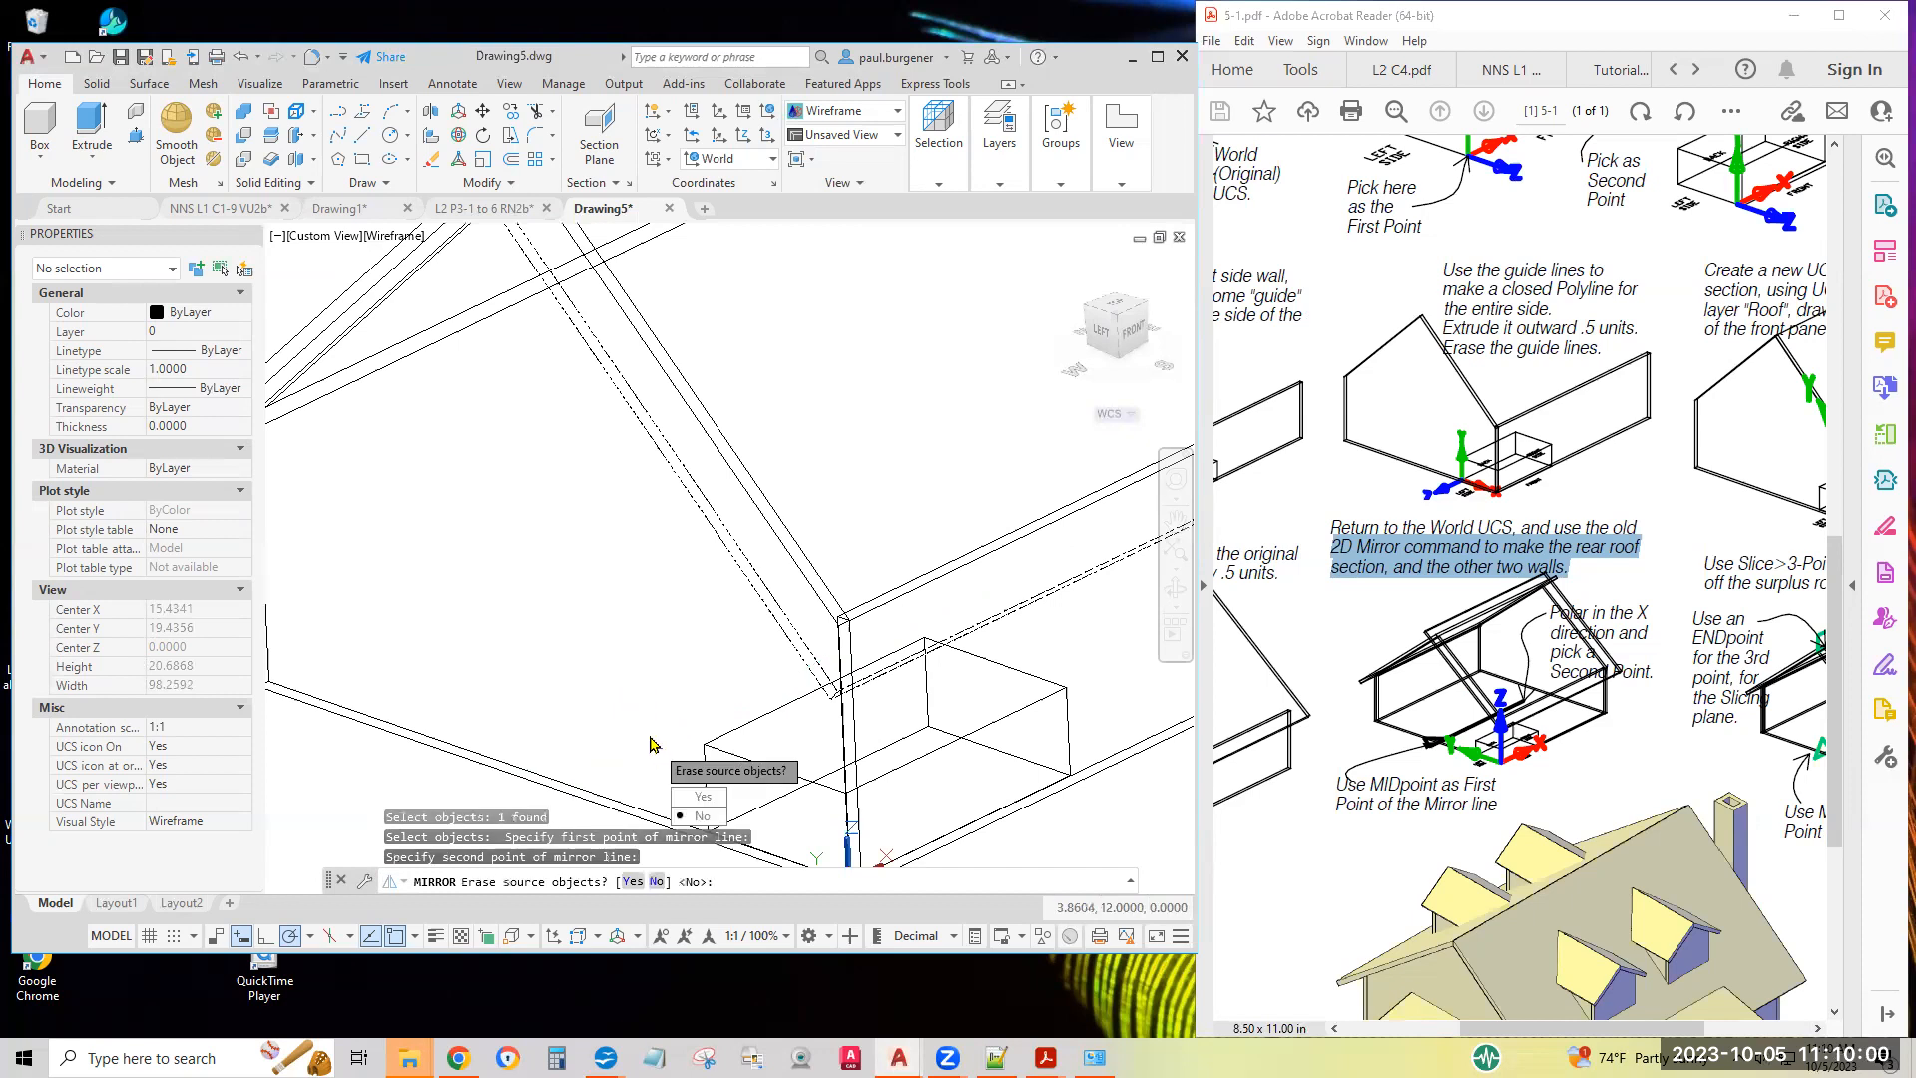
{"action": "key", "text": "Return"}
{"action": "scroll", "coordinate": [653, 744], "scroll_direction": "down", "scroll_amount": 4}
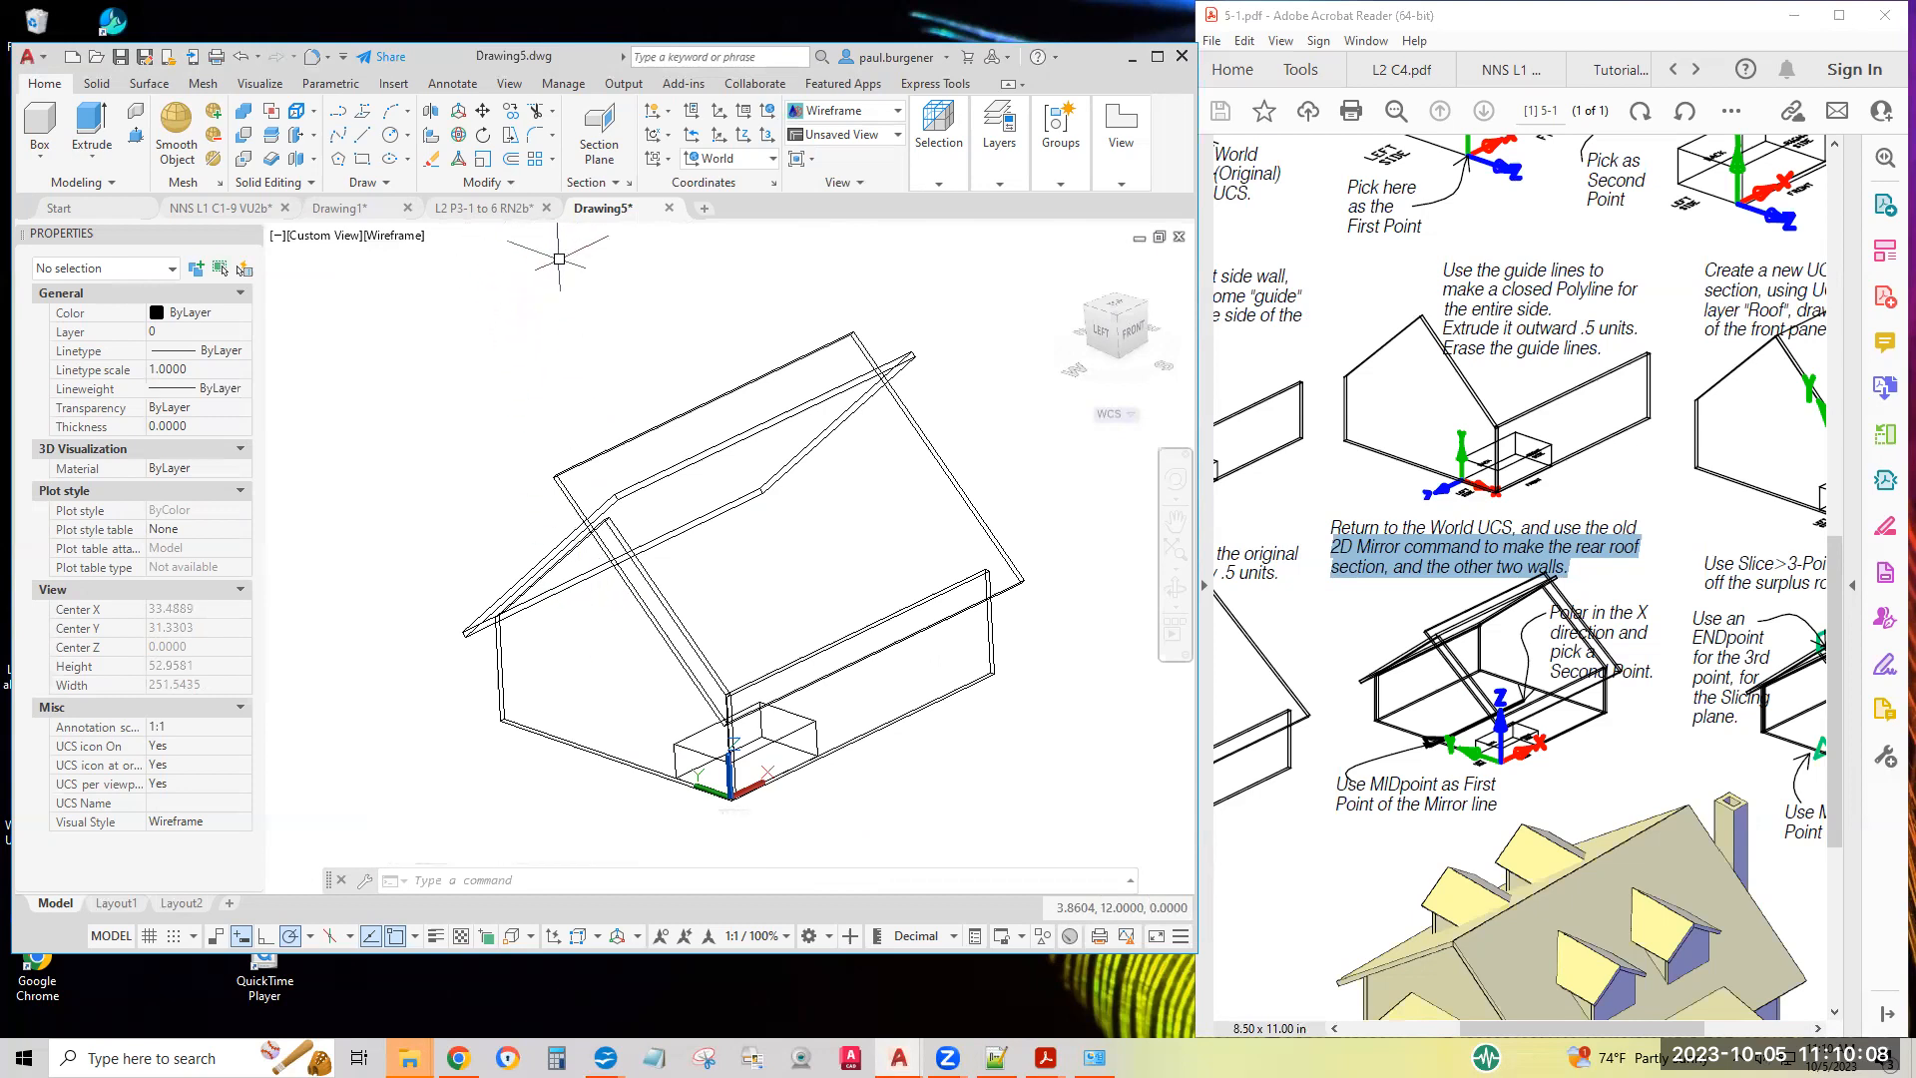
Mirror the left side wall across a line along Y through the front wall's base midpoint, keeping the source
{"action": "left_click", "coordinate": [565, 880]}
{"action": "type", "text": "mirror"}
{"action": "key", "text": "Return"}
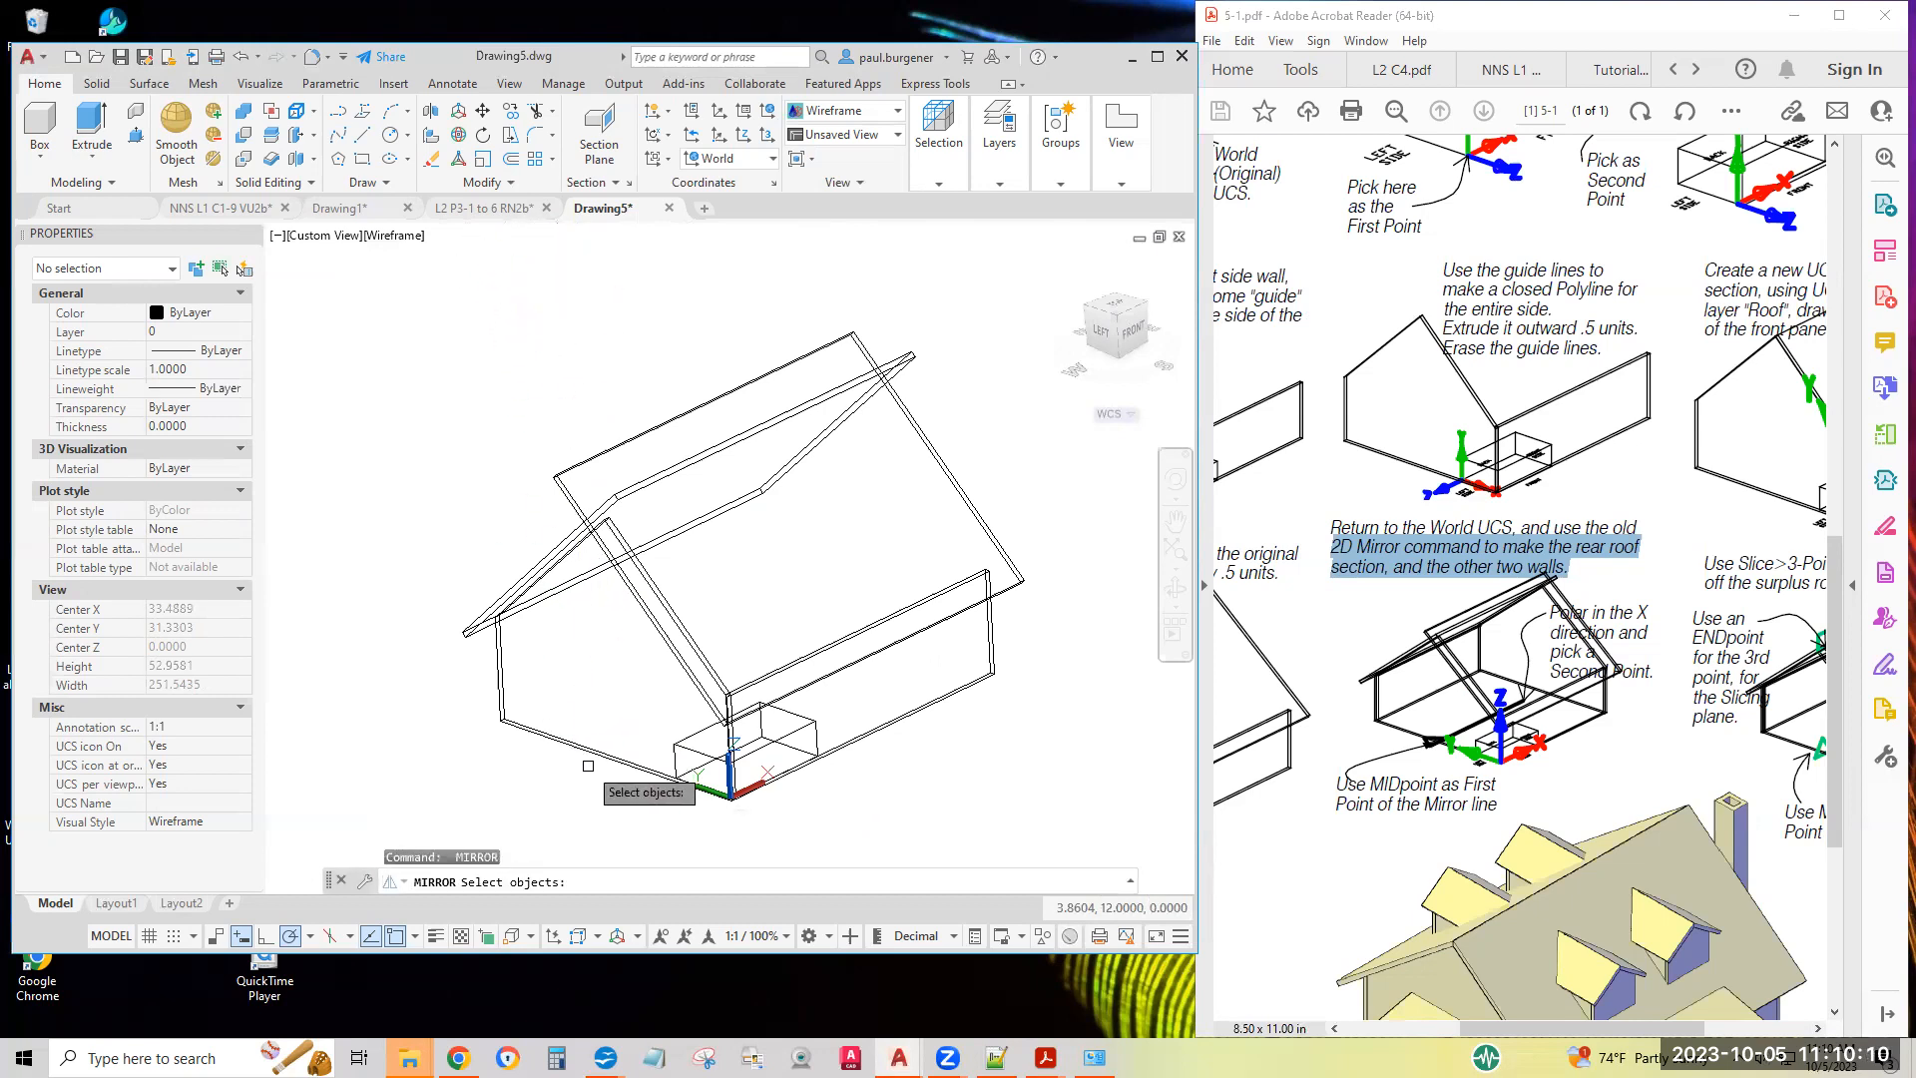
{"action": "left_click", "coordinate": [596, 752]}
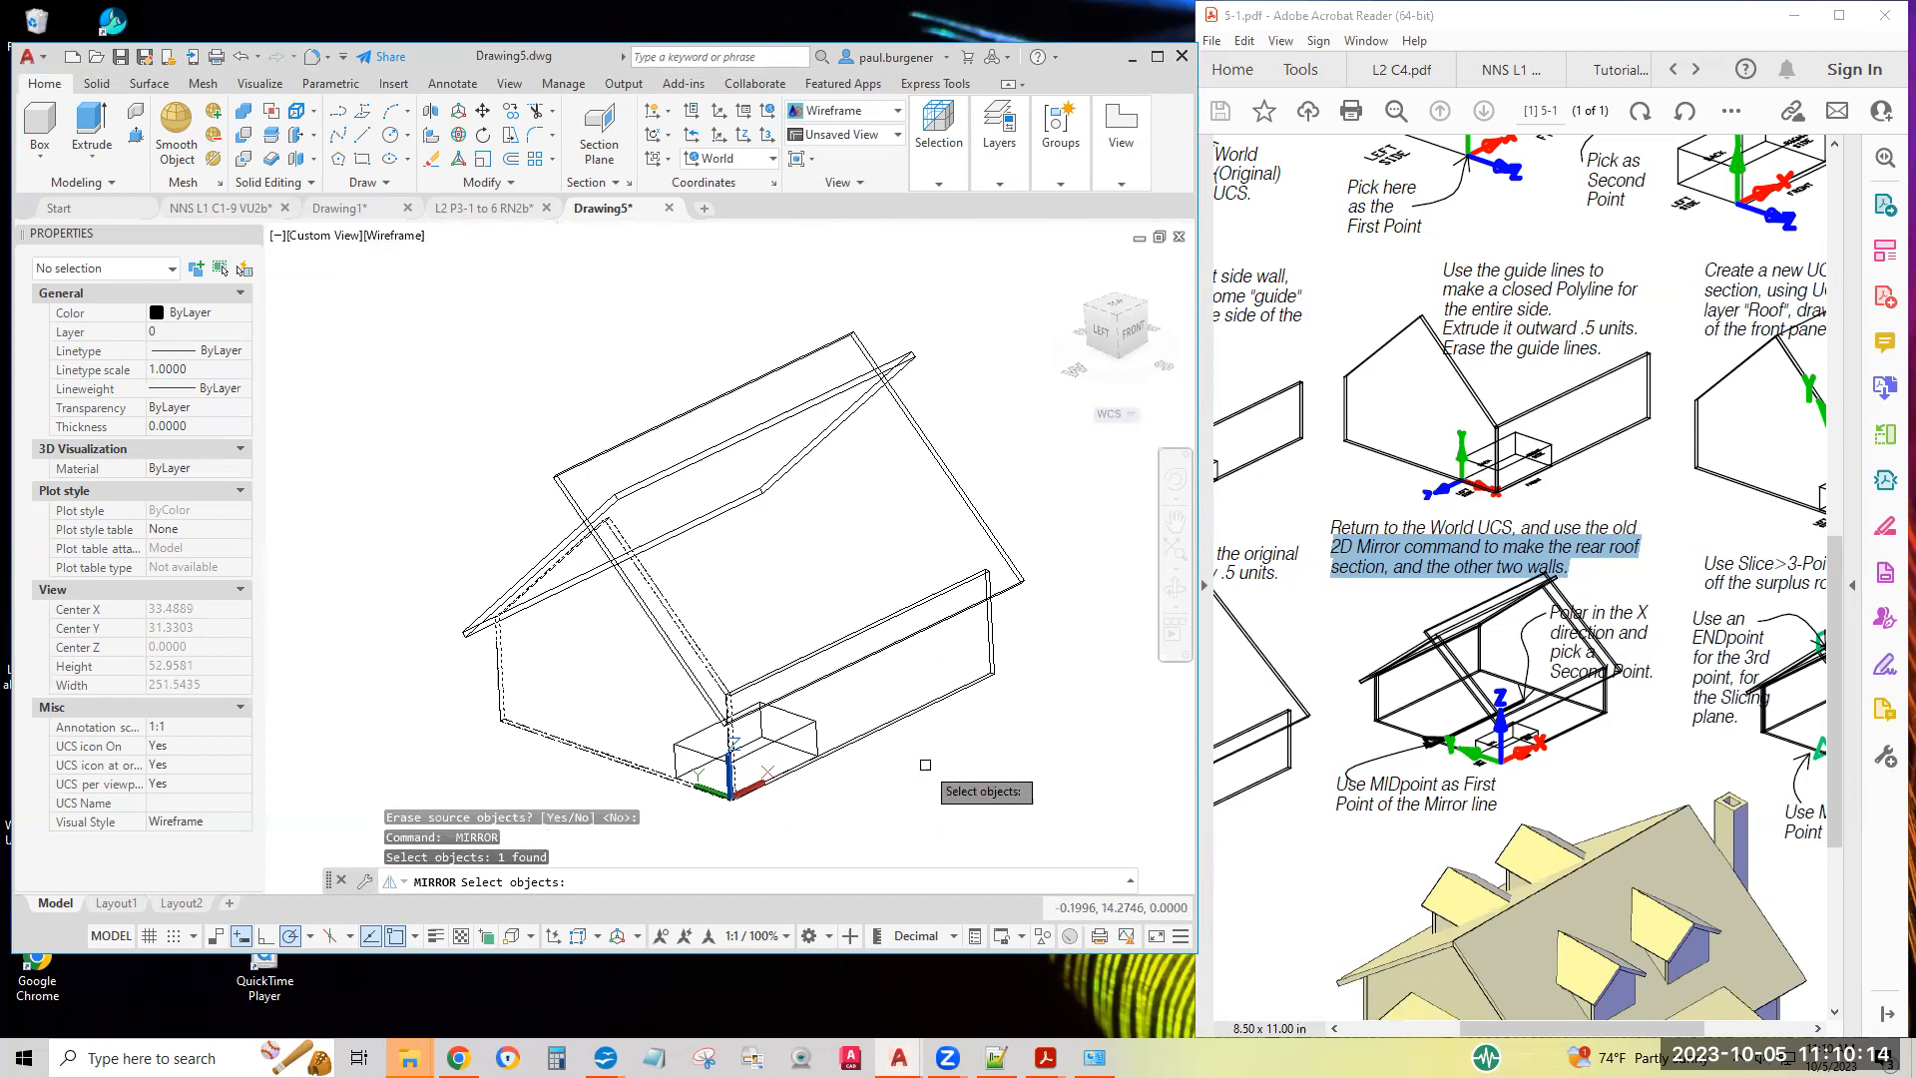
{"action": "key", "text": "Return"}
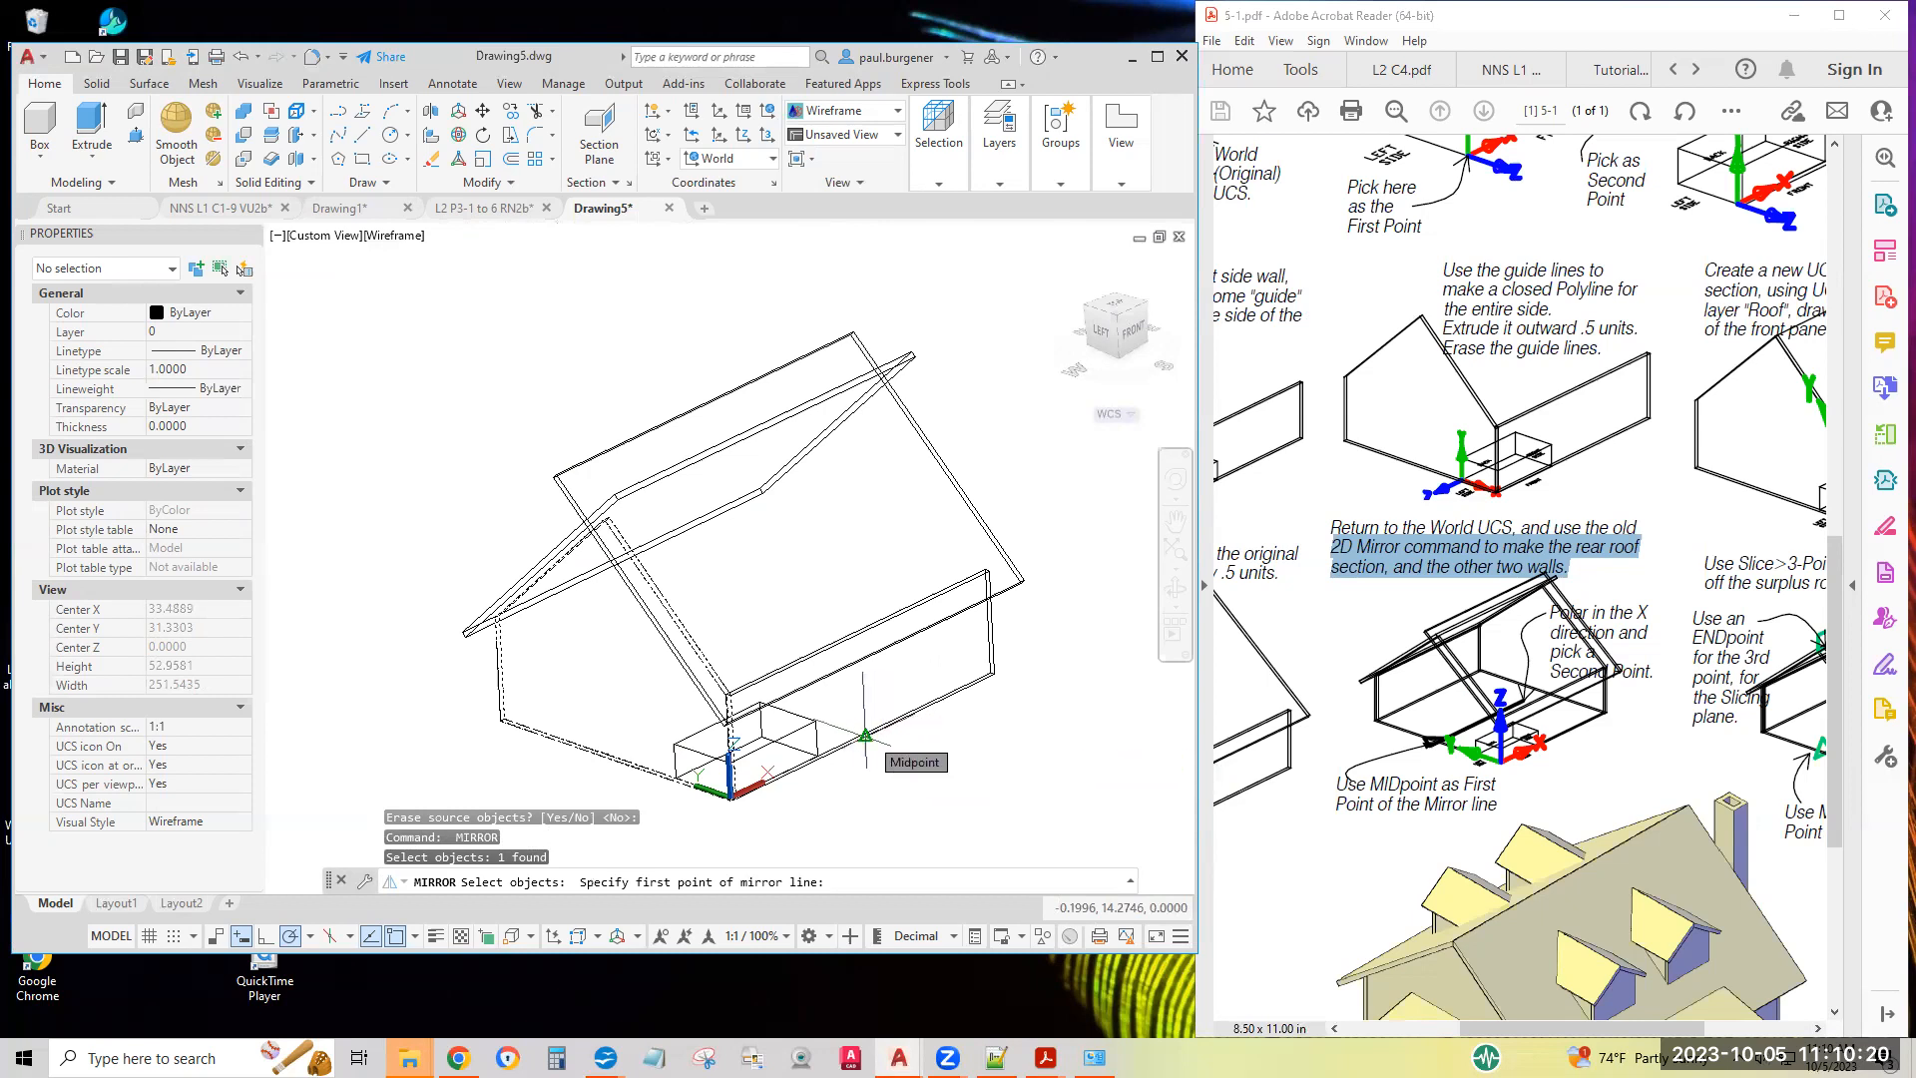
{"action": "left_click", "coordinate": [864, 737]}
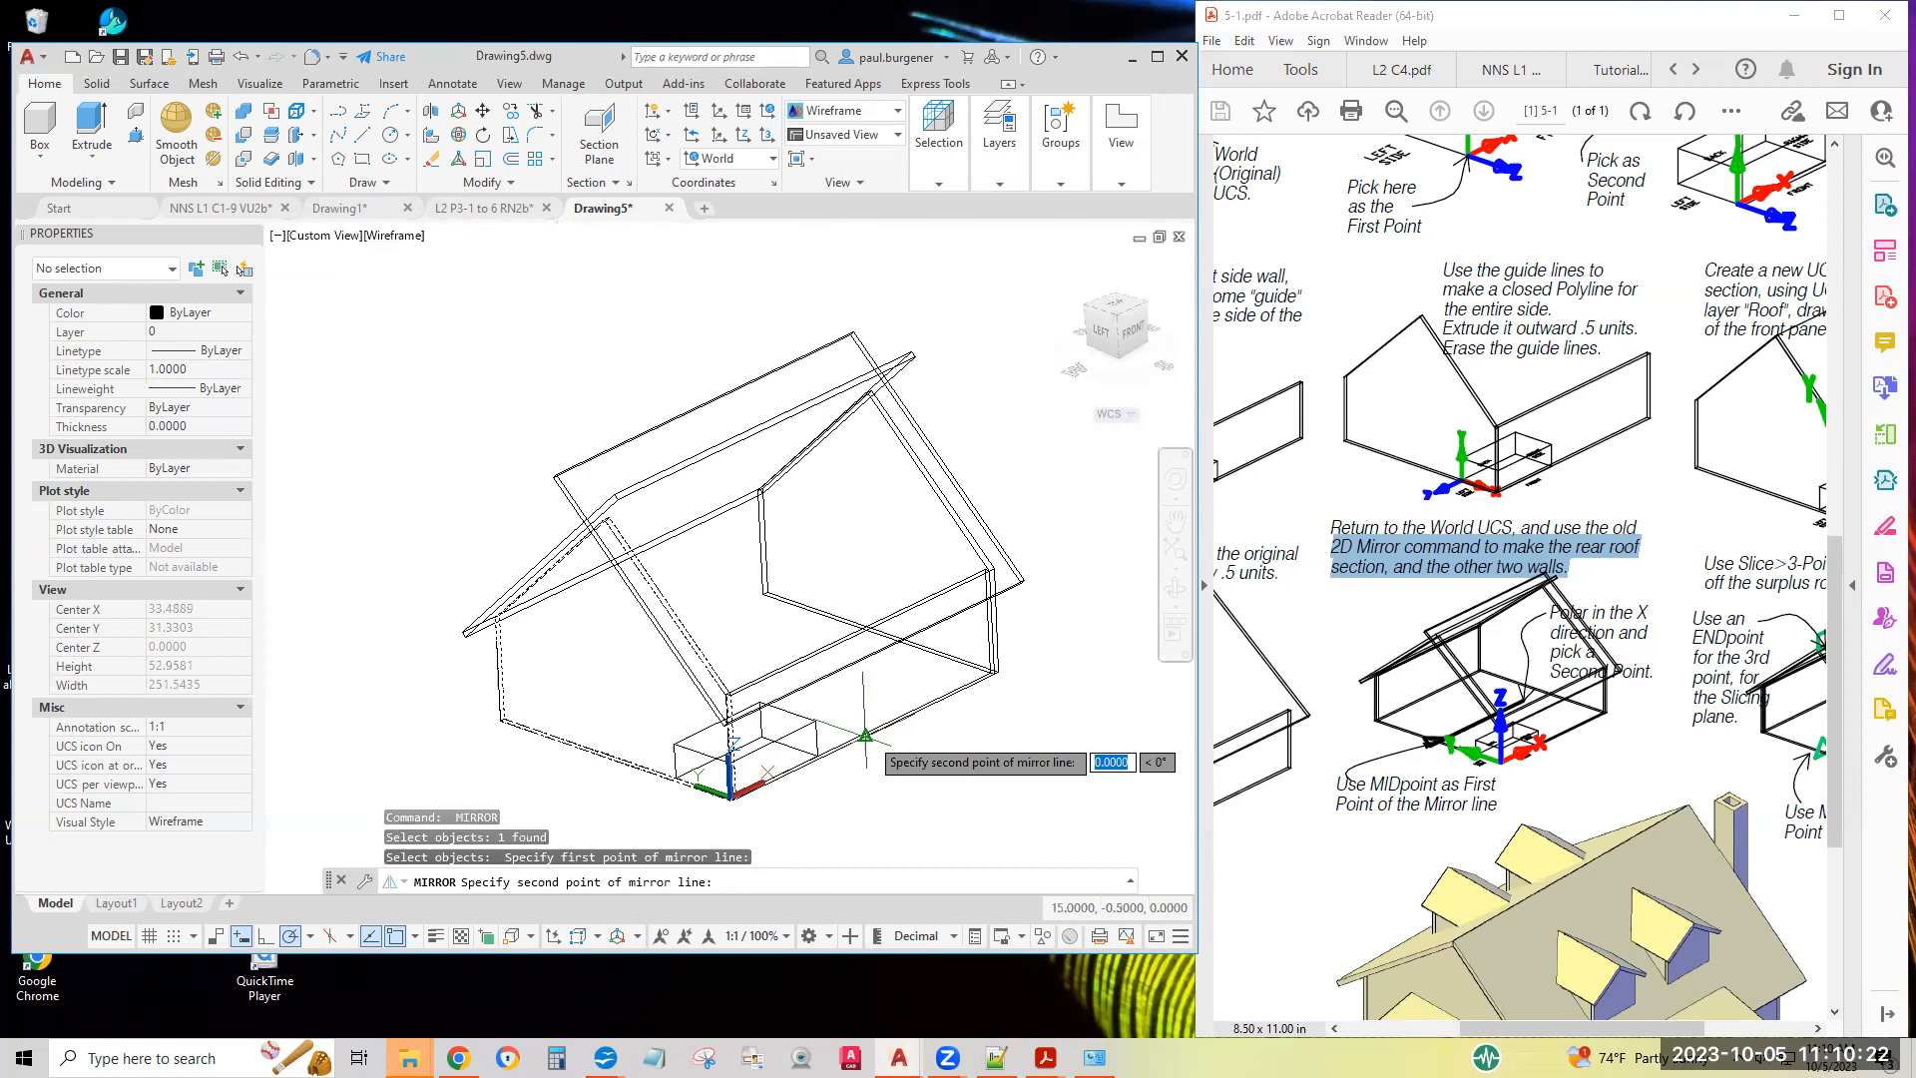
{"action": "left_click", "coordinate": [940, 763]}
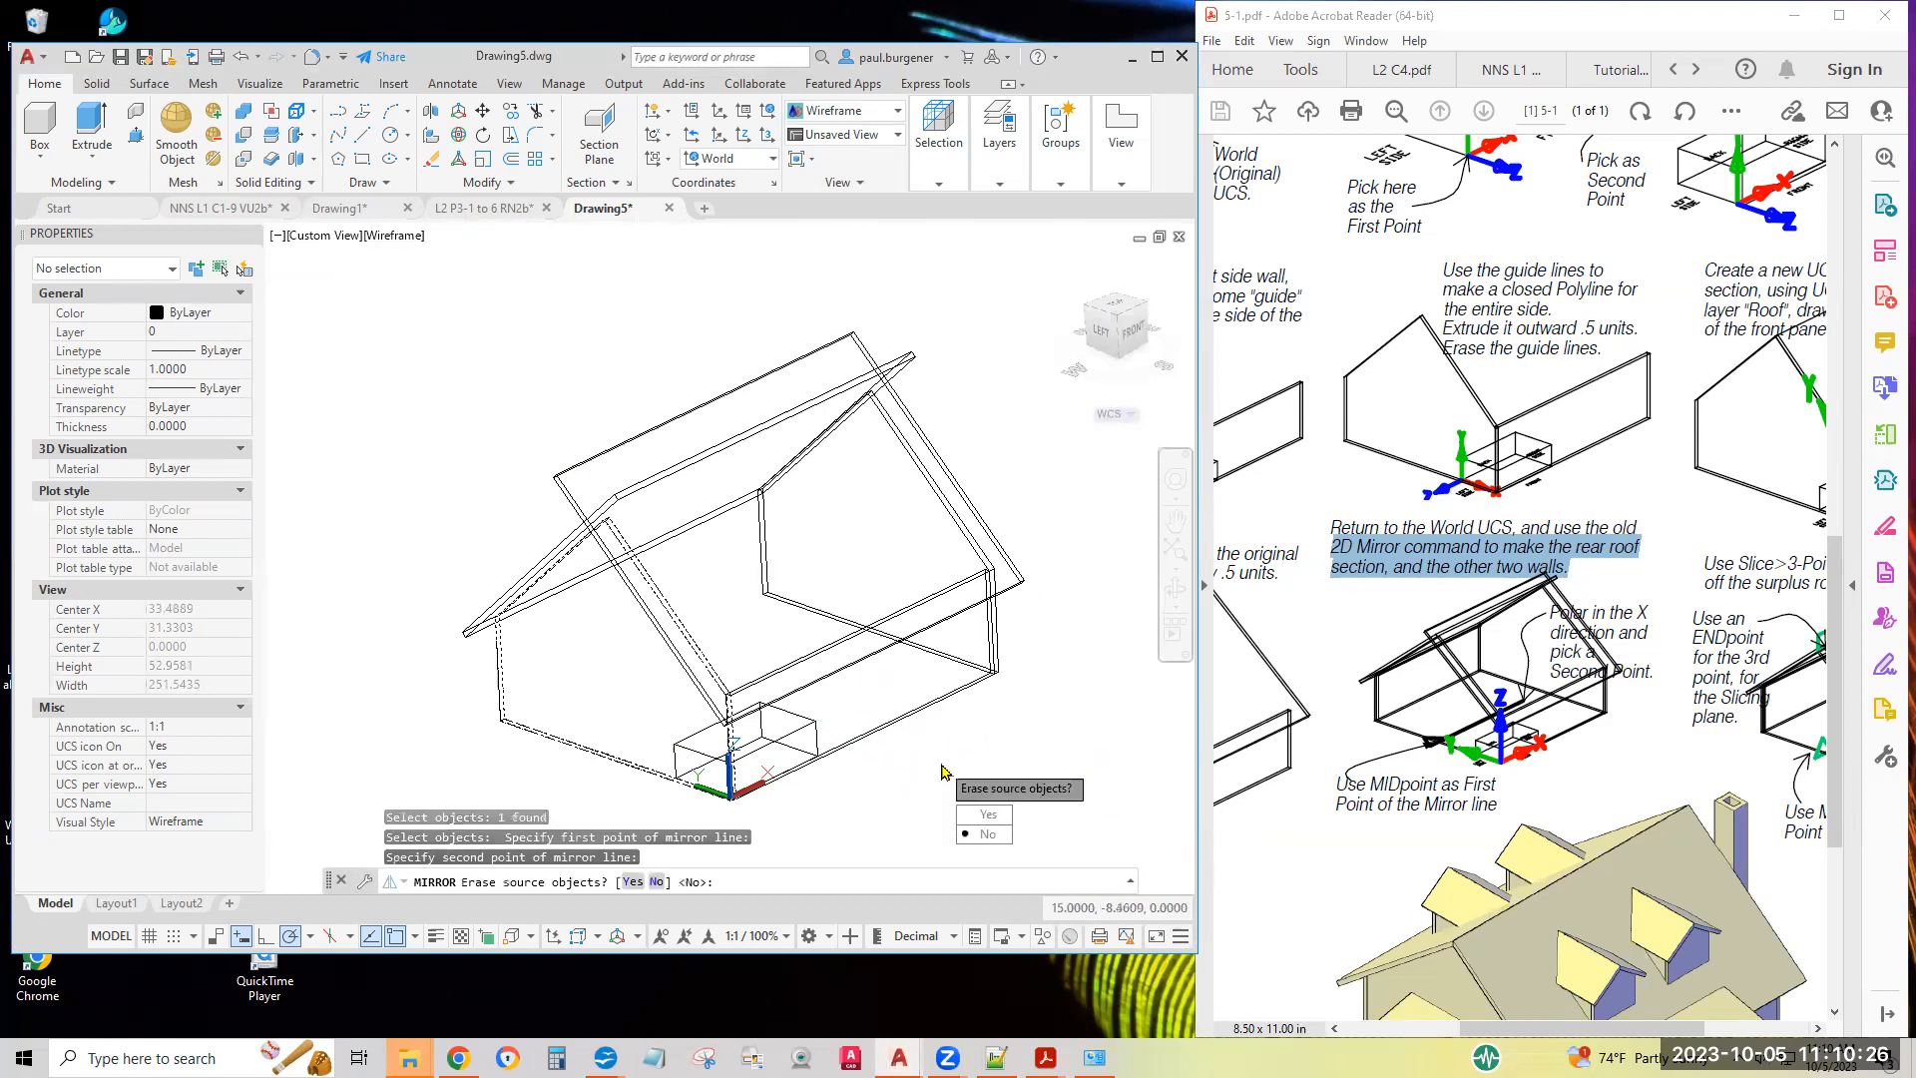
{"action": "key", "text": "Return"}
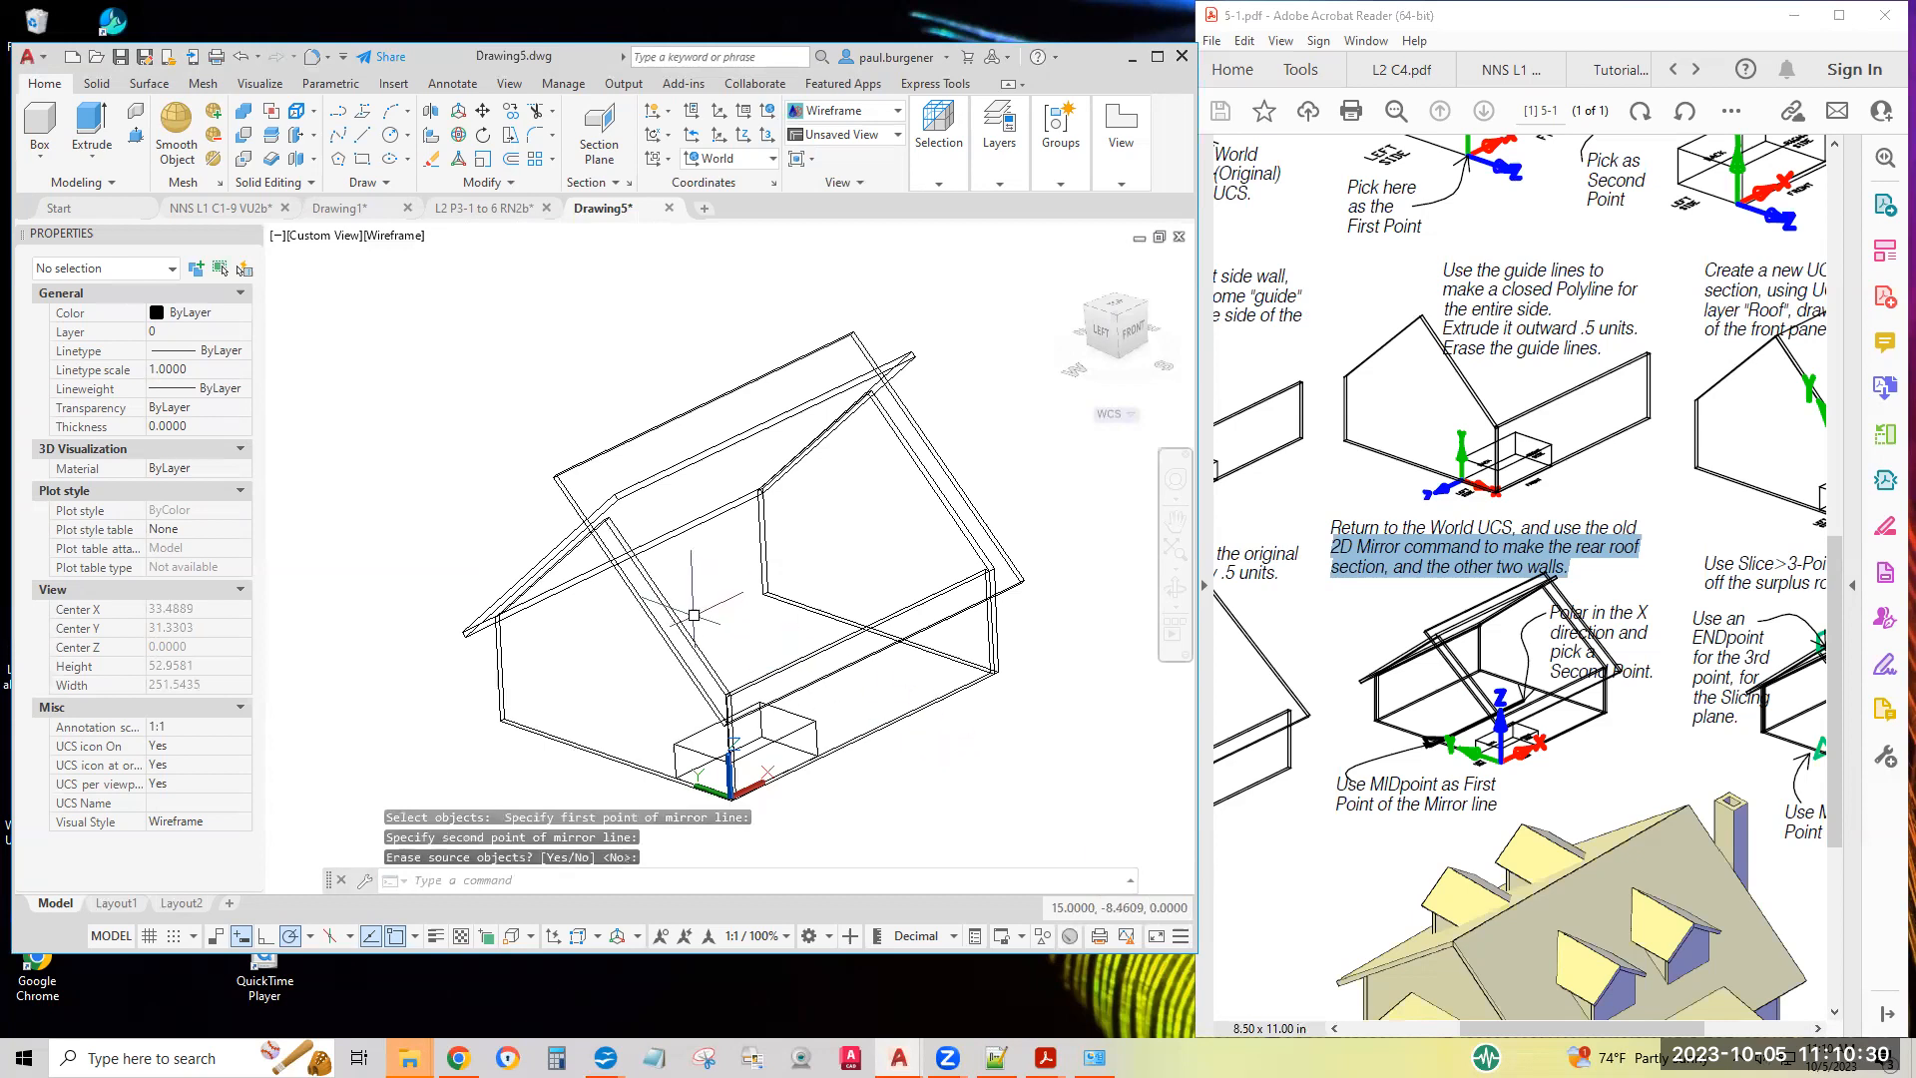
Mirror the front wall to the rear across a line along X through the left side wall's base midpoint, keeping the source
{"action": "key", "text": "Return"}
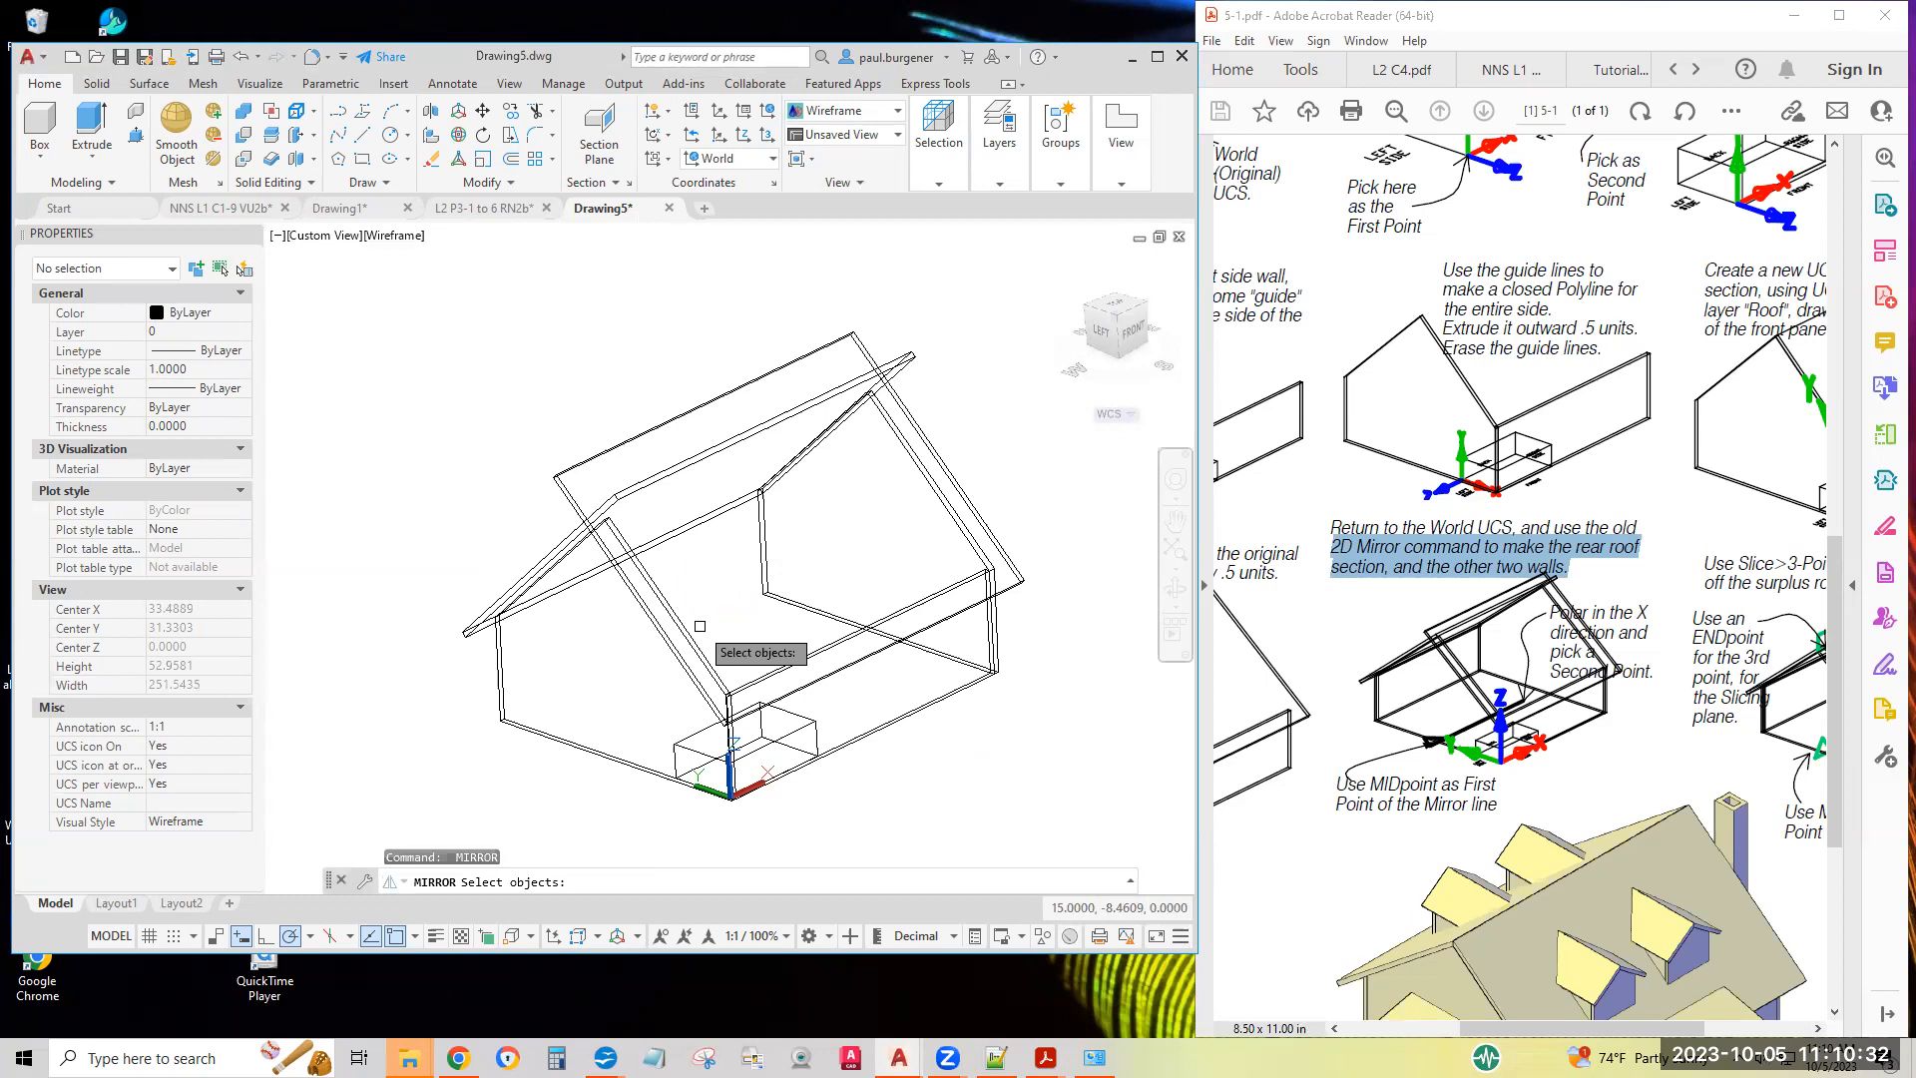
{"action": "left_click", "coordinate": [873, 733]}
{"action": "key", "text": "Return"}
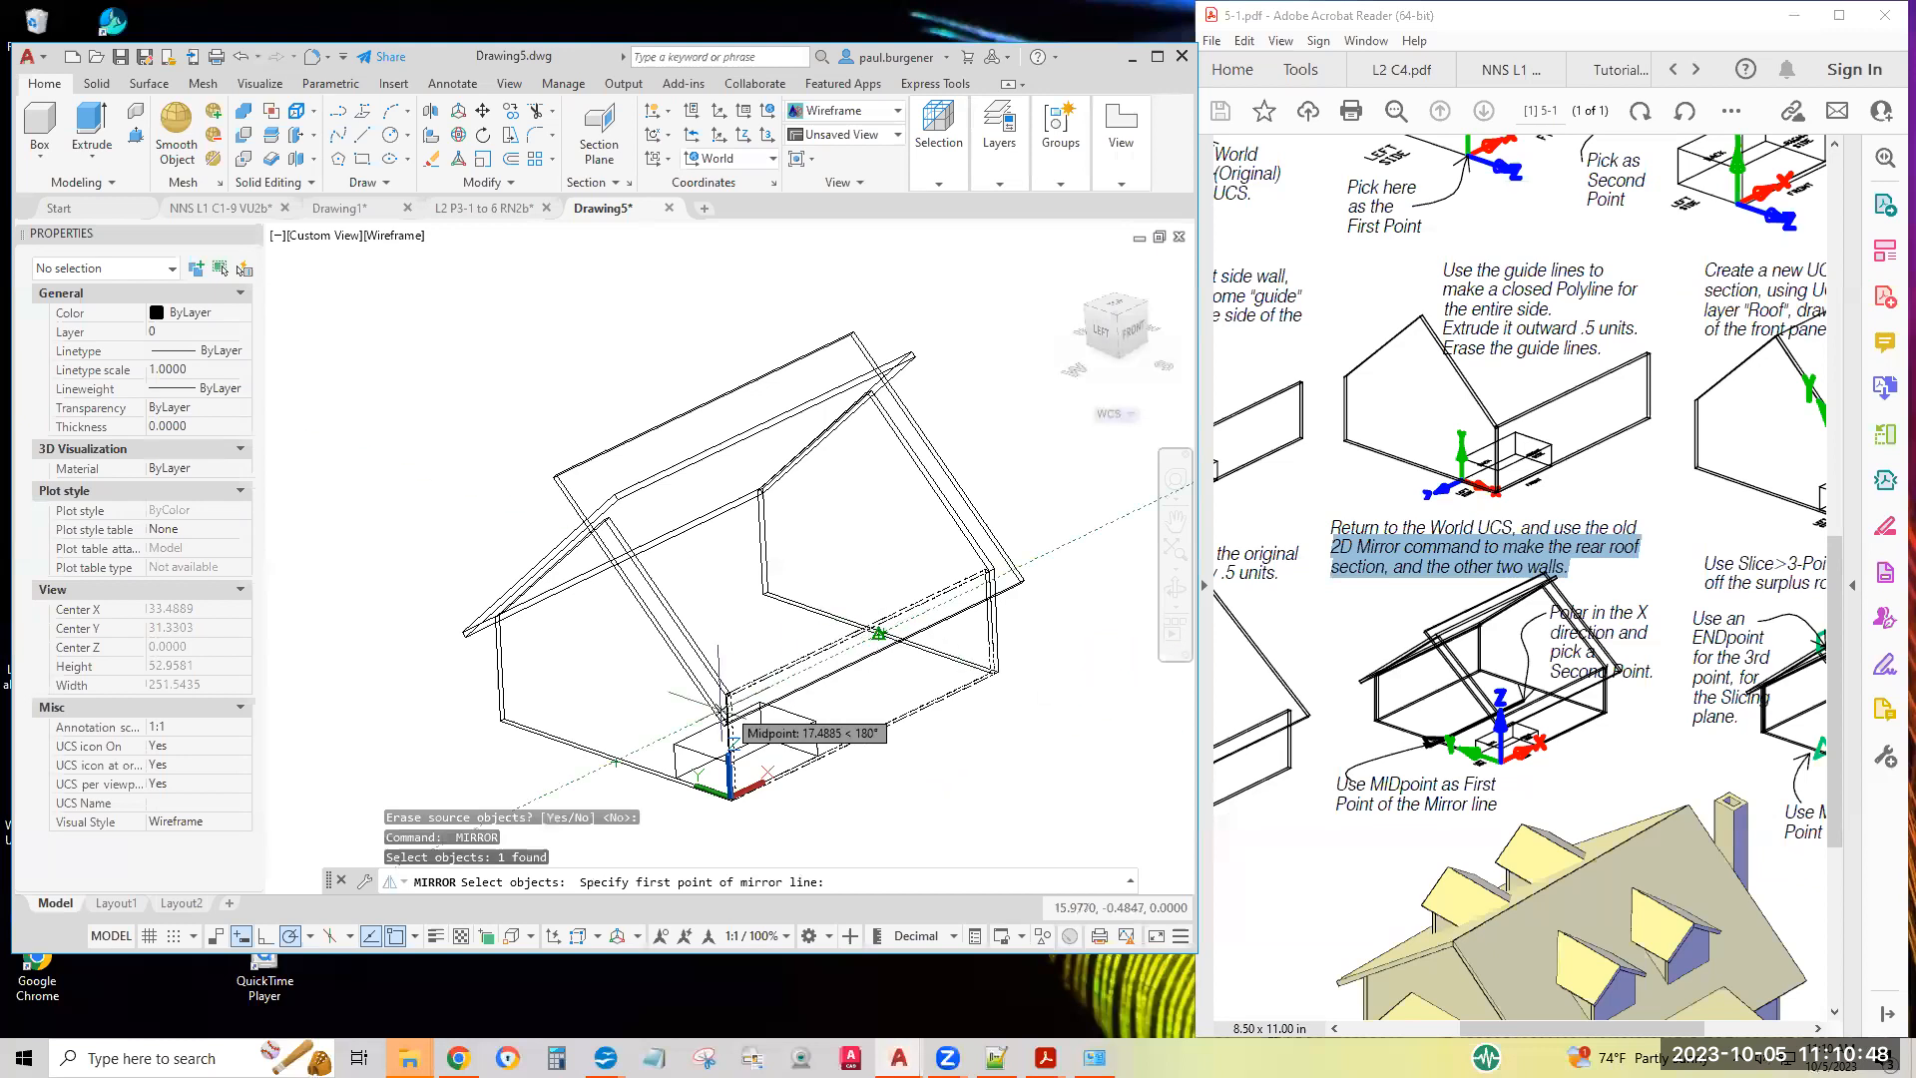
{"action": "left_click", "coordinate": [616, 760]}
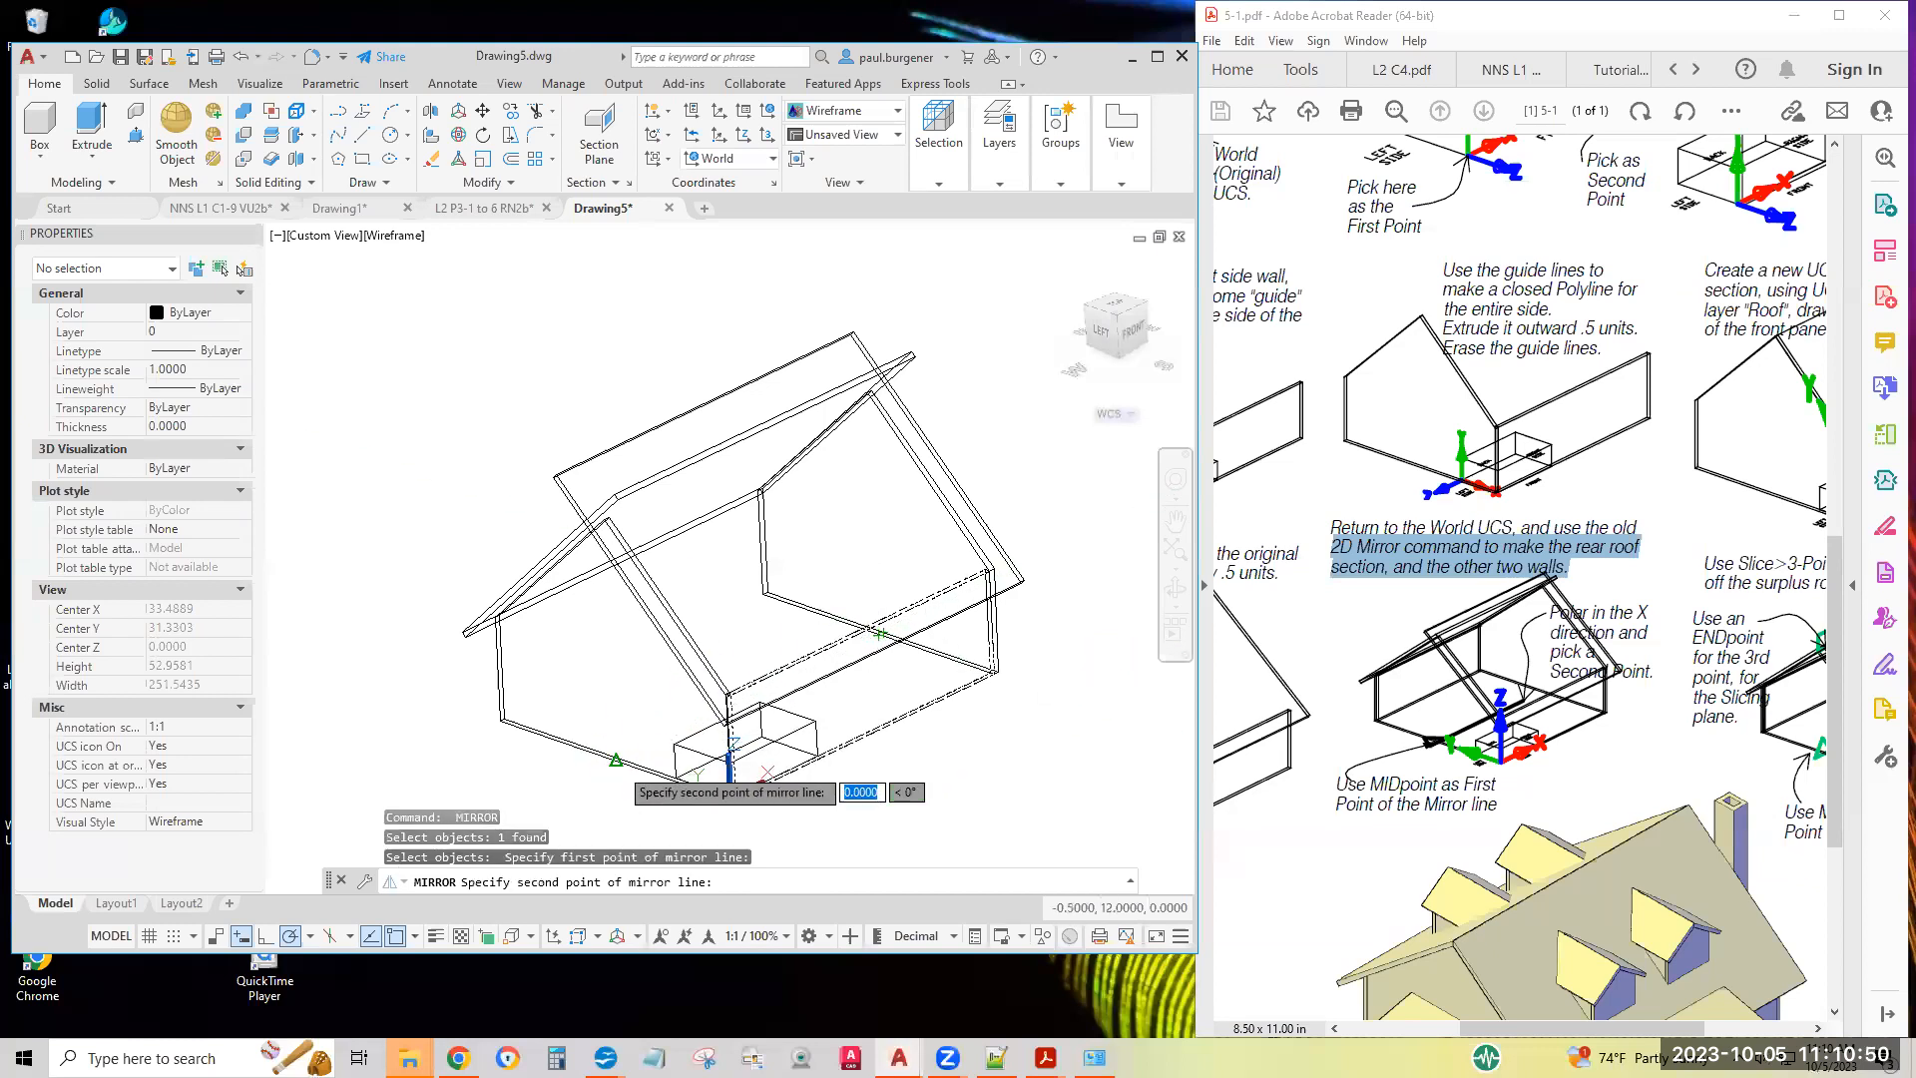
{"action": "left_click", "coordinate": [570, 782]}
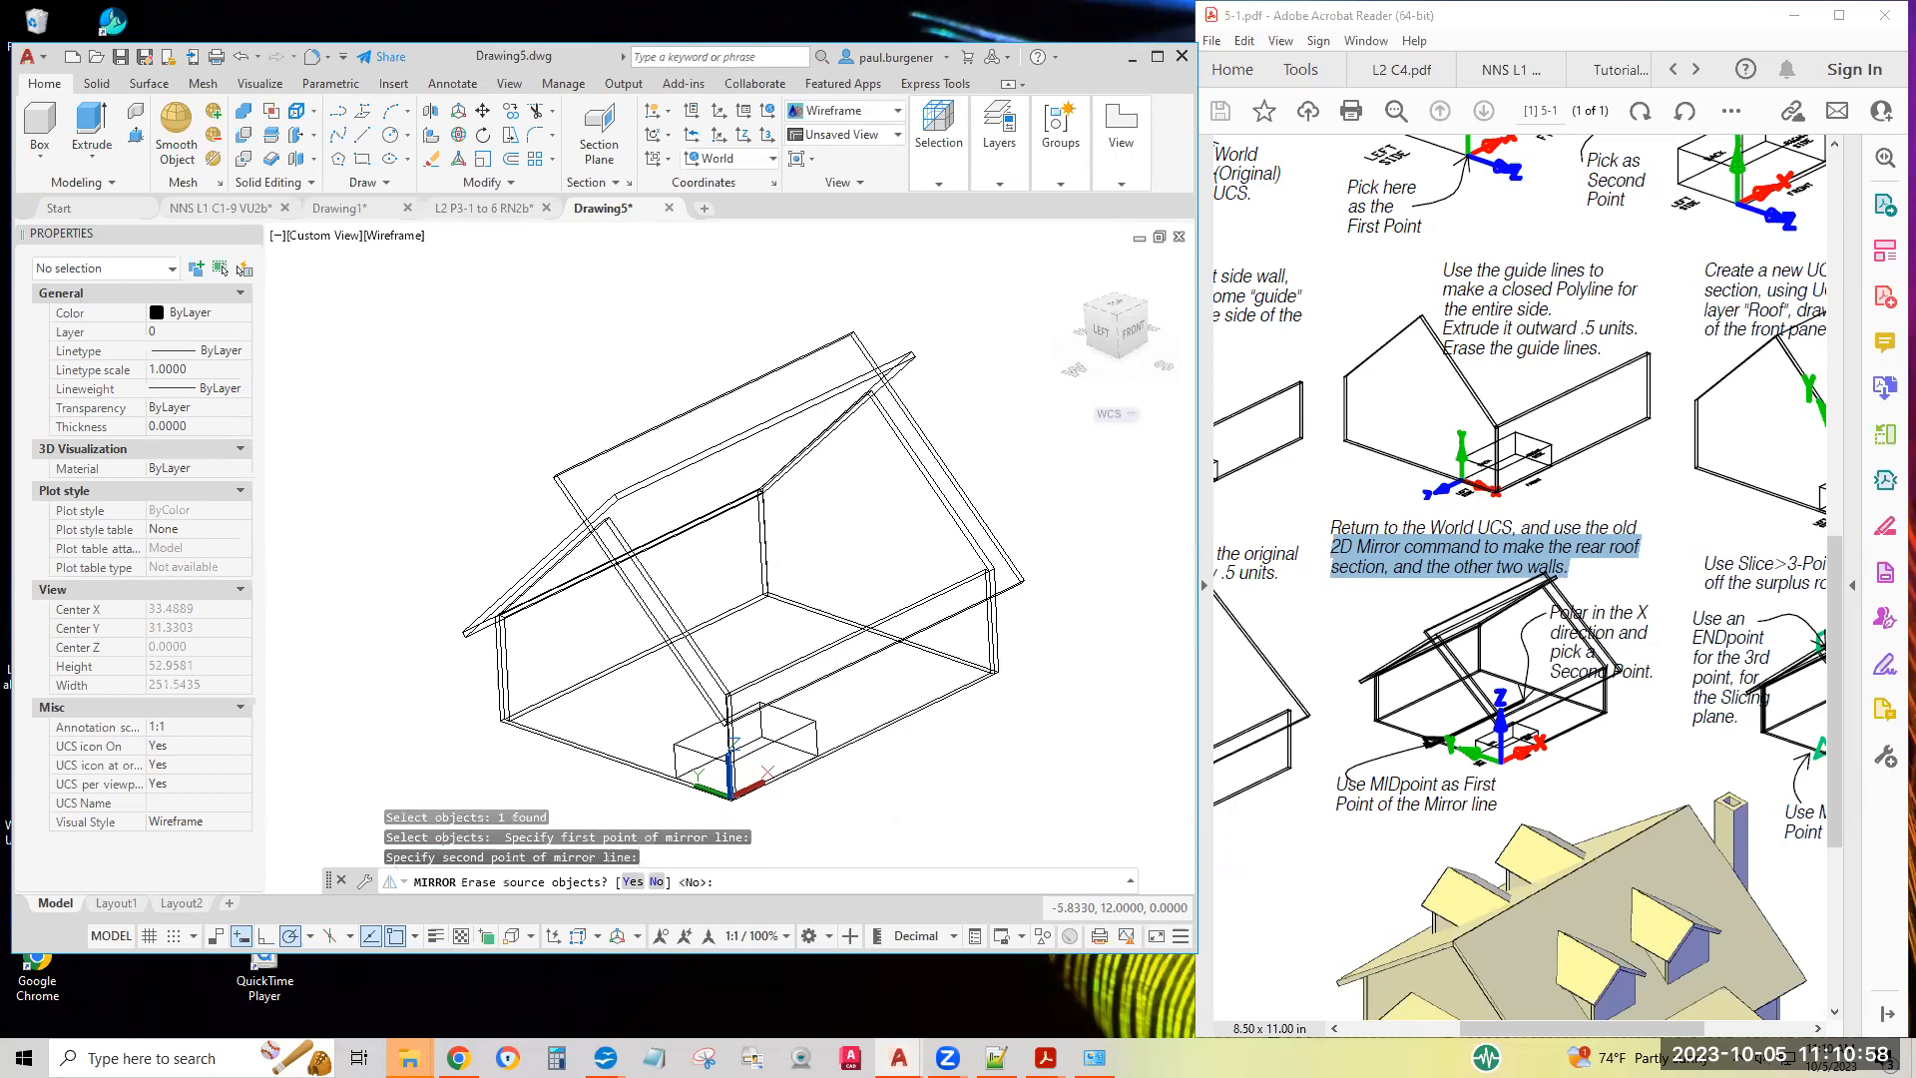
{"action": "key", "text": "Return"}
Read the sheet's instructions for slicing off the surplus roof with the 3-Point option of Slice
{"action": "left_click", "coordinate": [1655, 671]}
{"action": "scroll", "coordinate": [1696, 687], "scroll_direction": "right", "scroll_amount": 5}
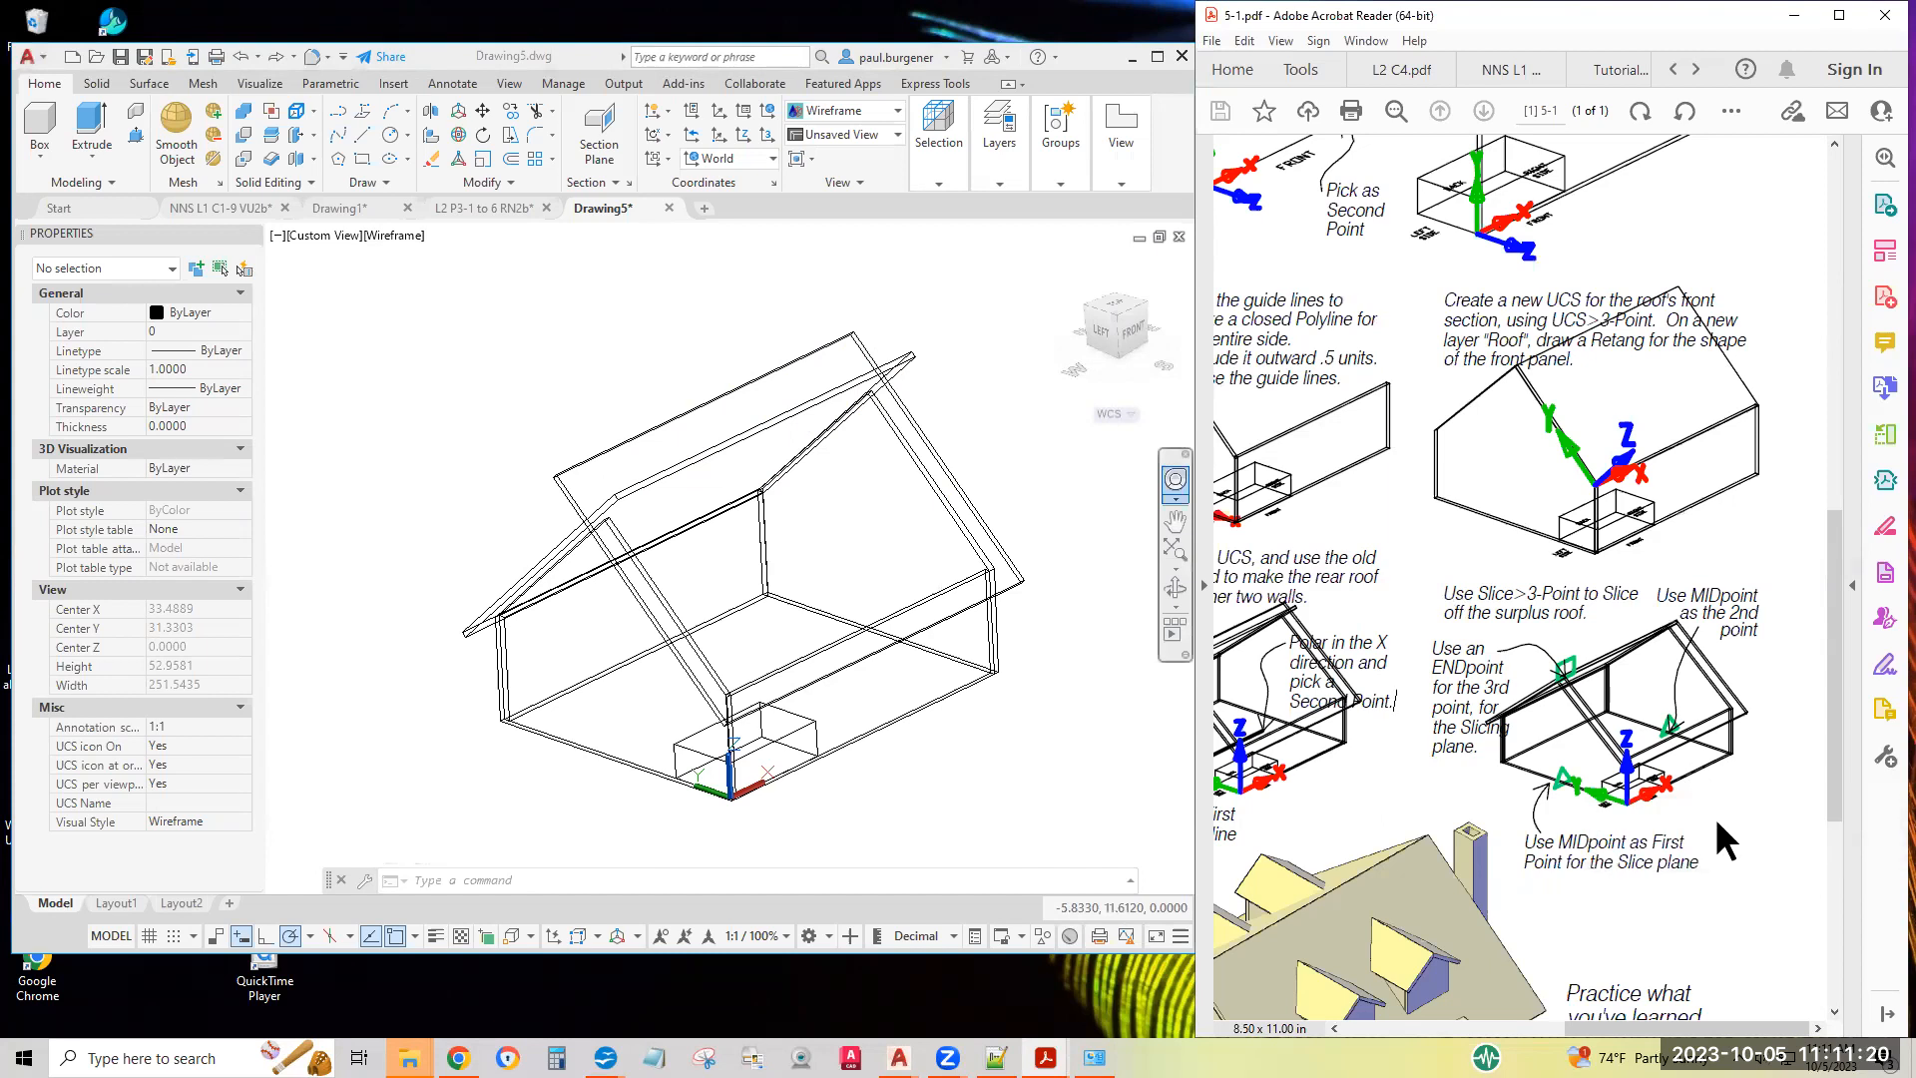
{"action": "left_click_drag", "start_coordinate": [1597, 607], "coordinate": [1687, 597]}
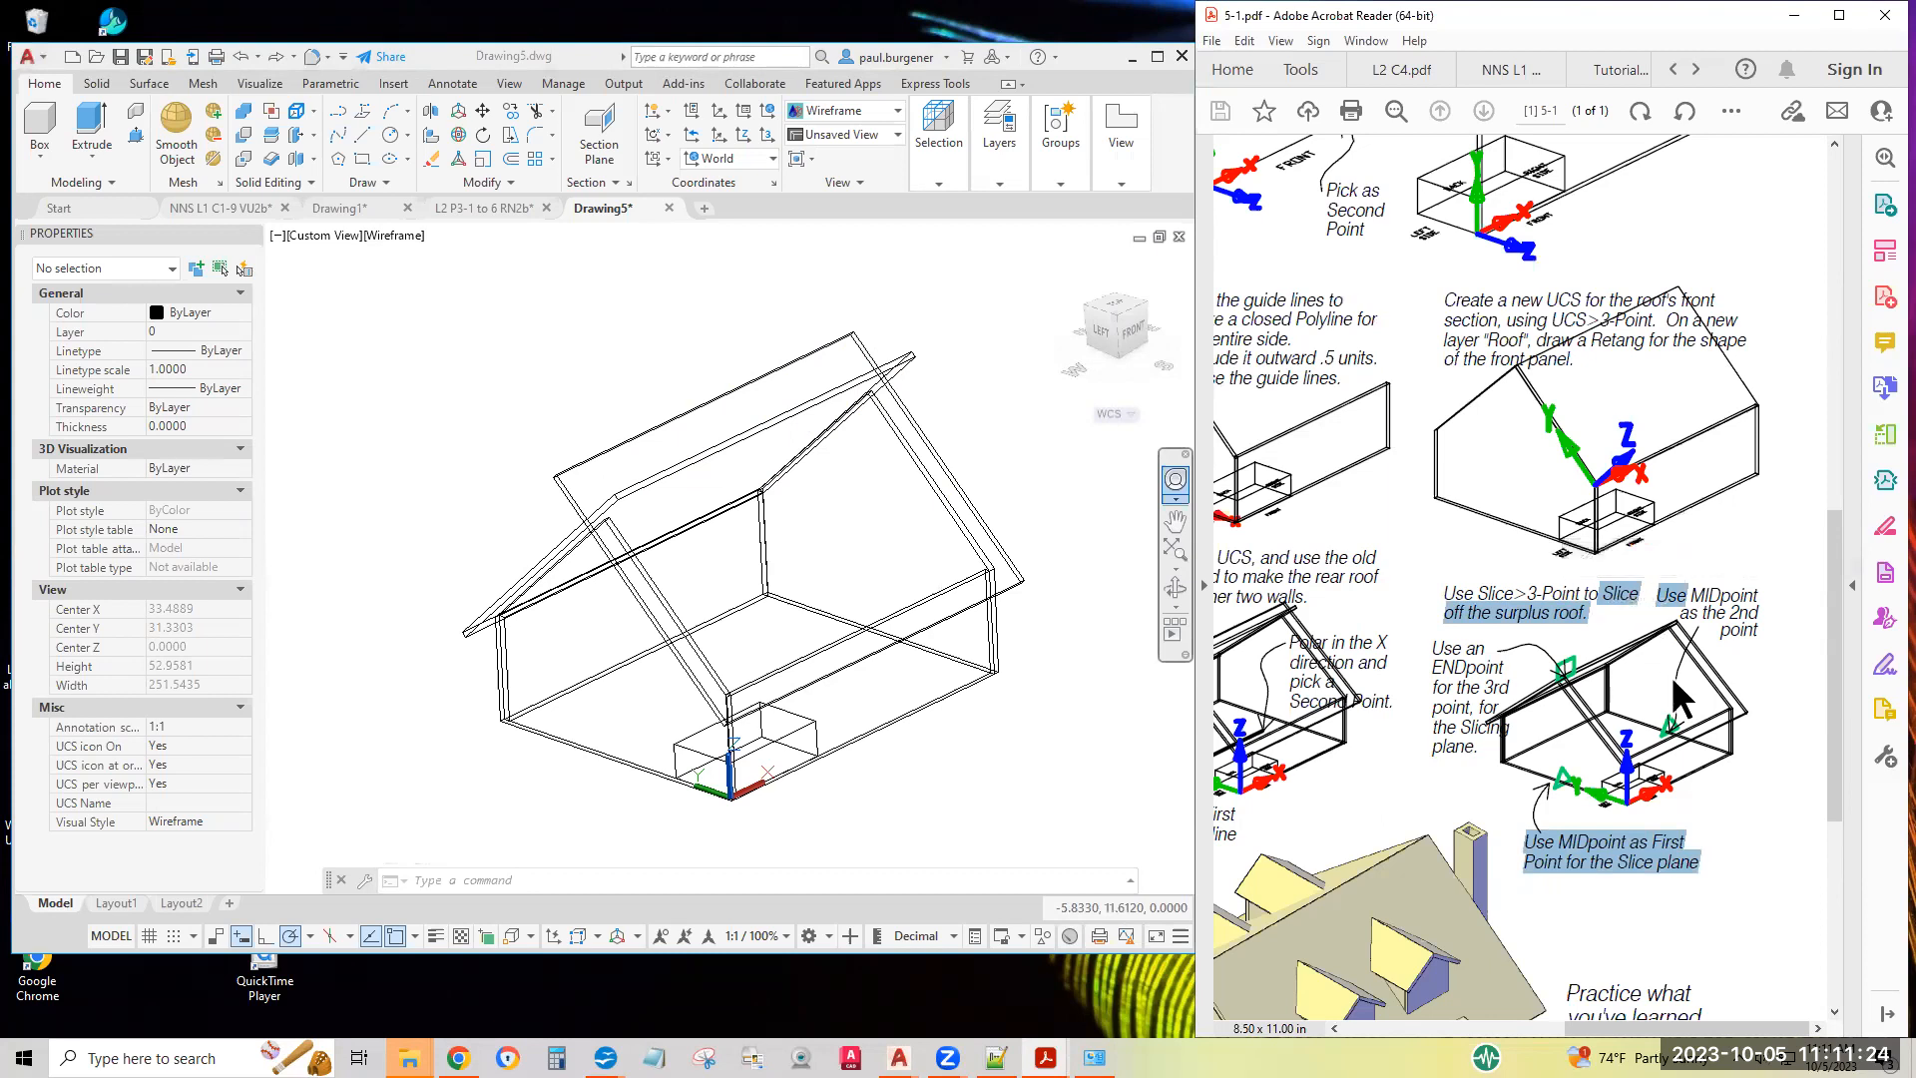
{"action": "left_click", "coordinate": [1757, 816]}
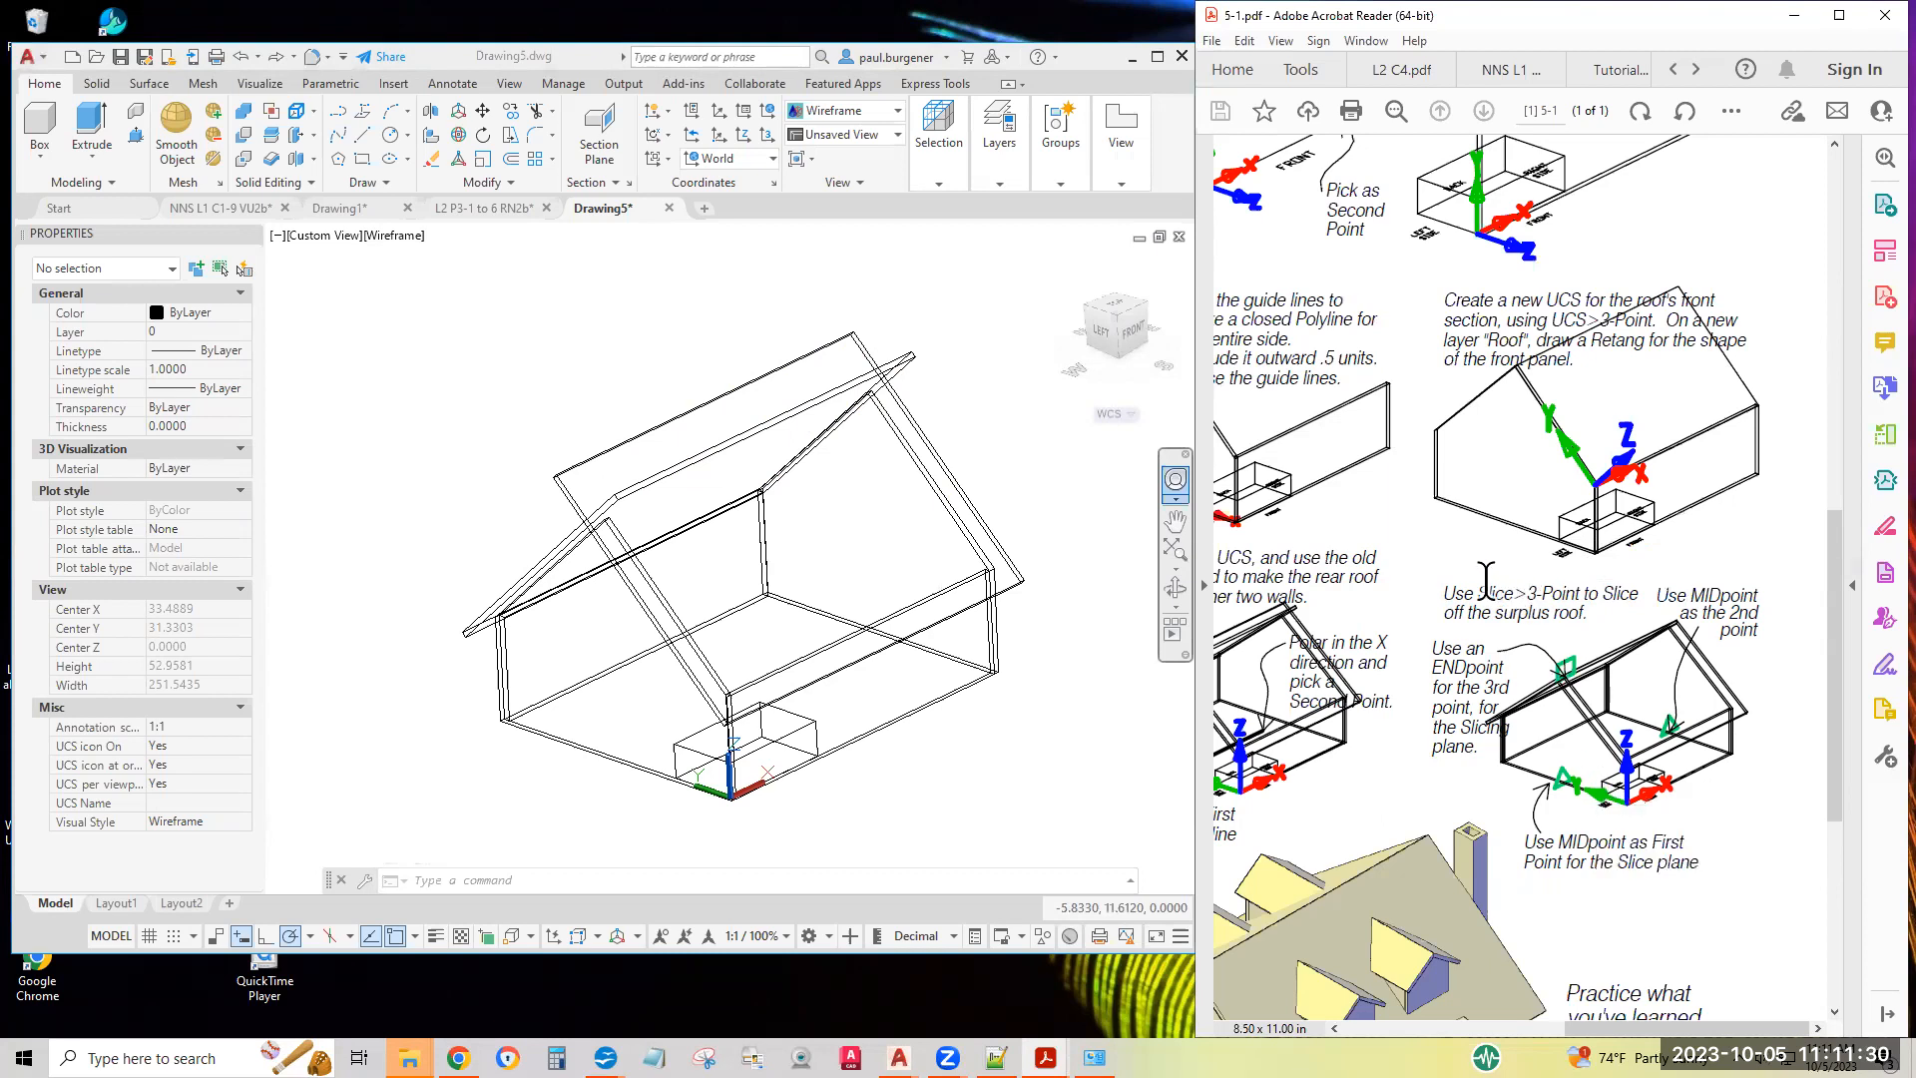
{"action": "left_click_drag", "start_coordinate": [1477, 592], "coordinate": [1607, 595]}
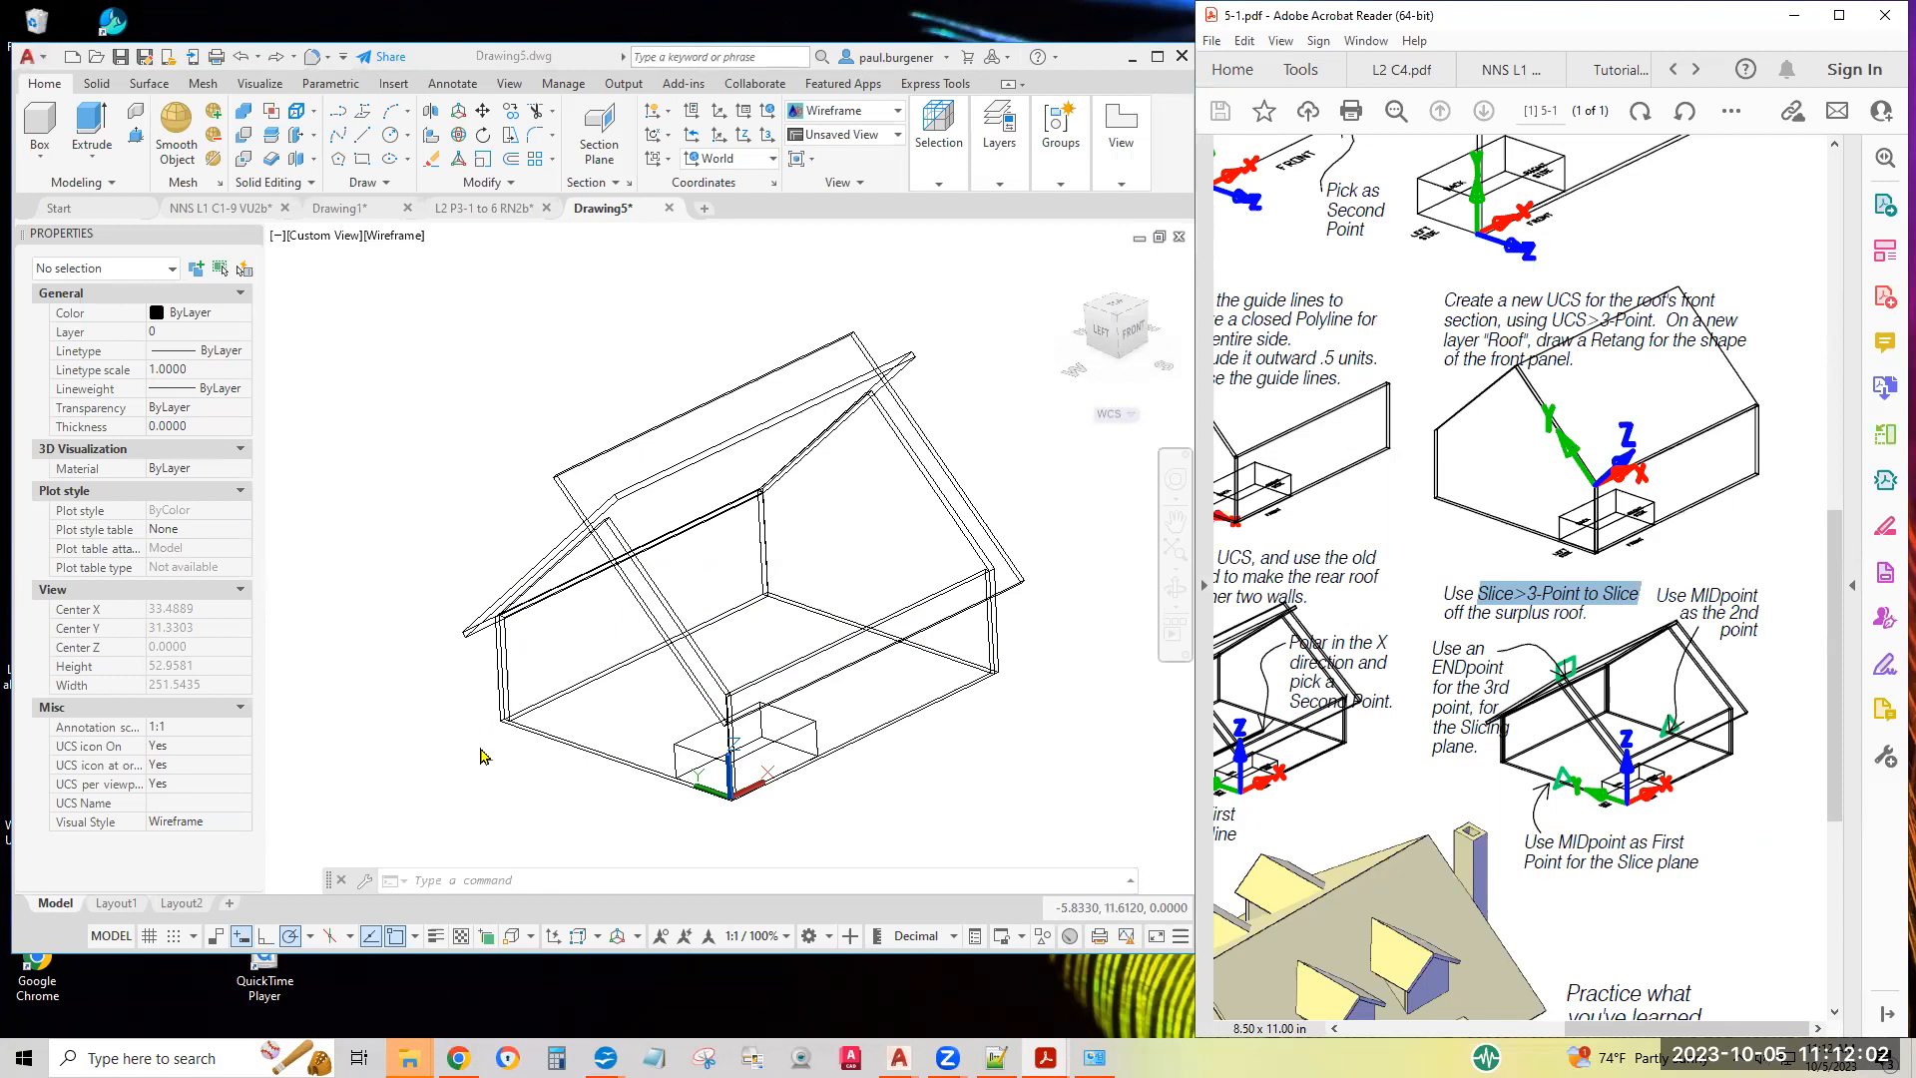
Try a 3-point slice of both roof panels through the side walls' base midpoints and gable peak, keeping the rear side, and undo it
{"action": "left_click", "coordinate": [272, 143]}
{"action": "left_click", "coordinate": [272, 143]}
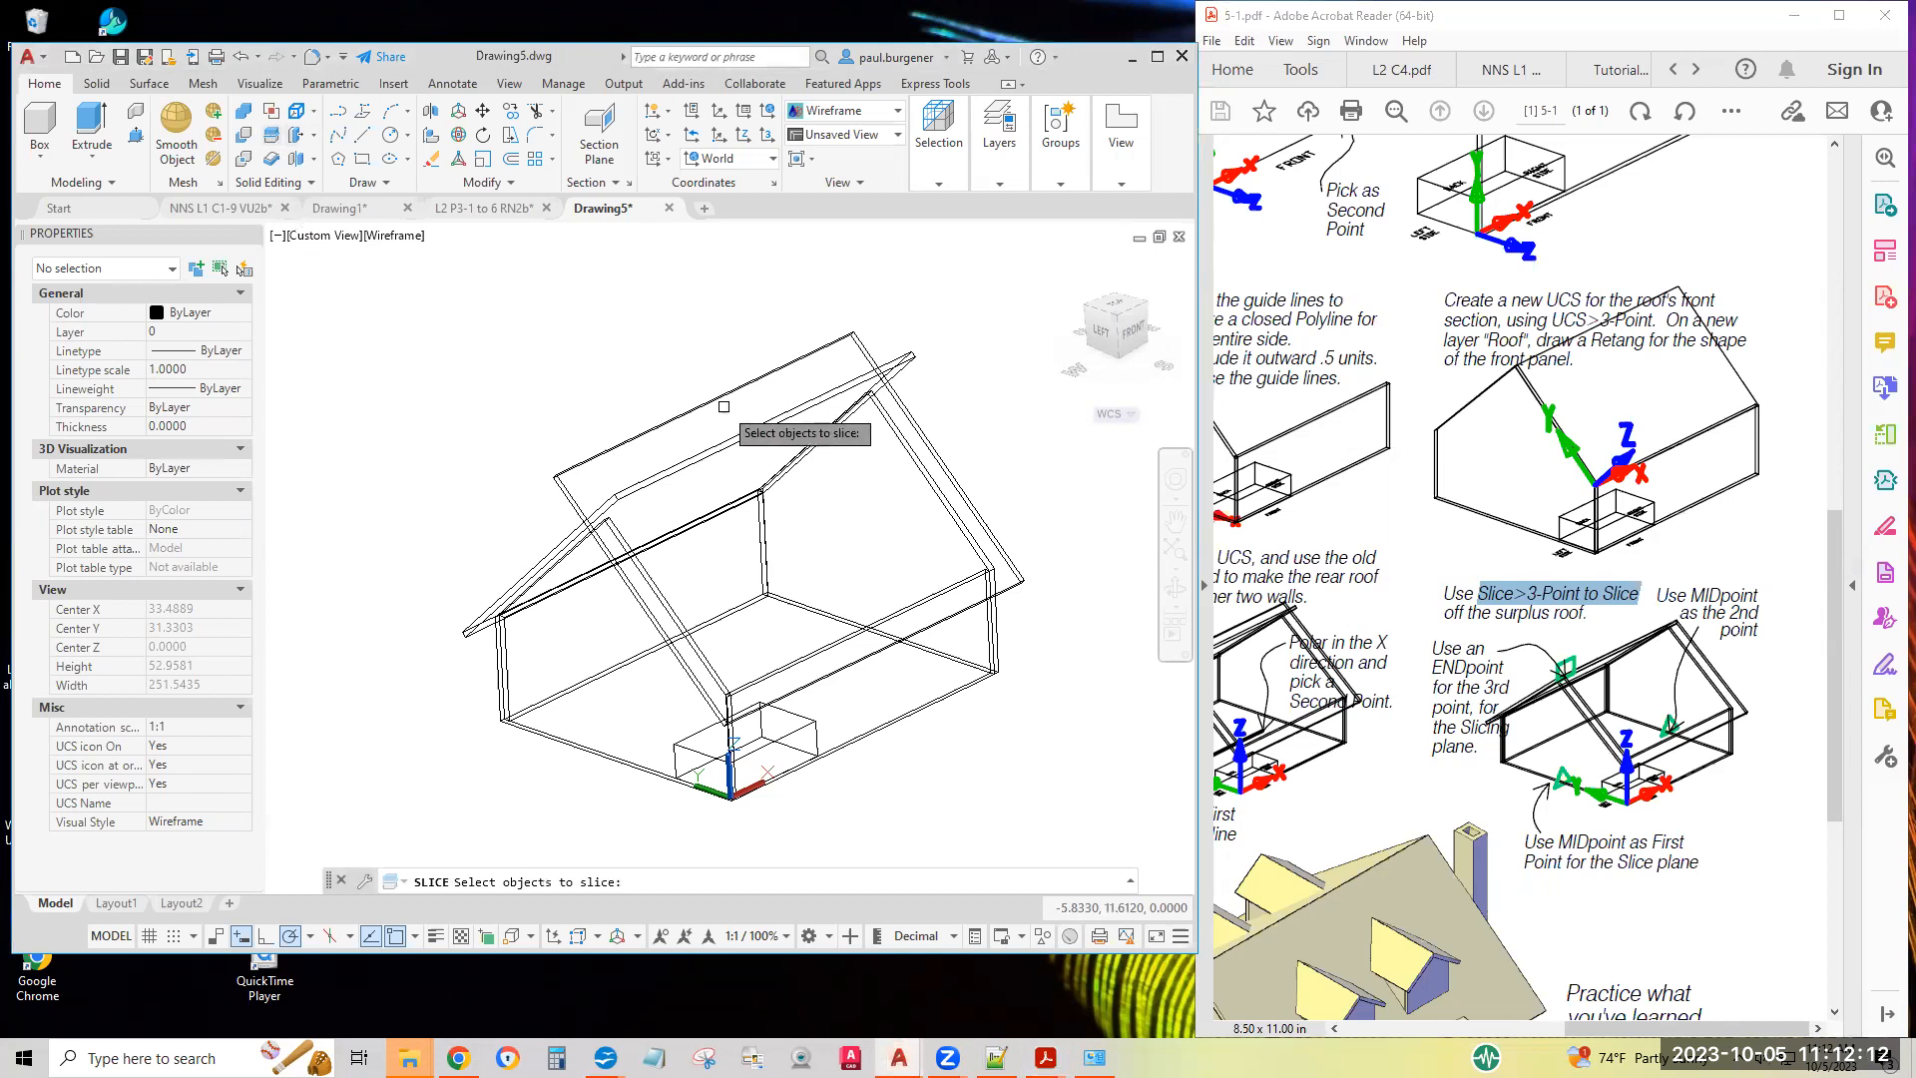
{"action": "left_click", "coordinate": [745, 454]}
{"action": "left_click", "coordinate": [666, 390]}
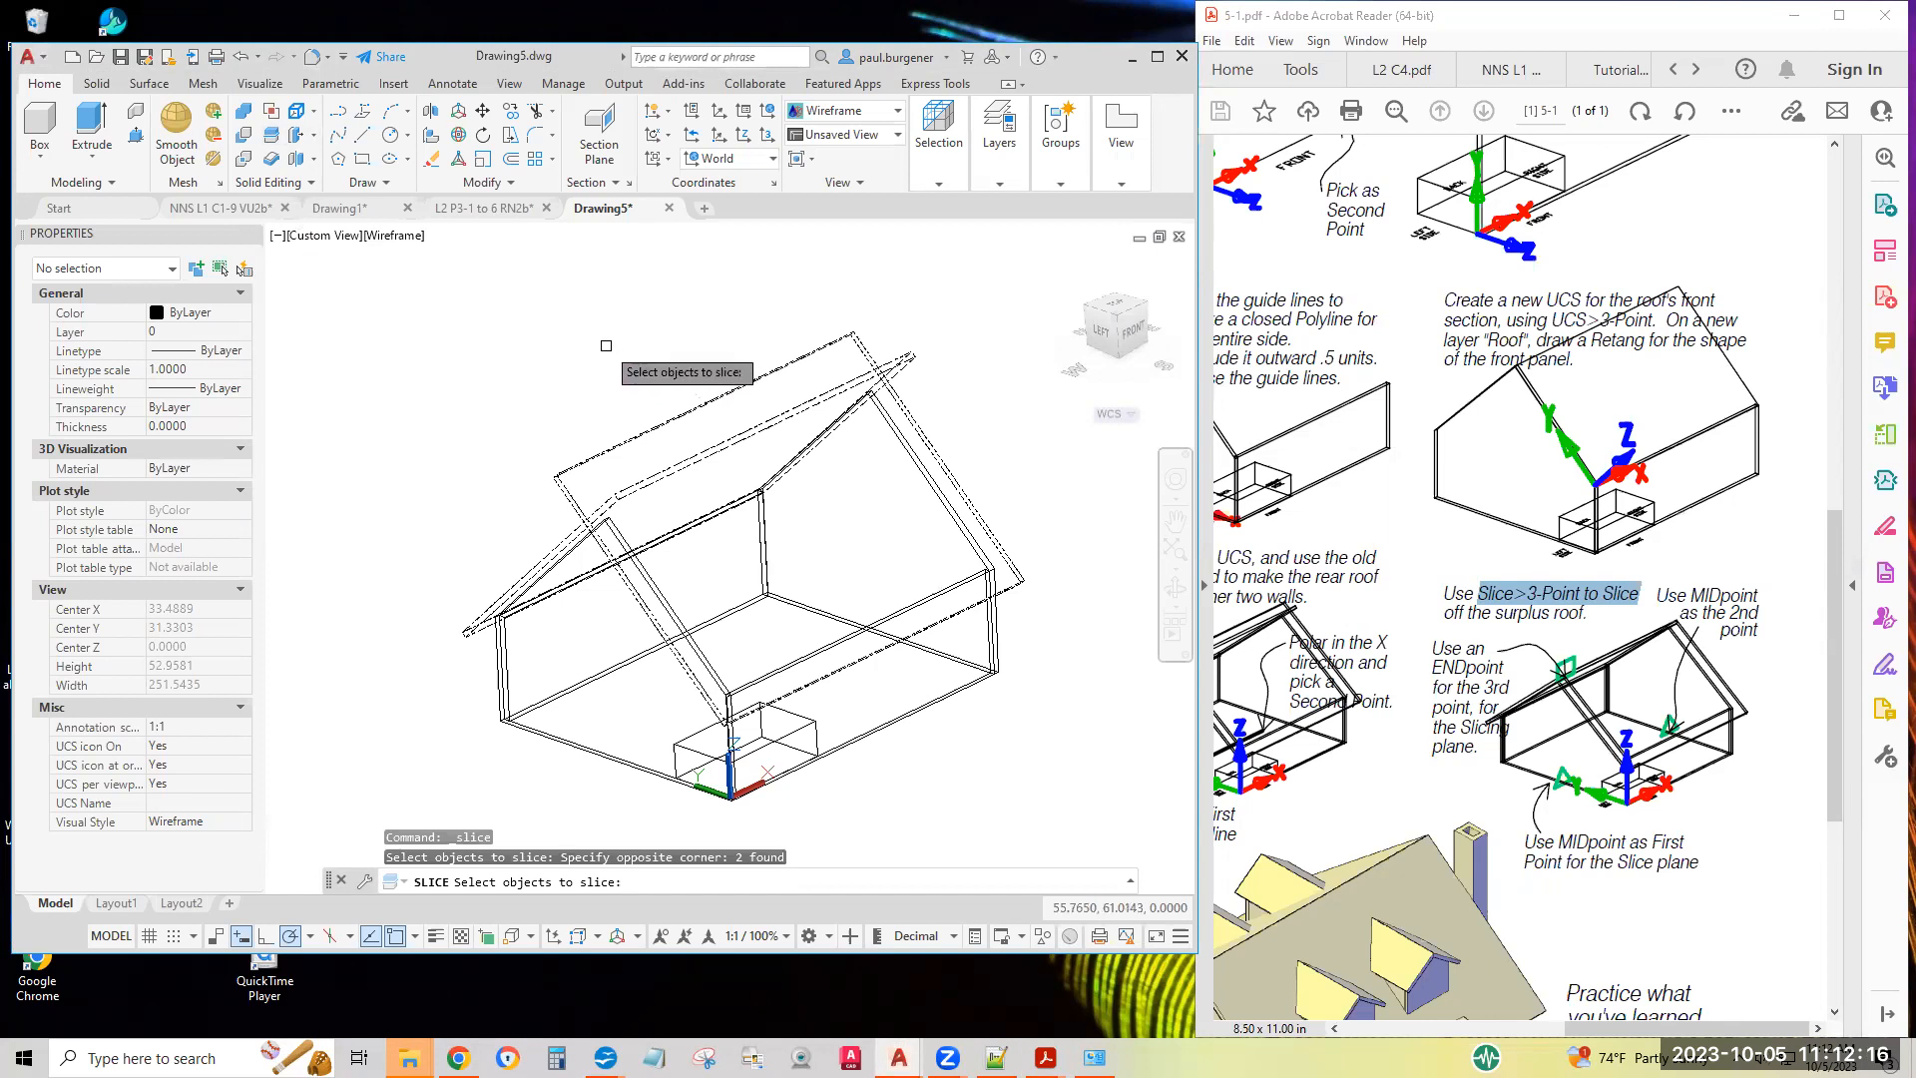
{"action": "key", "text": "Return"}
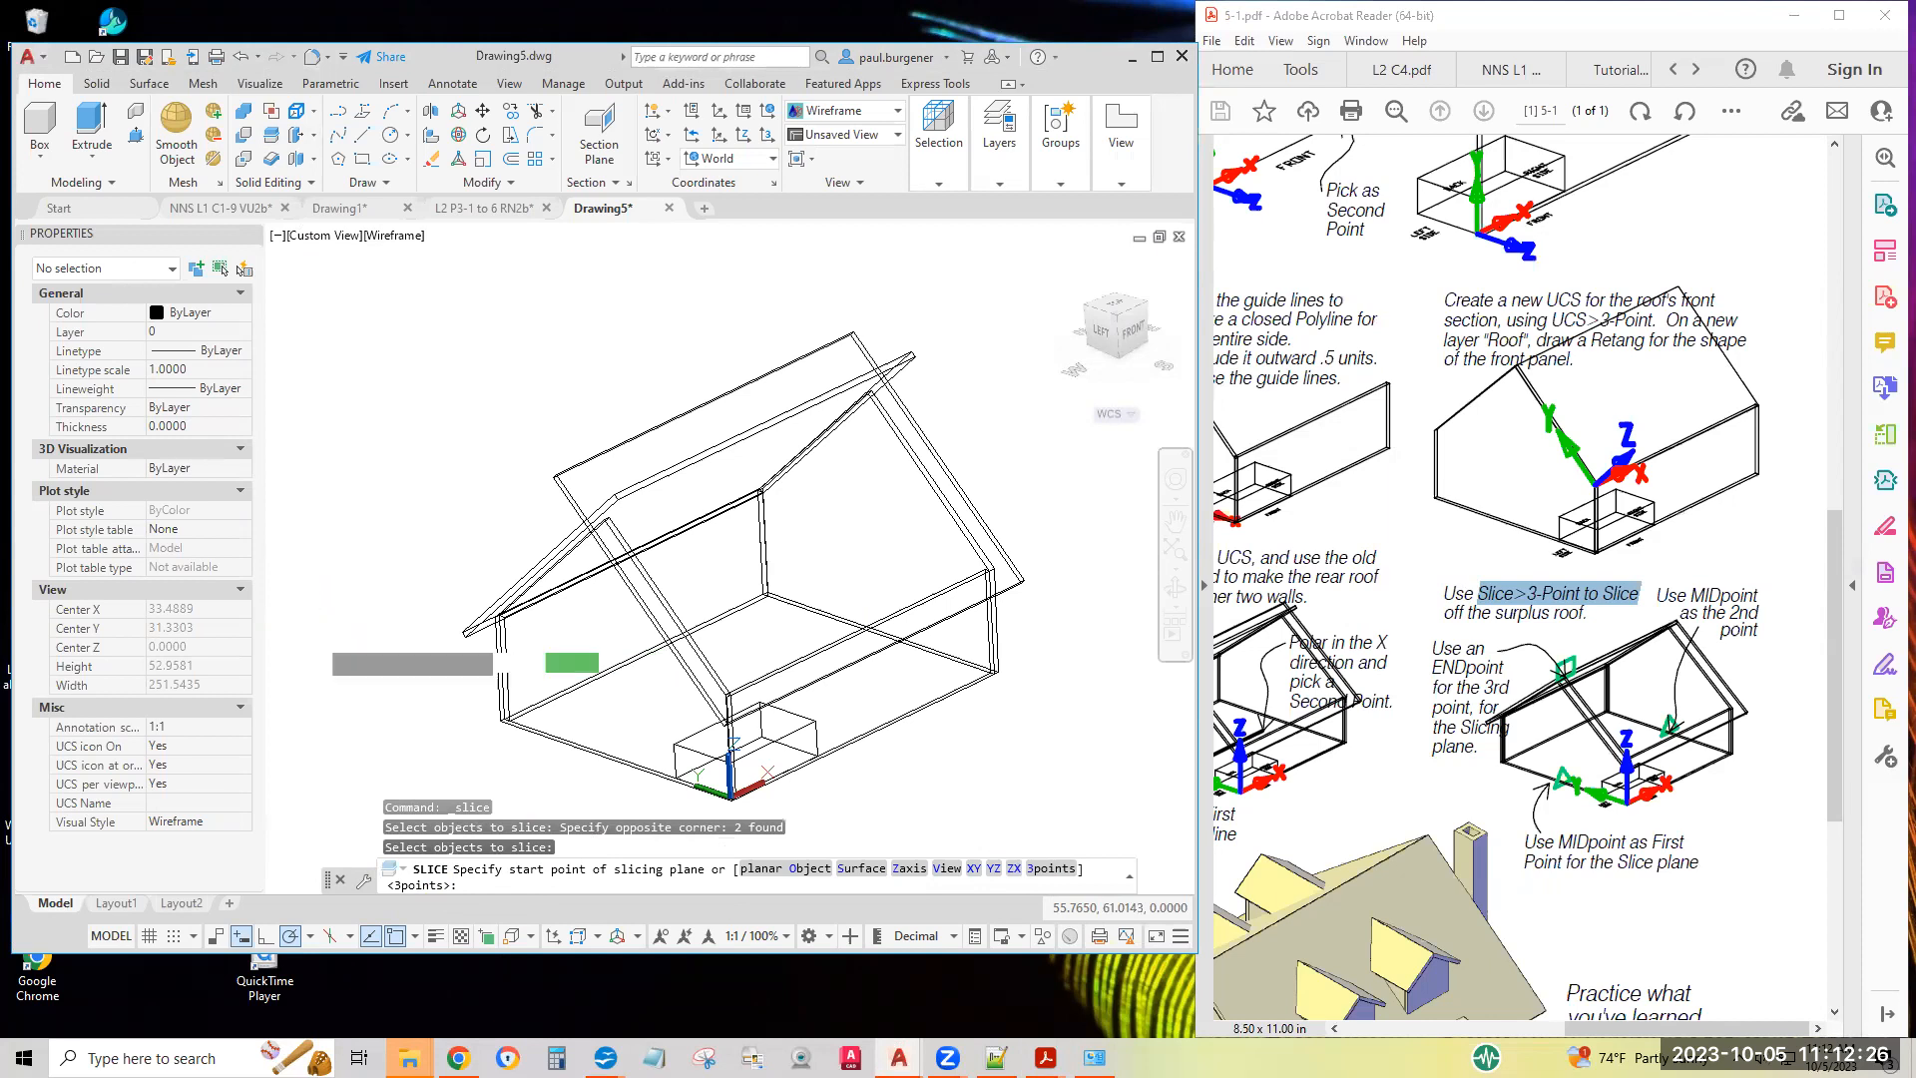
{"action": "key", "text": "Return"}
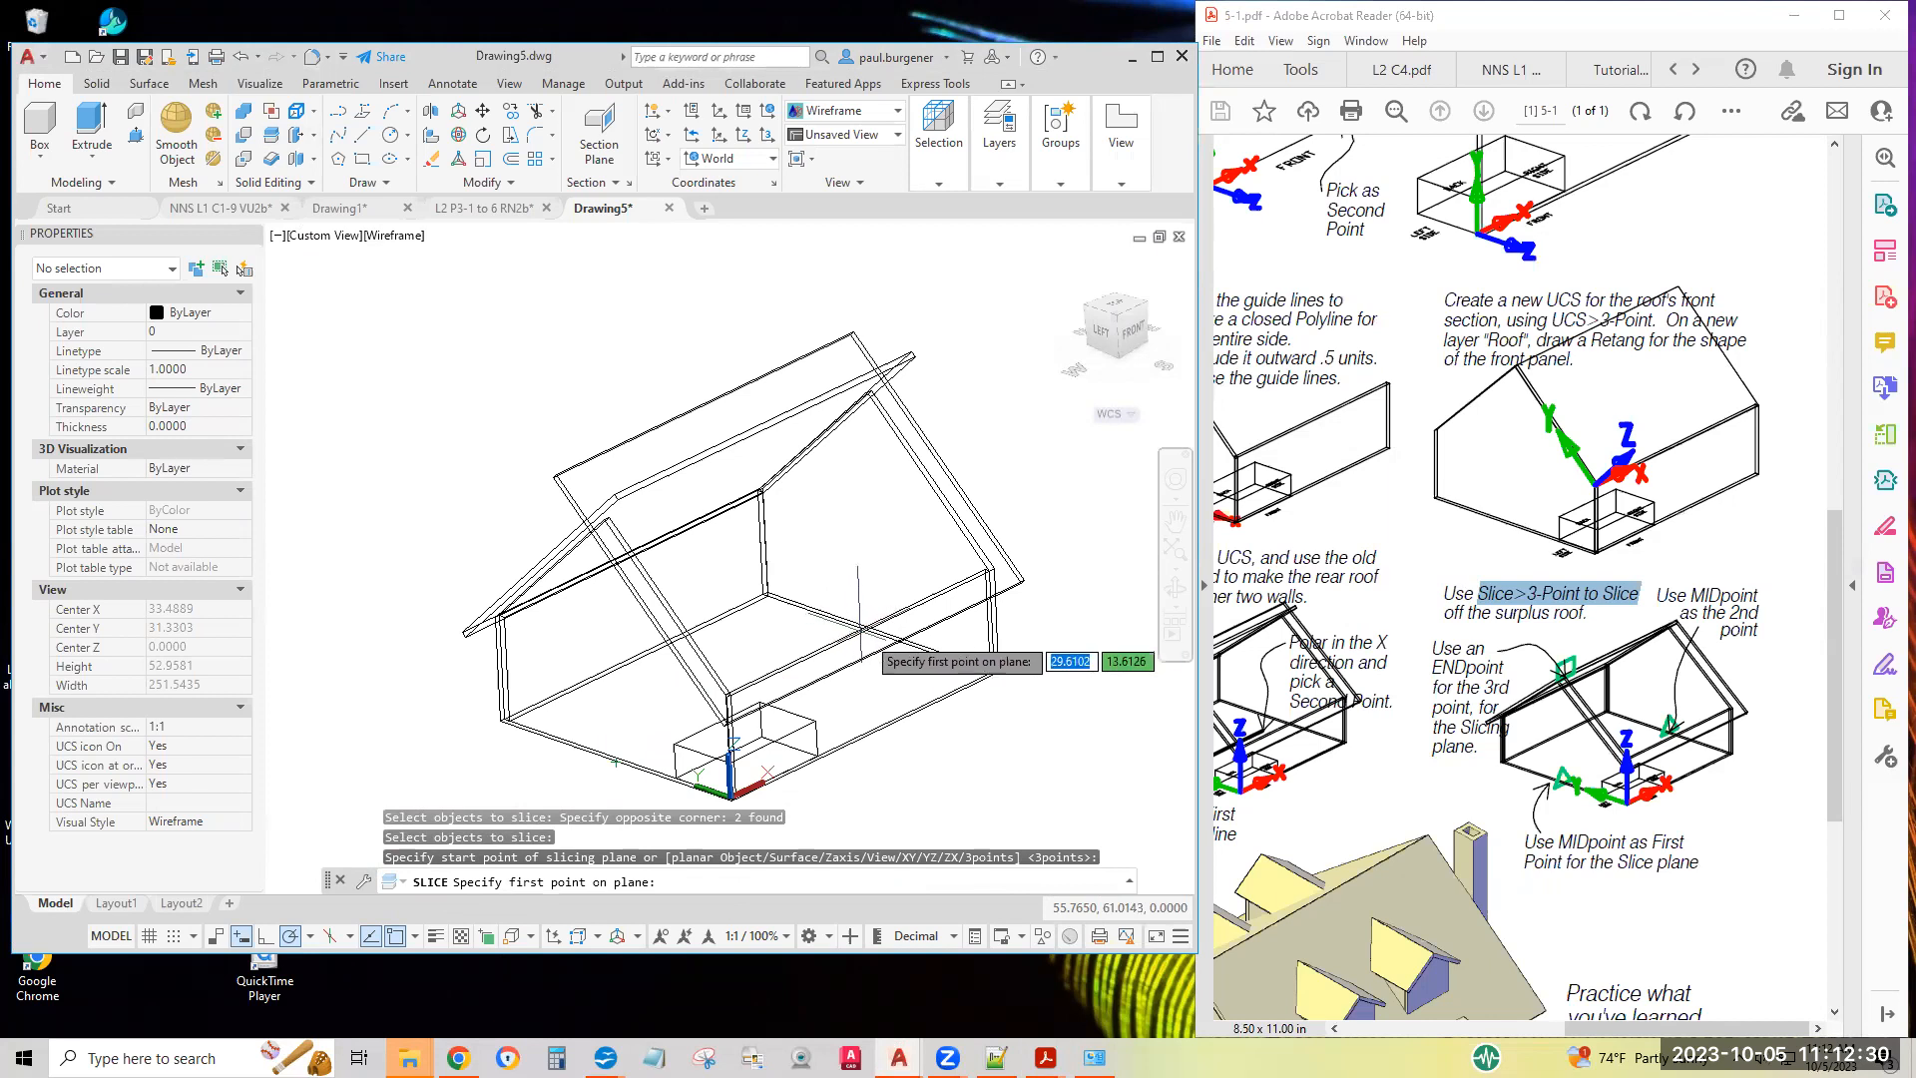
{"action": "left_click", "coordinate": [620, 759]}
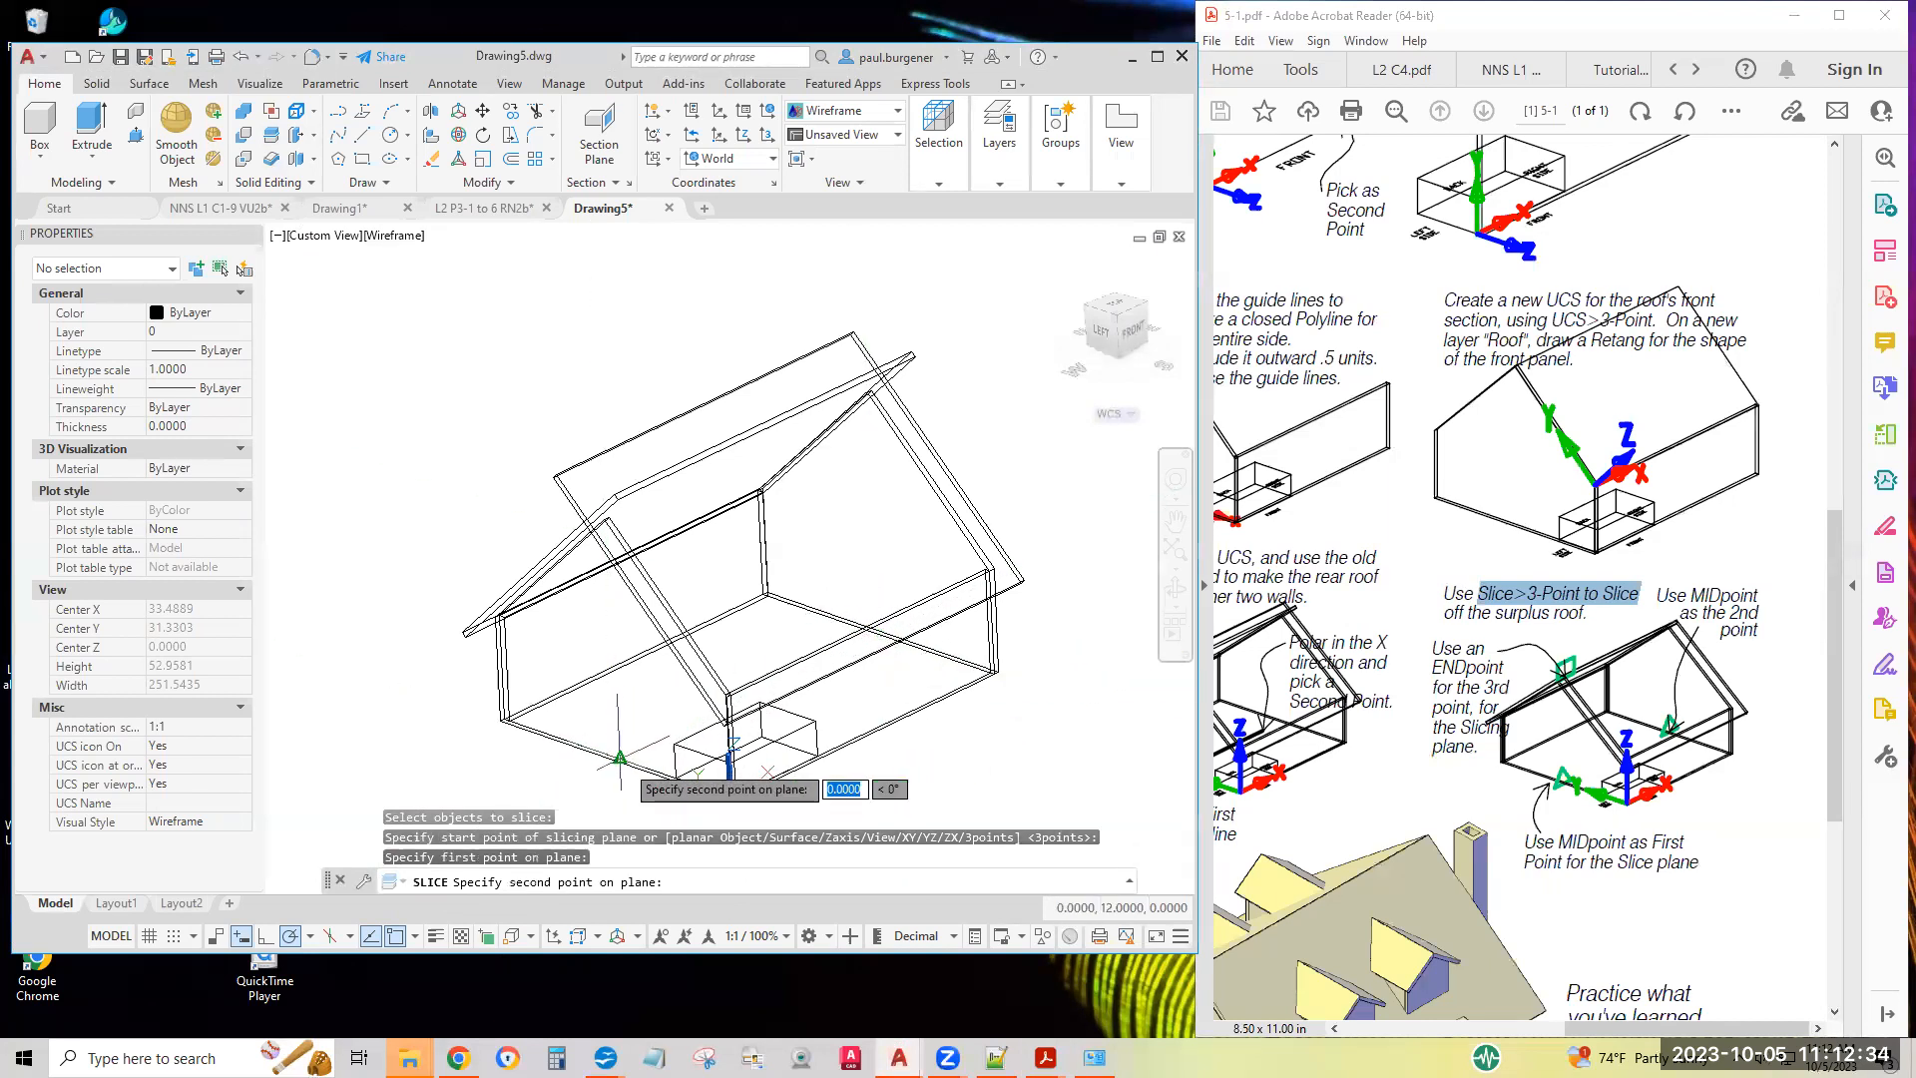
{"action": "left_click", "coordinate": [878, 634]}
{"action": "scroll", "coordinate": [604, 519], "scroll_direction": "up", "scroll_amount": 2}
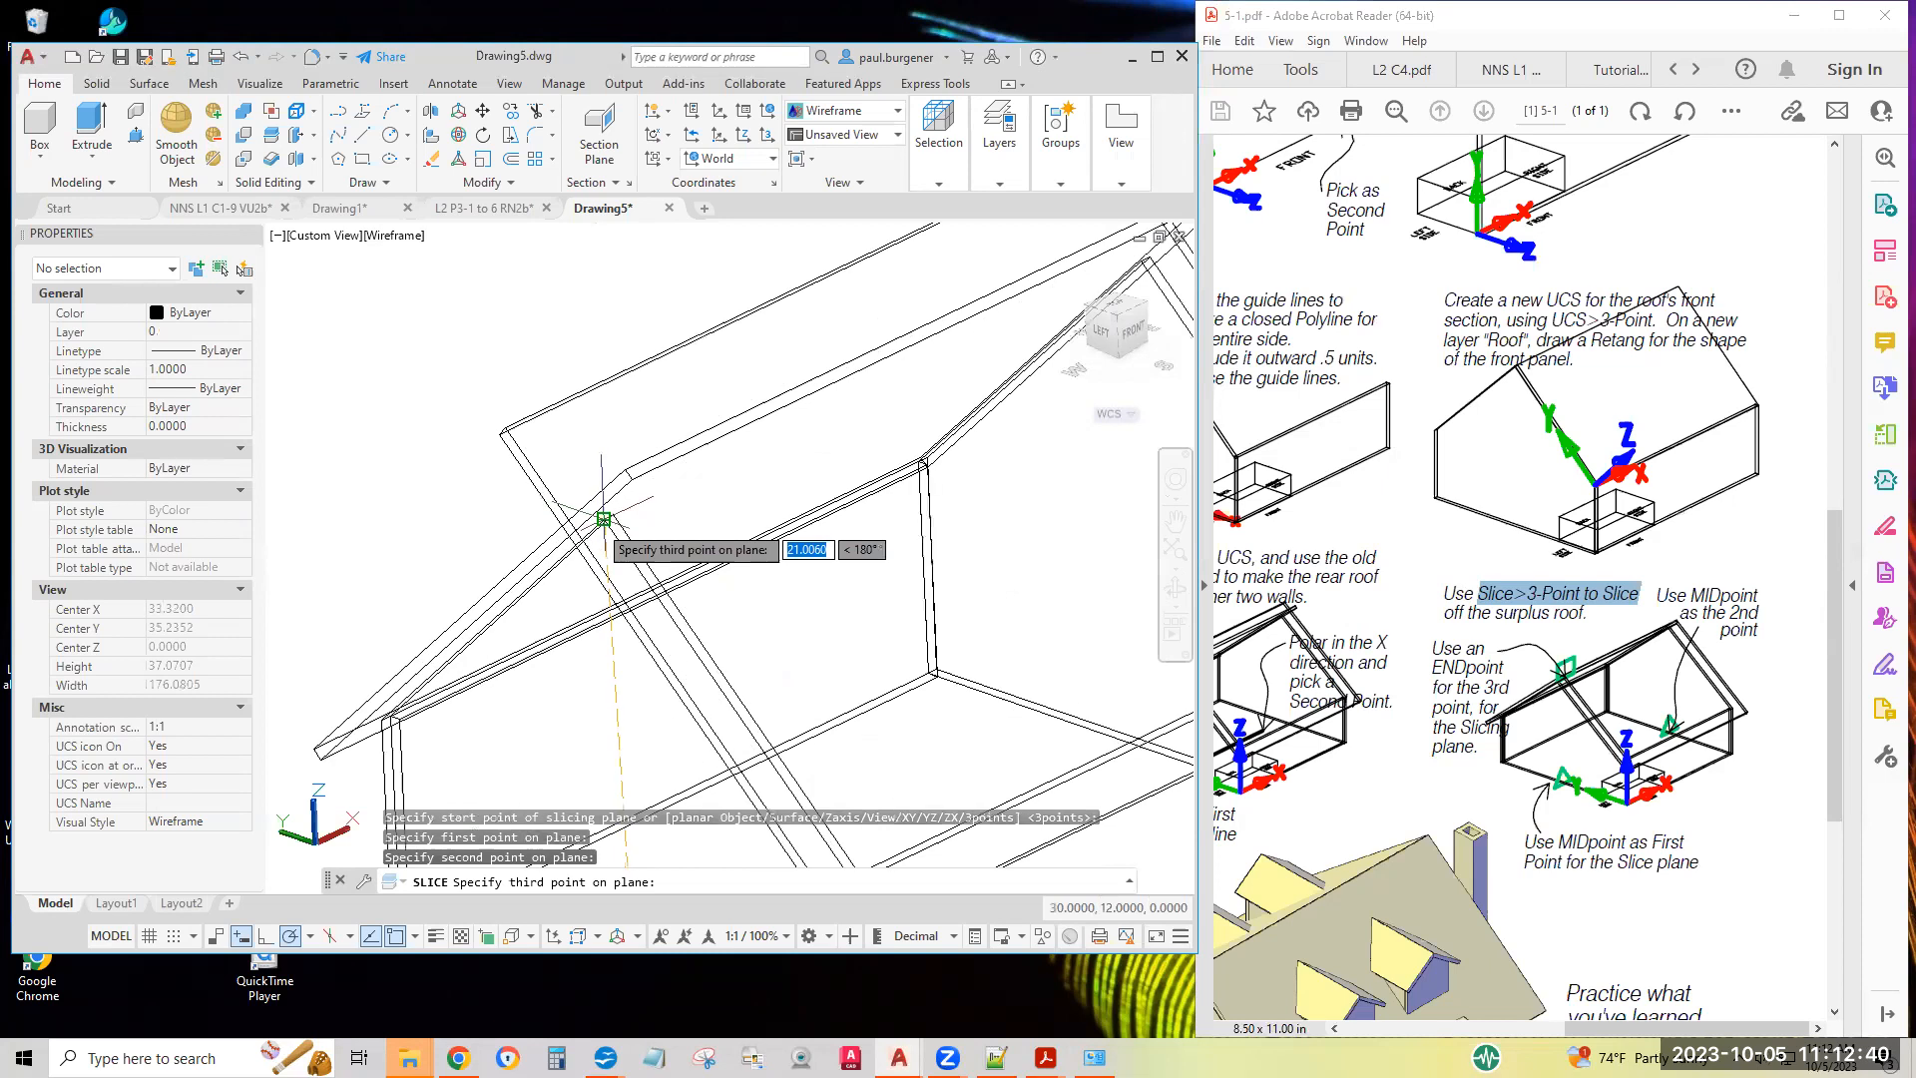
{"action": "scroll", "coordinate": [604, 519], "scroll_direction": "up", "scroll_amount": 4}
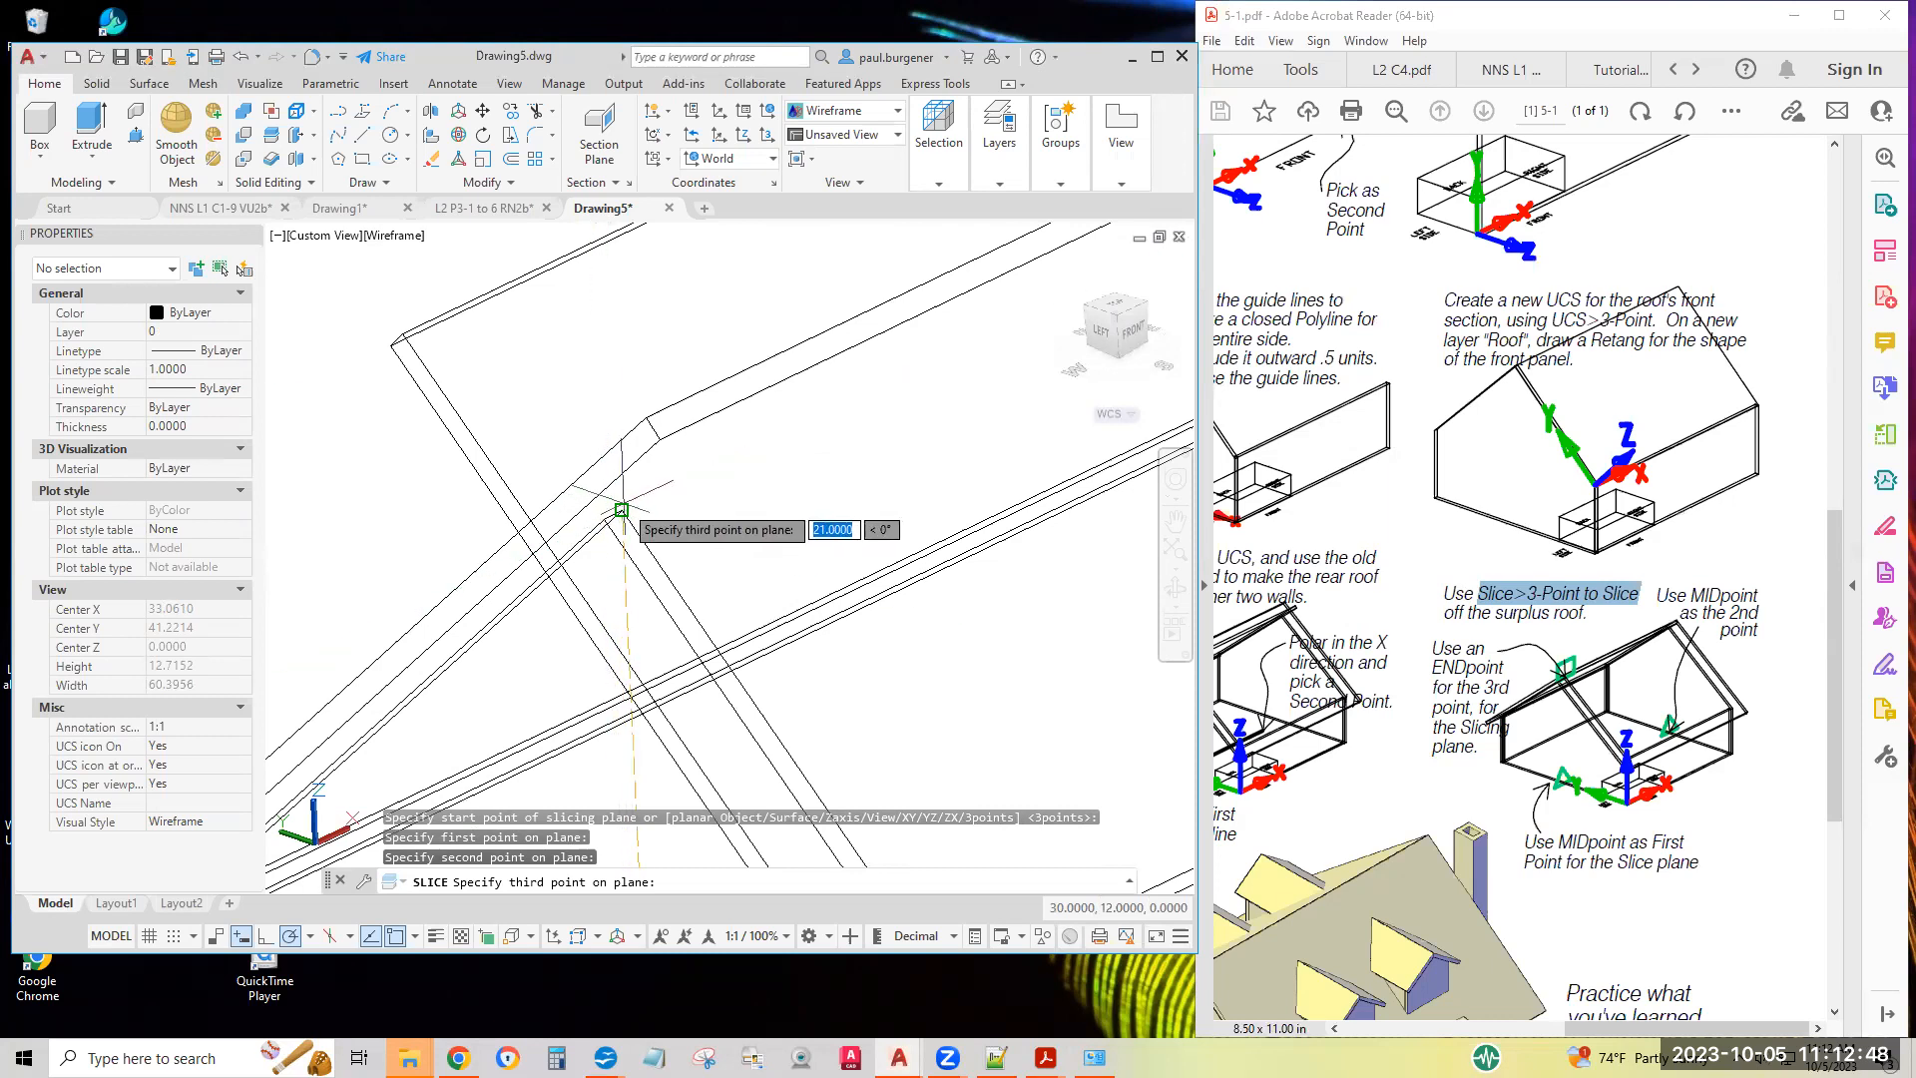
{"action": "left_click", "coordinate": [620, 510]}
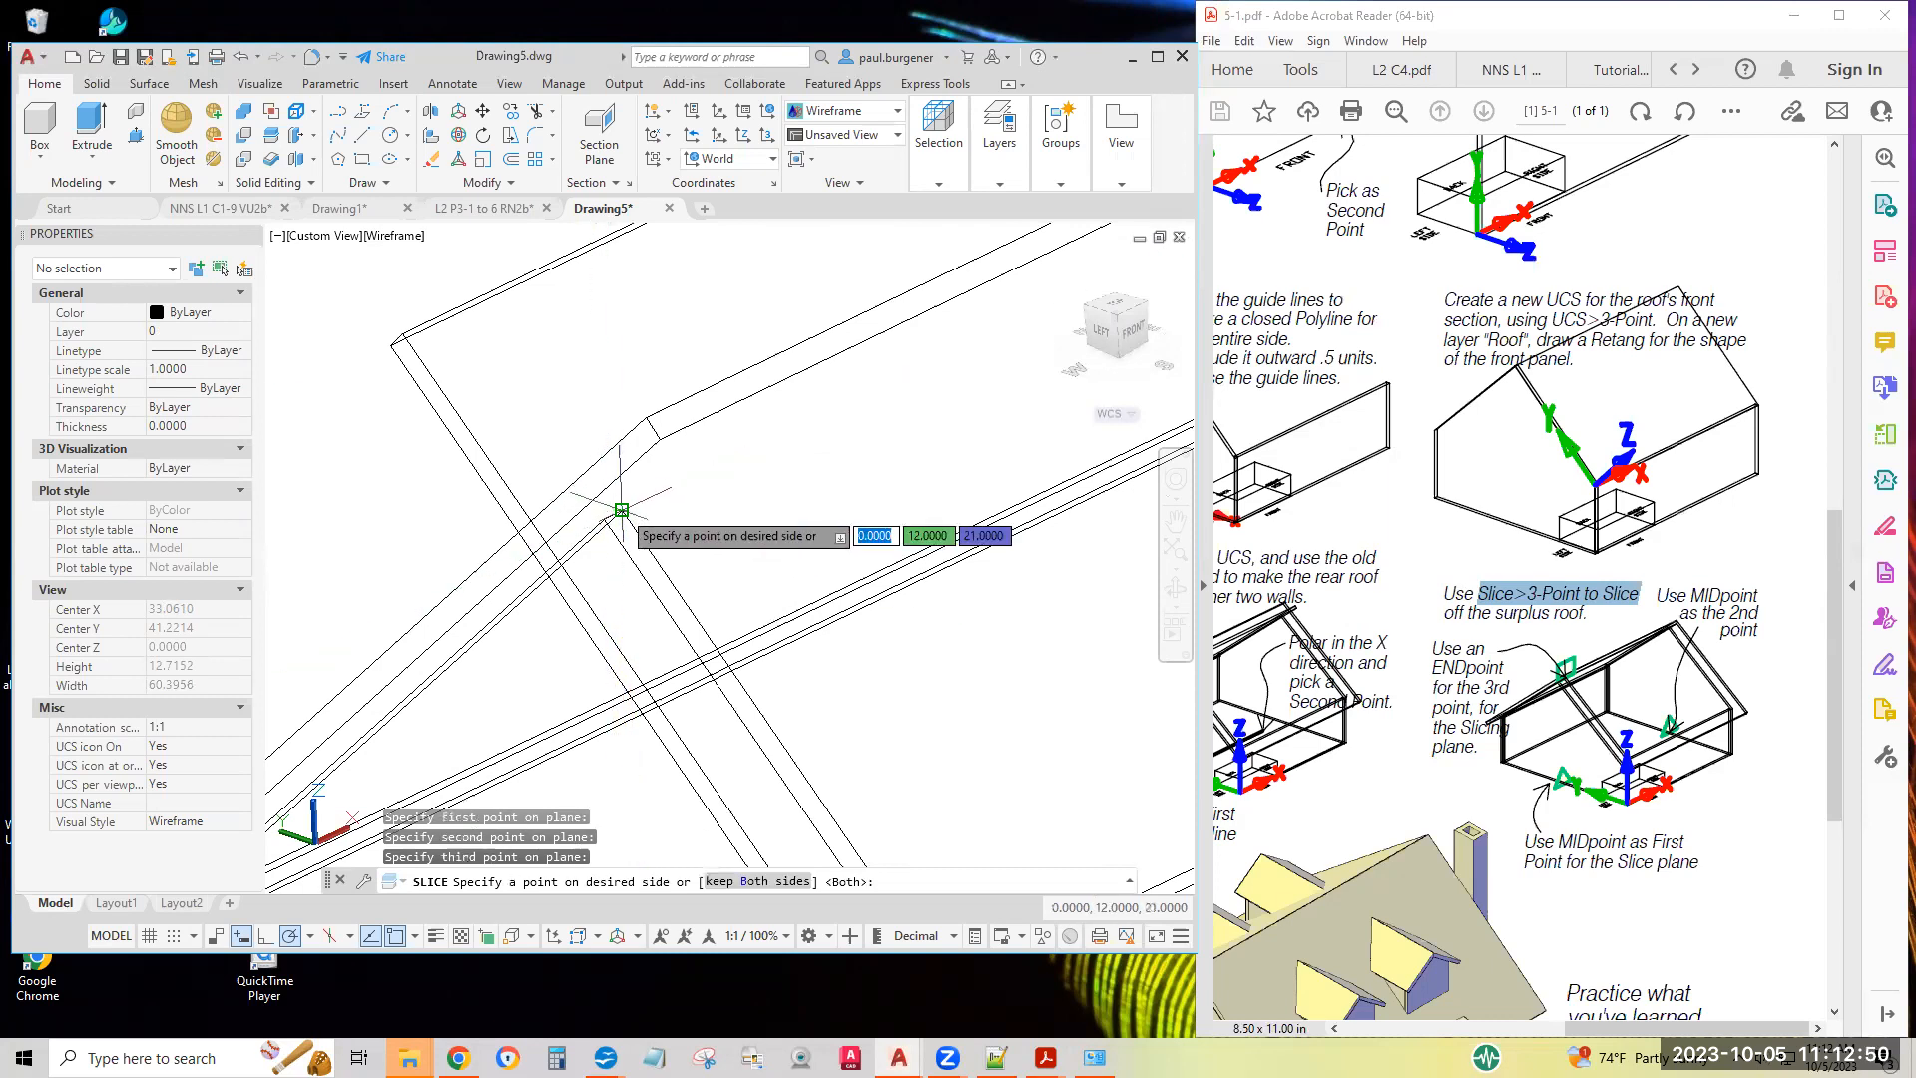
{"action": "scroll", "coordinate": [621, 510], "scroll_direction": "down", "scroll_amount": 3}
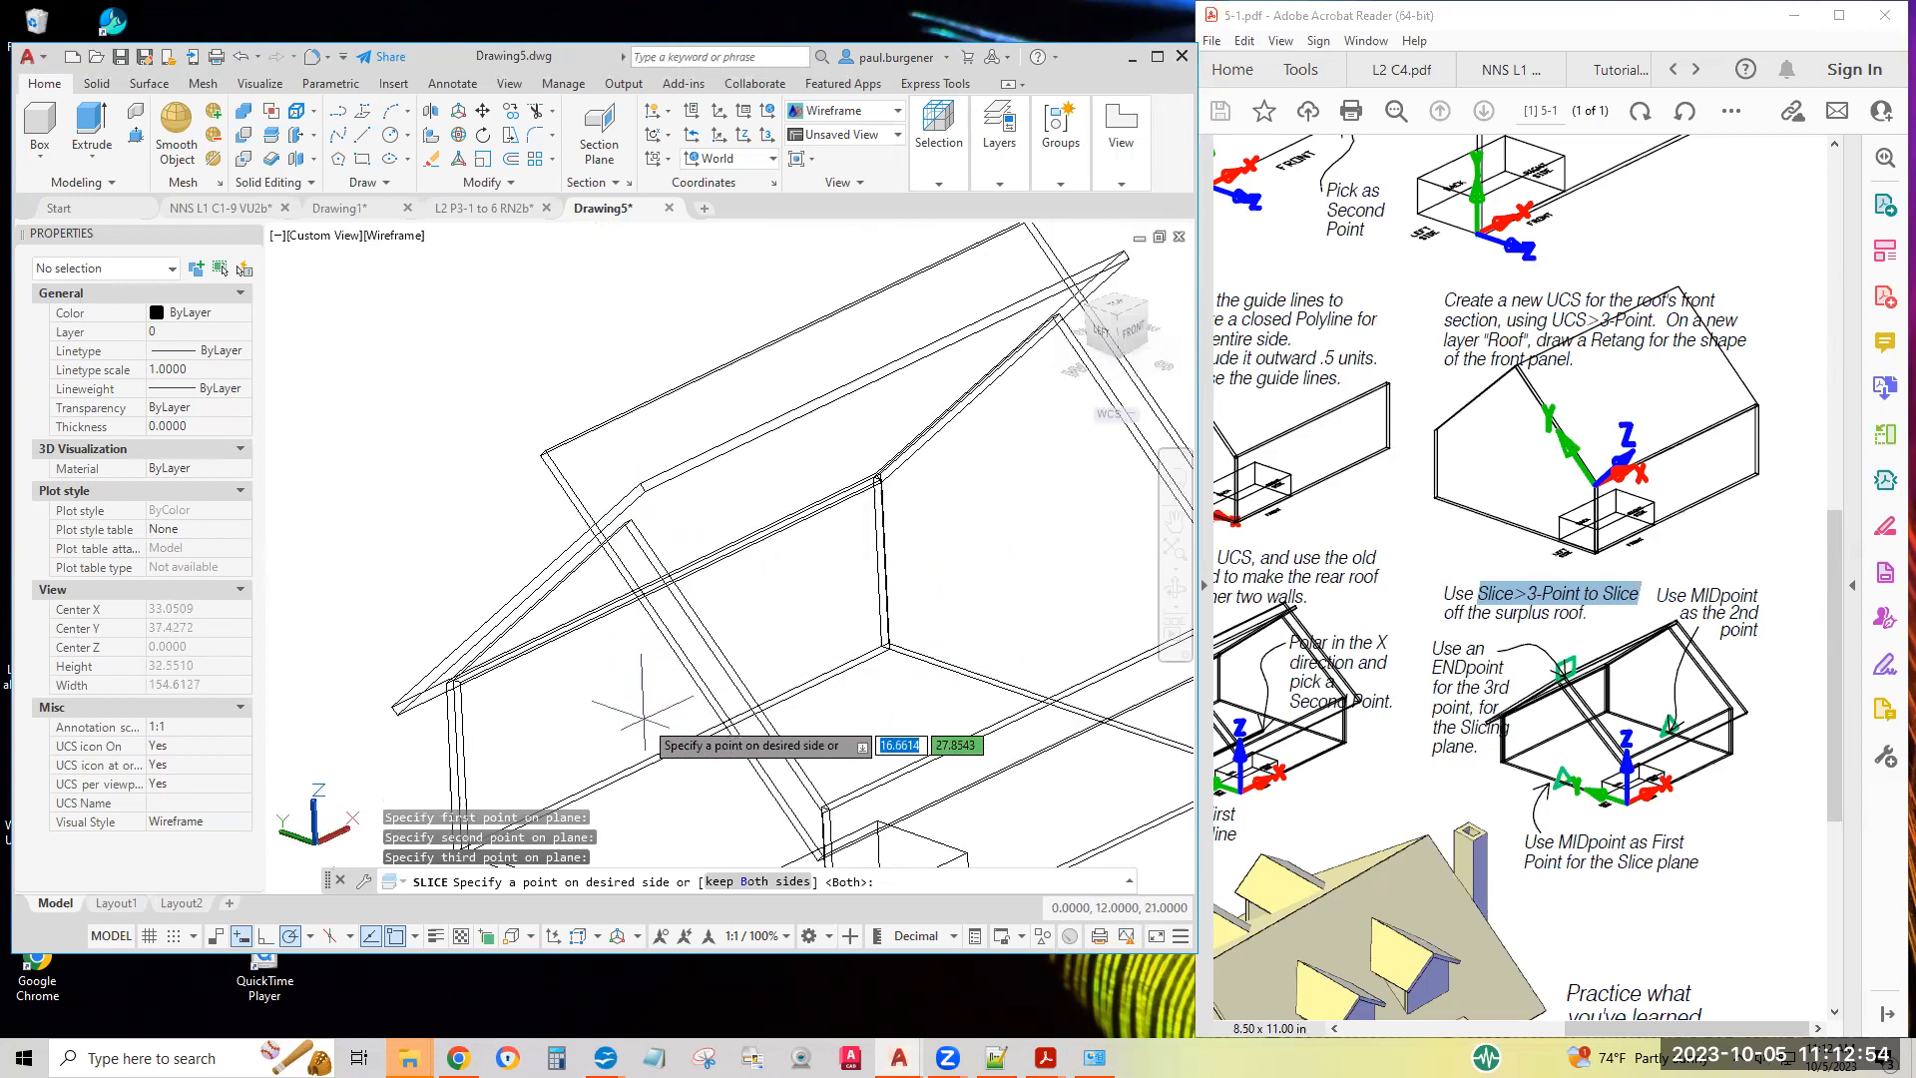
{"action": "scroll", "coordinate": [639, 760], "scroll_direction": "down", "scroll_amount": 2}
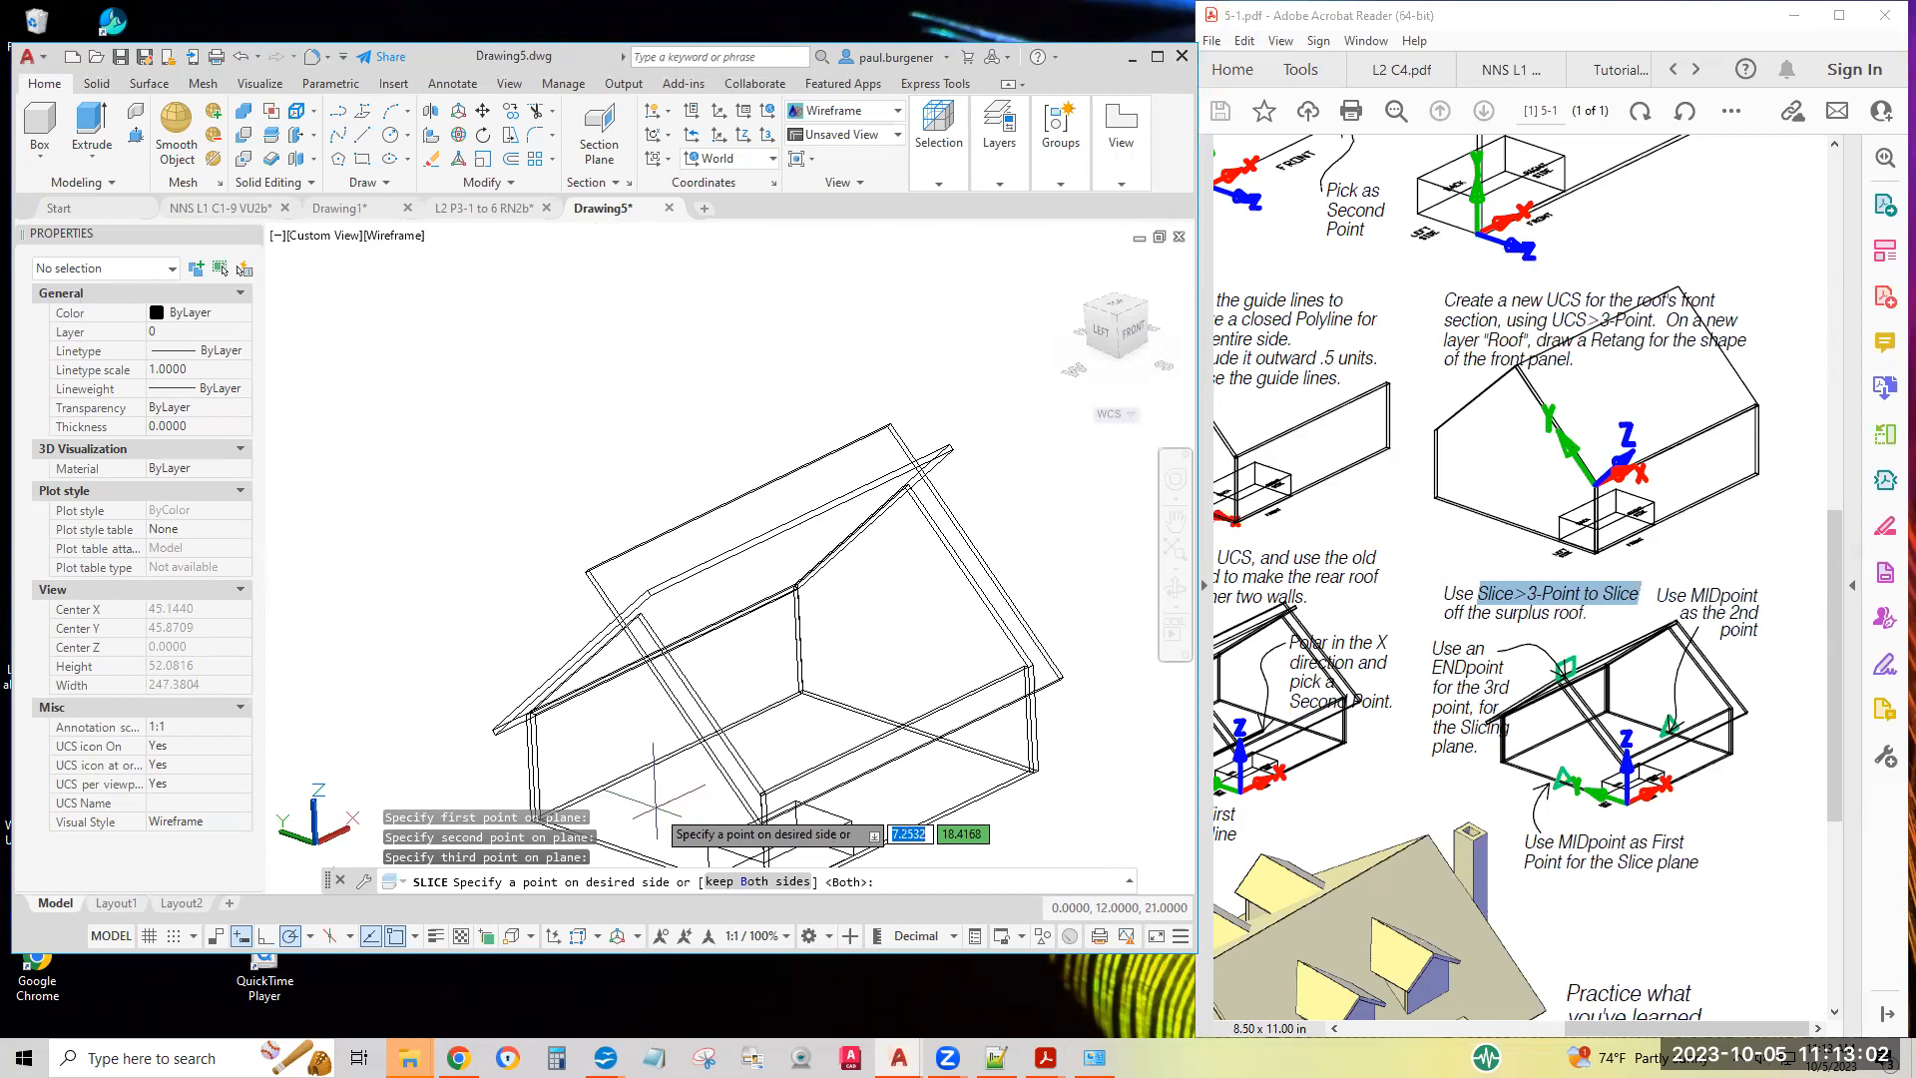
{"action": "left_click", "coordinate": [658, 814]}
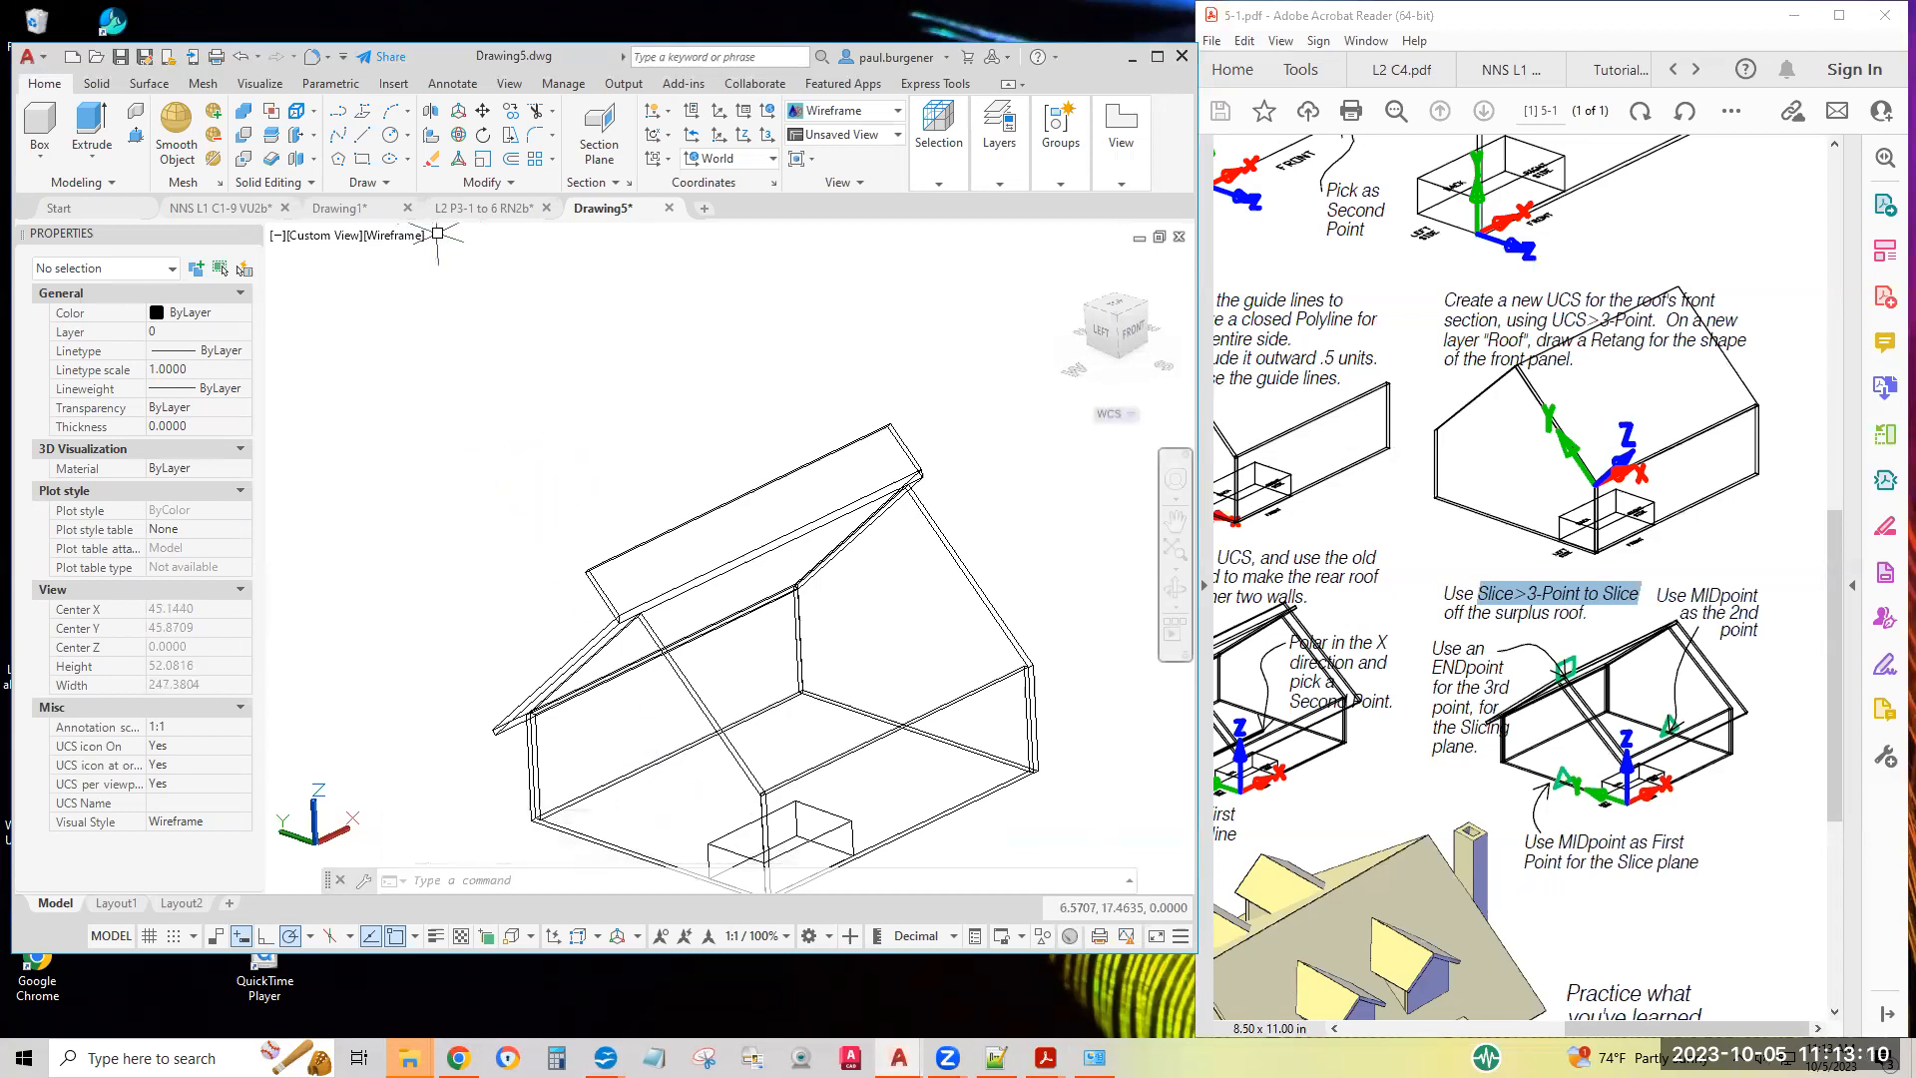
{"action": "key", "text": "ctrl+z"}
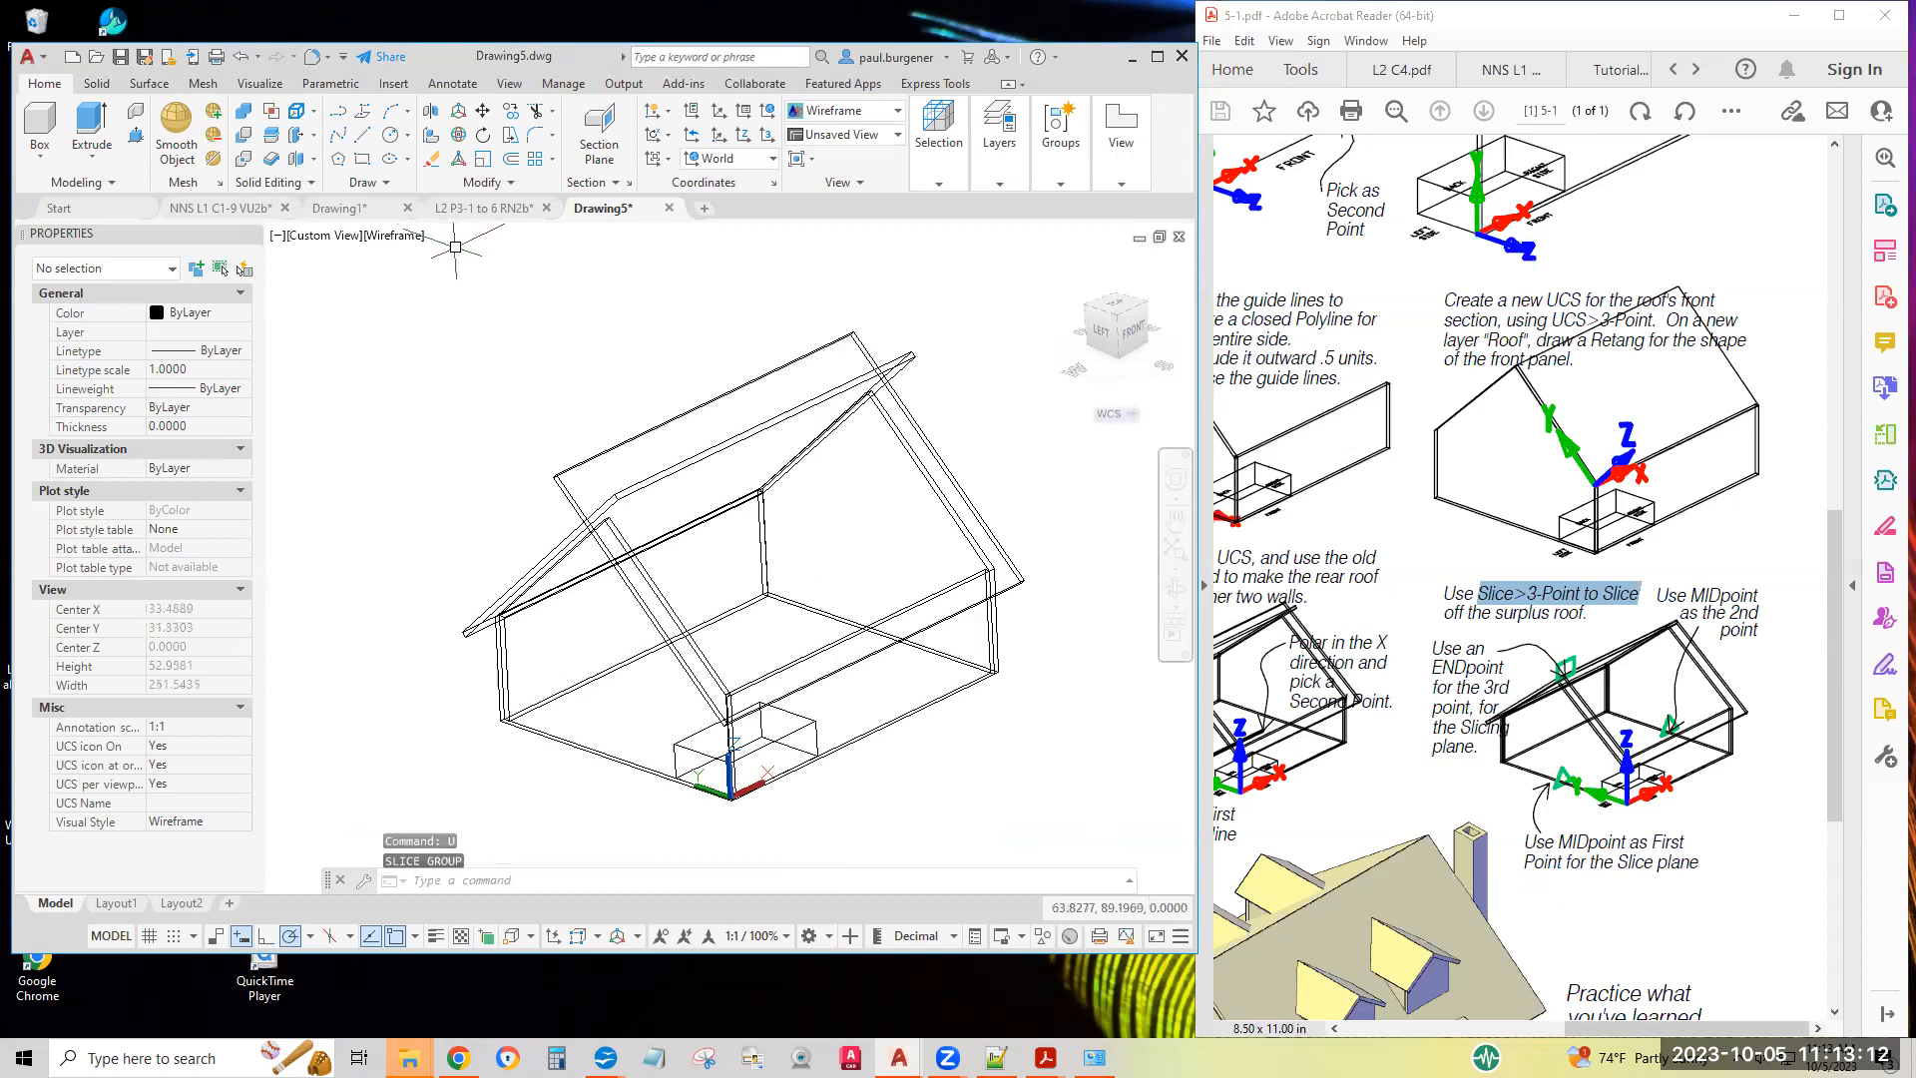
Slice both roof panels with a vertical plane through the base midpoints of the left and right side walls, keeping both sides
{"action": "left_click", "coordinate": [272, 138]}
{"action": "left_click", "coordinate": [691, 483]}
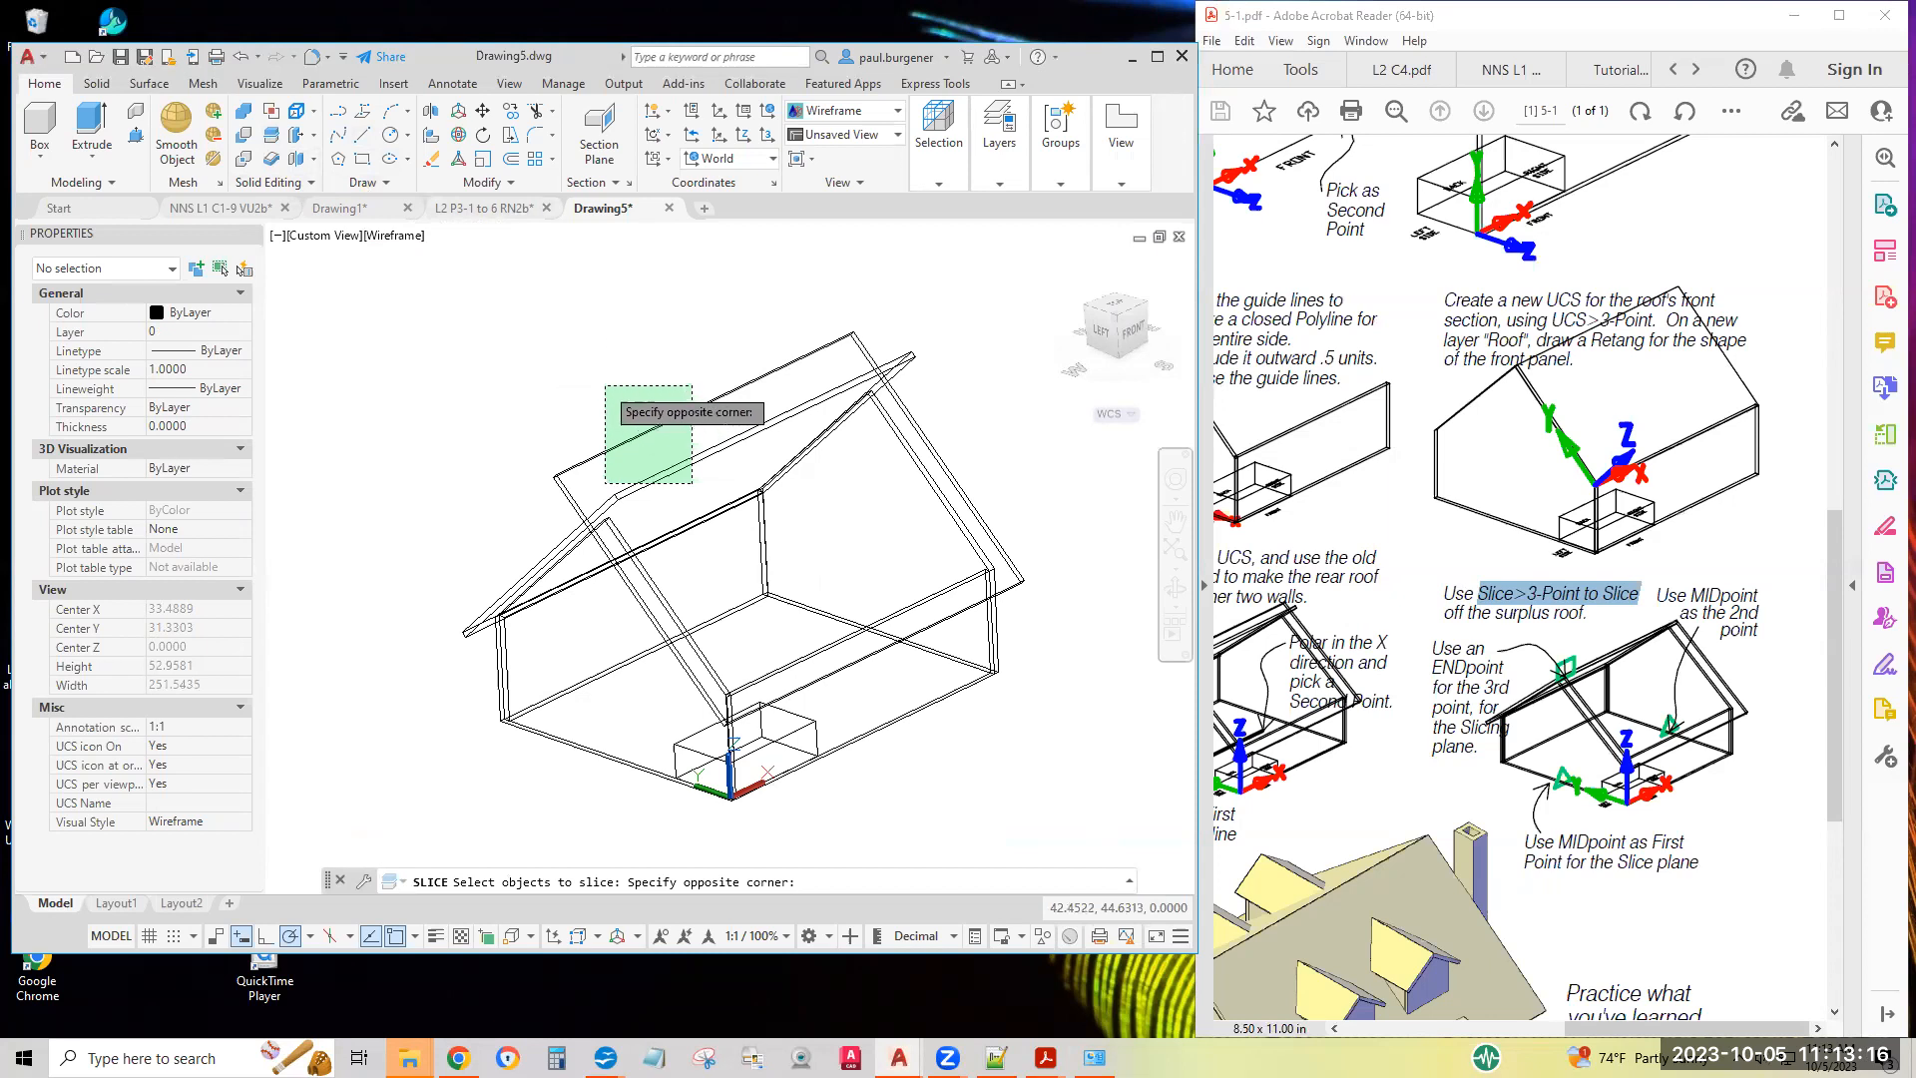
{"action": "left_click", "coordinate": [604, 386]}
{"action": "key", "text": "Return"}
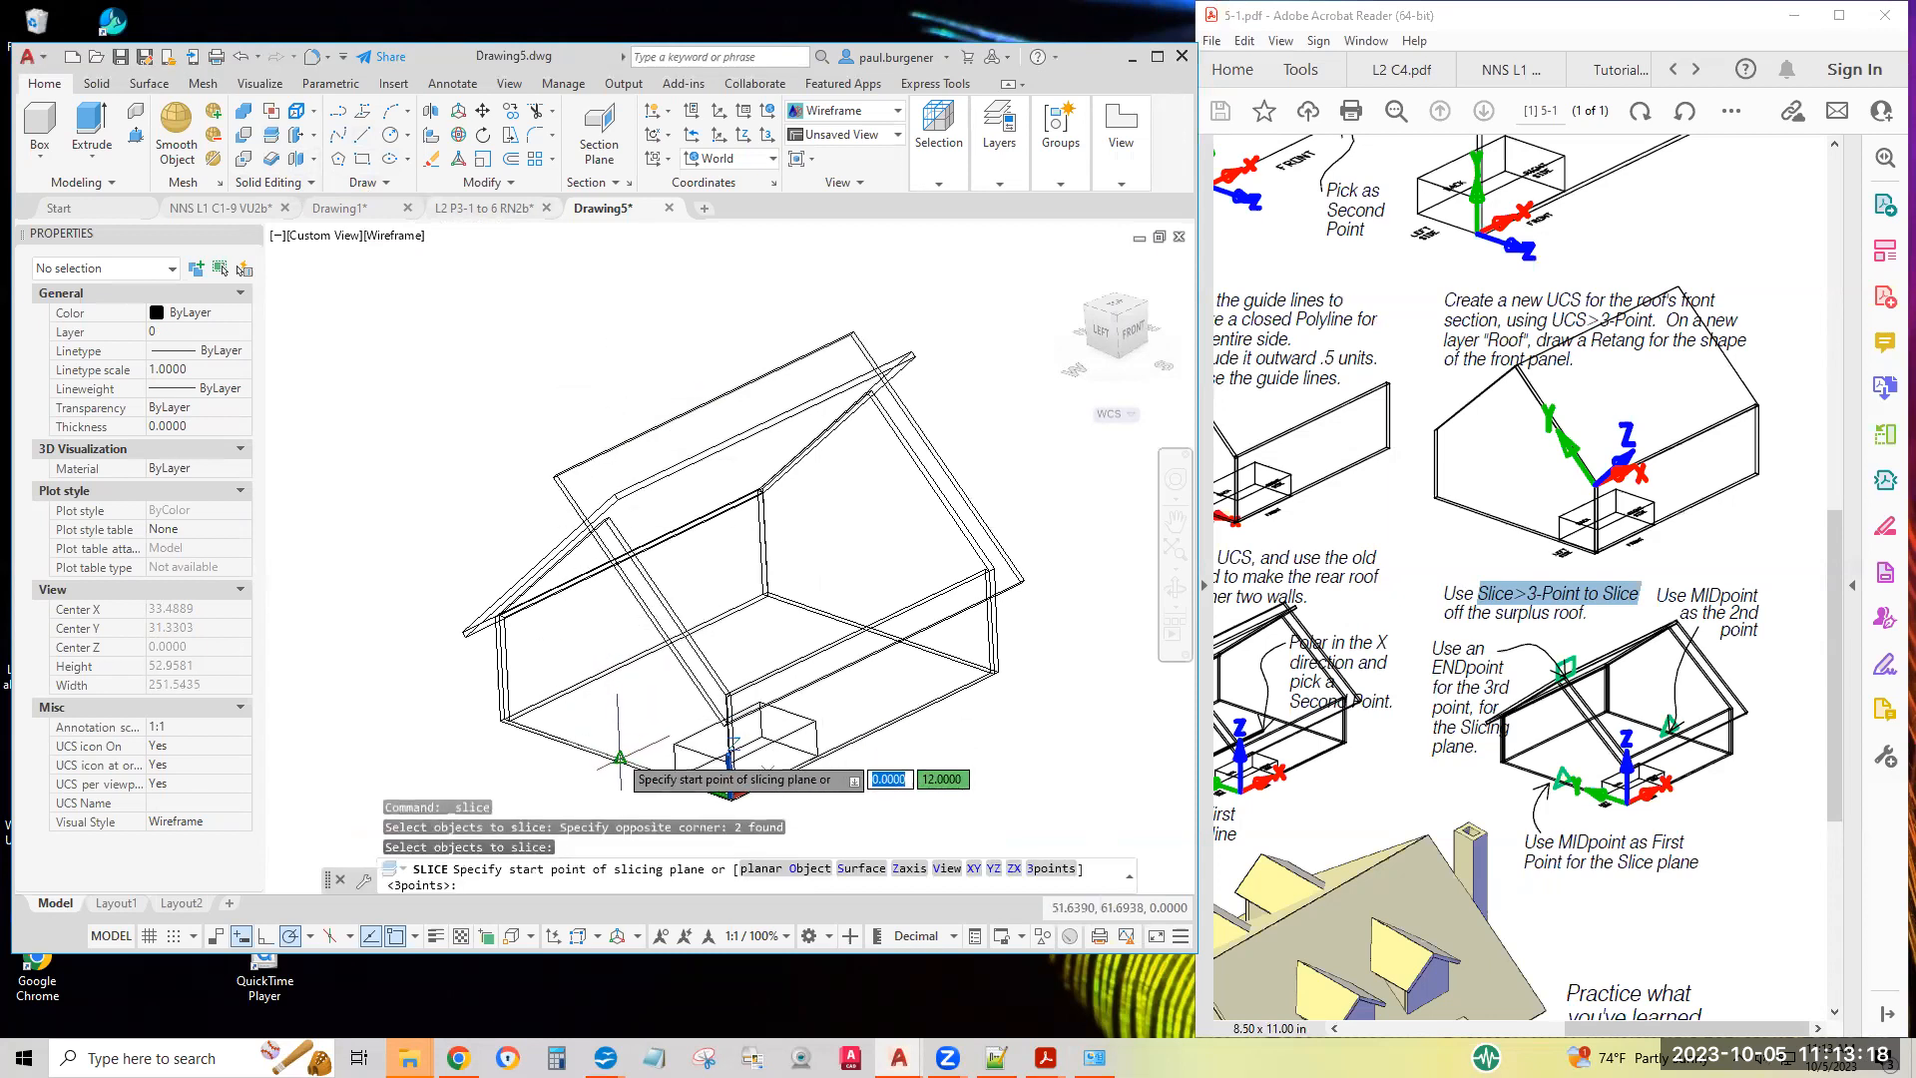
{"action": "left_click", "coordinate": [619, 756]}
{"action": "left_click", "coordinate": [838, 613]}
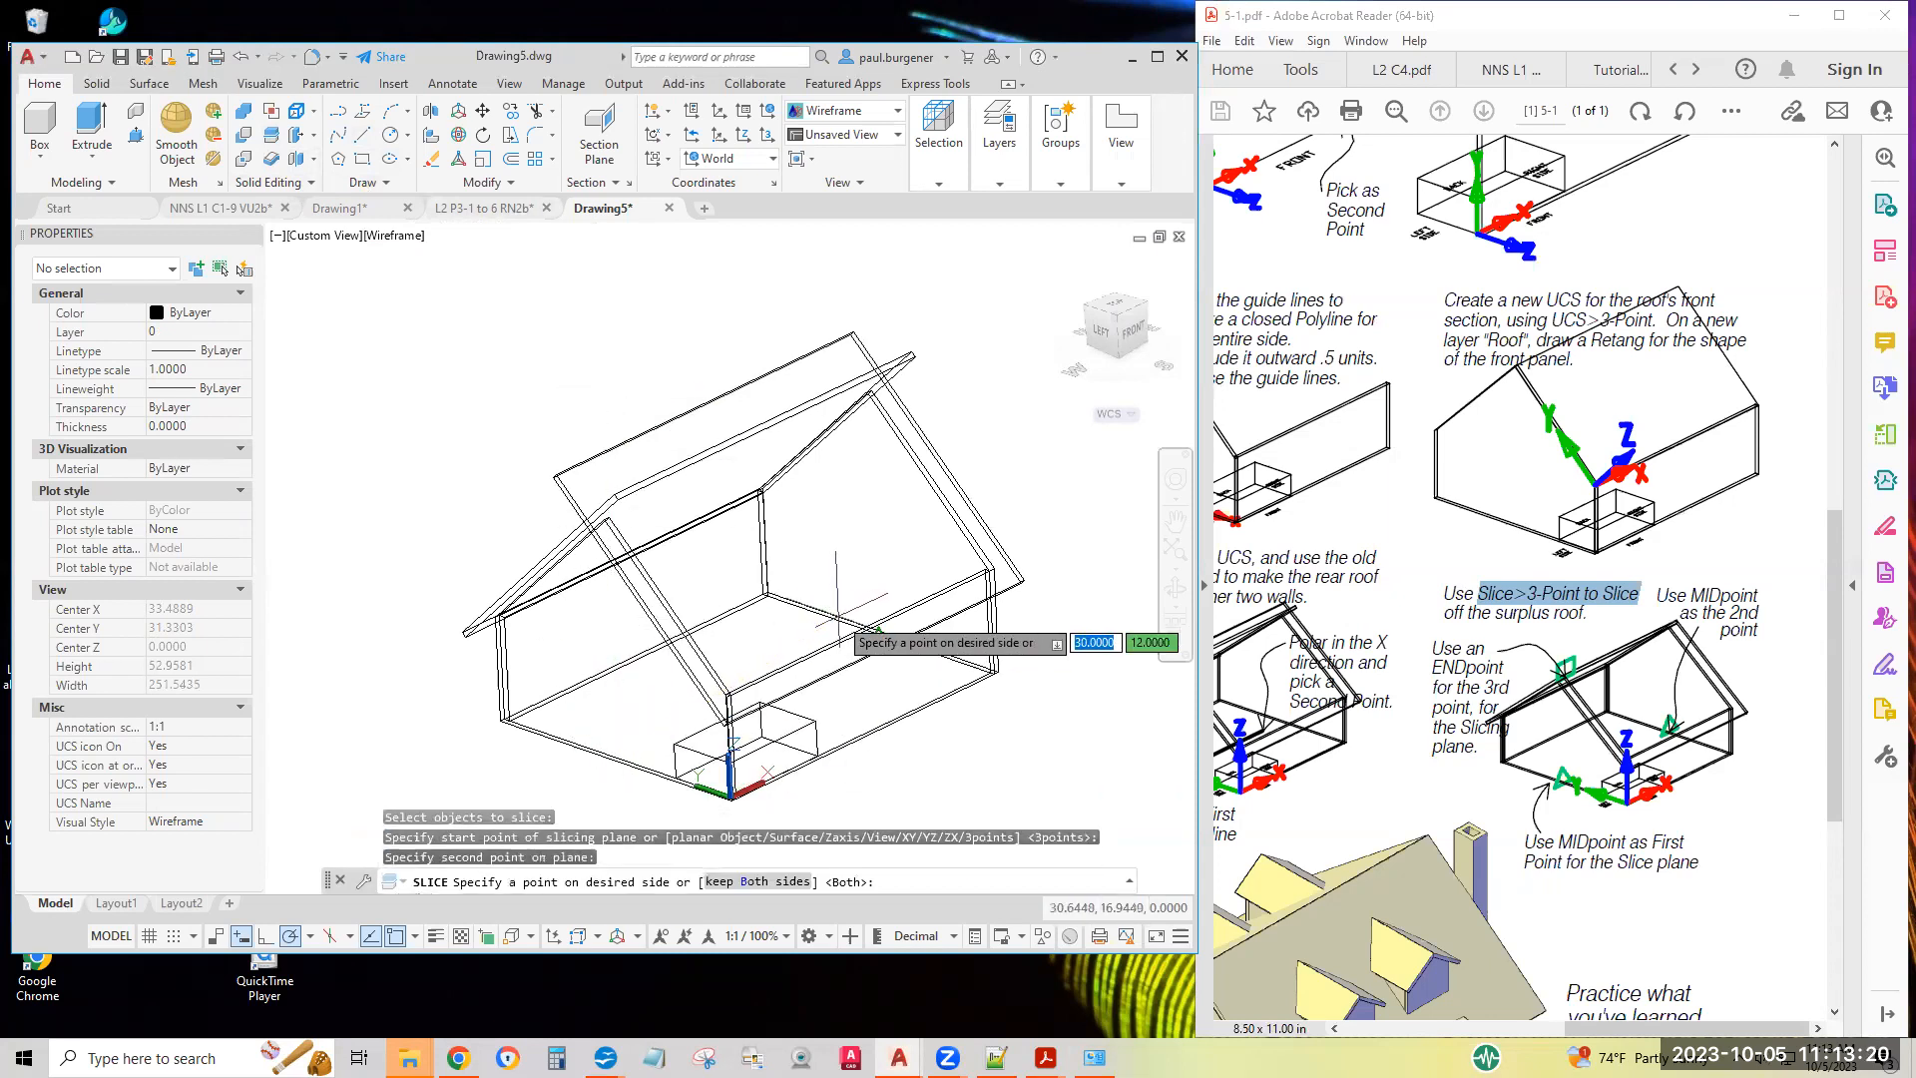
{"action": "scroll", "coordinate": [814, 517], "scroll_direction": "up", "scroll_amount": 6}
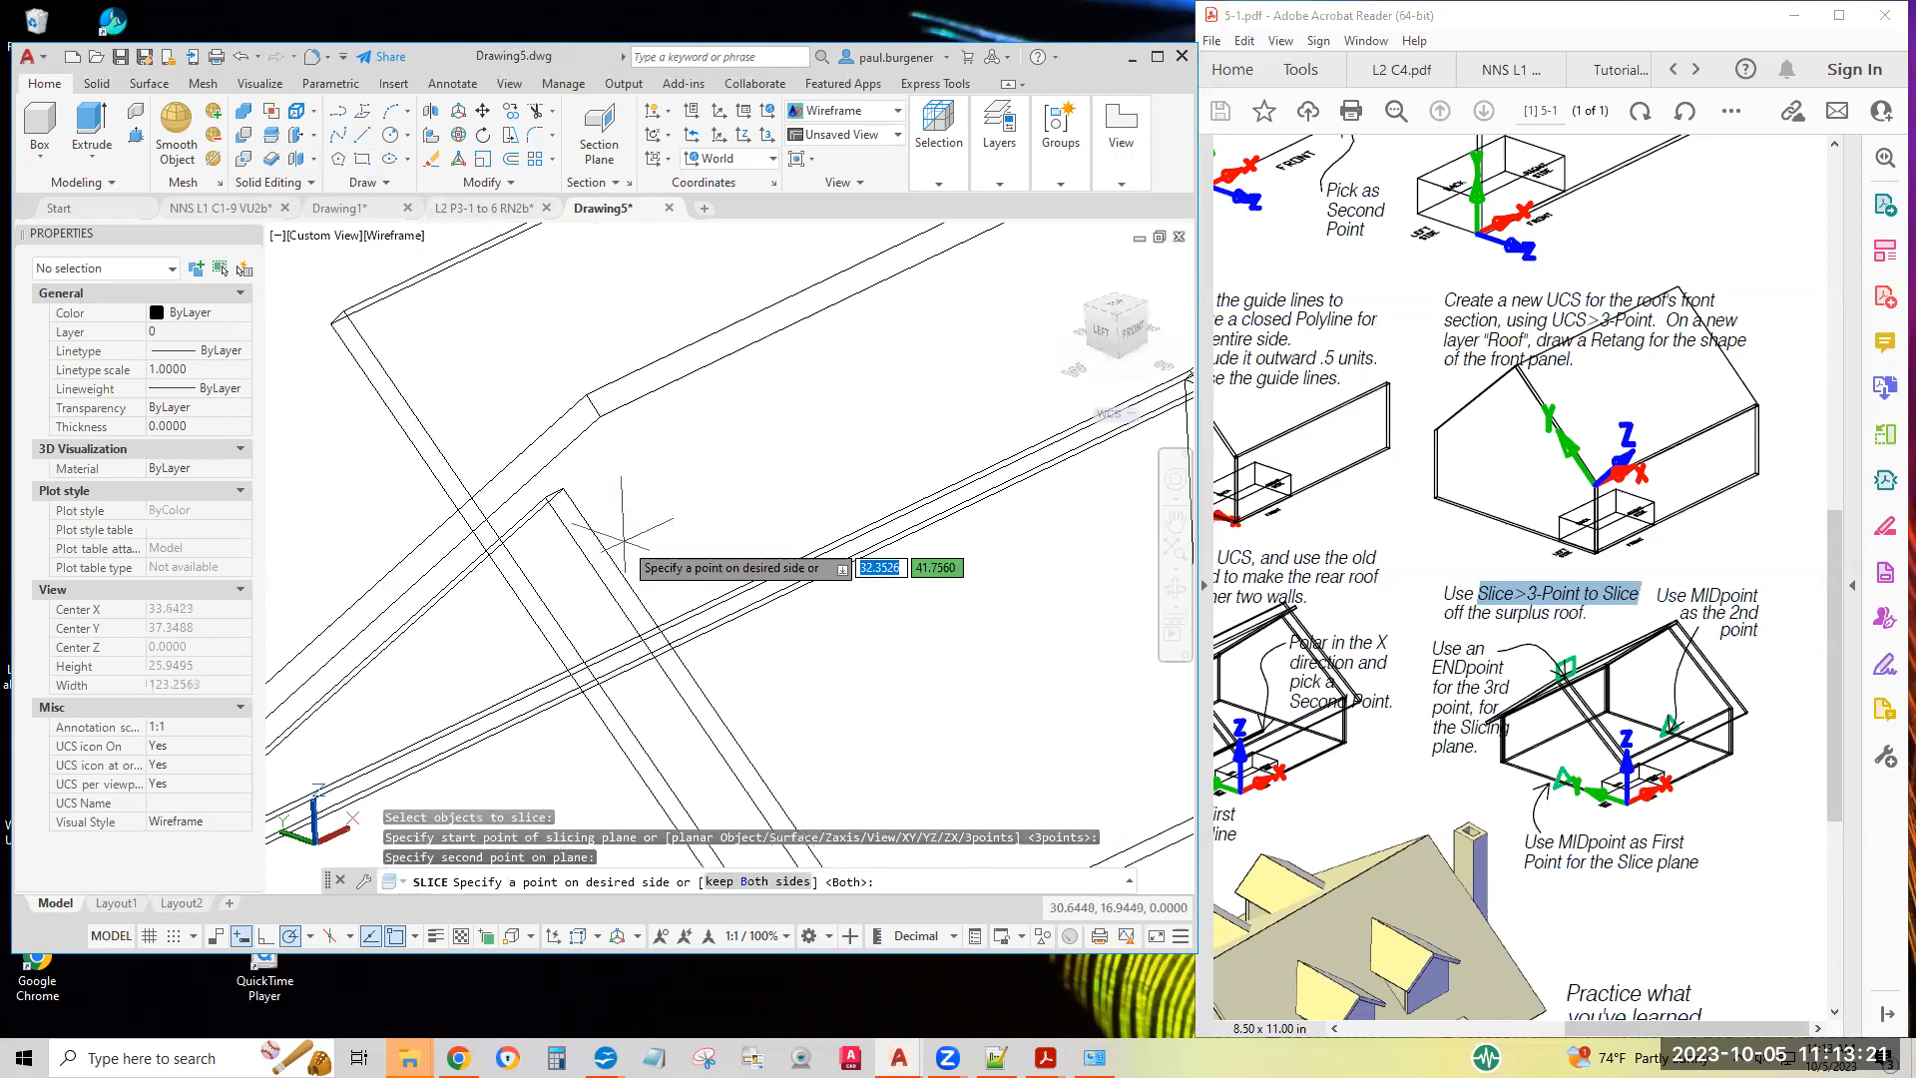
{"action": "left_click", "coordinate": [561, 488]}
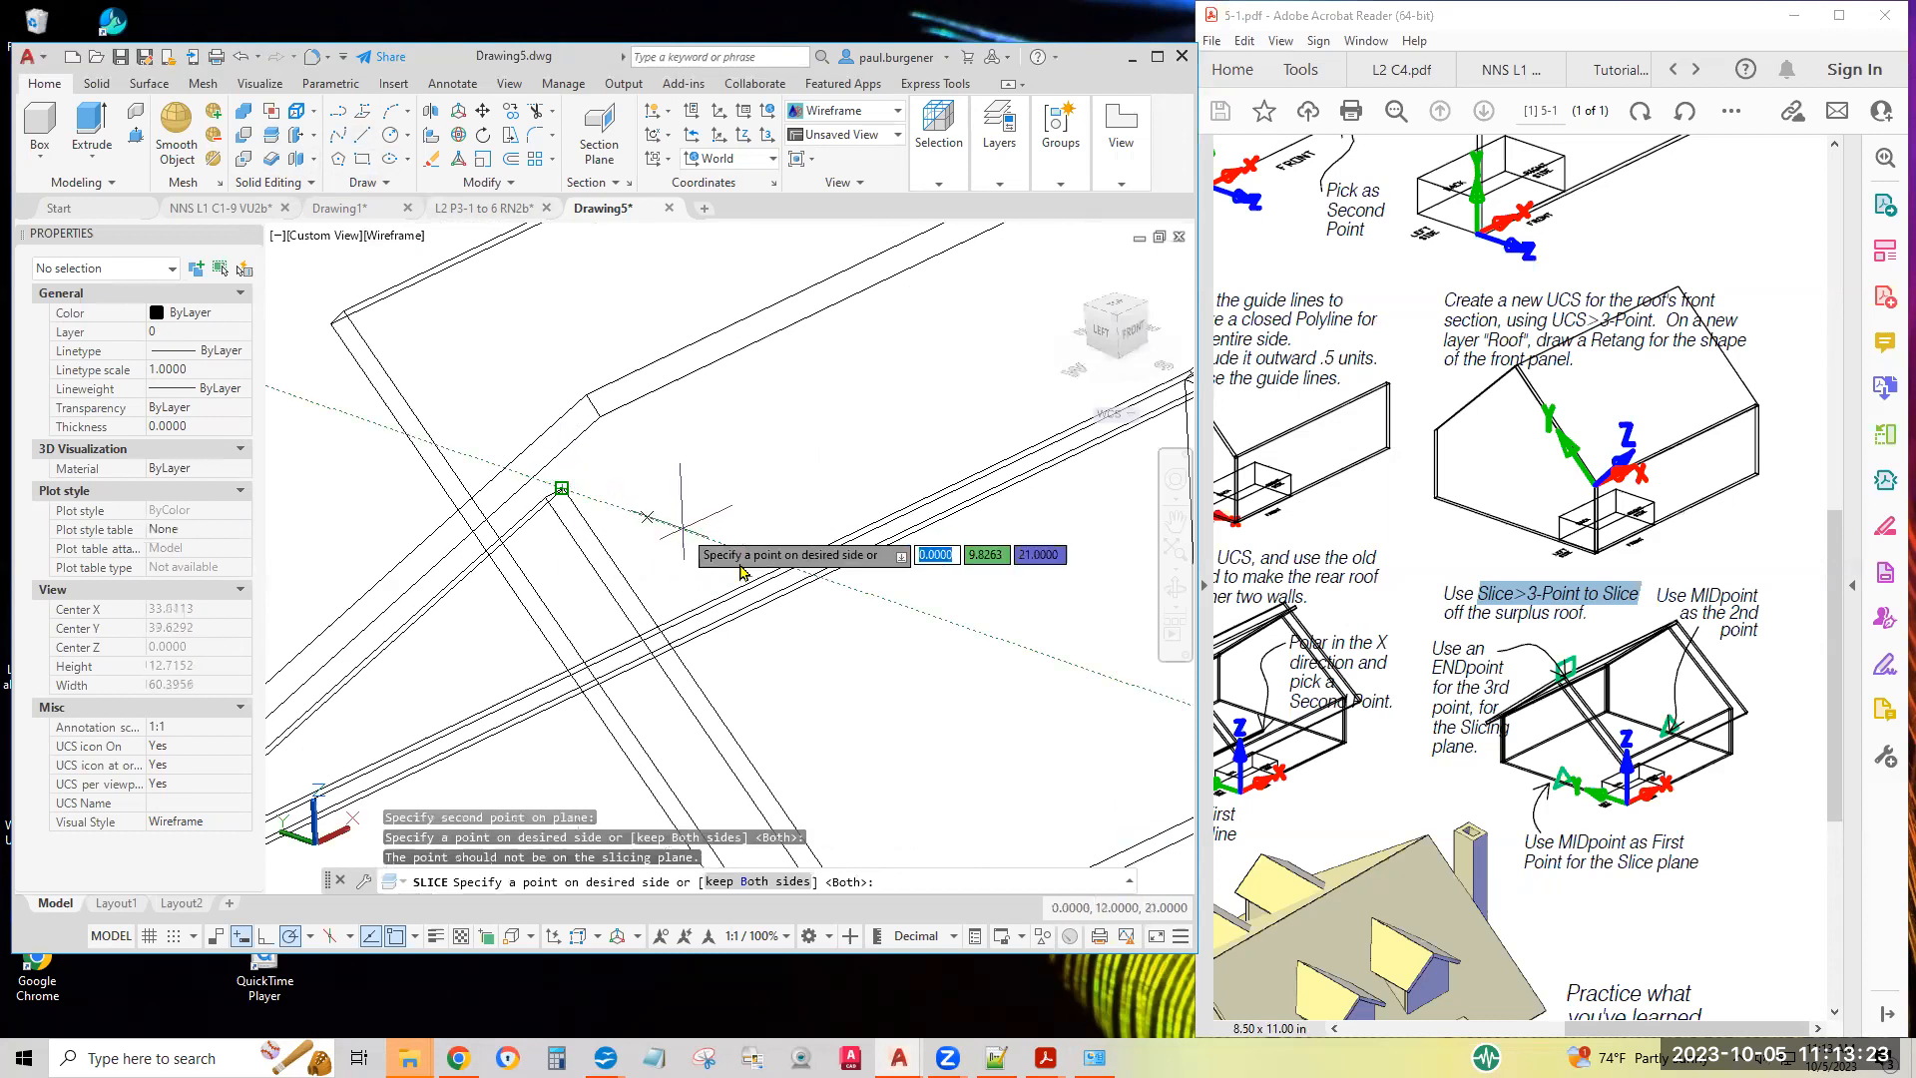
{"action": "left_click", "coordinate": [864, 818]}
{"action": "scroll", "coordinate": [899, 691], "scroll_direction": "down", "scroll_amount": 2}
{"action": "scroll", "coordinate": [899, 691], "scroll_direction": "down", "scroll_amount": 4}
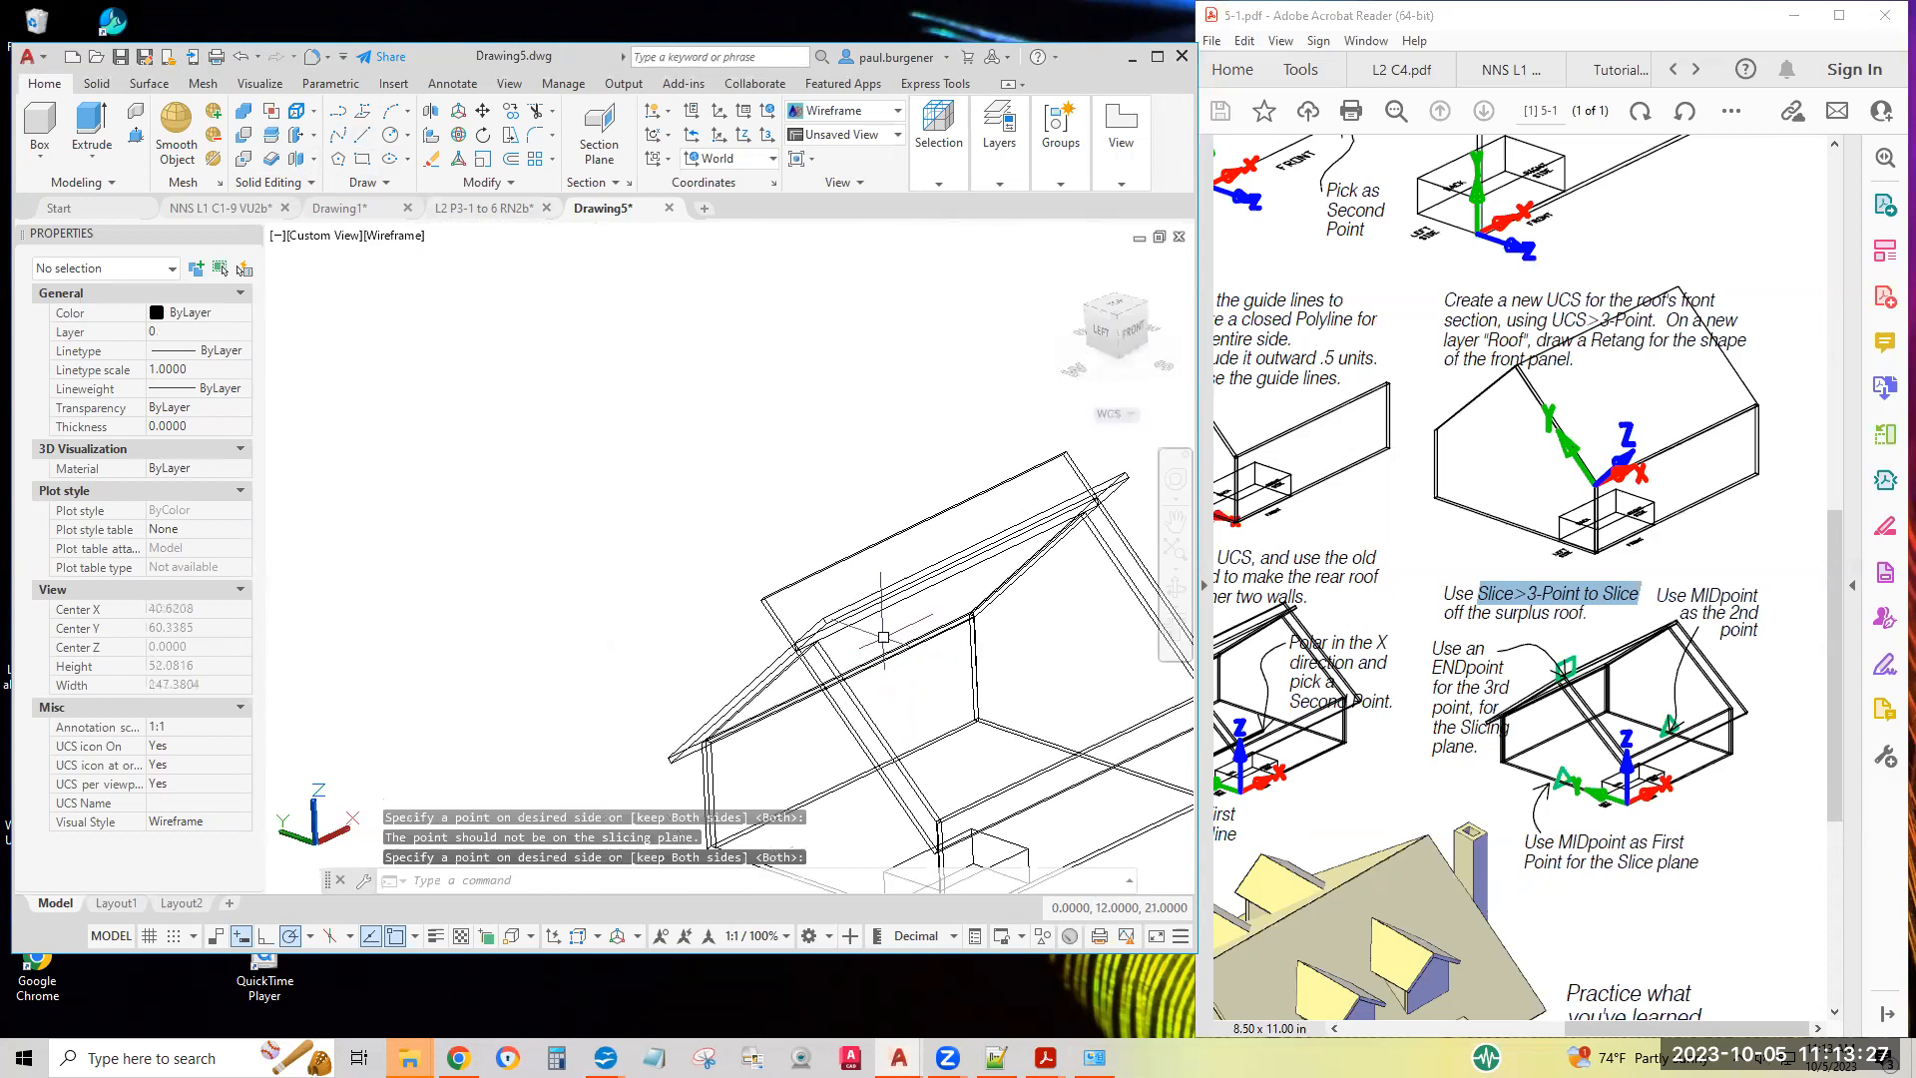
Erase the two surplus roof pieces that extend above the ridge
{"action": "left_click", "coordinate": [431, 159]}
{"action": "left_click", "coordinate": [686, 349]}
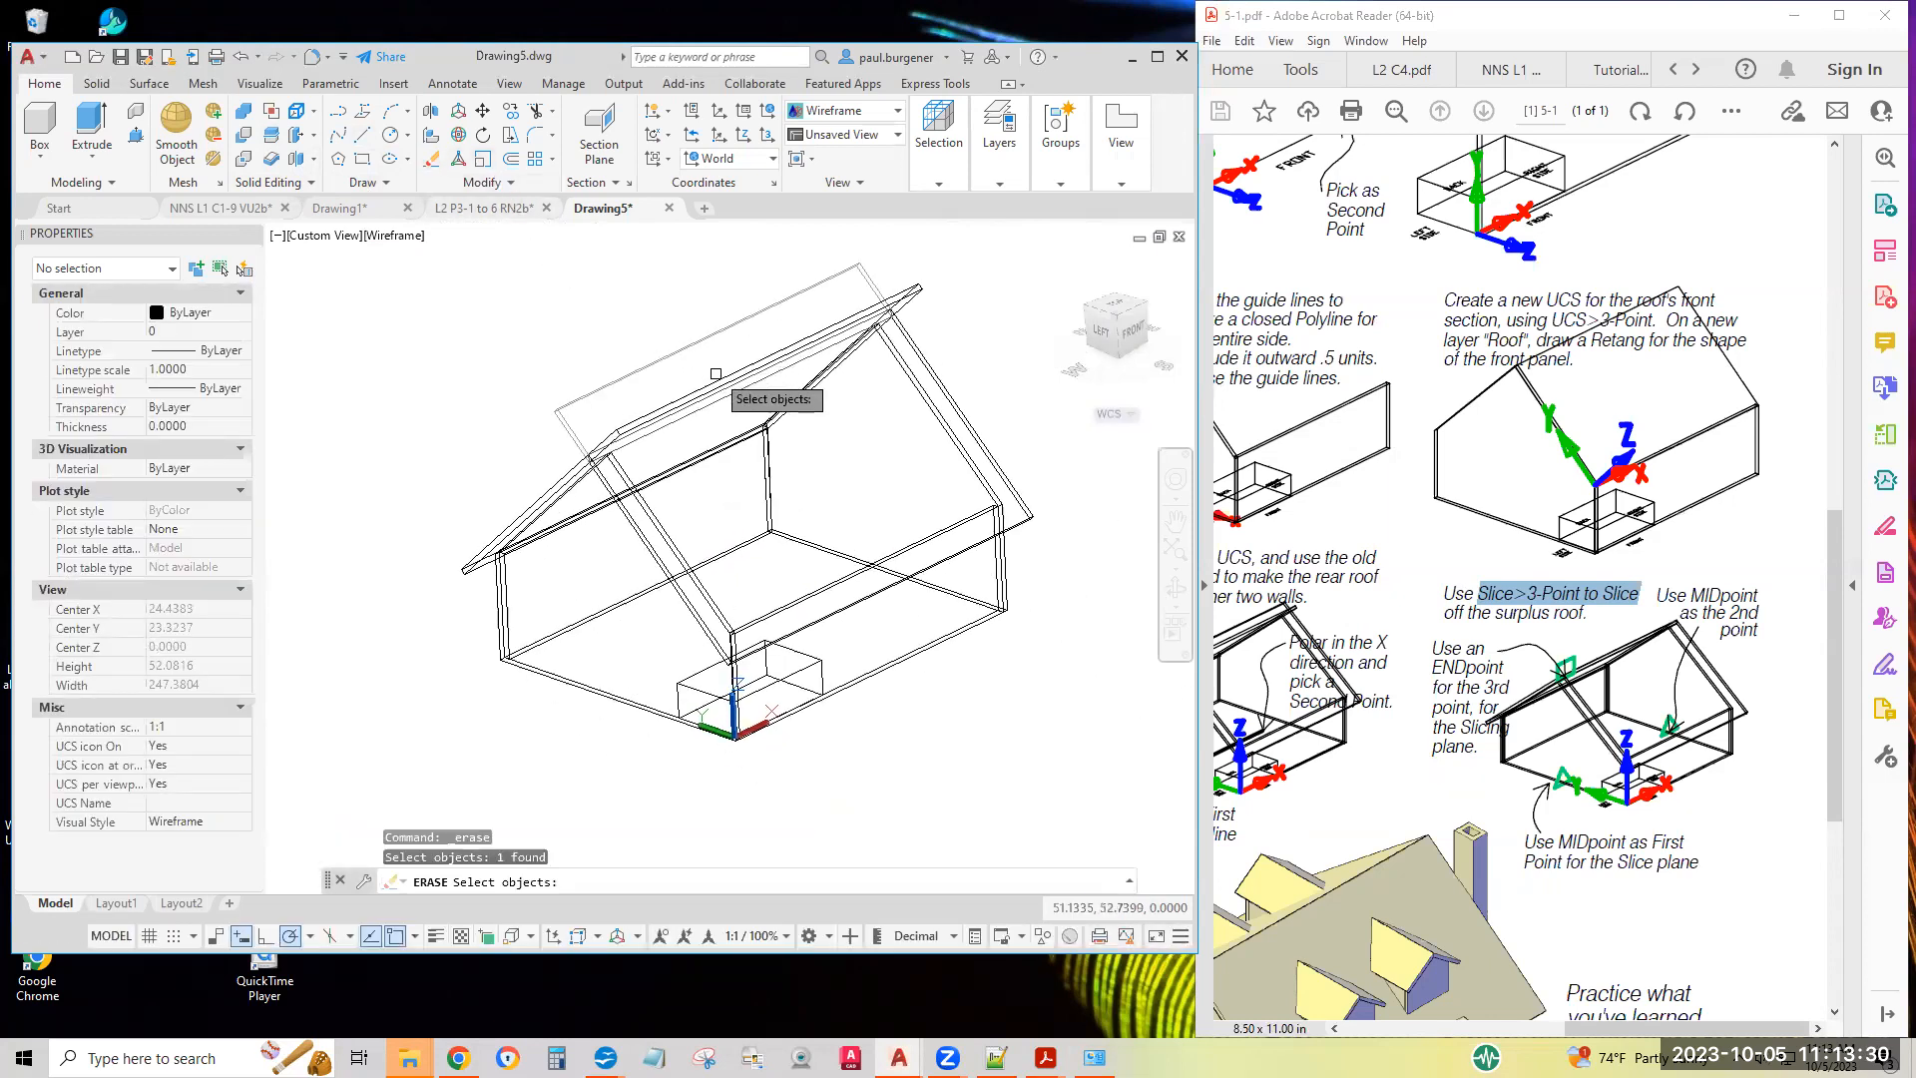
{"action": "left_click", "coordinate": [888, 330]}
{"action": "key", "text": "Return"}
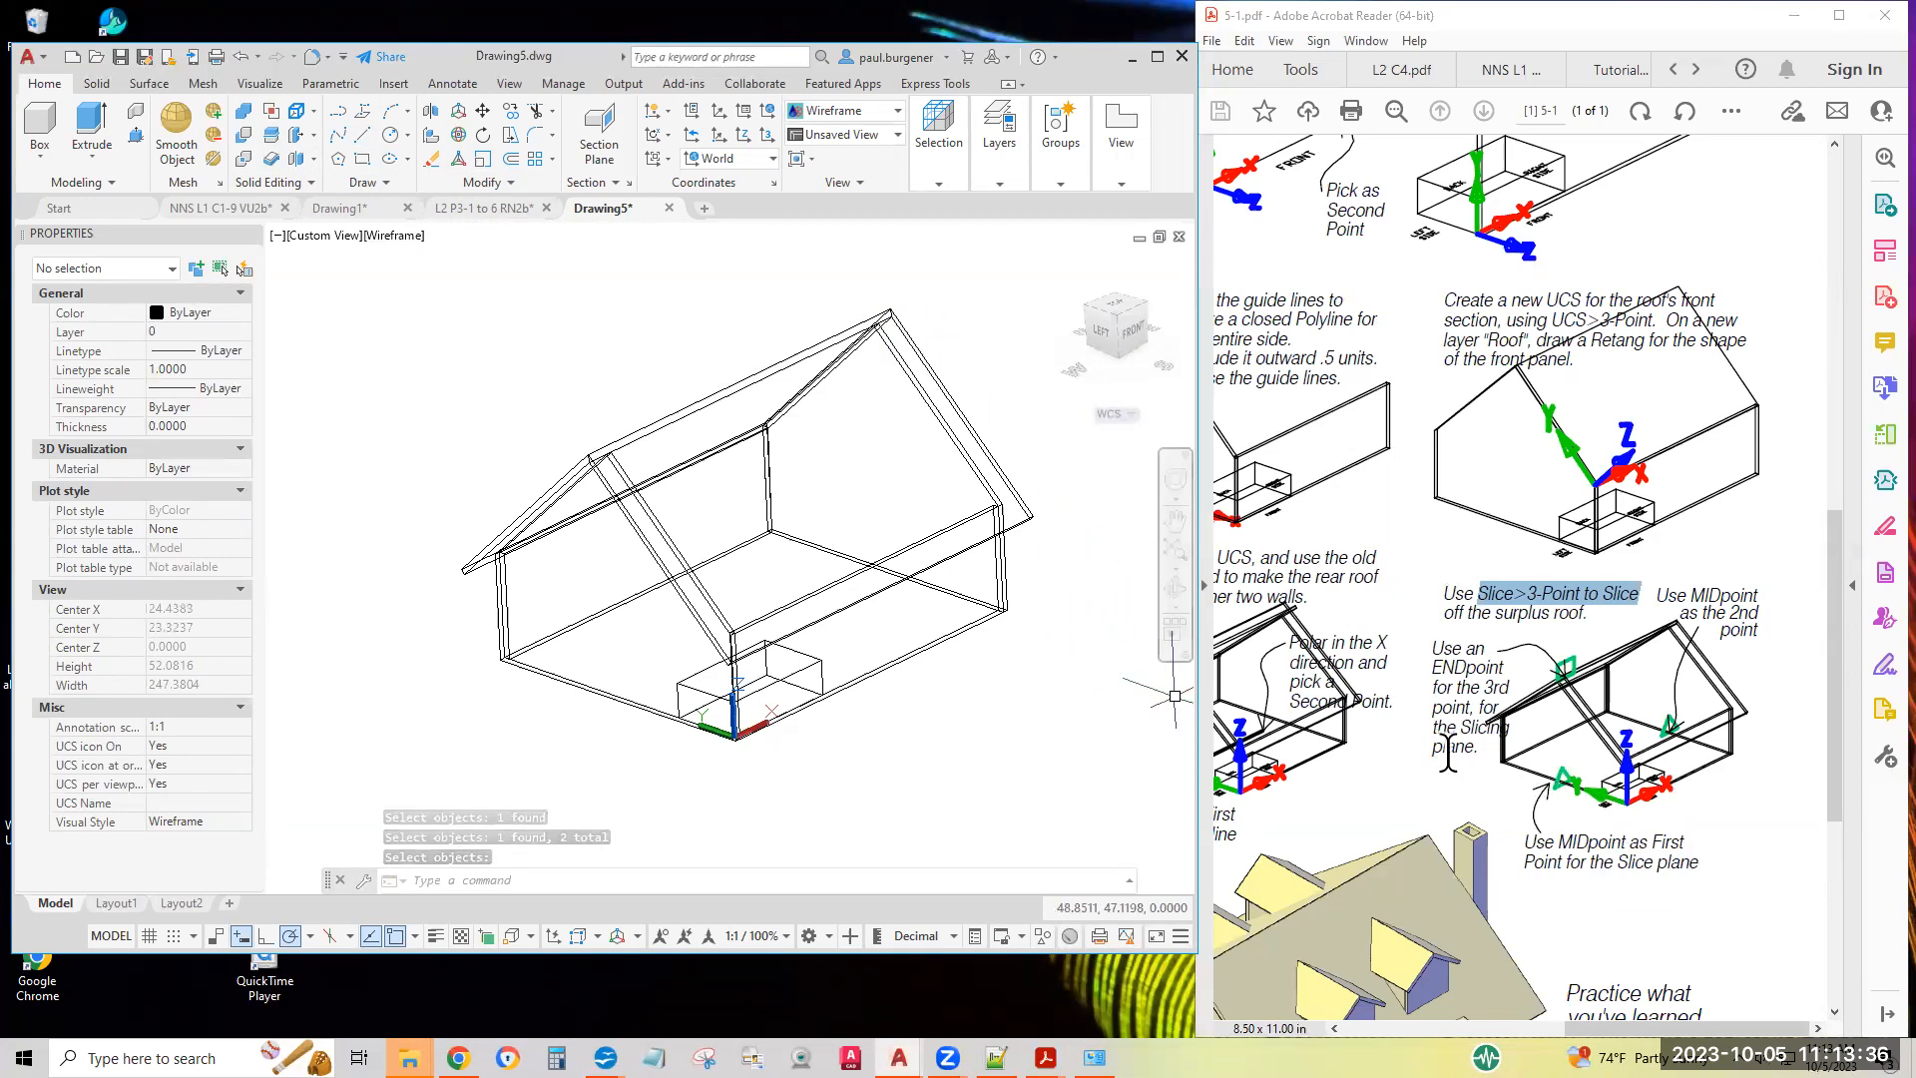
Show the finished house picture on the sheet and set the model's visual style to Conceptual
{"action": "middle_click_drag", "start_coordinate": [1417, 761], "coordinate": [1541, 834]}
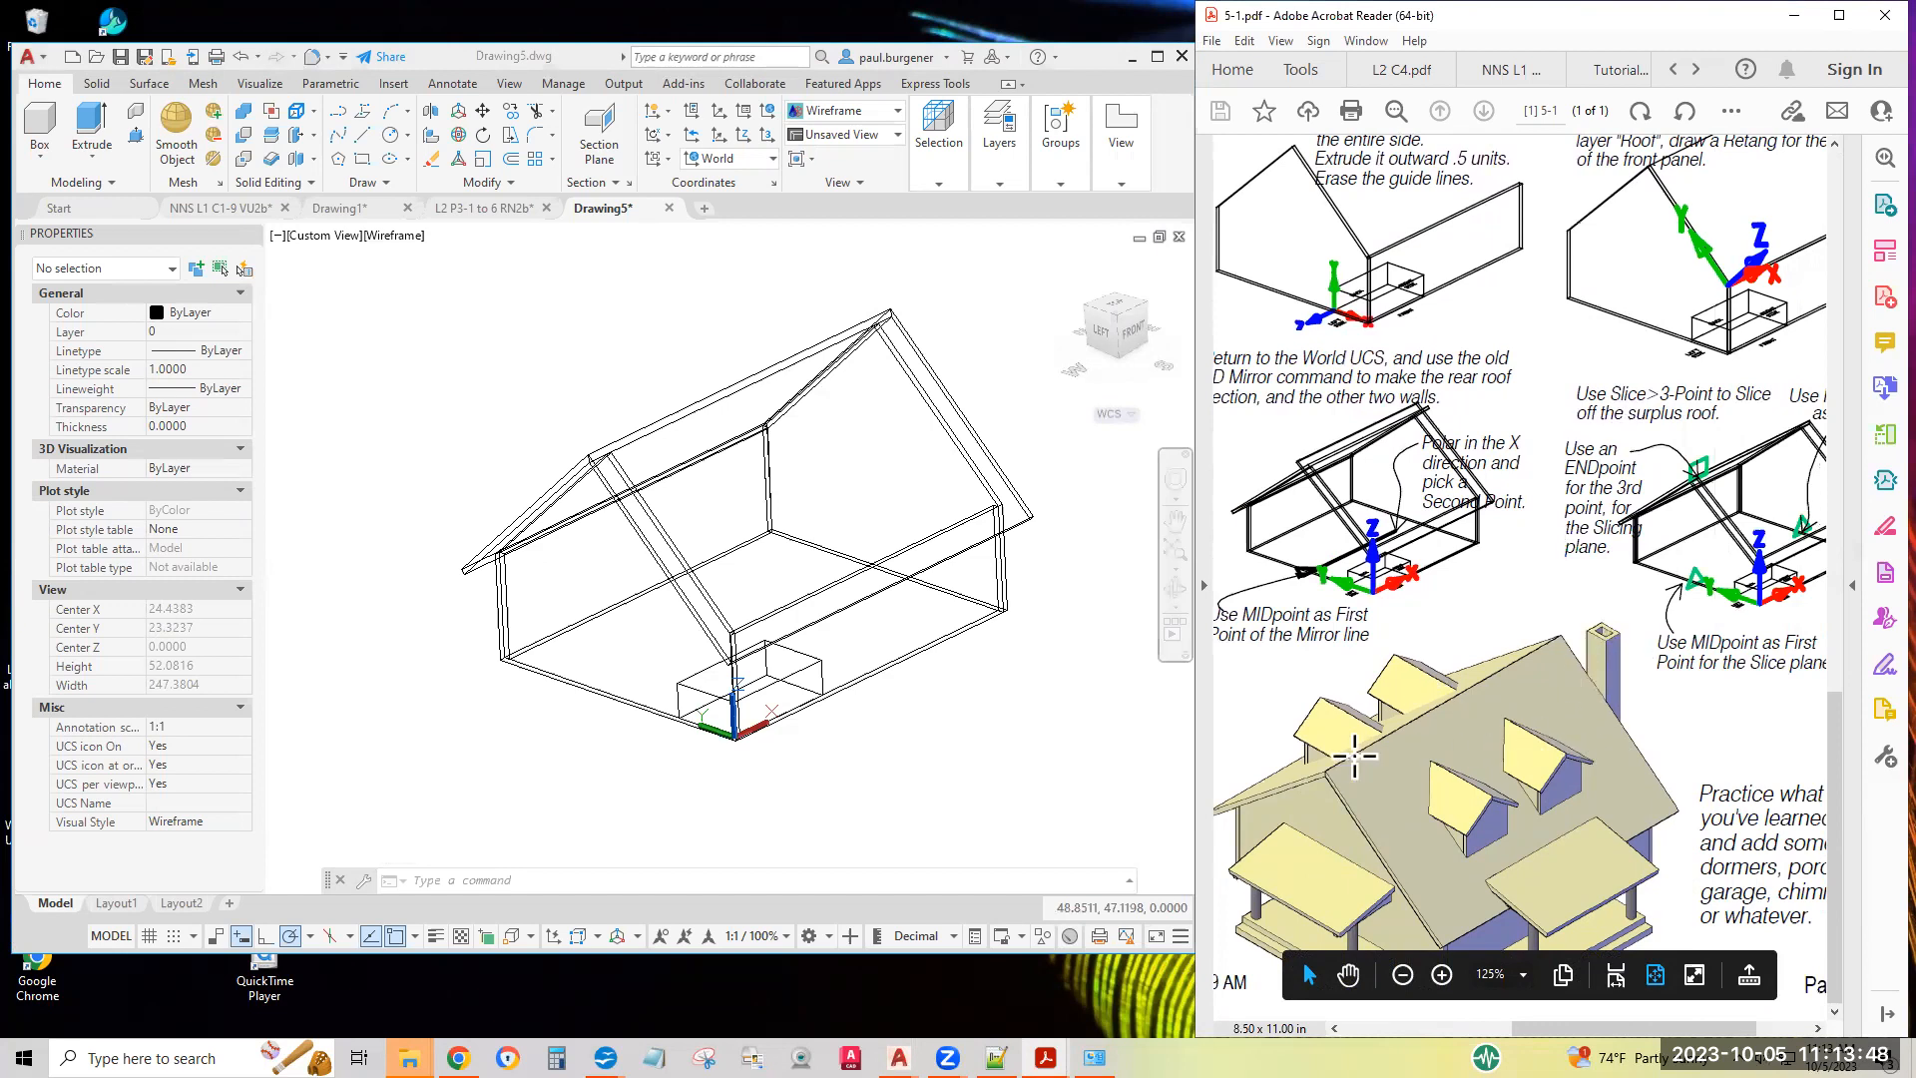
{"action": "left_click", "coordinate": [446, 284]}
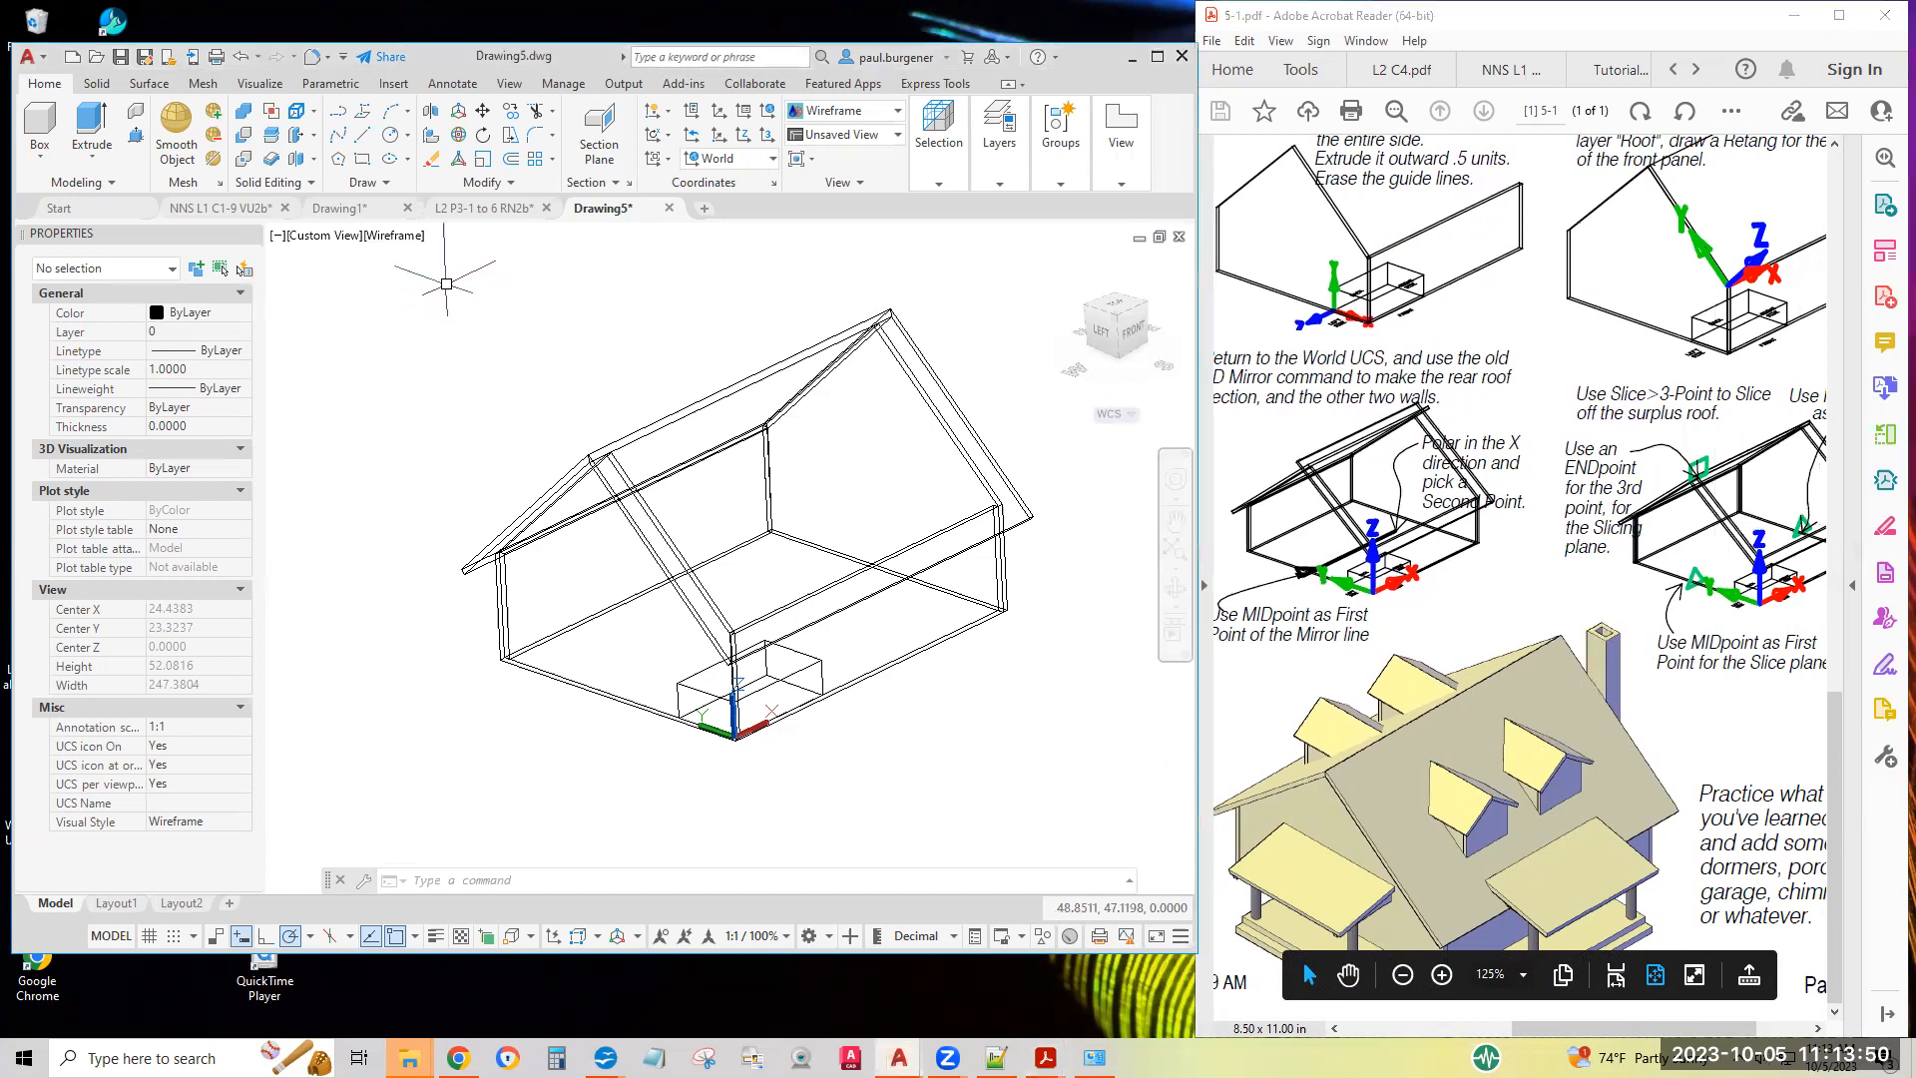
{"action": "left_click", "coordinate": [399, 238]}
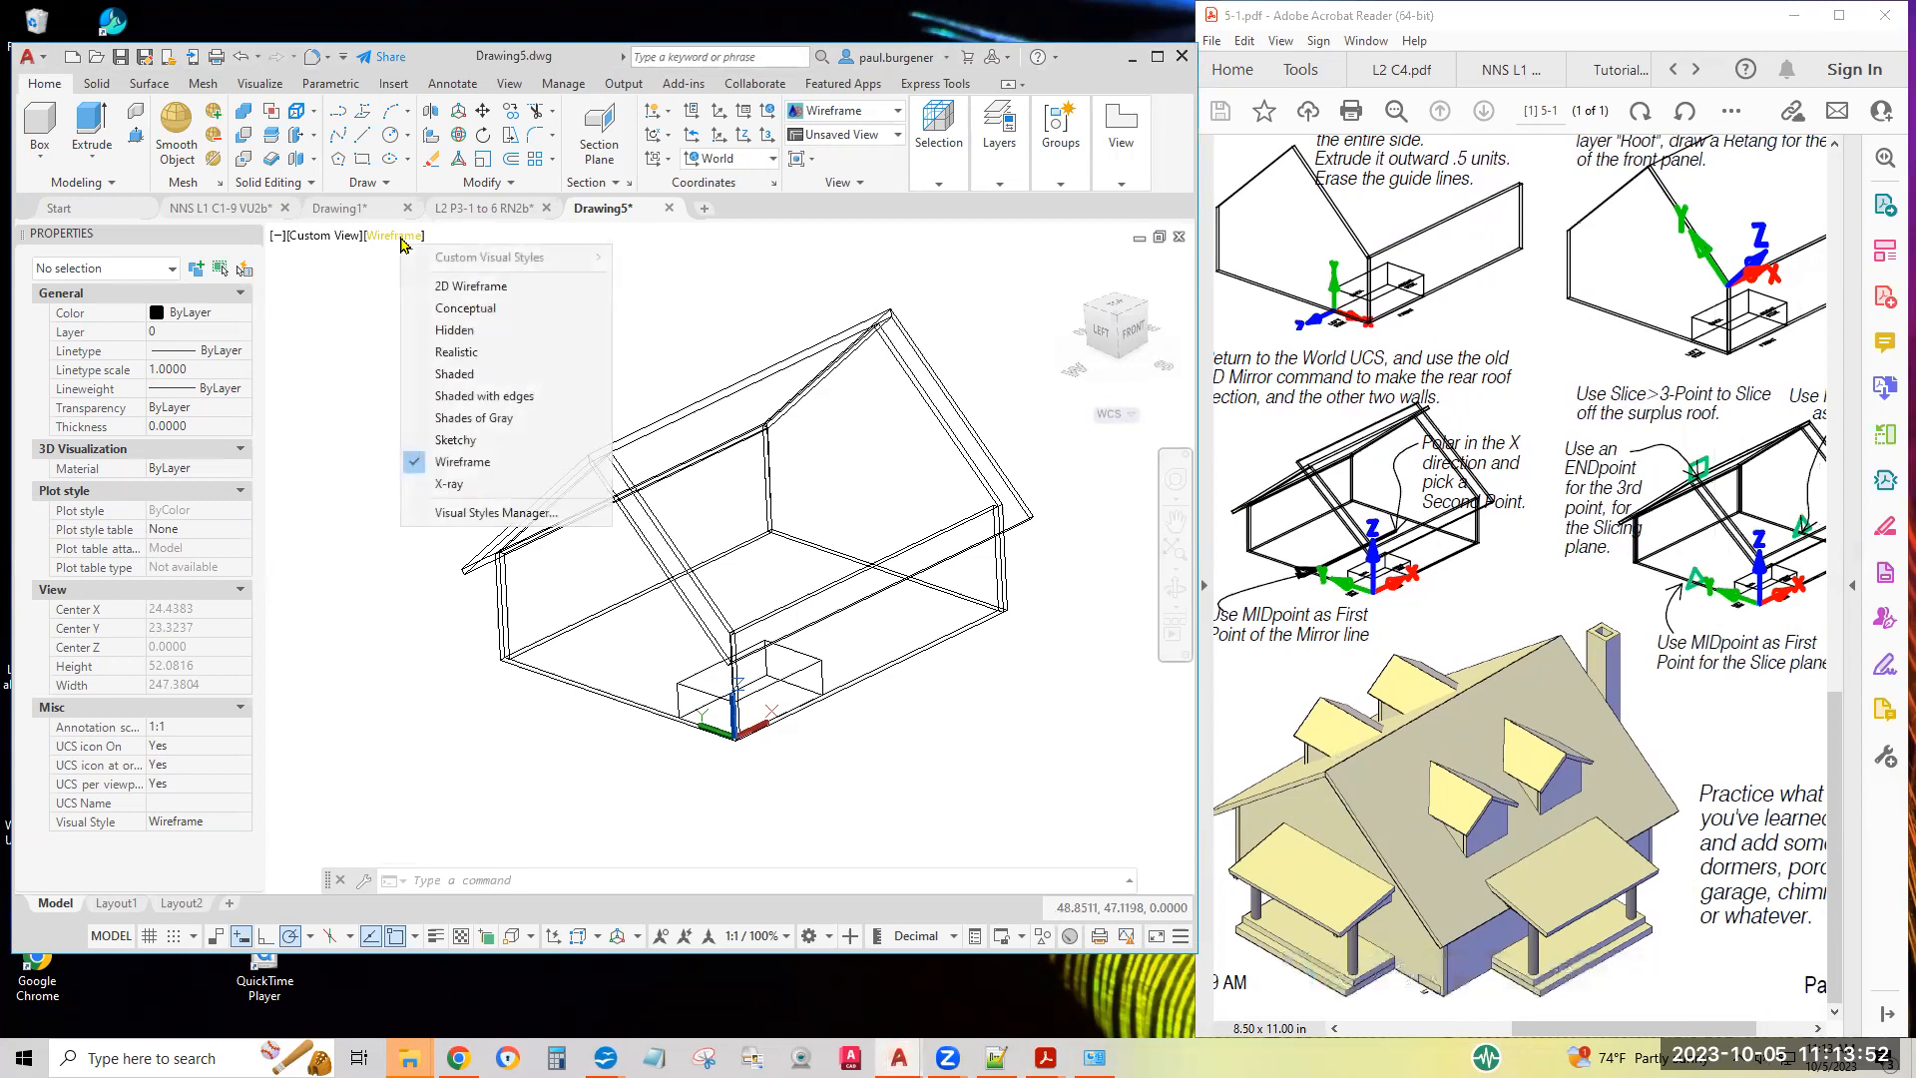
{"action": "left_click", "coordinate": [454, 313]}
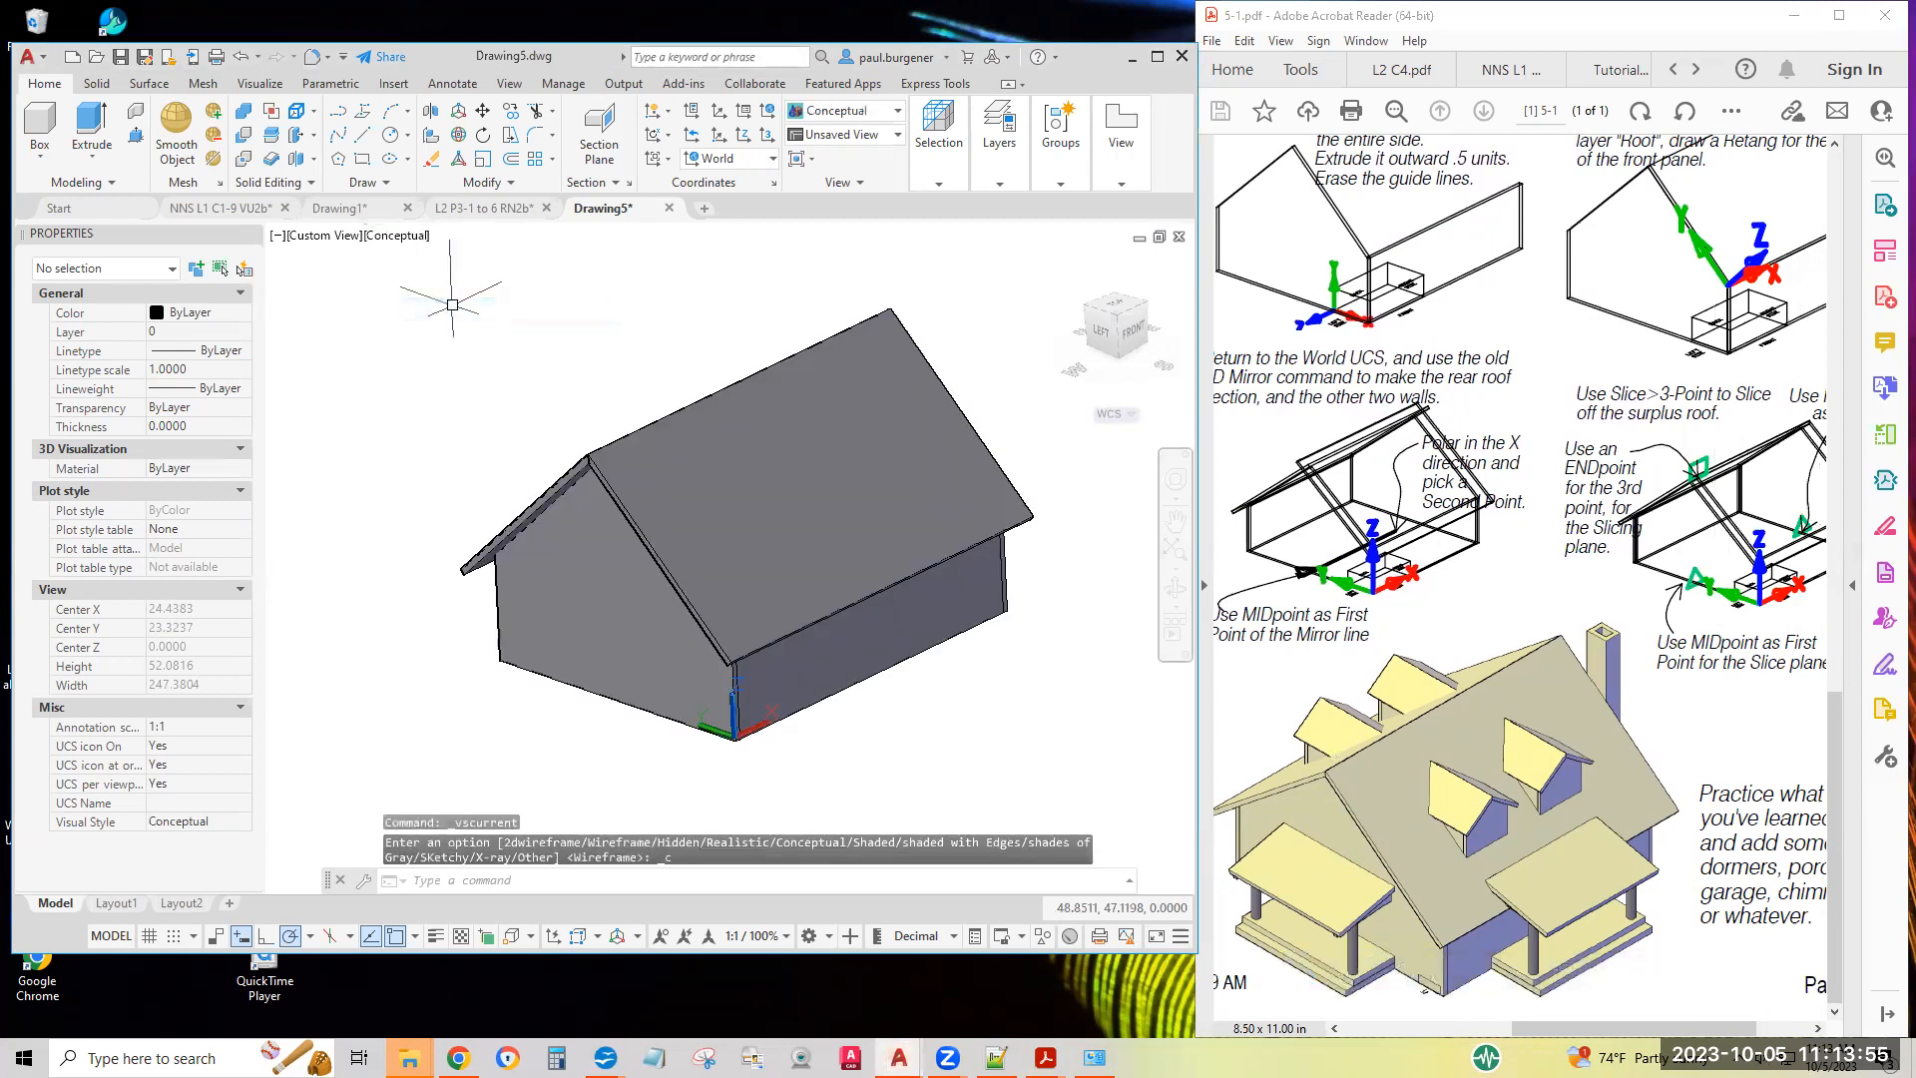
Inspect the shaded house from below and from above with Free Orbit, finishing in a view of the front roof
{"action": "left_click", "coordinate": [1176, 605]}
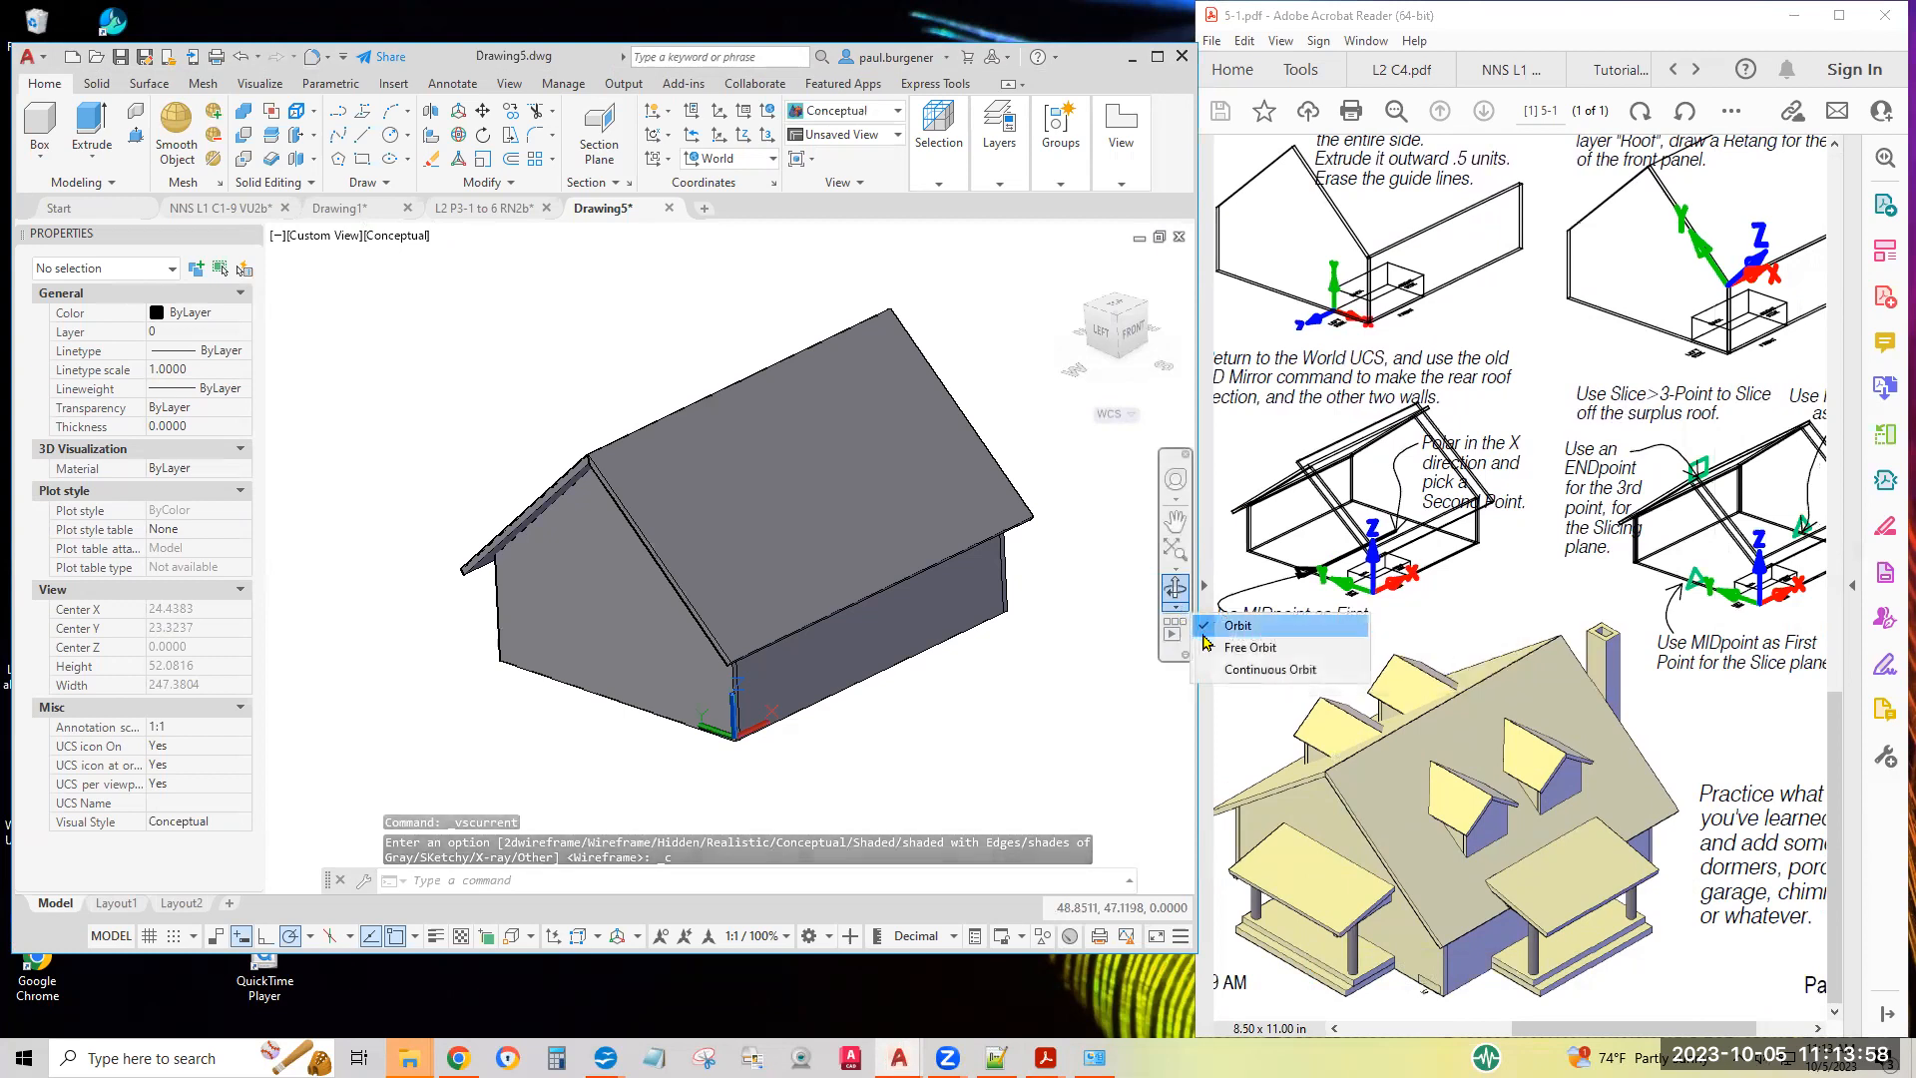
{"action": "left_click", "coordinate": [1245, 648]}
{"action": "left_click_drag", "start_coordinate": [777, 608], "coordinate": [919, 418]}
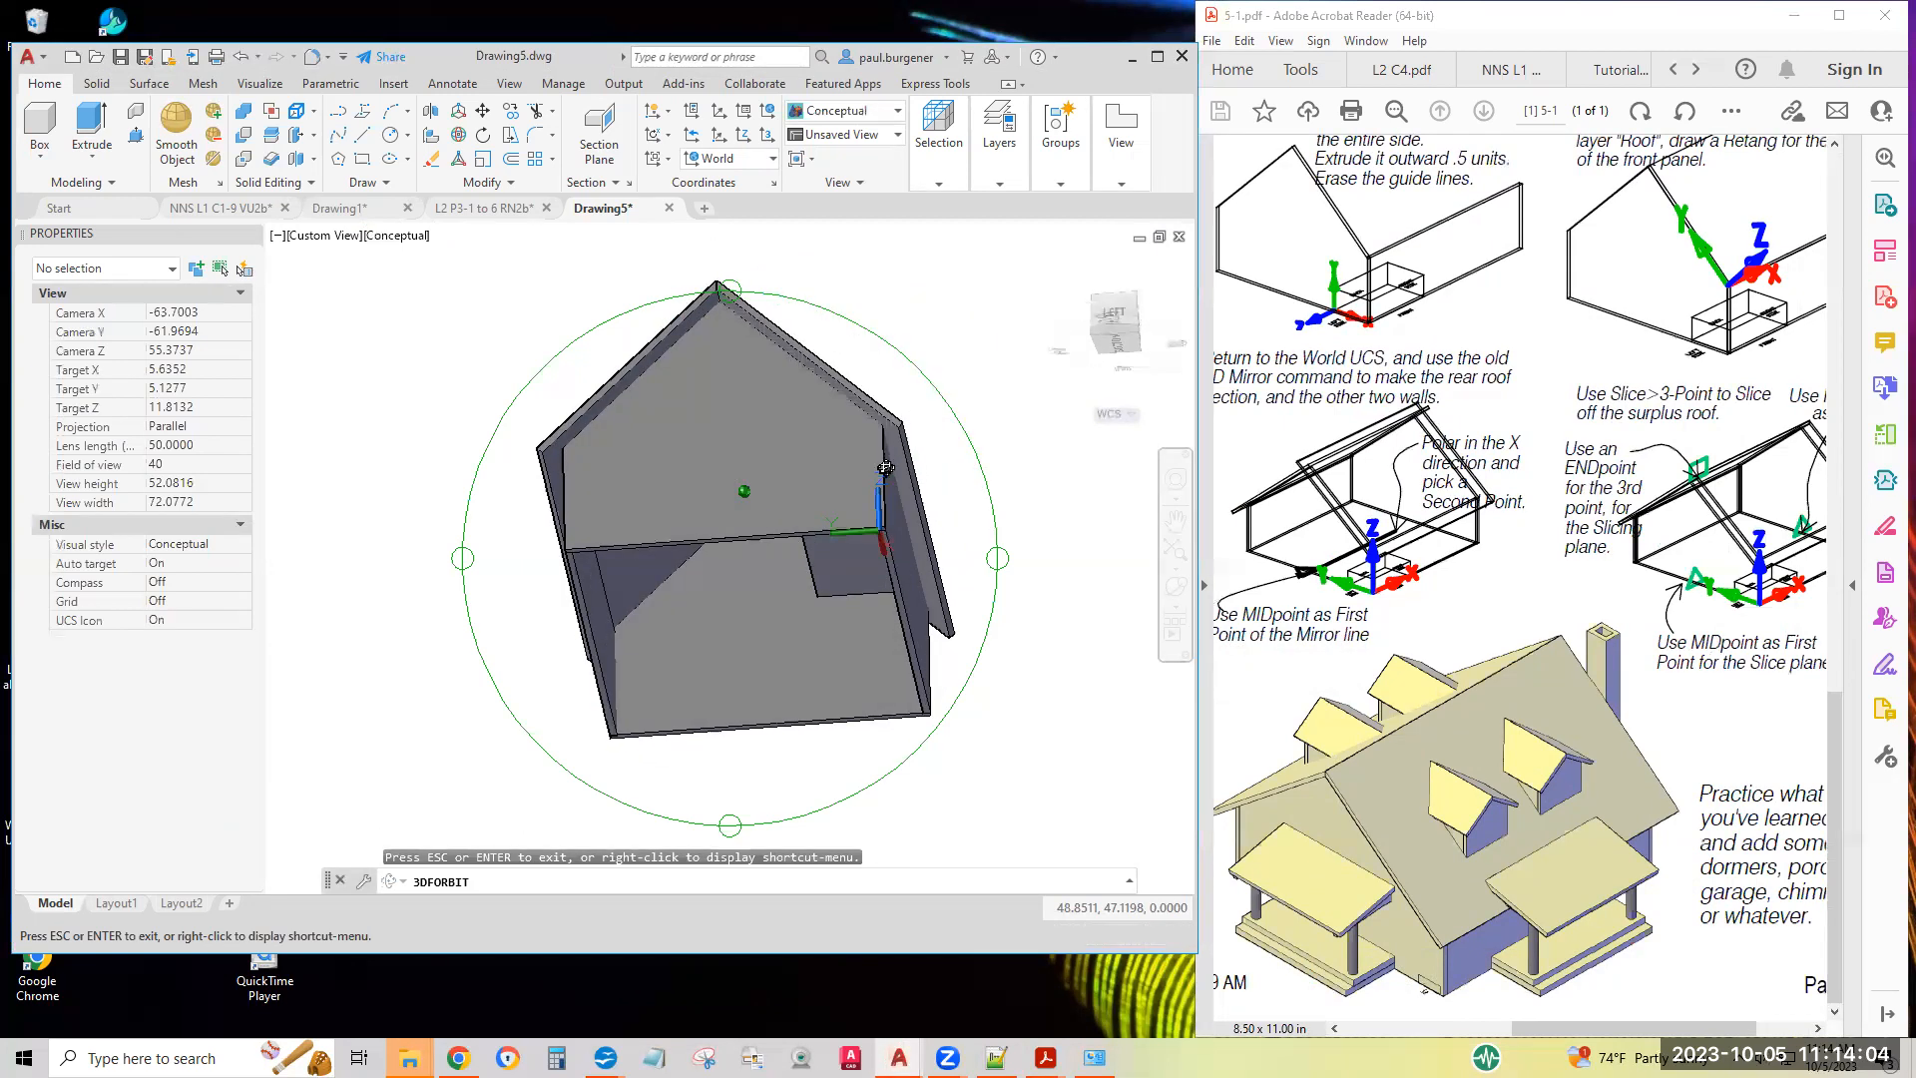
{"action": "left_click_drag", "start_coordinate": [854, 522], "coordinate": [745, 346]}
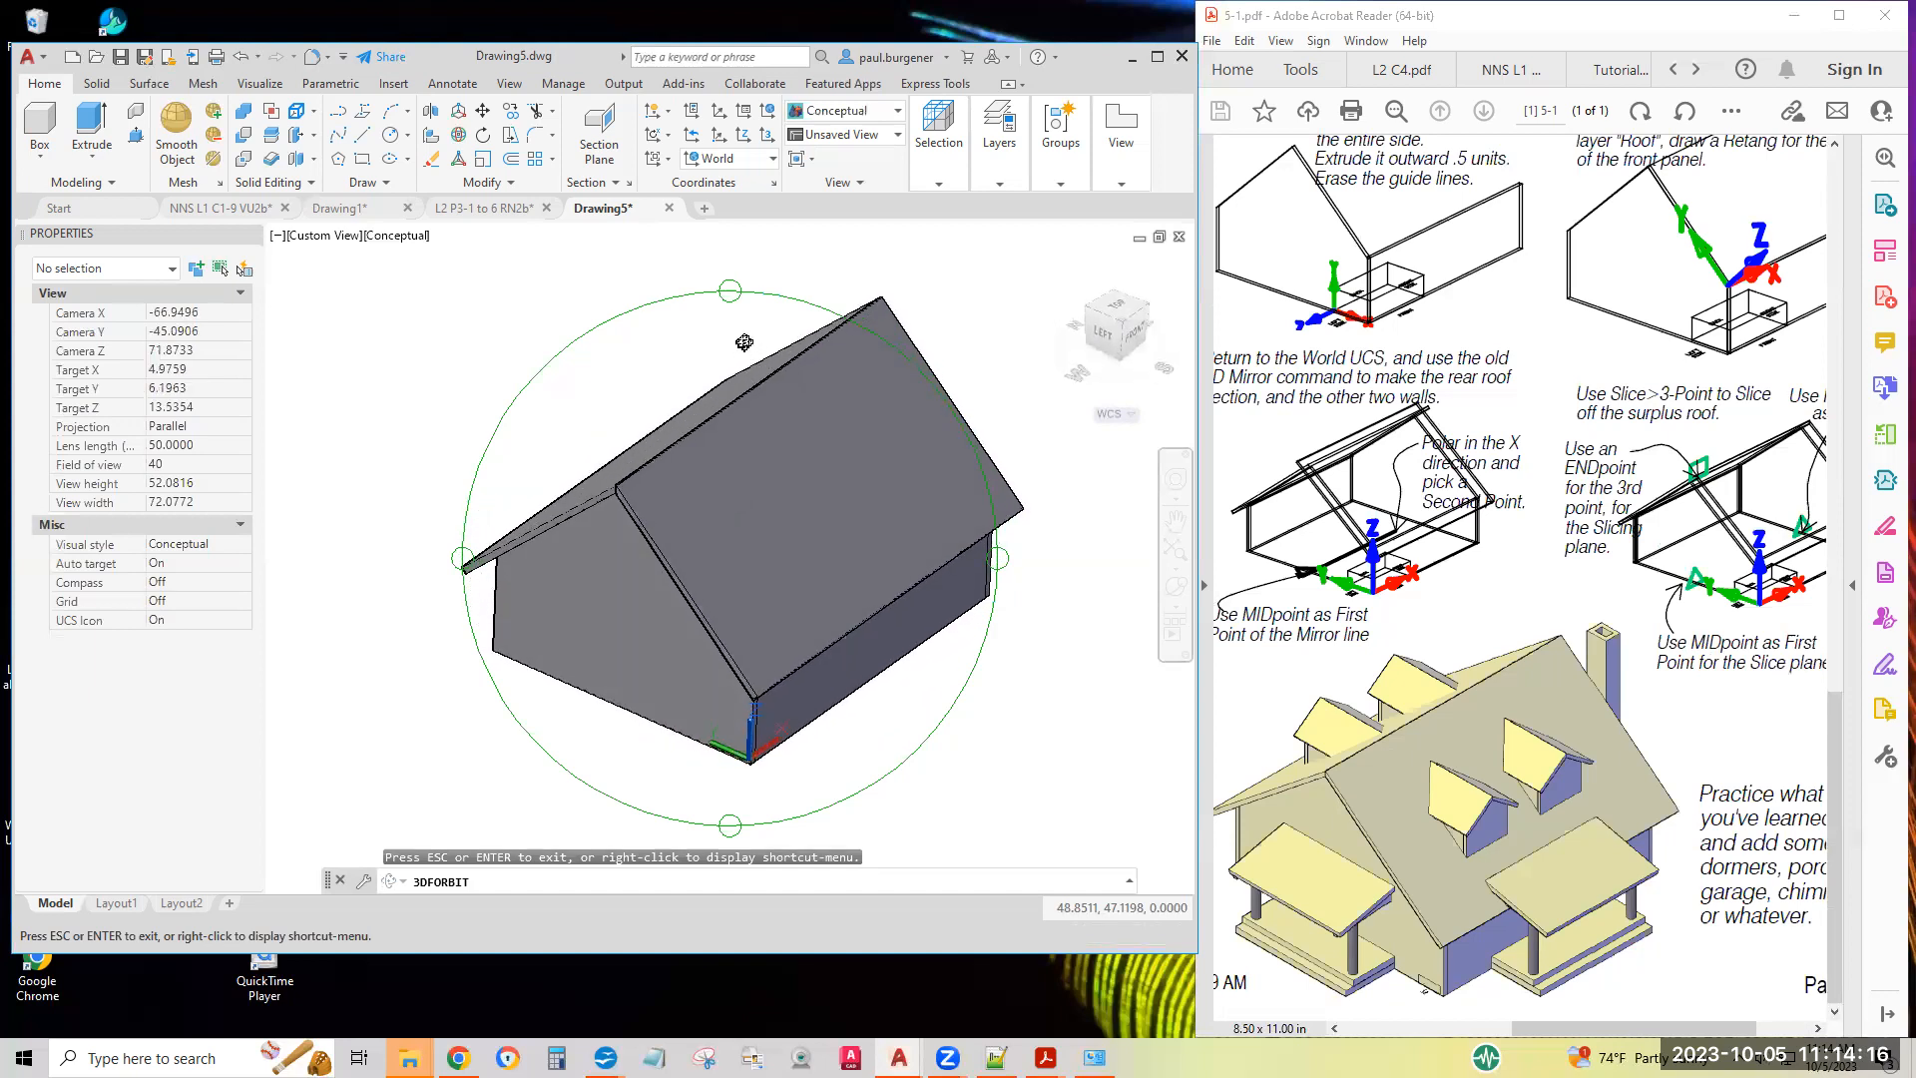
{"action": "key", "text": "Escape"}
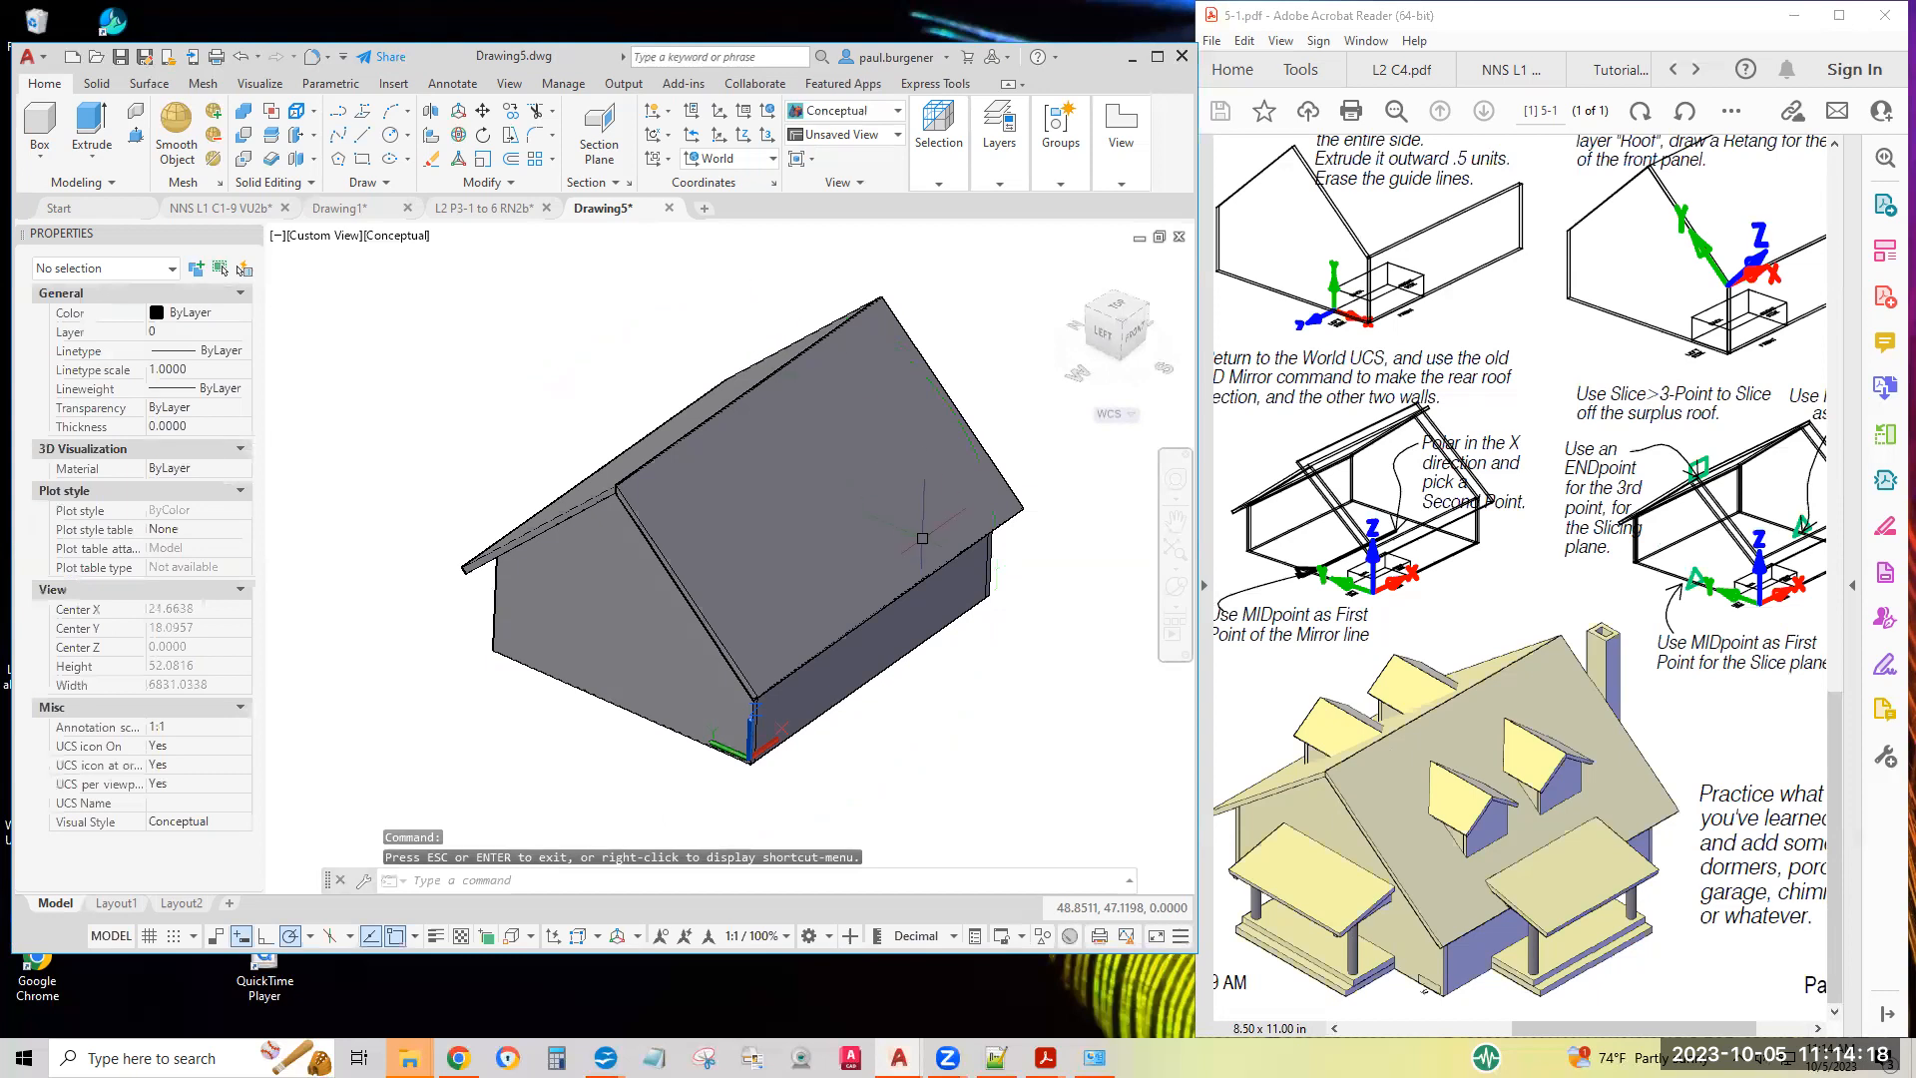